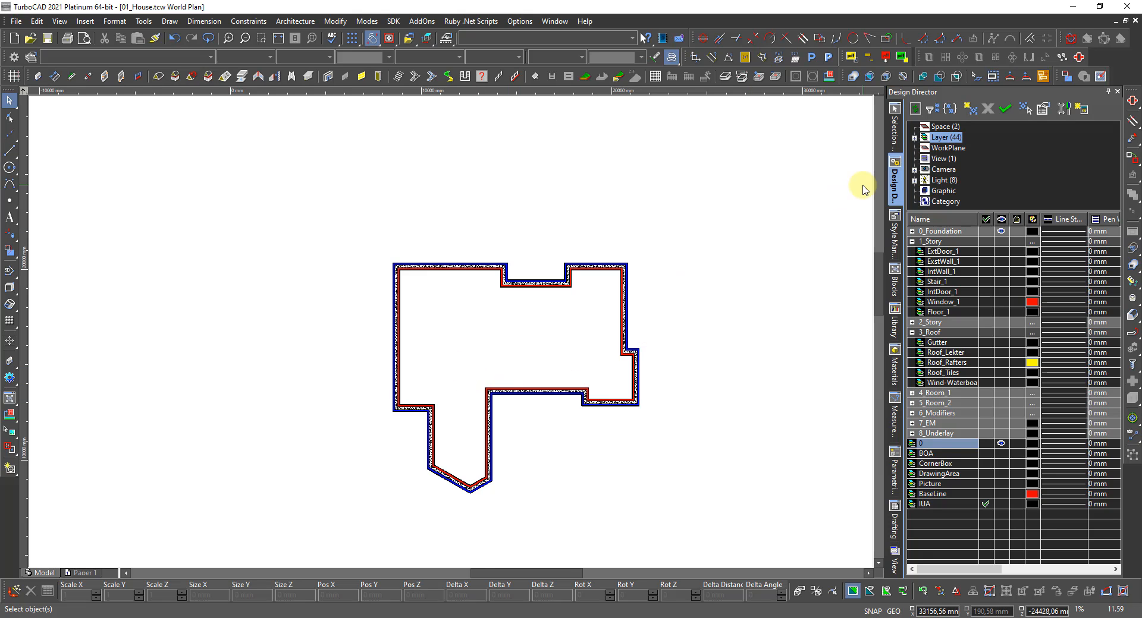
Create a new layer named DimBase and activate the Rectangle tool.
left_click(970, 109)
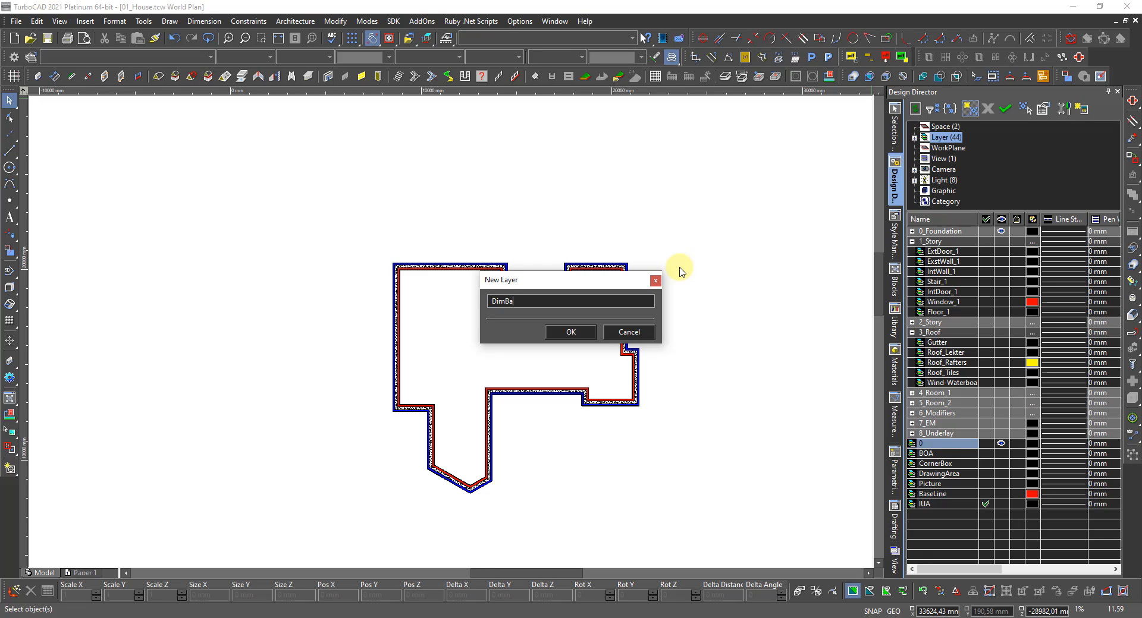
key("Return")
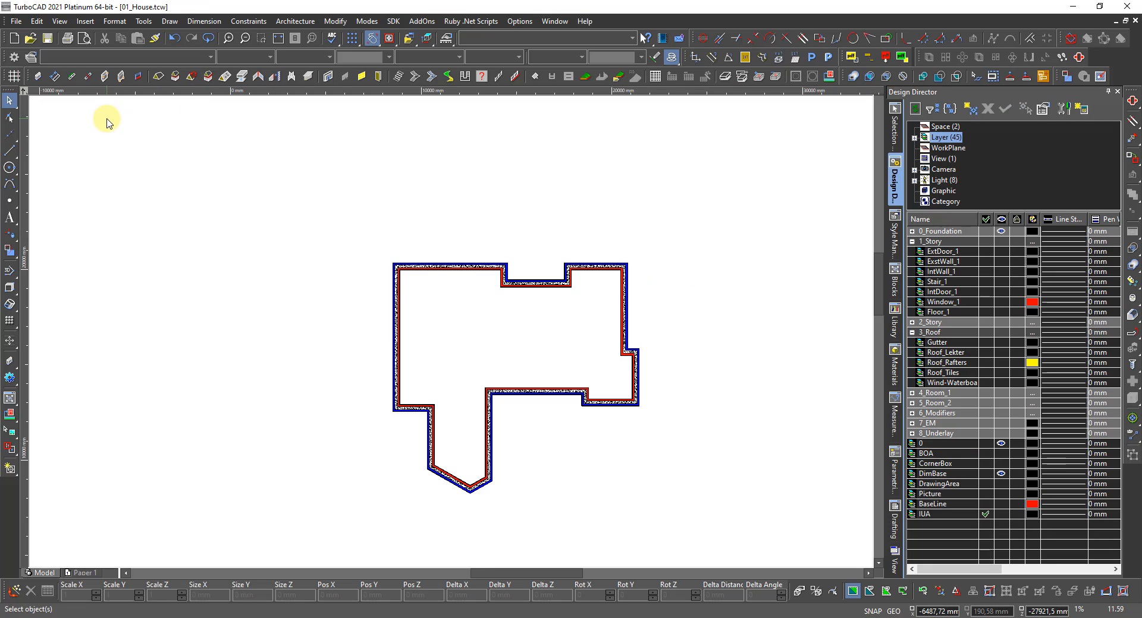
left_click(9, 153)
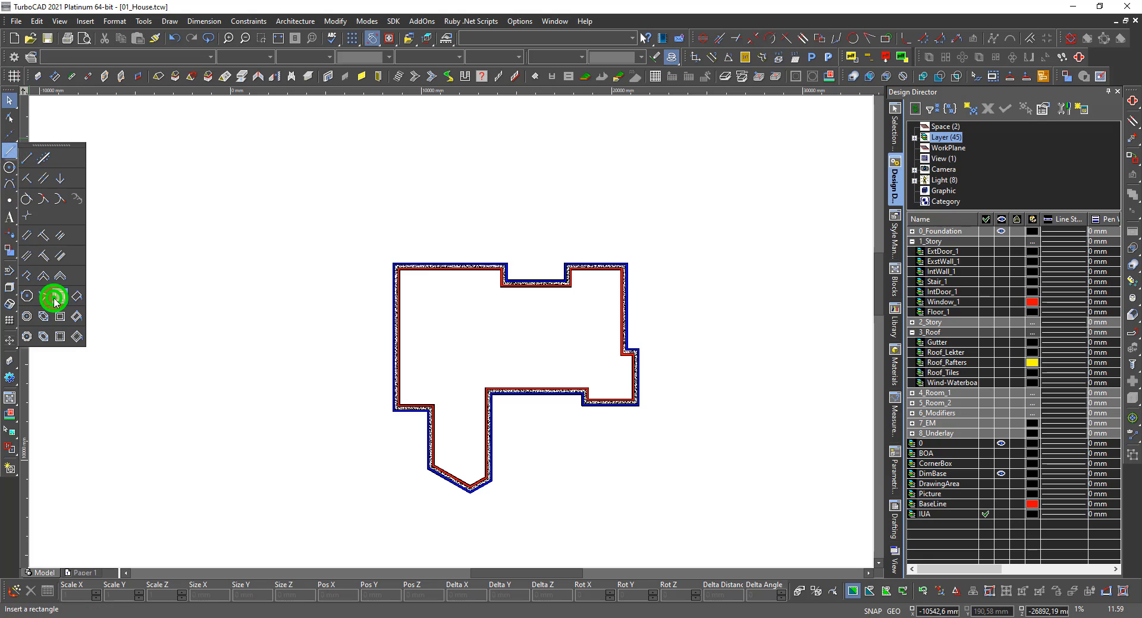
left_click(55, 300)
scroll(631, 258, "up", 5)
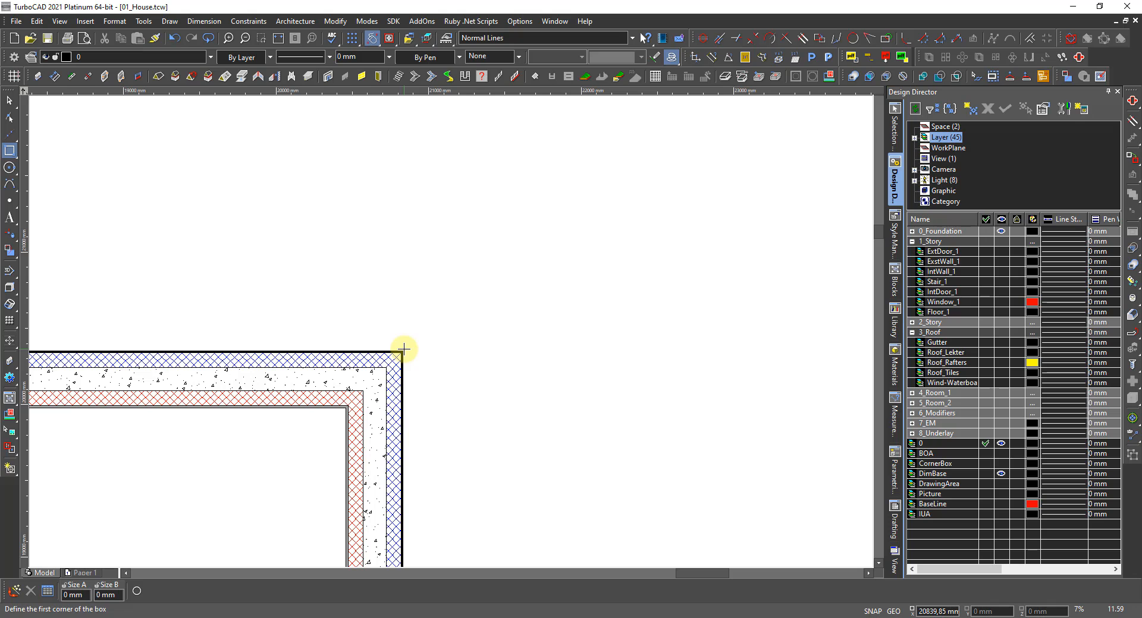
scroll(333, 371, "down", 5)
left_click(458, 355)
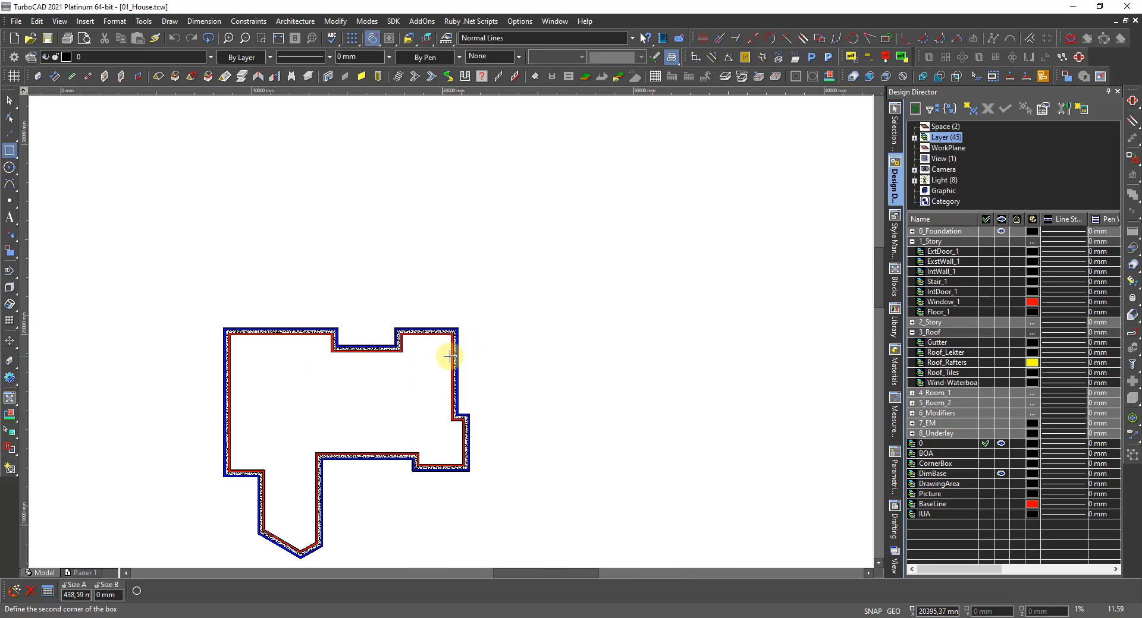
right_click(449, 355)
left_click(535, 352)
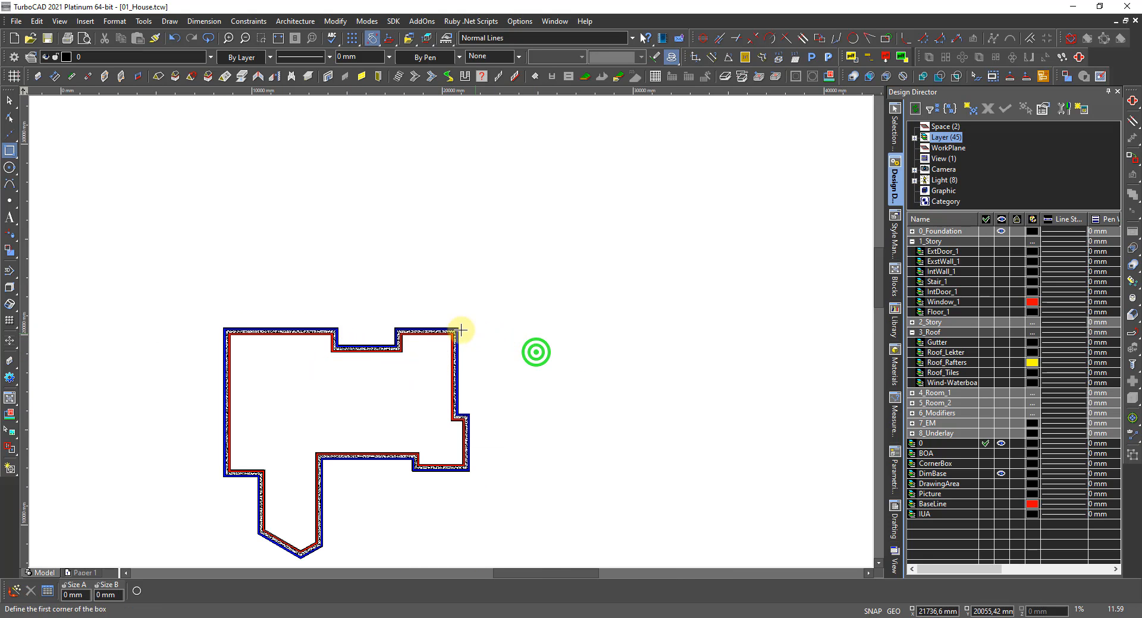
Draw a rectangle about 12324 by 7824 mm between the foundation's outer upper-right and lower-left wall corners.
scroll(461, 330, "up", 4)
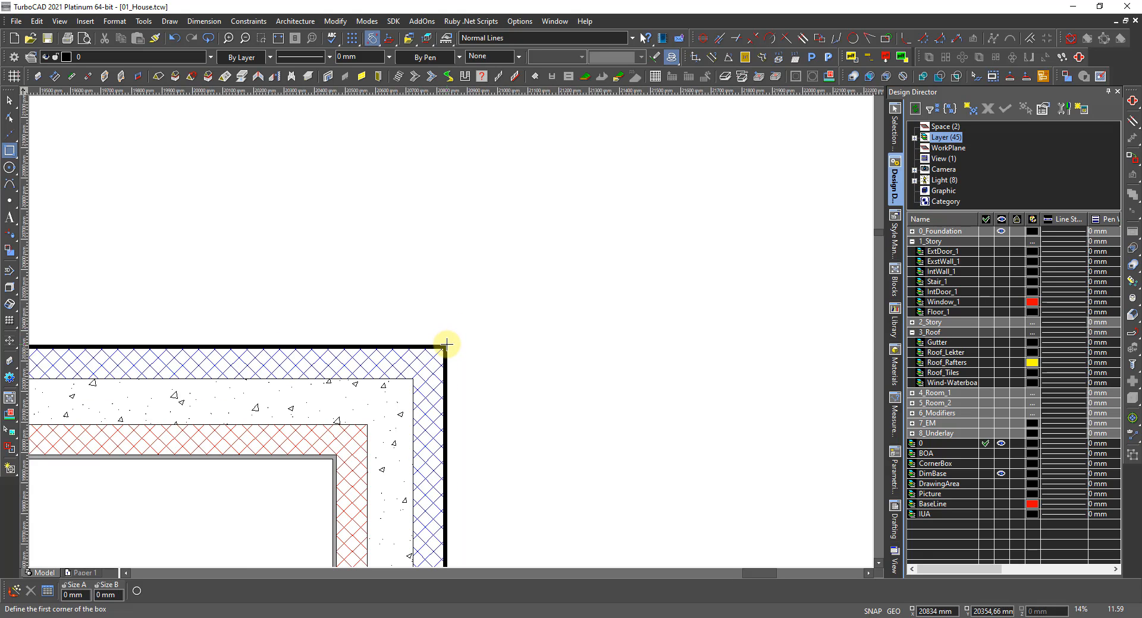
scroll(445, 344, "down", 5)
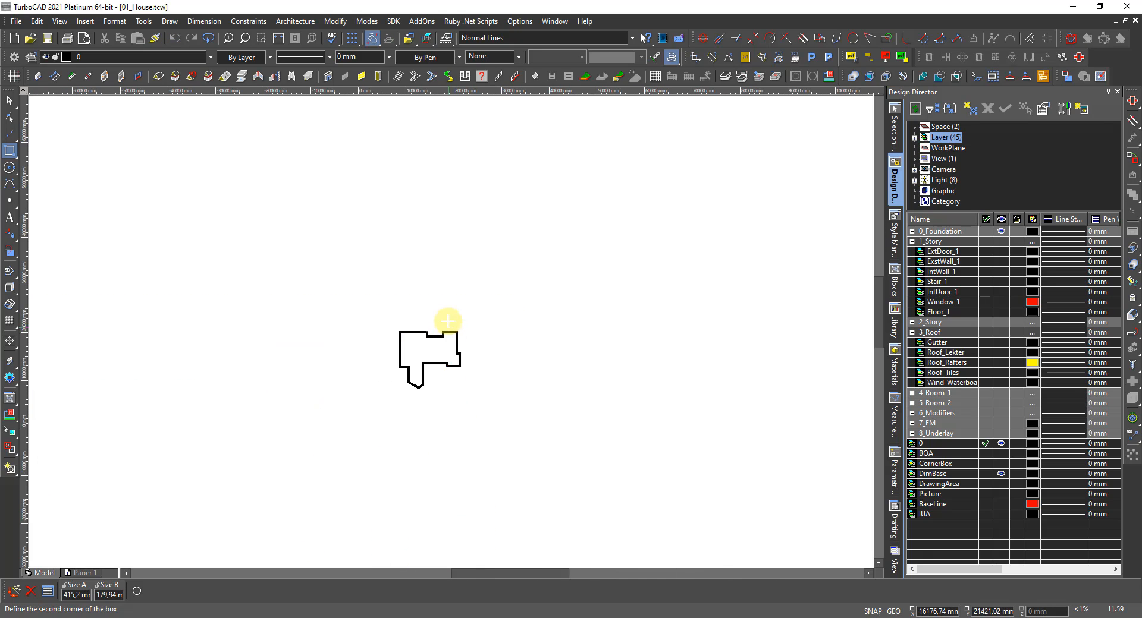
left_click(449, 327)
scroll(450, 331, "up", 3)
scroll(450, 331, "up", 4)
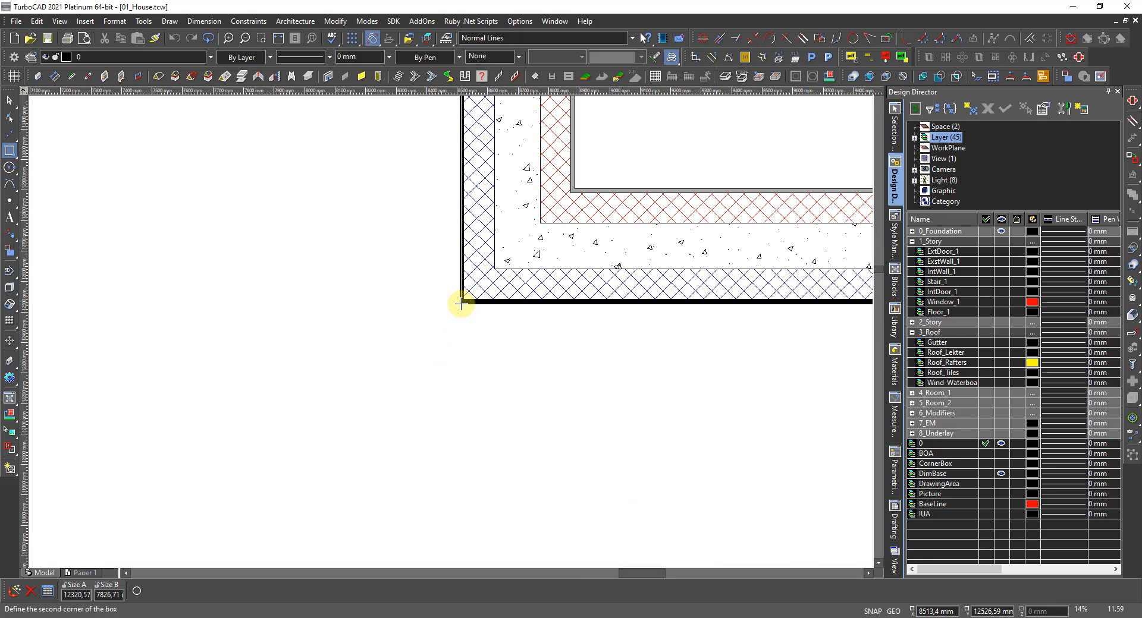
left_click(461, 304)
key("space")
Move the new rectangle to the DimBase layer and set its colour to blue.
left_click(476, 308)
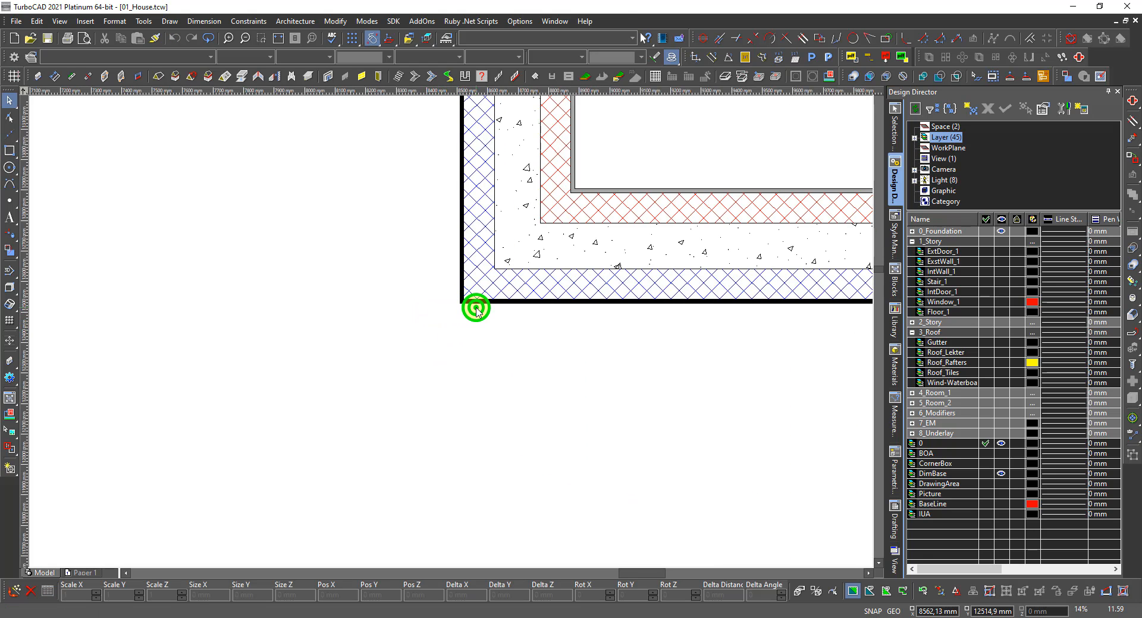
left_click(498, 326)
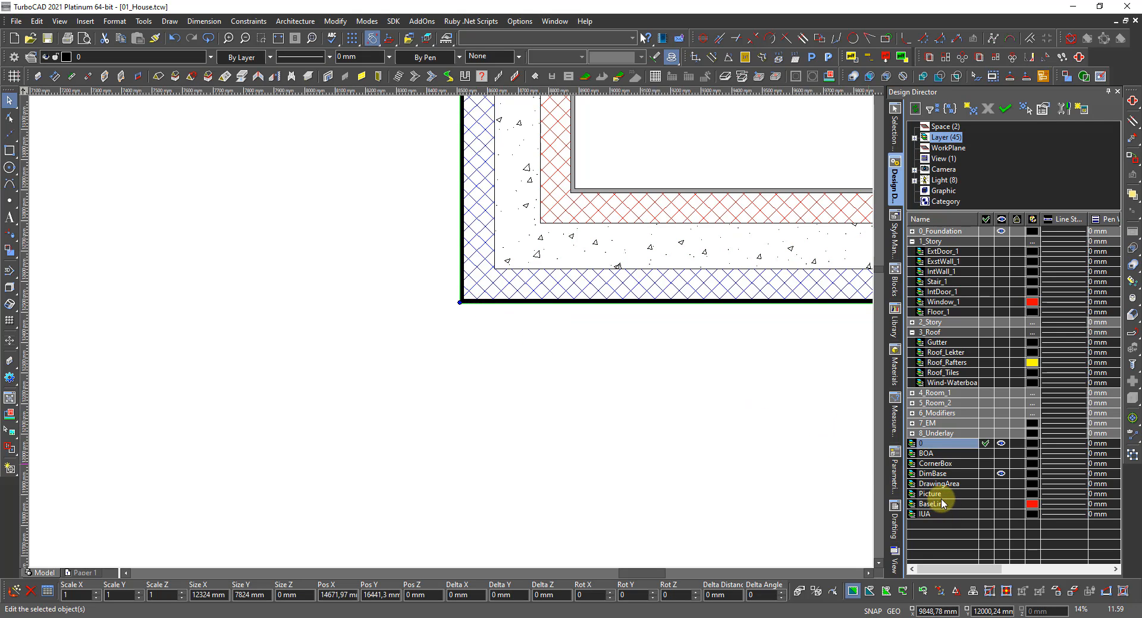
left_click(985, 473)
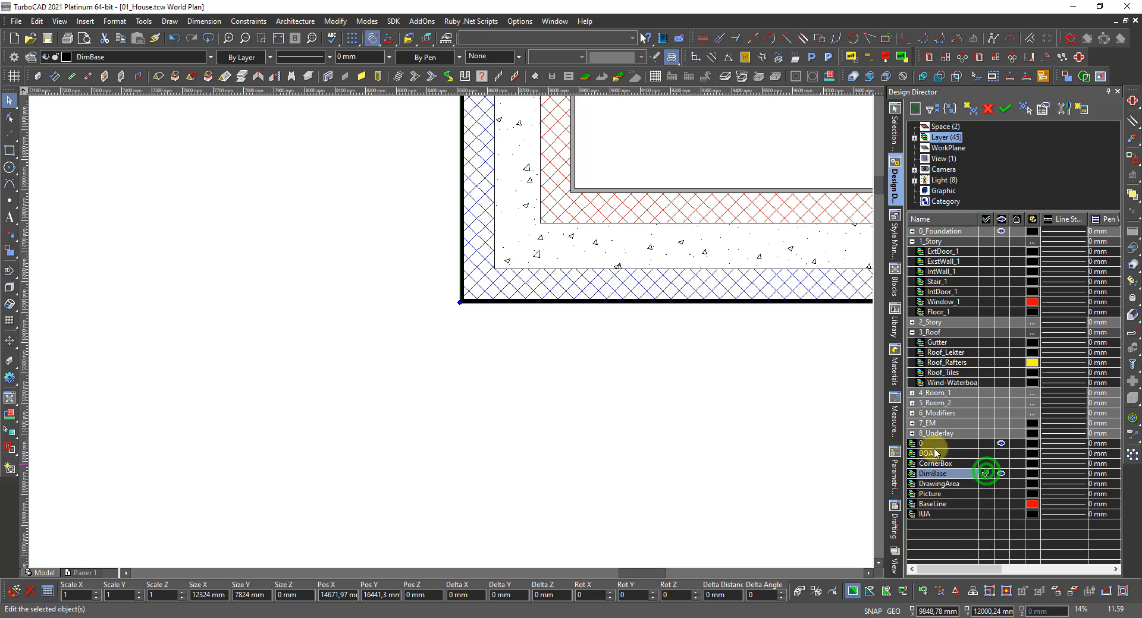
left_click(242, 58)
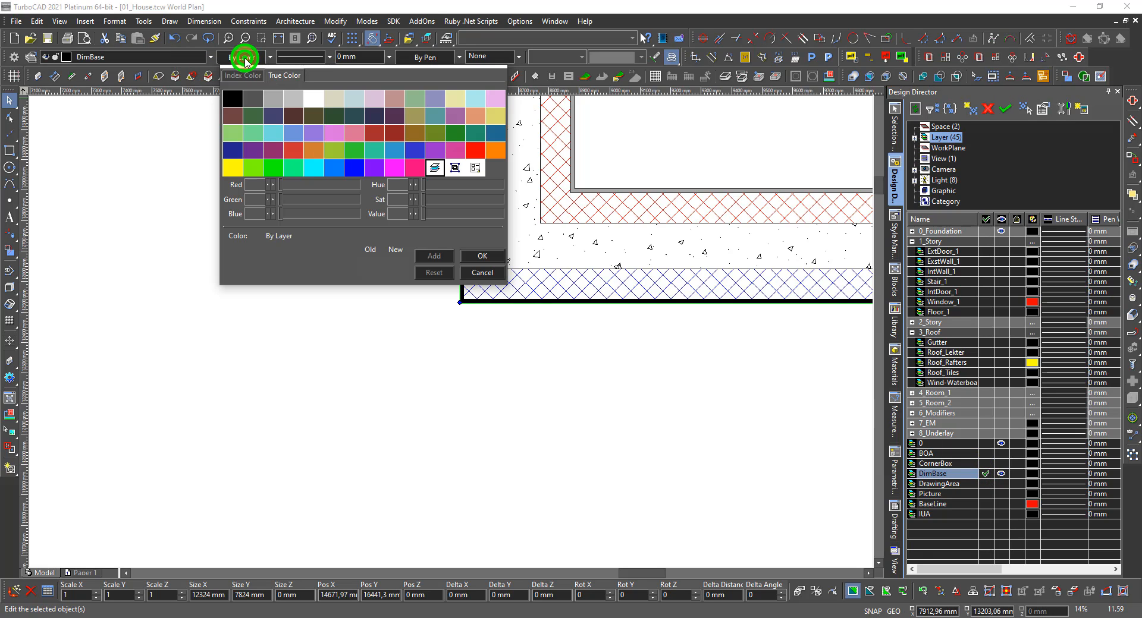
left_click(352, 171)
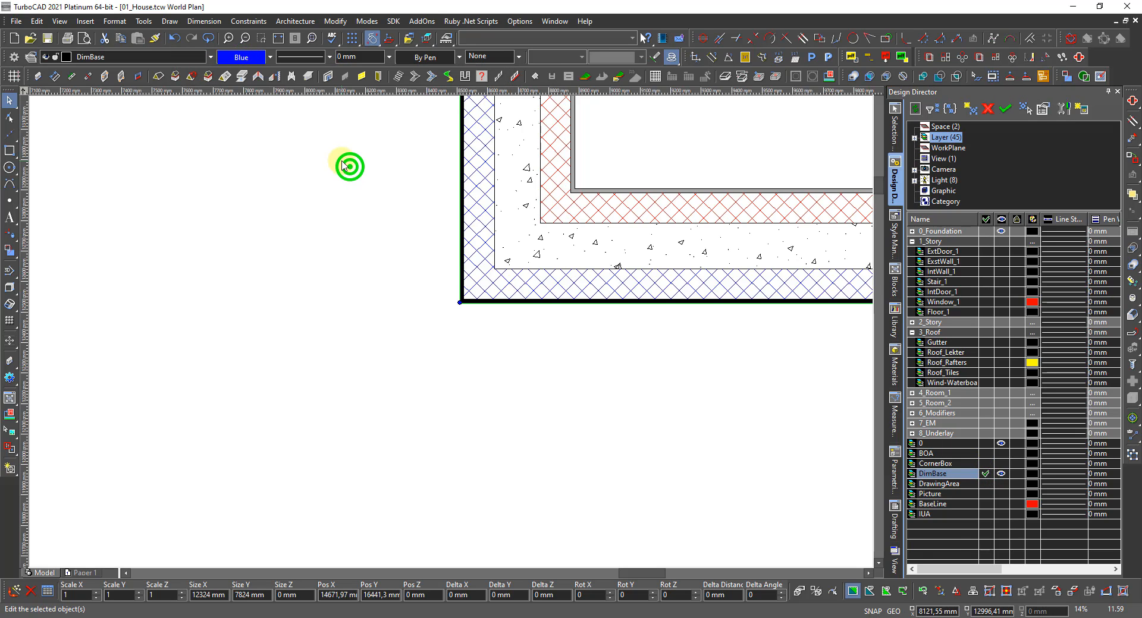
left_click(278, 341)
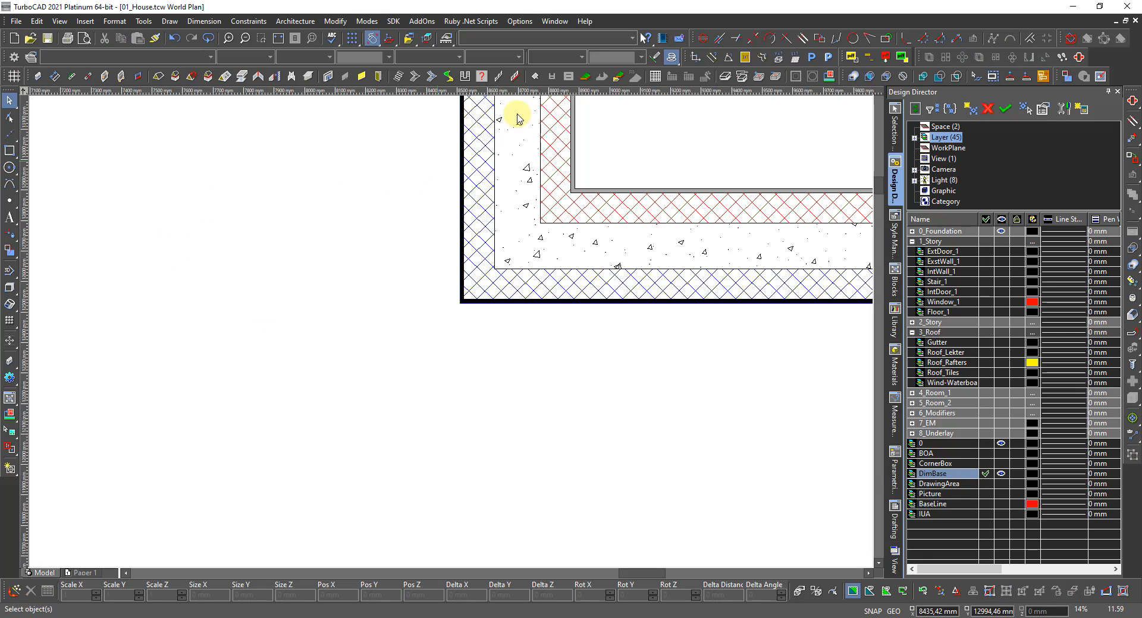
Offset the blue rectangle 500 mm outward from the foundation walls.
left_click(1078, 57)
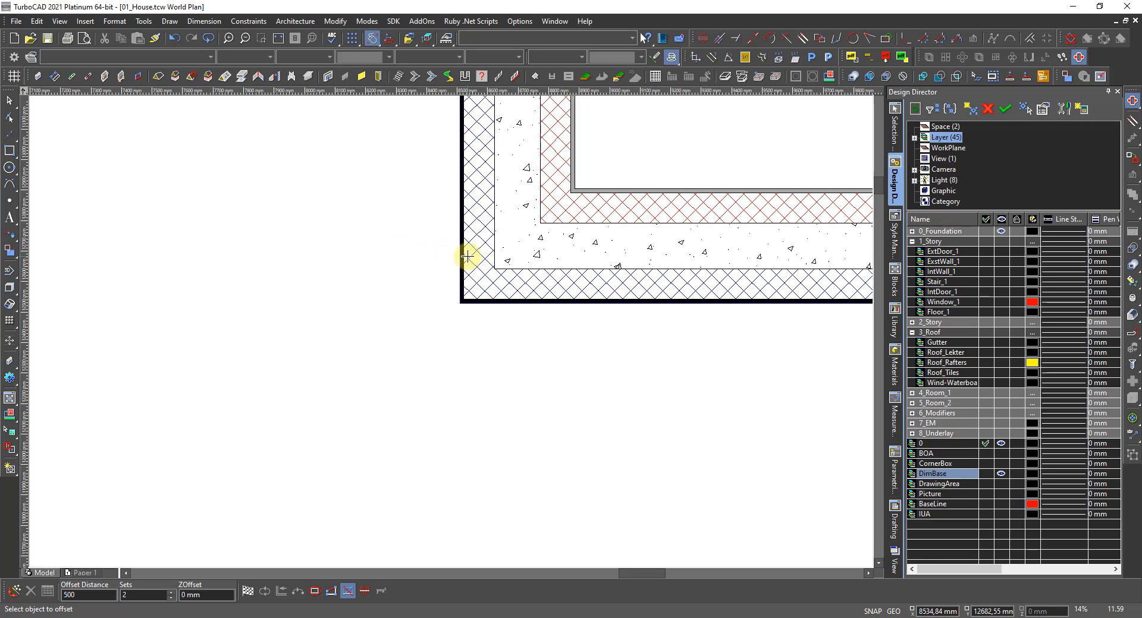
key("Return")
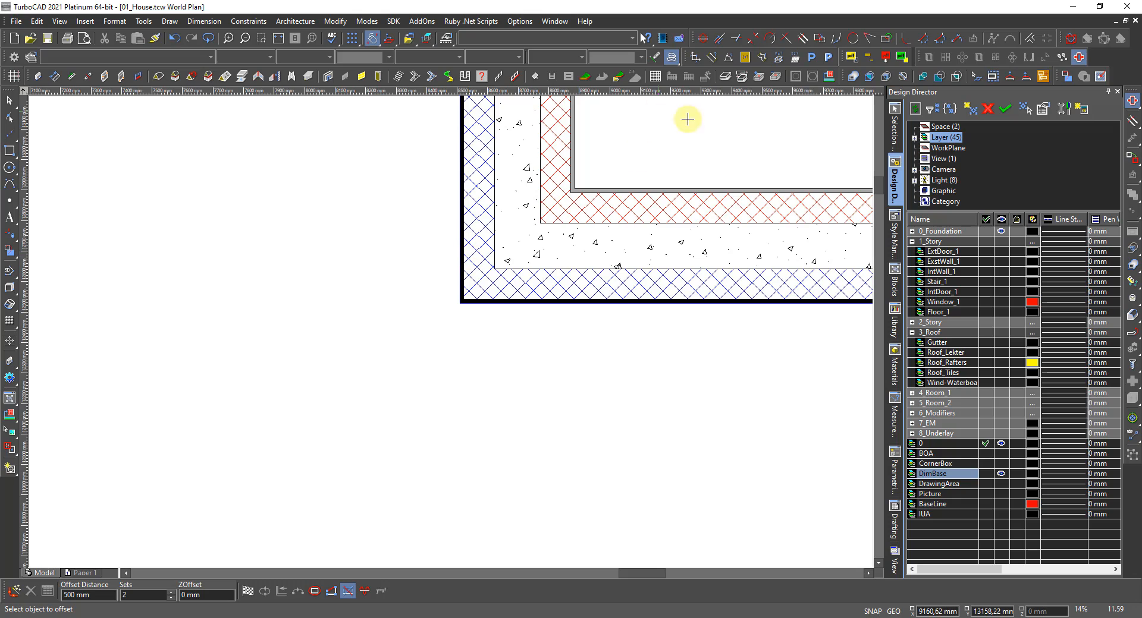
left_click(493, 304)
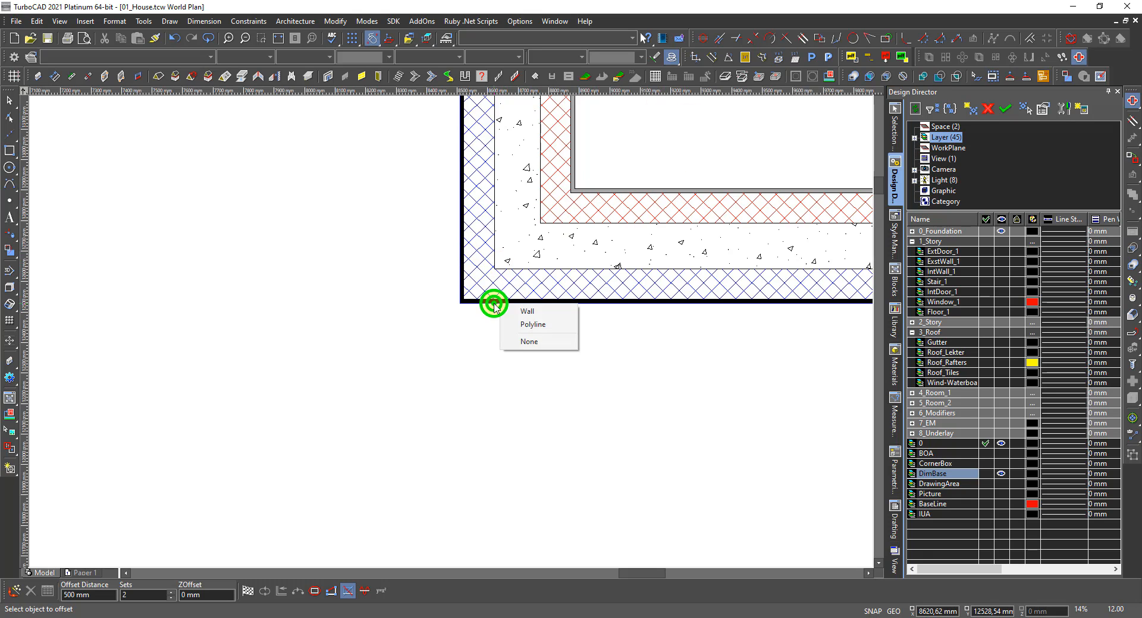
left_click(527, 324)
left_click(449, 358)
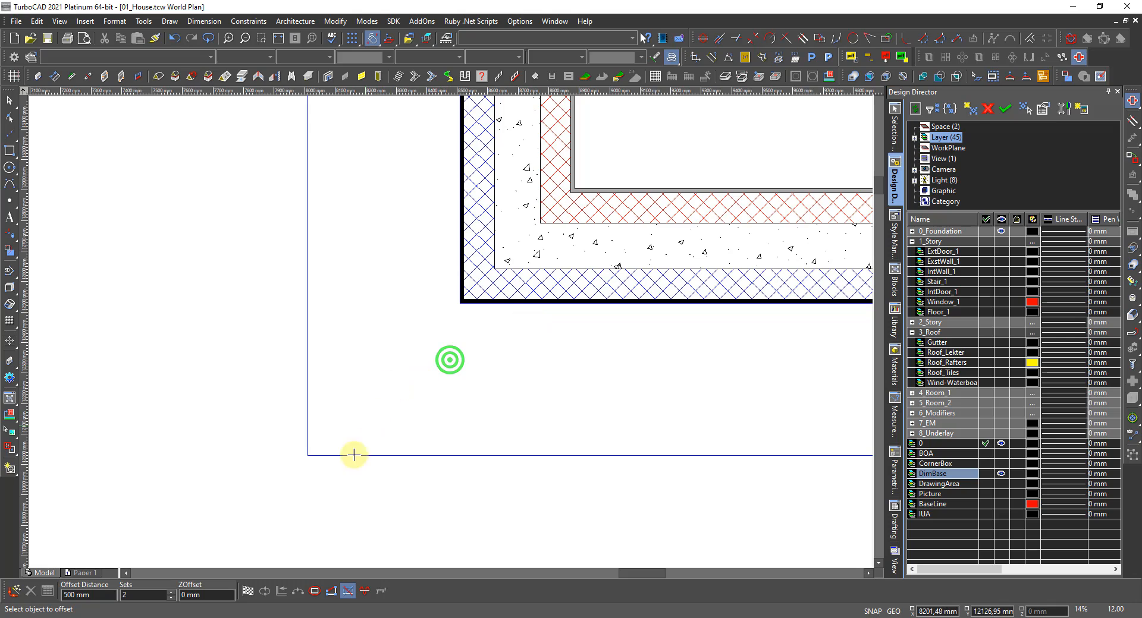
Offset the outer rectangle outward by another 500 mm to make a second surrounding frame.
scroll(352, 462, "down", 3)
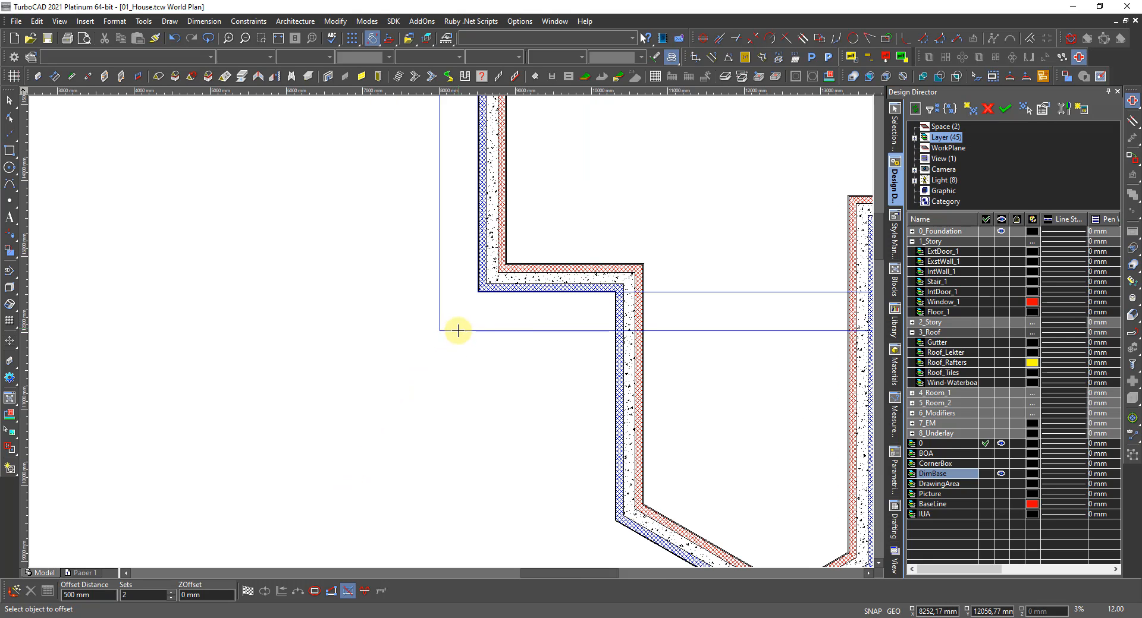
left_click(458, 331)
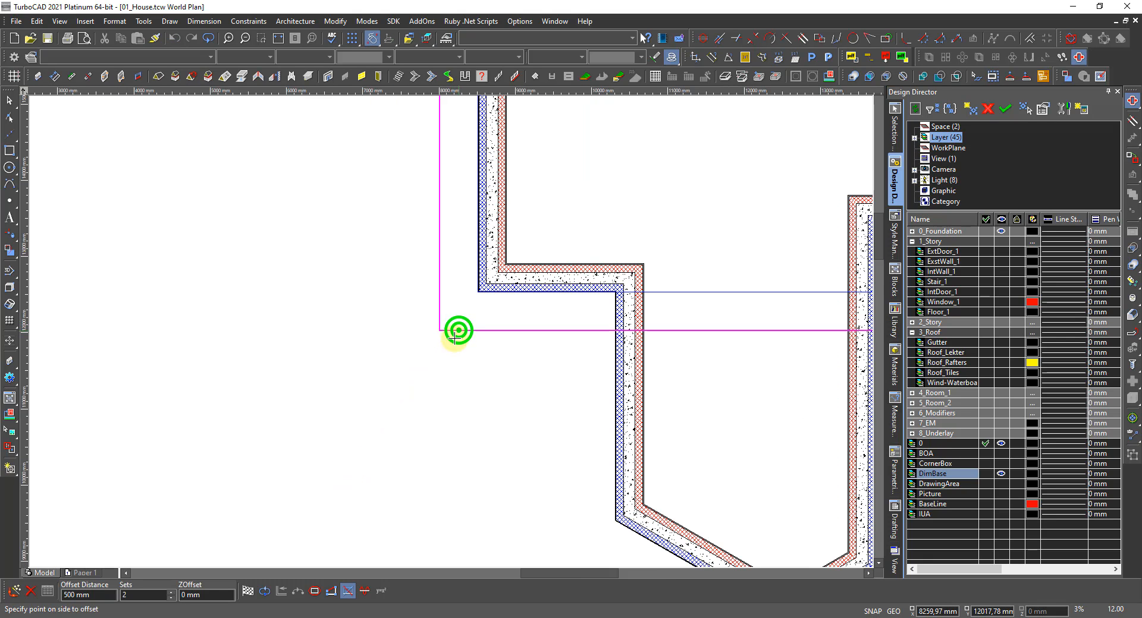
left_click(427, 364)
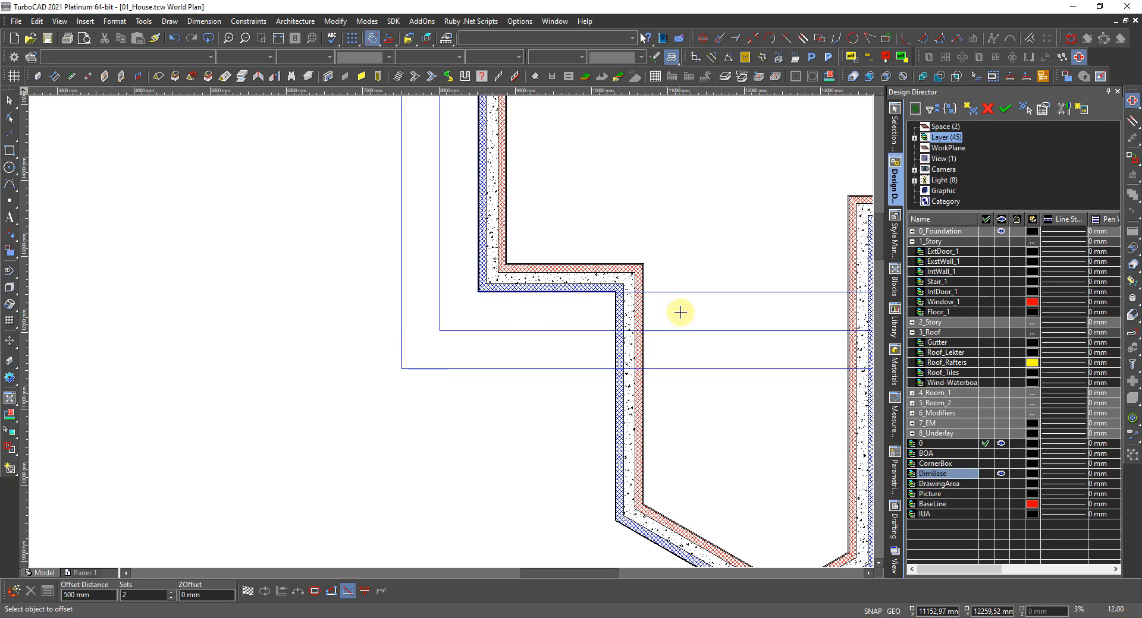
key("Escape")
Delete the original blue rectangle that runs along the foundation's outer wall edges.
left_click(688, 292)
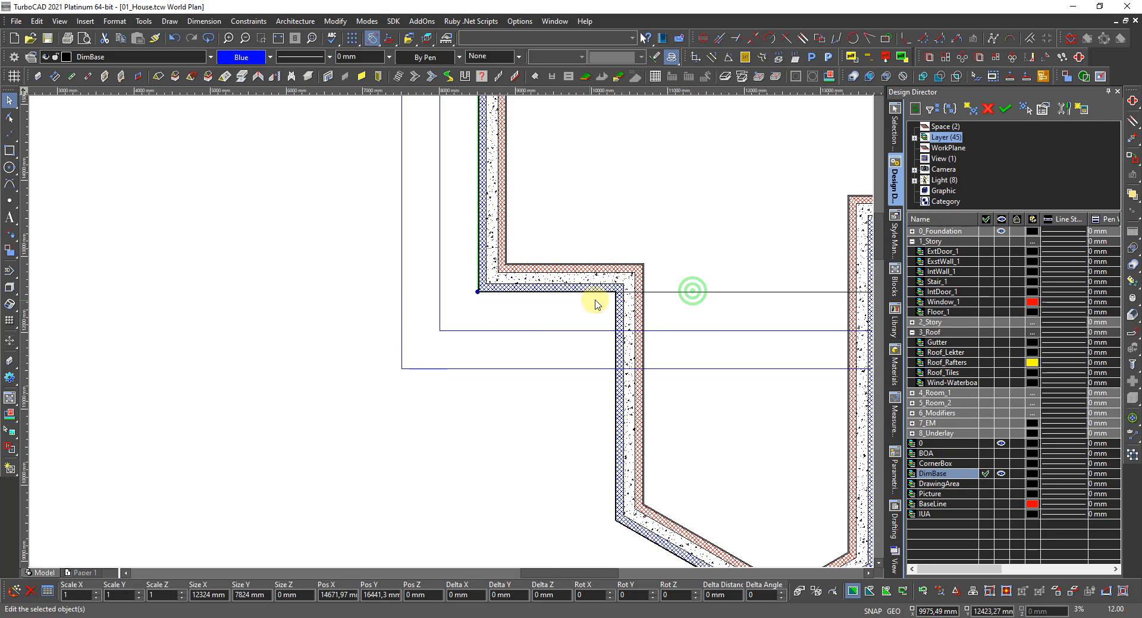
key("Delete")
scroll(450, 333, "down", 2)
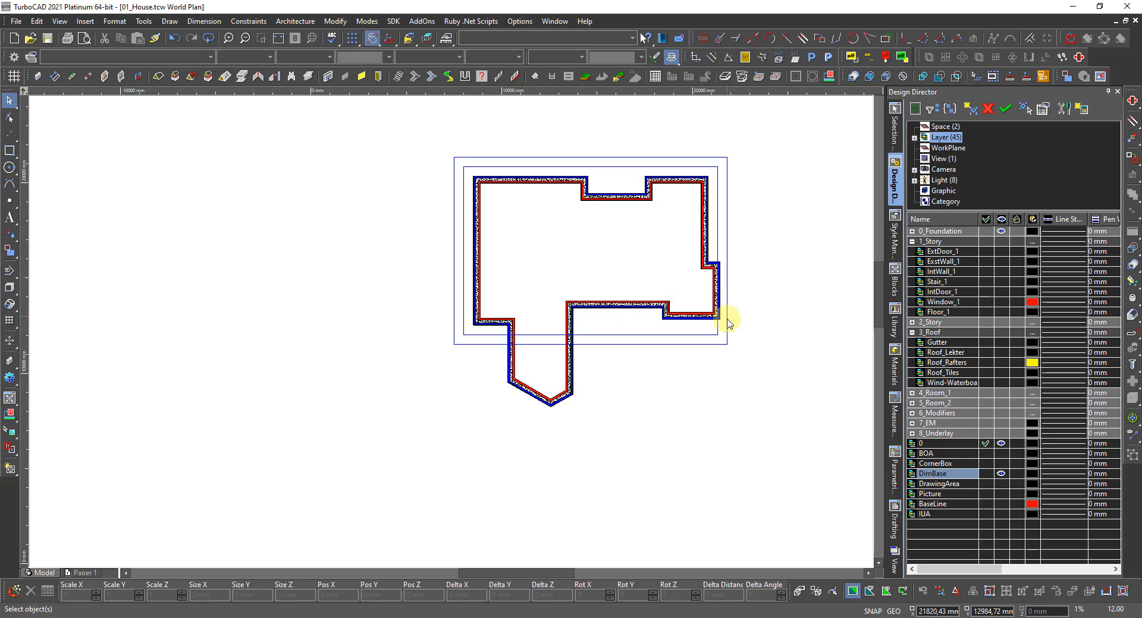
Examine the spacing between the two offset rectangles and the foundation walls at the lower-left and lower-right corners.
scroll(470, 347, "up", 2)
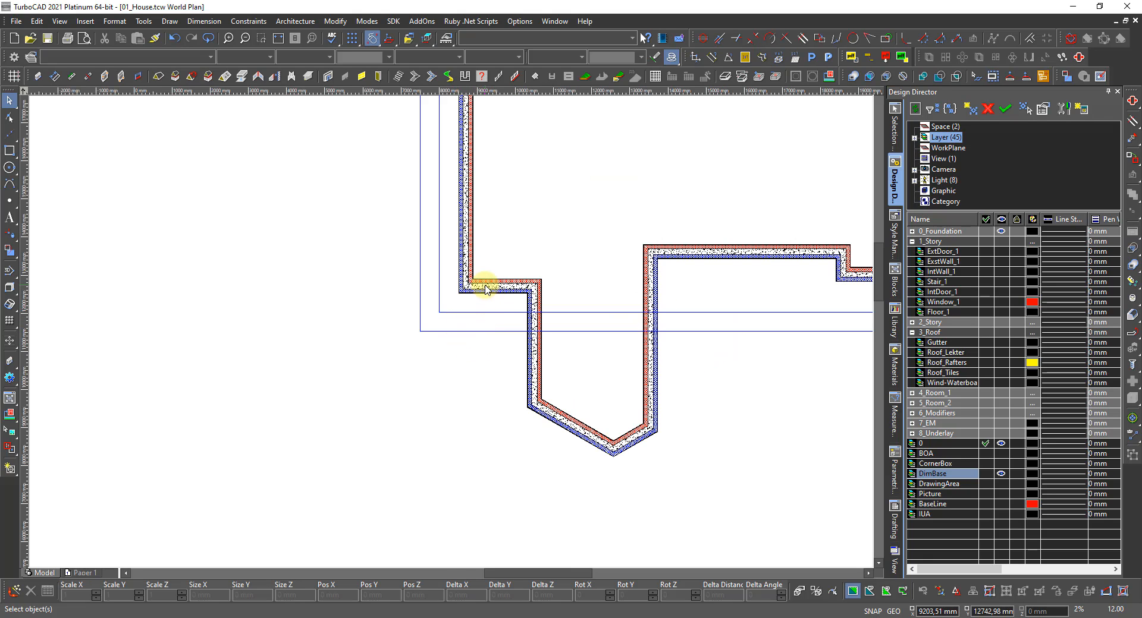
scroll(476, 324, "down", 2)
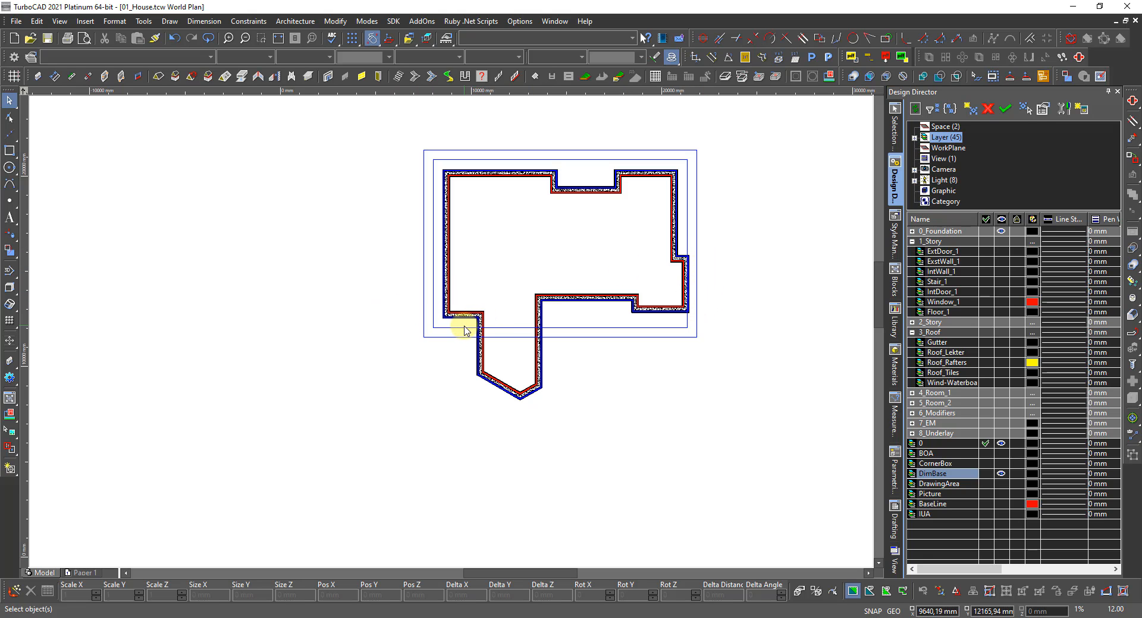
scroll(465, 324, "up", 2)
scroll(452, 334, "up", 2)
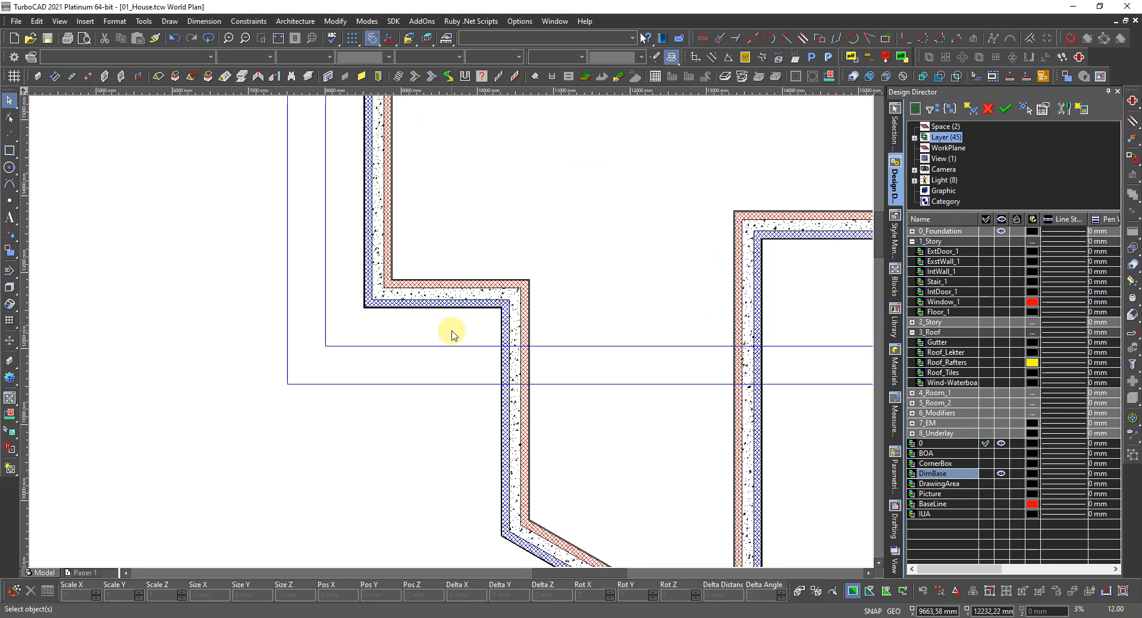
scroll(450, 330, "down", 4)
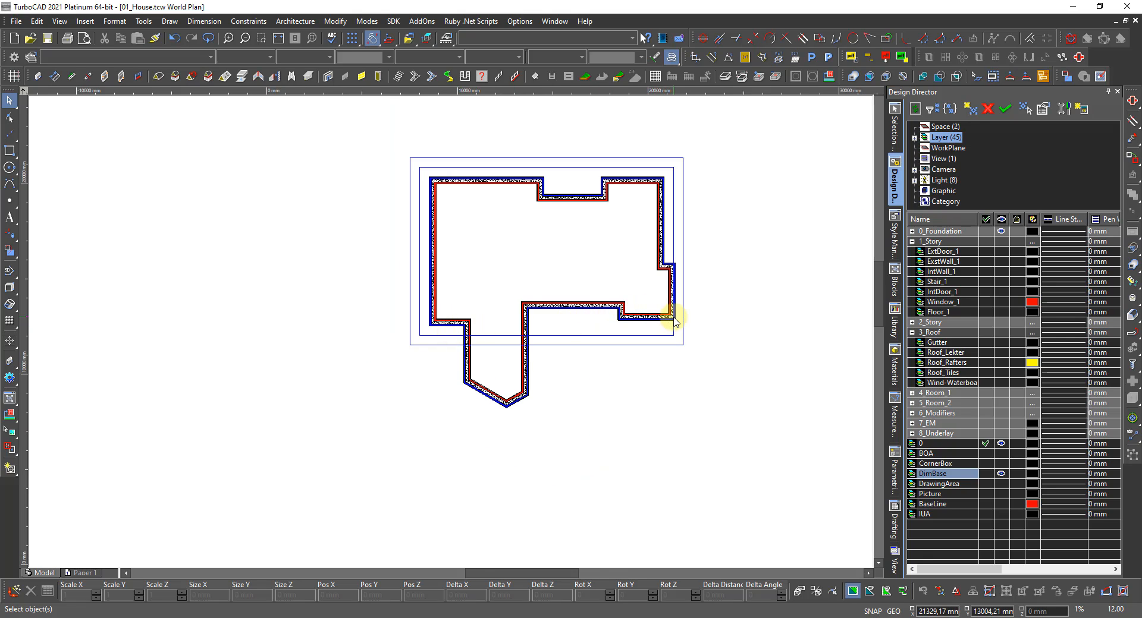
scroll(674, 322, "up", 2)
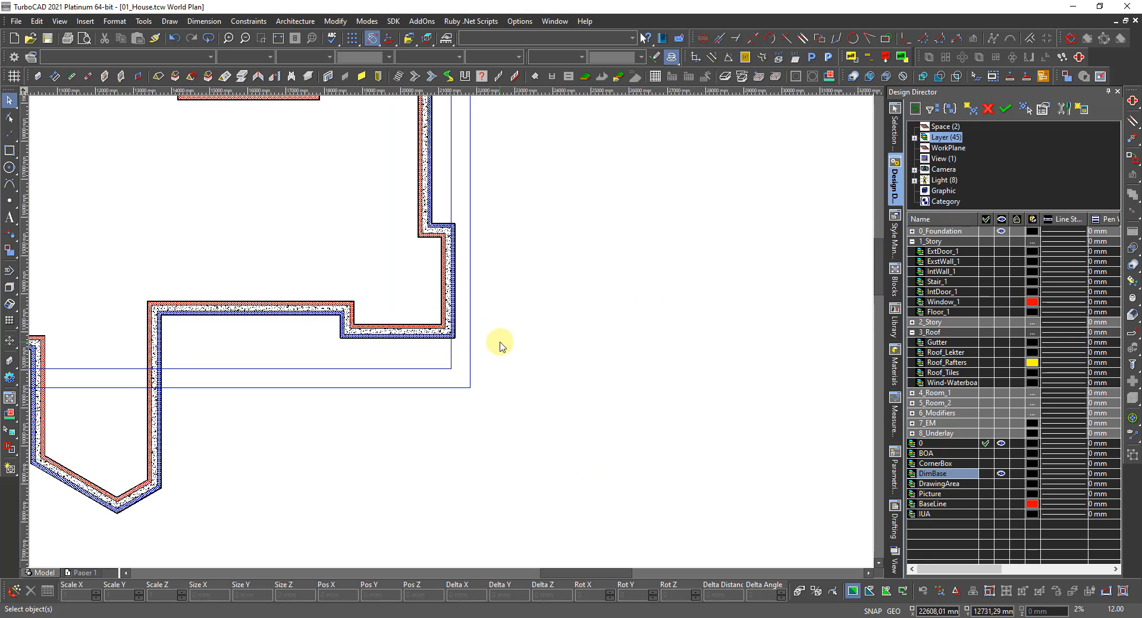
scroll(499, 341, "down", 2)
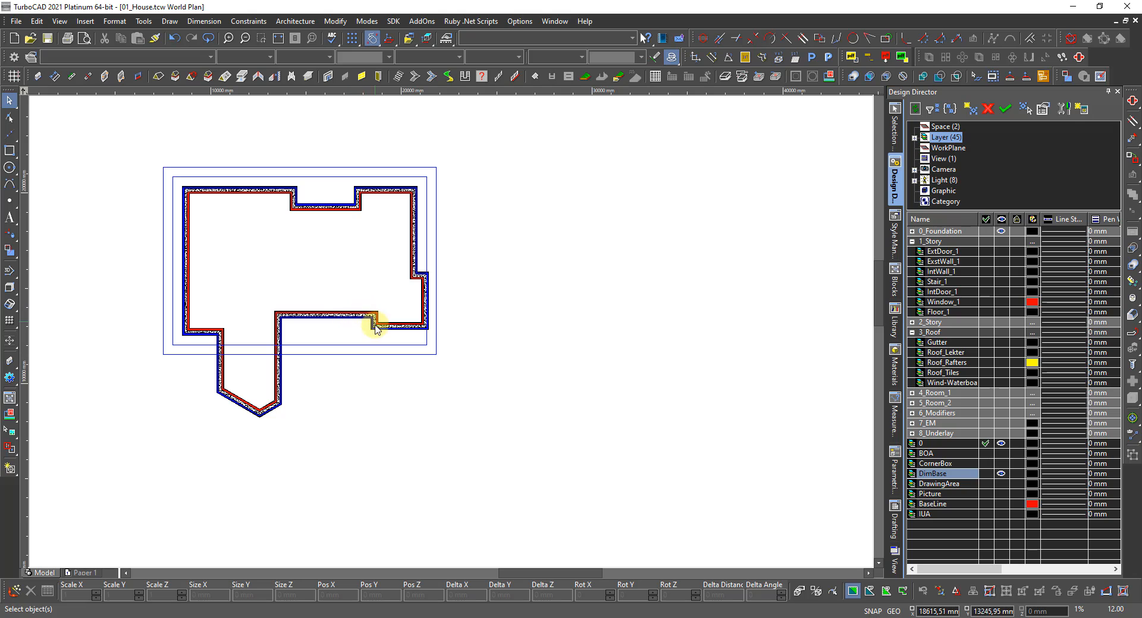
Stretch the right-hand side of both offset guide rectangles outward in X by about 500 mm by moving their right-hand corner nodes.
scroll(377, 324, "up", 2)
right_click(440, 364)
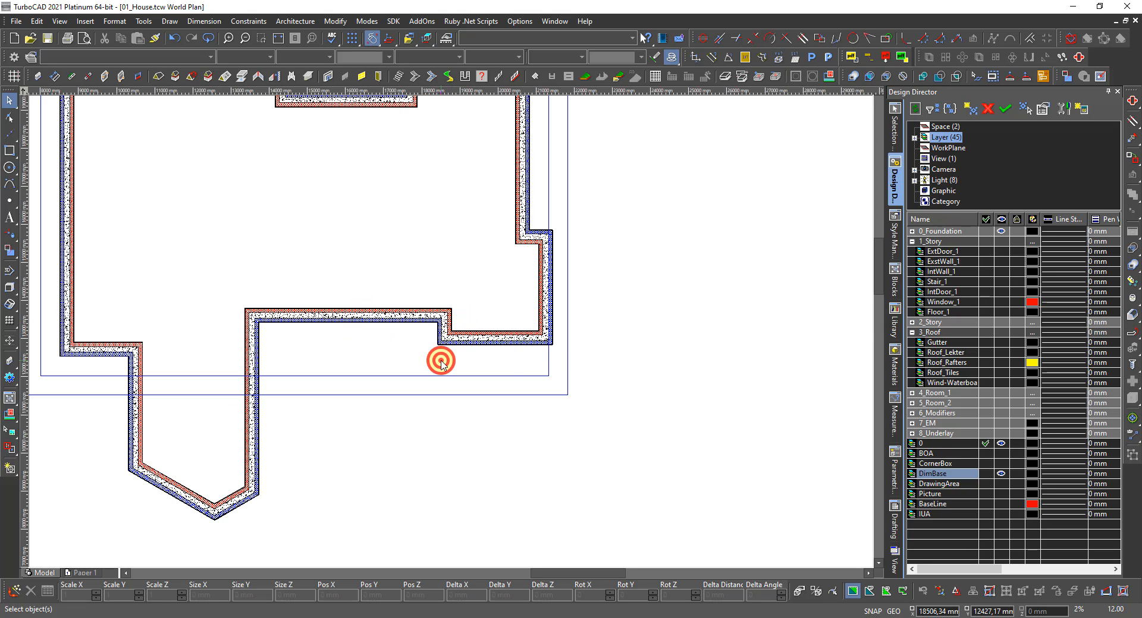
left_click(469, 310)
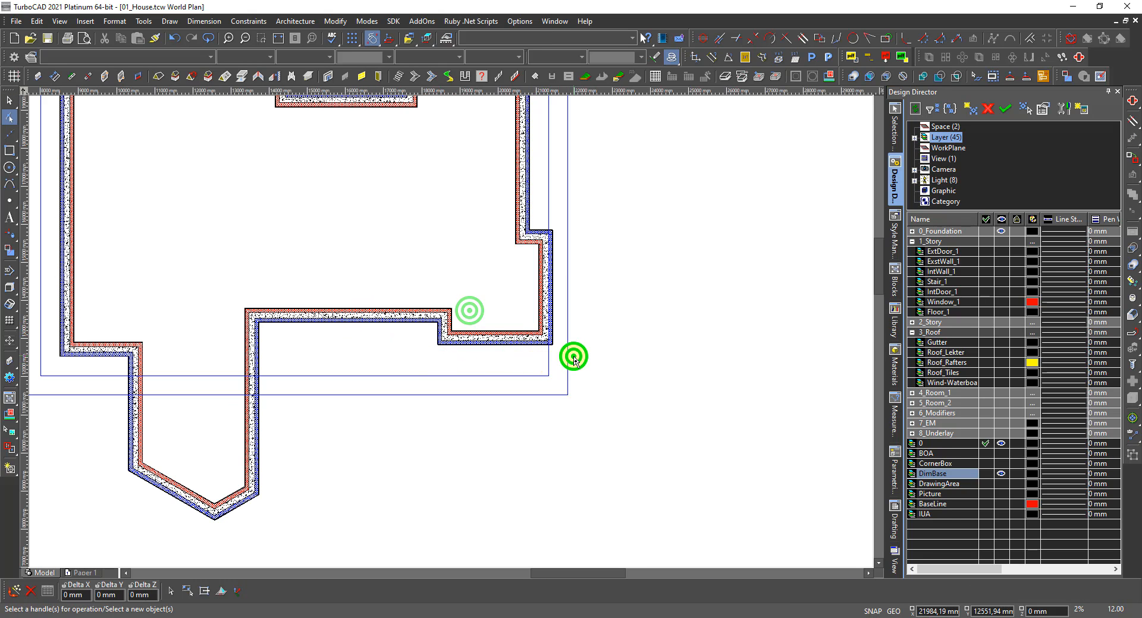
left_click(522, 375)
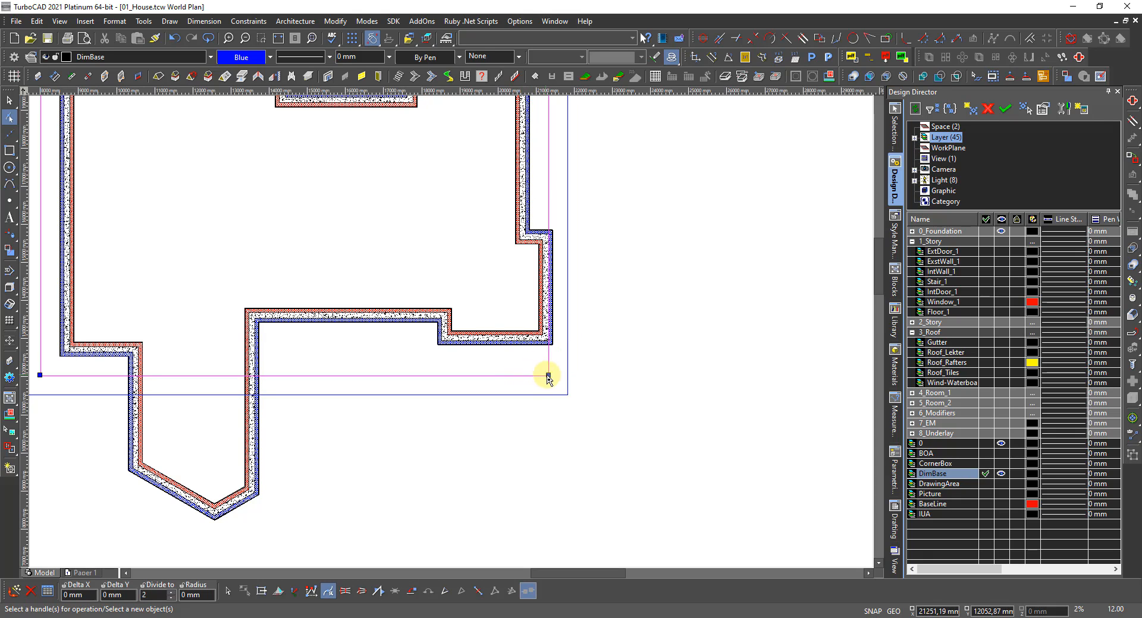
left_click(567, 368, "shift")
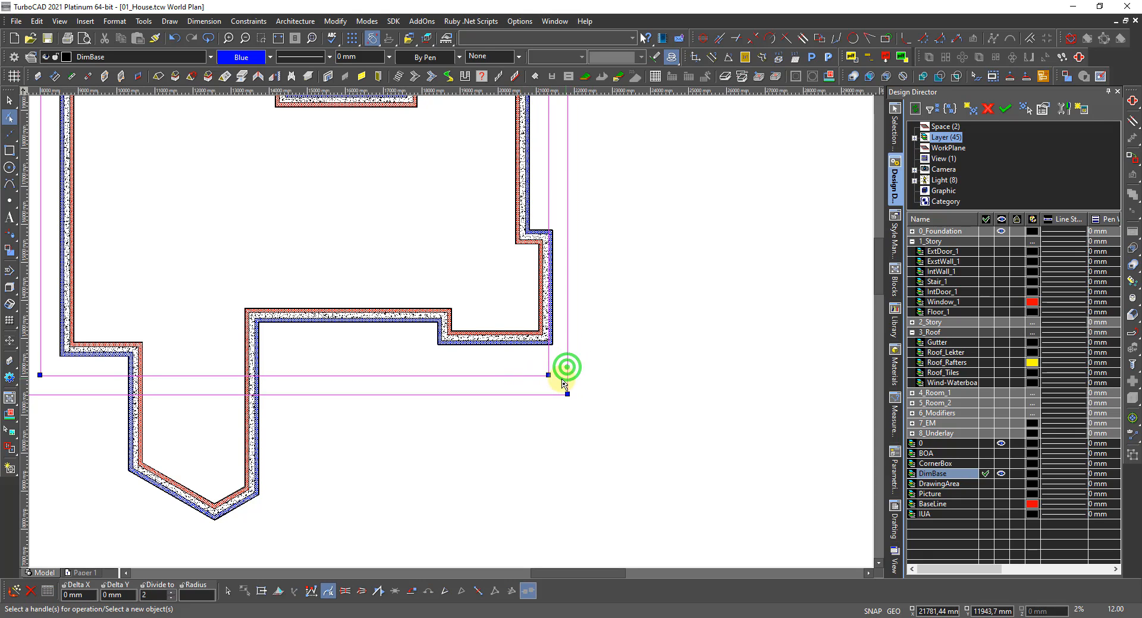
scroll(565, 376, "down", 2)
left_click_drag(497, 377, 420, 226)
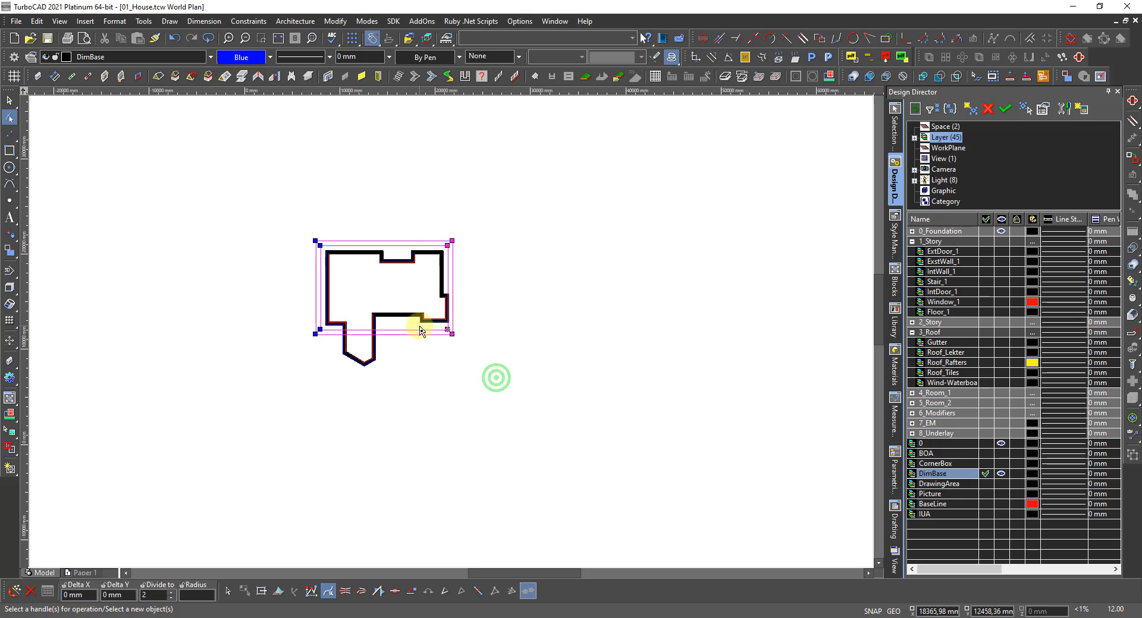
left_click(84, 596)
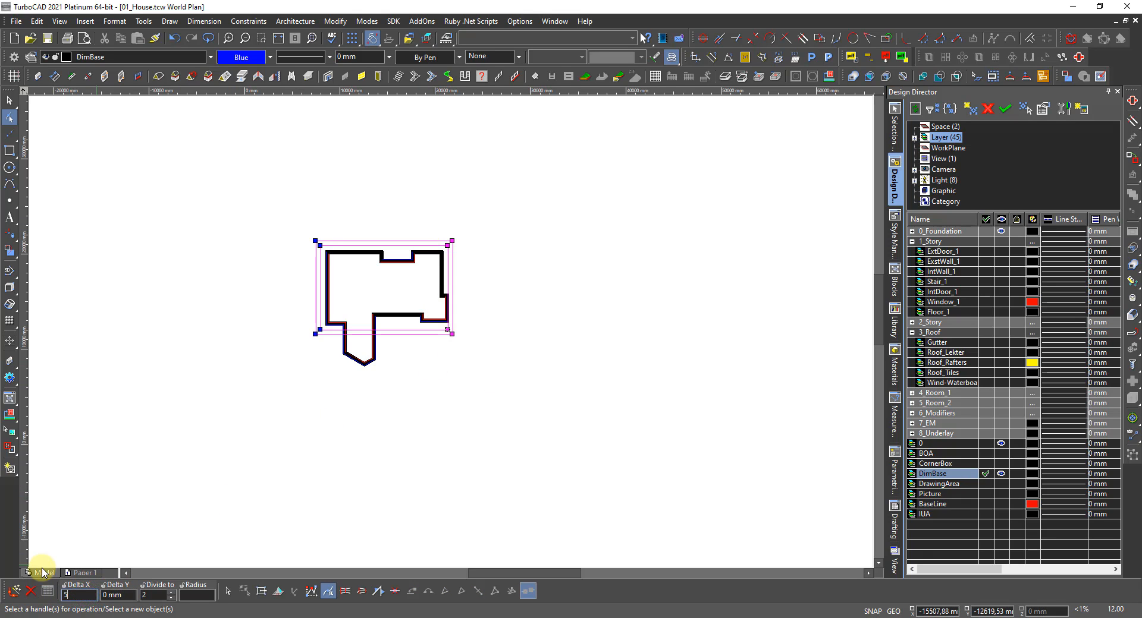
key("Escape")
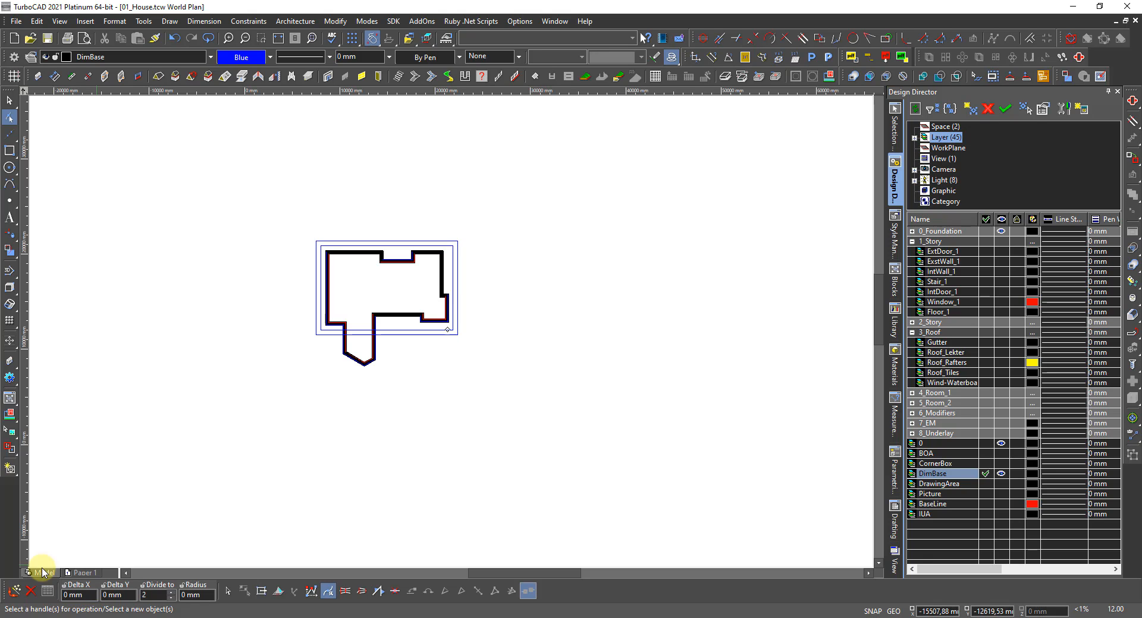
scroll(371, 301, "up", 2)
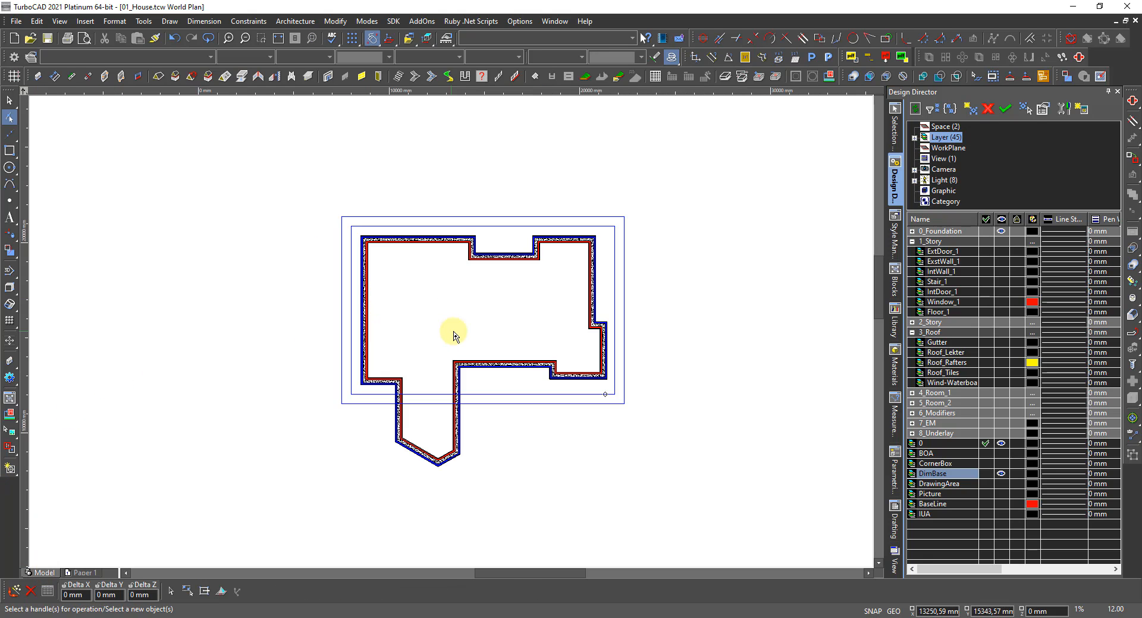
scroll(464, 334, "up", 2)
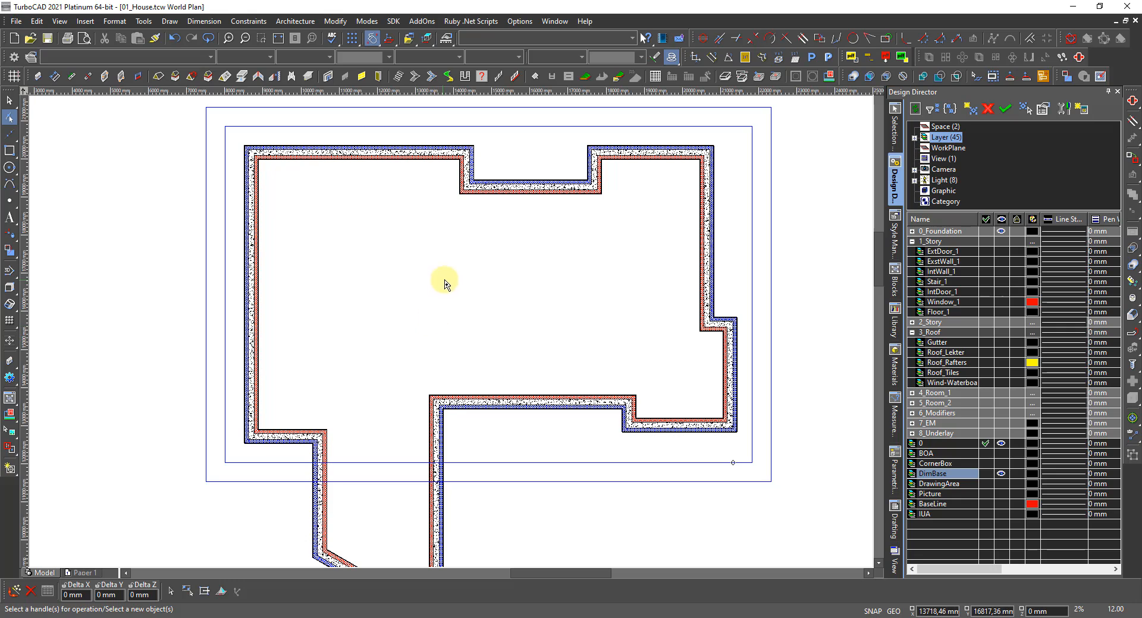
key("Escape")
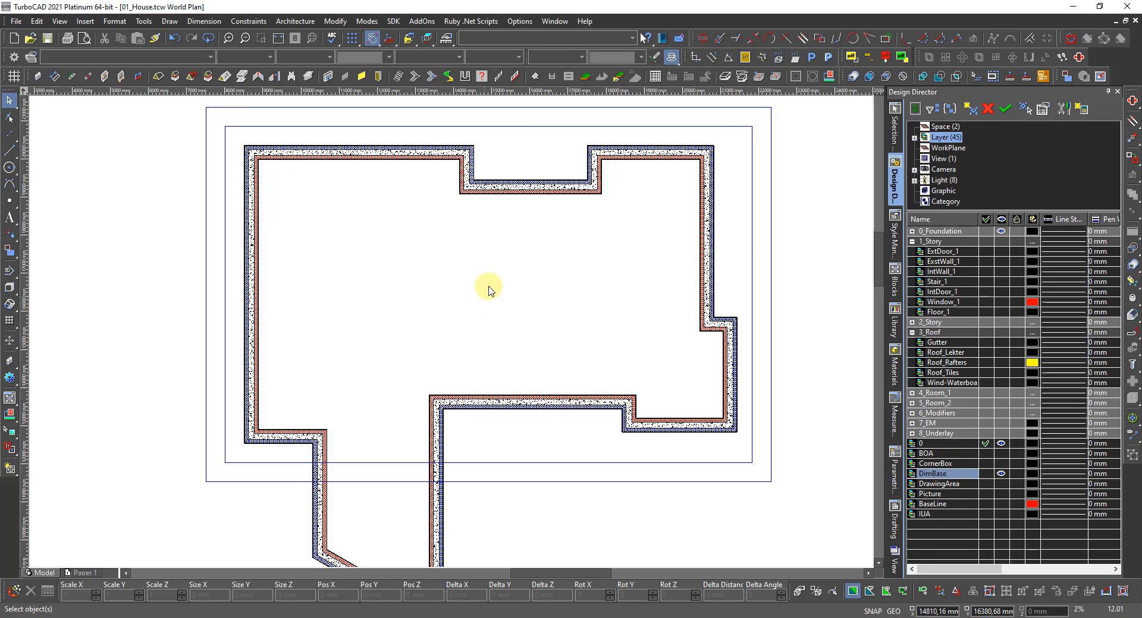
Create three new layers named Dim_0, Dim_1 and Dim_2.
left_click(969, 110)
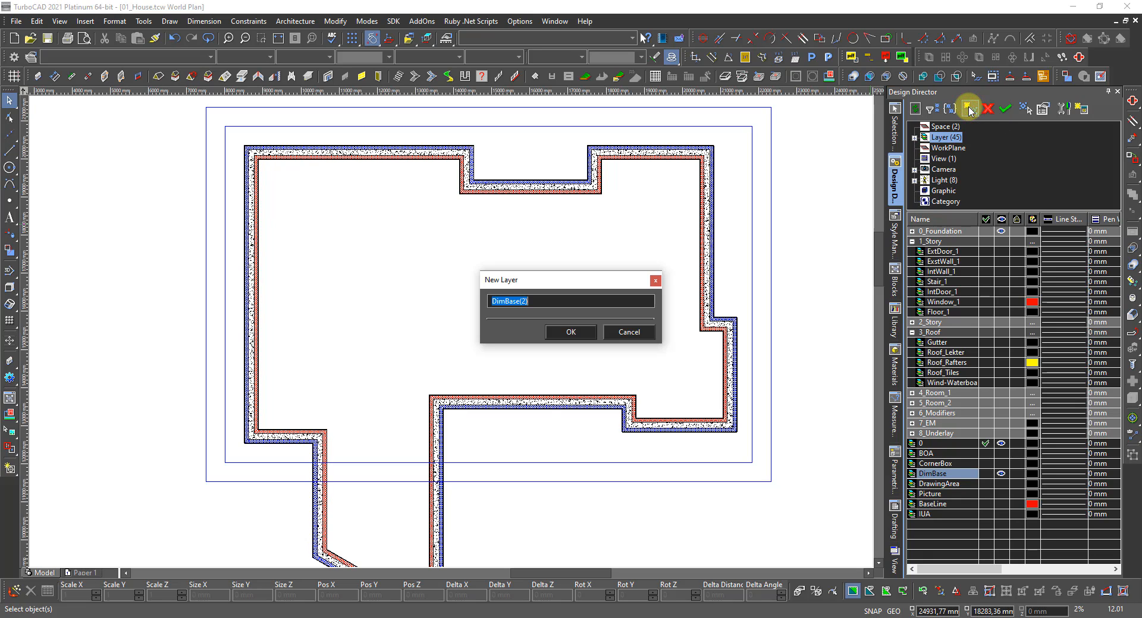
type("Dim_0")
key("Return")
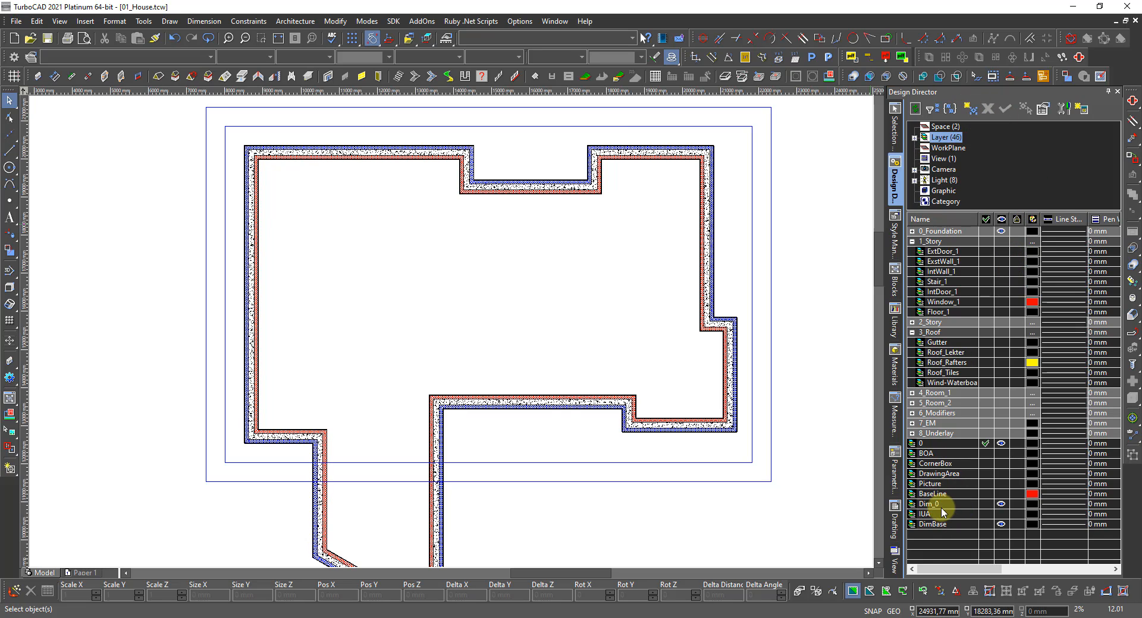
left_click(969, 109)
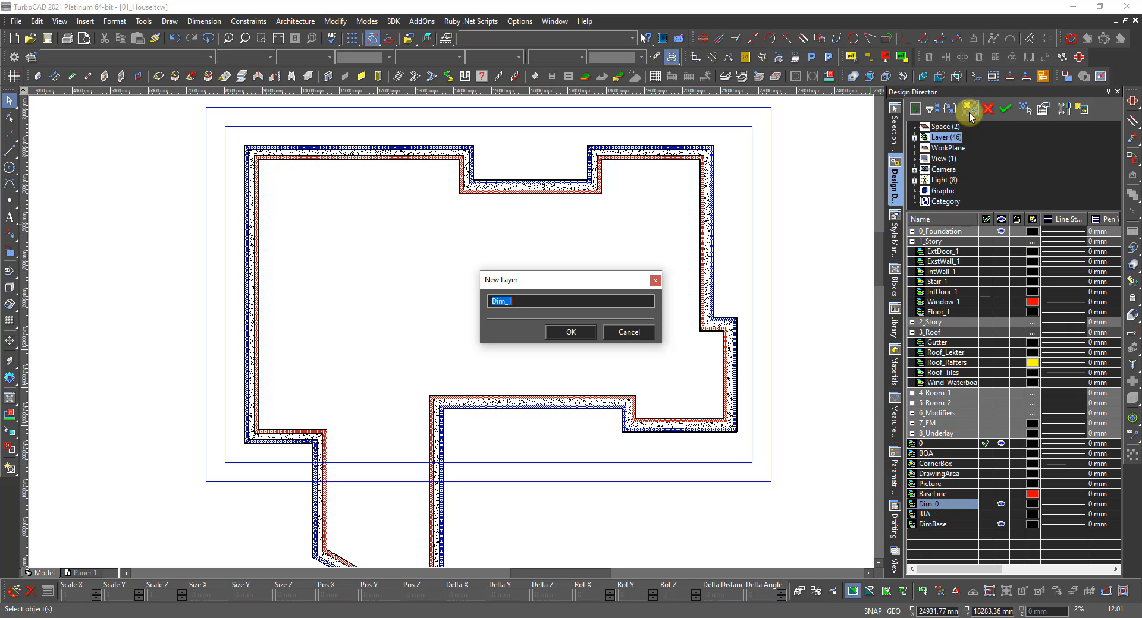
key("Return")
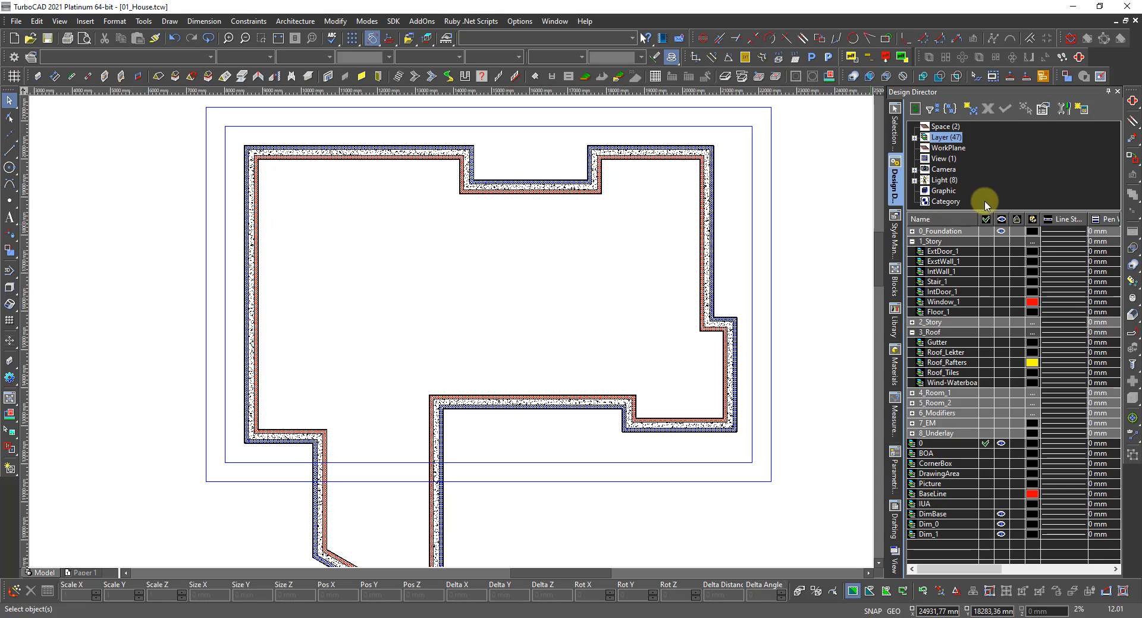
left_click(951, 534)
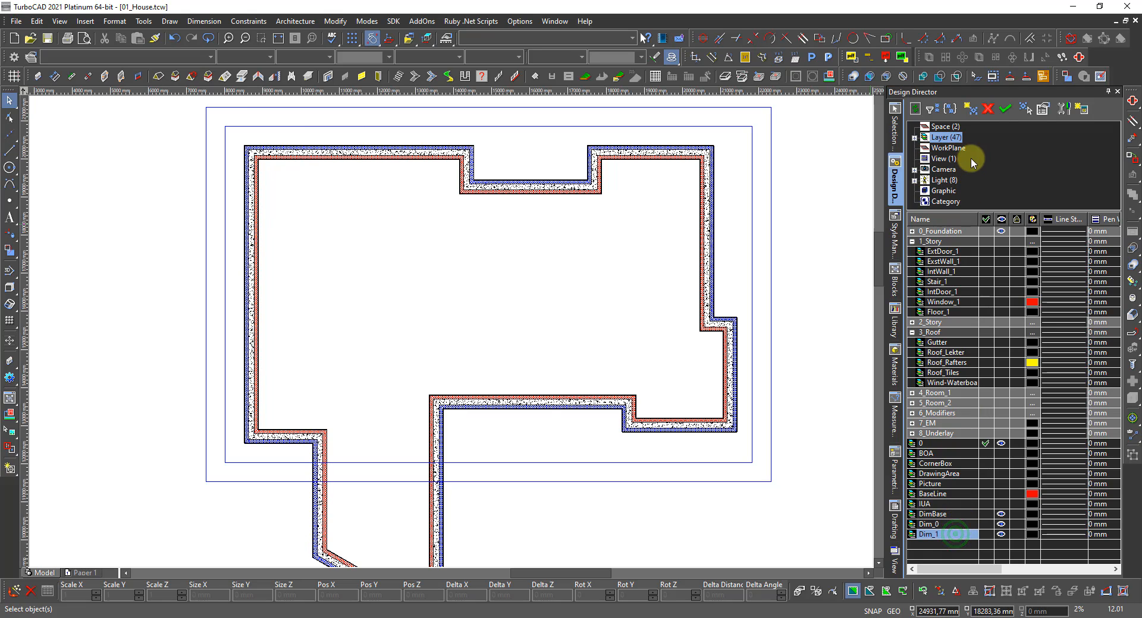
left_click(970, 110)
key("Return")
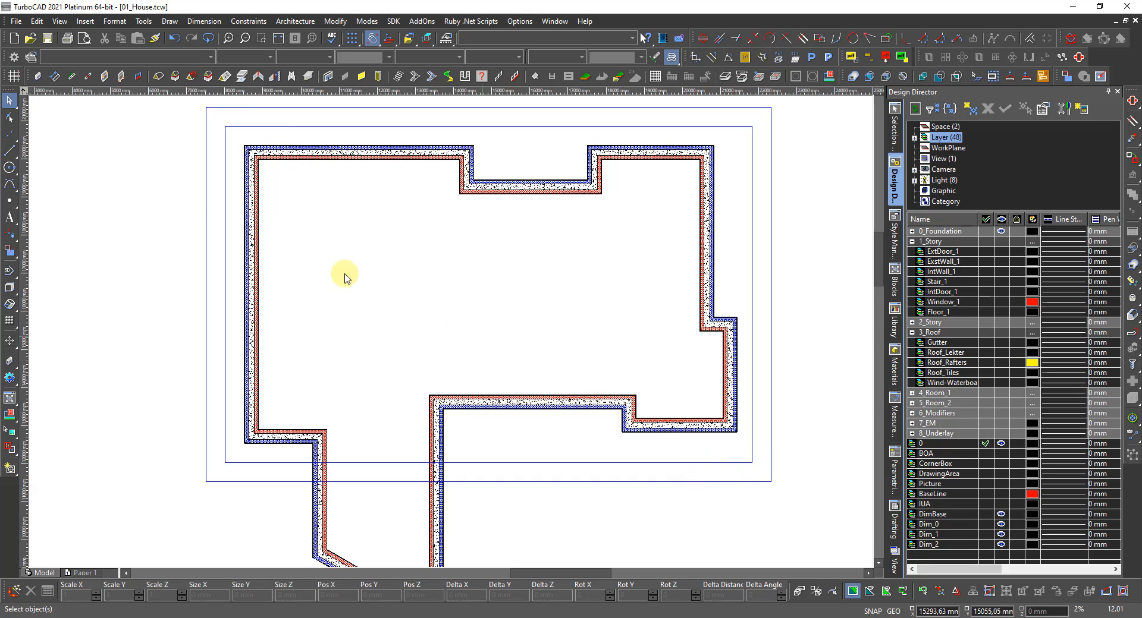
Start an orthogonal dimension from the foundation's lower-left outer corner to the adjacent inside corner, attaching both extension origins to the wall.
right_click(383, 220)
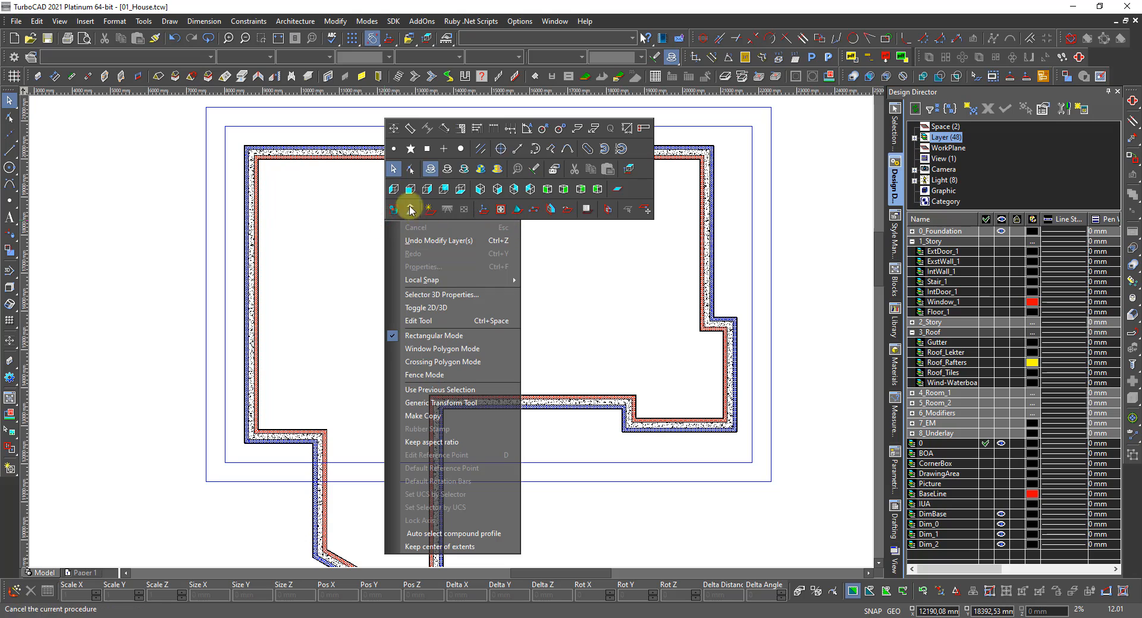
left_click(392, 127)
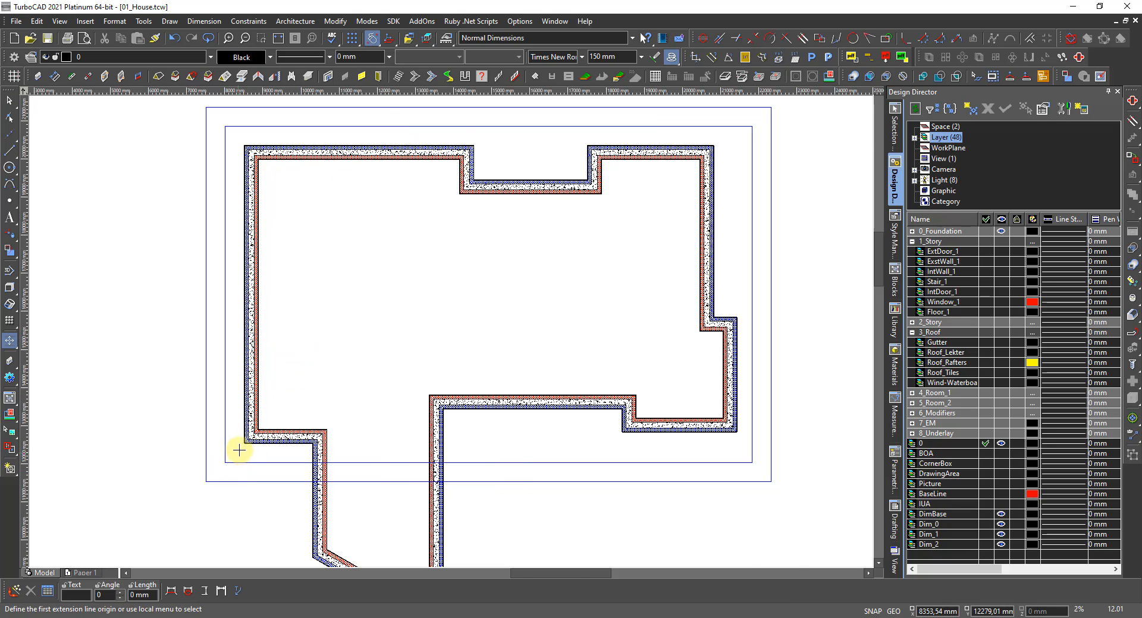
scroll(232, 450, "up", 5)
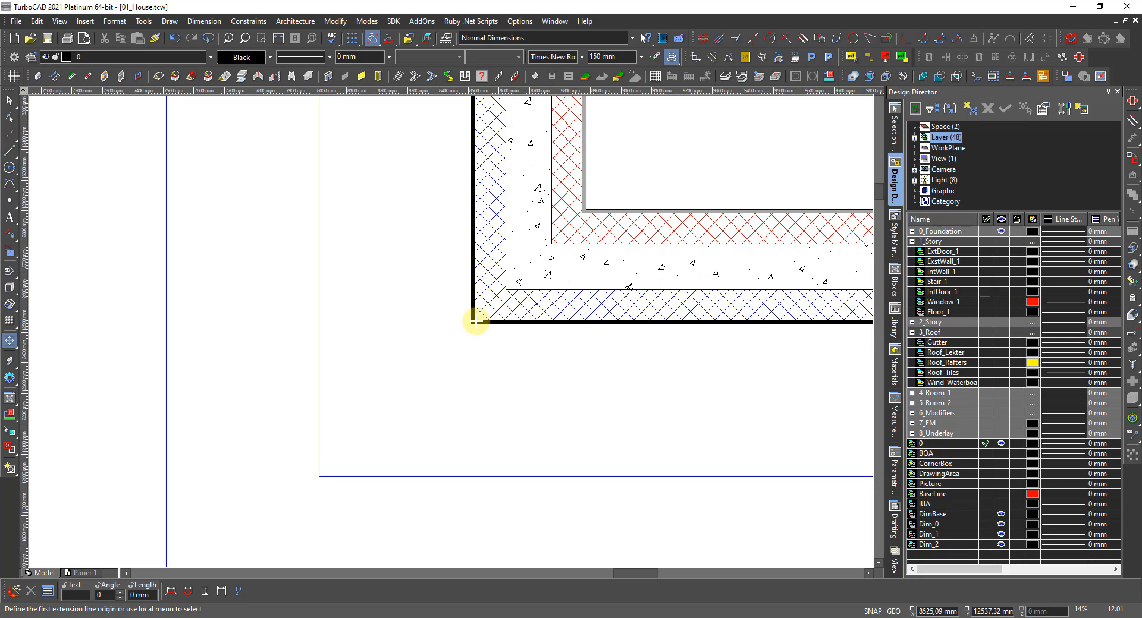
left_click(475, 321)
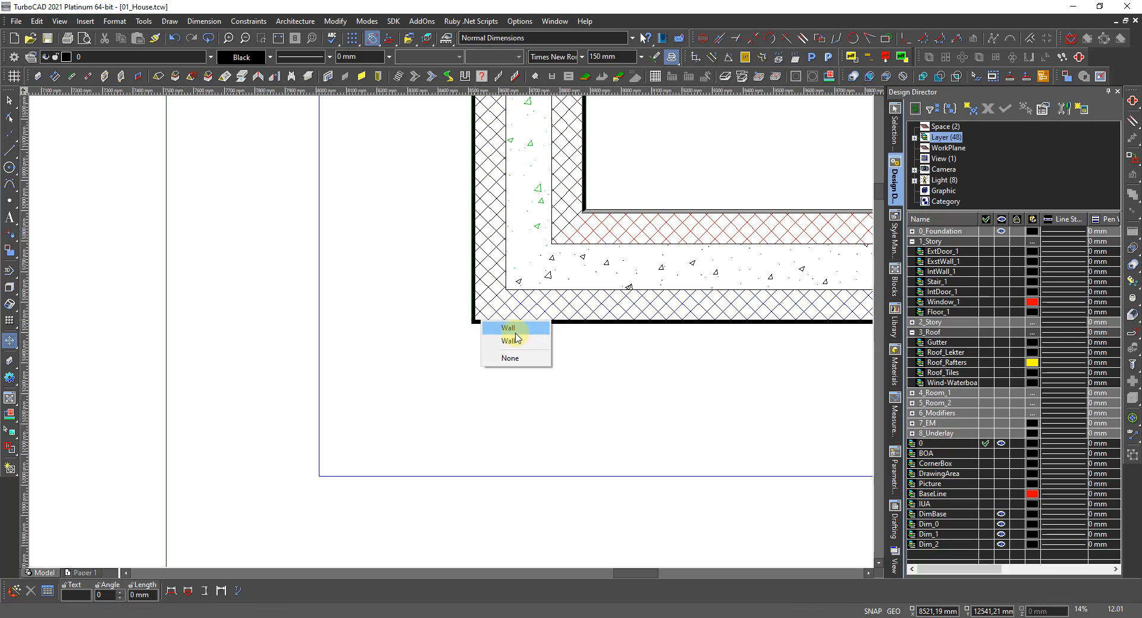
left_click(515, 338)
scroll(438, 326, "down", 3)
scroll(511, 327, "up", 5)
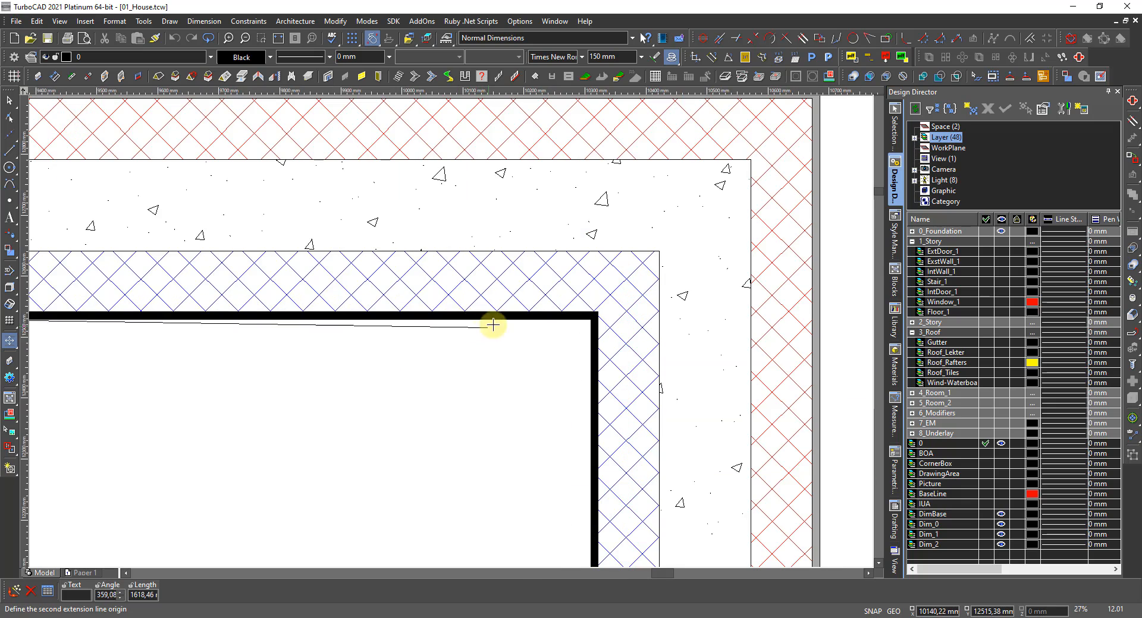
scroll(211, 331, "down", 2)
scroll(361, 334, "down", 2)
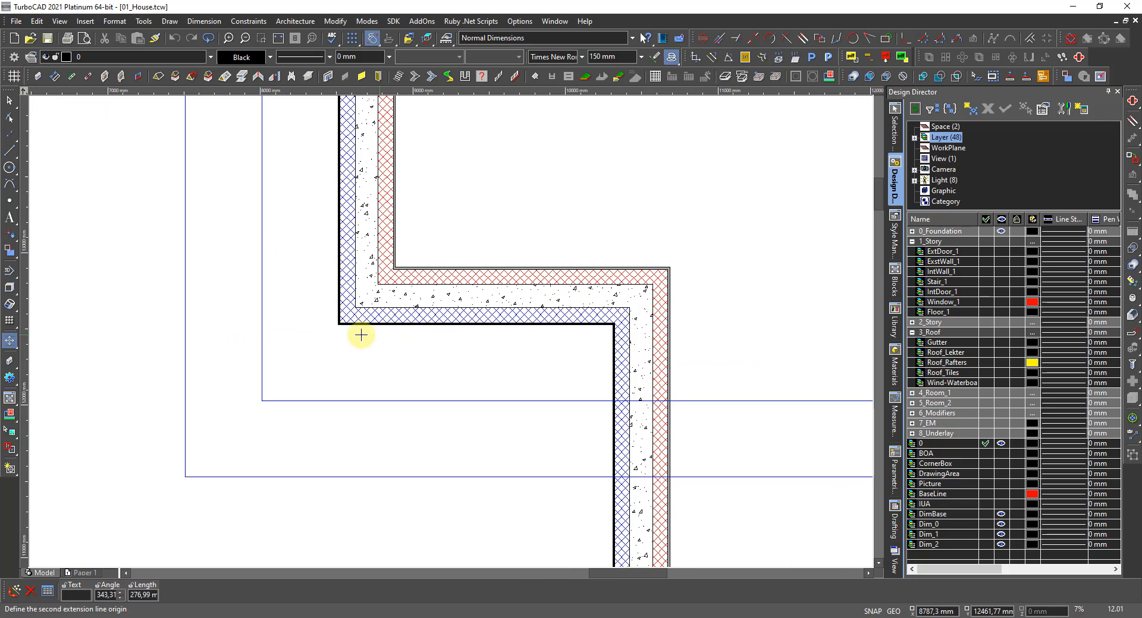
scroll(360, 335, "up", 5)
scroll(408, 298, "down", 5)
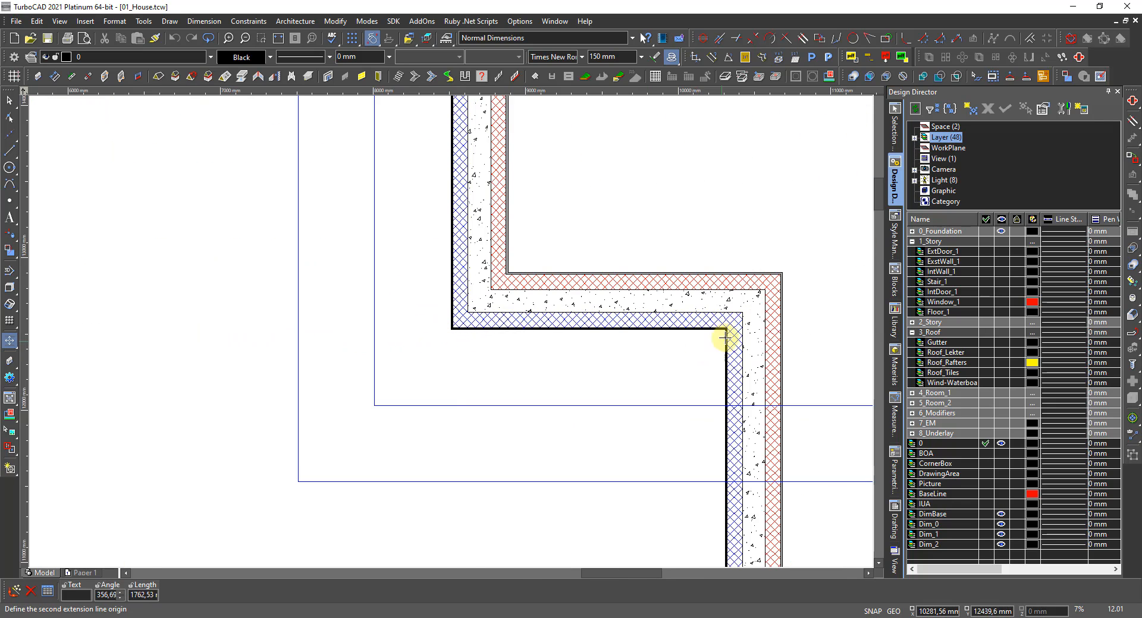
scroll(723, 337, "up", 4)
scroll(459, 314, "up", 2)
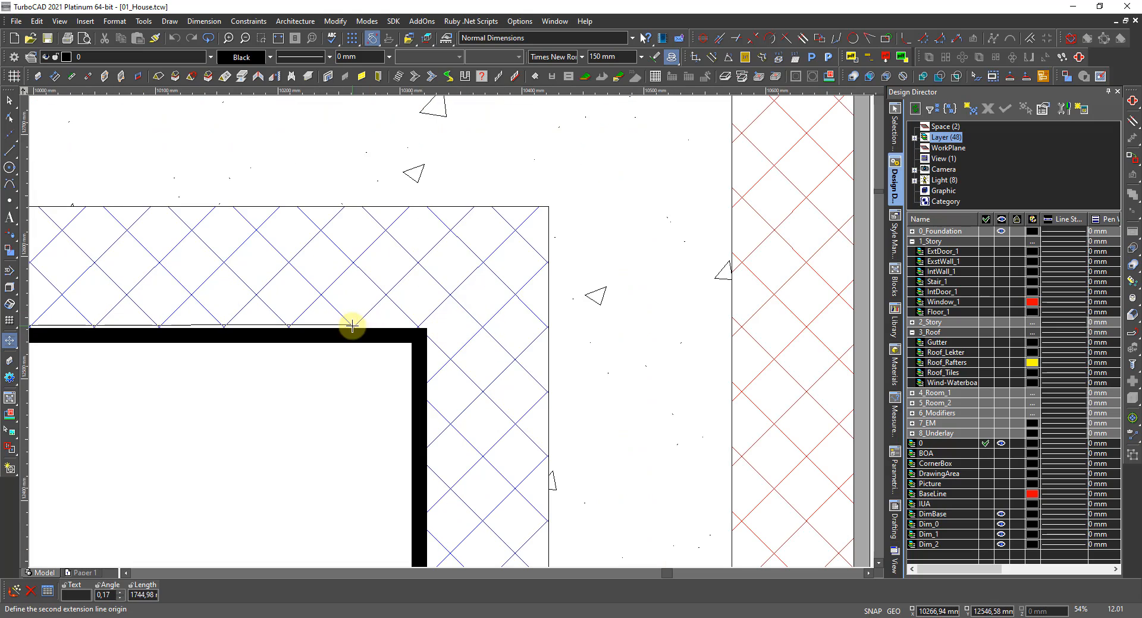
left_click(426, 329)
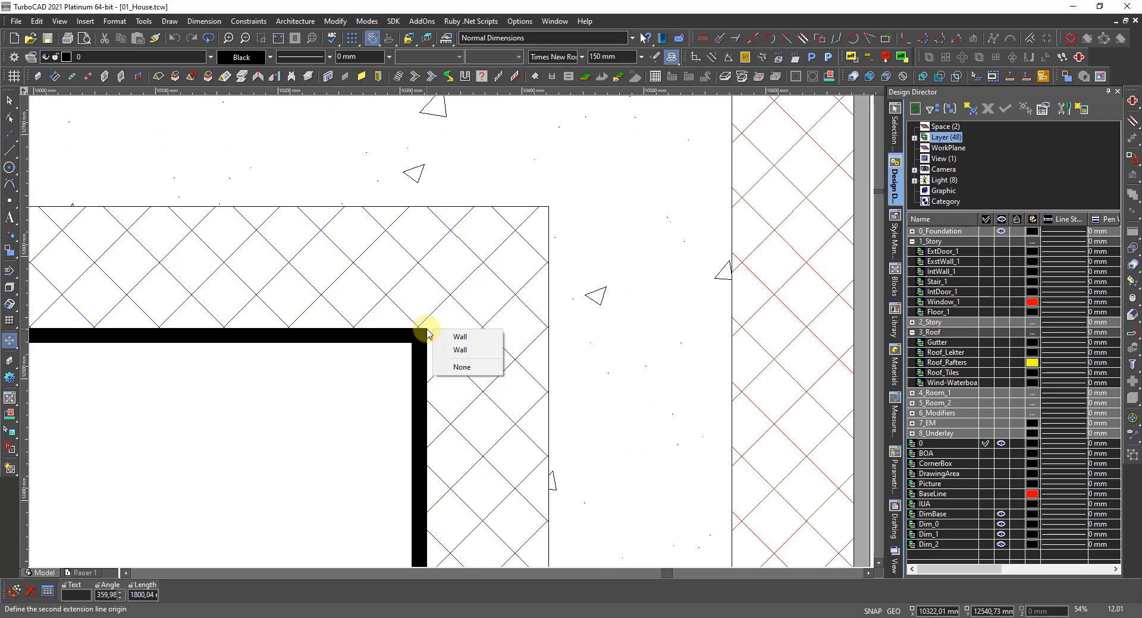
left_click(467, 342)
Place the horizontal dimension line on the bottom edge of the outer guide rectangle.
scroll(359, 345, "down", 6)
scroll(450, 331, "up", 2)
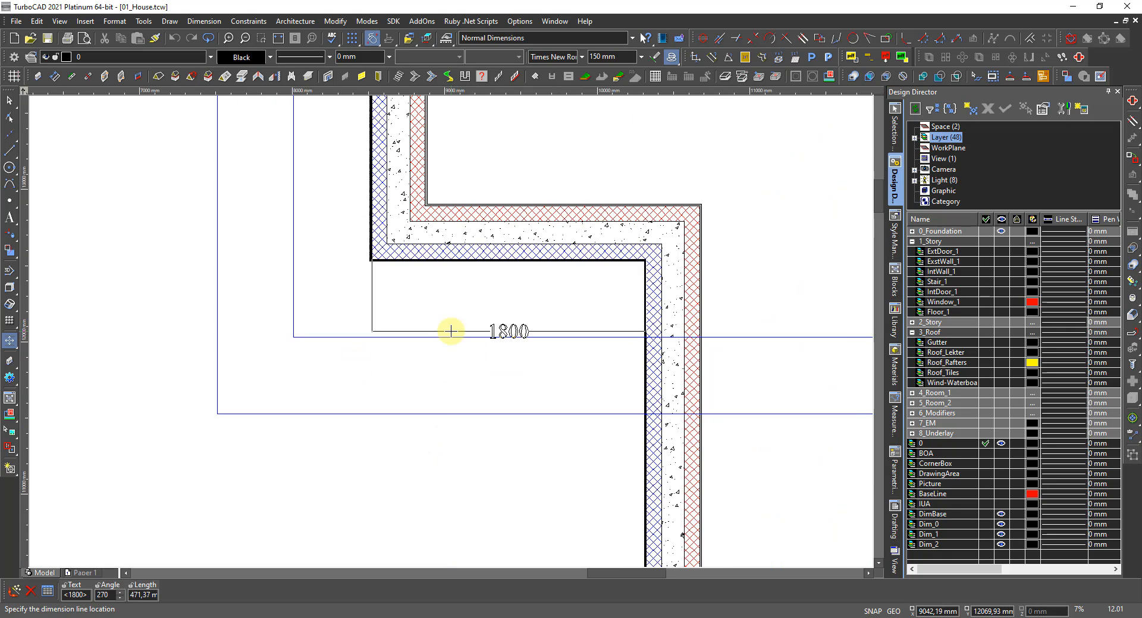
scroll(451, 331, "up", 2)
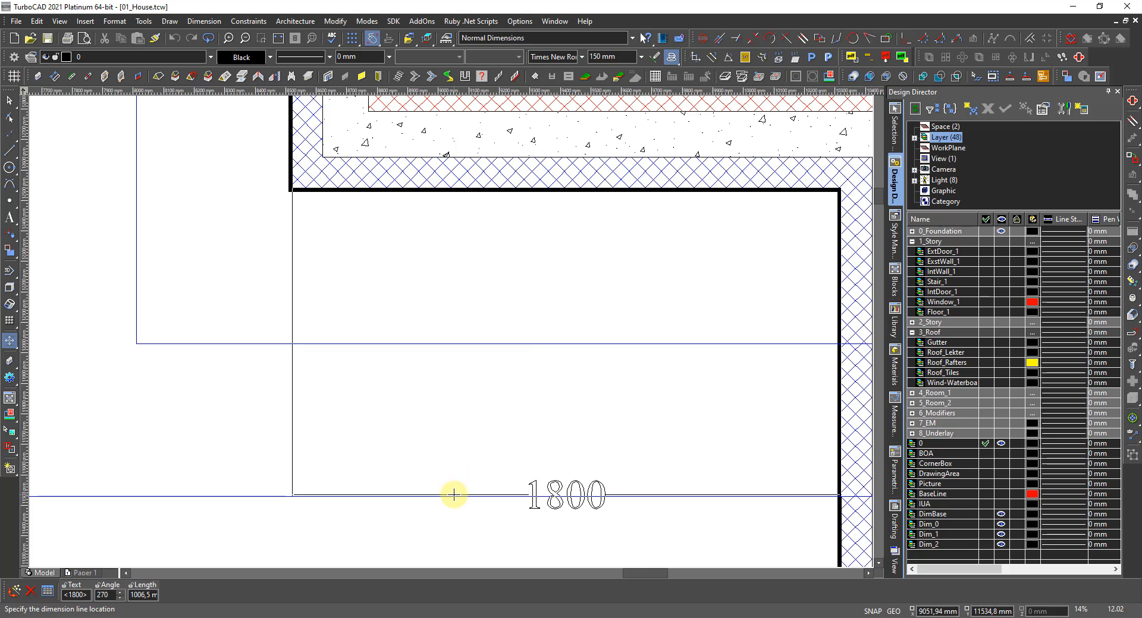
left_click(453, 494)
scroll(453, 337, "down", 4)
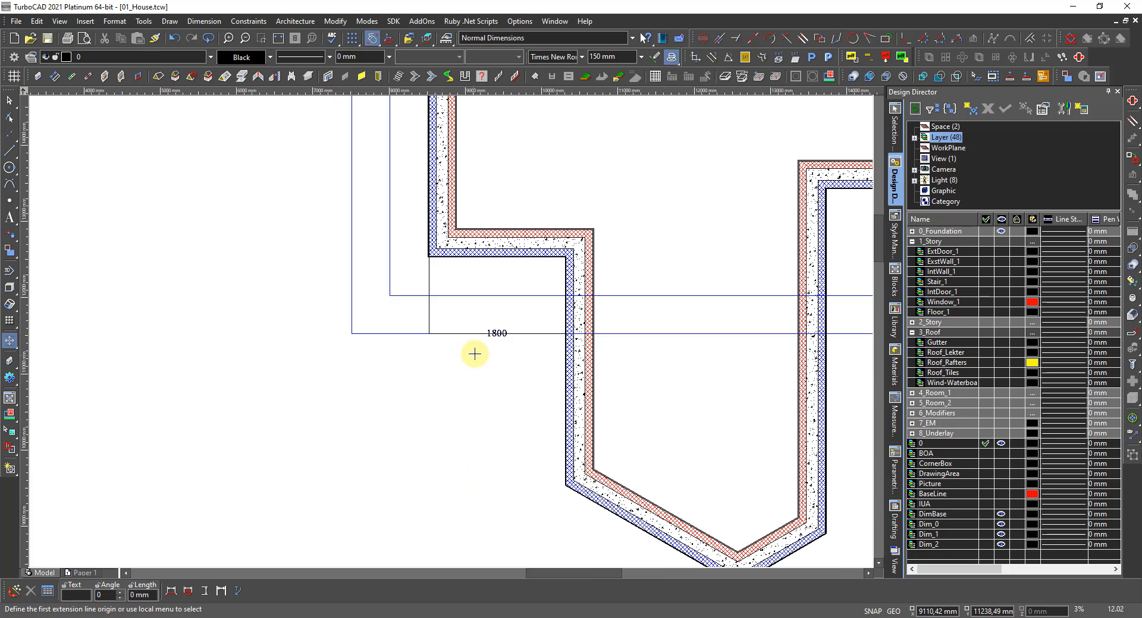
key("Escape")
scroll(486, 334, "up", 4)
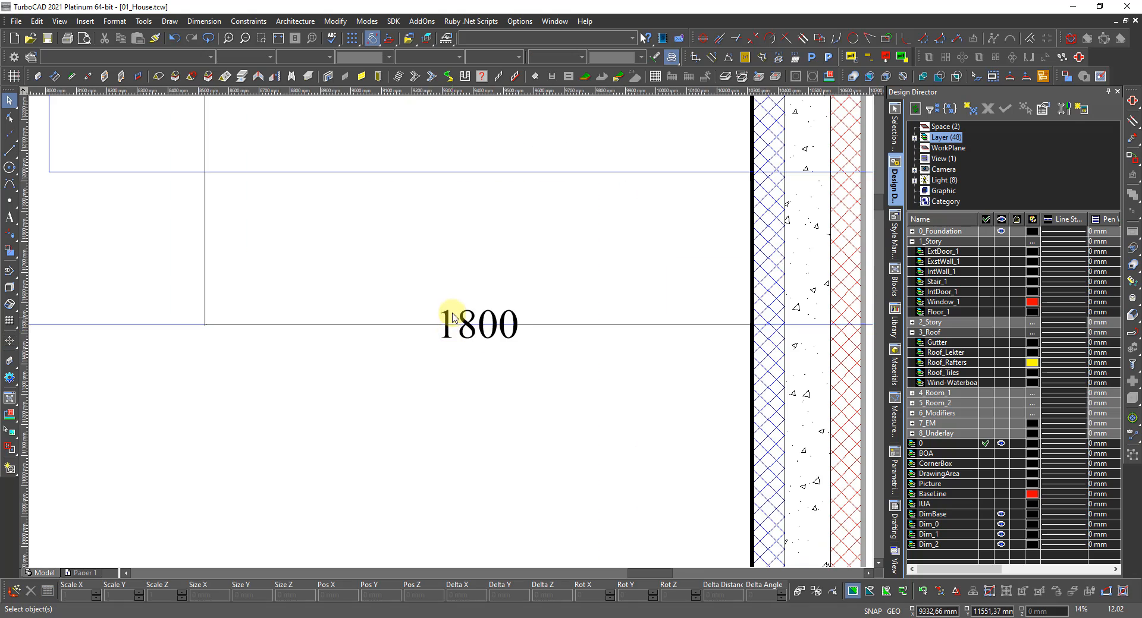
scroll(452, 304, "down", 4)
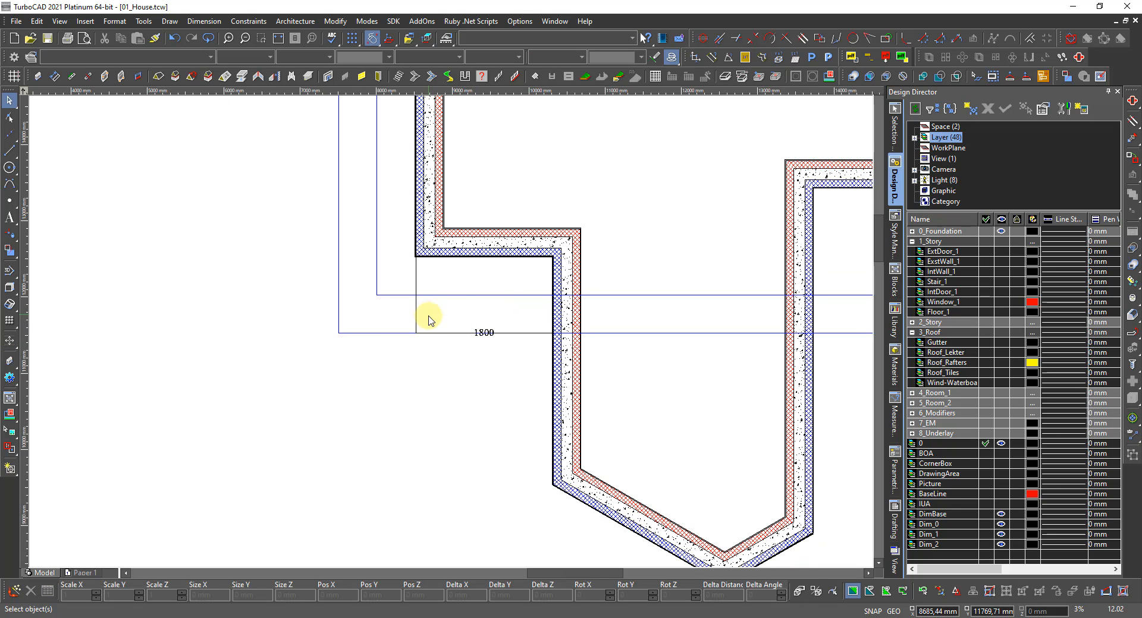
Try to chain a continuous dimension from the horizontal dimension on the outer guide rectangle.
right_click(496, 132)
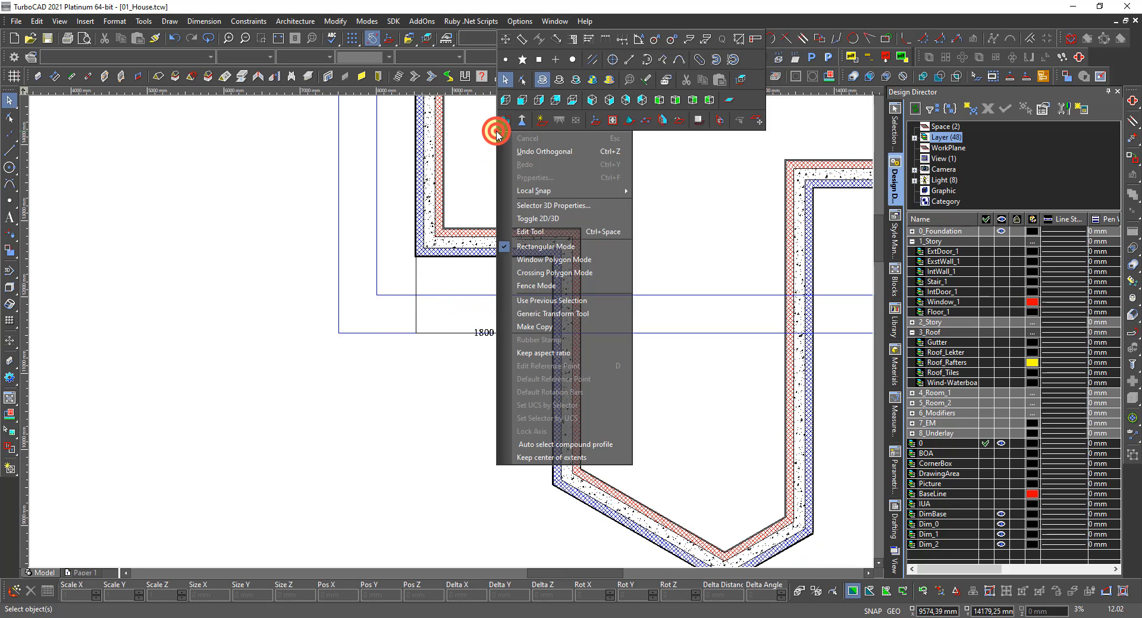
left_click(589, 39)
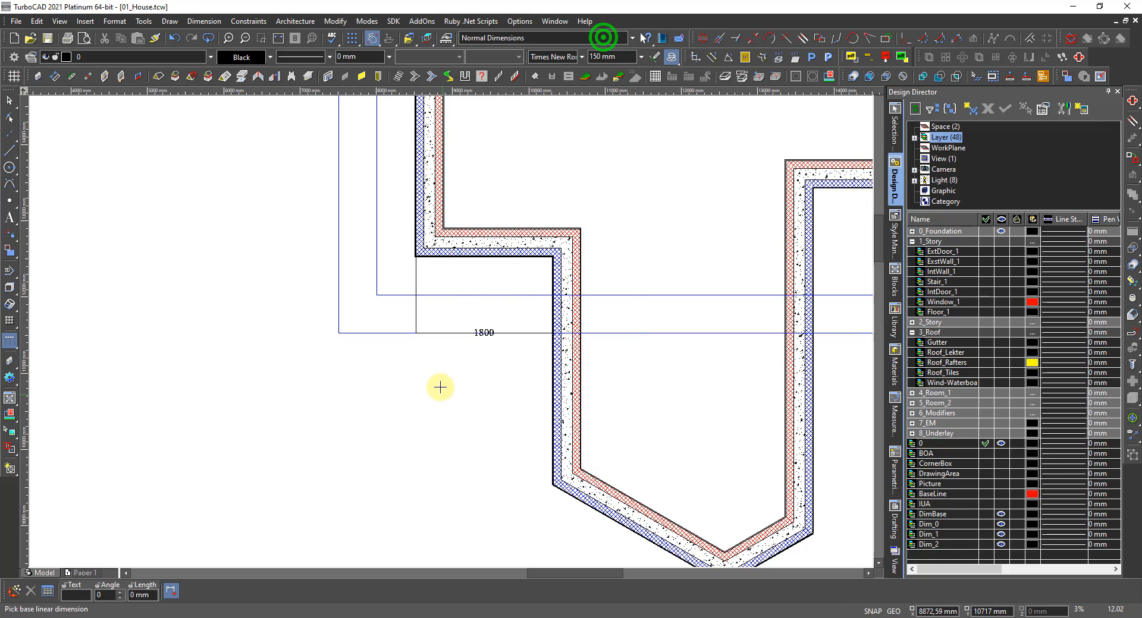
left_click(538, 333)
left_click(488, 333)
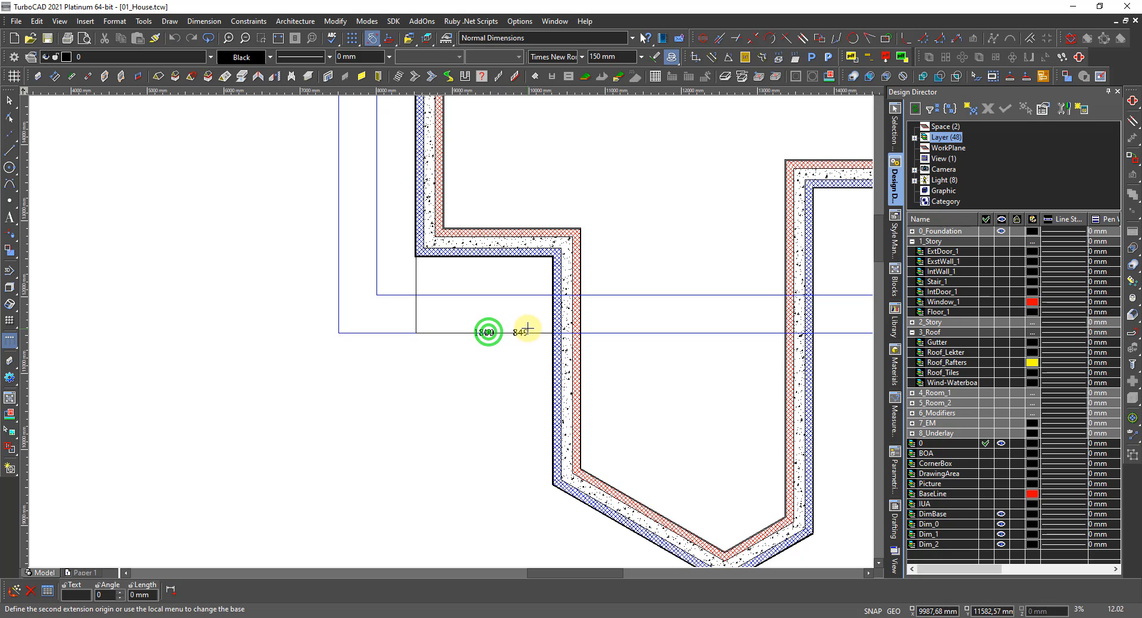
scroll(518, 333, "up", 2)
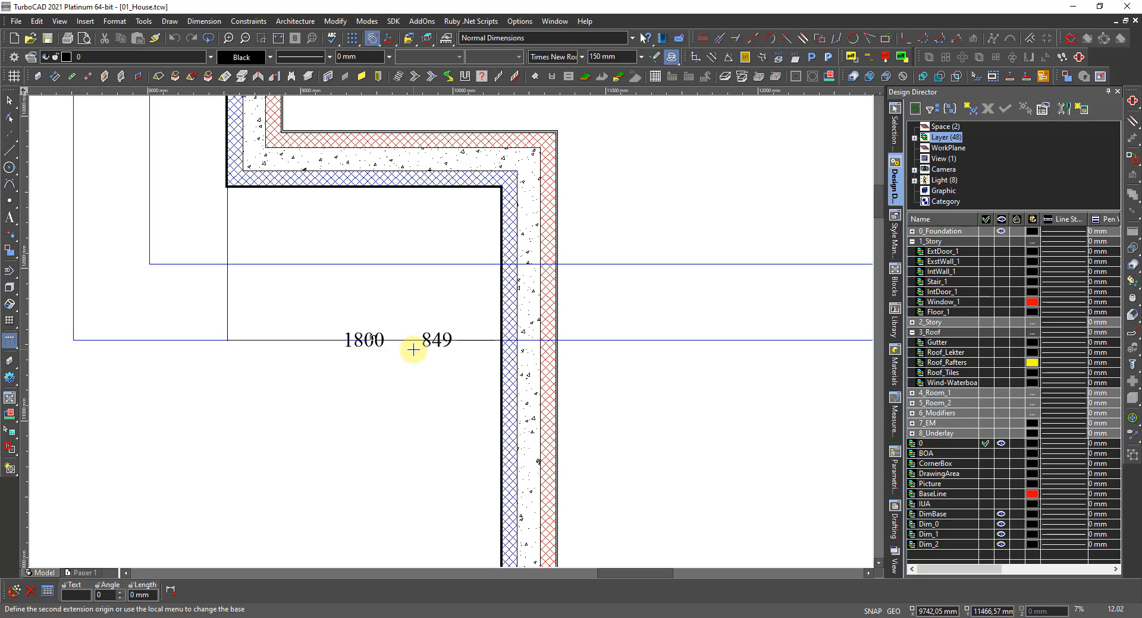
key("Escape")
key("Escape")
Delete the misplaced continuous dimension and chain a new one from the existing horizontal dimension to the outer face of the bay's right wall.
left_click(432, 346)
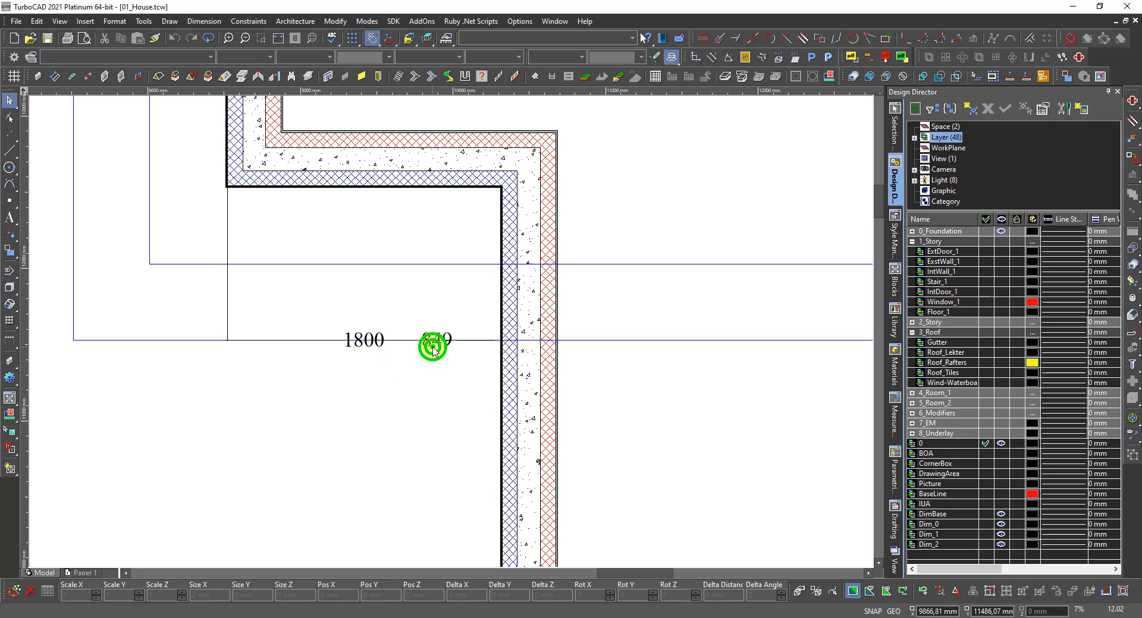
key("Delete")
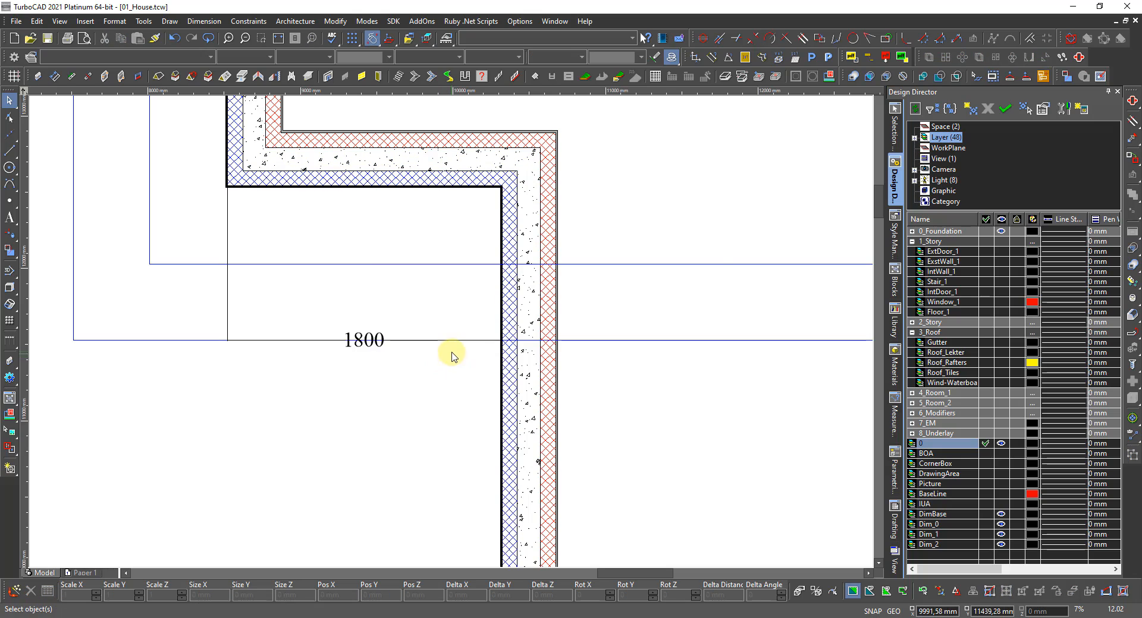
right_click(452, 356)
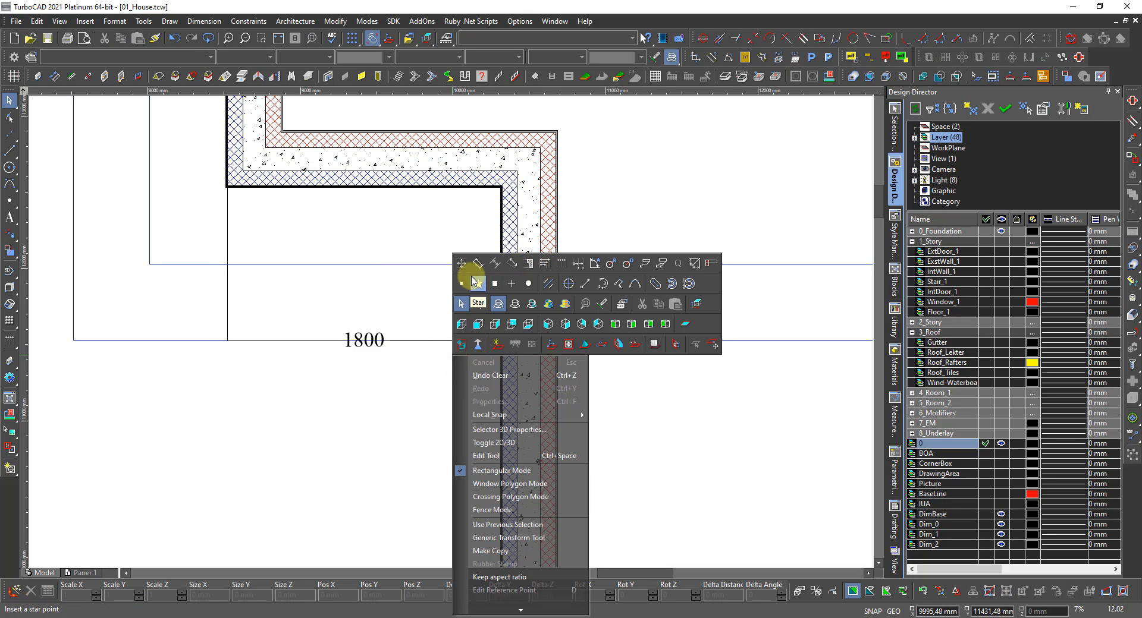
left_click(563, 262)
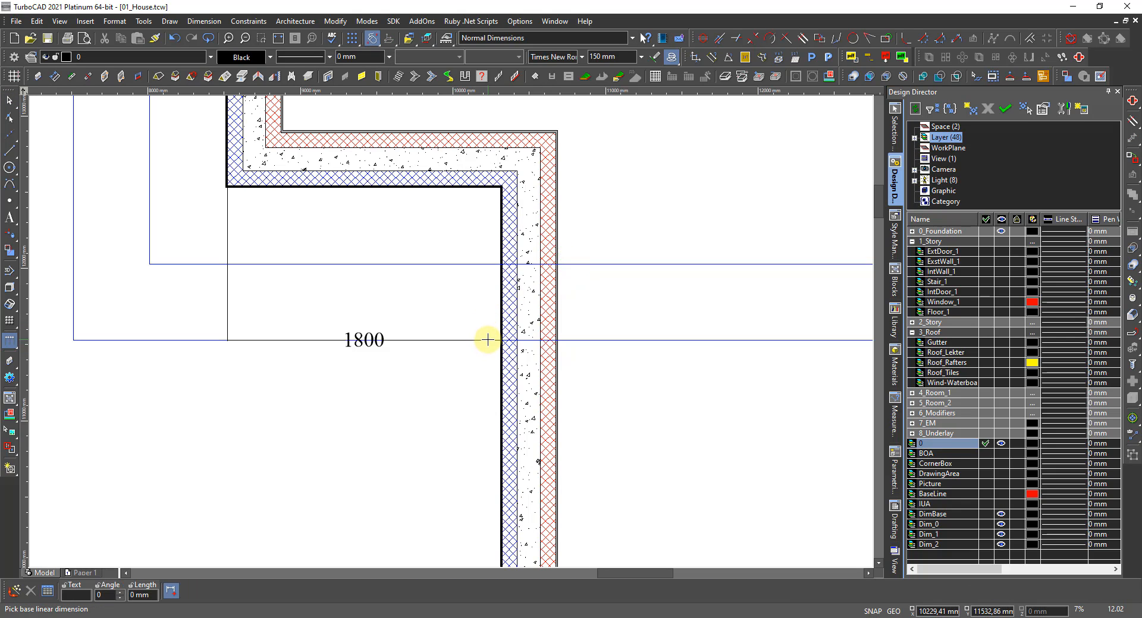
left_click(487, 340)
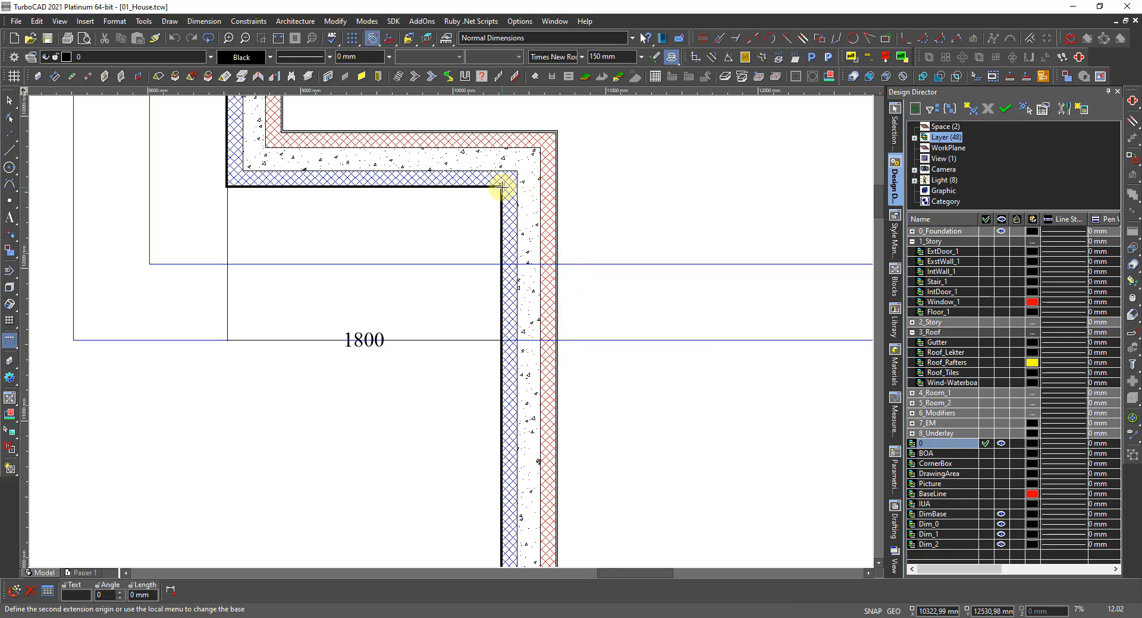
scroll(506, 210, "down", 5)
scroll(477, 325, "up", 5)
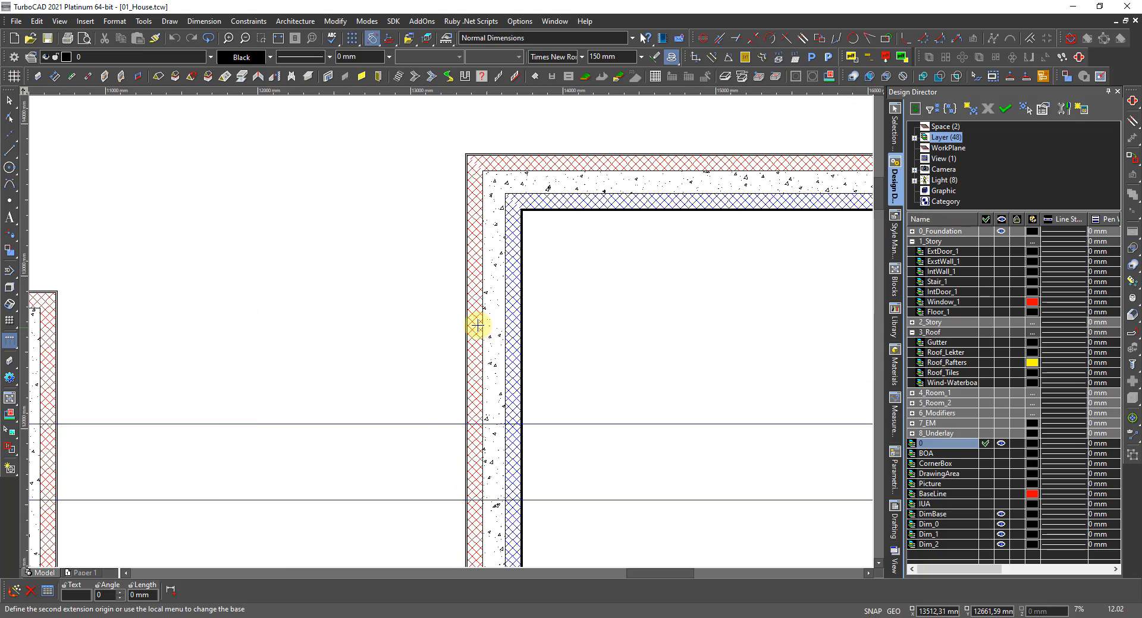
scroll(526, 334, "up", 5)
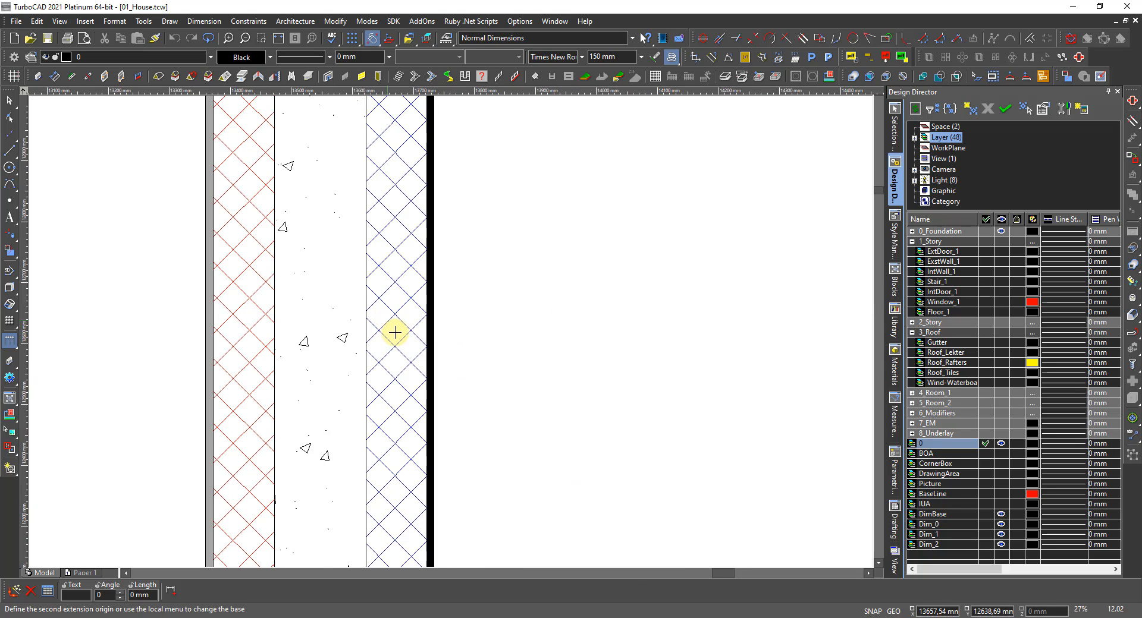
right_click(428, 334)
left_click(479, 342)
scroll(450, 331, "down", 5)
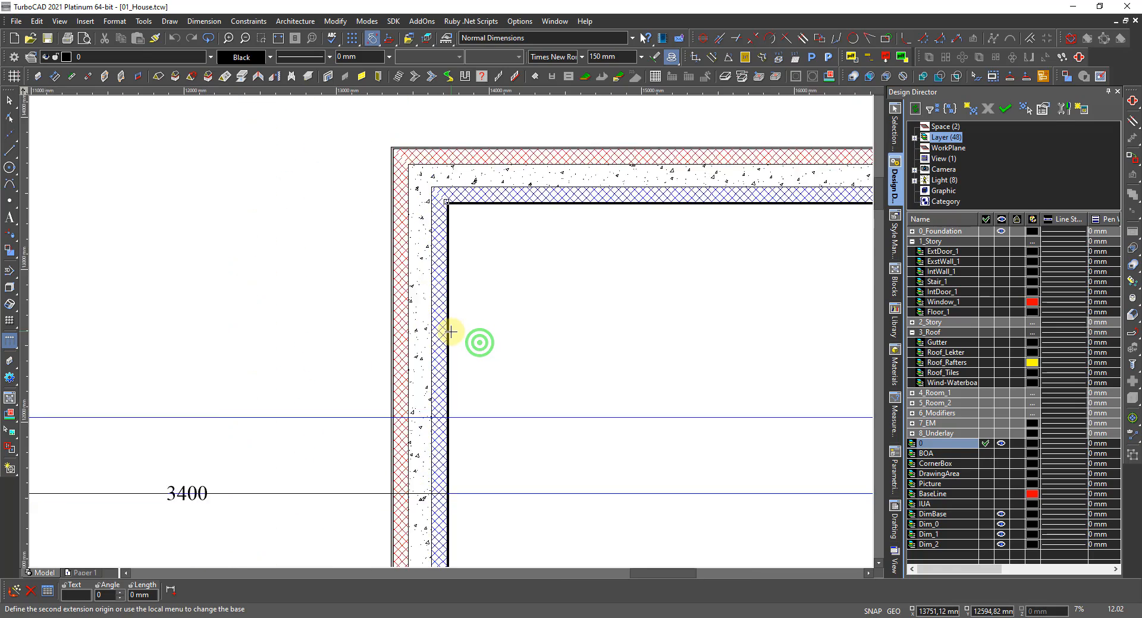
Continue the dimension chain to the corner where the lower wall steps down toward the lower-right projection, attaching it to the wall.
scroll(453, 262, "down", 3)
scroll(446, 332, "up", 5)
scroll(395, 382, "up", 5)
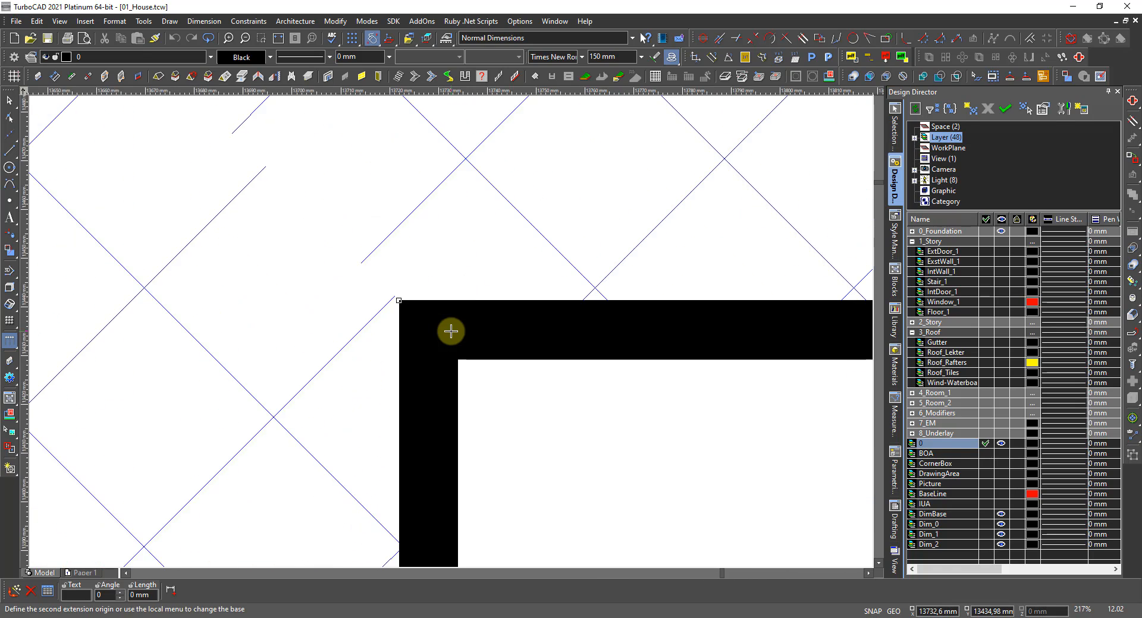
scroll(451, 331, "down", 5)
scroll(462, 325, "up", 3)
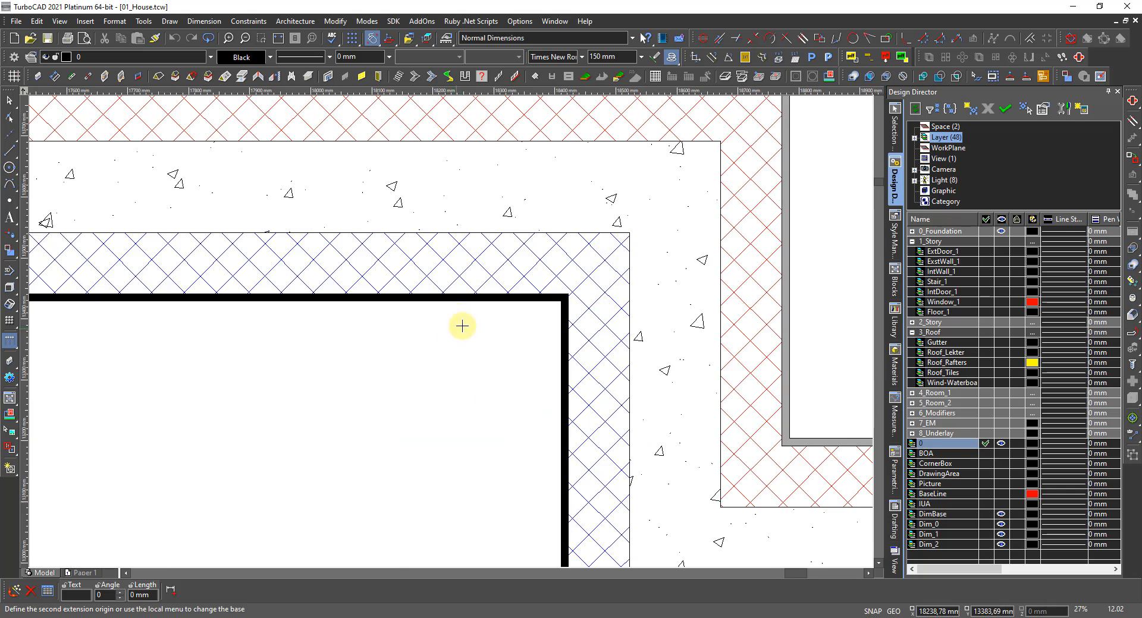
right_click(568, 296)
left_click(595, 301)
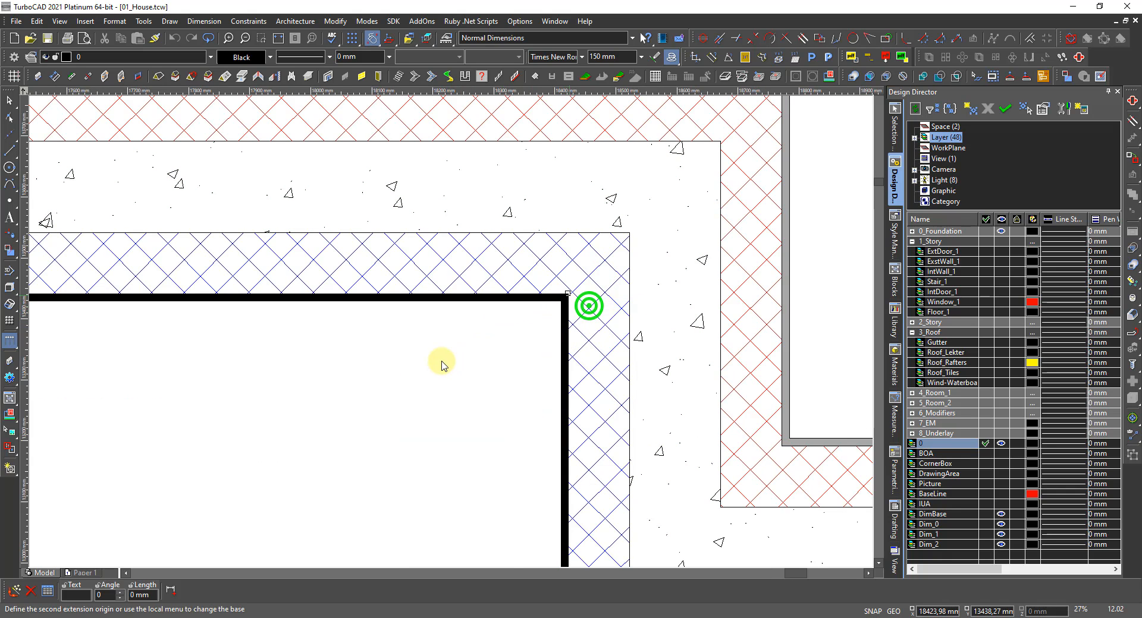
Extend the dimension chain to the foundation's lower-right outer corner, attaching the extension origin to the wall.
scroll(442, 364, "down", 5)
scroll(495, 337, "up", 3)
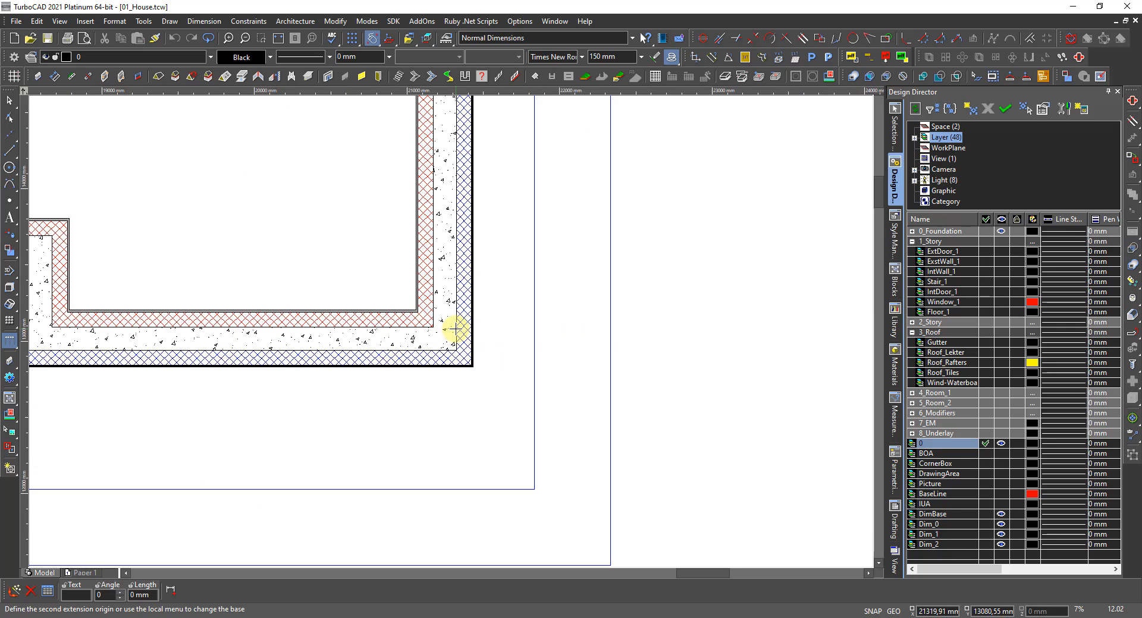
scroll(463, 359, "up", 2)
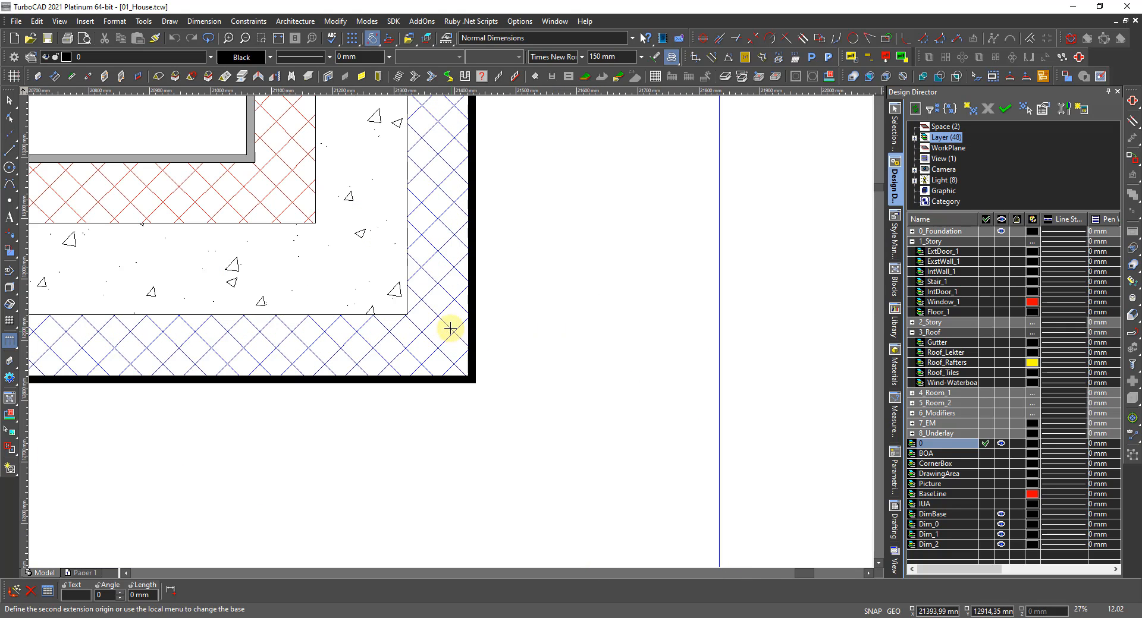
right_click(467, 376)
left_click(489, 386)
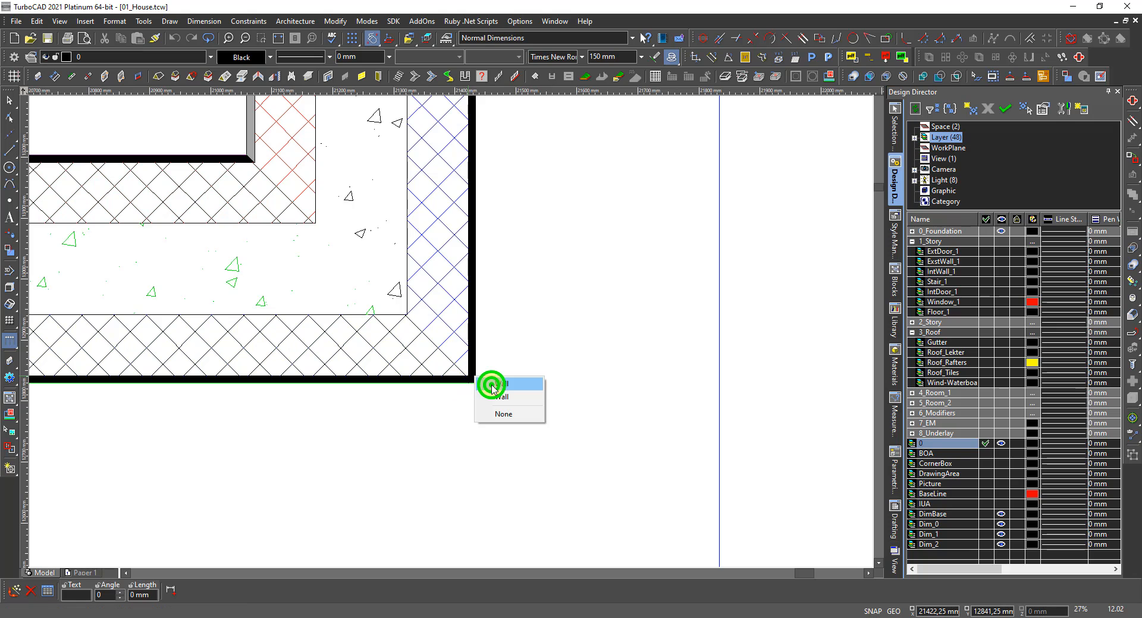
Examine the finished dimension chain along the foundation's lower side against the whole plan and end the continuous dimensioning.
scroll(416, 348, "down", 3)
scroll(428, 339, "down", 3)
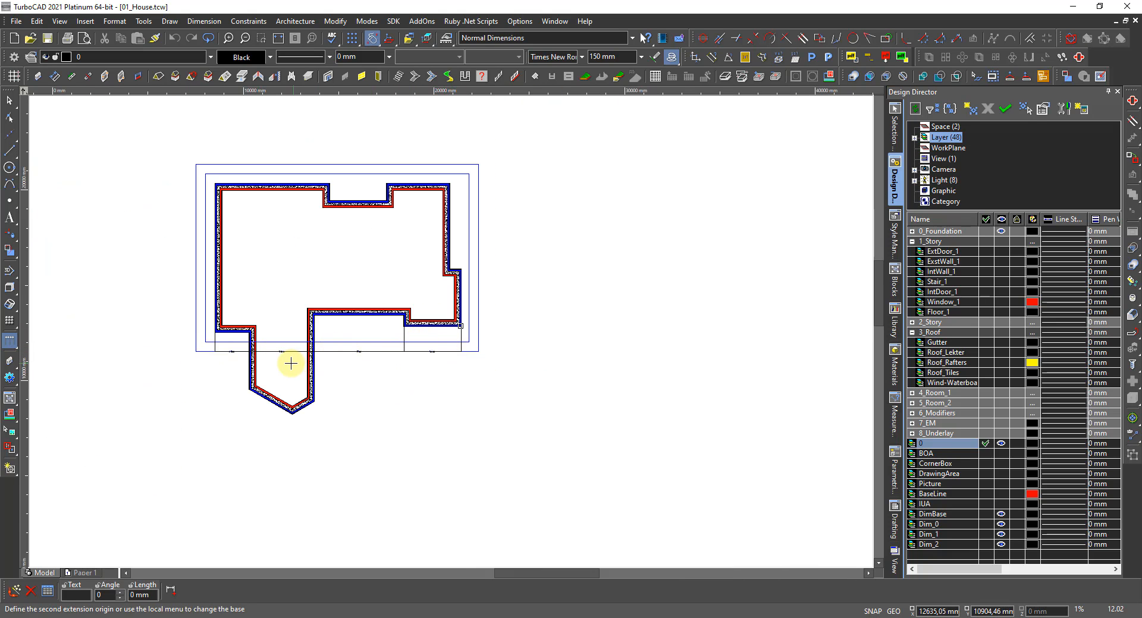
scroll(294, 365, "up", 1)
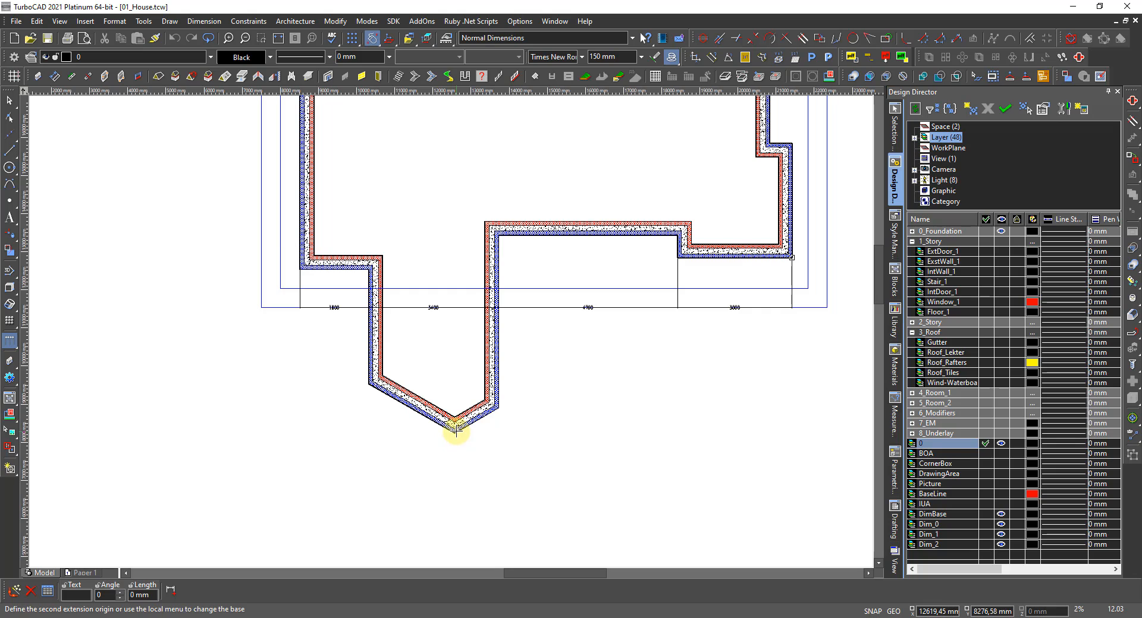
scroll(446, 362, "down", 2)
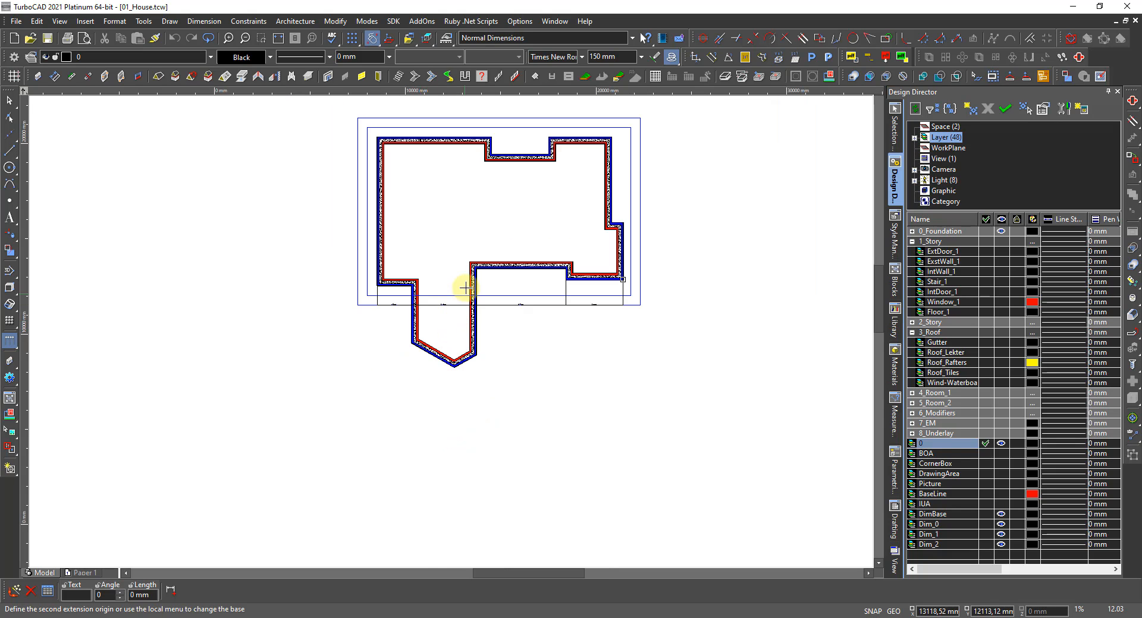
scroll(463, 243, "up", 2)
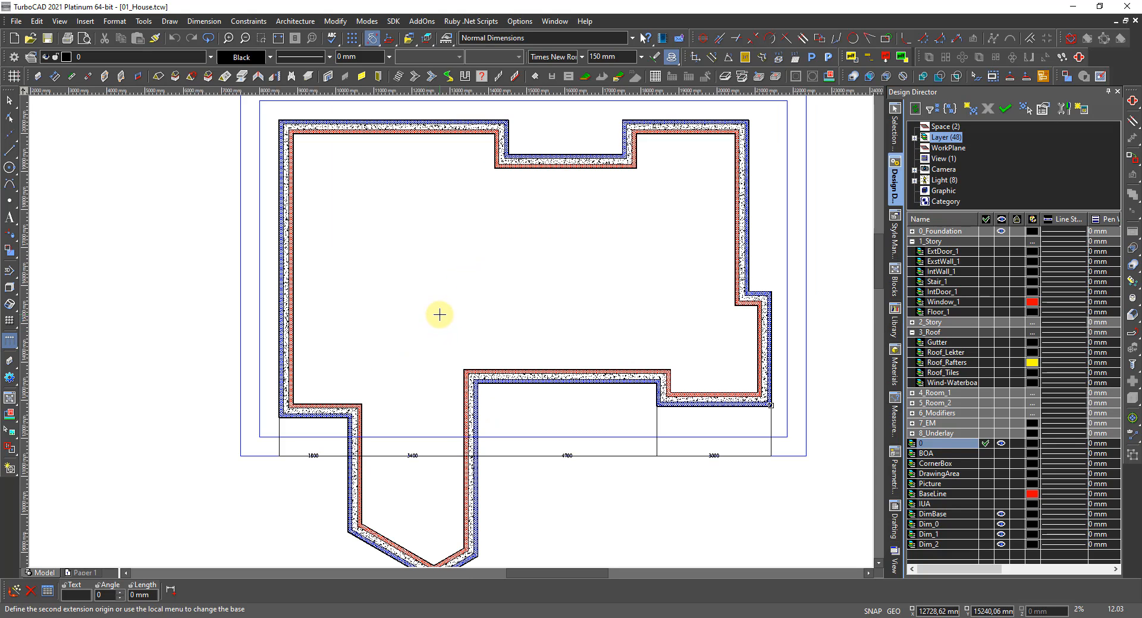
scroll(452, 327, "down", 1)
scroll(457, 316, "up", 1)
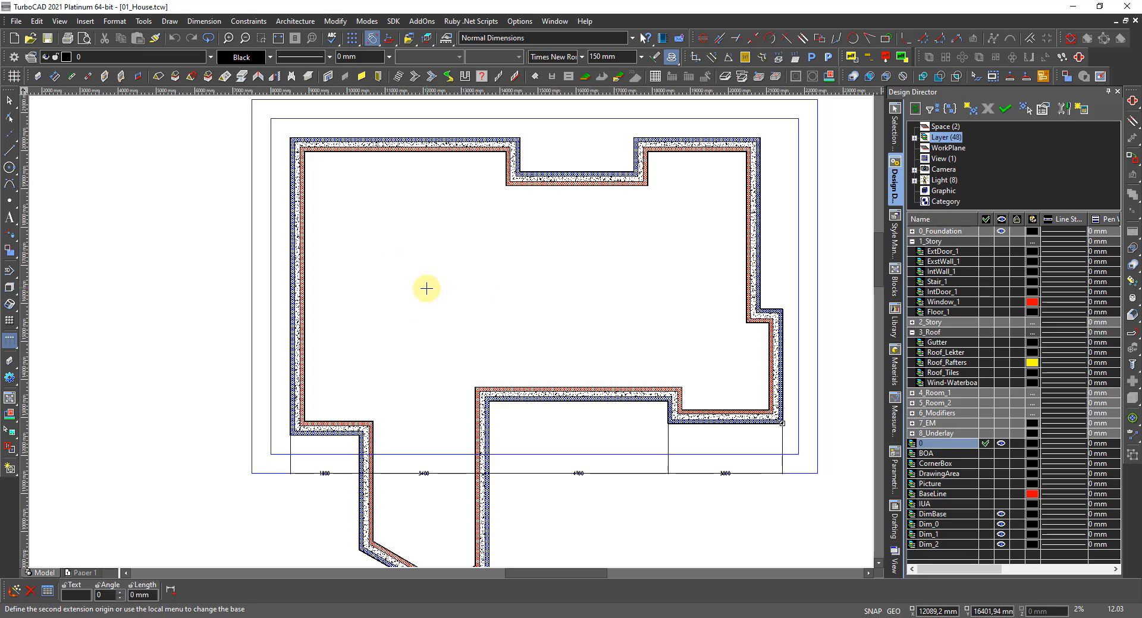
key("Escape")
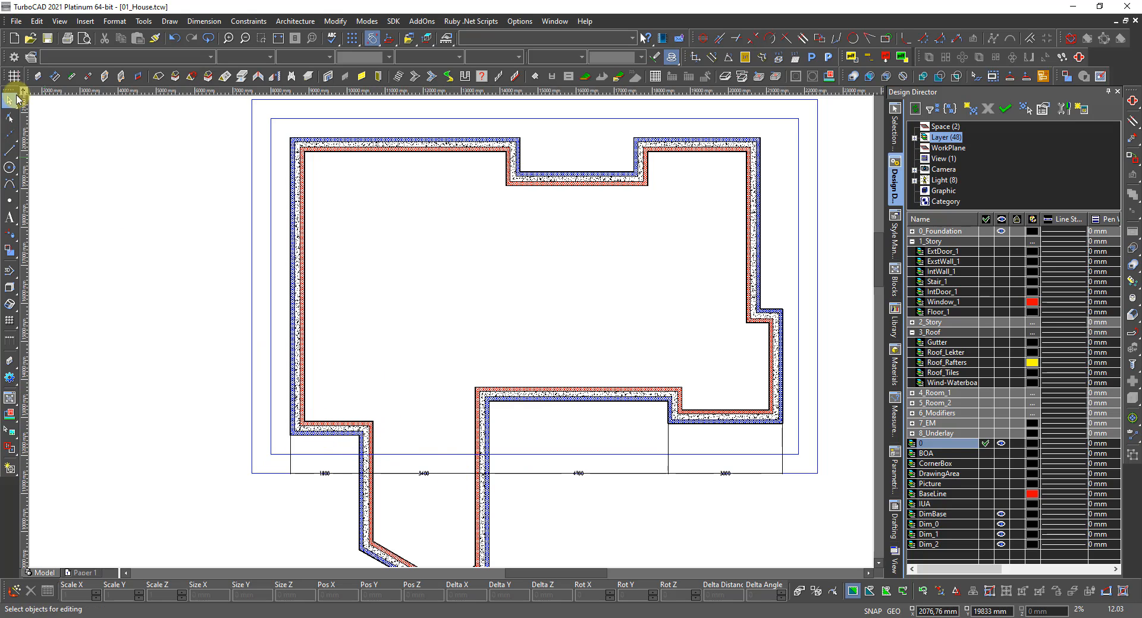
Inspect the Common Dimension Style and Format properties of the 4700 linear dimension, and deselect it.
left_click(54, 79)
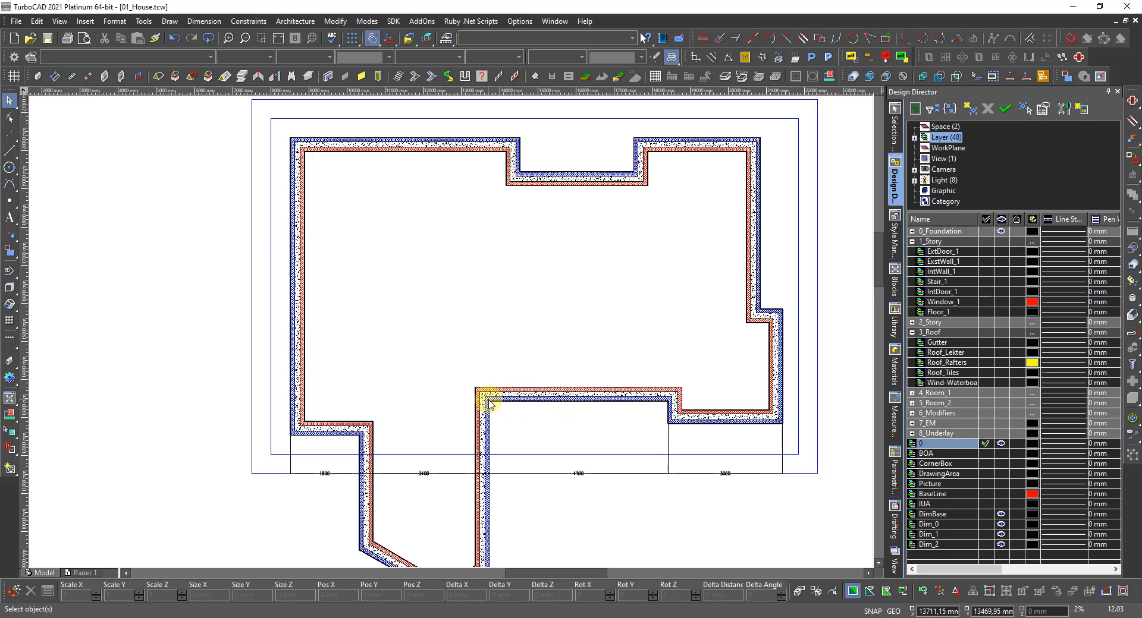
left_click(577, 475)
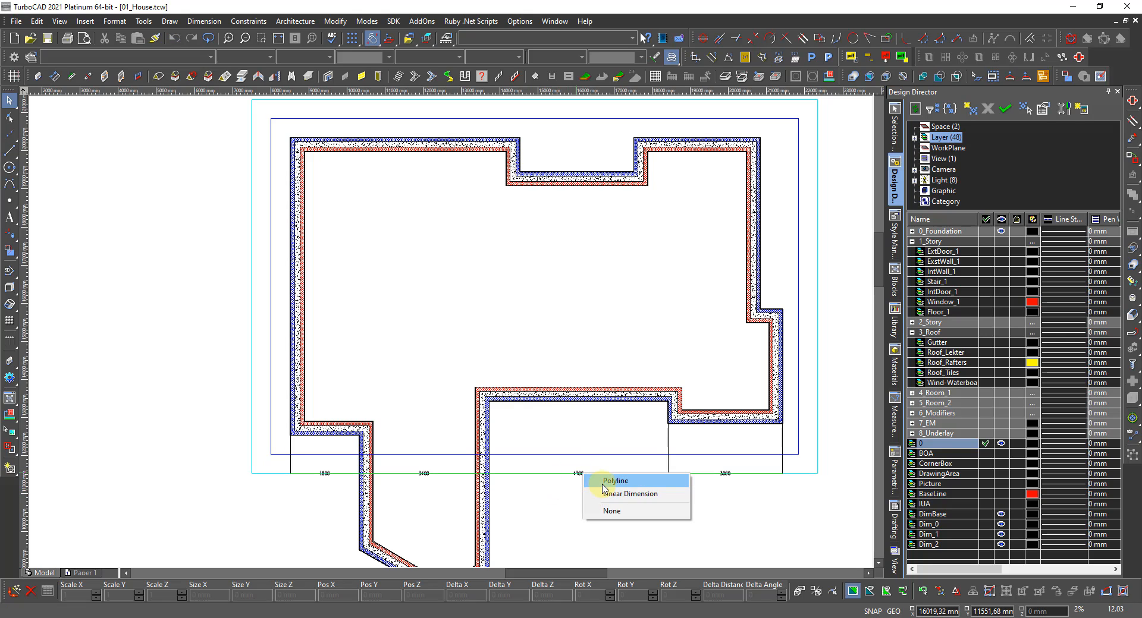
left_click(605, 495)
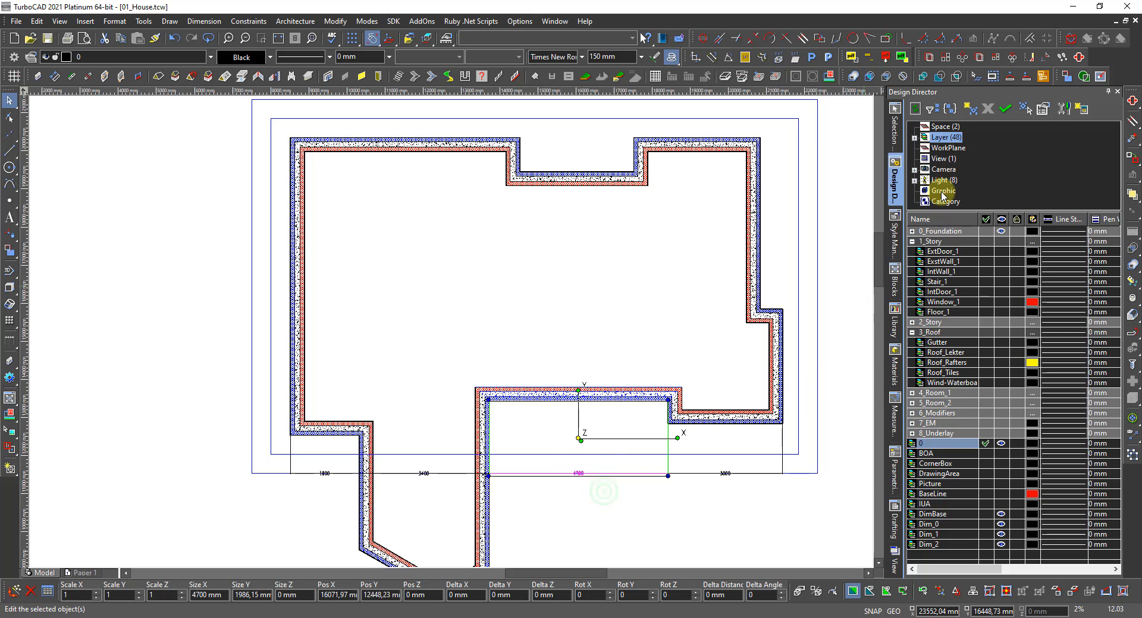
left_click(894, 126)
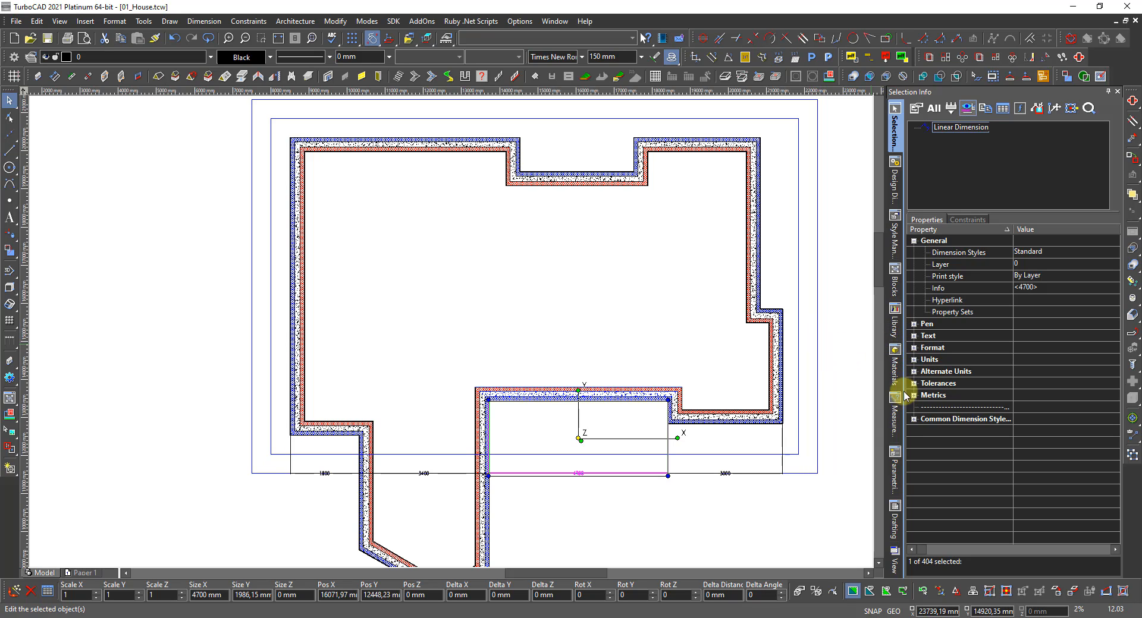
left_click(914, 420)
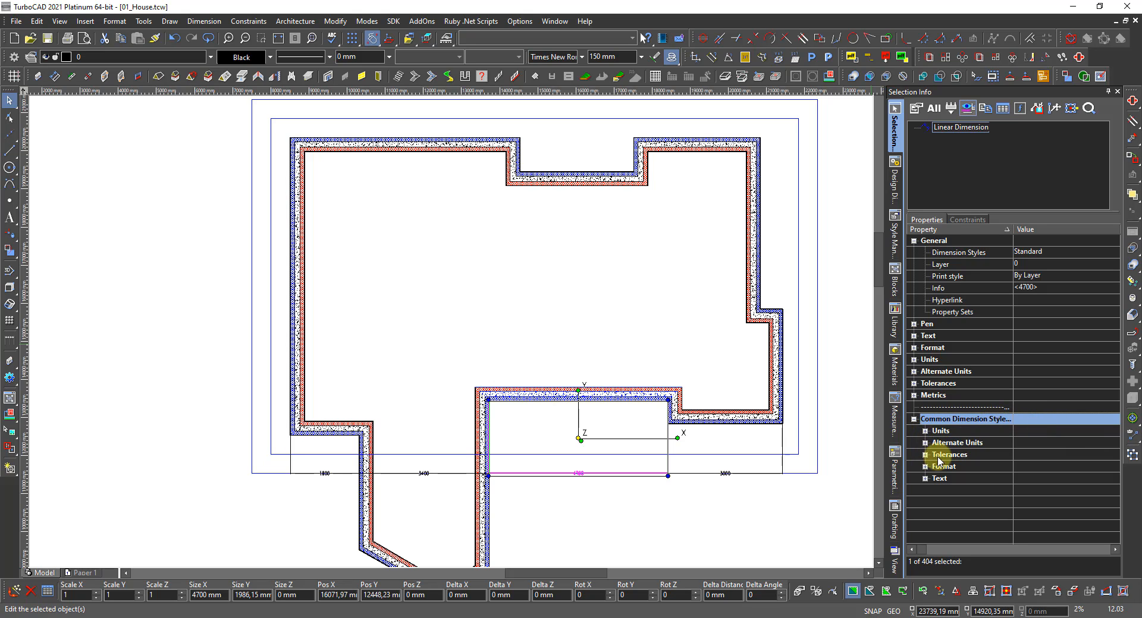
left_click(914, 348)
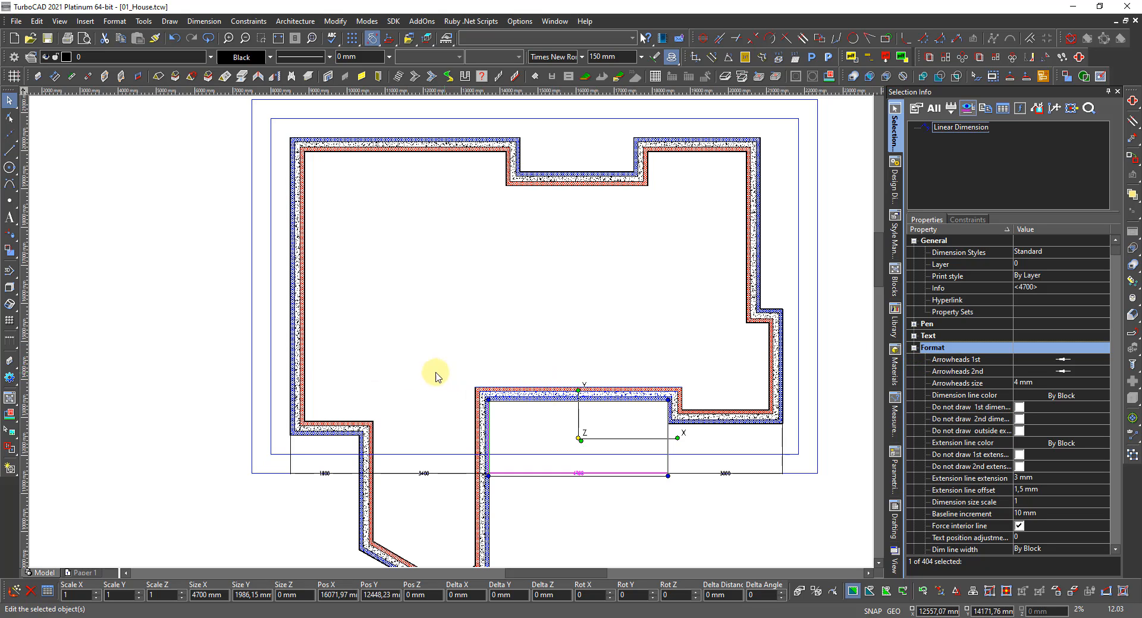
scroll(310, 361, "down", 1)
left_click(491, 283)
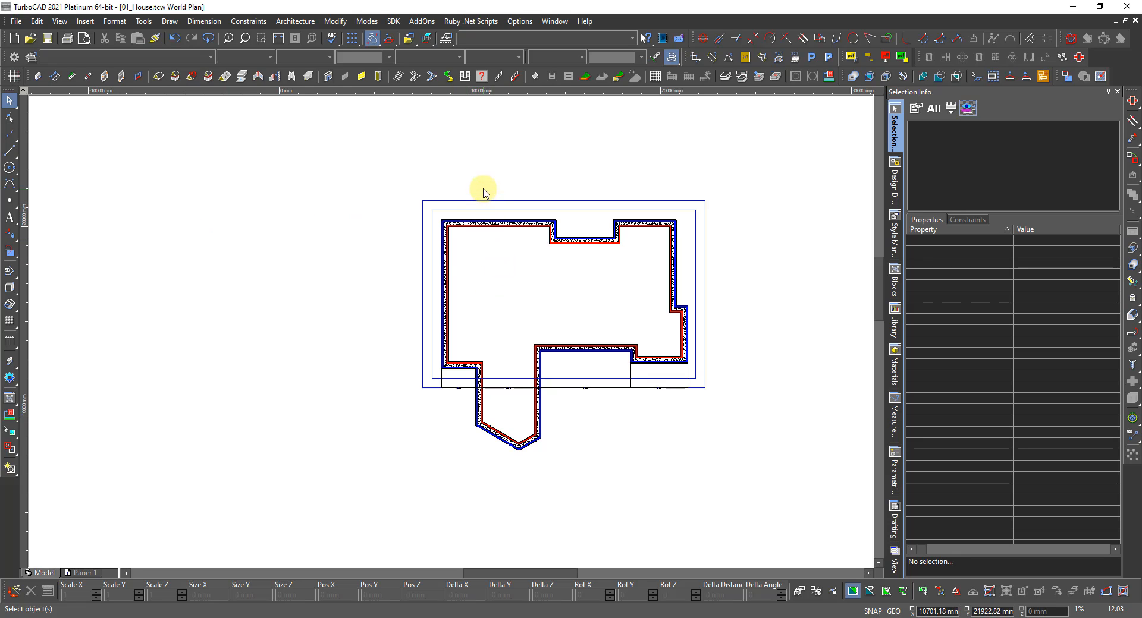
Create an AEC wall dimension for the upper-left straight wall, placing its dimension line on the top edge of the inner guide rectangle.
left_click(52, 77)
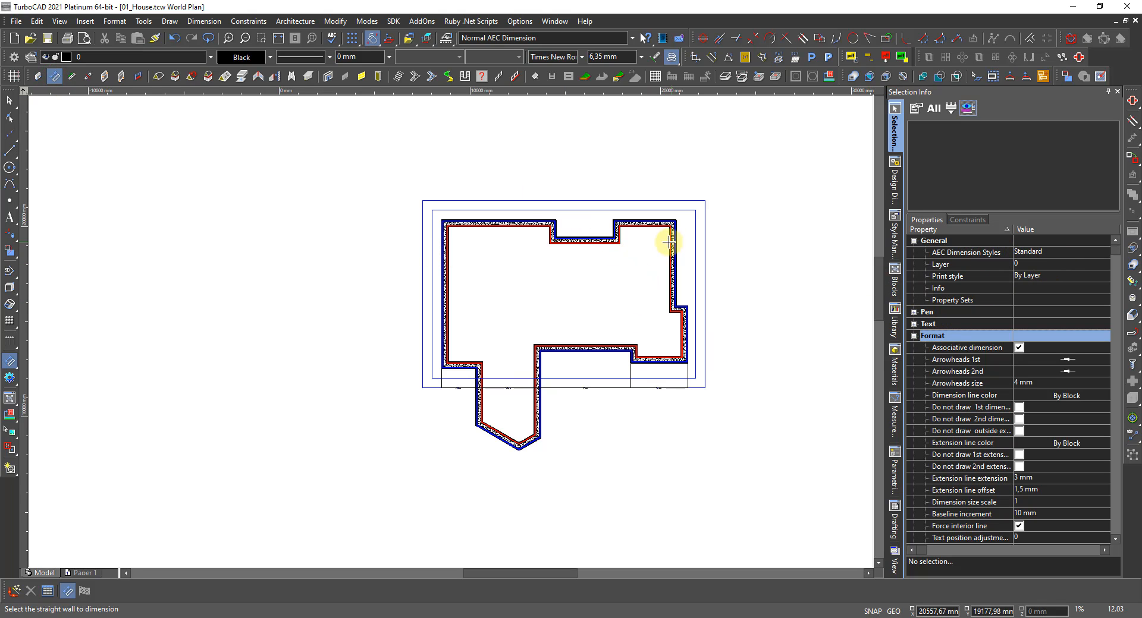
scroll(517, 222, "up", 4)
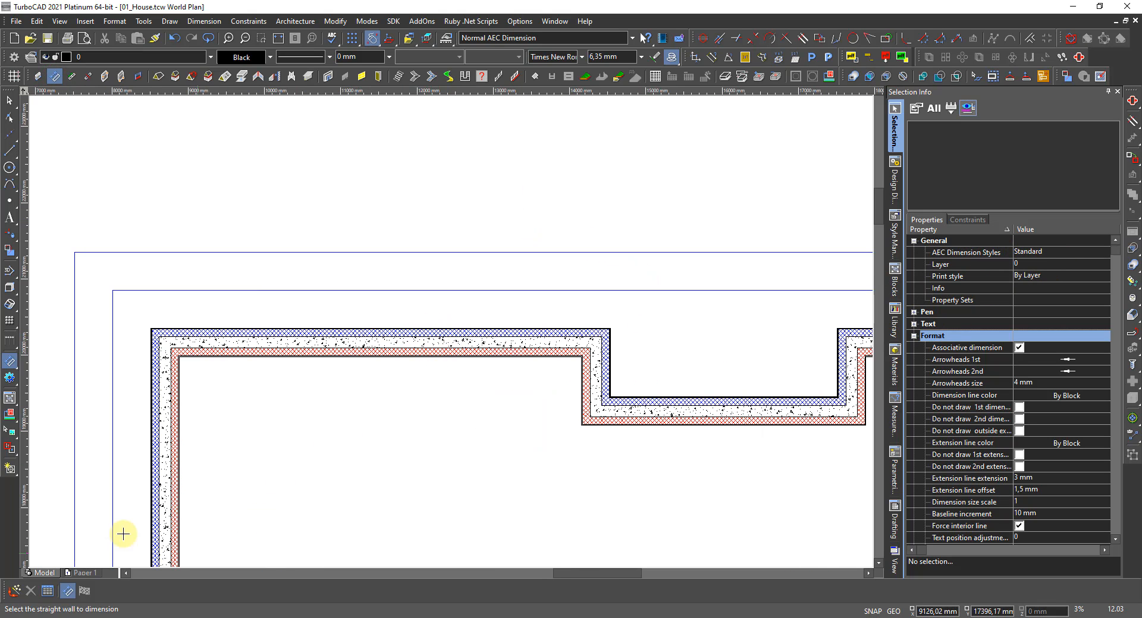
left_click(66, 592)
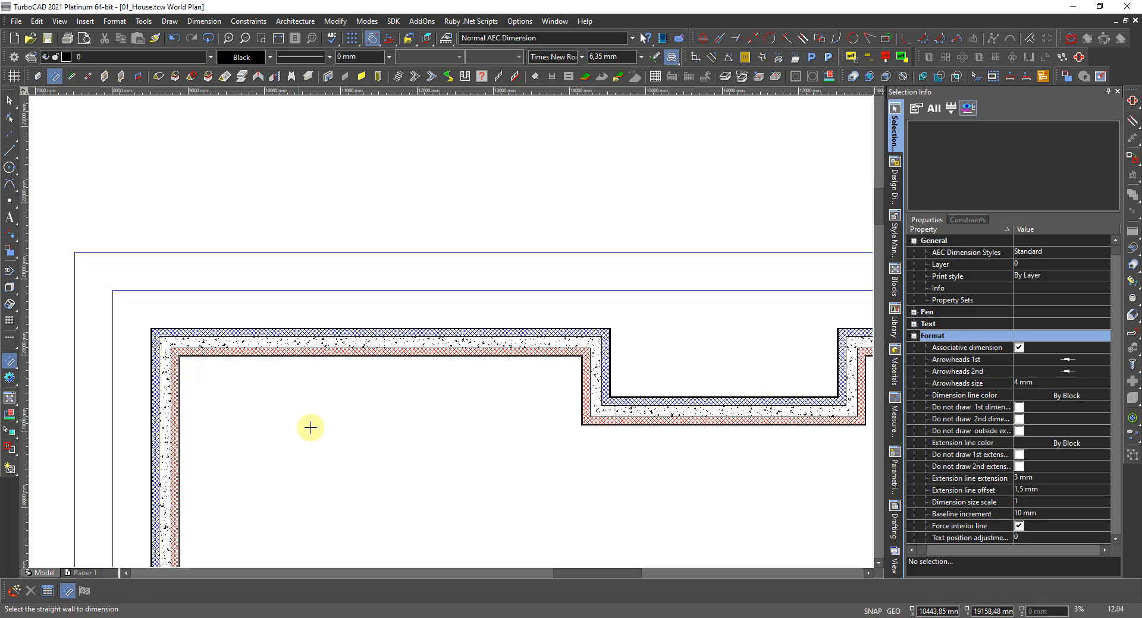
left_click(375, 334)
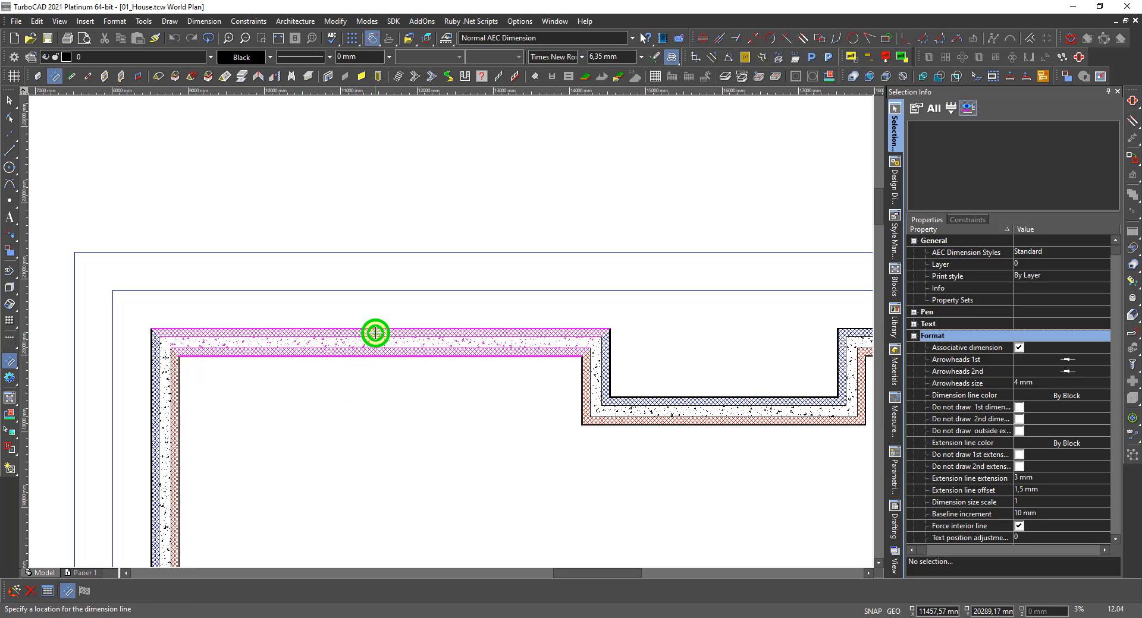
left_click(370, 289)
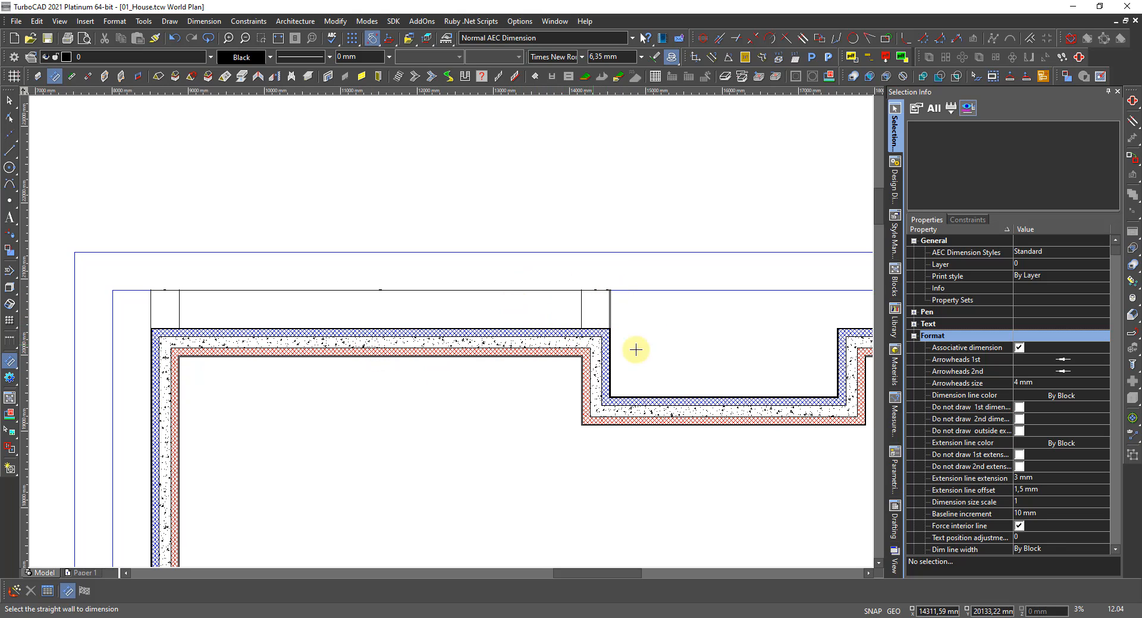
scroll(612, 318, "up", 2)
scroll(448, 330, "up", 3)
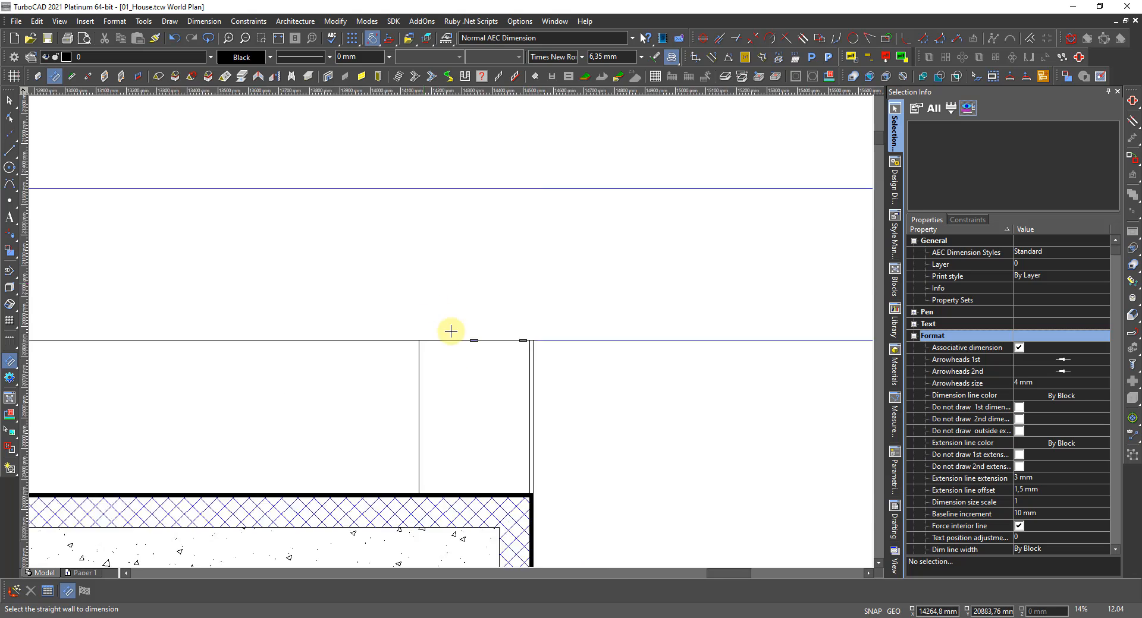
scroll(451, 334, "down", 2)
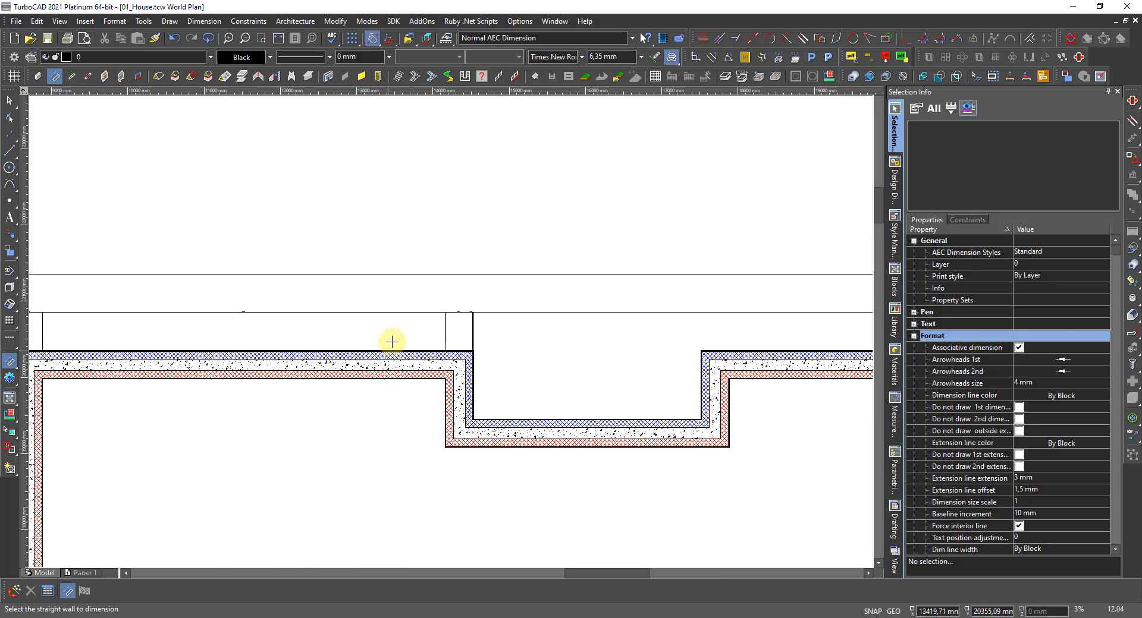
scroll(390, 339, "up", 2)
scroll(449, 332, "down", 2)
key("Escape")
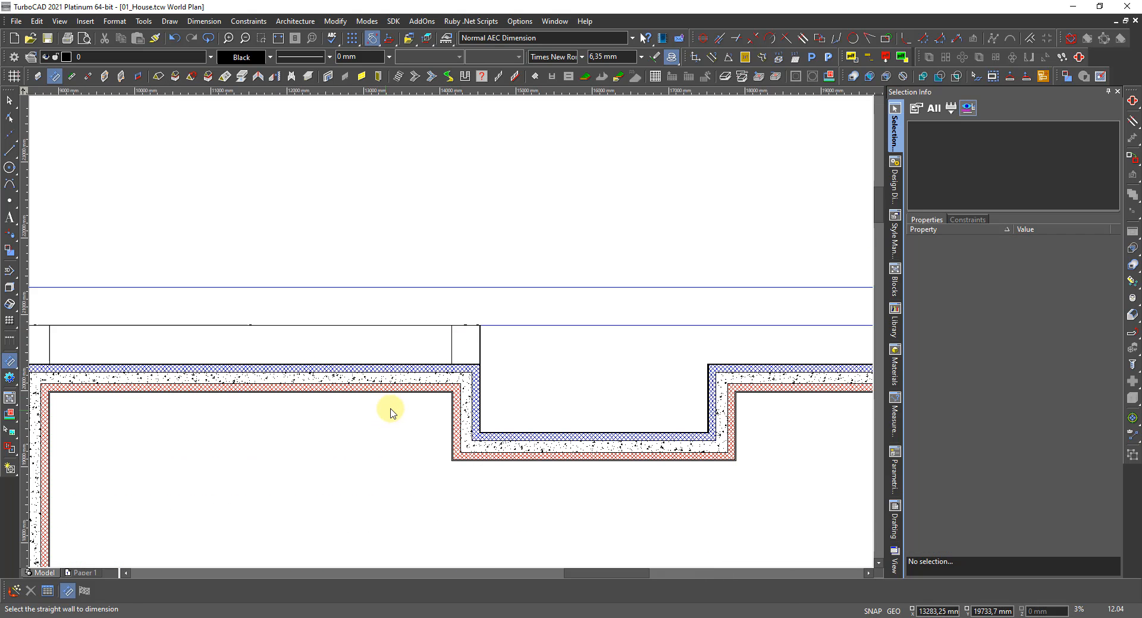
Delete the AEC wall dimension above the foundation's upper-left straight wall.
left_click(453, 336)
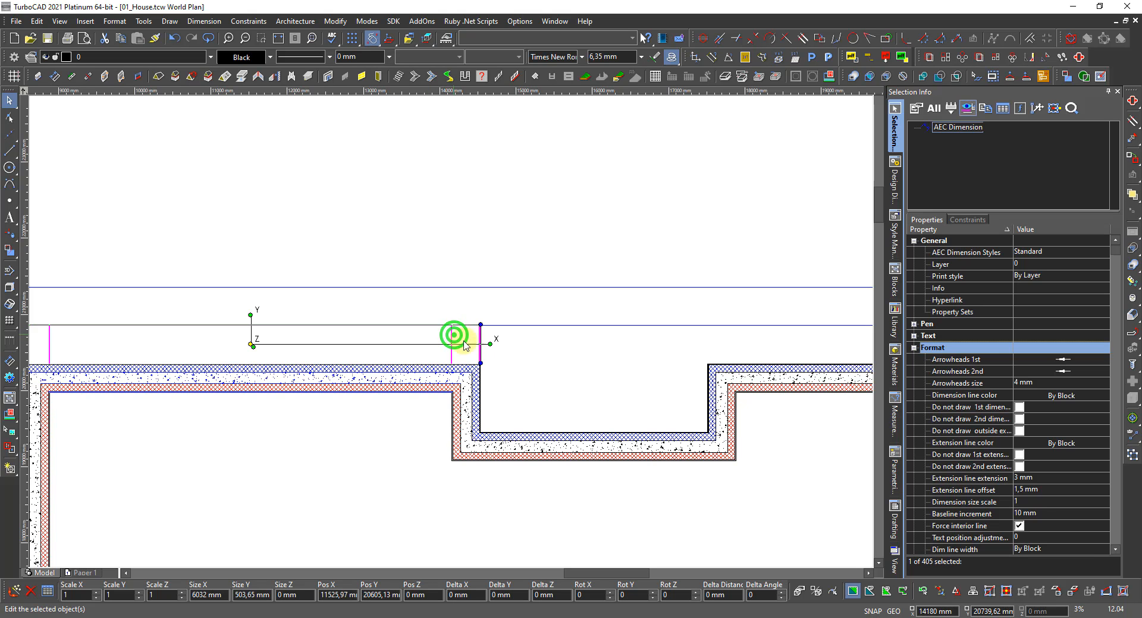
key("Delete")
scroll(454, 332, "down", 3)
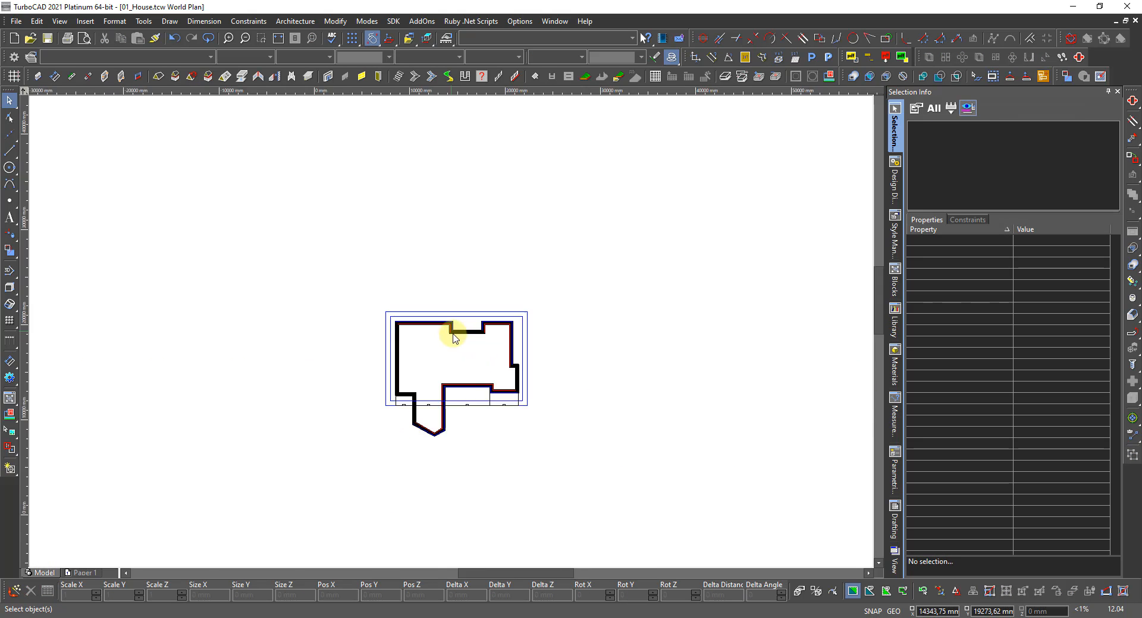
Select the 1800 linear dimension below the foundation's lower-left wall and expand its Text properties.
scroll(438, 357, "down", 2)
scroll(454, 332, "up", 3)
scroll(392, 347, "up", 3)
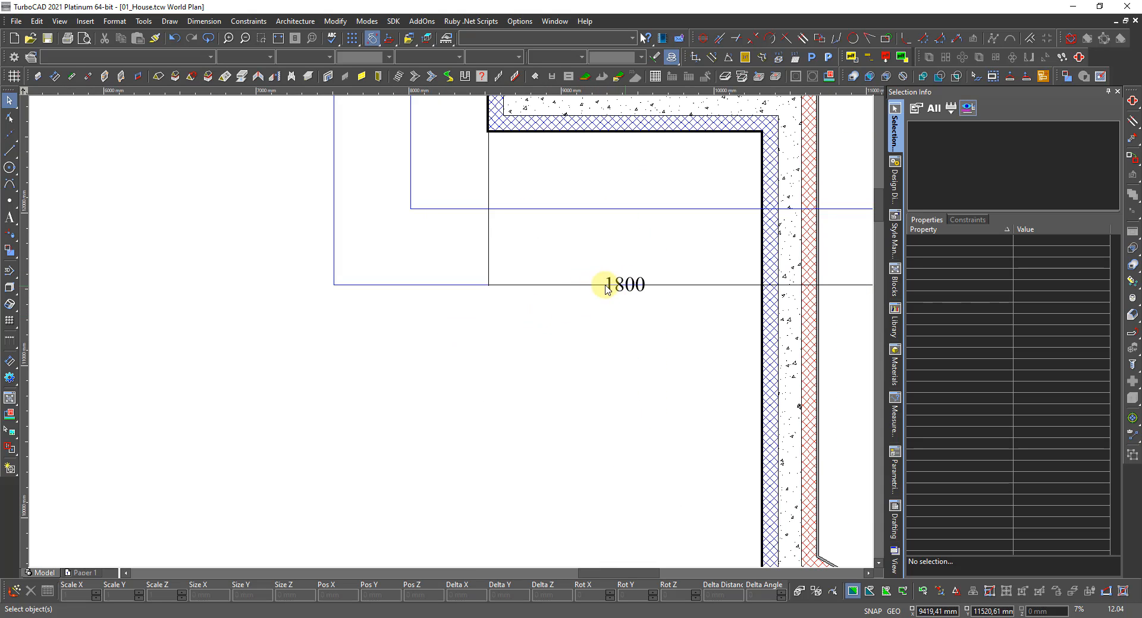
left_click(619, 285)
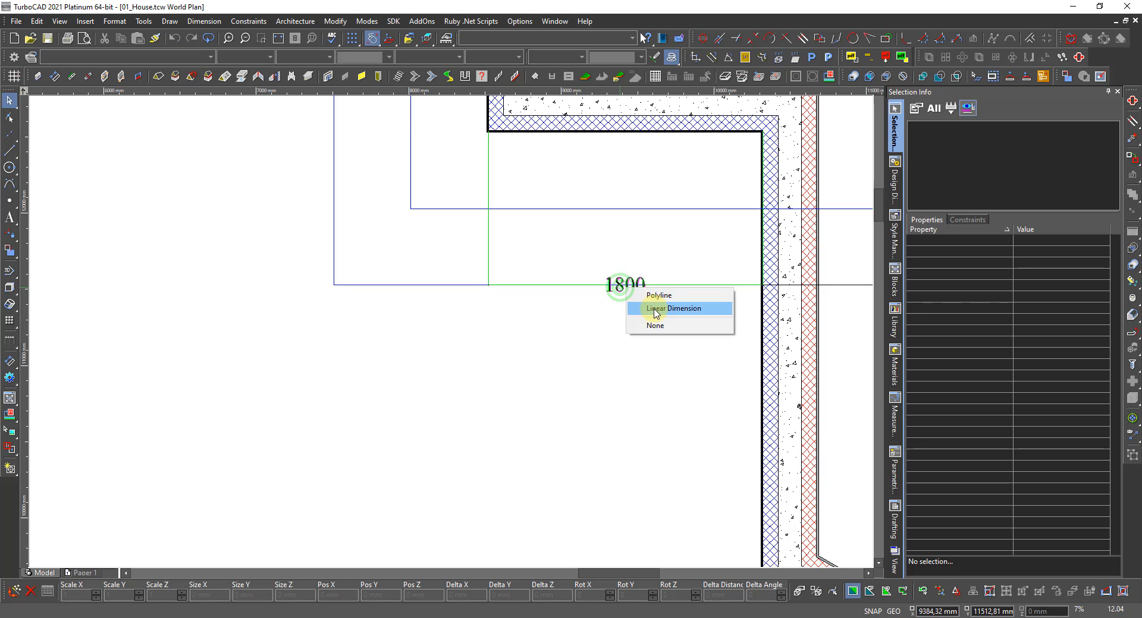
left_click(656, 309)
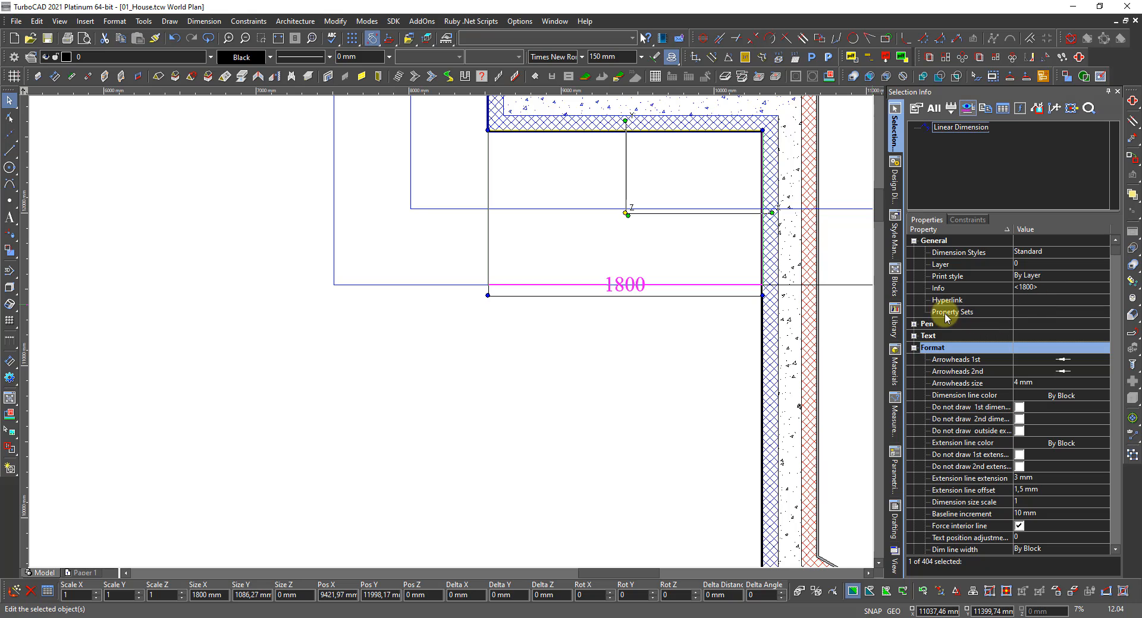
left_click(916, 337)
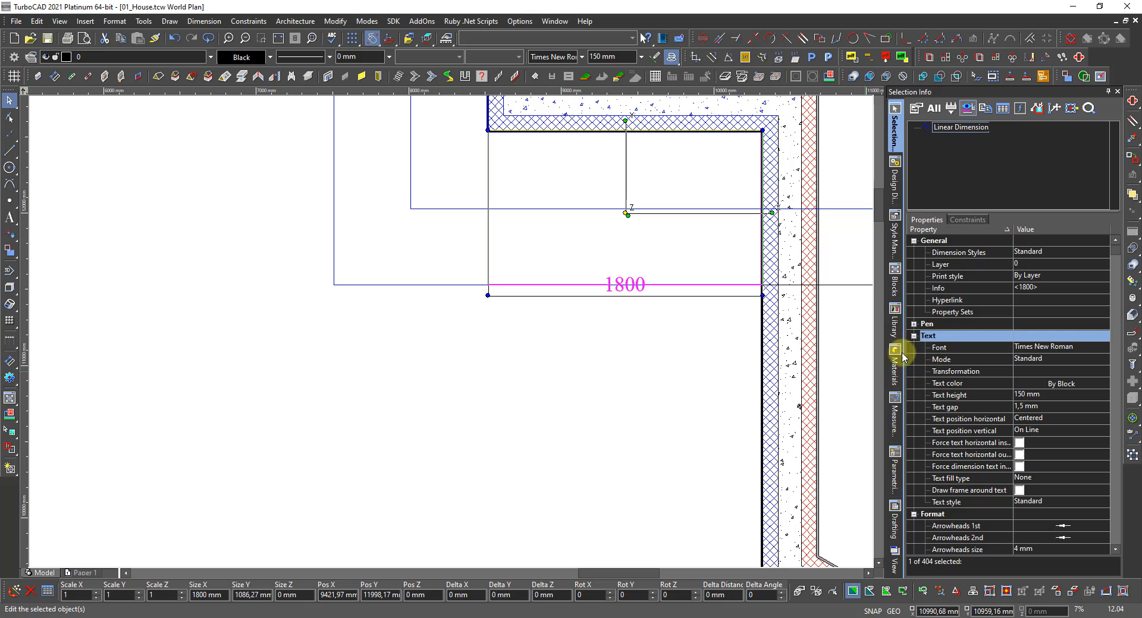
Change both the first and second arrowheads of the 1800 dimension to the oblique tick style.
scroll(489, 267, "up", 5)
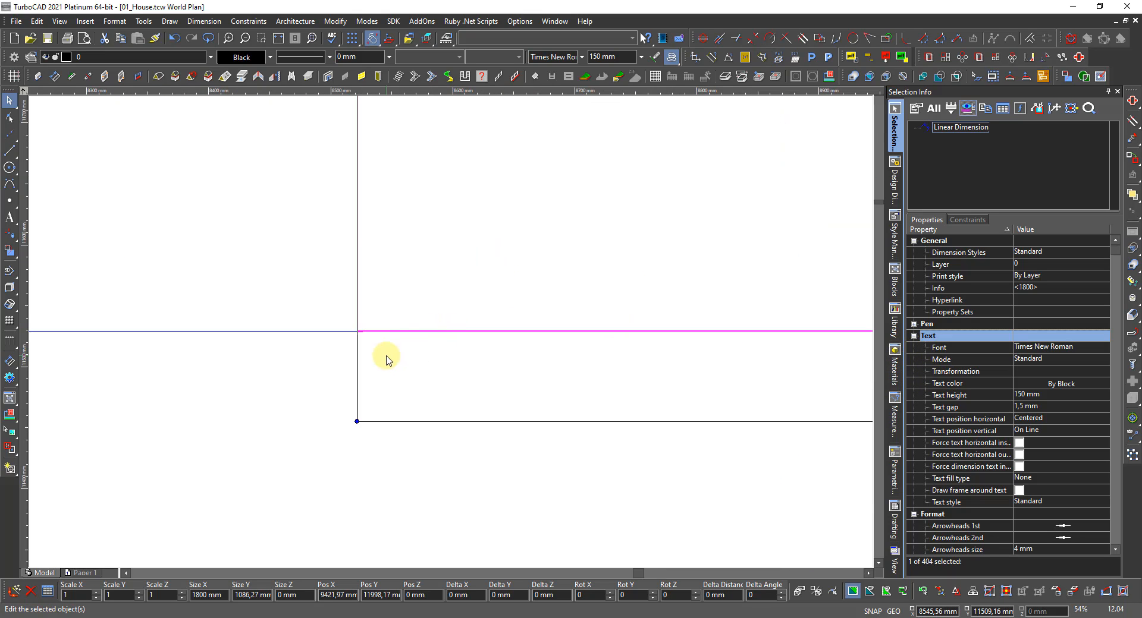
scroll(386, 360, "up", 4)
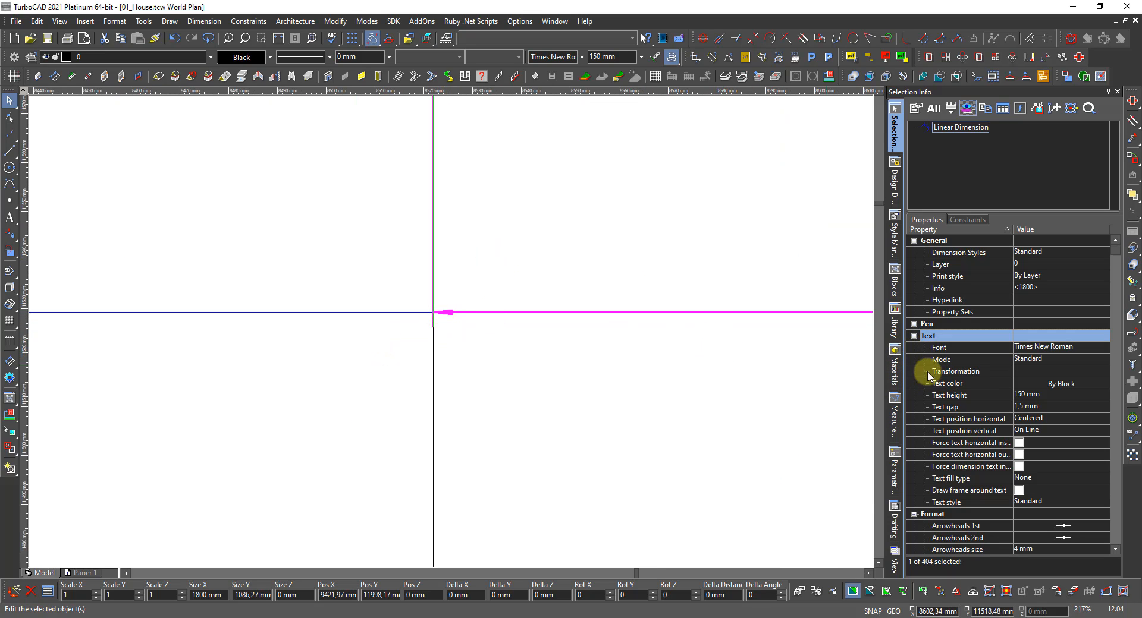
left_click(1057, 528)
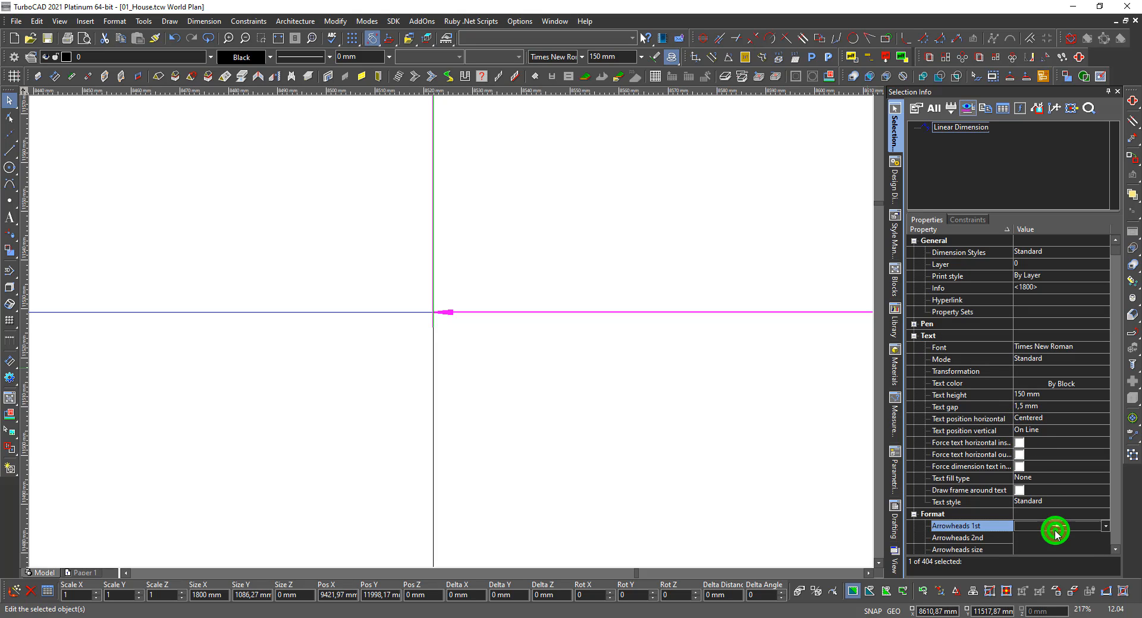
left_click(1055, 527)
left_click(1061, 420)
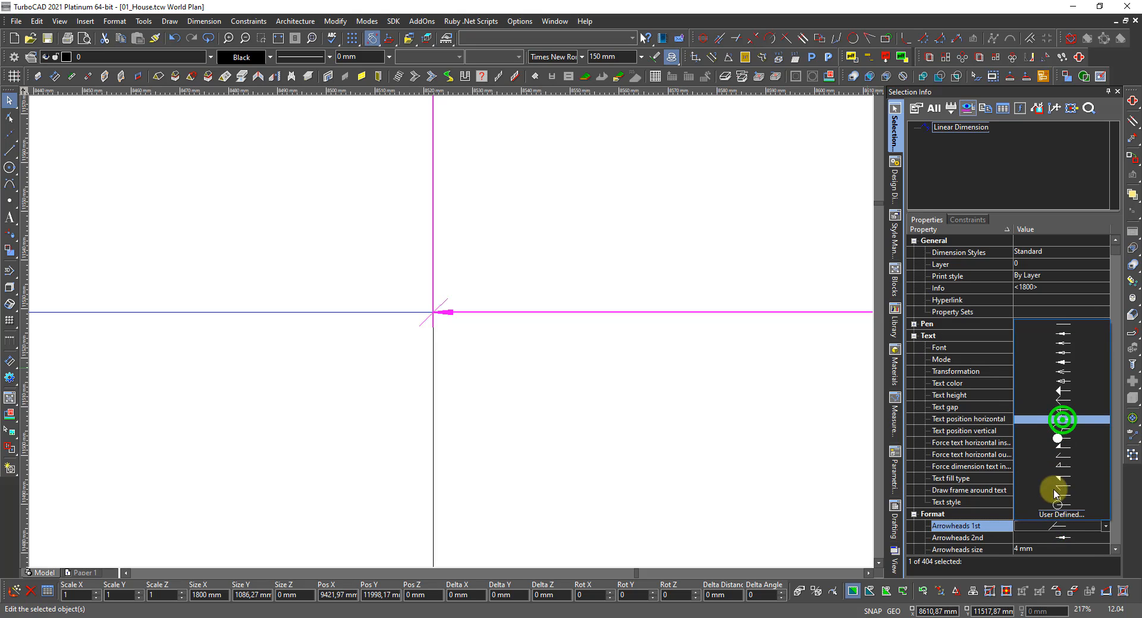
left_click(1058, 539)
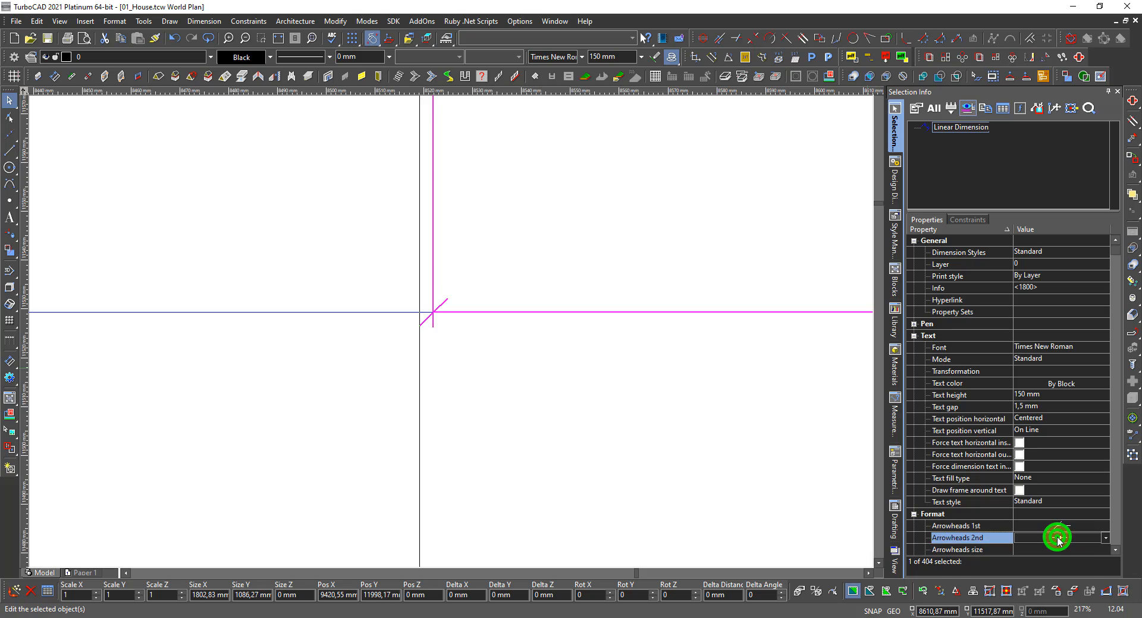
left_click(1058, 538)
left_click(1061, 432)
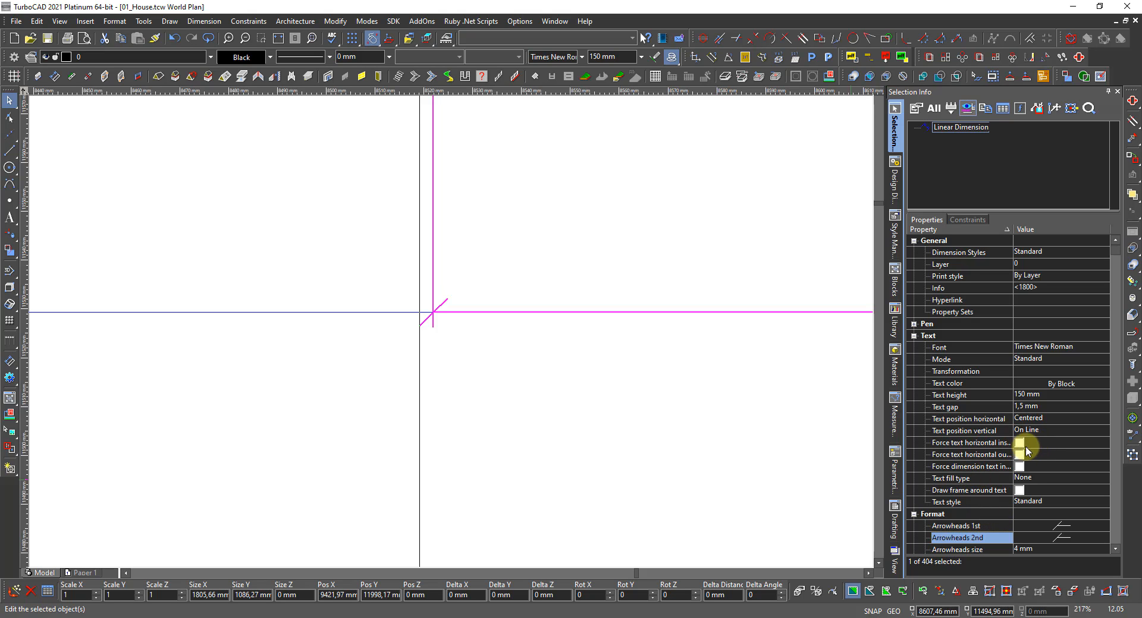
Set the 1800 dimension's fixed extension line length to 300 mm, enable fixed-length extension lines, and deselect it.
scroll(937, 471, "down", 3)
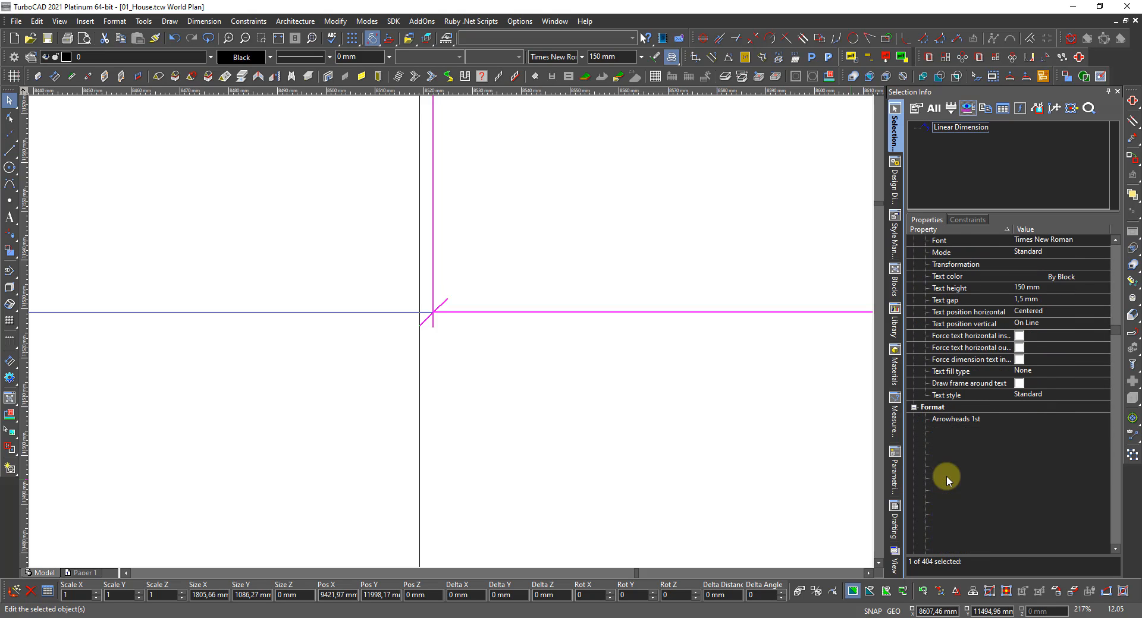
scroll(947, 479, "down", 3)
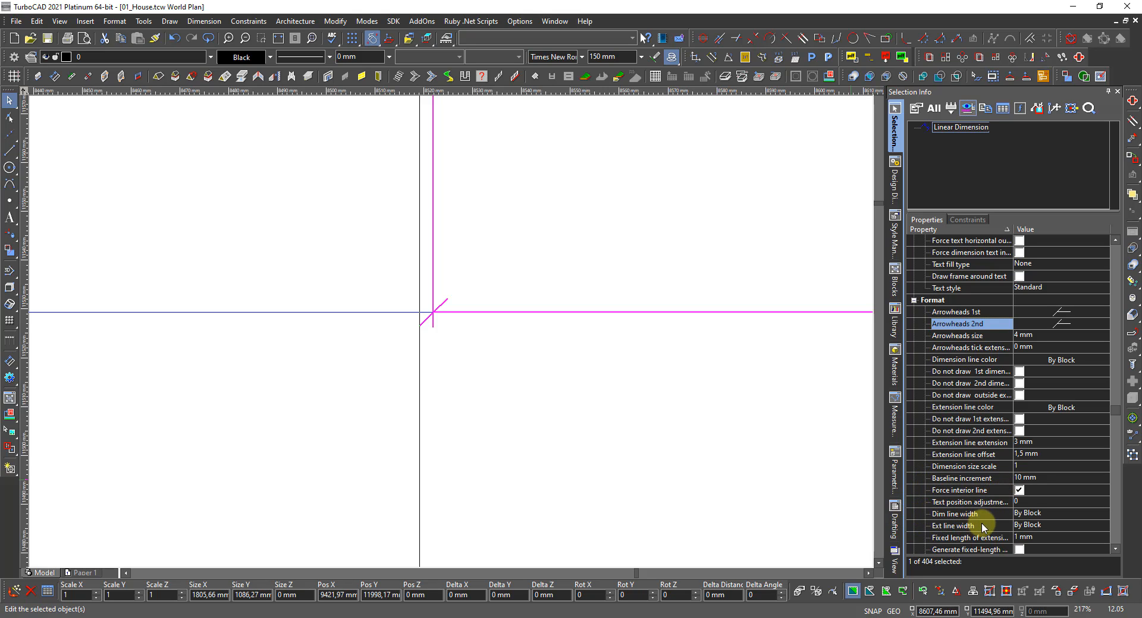
scroll(978, 522, "down", 1)
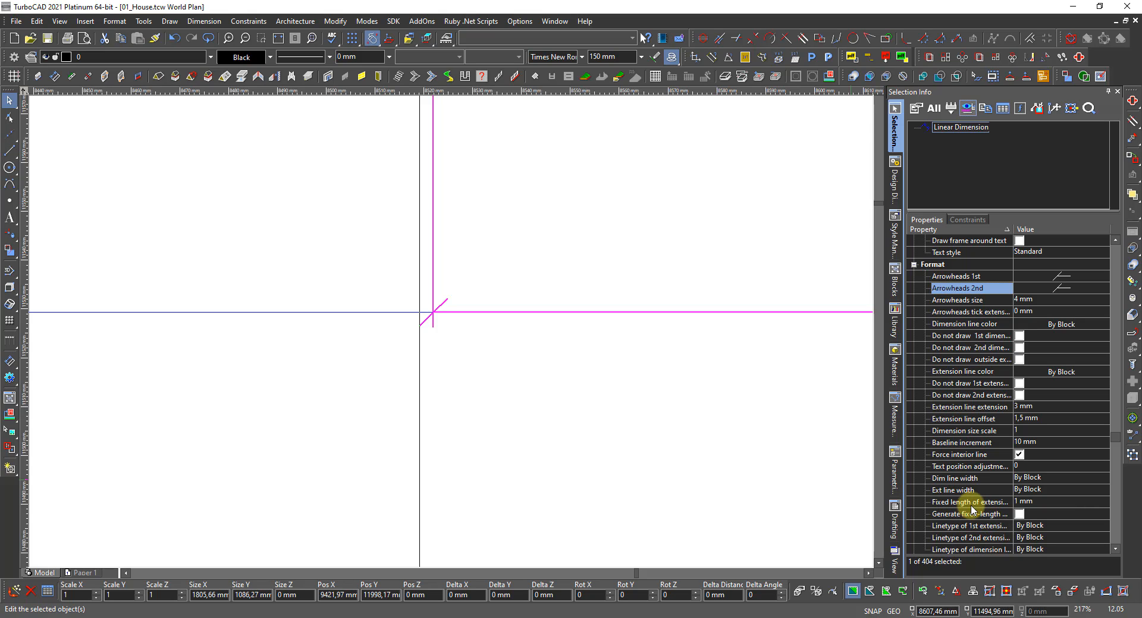
left_click(1030, 503)
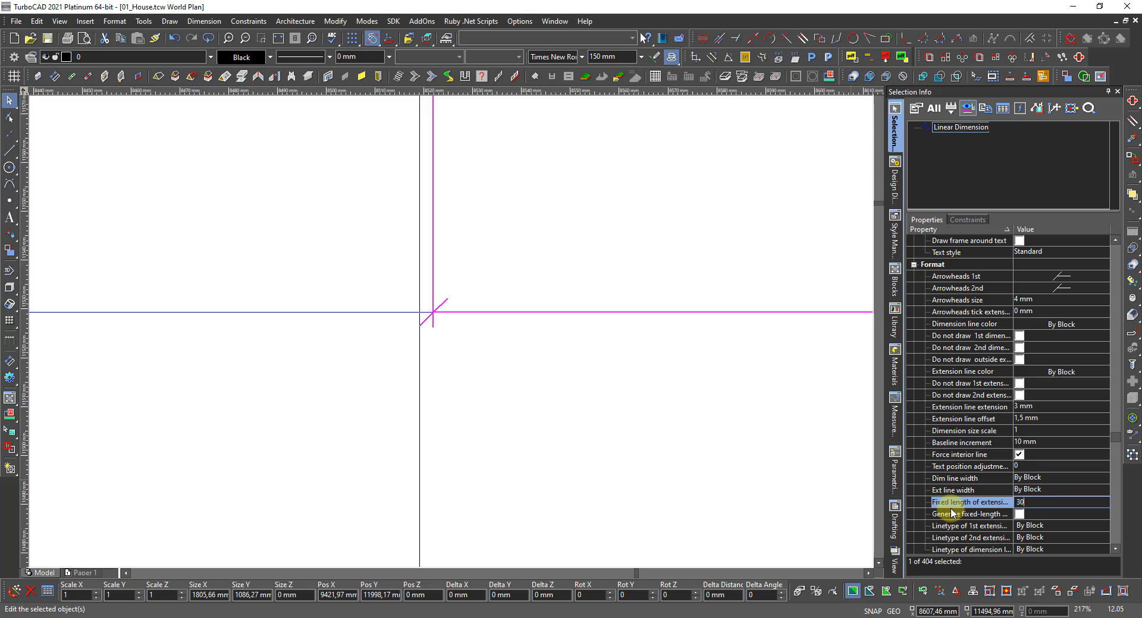
key("Return")
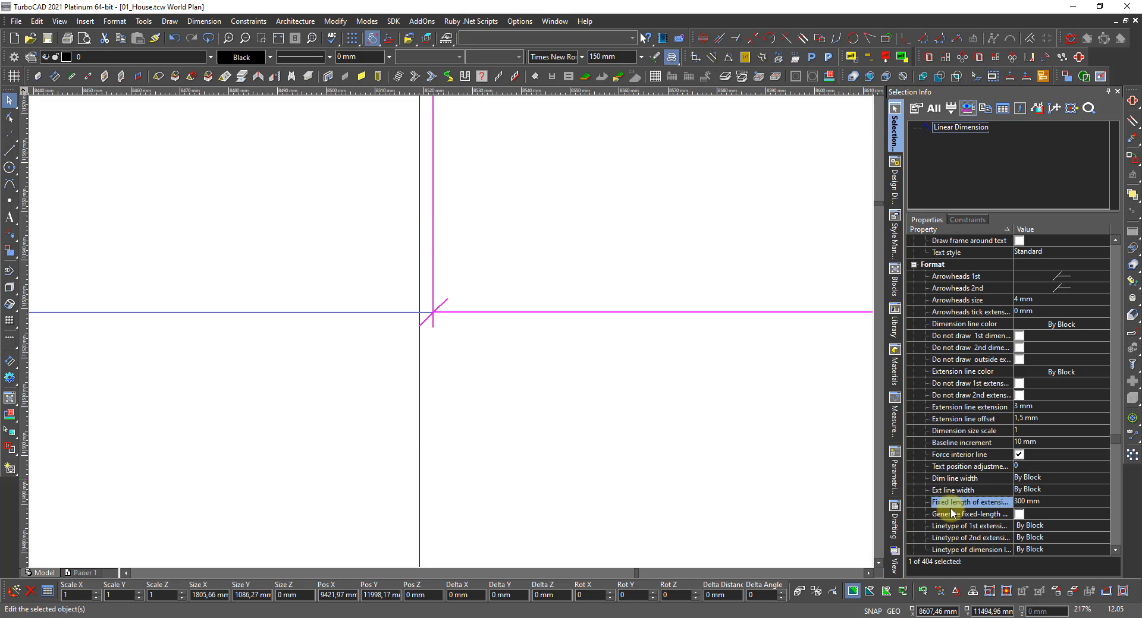
left_click(1019, 513)
scroll(451, 331, "down", 10)
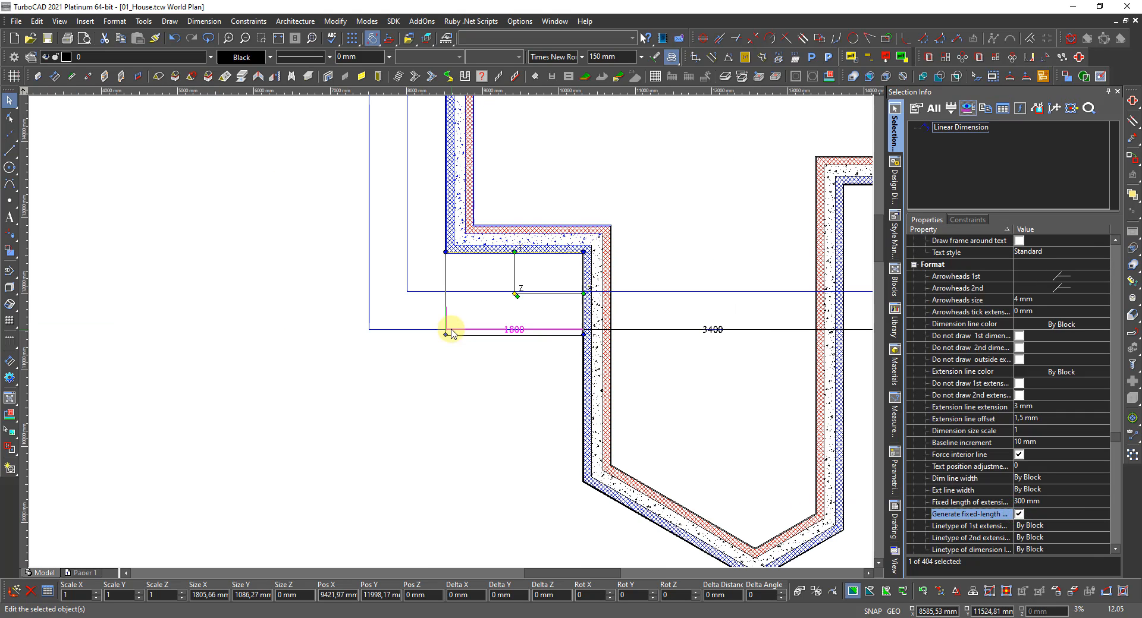
left_click(430, 375)
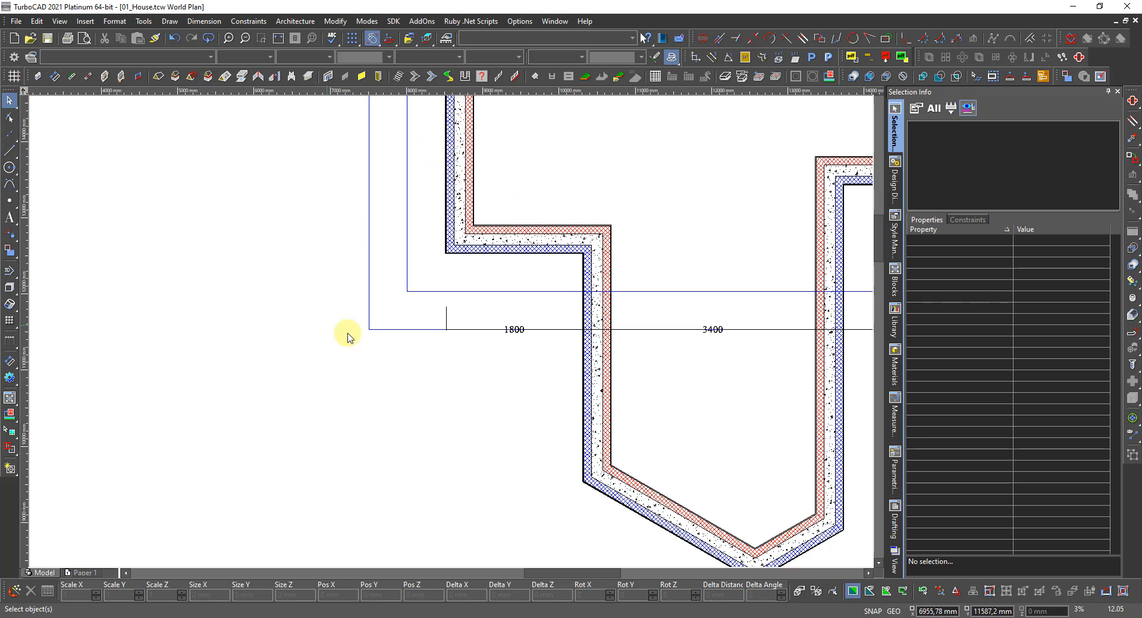
Examine the 1800 dimension's text position on its line, reselect it, and inspect its left tick and extension line up close.
scroll(502, 326, "up", 5)
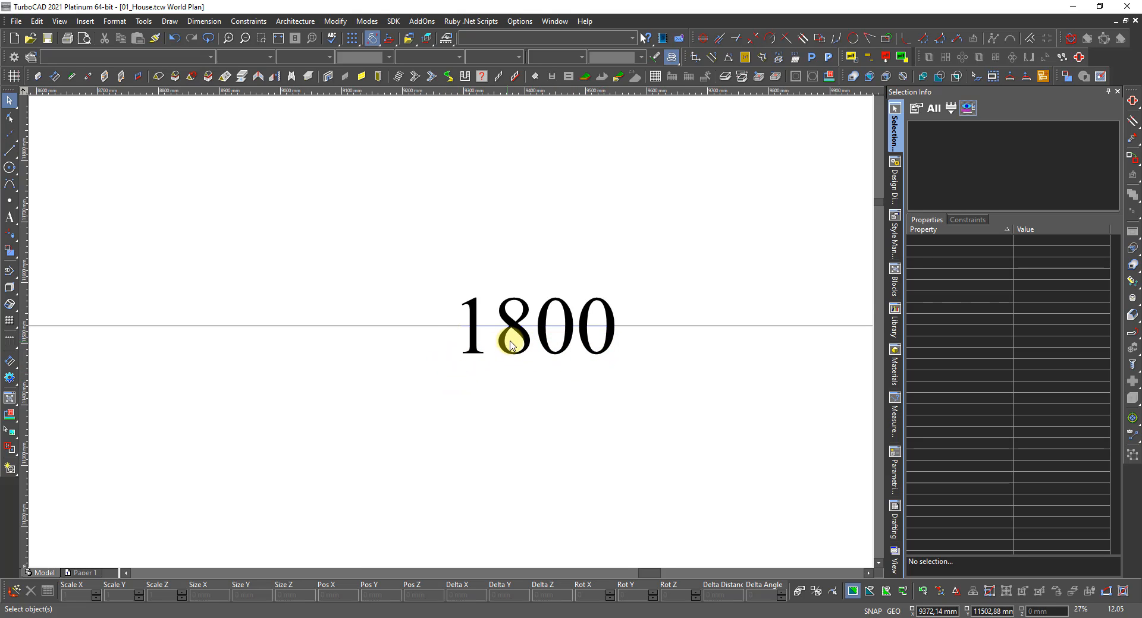
scroll(511, 345, "up", 2)
scroll(452, 335, "up", 2)
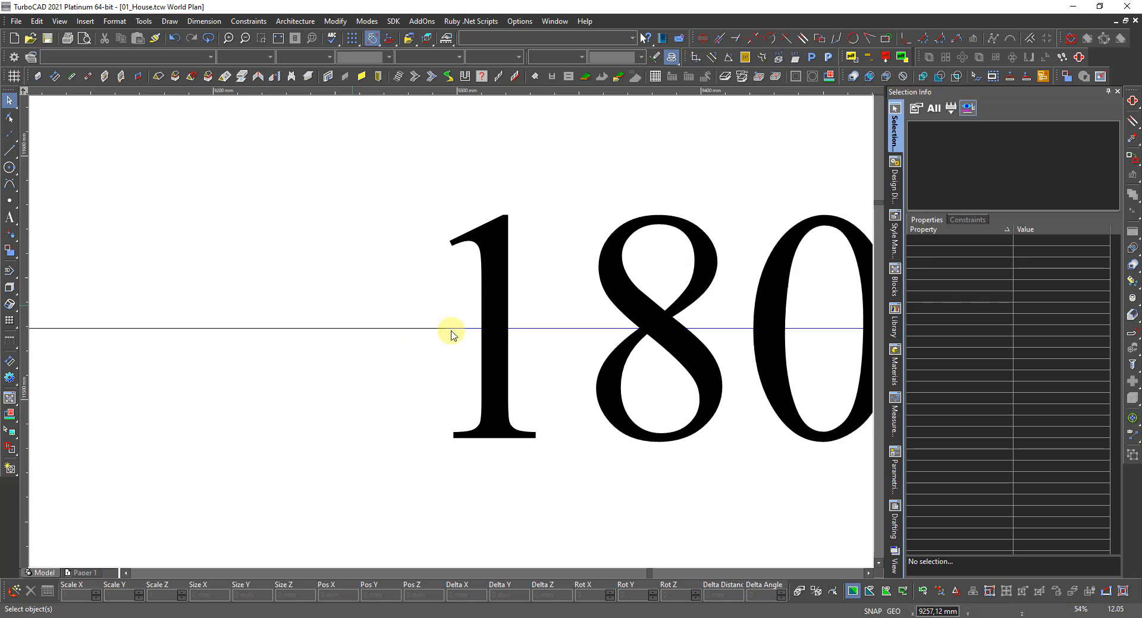
scroll(452, 335, "up", 3)
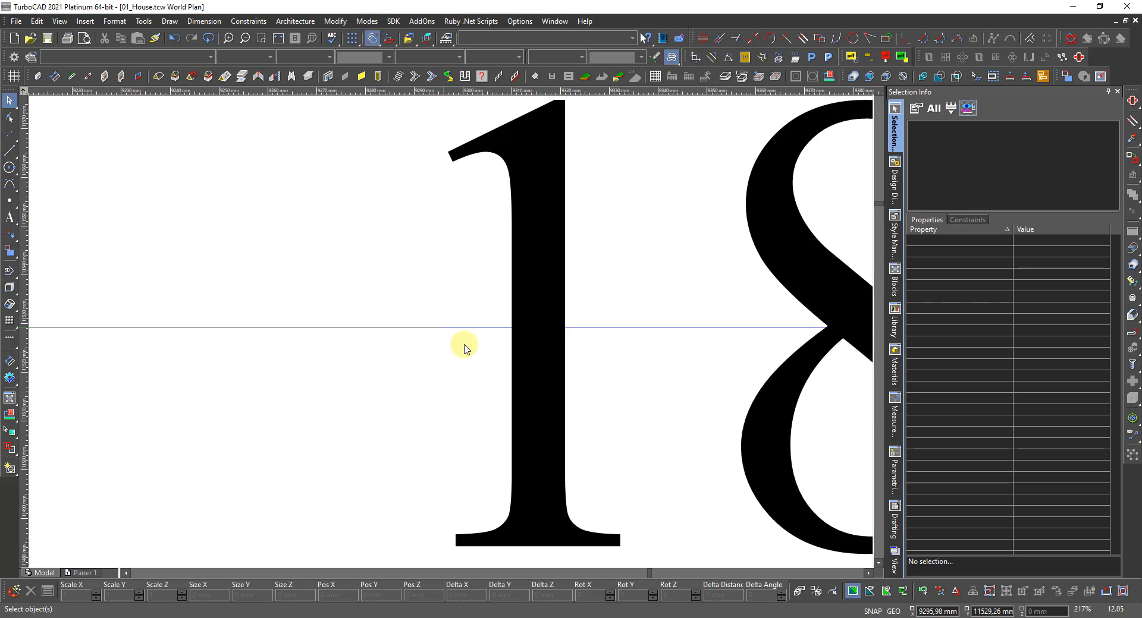
left_click(535, 404)
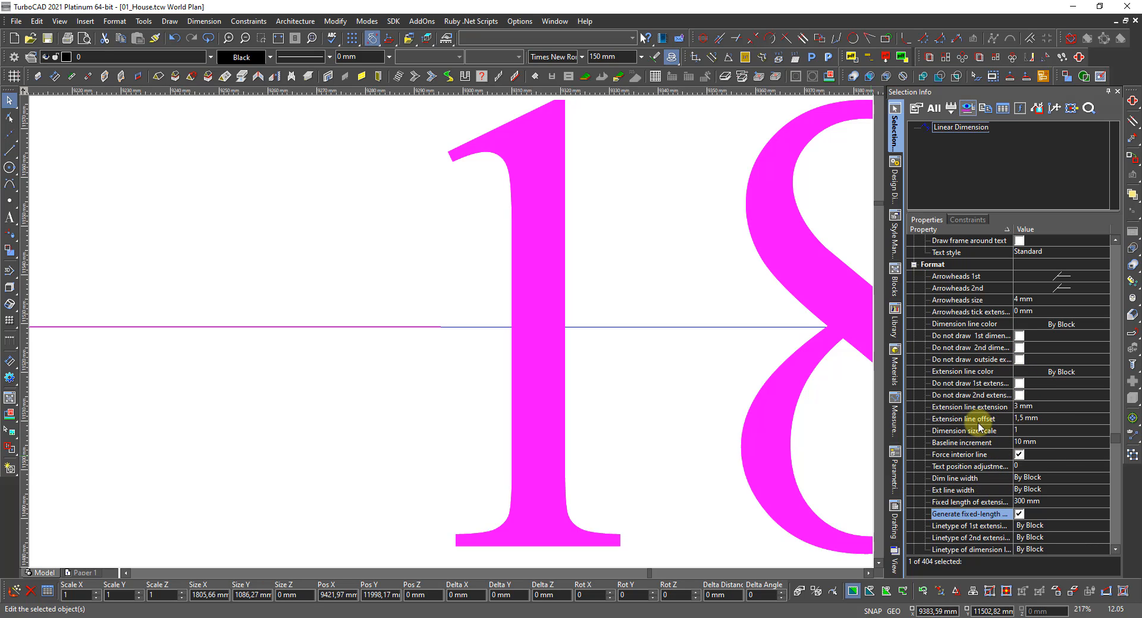
scroll(452, 334, "down", 5)
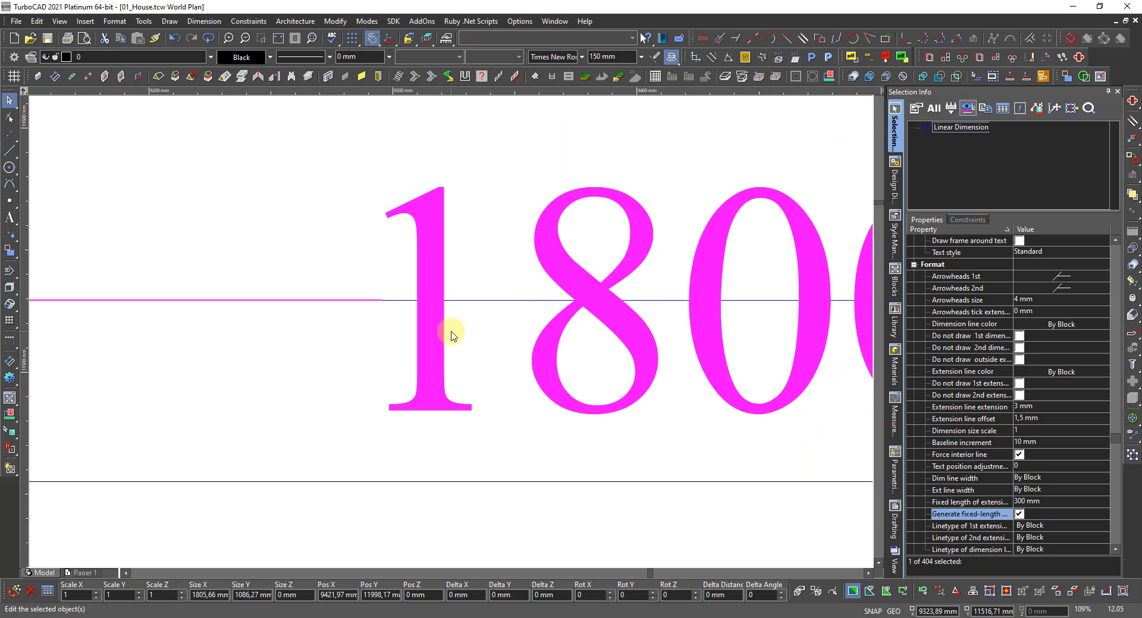
scroll(452, 334, "down", 2)
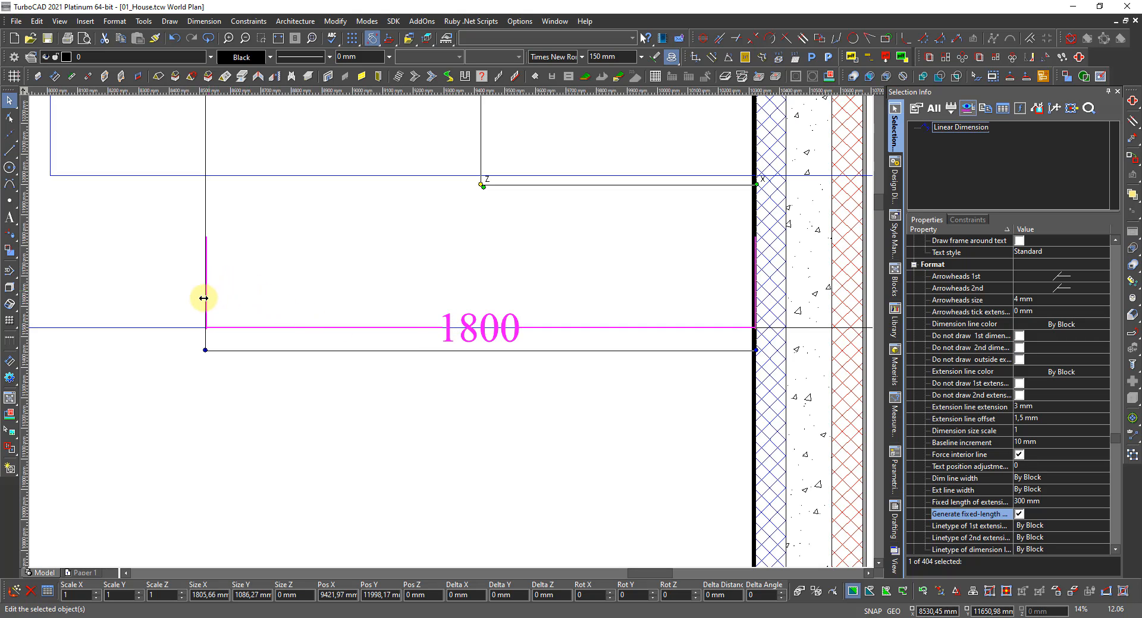
scroll(204, 331, "up", 3)
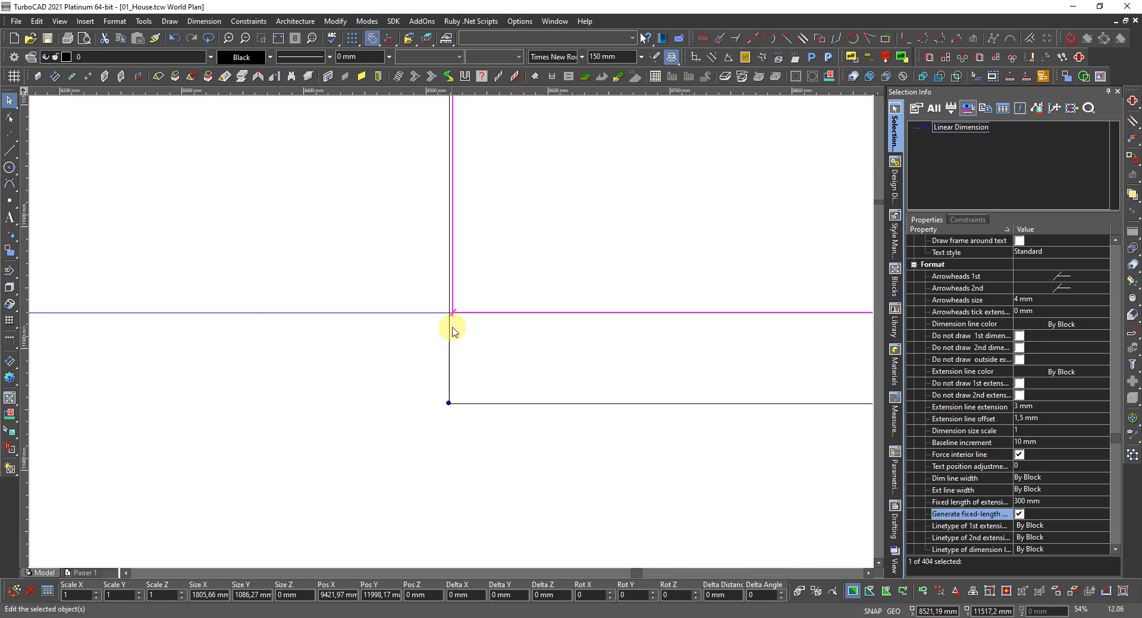
scroll(453, 332, "up", 2)
scroll(451, 328, "down", 3)
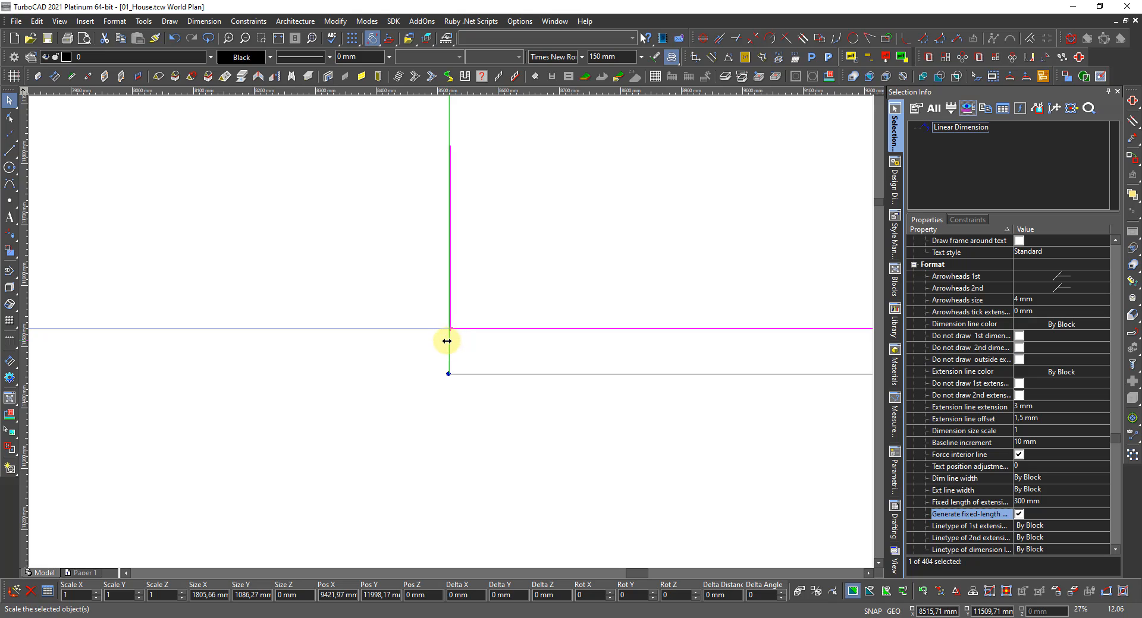
scroll(449, 331, "up", 3)
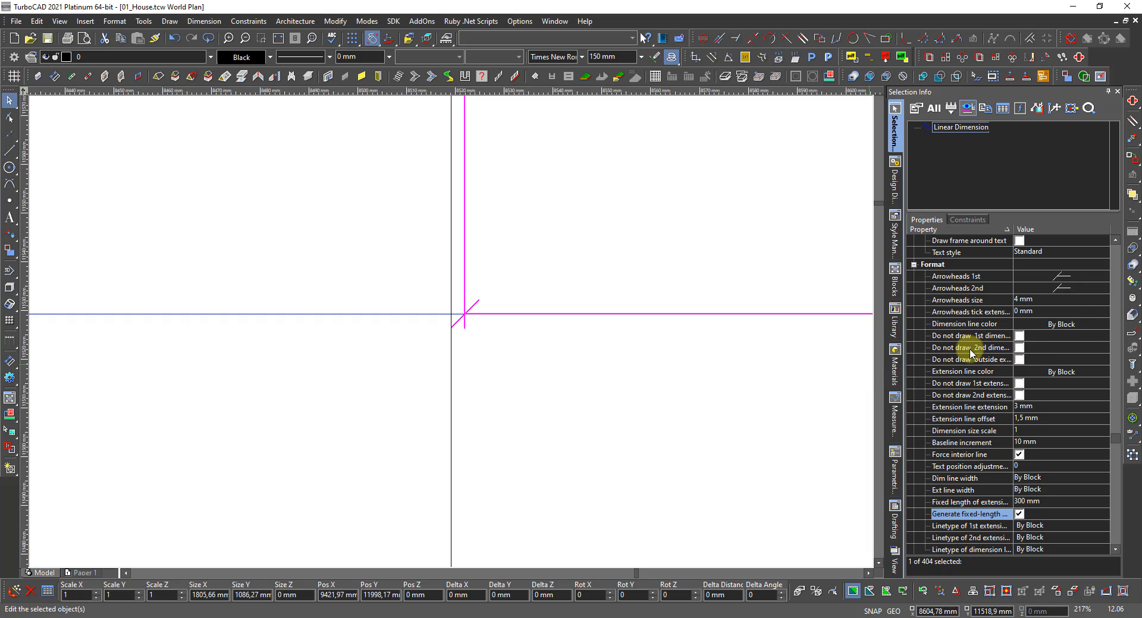
Review the 1800 dimension's primary Units properties and enable its alternate unit.
scroll(957, 482, "down", 2)
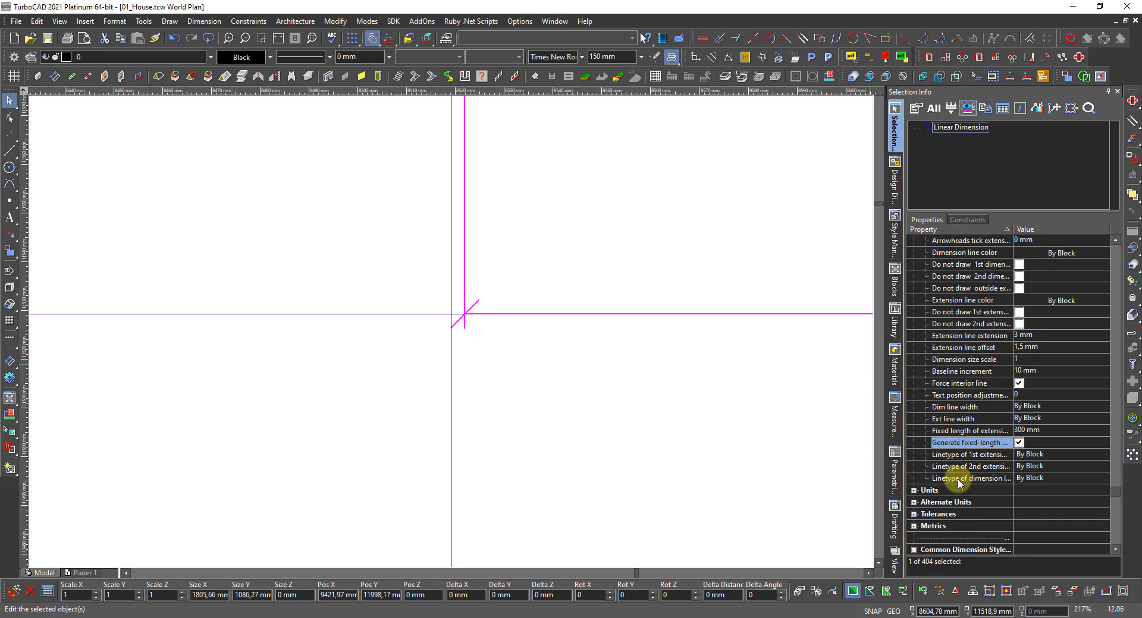
left_click(914, 491)
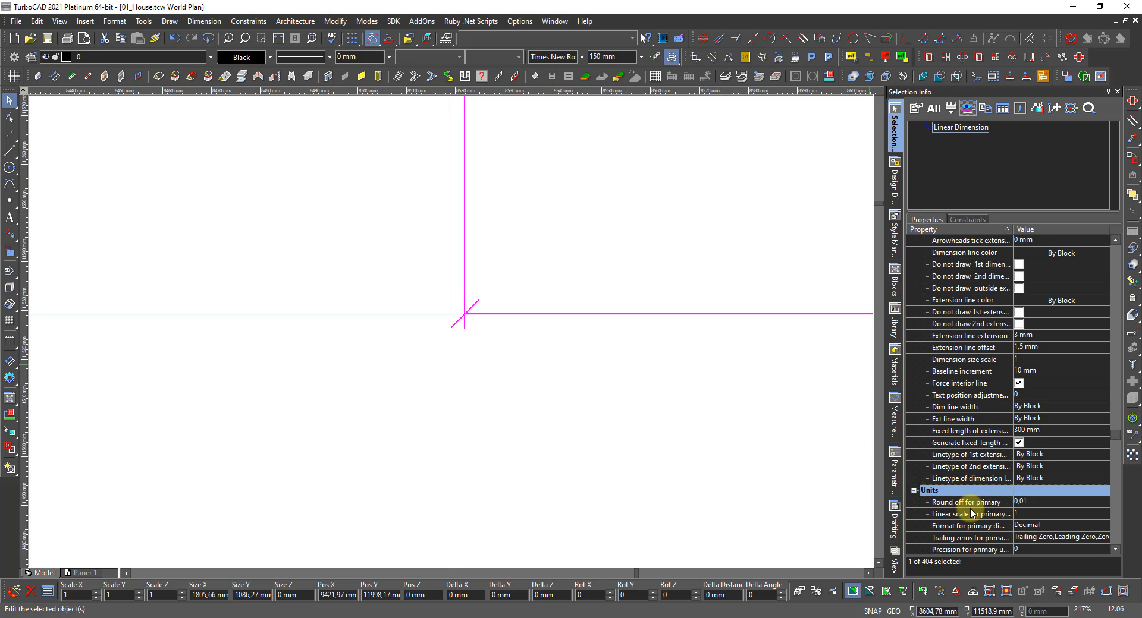
scroll(981, 508, "down", 1)
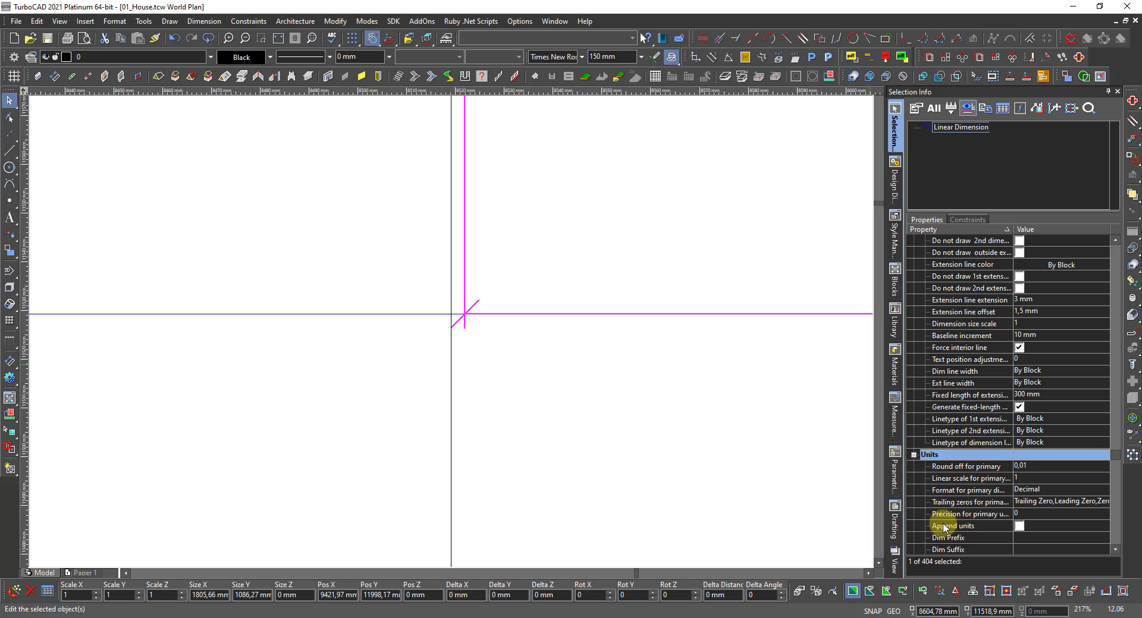
scroll(945, 523, "down", 4)
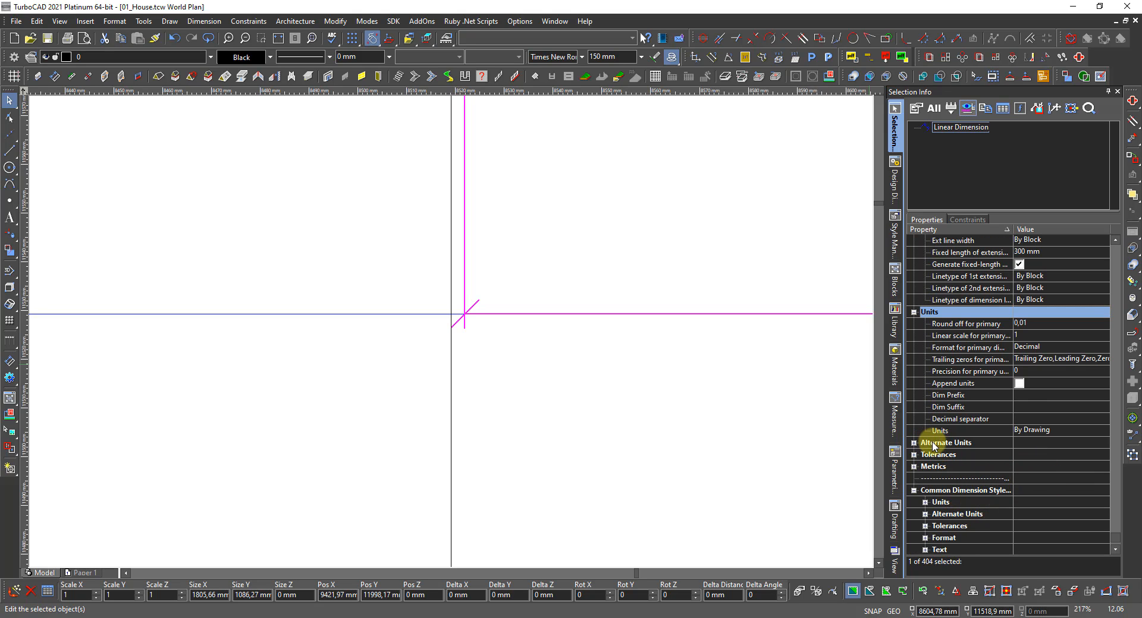
left_click(913, 443)
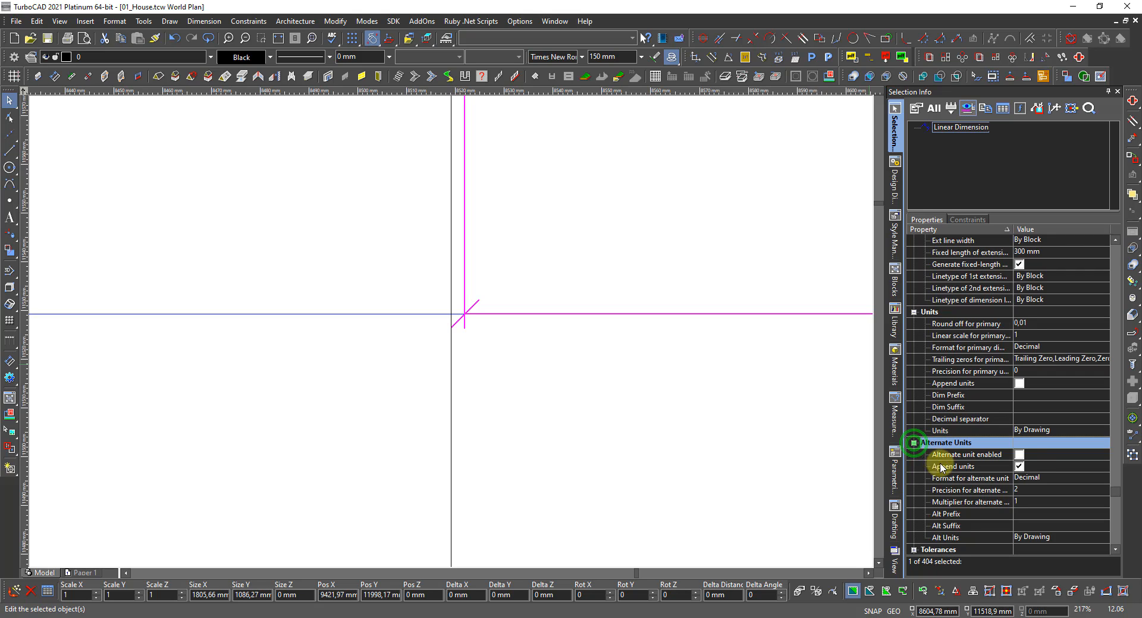
left_click(1019, 467)
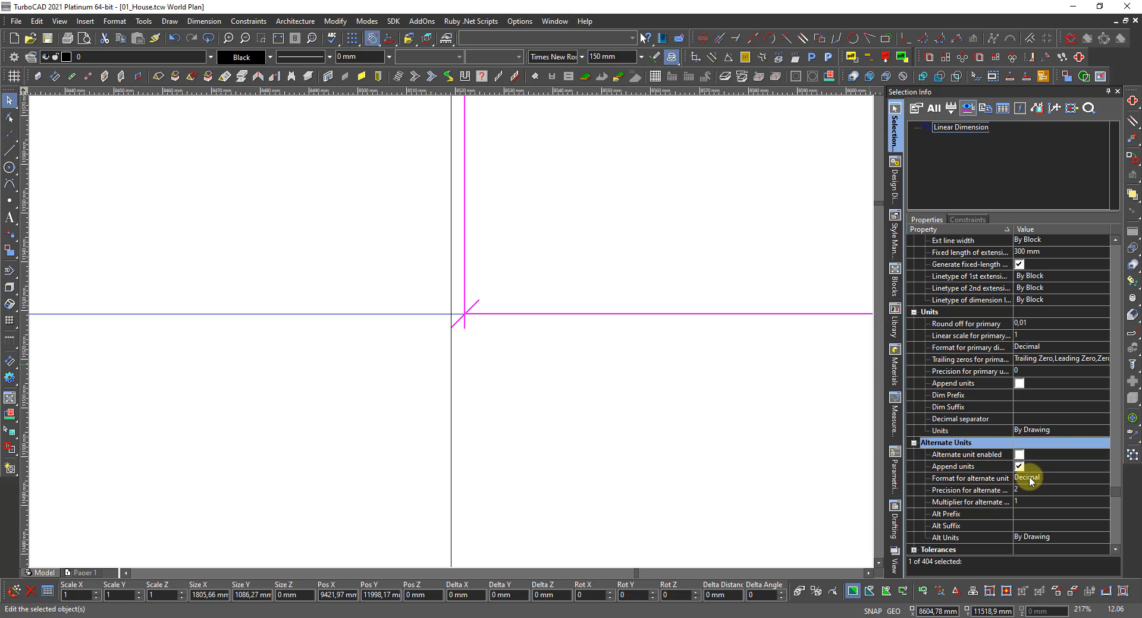
left_click(1019, 454)
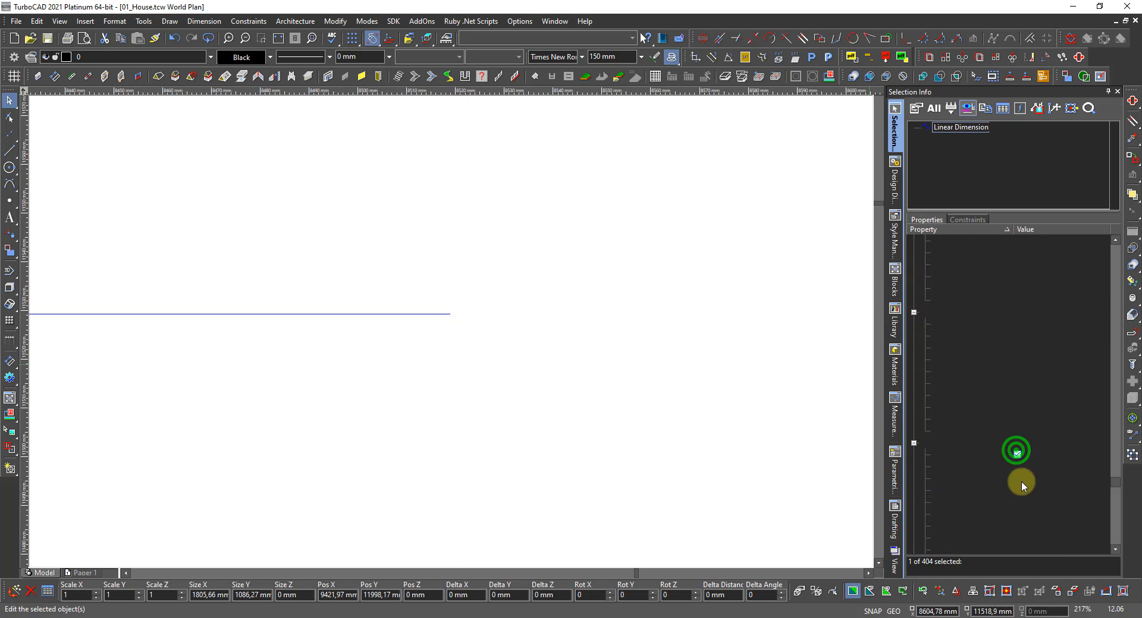
Set the 1800 dimension's alternate unit format to Decimal and its alternate units to in, and inspect the dimension text.
left_click(1024, 479)
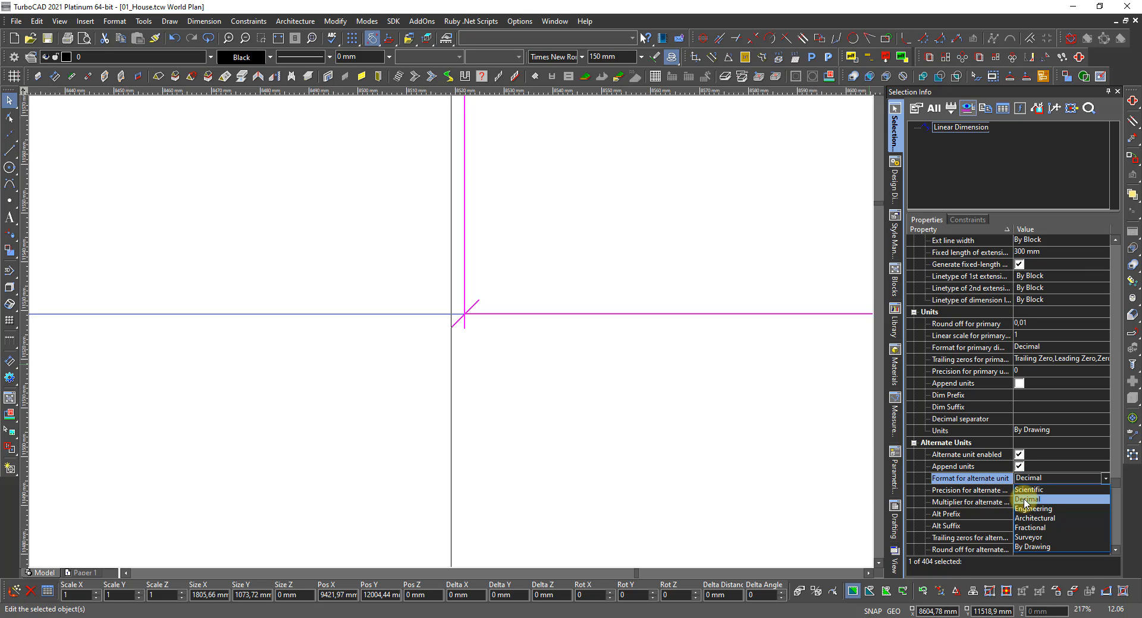
left_click(1025, 502)
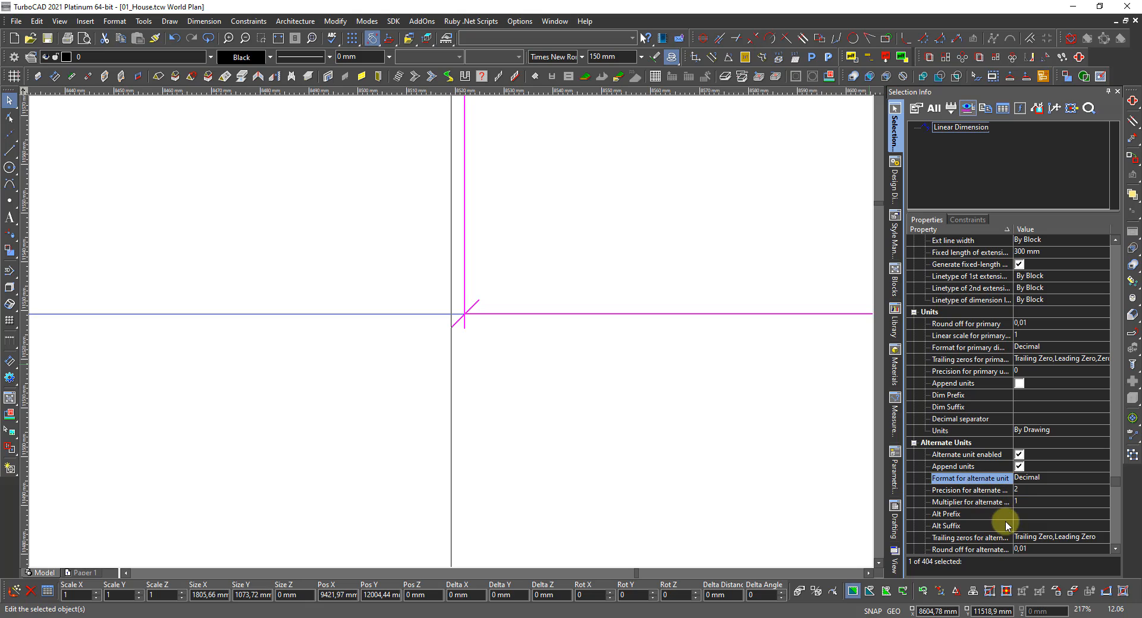
scroll(999, 533, "down", 1)
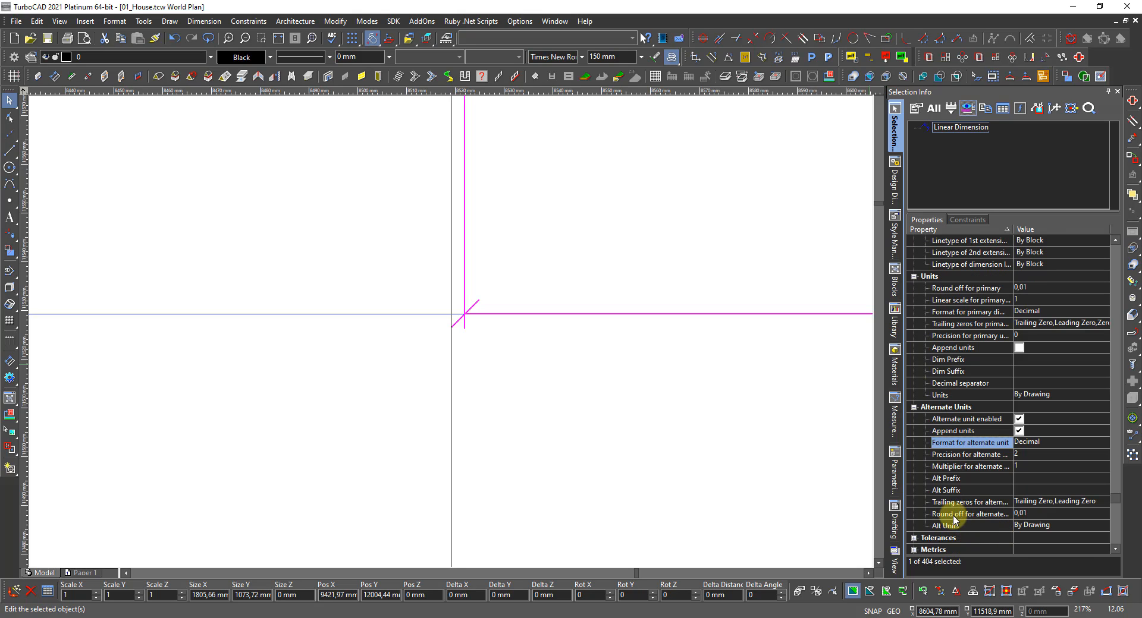
left_click(1023, 526)
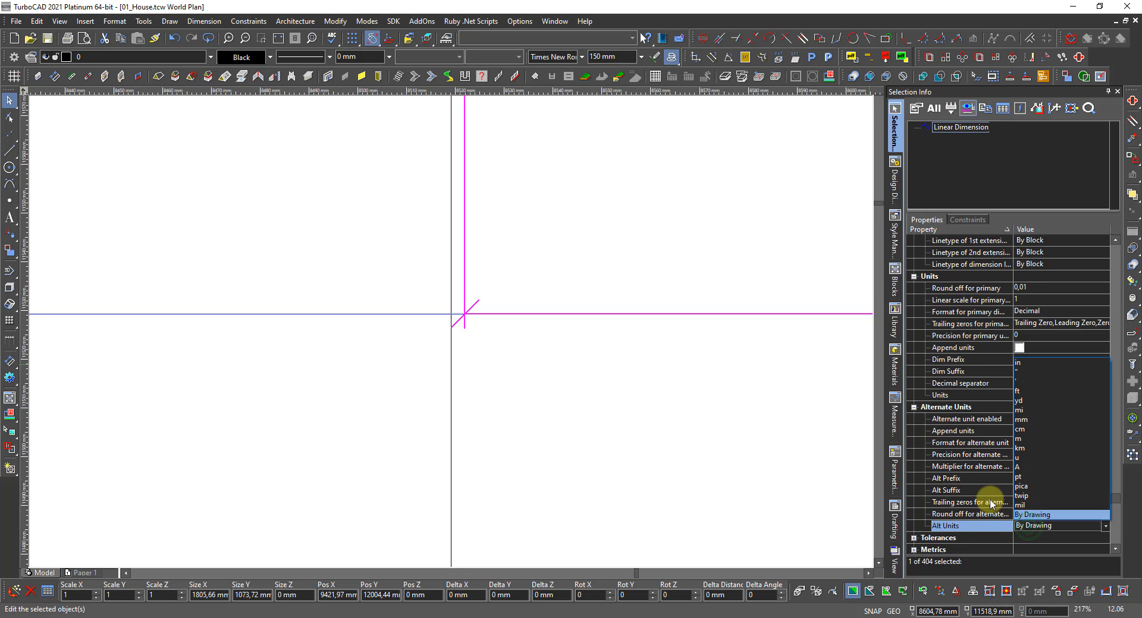
left_click(1019, 363)
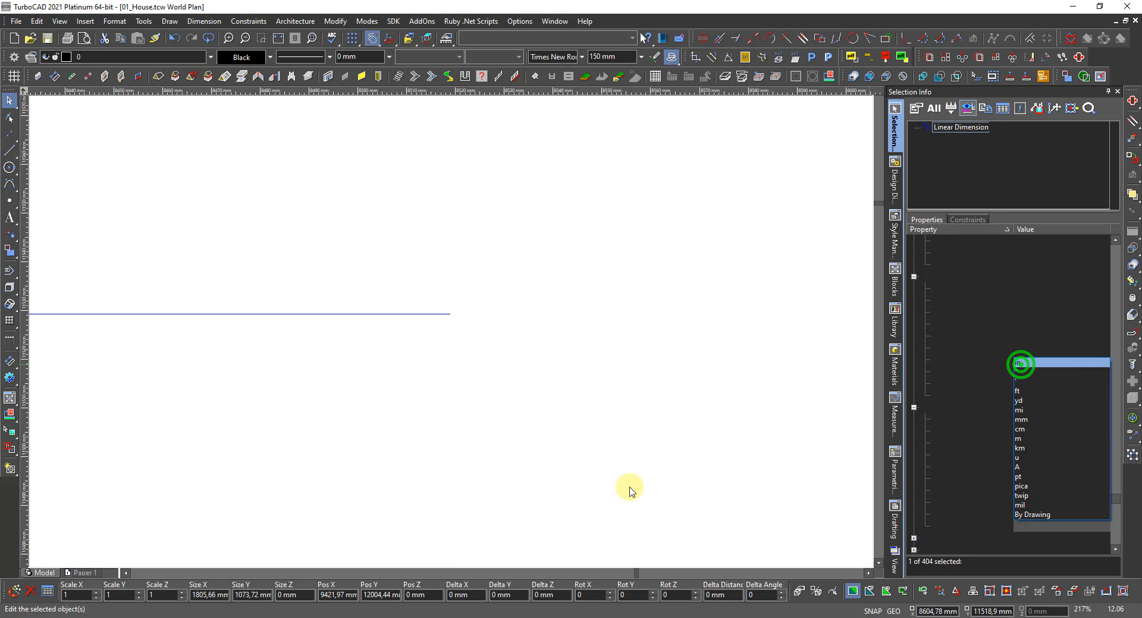
scroll(449, 323, "down", 4)
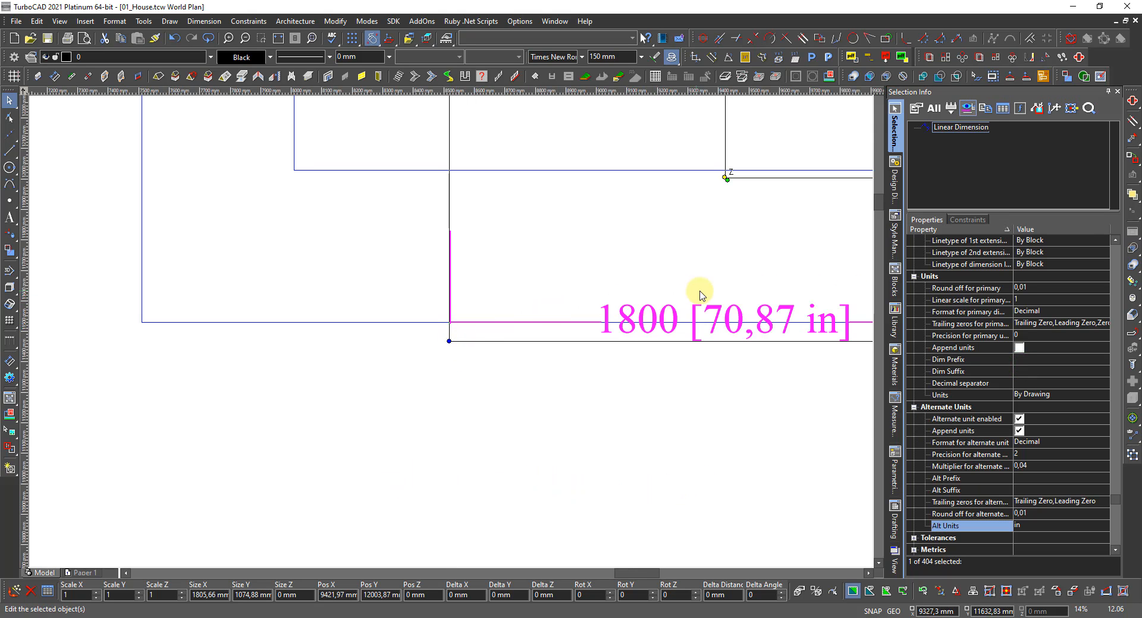
scroll(737, 294, "up", 2)
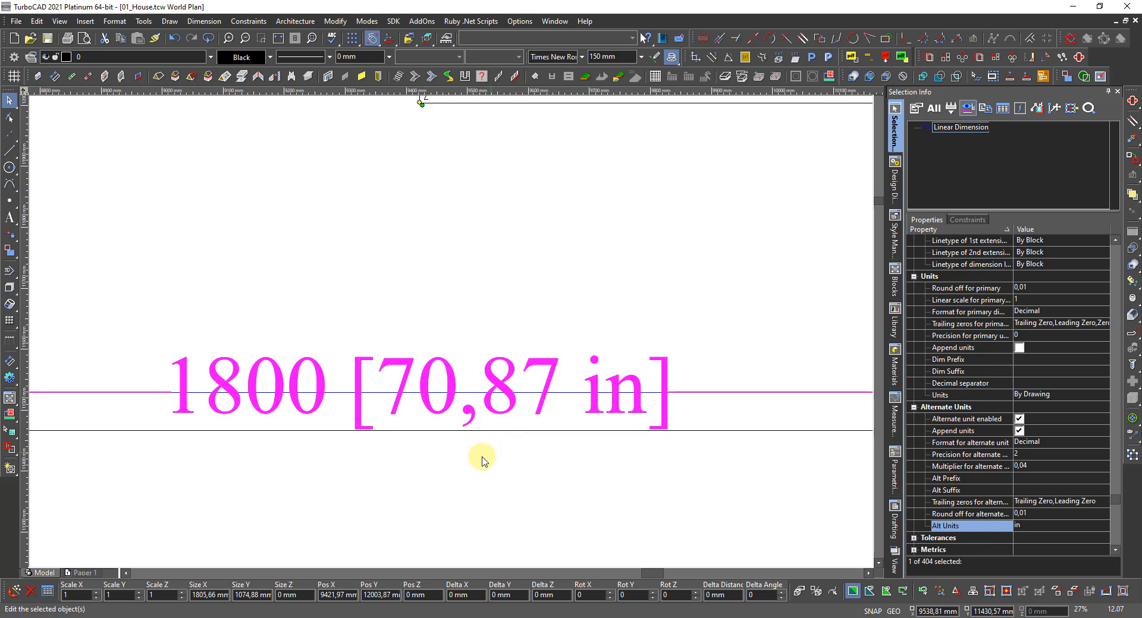
Disable the alternate unit on the 1800 dimension and check its text up close.
left_click(1019, 419)
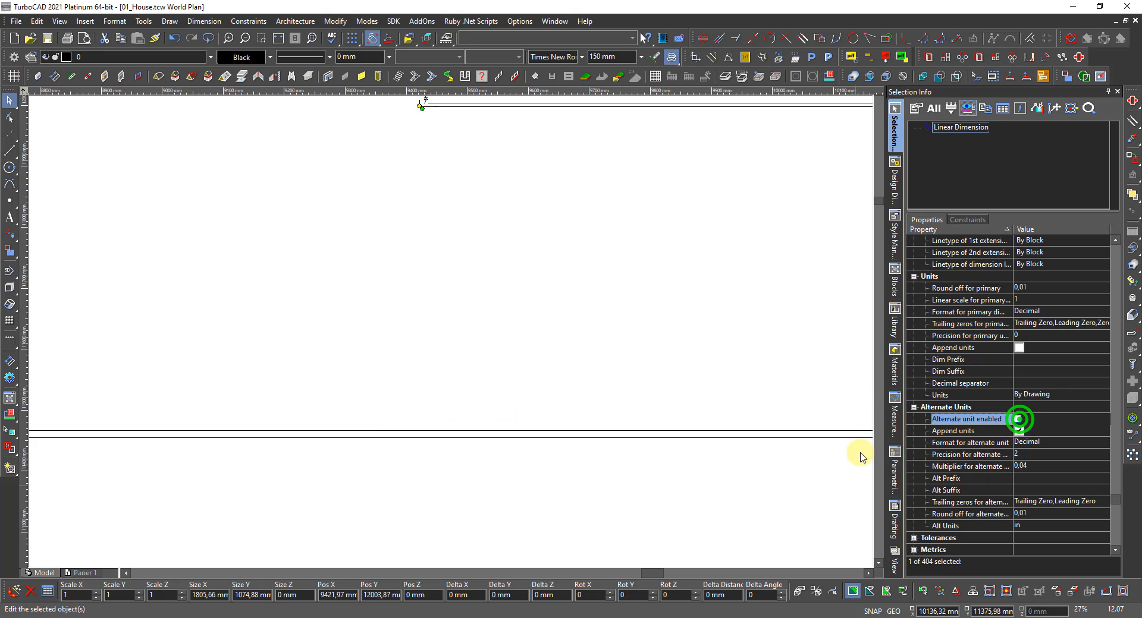
scroll(501, 486, "down", 2)
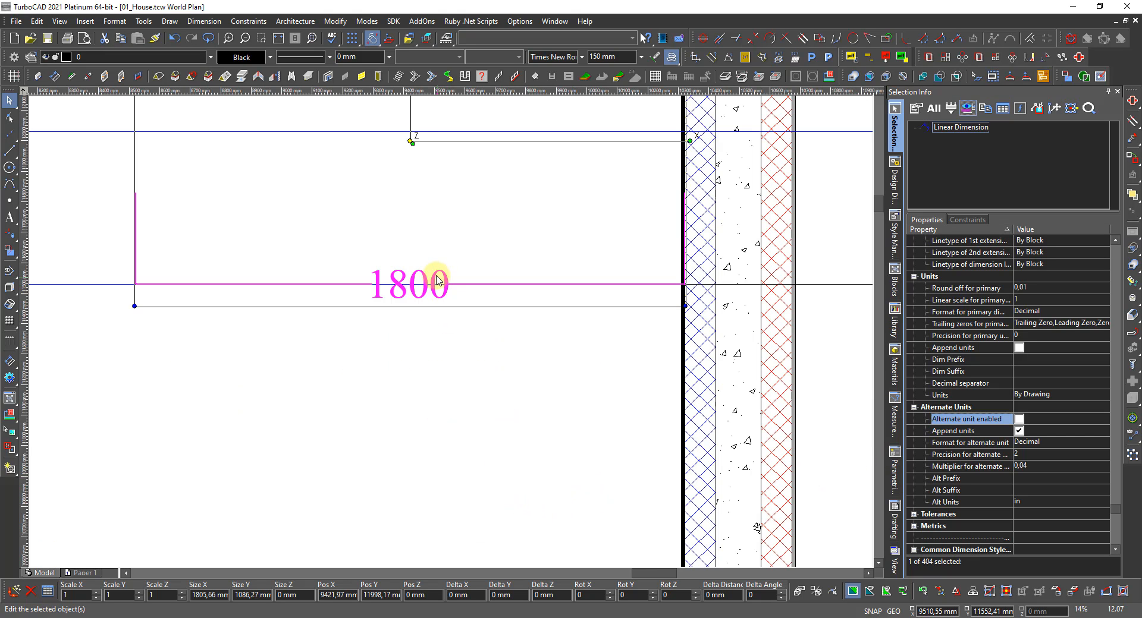
scroll(430, 272, "up", 2)
scroll(440, 347, "up", 2)
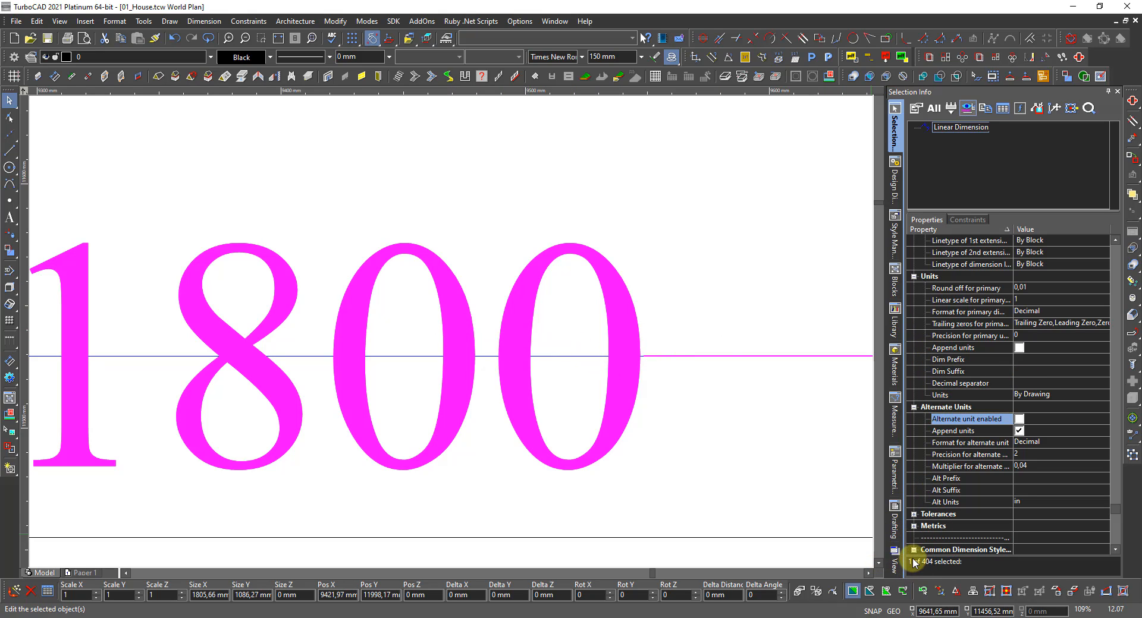
Collapse the dimension's Alternate Units, Units and Format property groups and expand the Format group under Common Dimension Style.
left_click(914, 408)
left_click(913, 309)
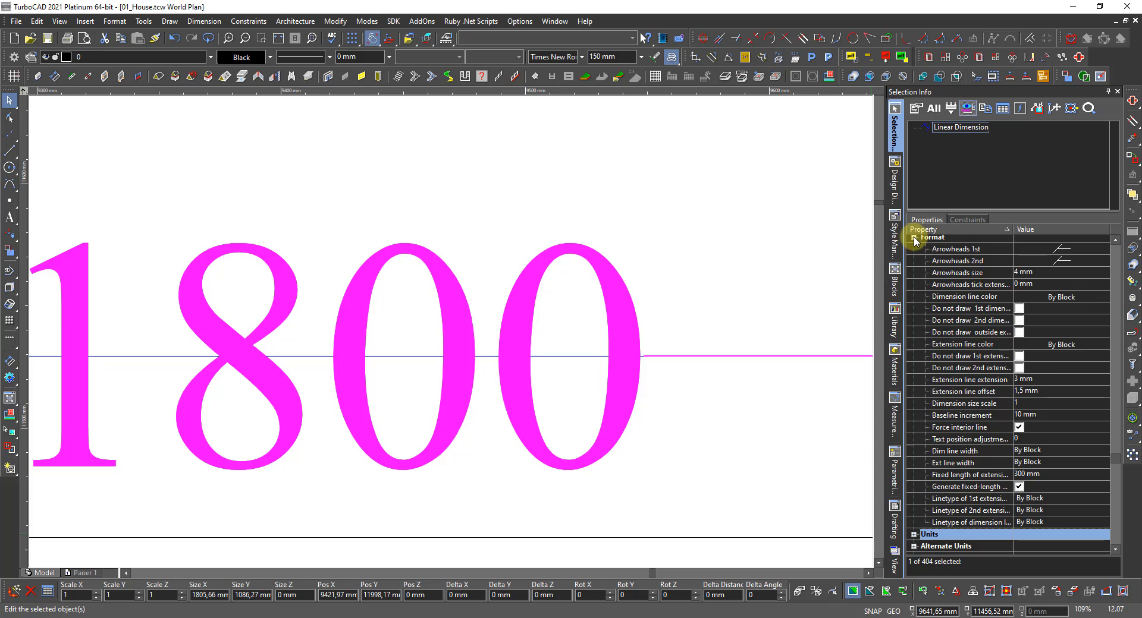
left_click(914, 238)
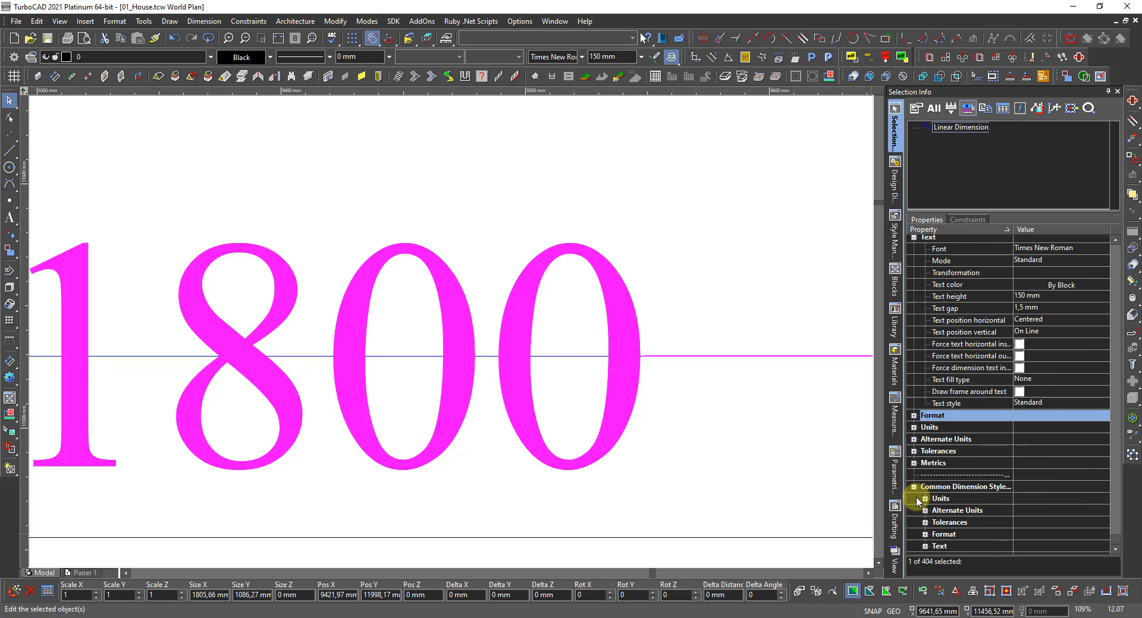
left_click(925, 537)
scroll(954, 528, "down", 4)
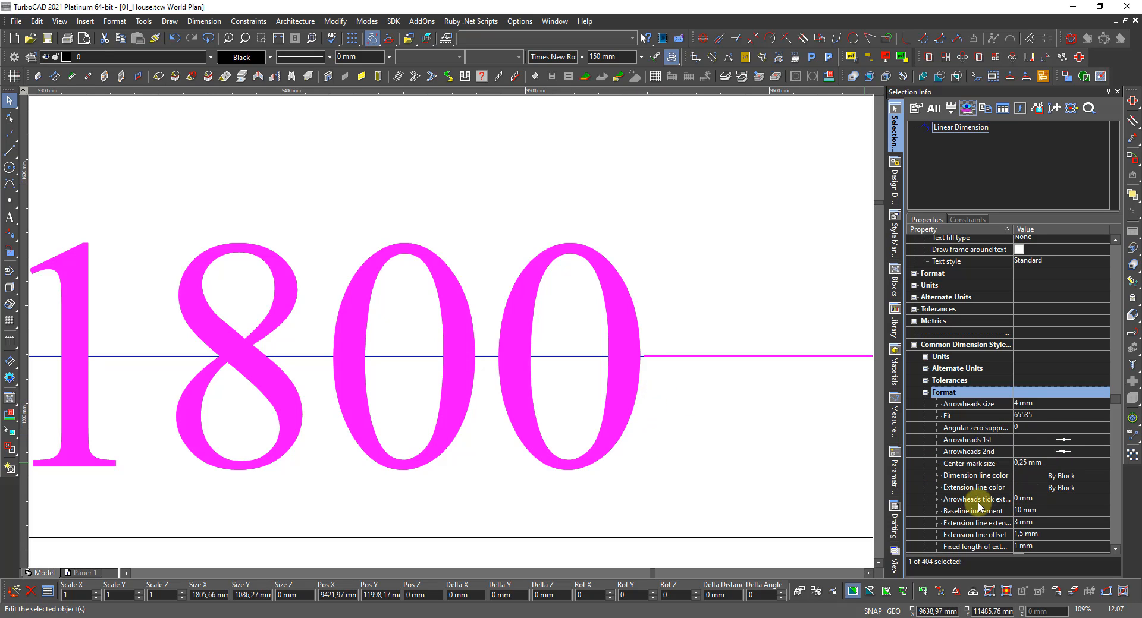
Set the 1800 dimension's extension line extension and arrowheads tick extension both to 10 mm in the common style format.
scroll(632, 492, "down", 1)
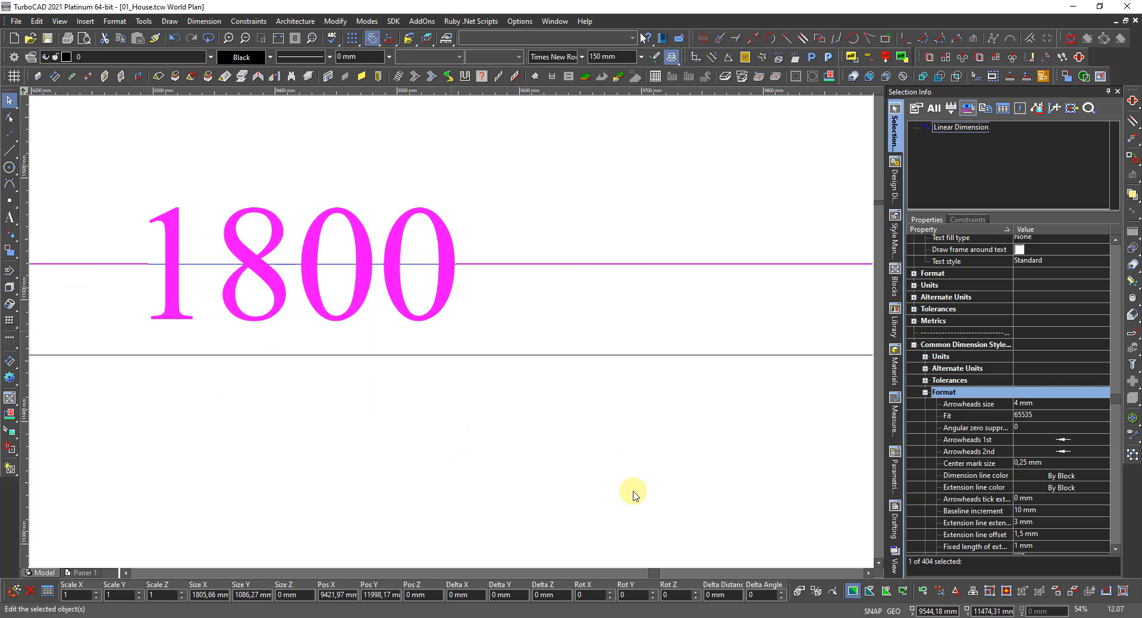
scroll(208, 303, "down", 1)
scroll(364, 333, "down", 3)
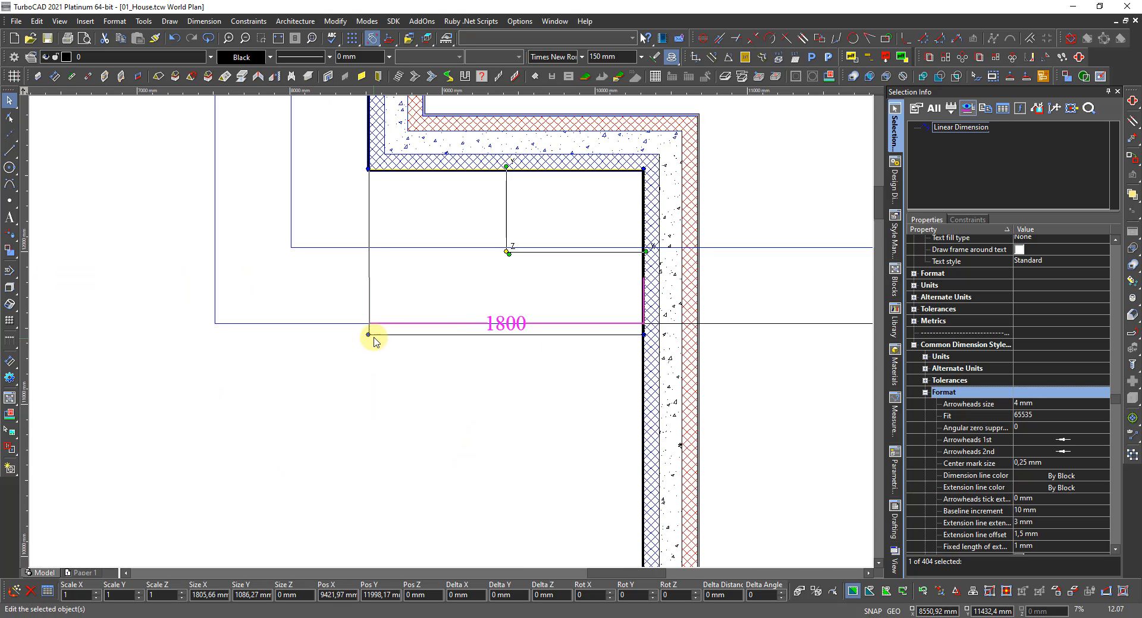
scroll(449, 331, "up", 5)
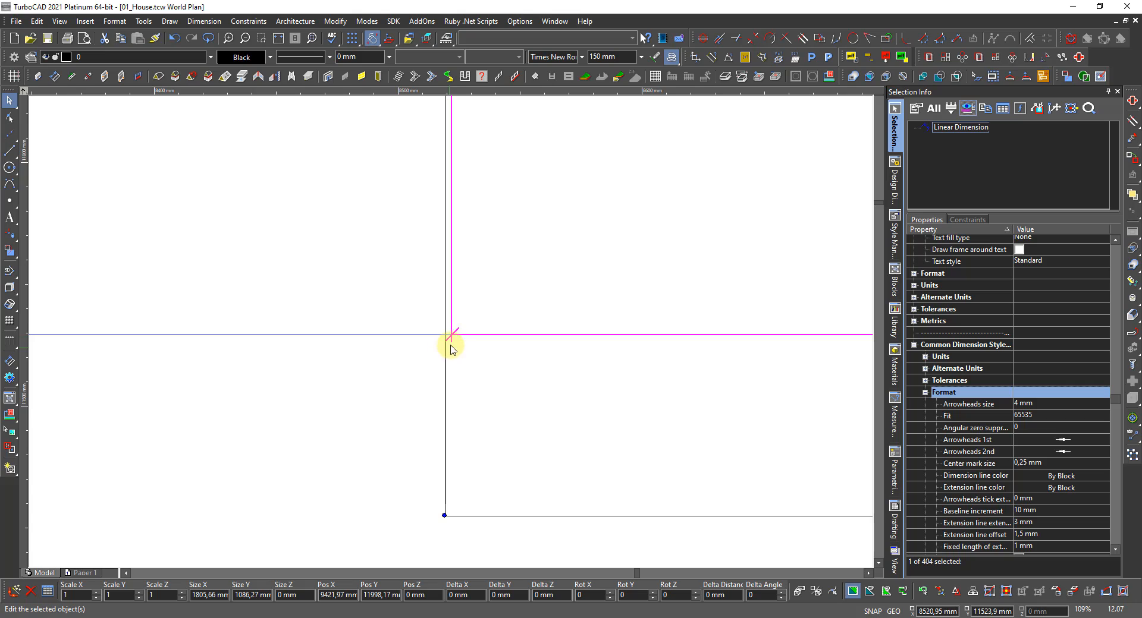
scroll(451, 335, "up", 2)
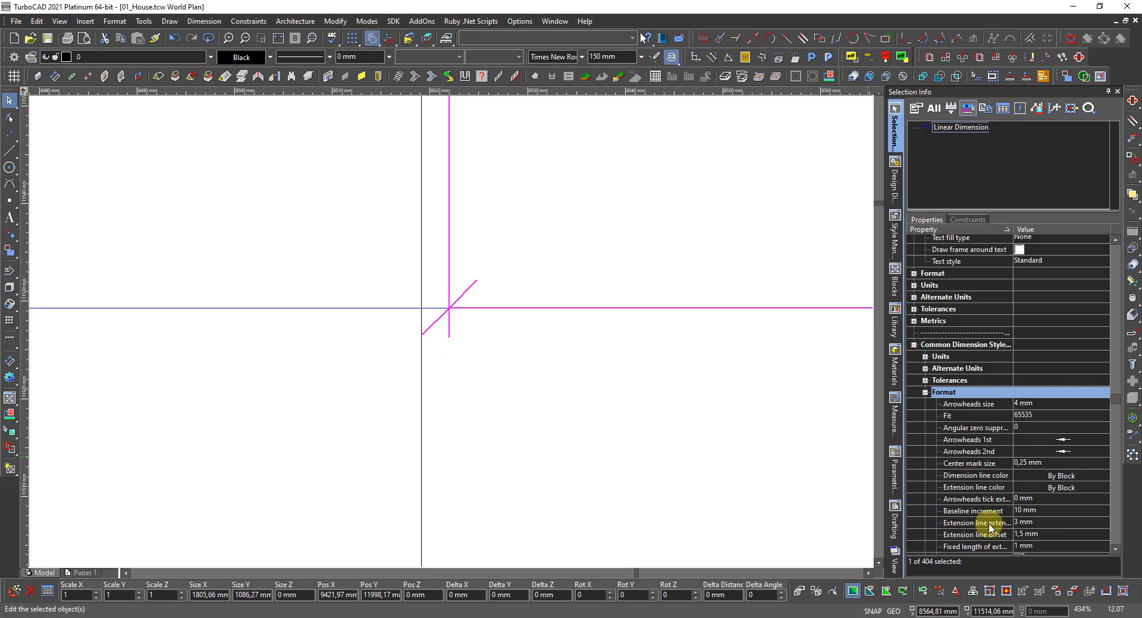
left_click(1024, 523)
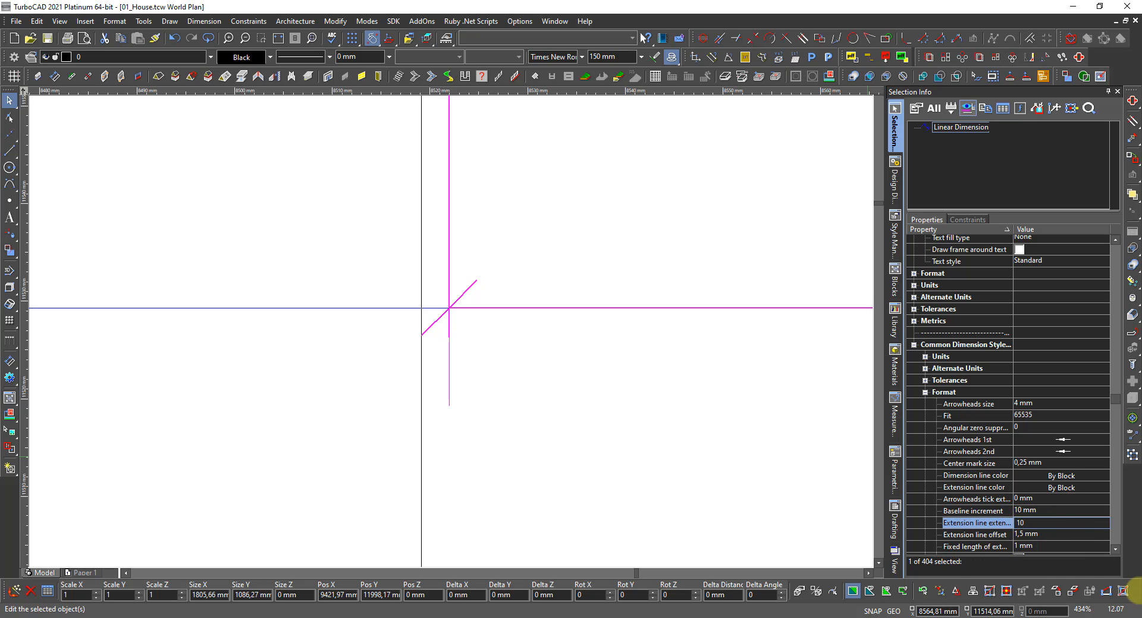
left_click(1042, 499)
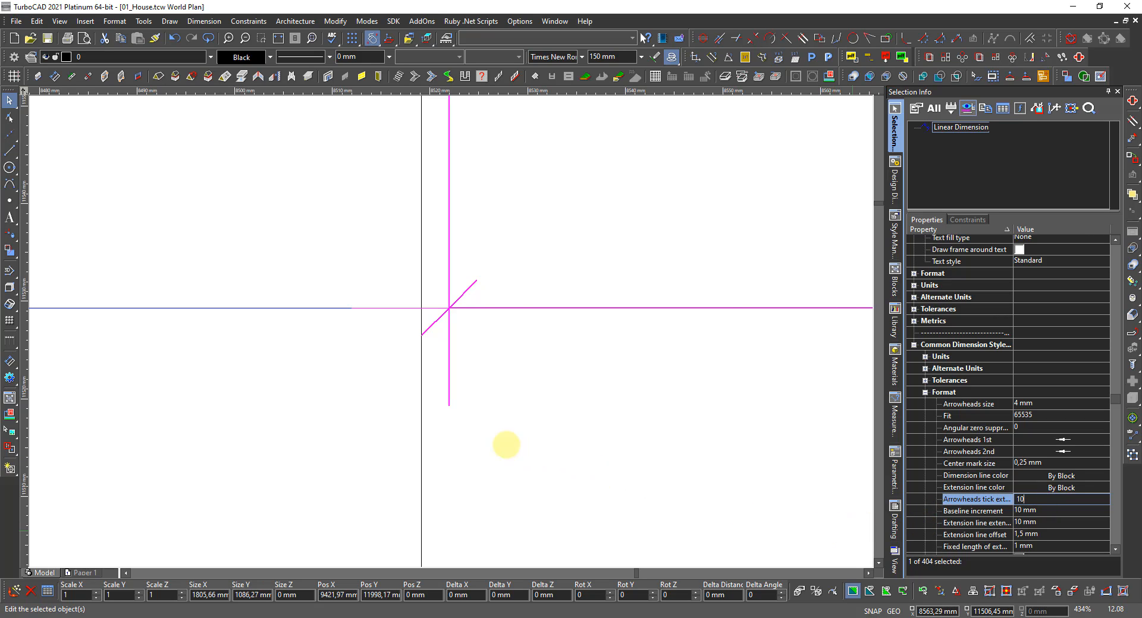
key("Return")
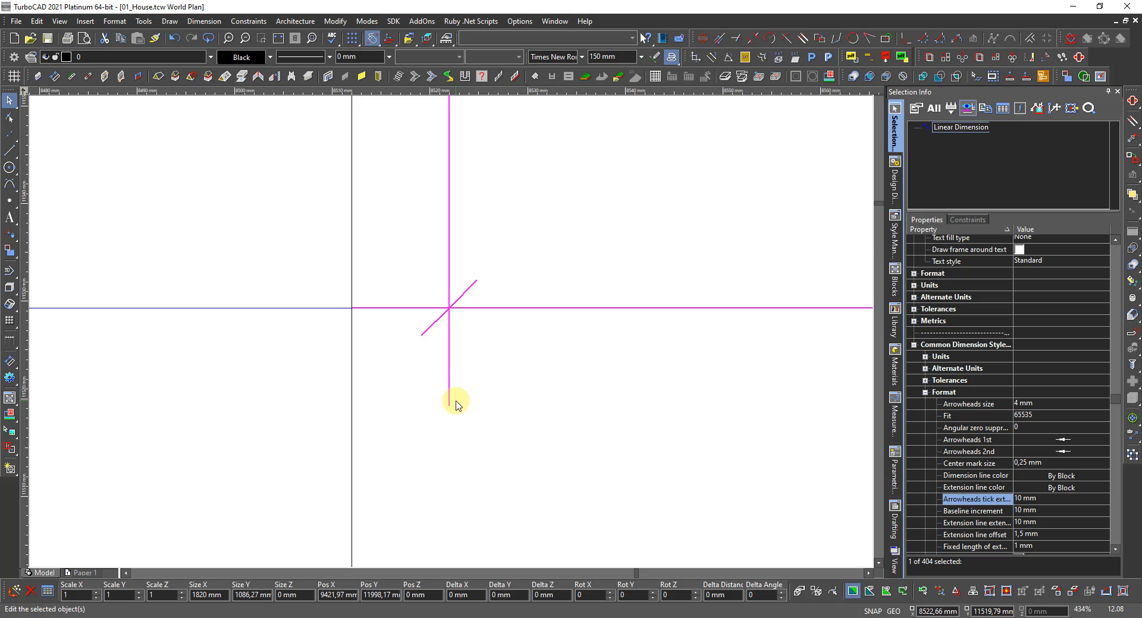
Deselect the dimension to inspect its left tick, reselect it, and set its extension line offset to 10 mm.
scroll(455, 405, "down", 5)
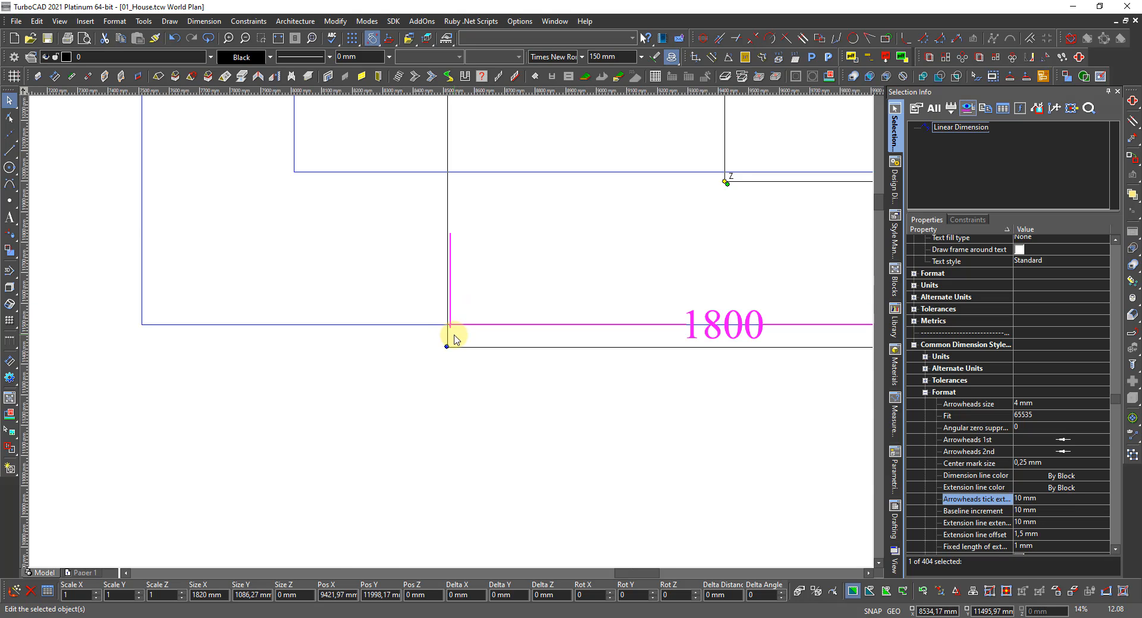
left_click(438, 387)
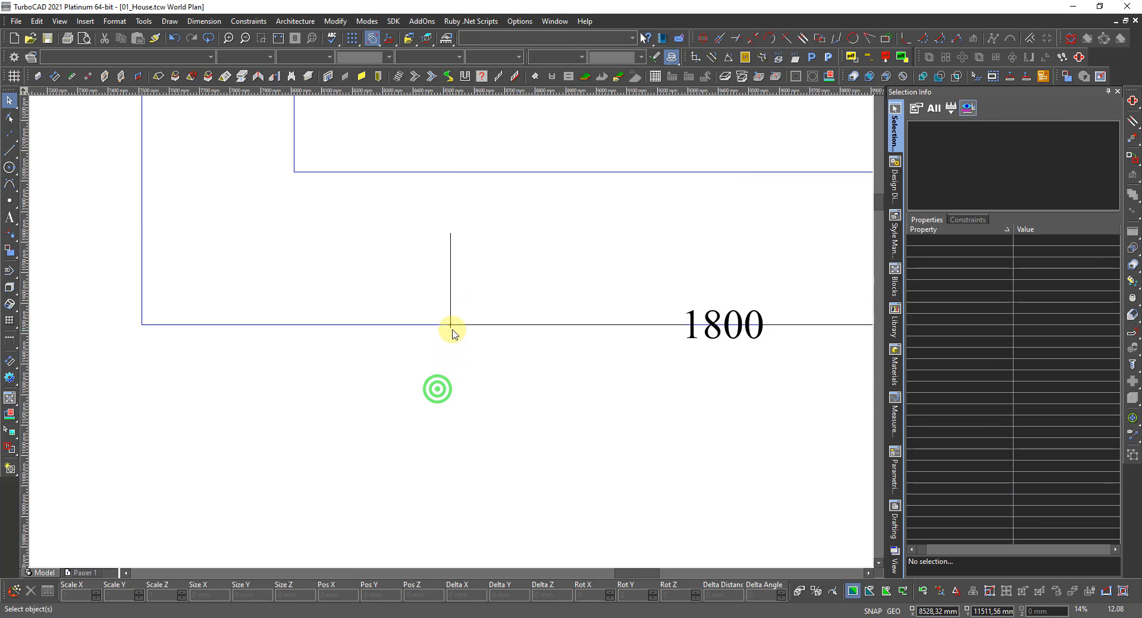
scroll(451, 331, "up", 1)
scroll(450, 330, "up", 3)
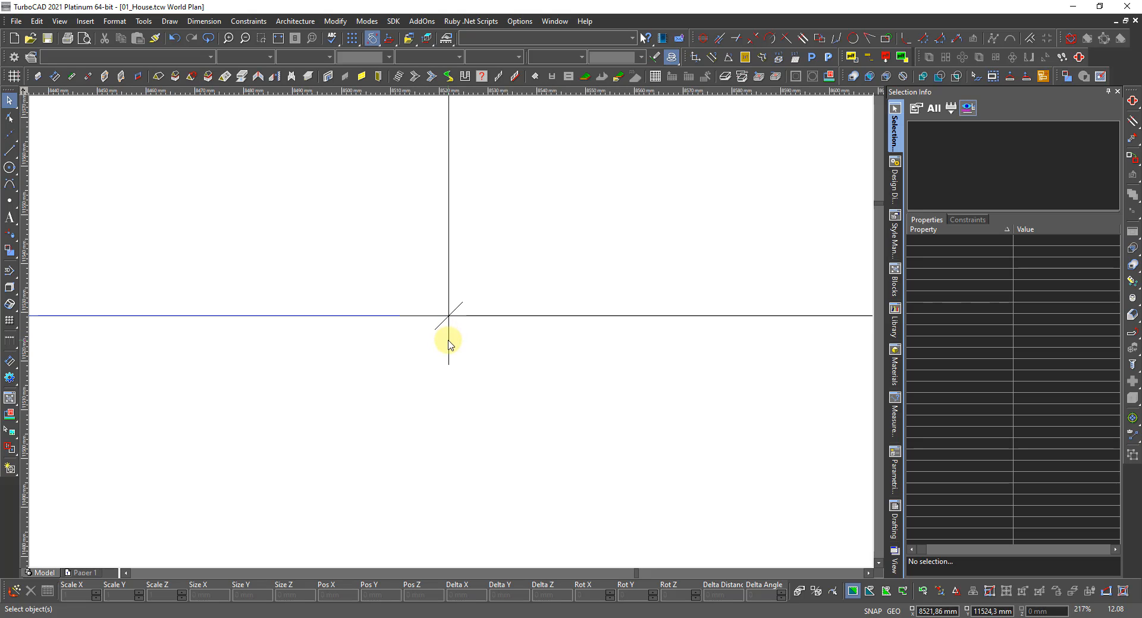
left_click(451, 343)
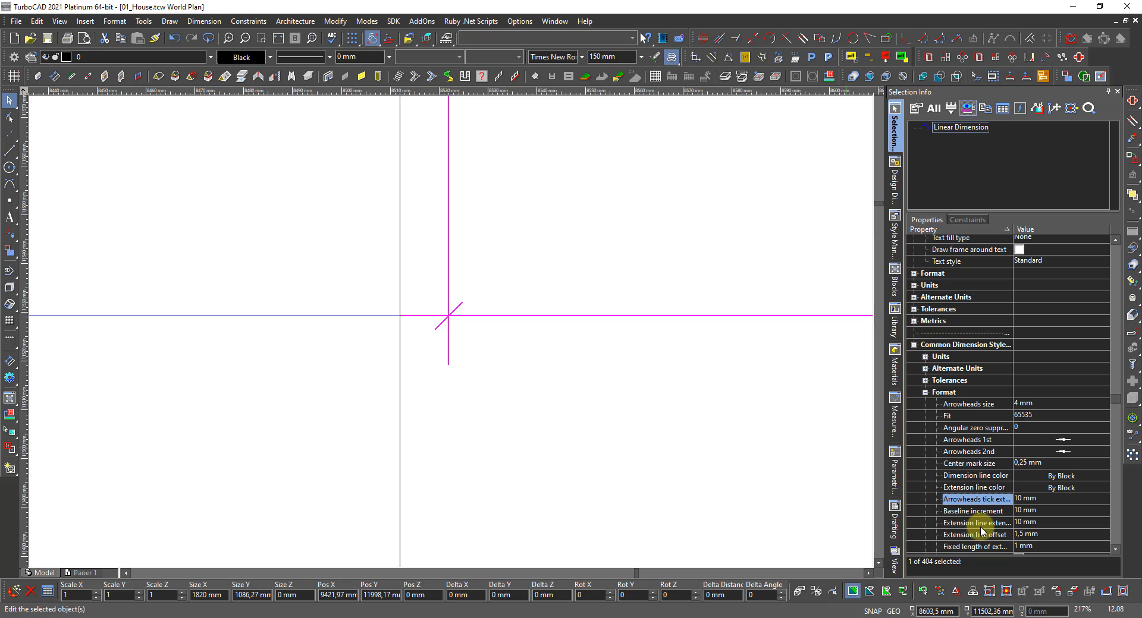
left_click(1049, 534)
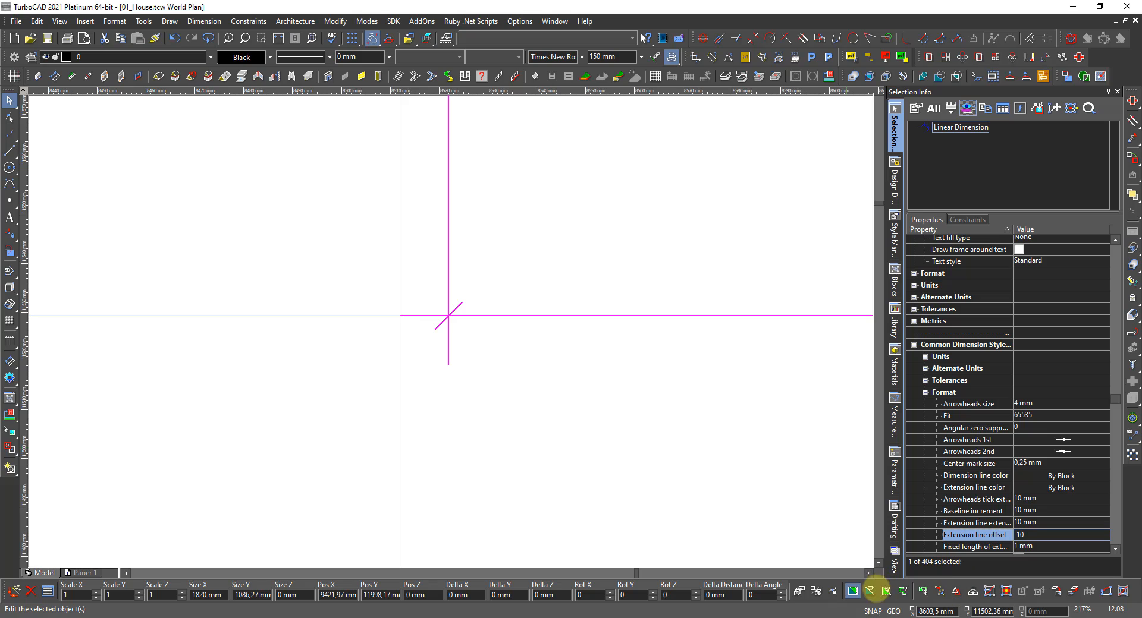
key("Return")
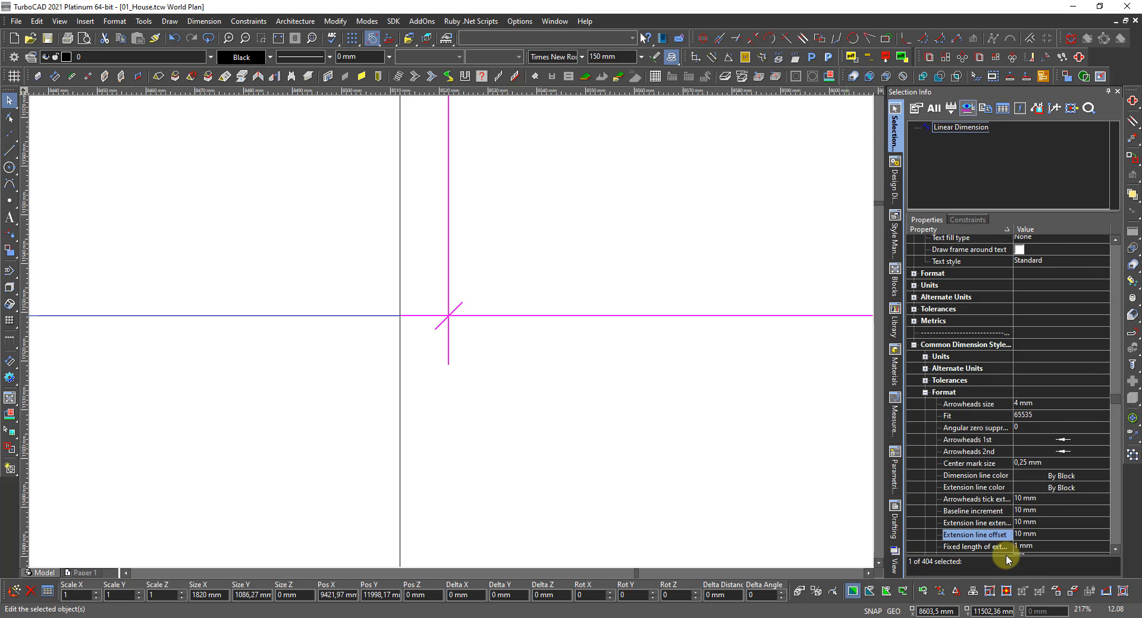
Set the common style's fixed extension line length to 300 mm and enable fixed-length extension lines.
scroll(959, 510, "down", 1)
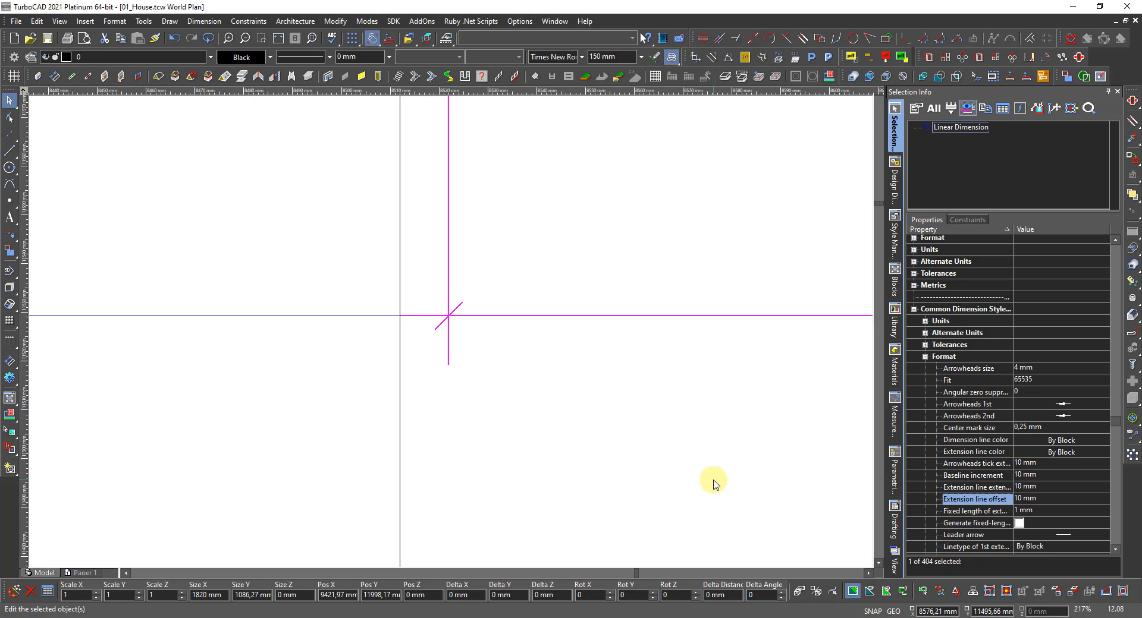
left_click(1029, 511)
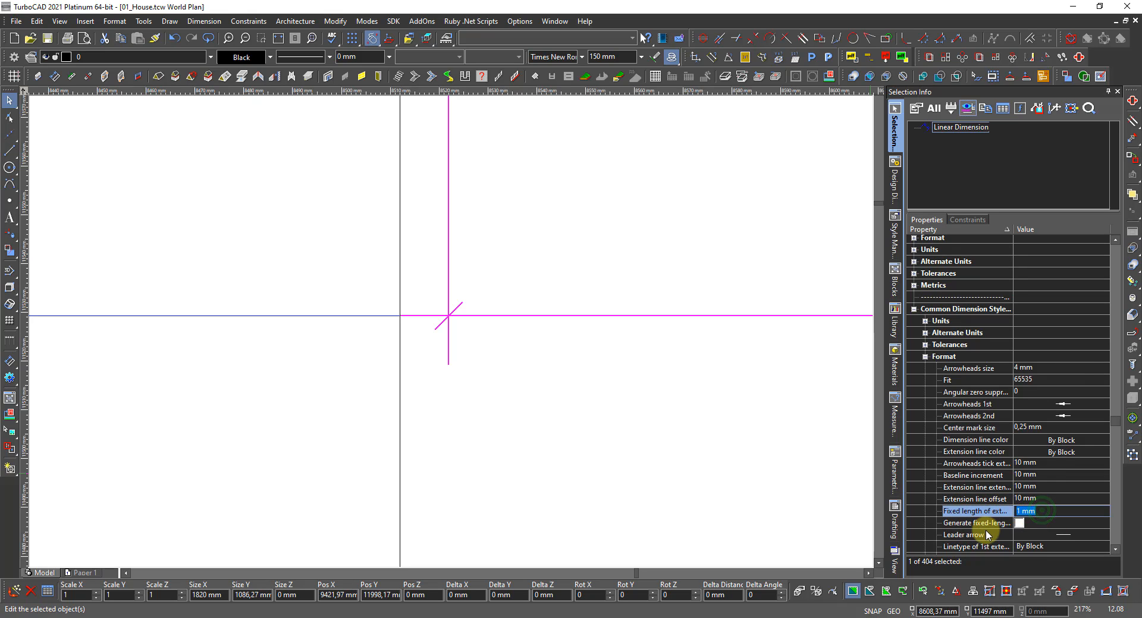
type("300")
left_click(1019, 524)
left_click(1020, 523)
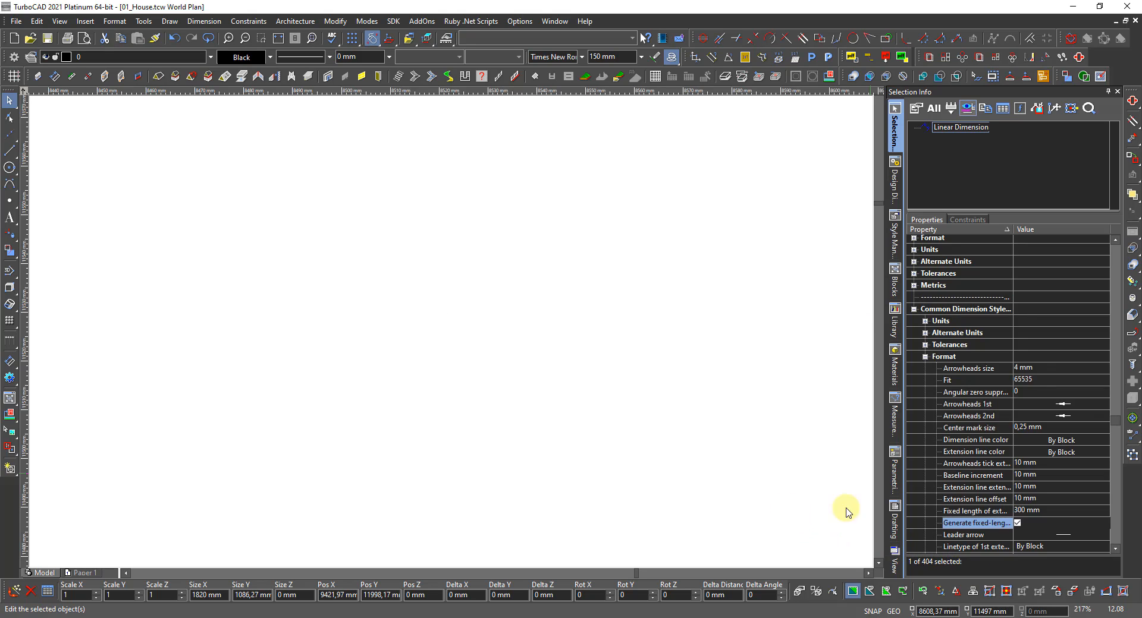
Change the common style's leader arrow to a solid filled arrowhead.
scroll(1017, 528, "down", 1)
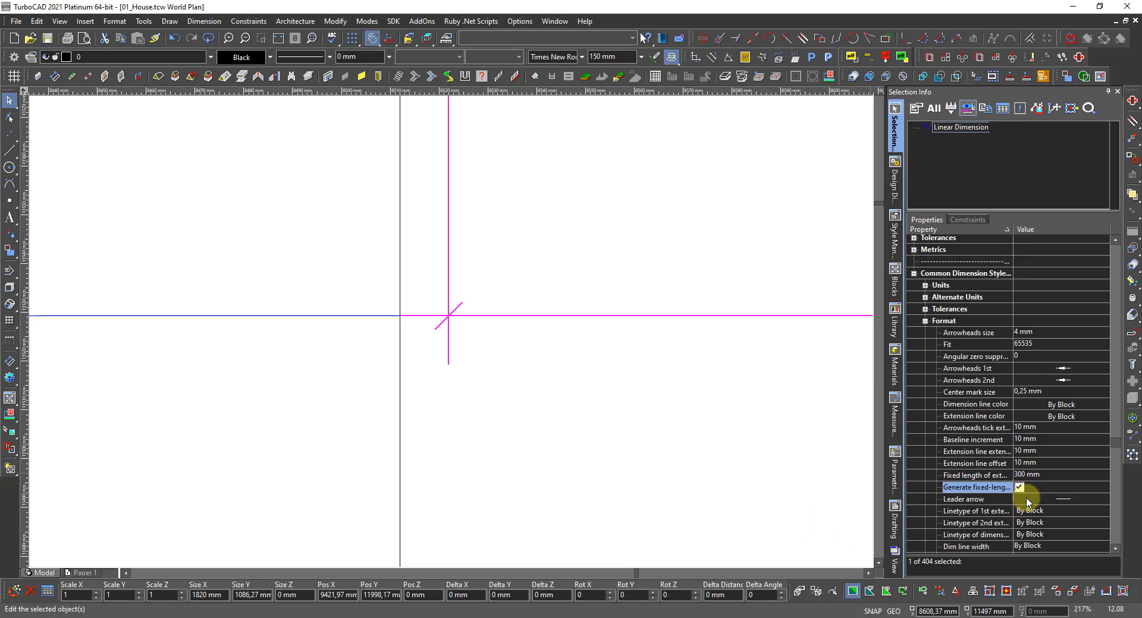
left_click(1028, 499)
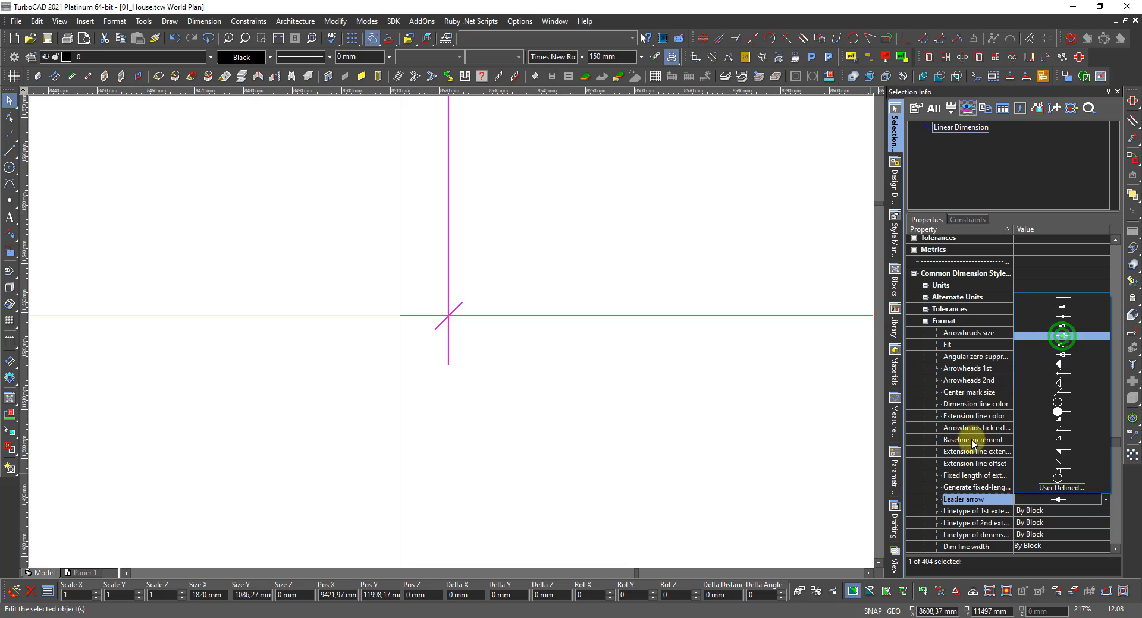
left_click(952, 536)
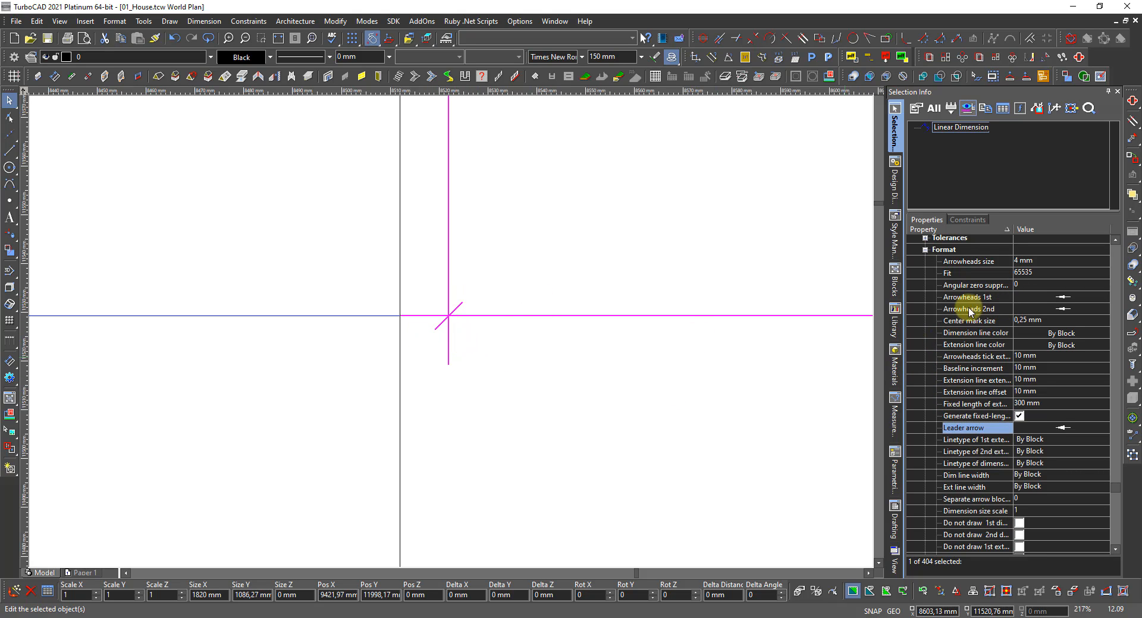
Collapse the common style's Format group and expand its Text group to review the text settings.
left_click(925, 249)
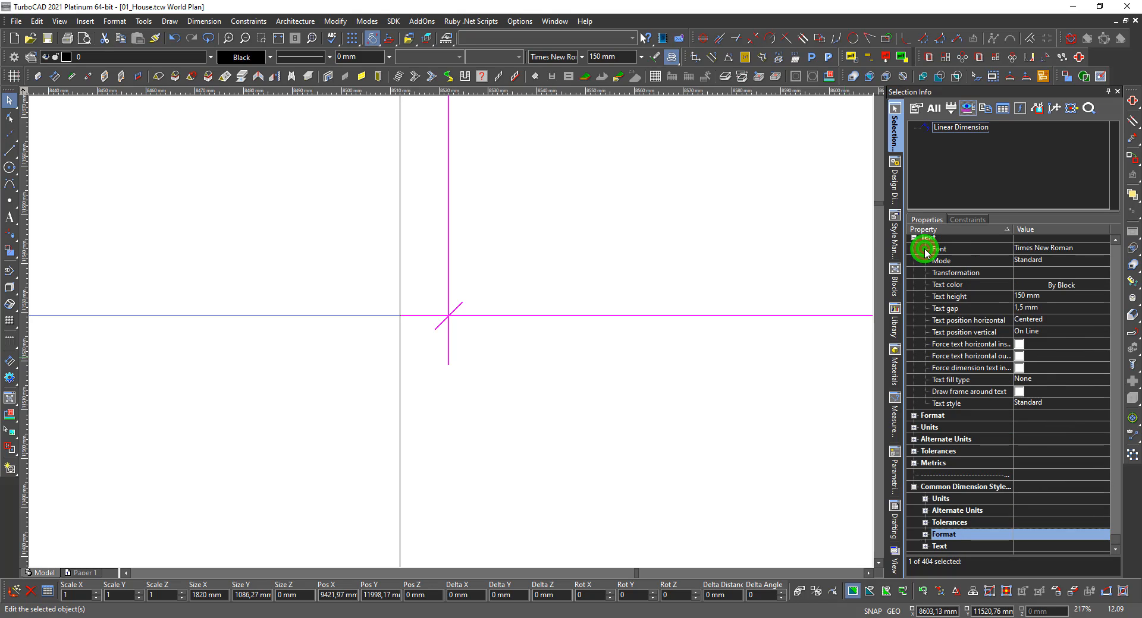
left_click(924, 546)
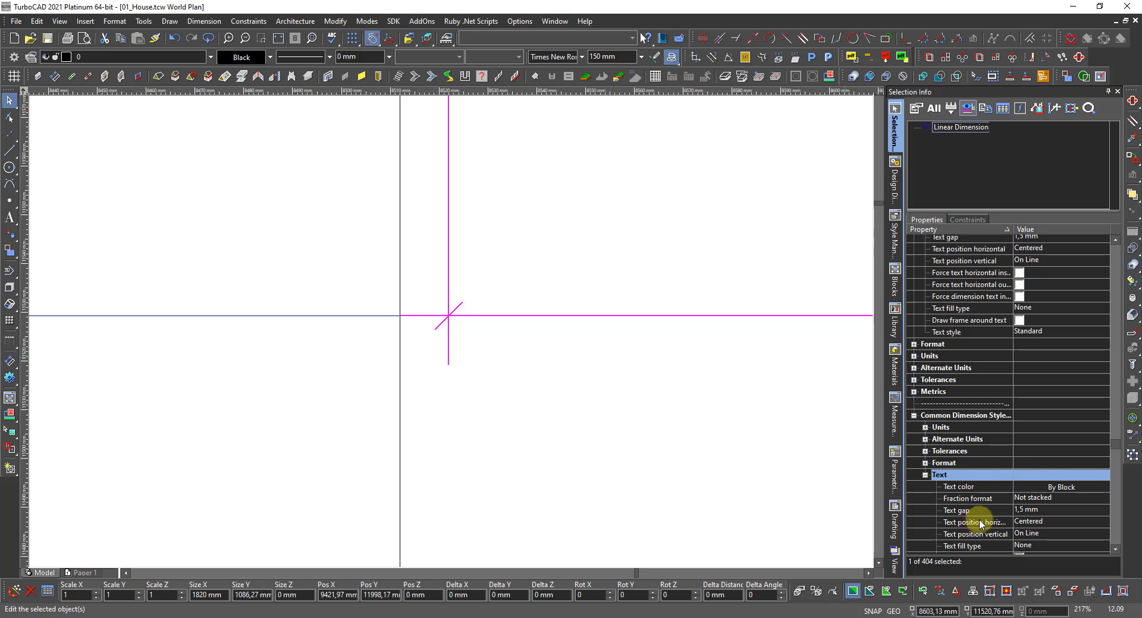
scroll(1004, 528, "down", 3)
scroll(1003, 526, "down", 2)
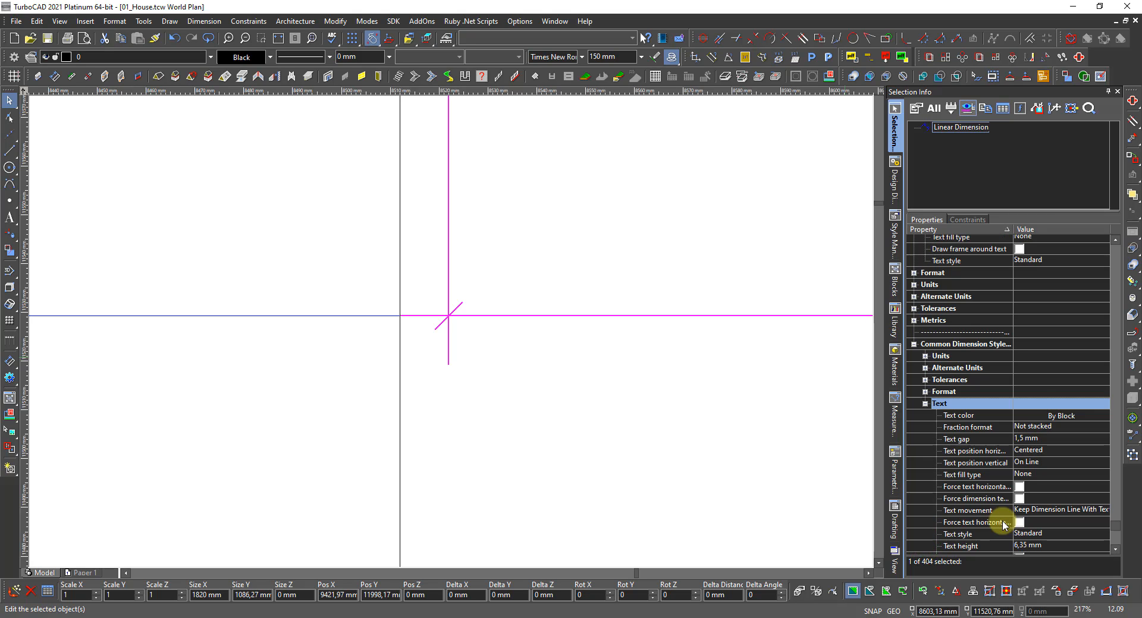
Set the common dimension style's text height to 150 mm.
left_click(1030, 535)
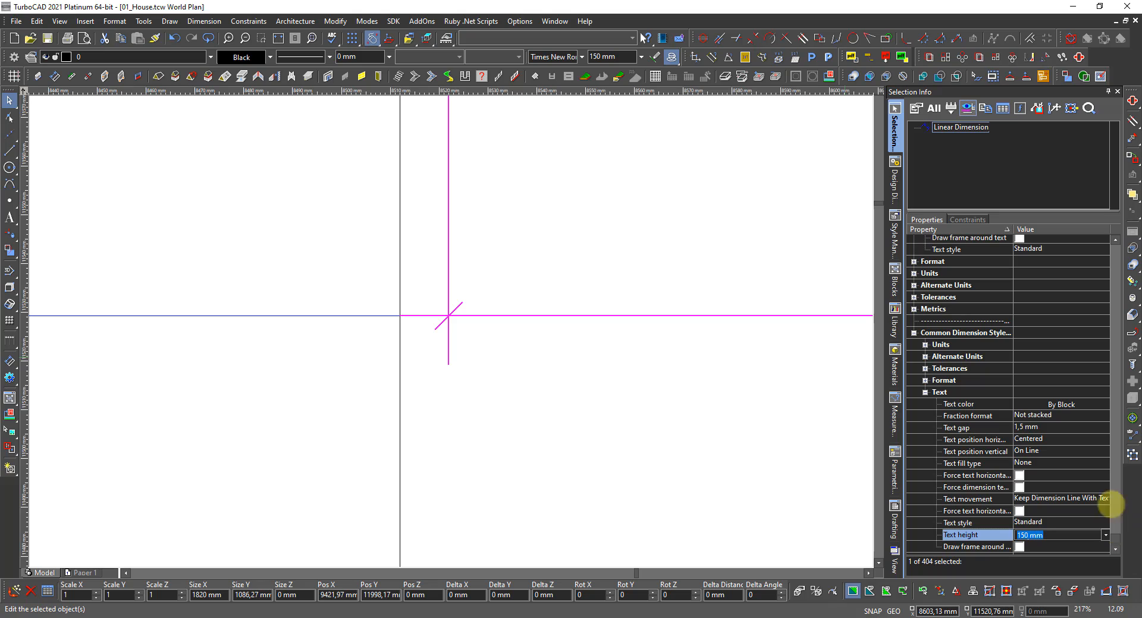
key("Return")
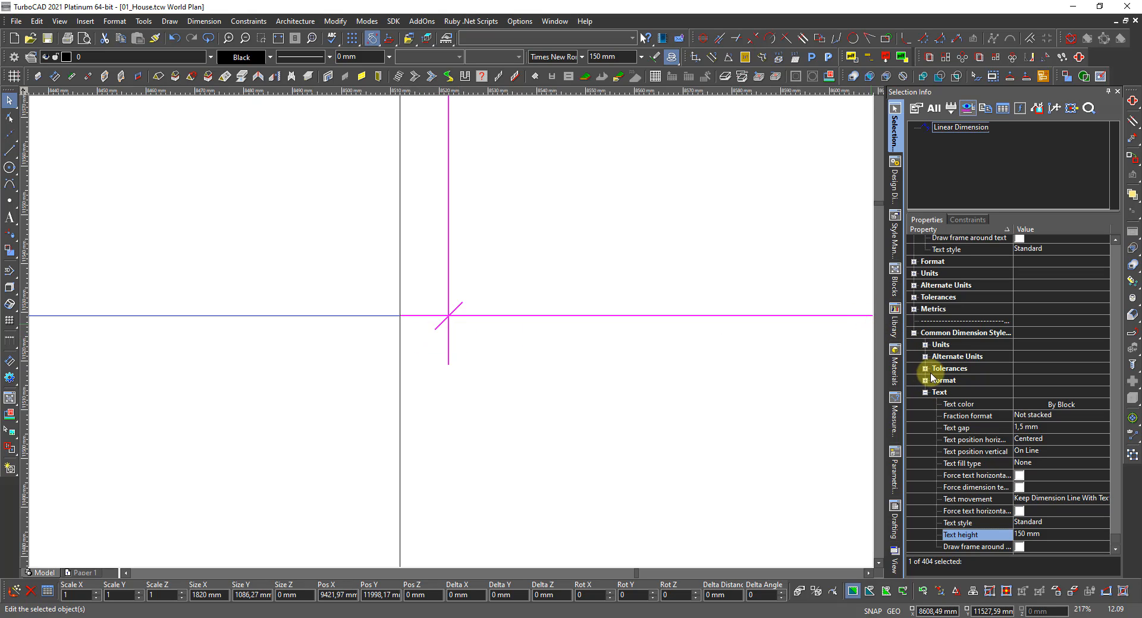
Set the common style's arrowhead size to 10 mm and deselect the dimension to inspect its tick.
left_click(925, 381)
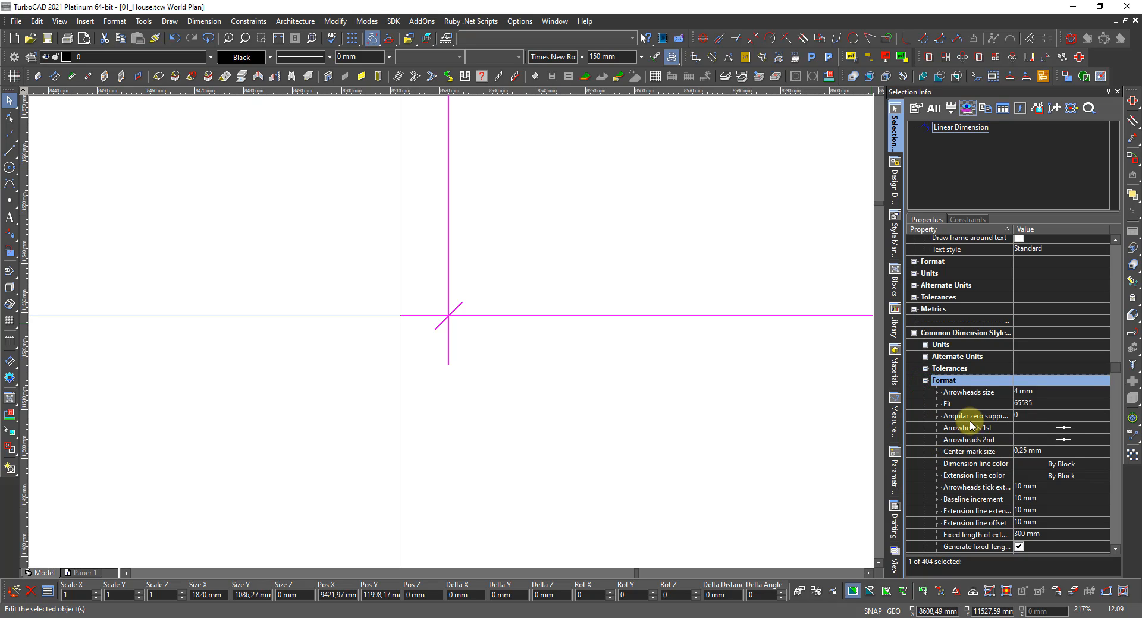
left_click(1024, 394)
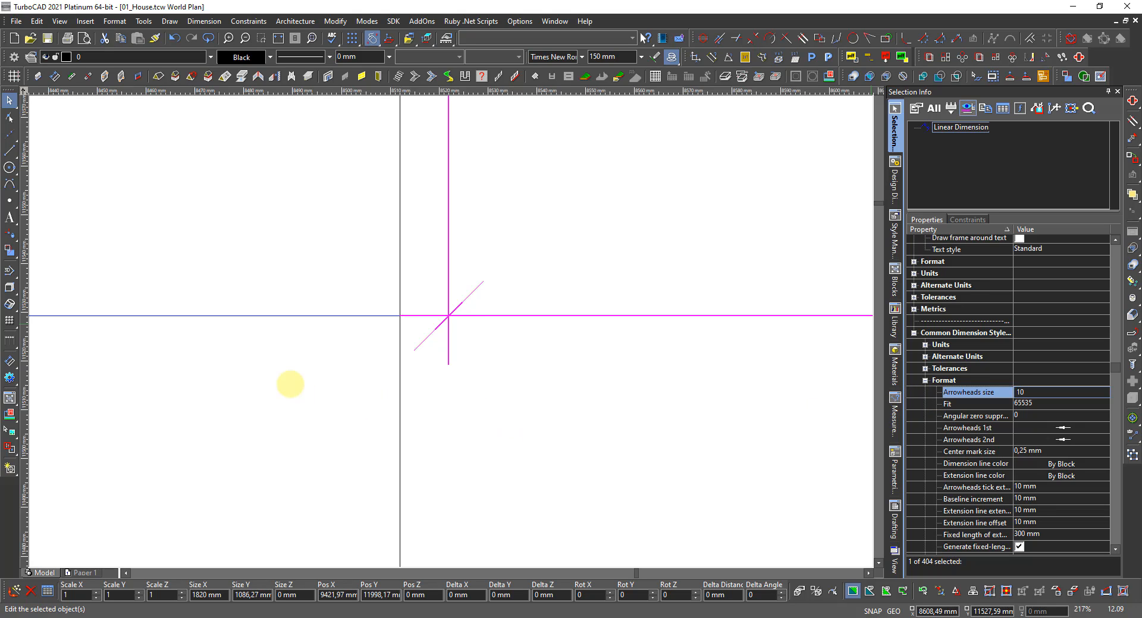
key("Return")
left_click(310, 416)
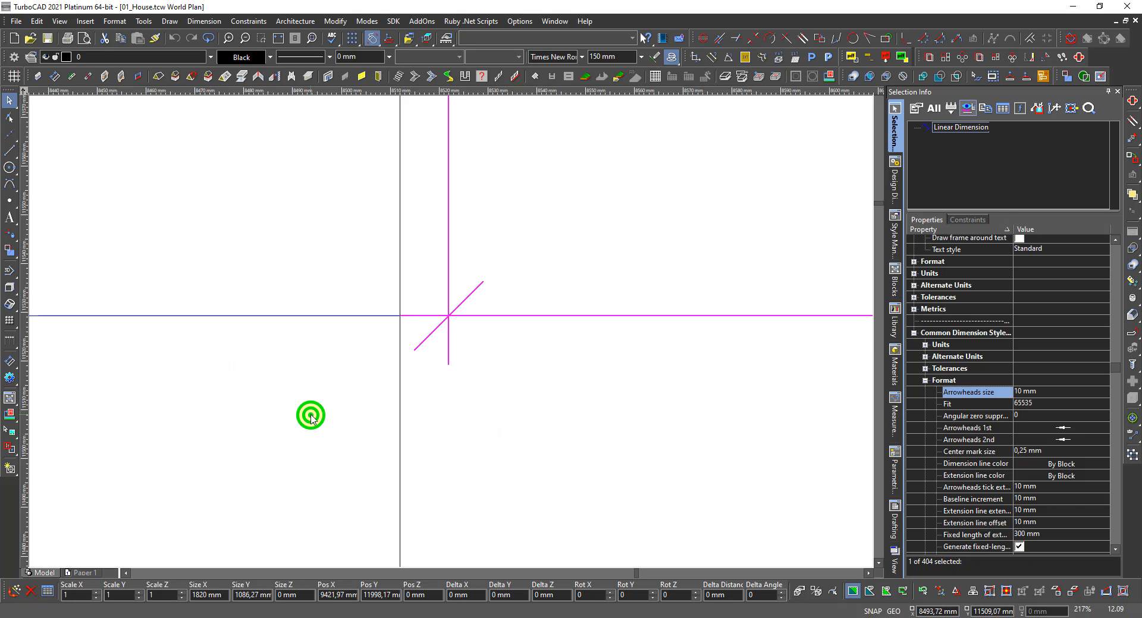
scroll(452, 332, "down", 10)
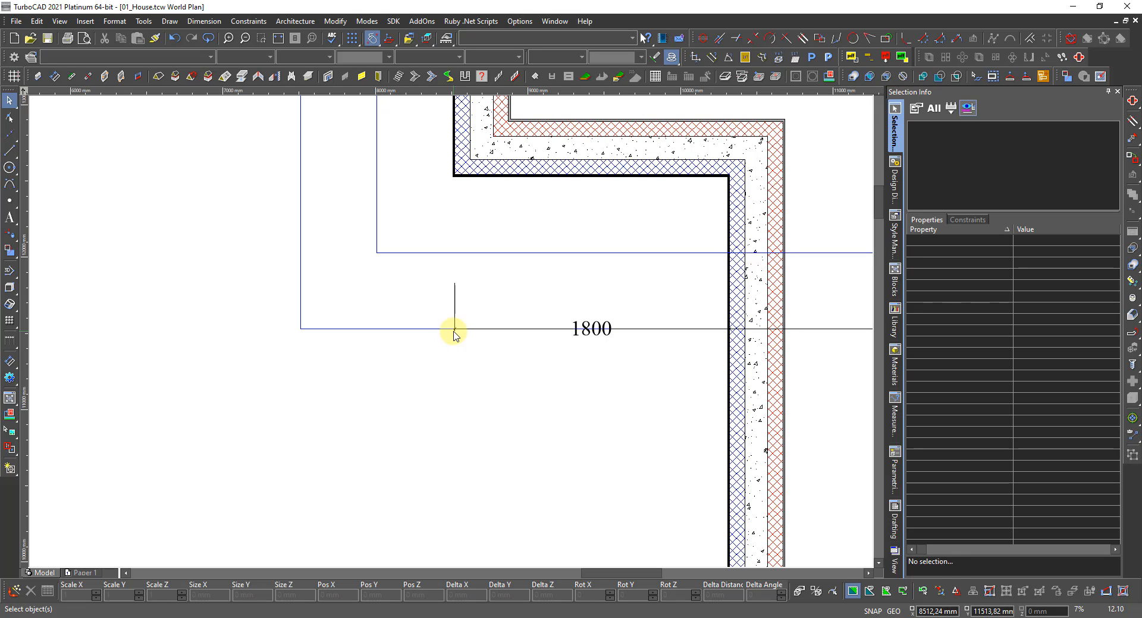
scroll(453, 333, "up", 2)
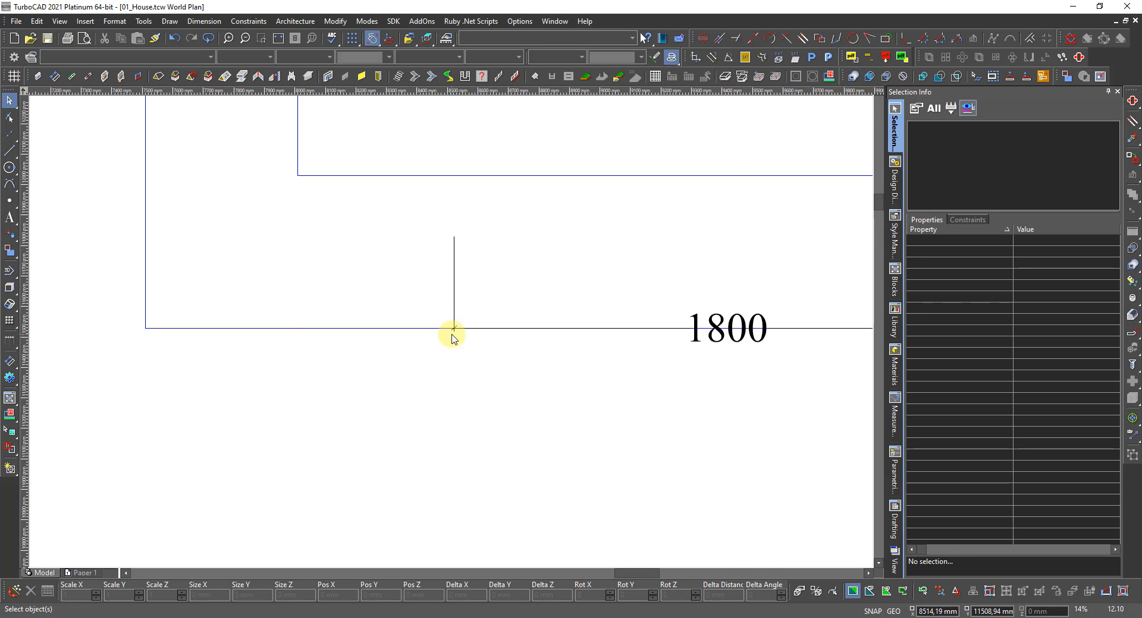
scroll(453, 334, "down", 6)
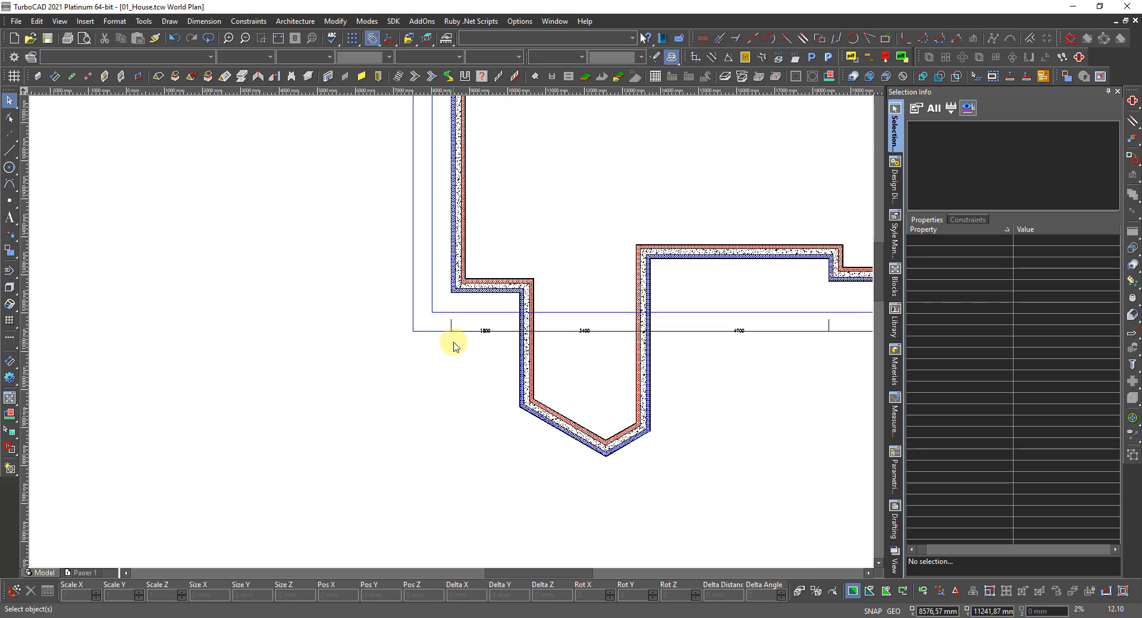
Reselect the 1800 dimension, set the common style's arrowhead size to 25 mm and inspect the tick at its start.
scroll(453, 344, "up", 6)
left_click(683, 260)
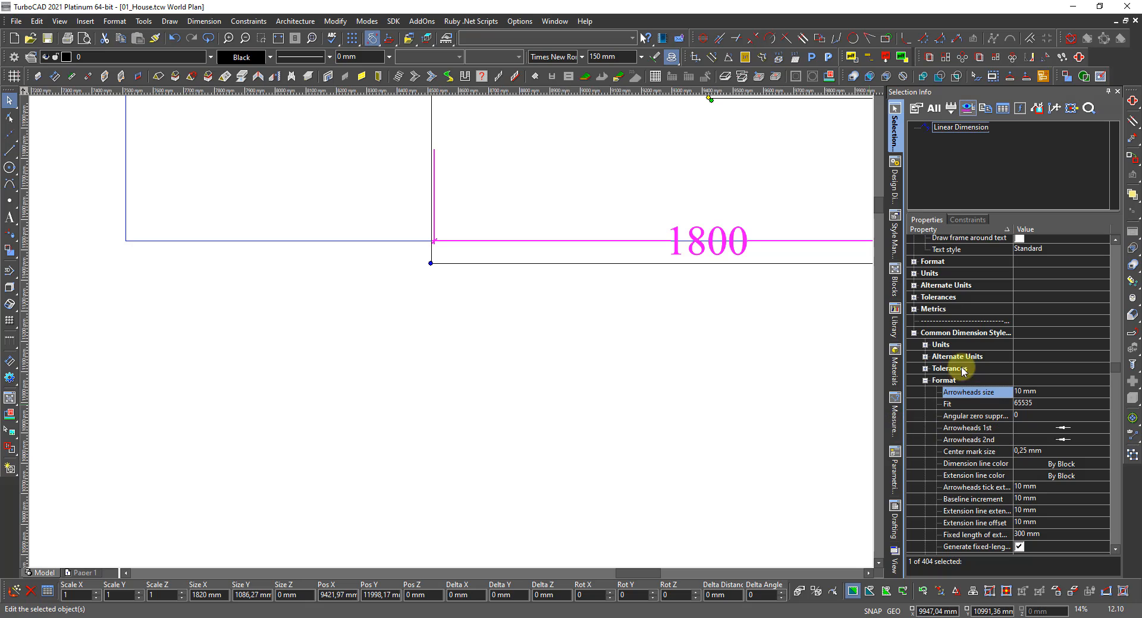
left_click(1051, 392)
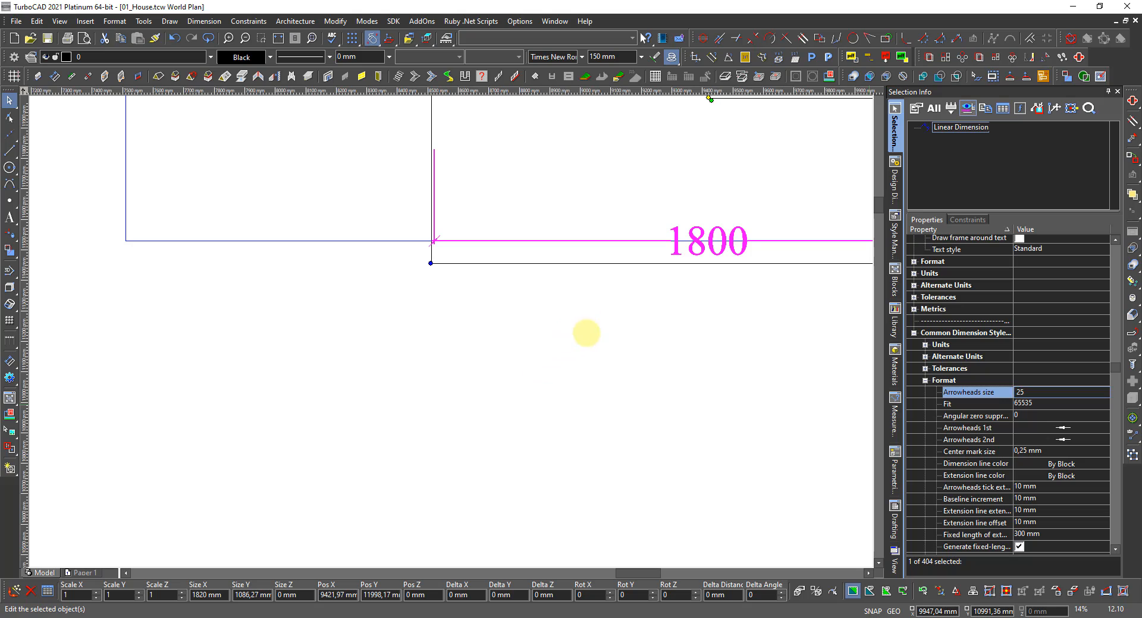
key("Return")
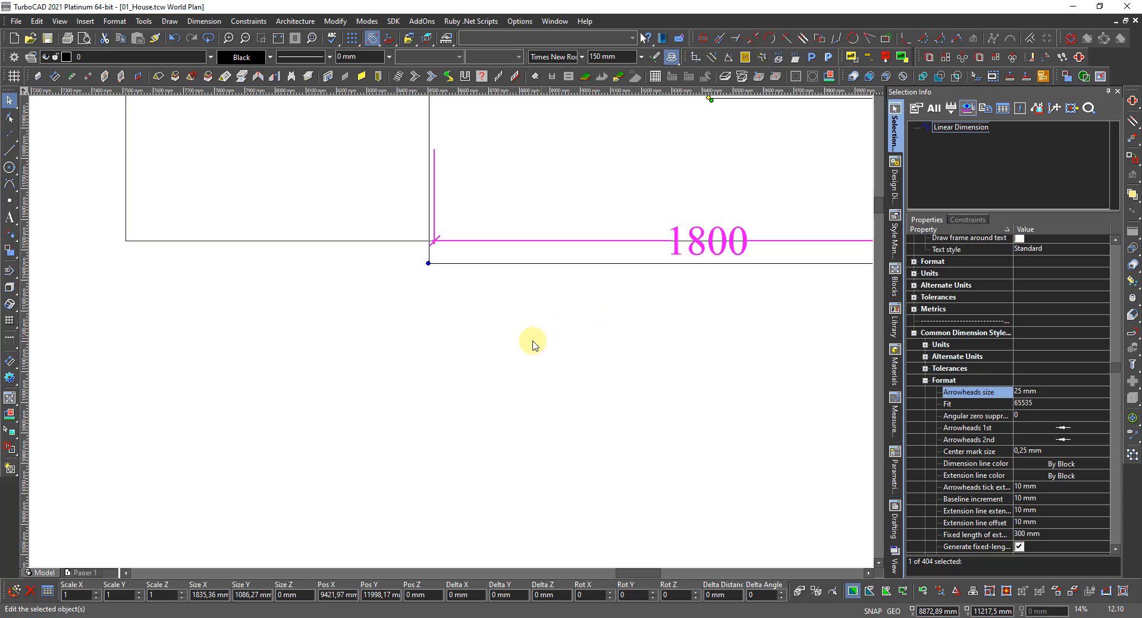
scroll(437, 237, "up", 5)
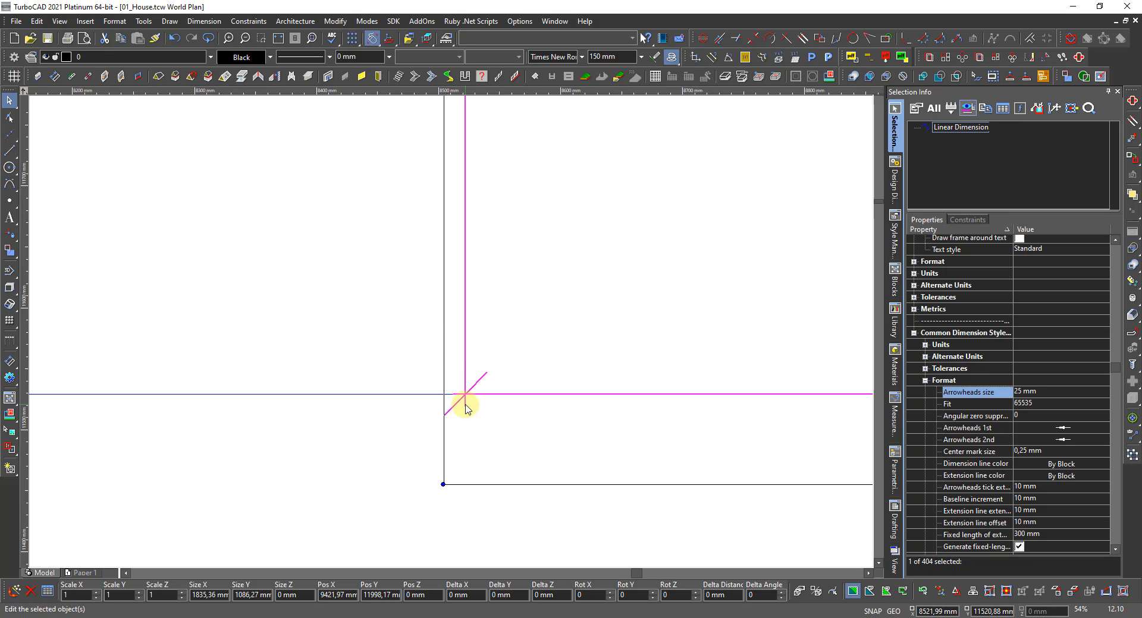
scroll(464, 393, "up", 3)
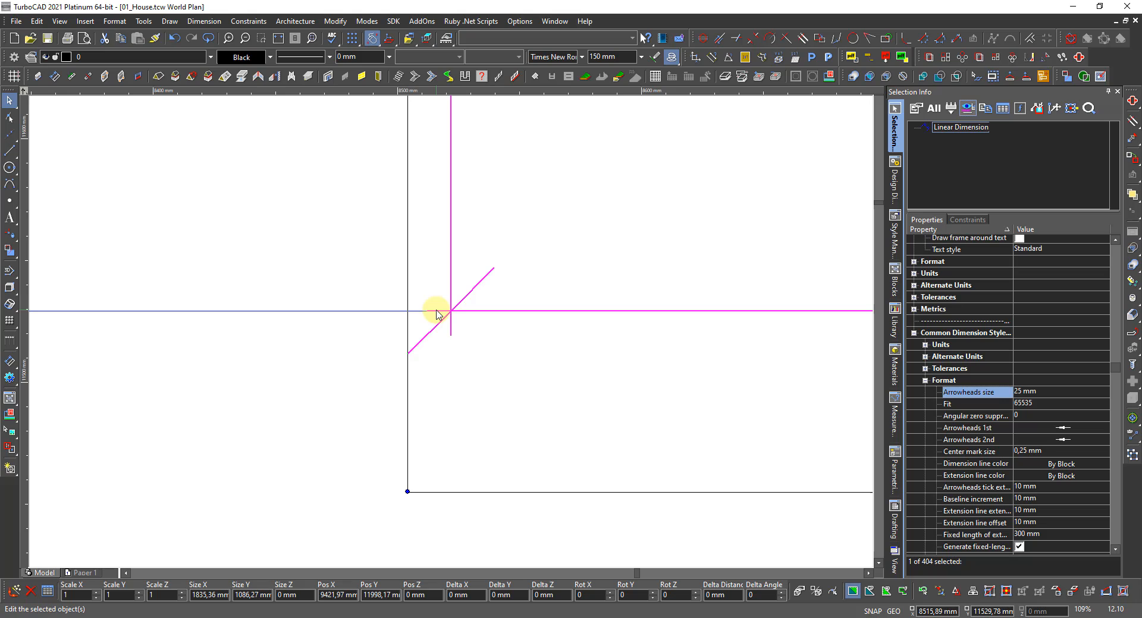
Switch to the Calculator and compute 25 ÷ 0,7, clear it, and compute 25 × 0,7.
type("25/")
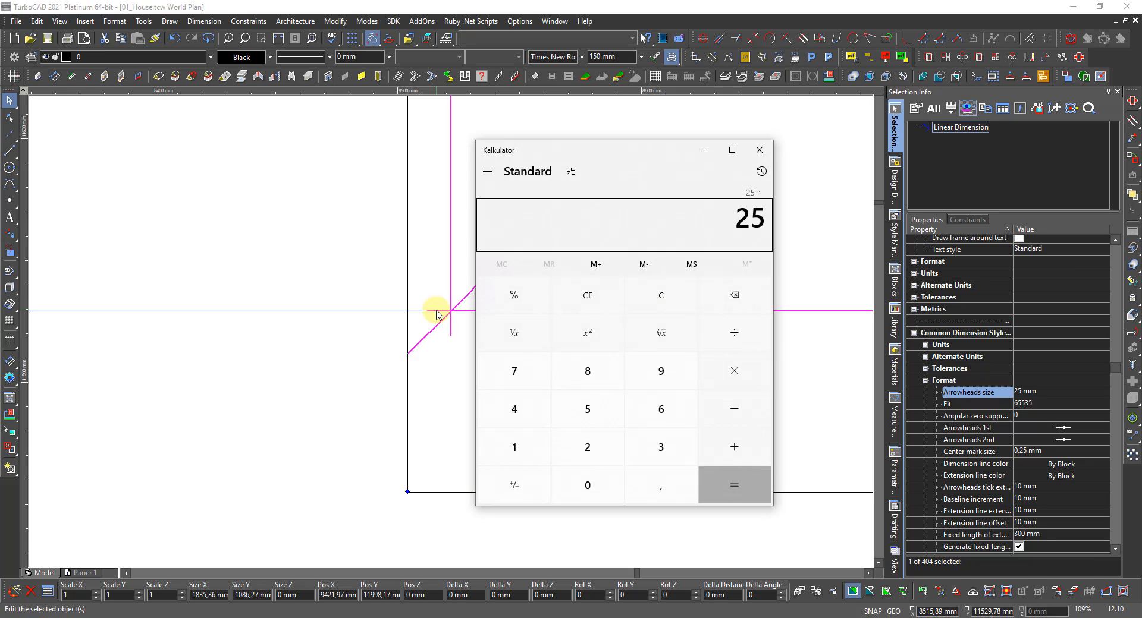
type(",7")
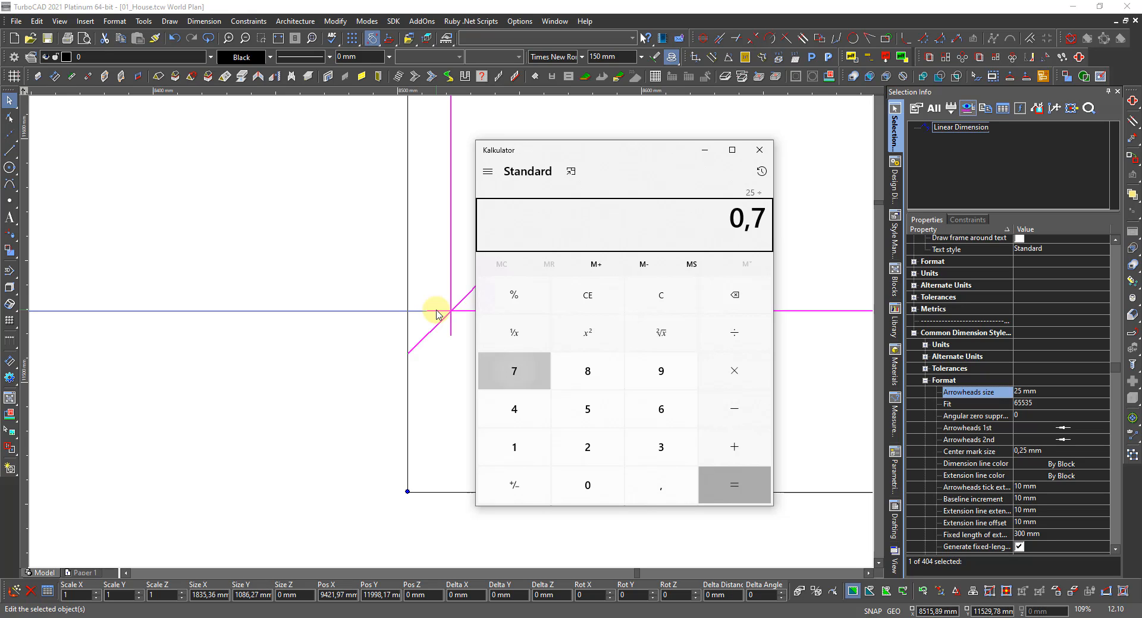
key("Return")
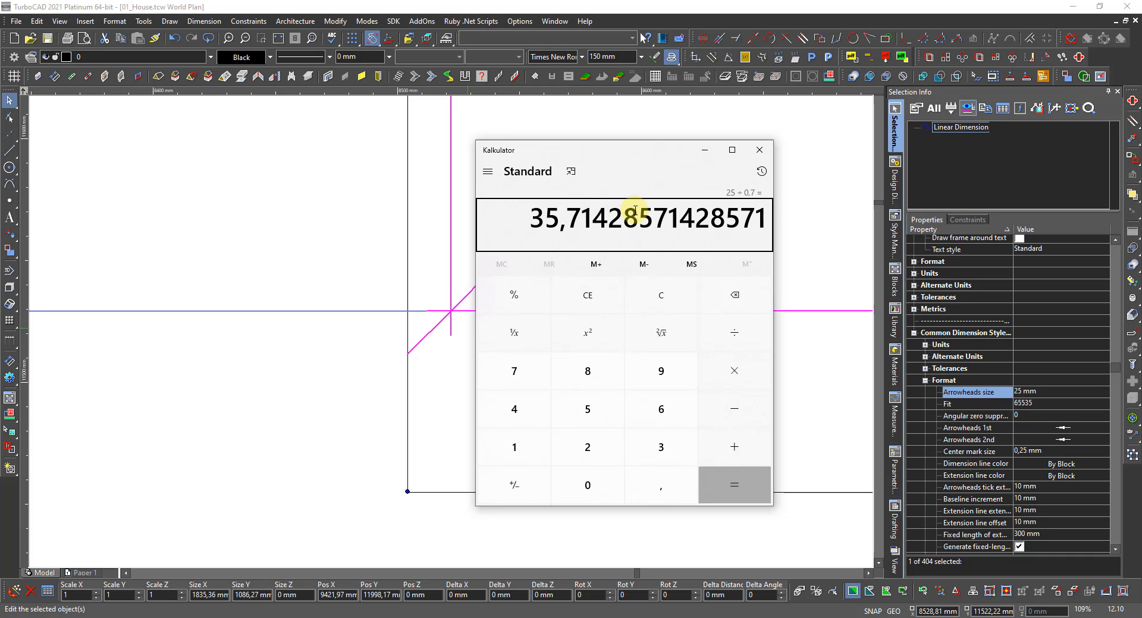
key("Escape")
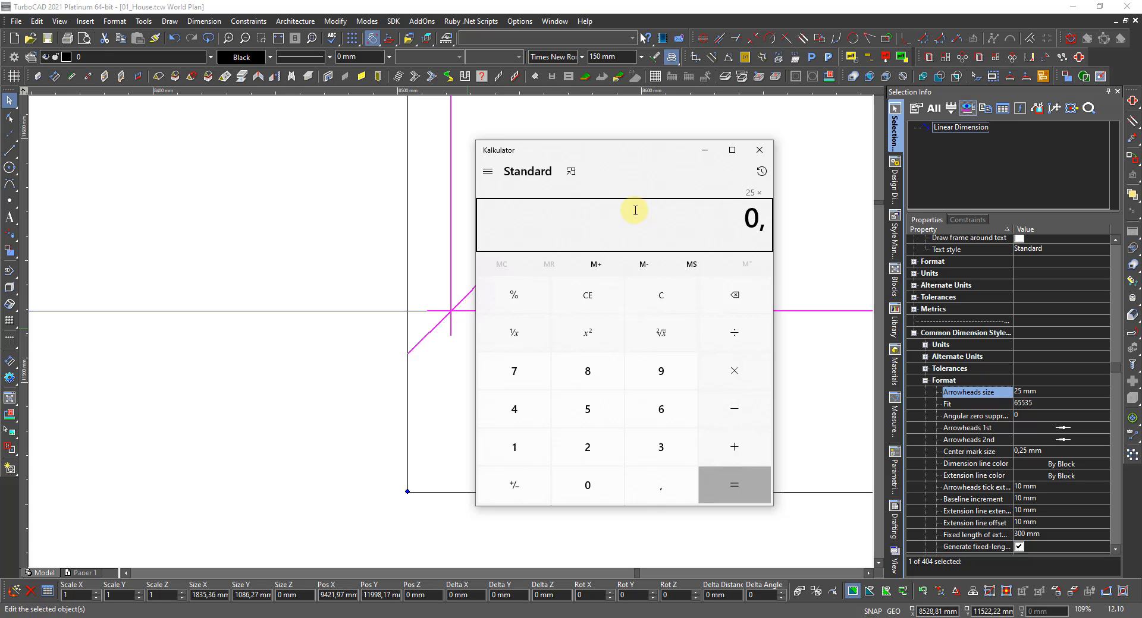
key("Return")
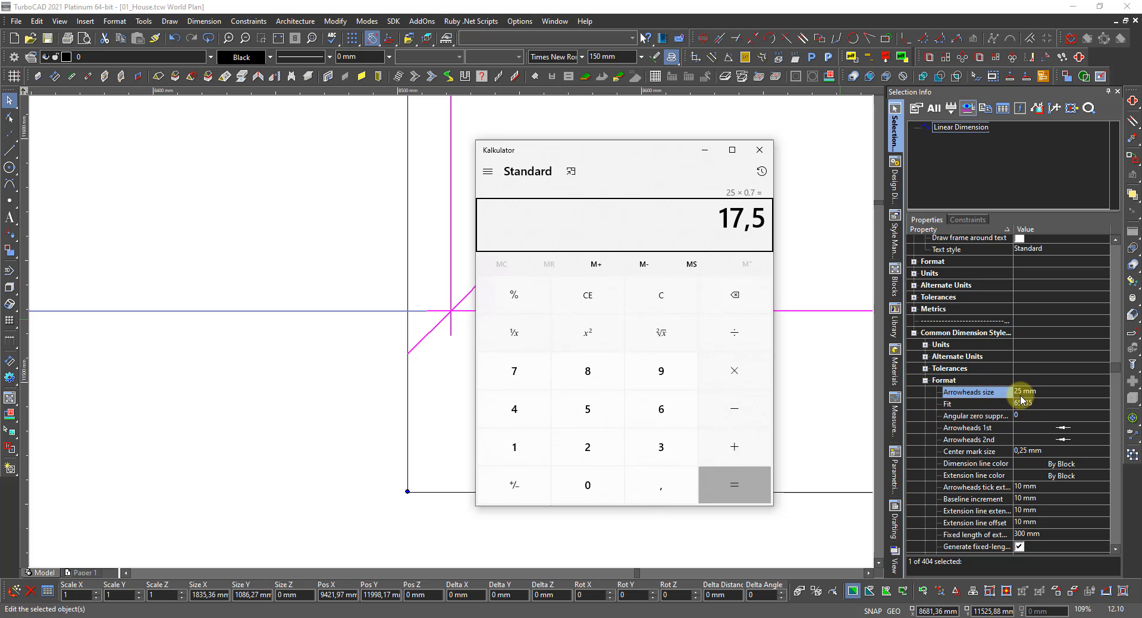
Set both the arrowhead tick extension and the extension line extension of the common style to 18 mm.
left_click(1027, 490)
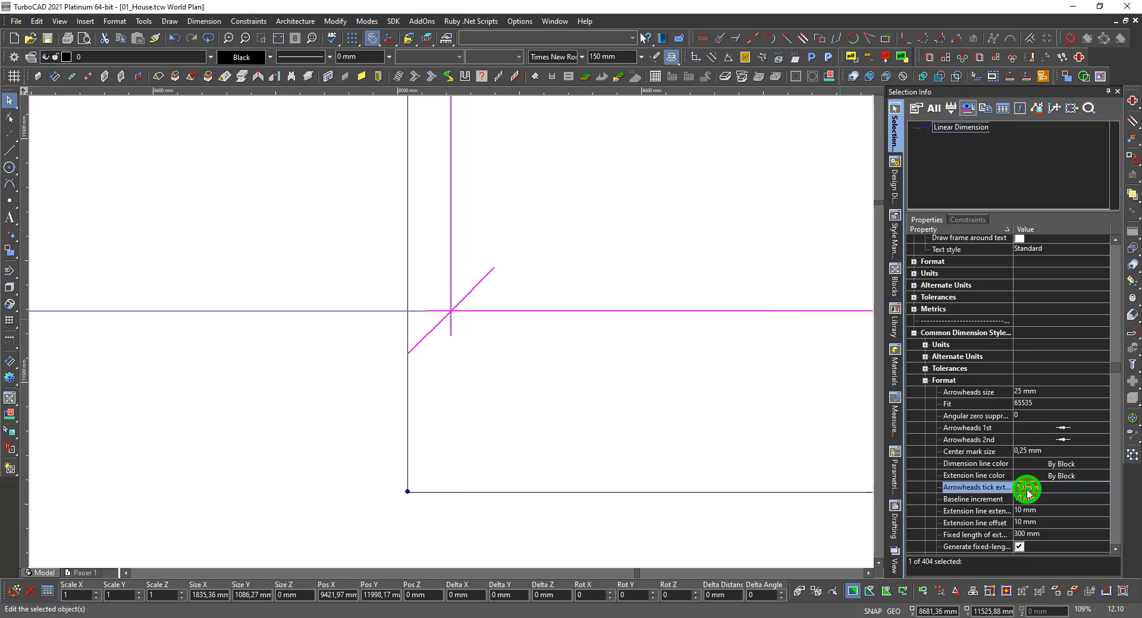
left_click_drag(1045, 487, 1008, 488)
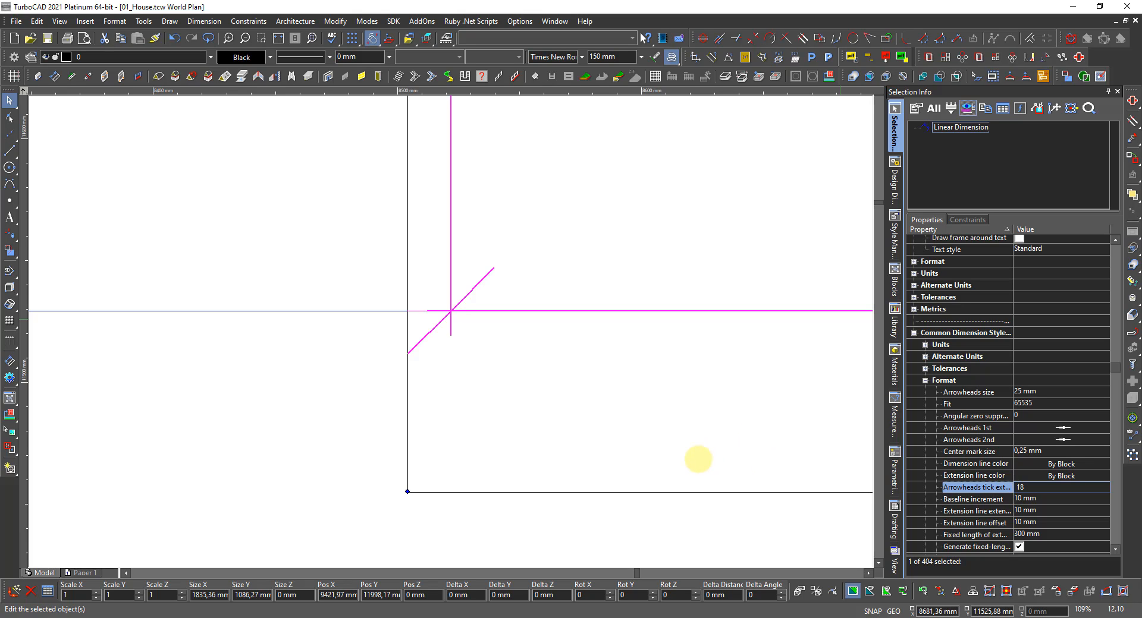
key("Return")
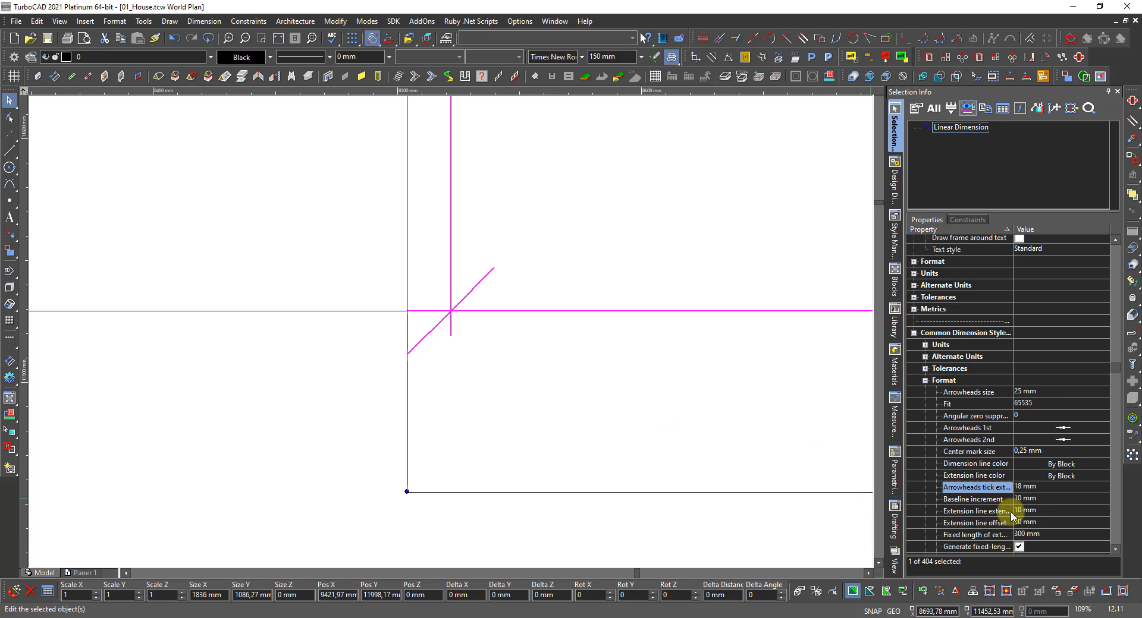
left_click(1033, 510)
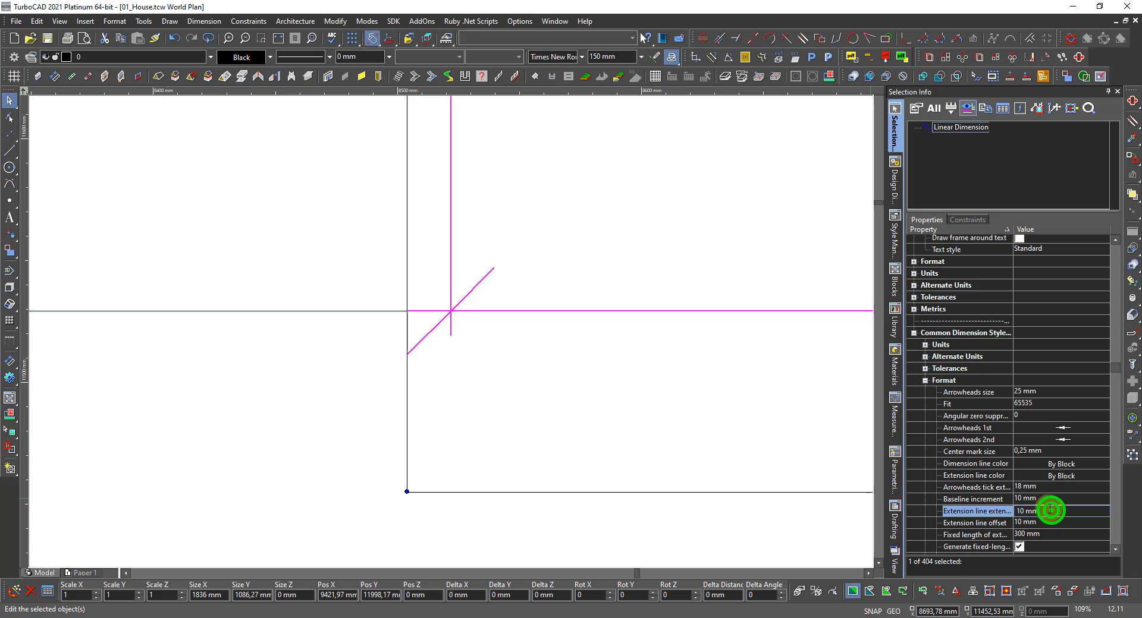
double_click(1050, 510)
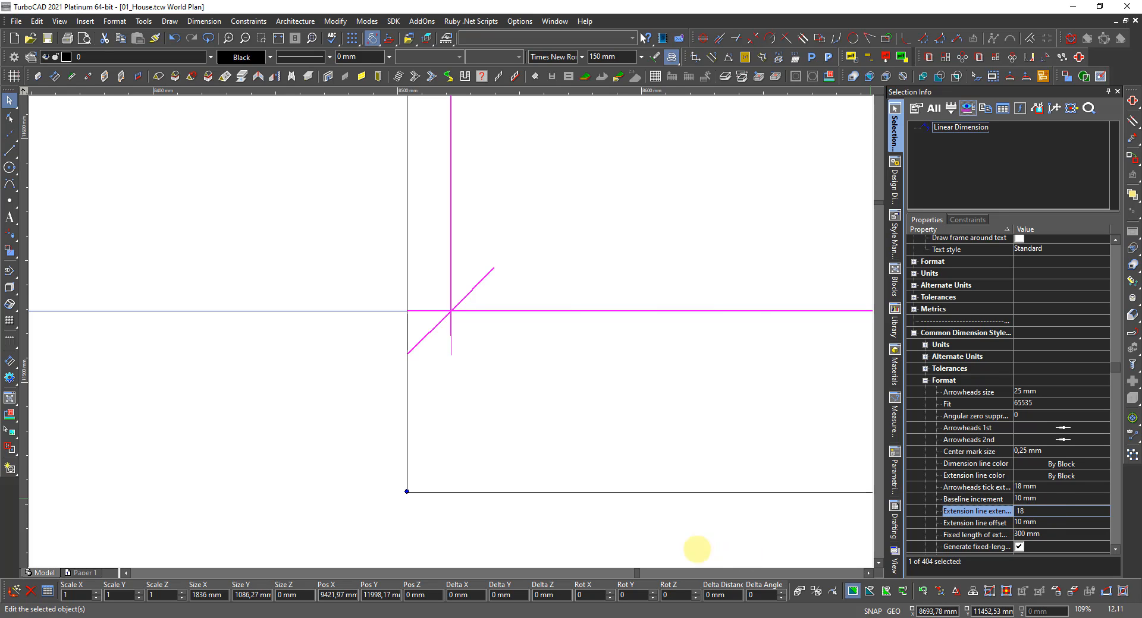
key("Return")
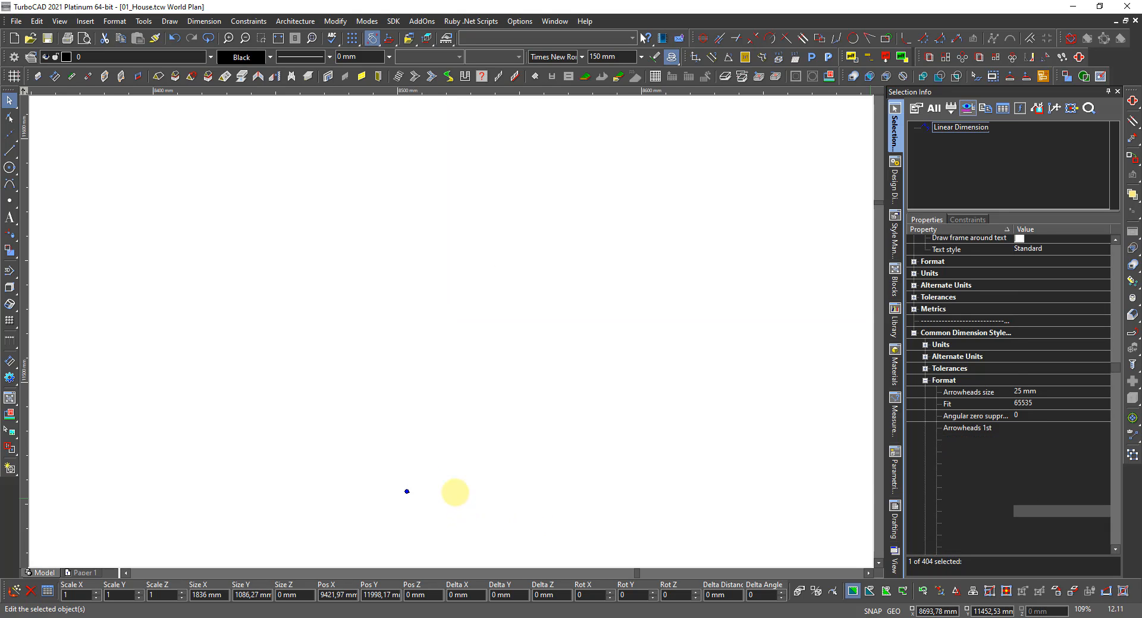
Deselect the dimension and examine the dimension chain below the foundation, both close up and across the whole plan.
left_click(250, 474)
scroll(458, 330, "down", 5)
scroll(458, 330, "down", 3)
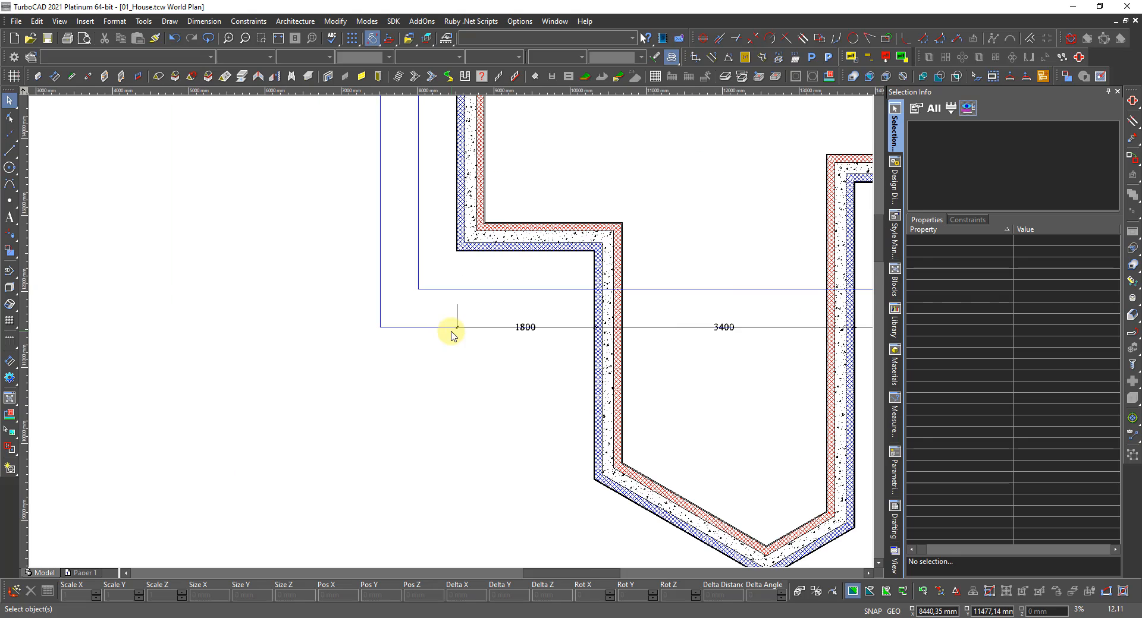
scroll(454, 331, "up", 2)
scroll(473, 345, "down", 2)
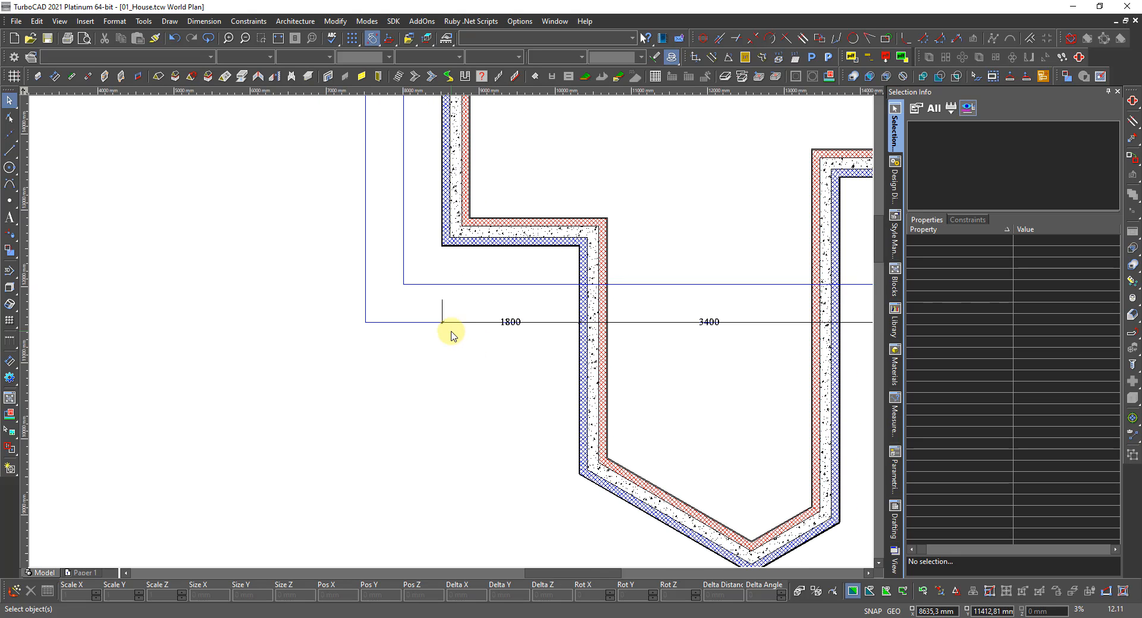
scroll(452, 334, "down", 2)
scroll(469, 291, "down", 2)
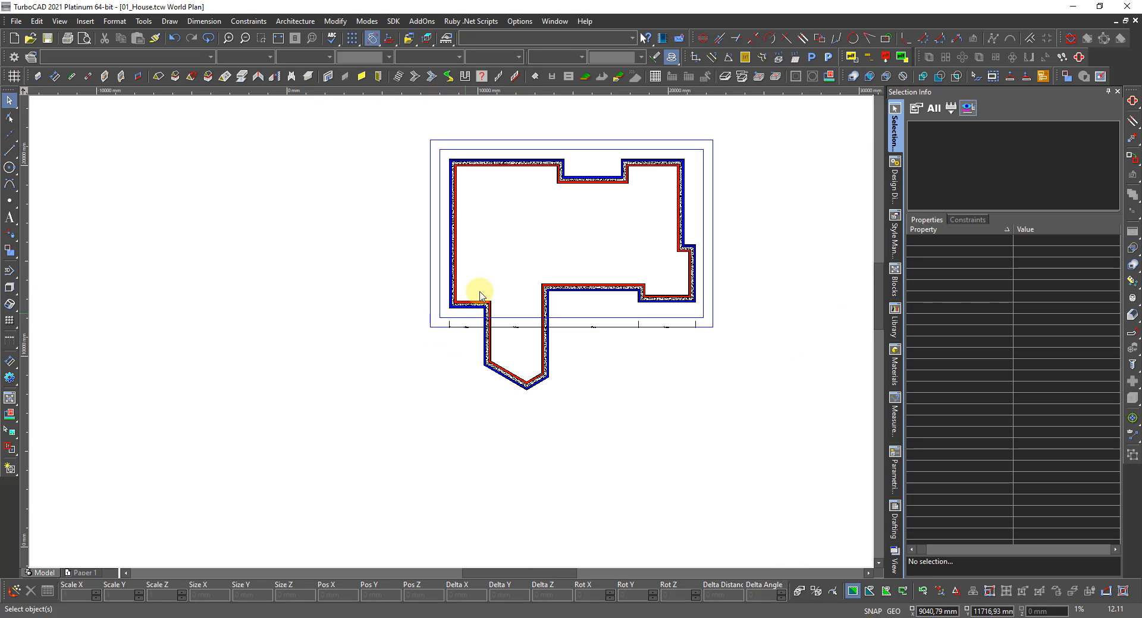
scroll(492, 262, "up", 2)
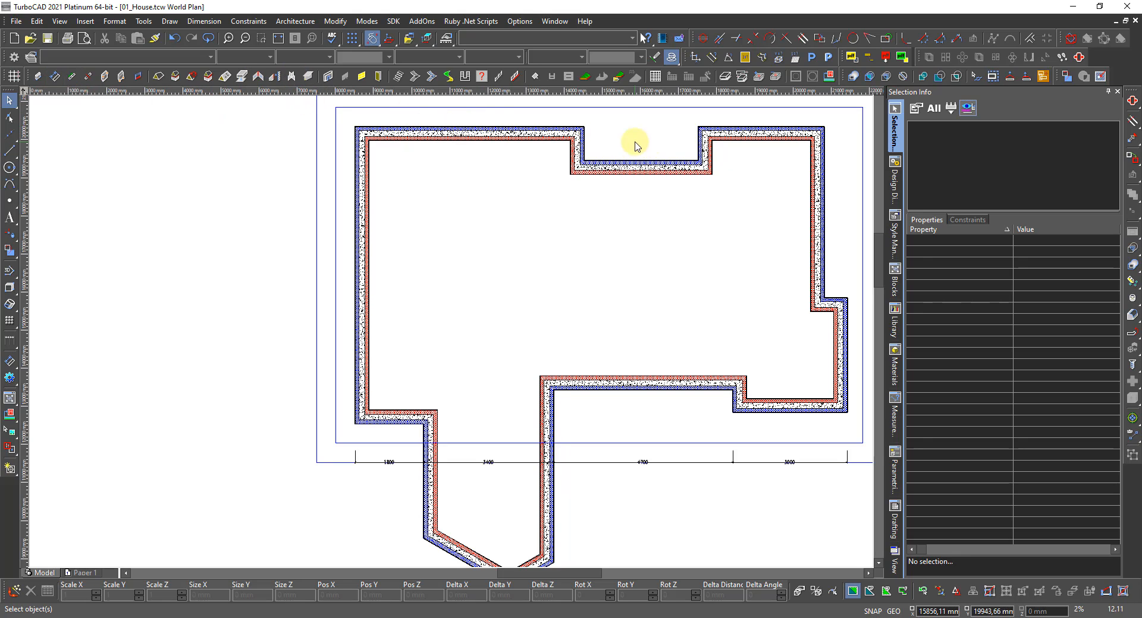
Review the Standard style among the drawing's dimension styles in the Style Manager.
left_click(896, 239)
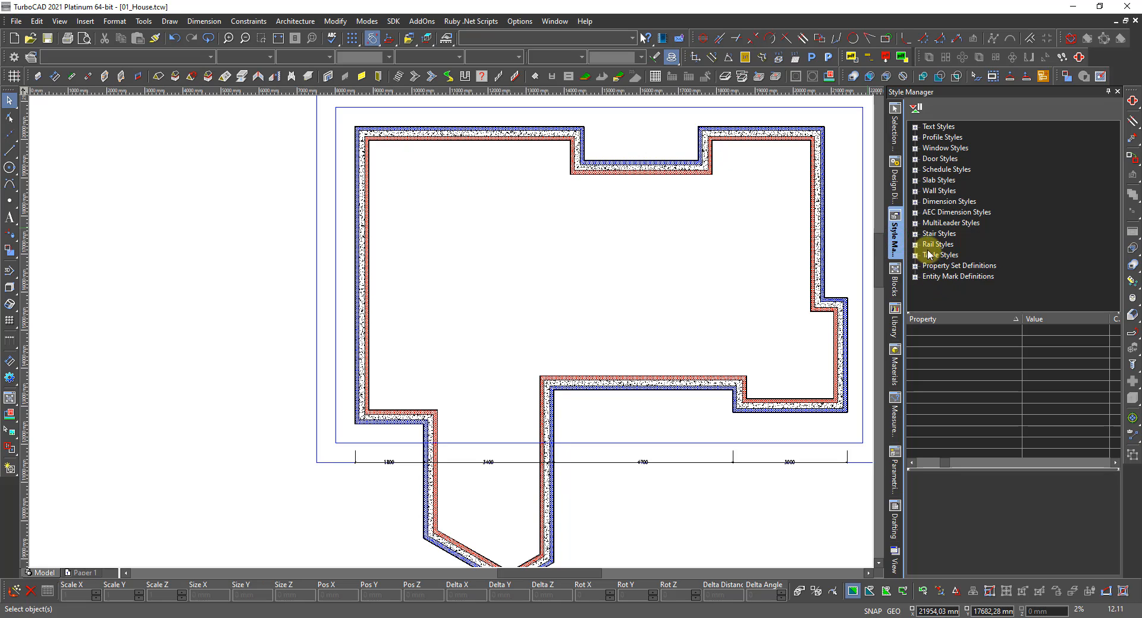
left_click(915, 203)
left_click(947, 213)
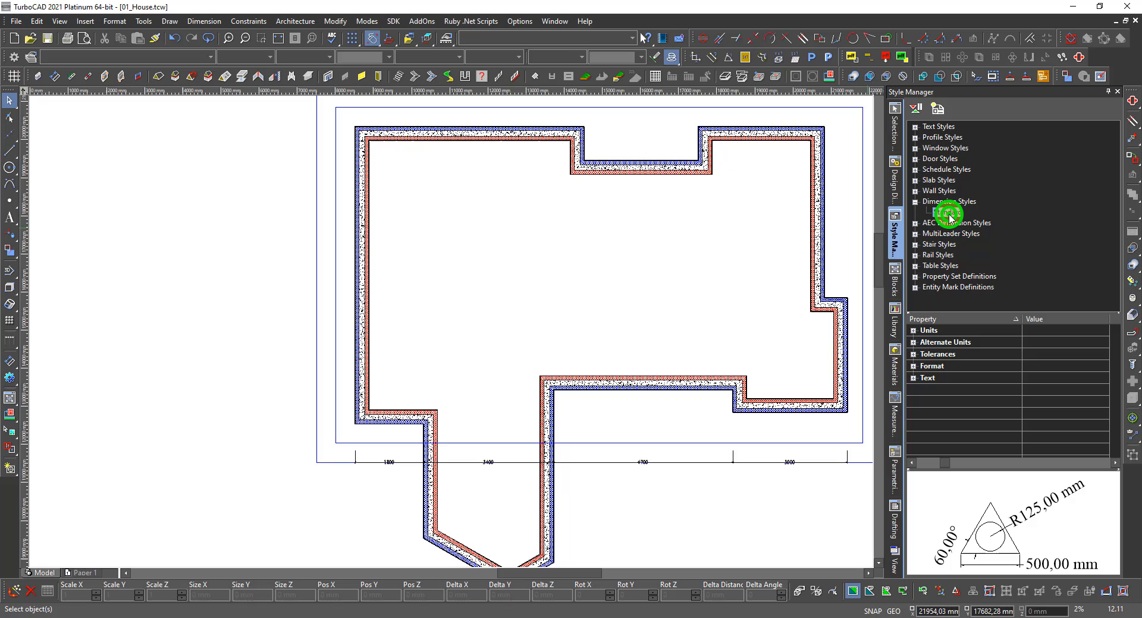
Set the Chain 1 offset of the Standard AEC dimension style to 200 mm.
left_click(915, 223)
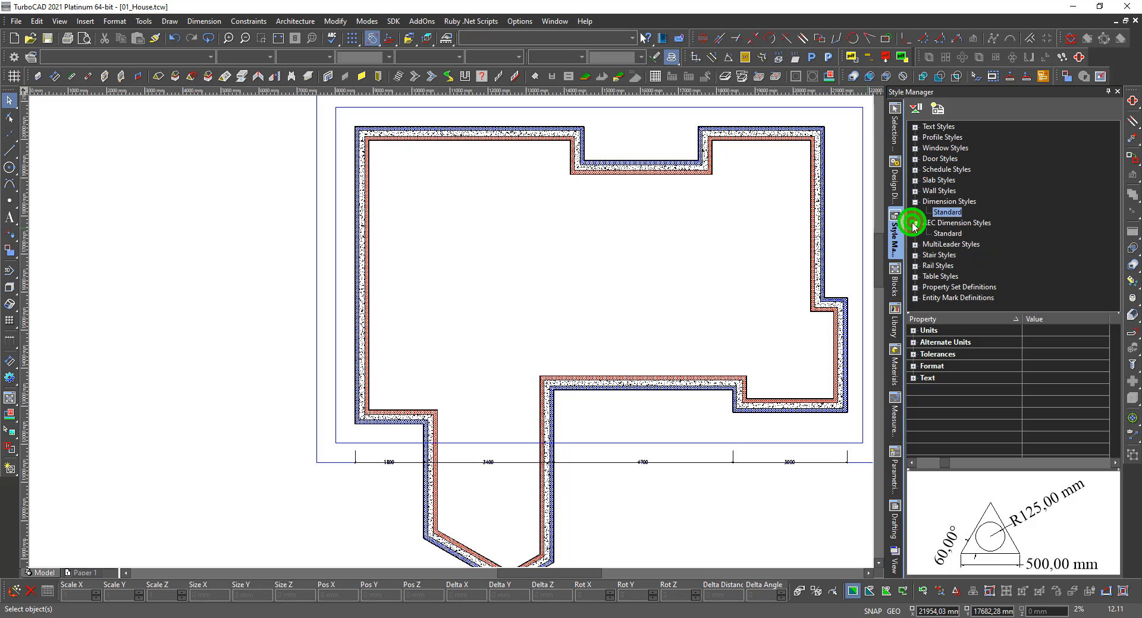
left_click(944, 235)
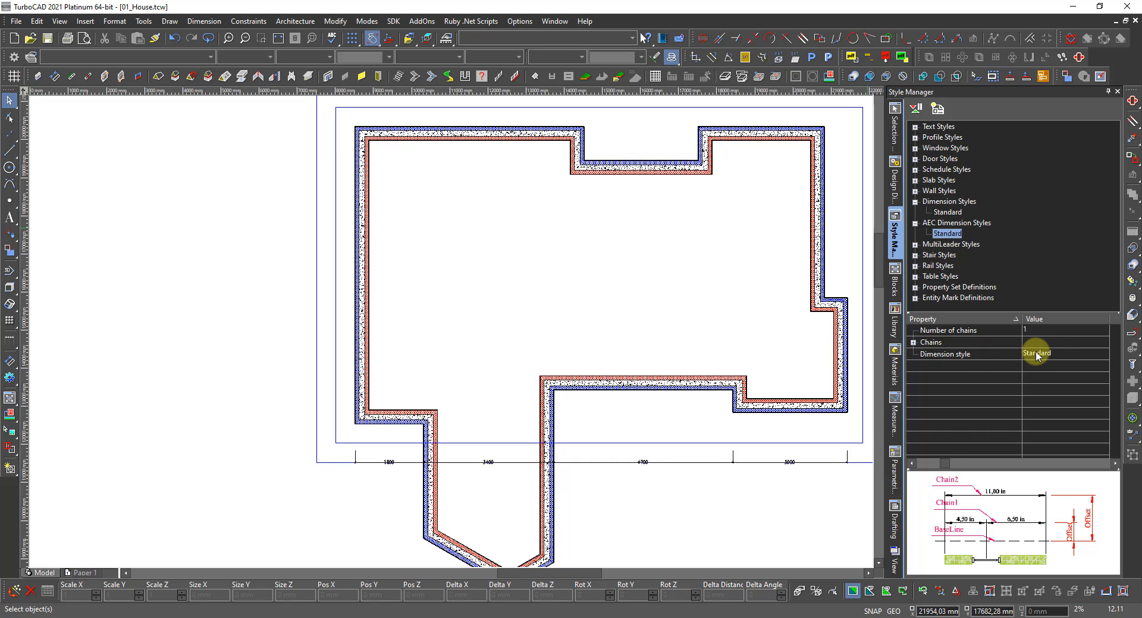
left_click(911, 341)
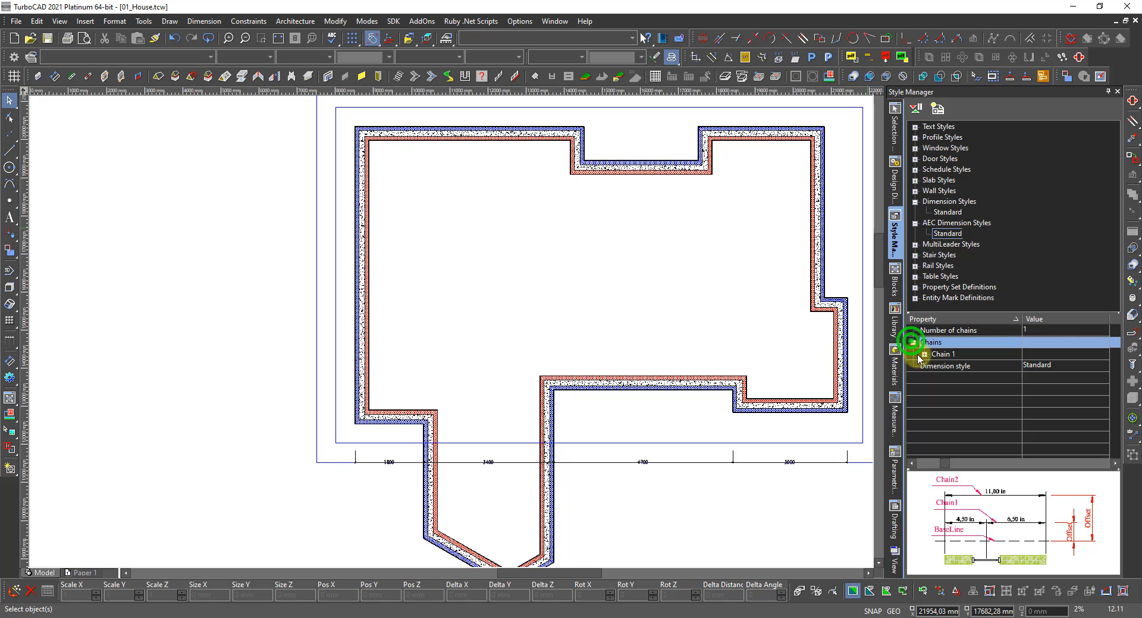
left_click(925, 355)
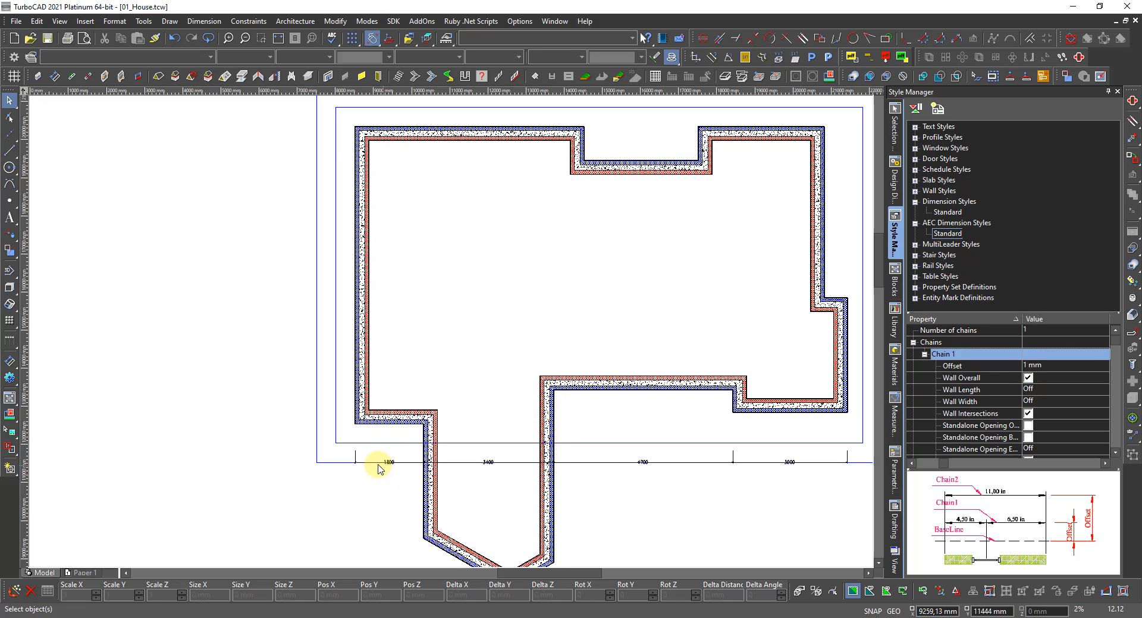
left_click(1026, 366)
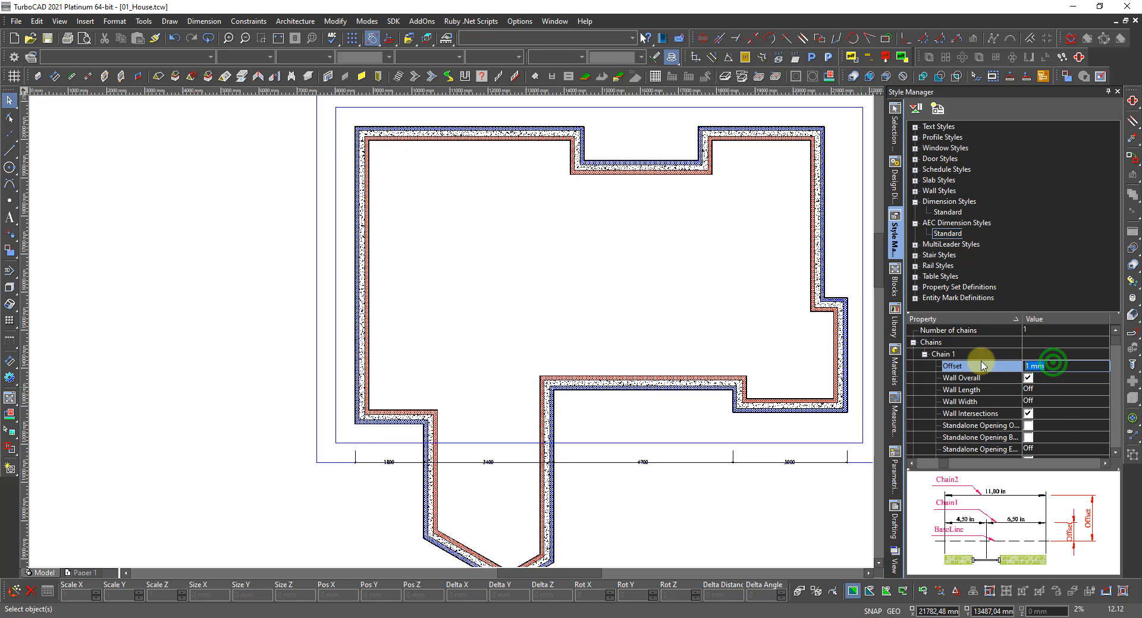
type("200")
key("Return")
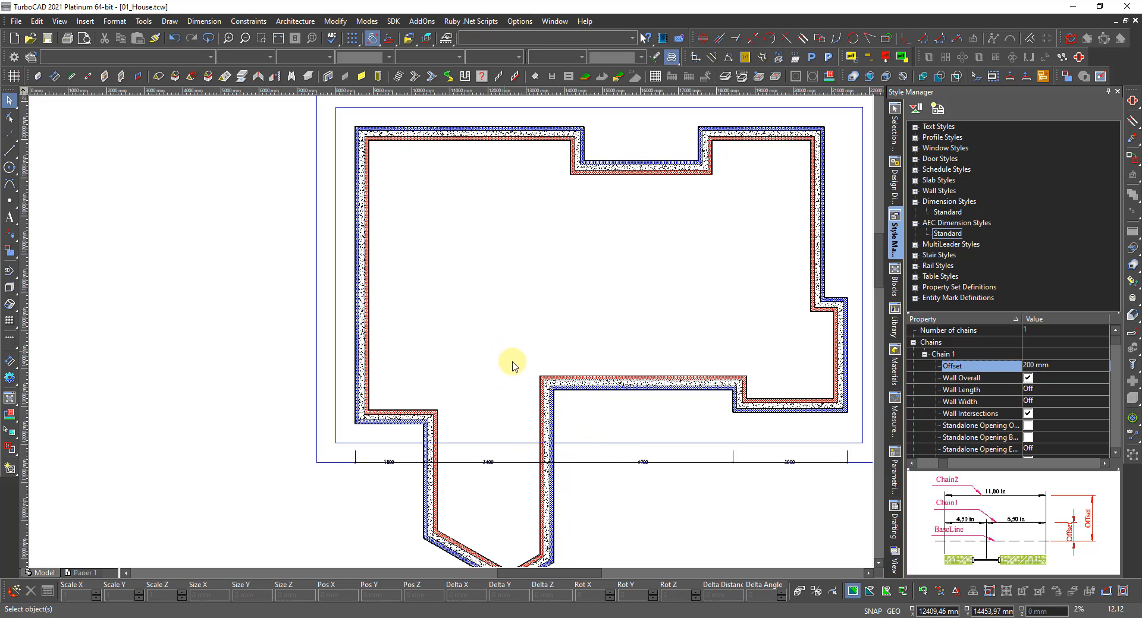
Add an AEC wall dimension across the three upper horizontal foundation walls, placing its dimension line on the inner guide above them.
scroll(436, 273, "down", 2)
scroll(441, 262, "up", 2)
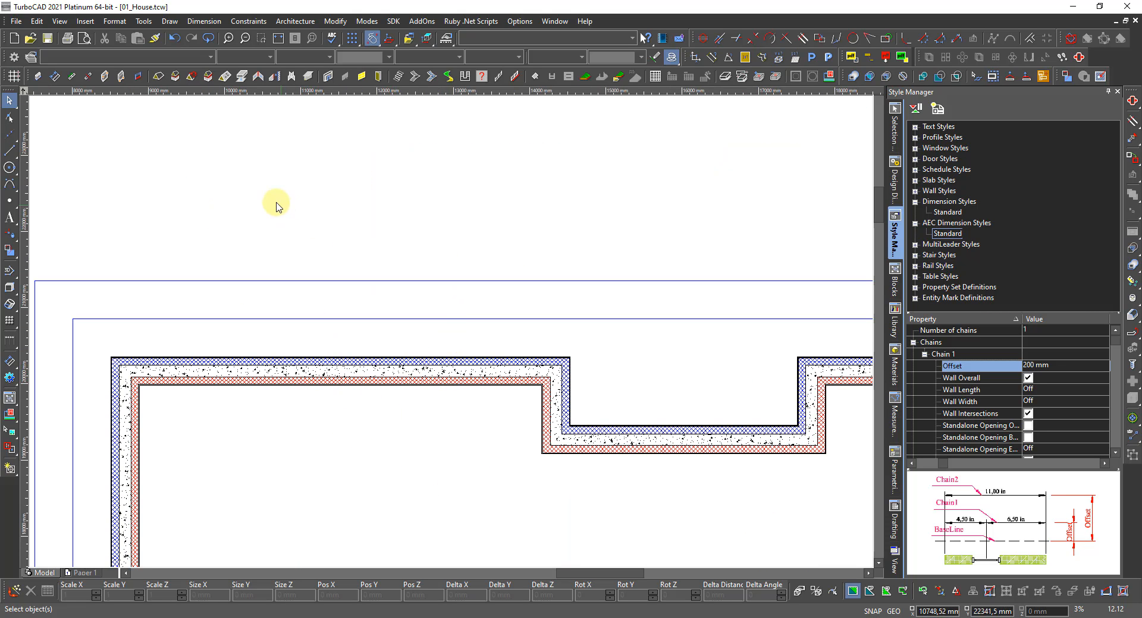
left_click(55, 77)
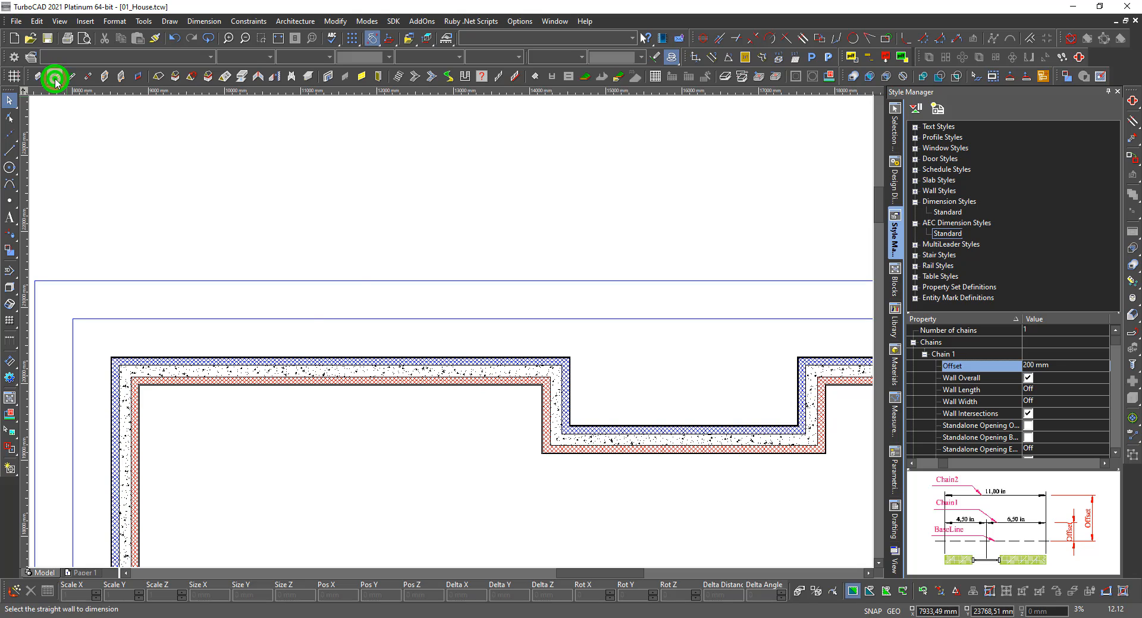
left_click(67, 592)
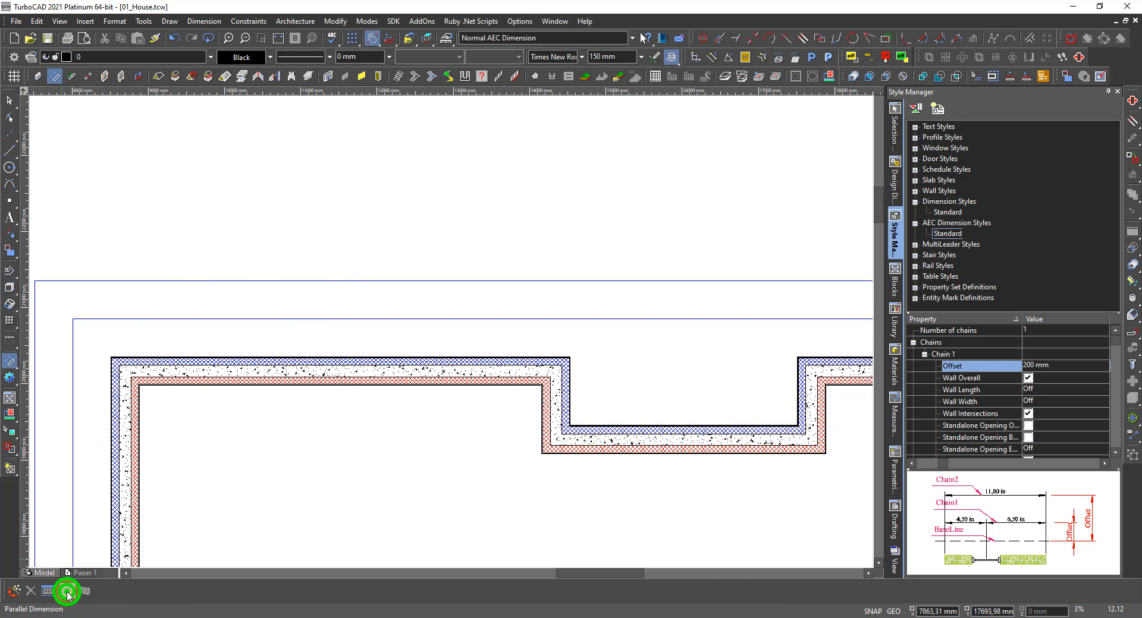
left_click(347, 371)
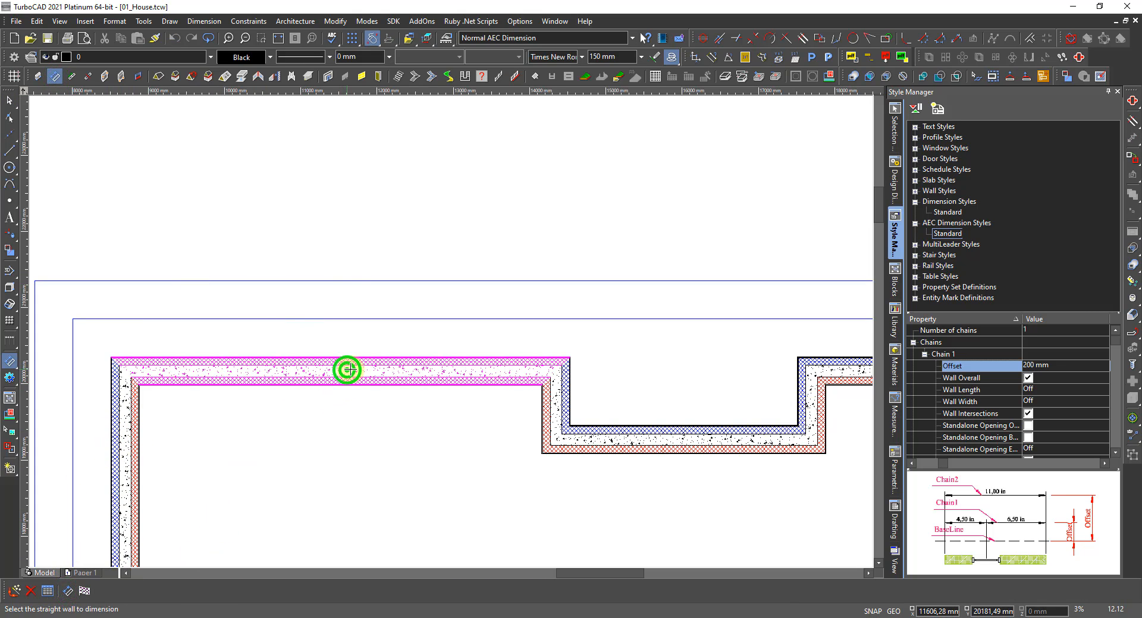
left_click(639, 437)
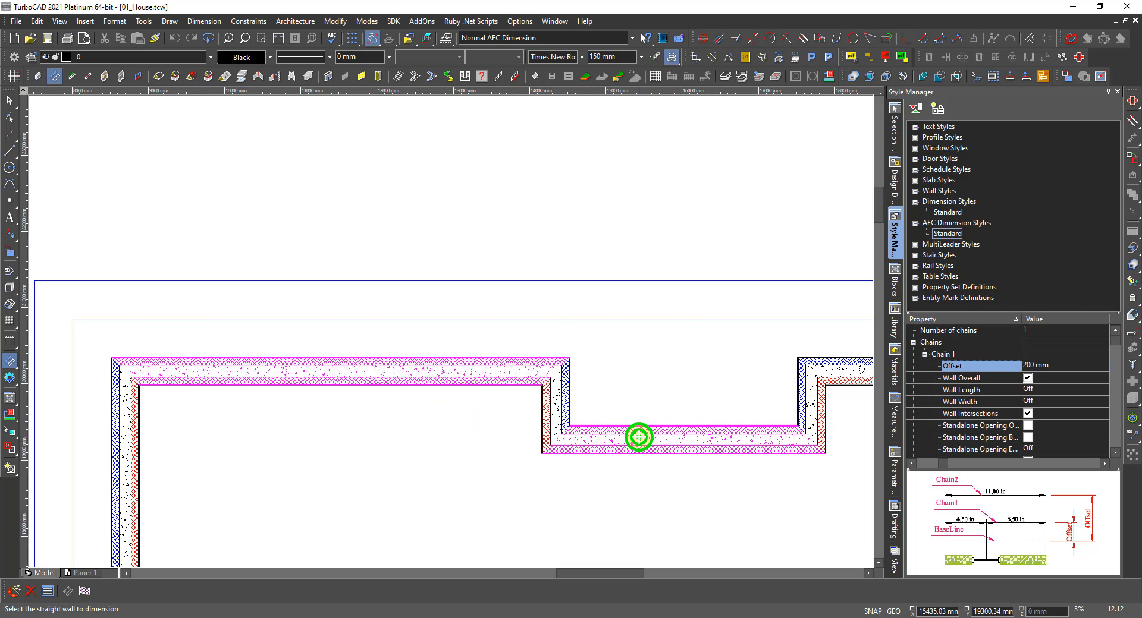
scroll(640, 428, "down", 2)
scroll(579, 292, "up", 2)
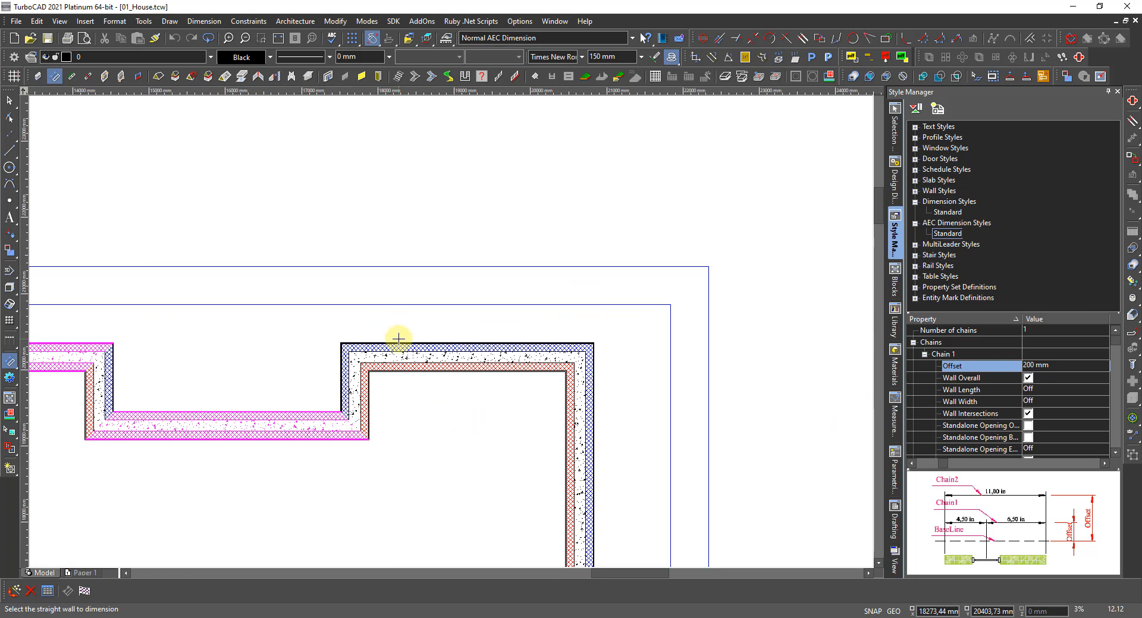
right_click(349, 322)
left_click(393, 411)
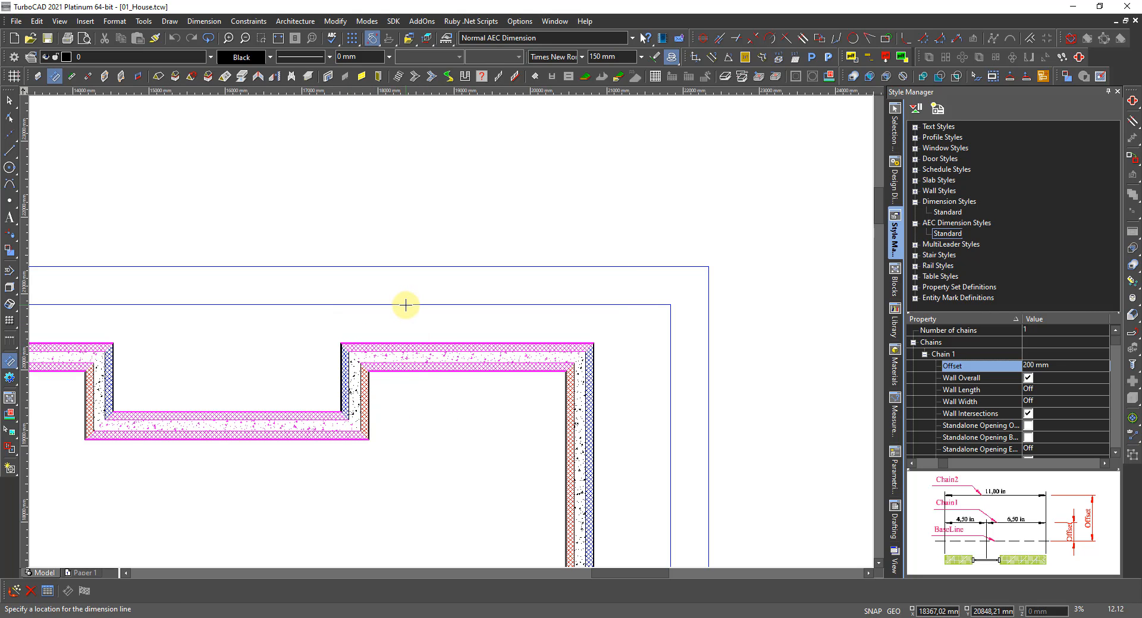
left_click(405, 305)
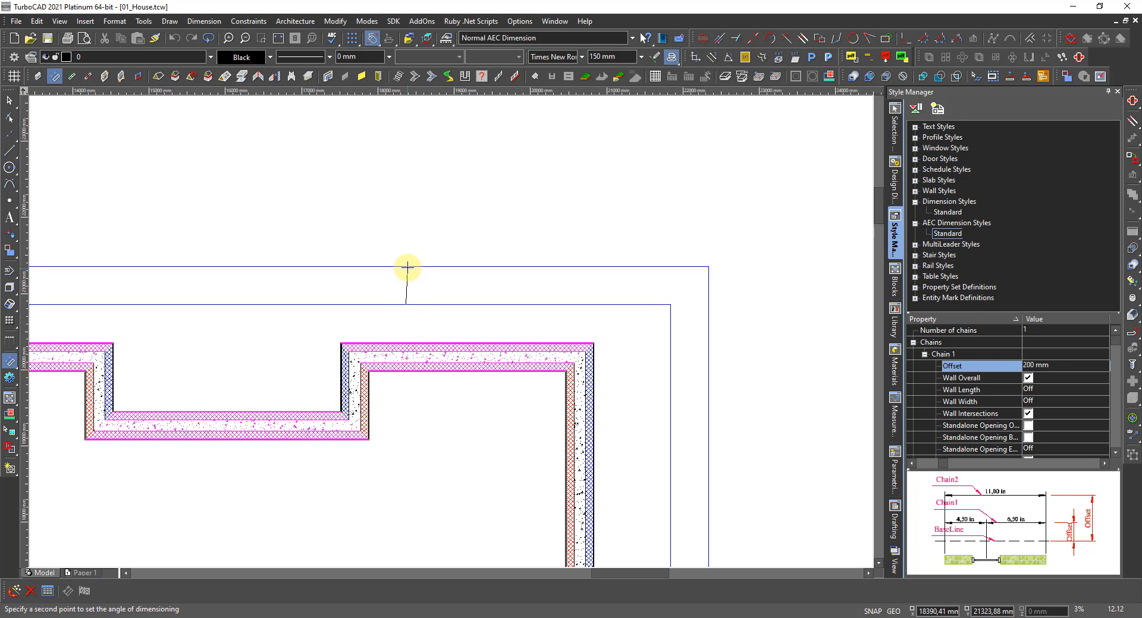
left_click(406, 268)
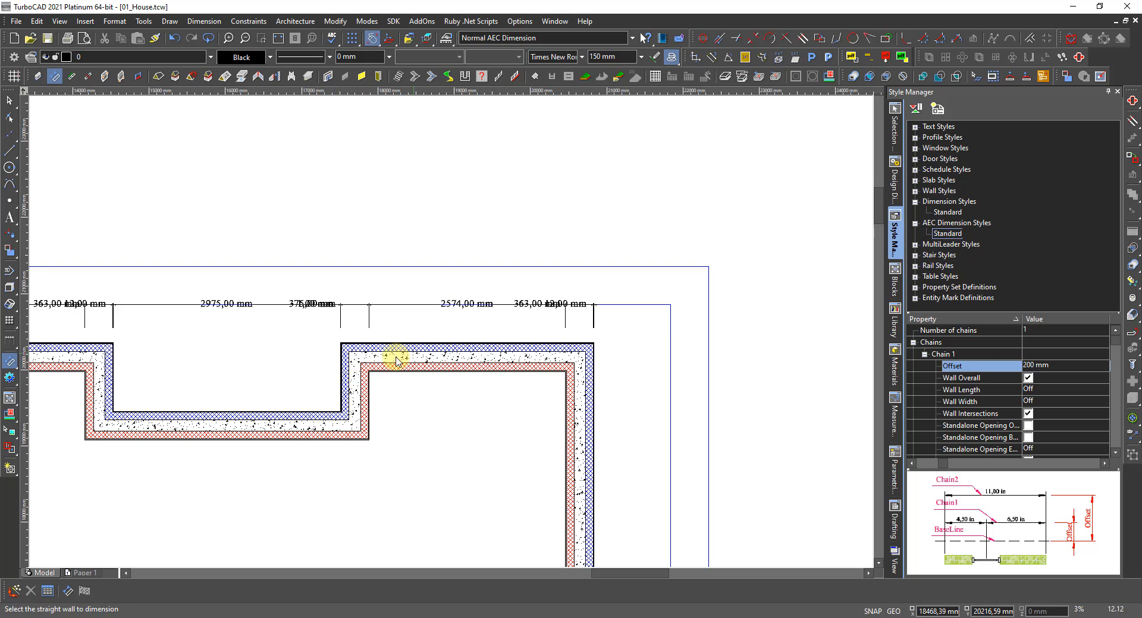
key("Escape")
Try Chain 1 without Wall Intersections, toggle the first Standalone Opening option on and off, and restore Wall Intersections.
scroll(448, 311, "up", 2)
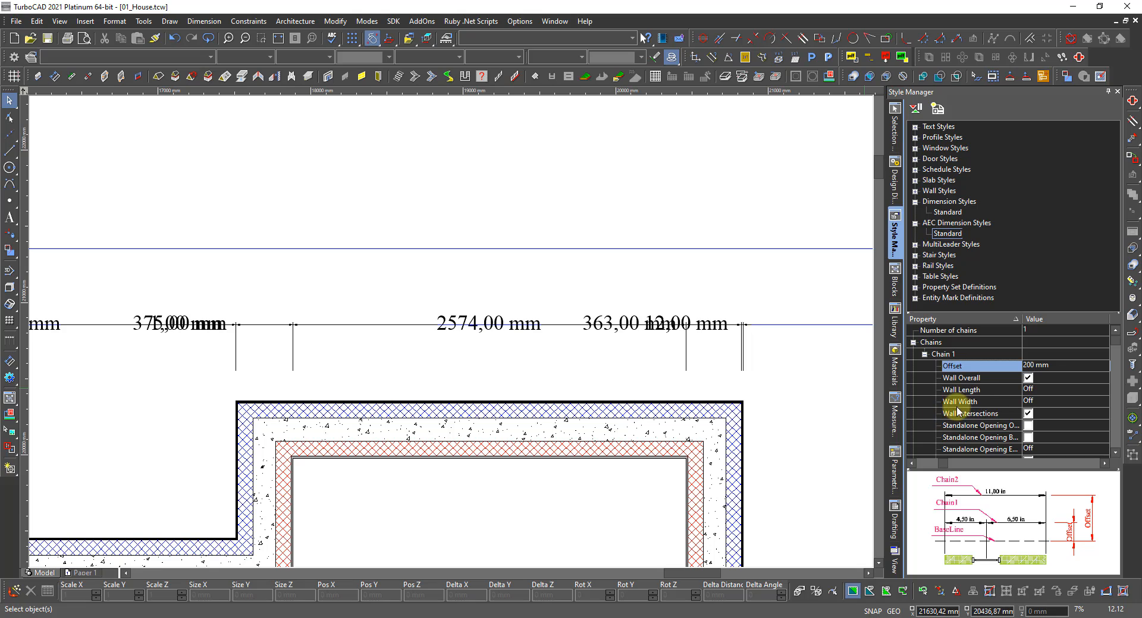
left_click(1027, 413)
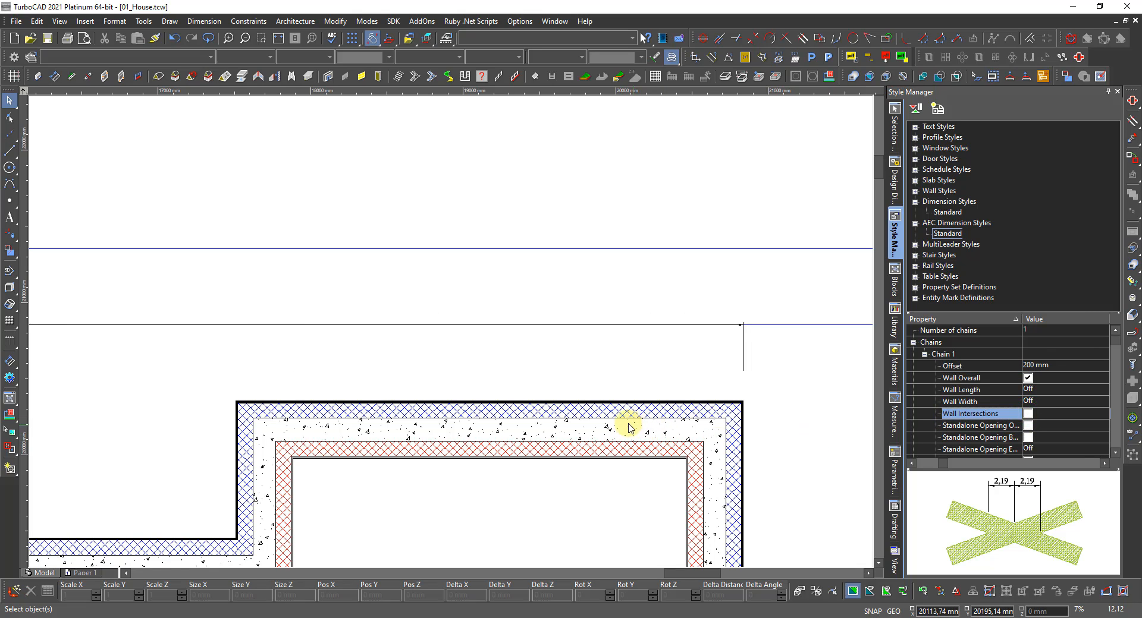
scroll(404, 330, "down", 3)
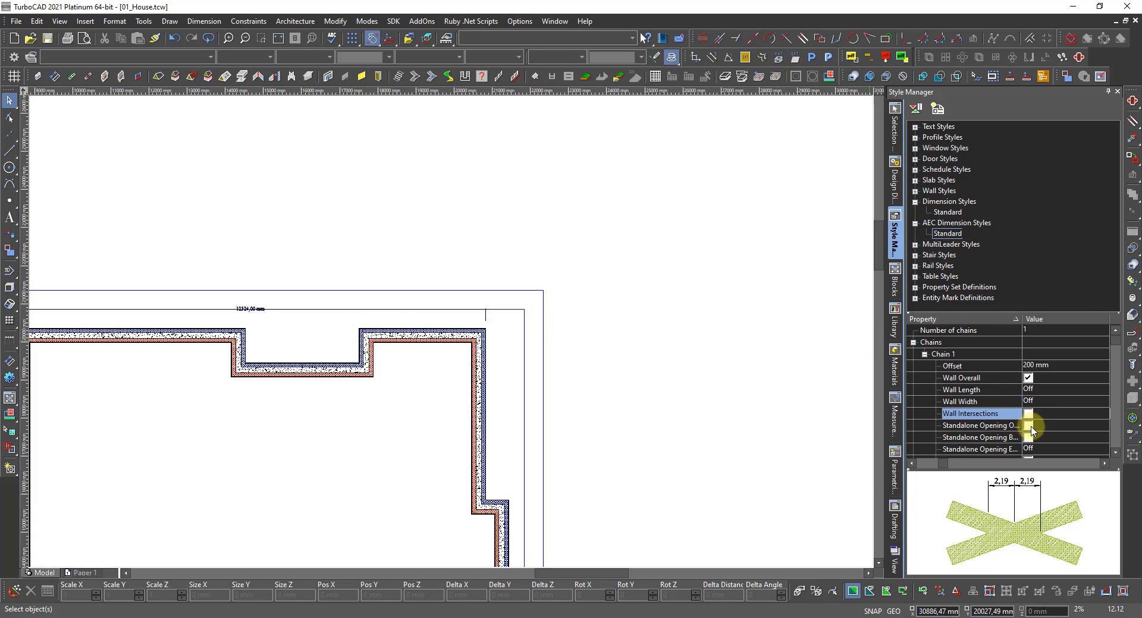
left_click(1029, 428)
left_click(1029, 427)
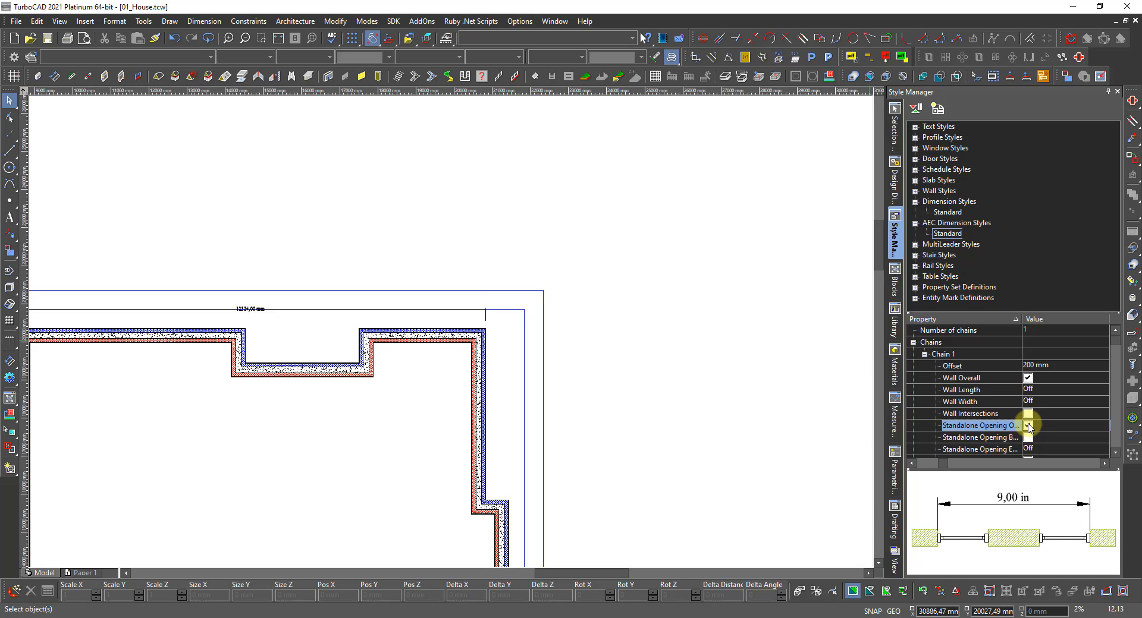
left_click(1028, 414)
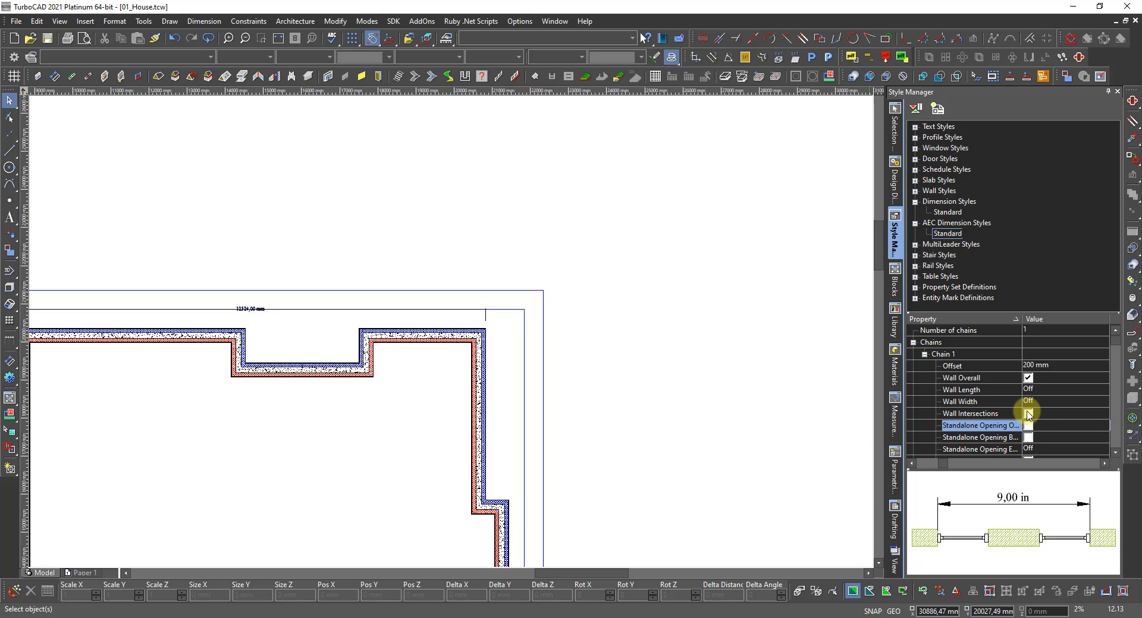
left_click(1028, 414)
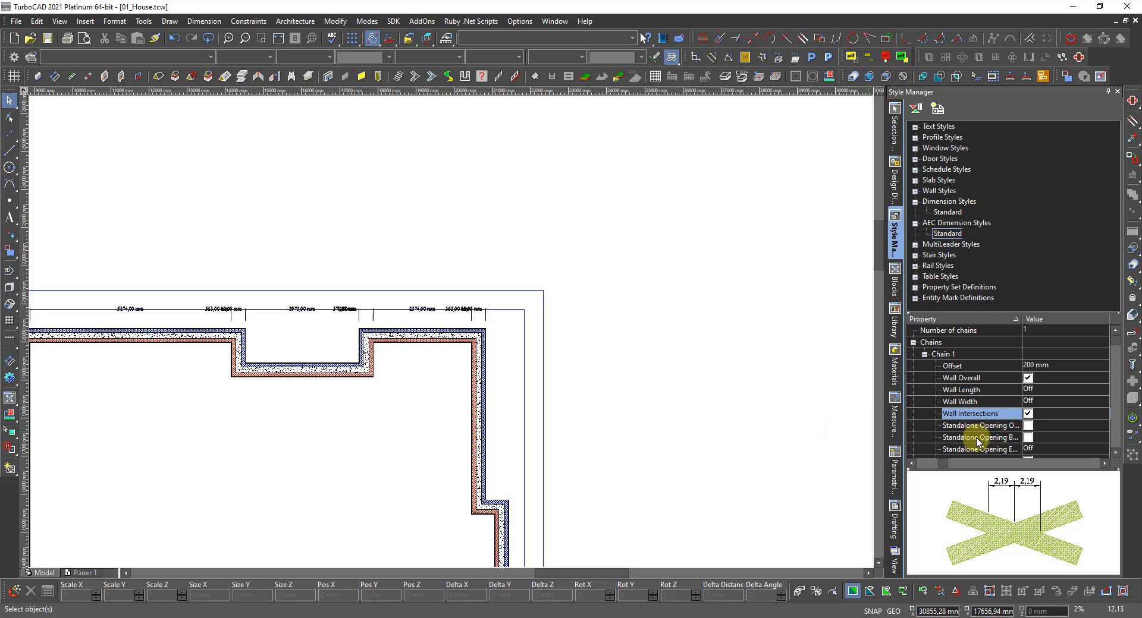
Enlarge the style's property list and turn off Wall Intersections for Chain 1.
scroll(994, 429, "down", 1)
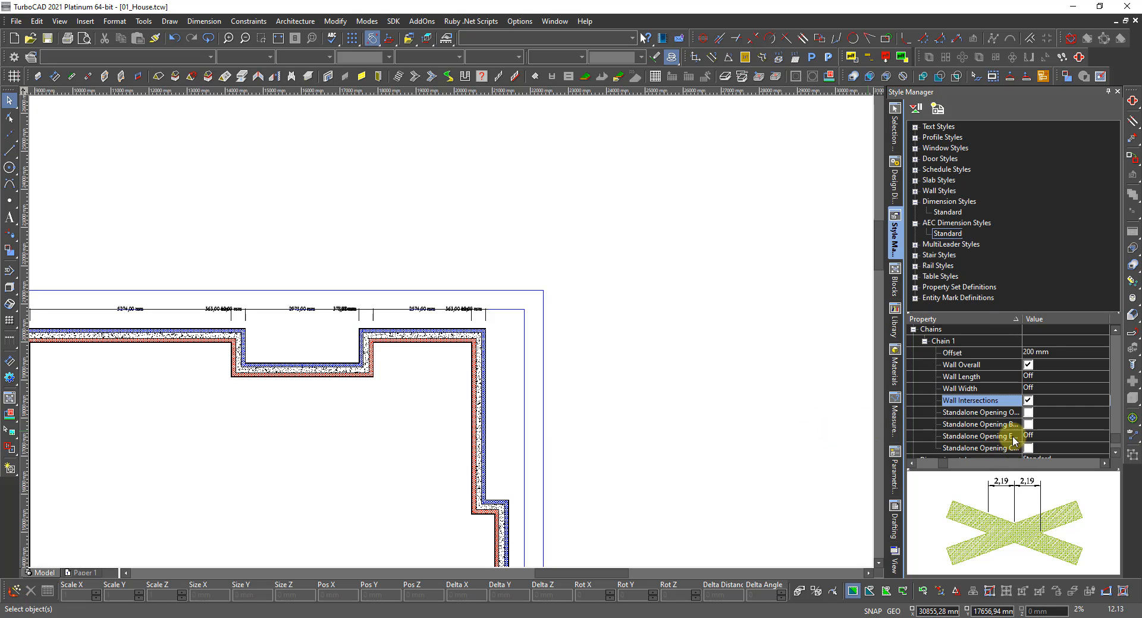
left_click(999, 312)
left_click_drag(991, 295, 983, 175)
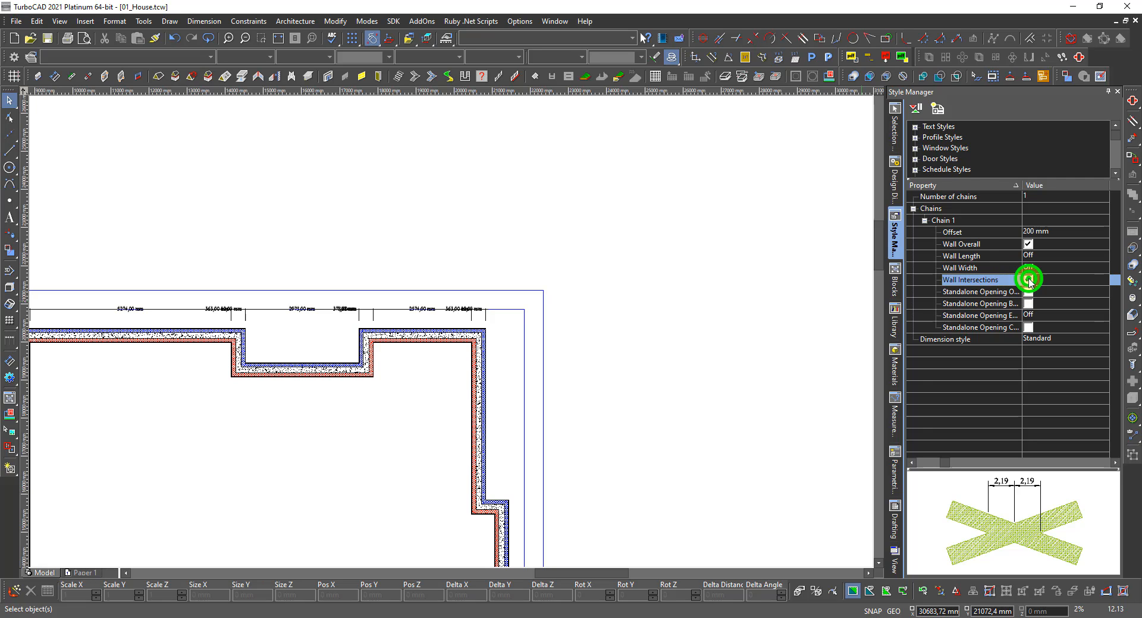
left_click(1028, 280)
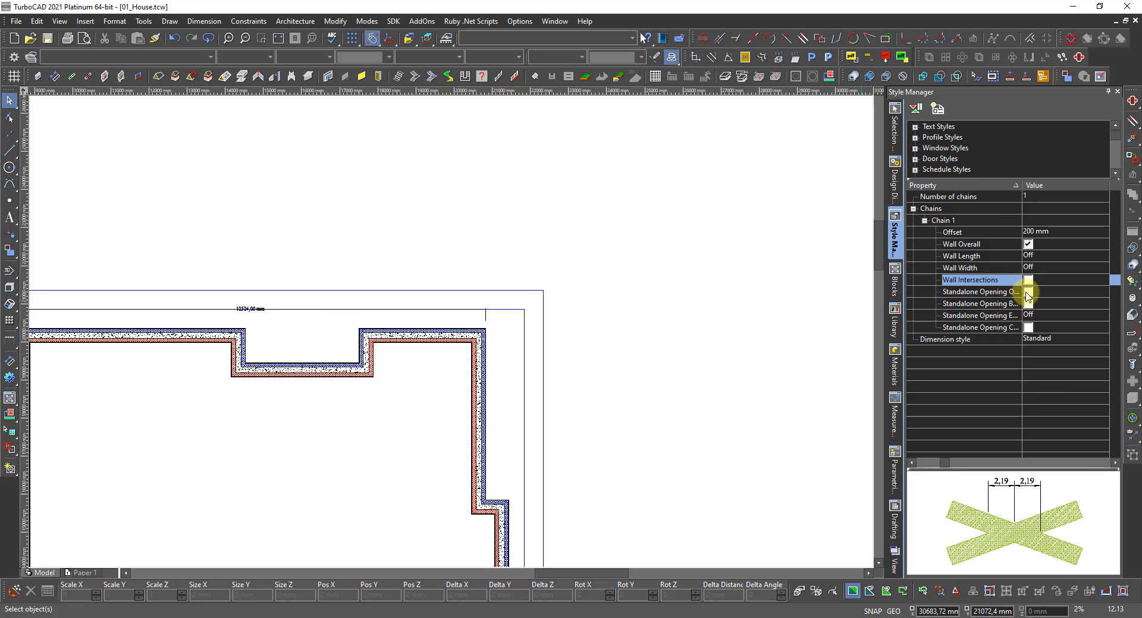
Try the three Standalone Opening checkbox options of Chain 1 one at a time and check the dimension above the upper walls.
left_click(1026, 293)
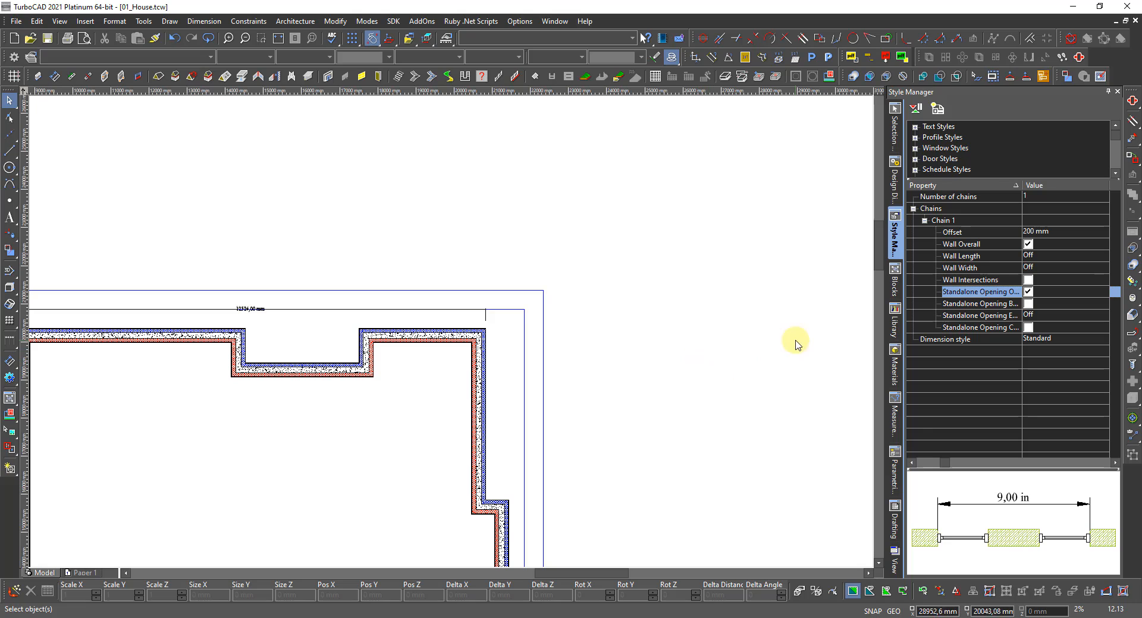
left_click(1027, 304)
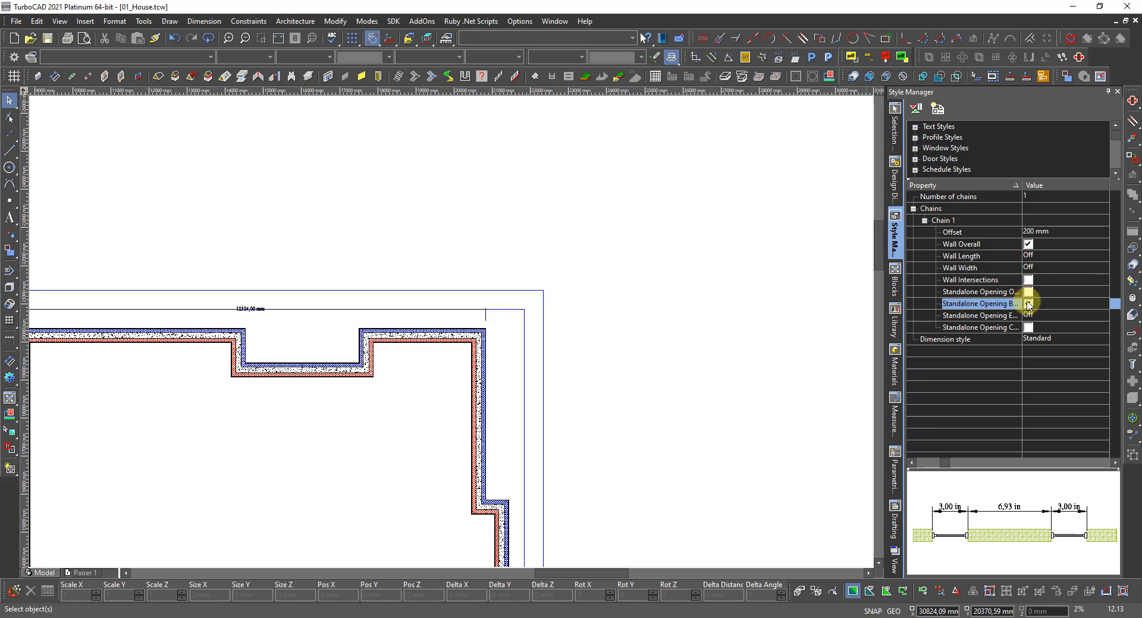
left_click(1028, 304)
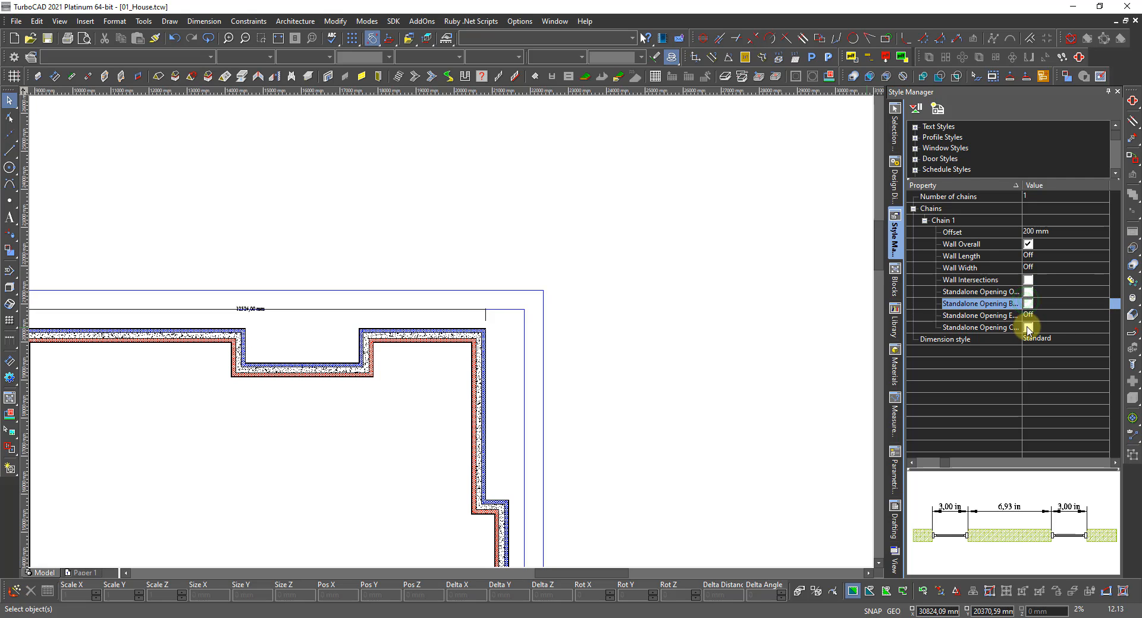
left_click(1027, 327)
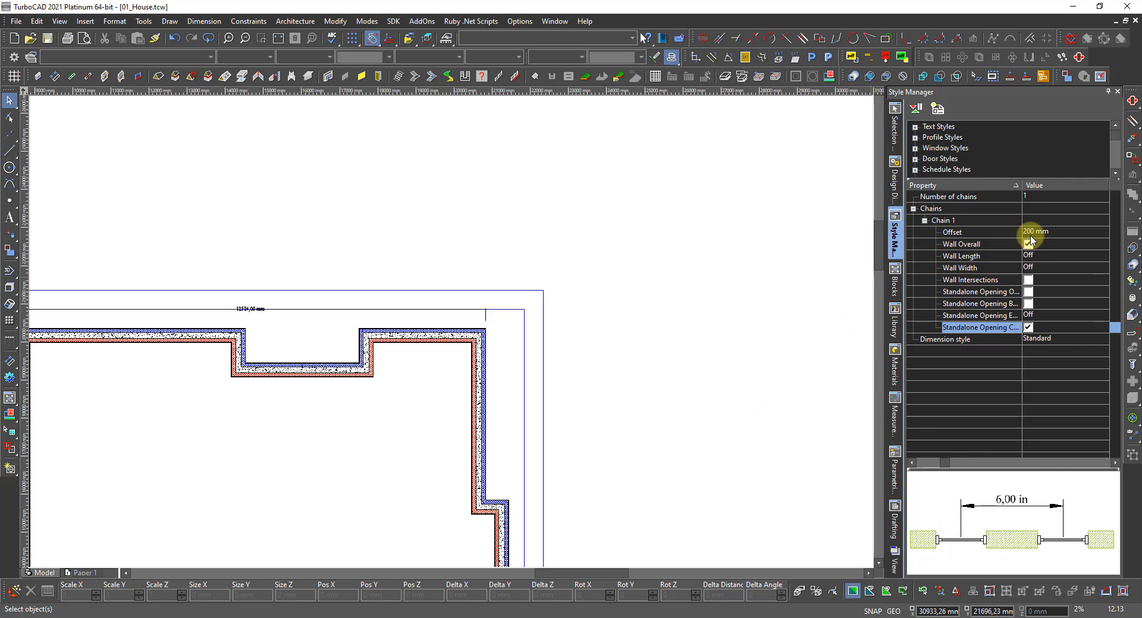
scroll(246, 315, "up", 2)
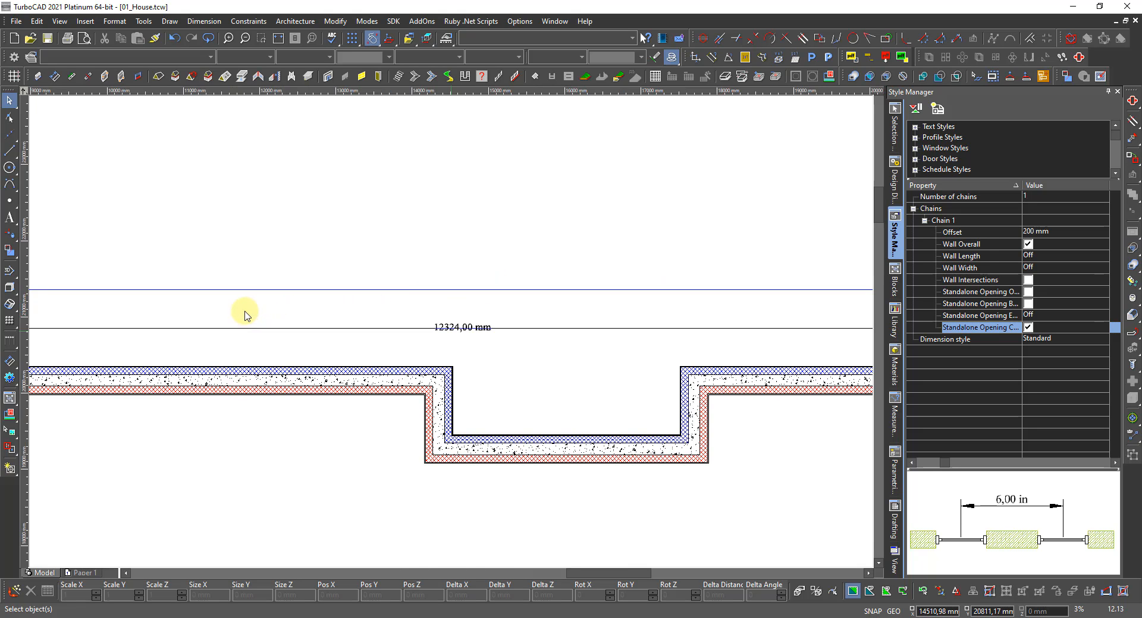
scroll(454, 327, "down", 2)
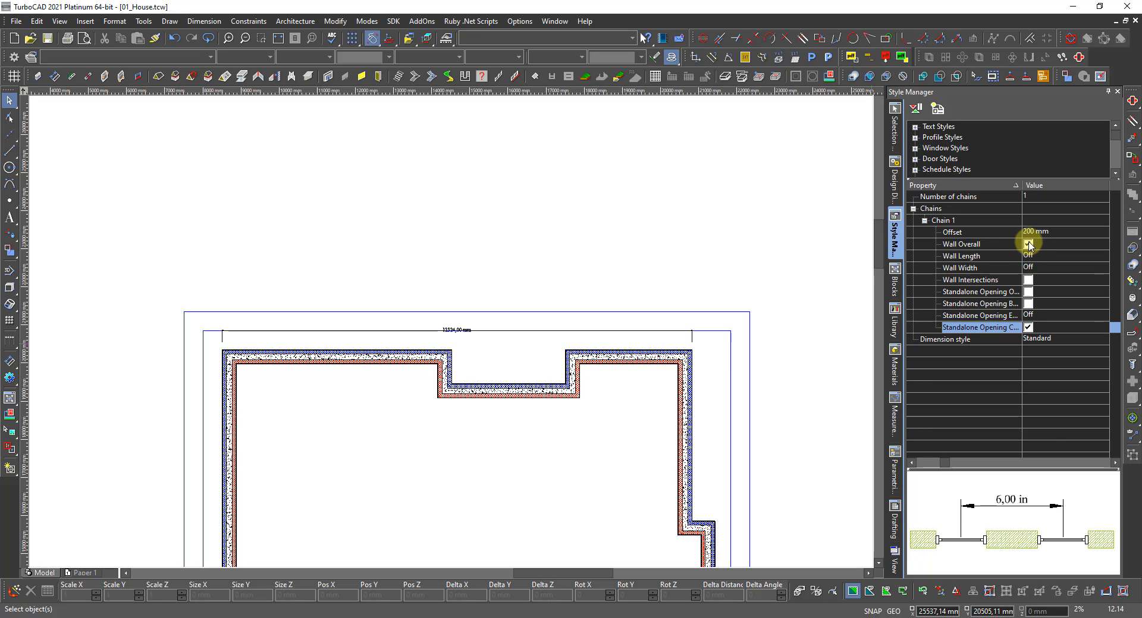
Turn off Wall Overall and the last Standalone Opening option for Chain 1, and set its Wall Length property to Wall Length.
left_click(1028, 245)
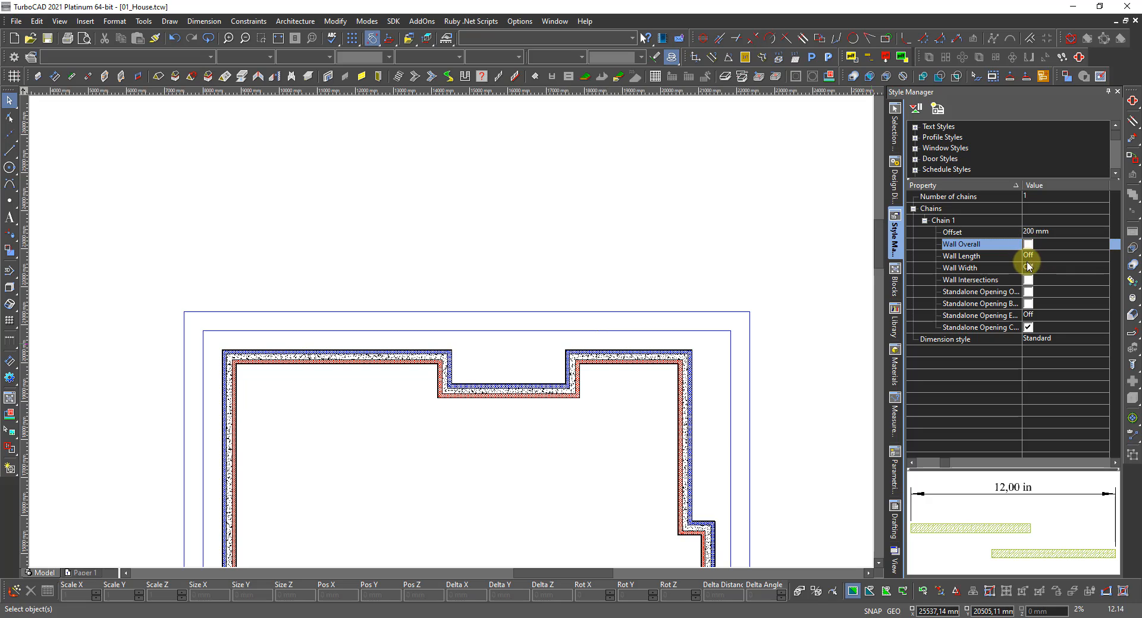
left_click(1029, 257)
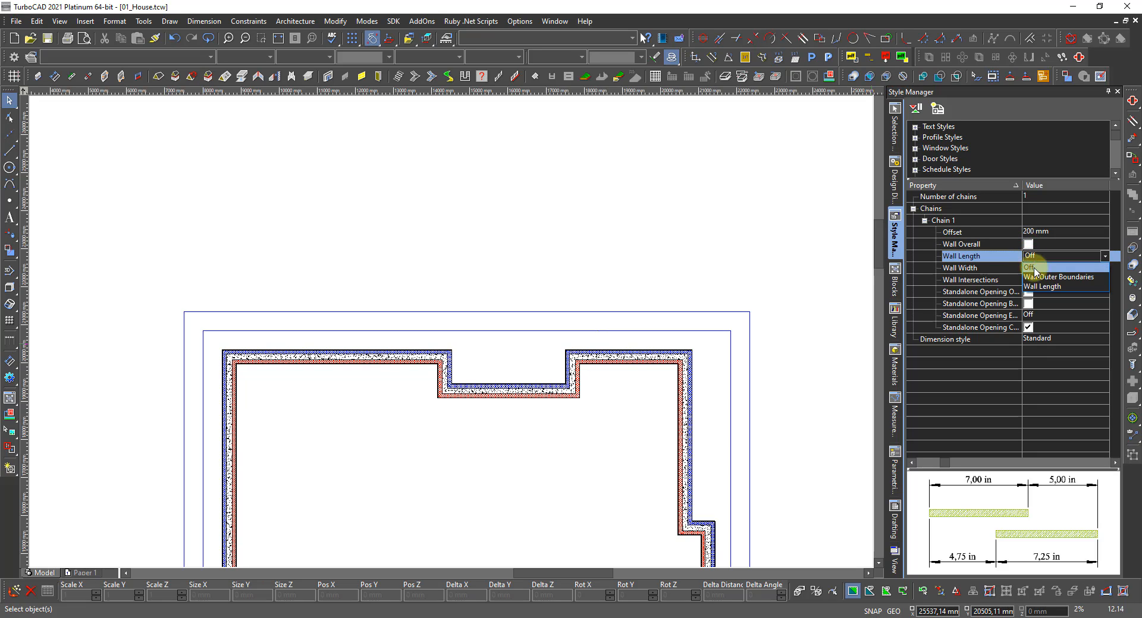
left_click(1035, 286)
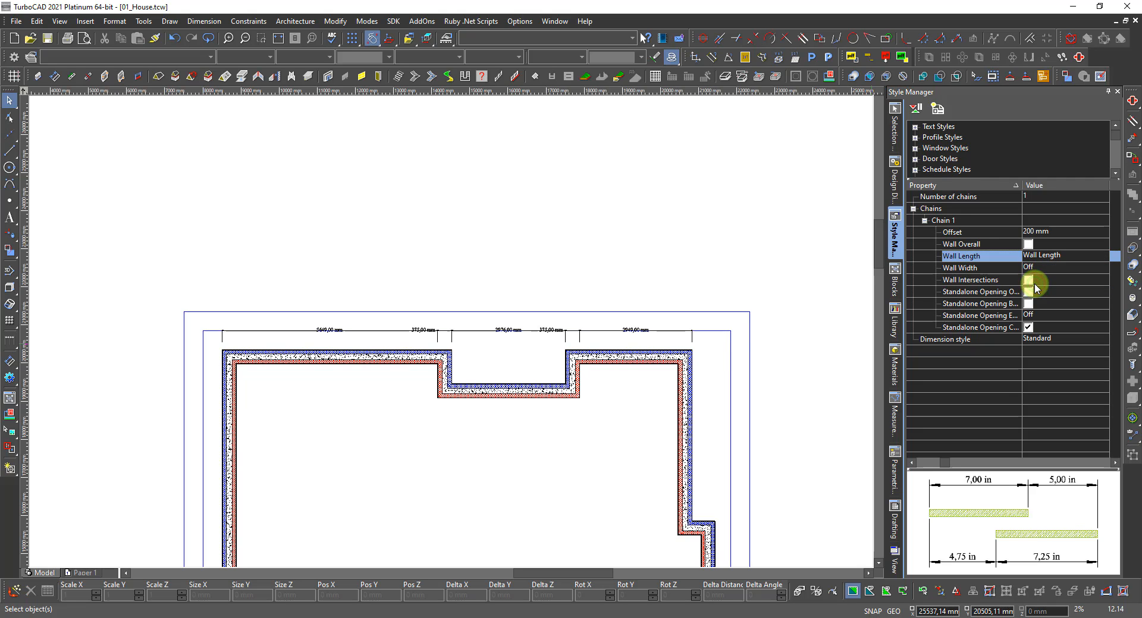
scroll(579, 352, "up", 3)
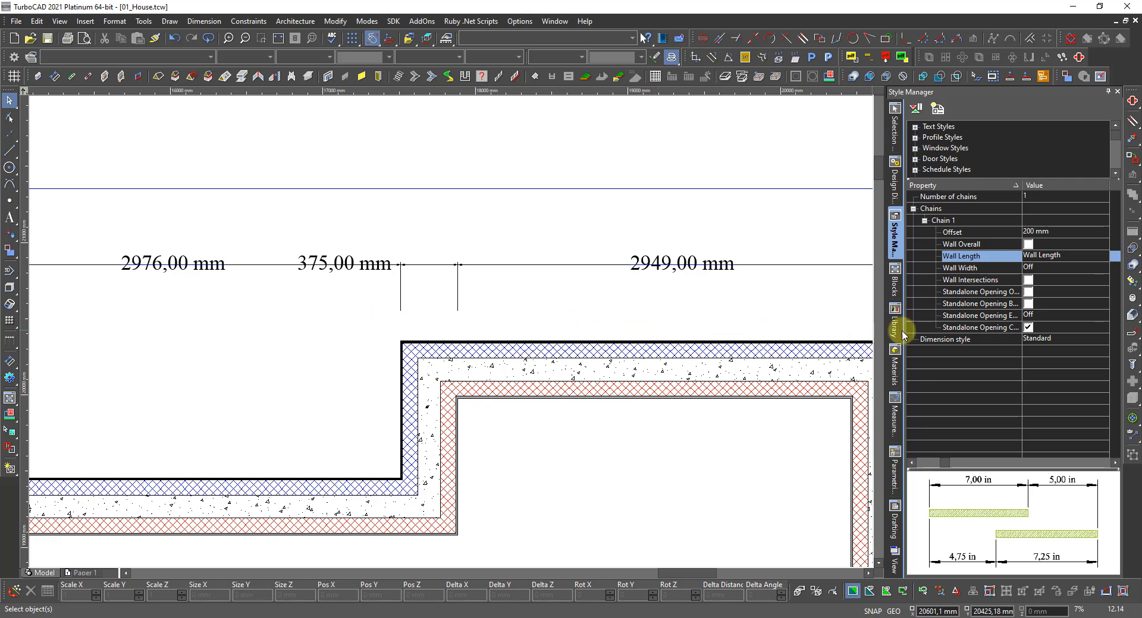
left_click(1028, 327)
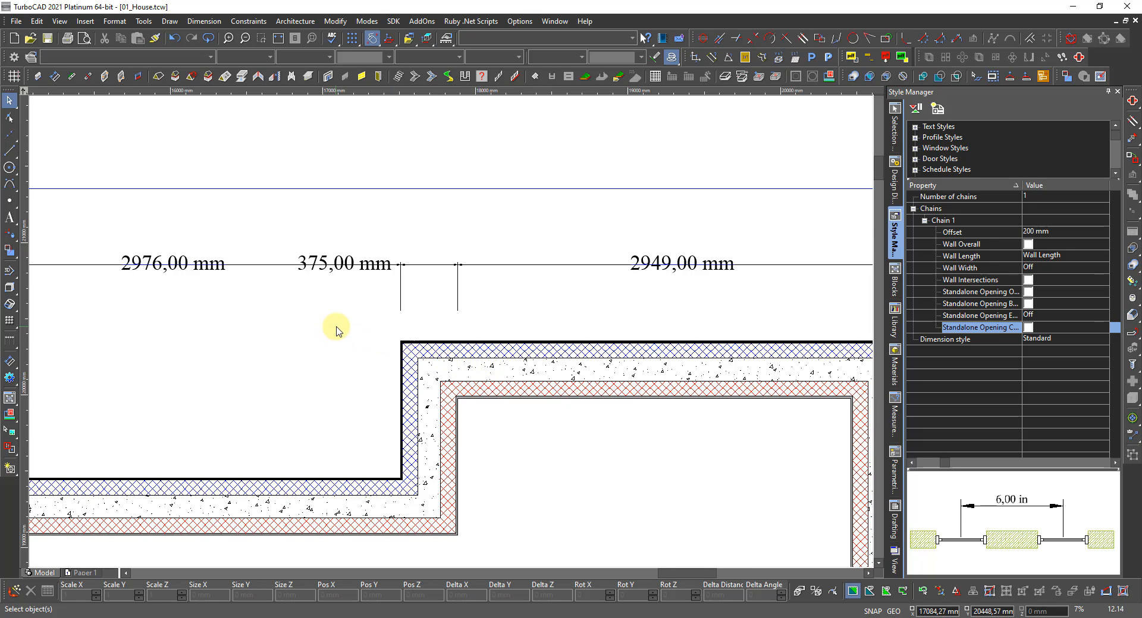
Set Chain 1's Wall Length property to Wall Outer Boundaries and check the dimensions above the upper walls.
scroll(336, 330, "down", 3)
scroll(334, 324, "up", 2)
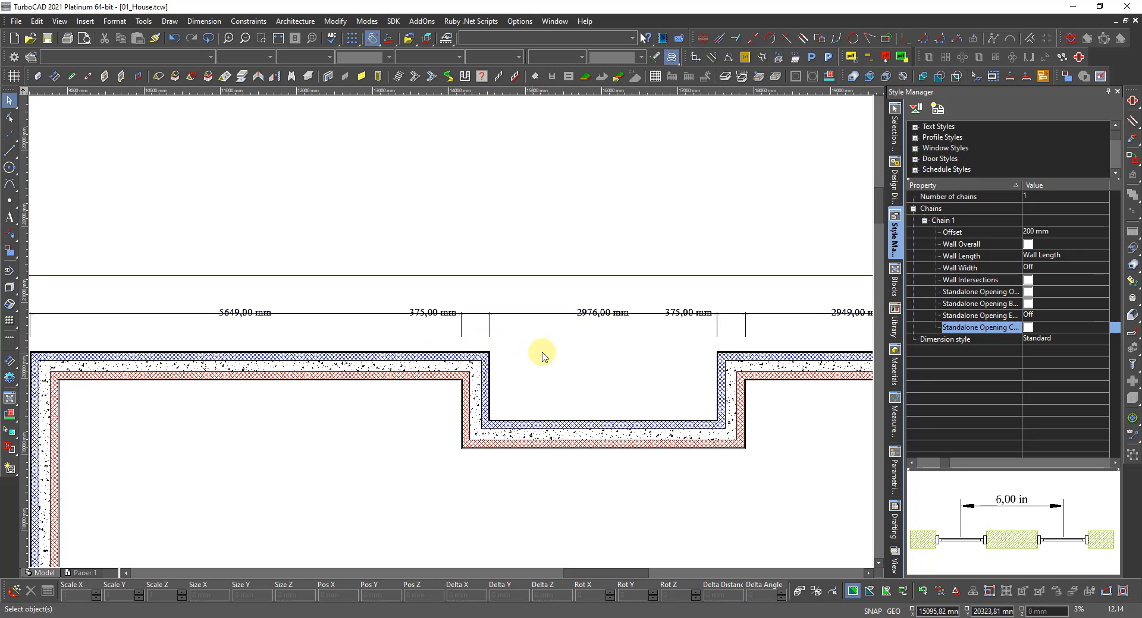
left_click(1044, 257)
left_click(1045, 257)
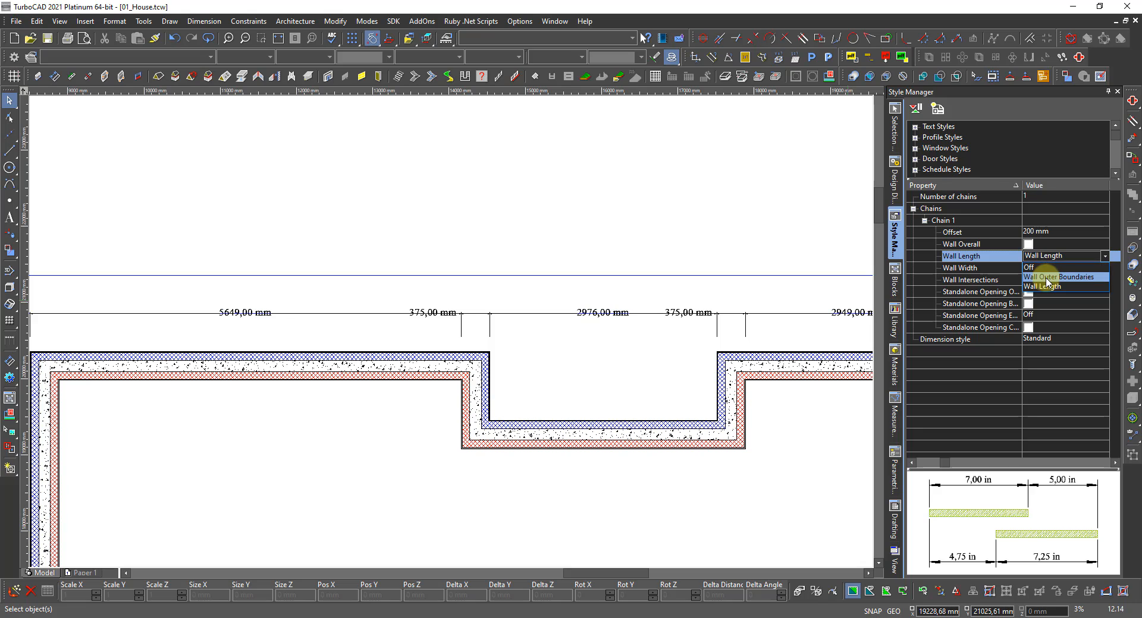
left_click(1046, 278)
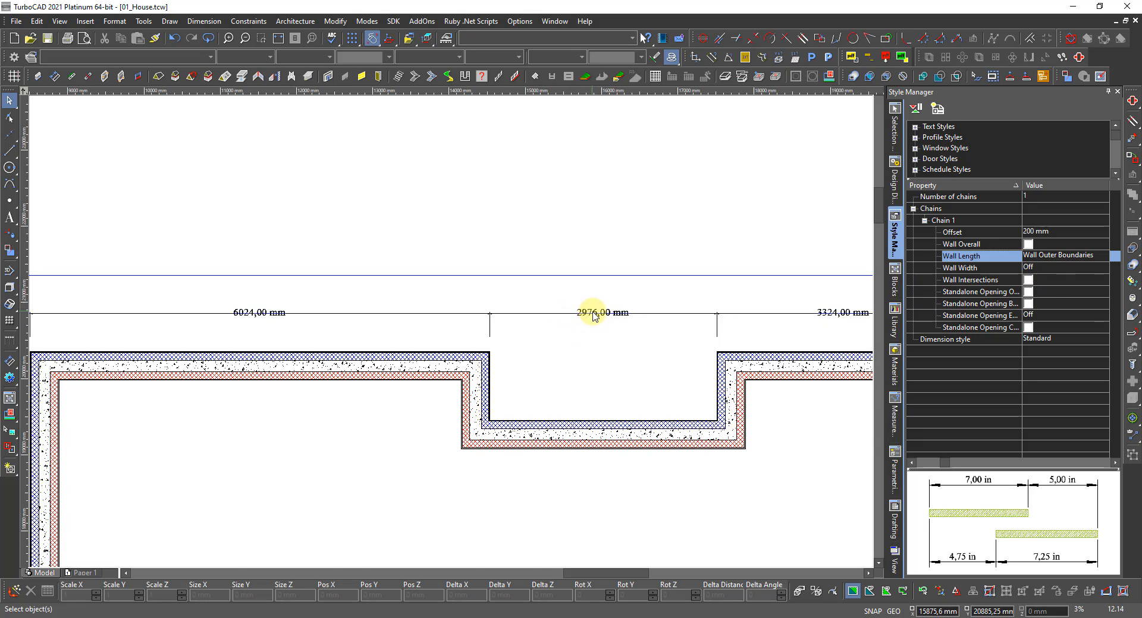
scroll(591, 321, "up", 3)
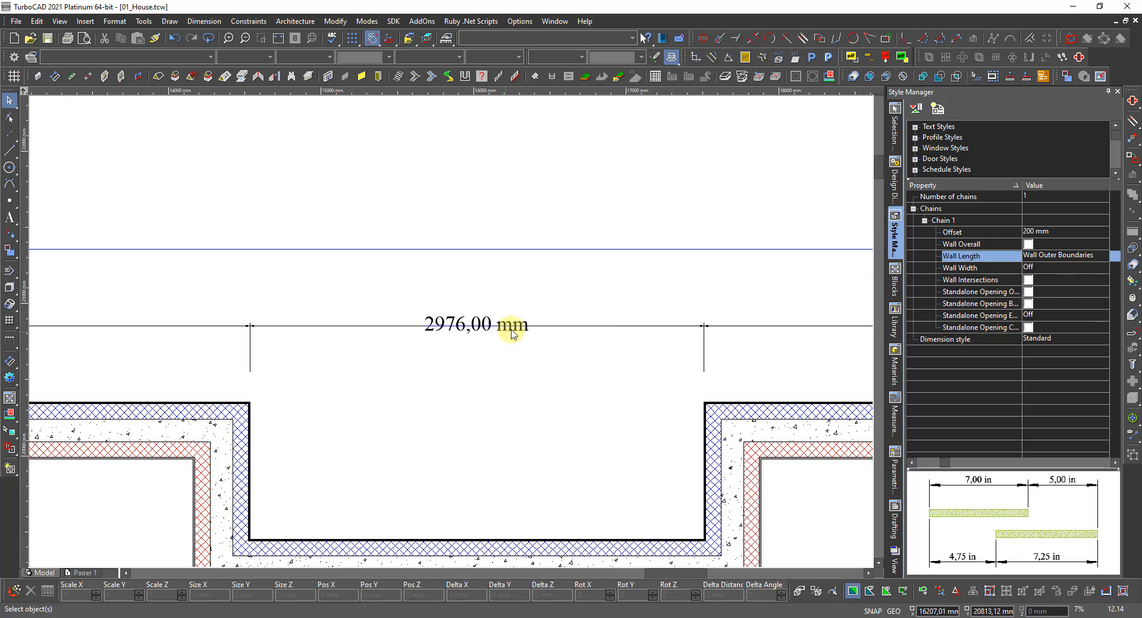
scroll(448, 331, "down", 3)
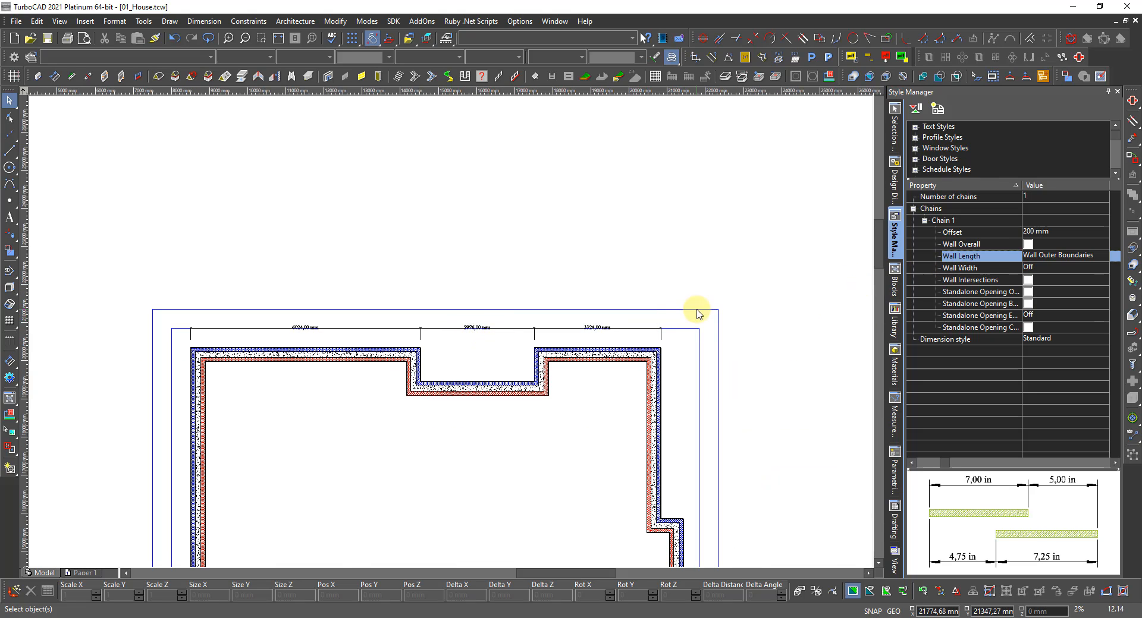
scroll(594, 333, "up", 2)
scroll(452, 336, "up", 2)
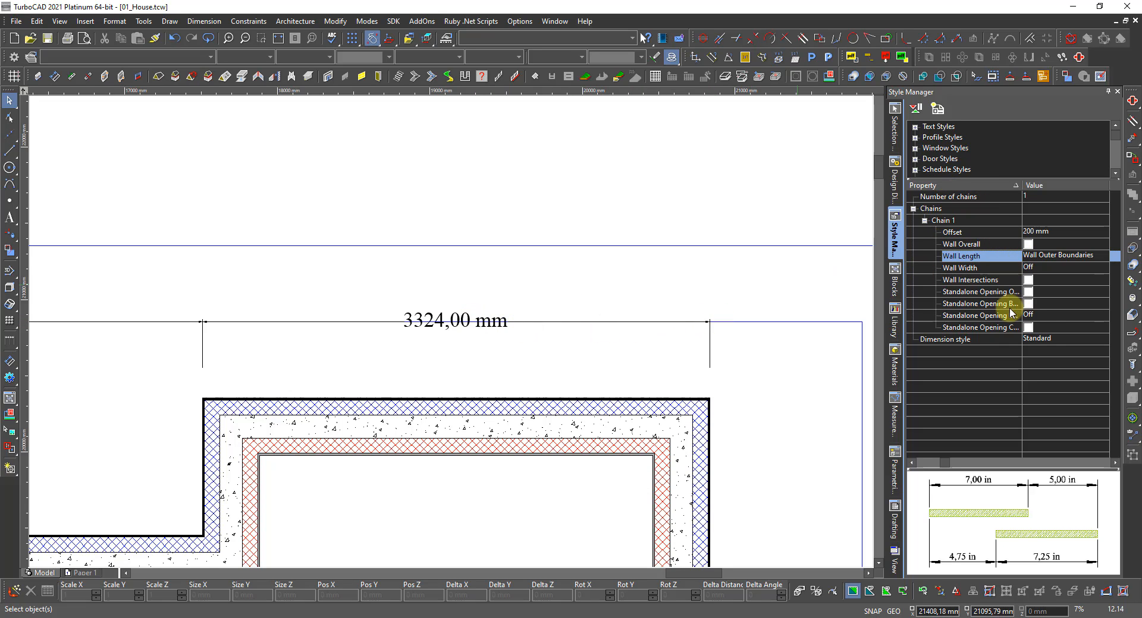
left_click(1035, 340)
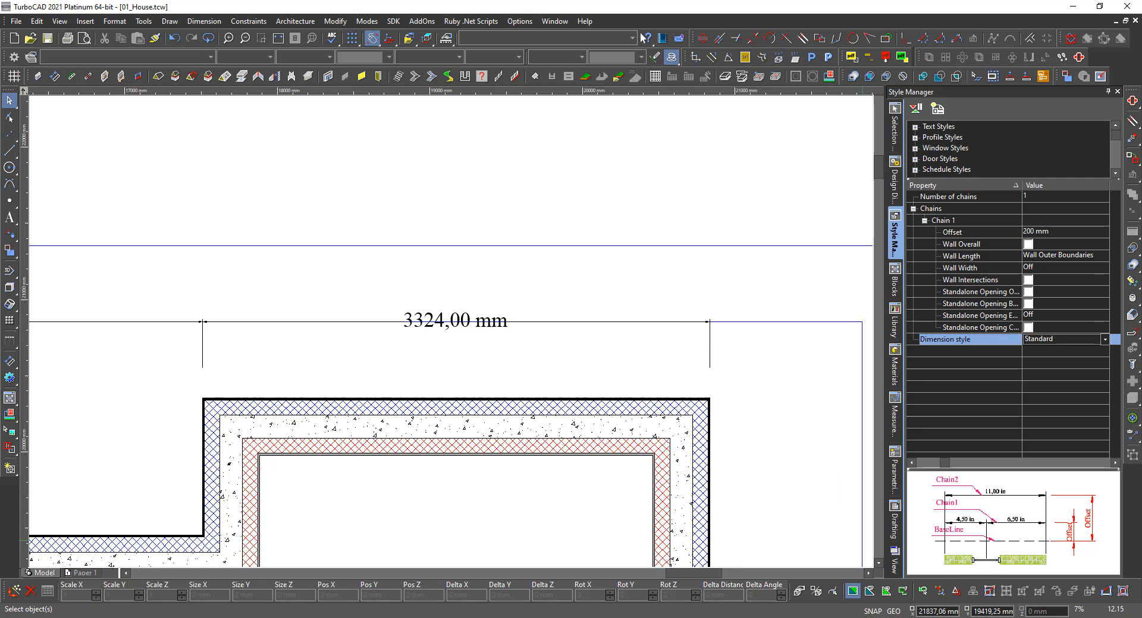
left_click(931, 617)
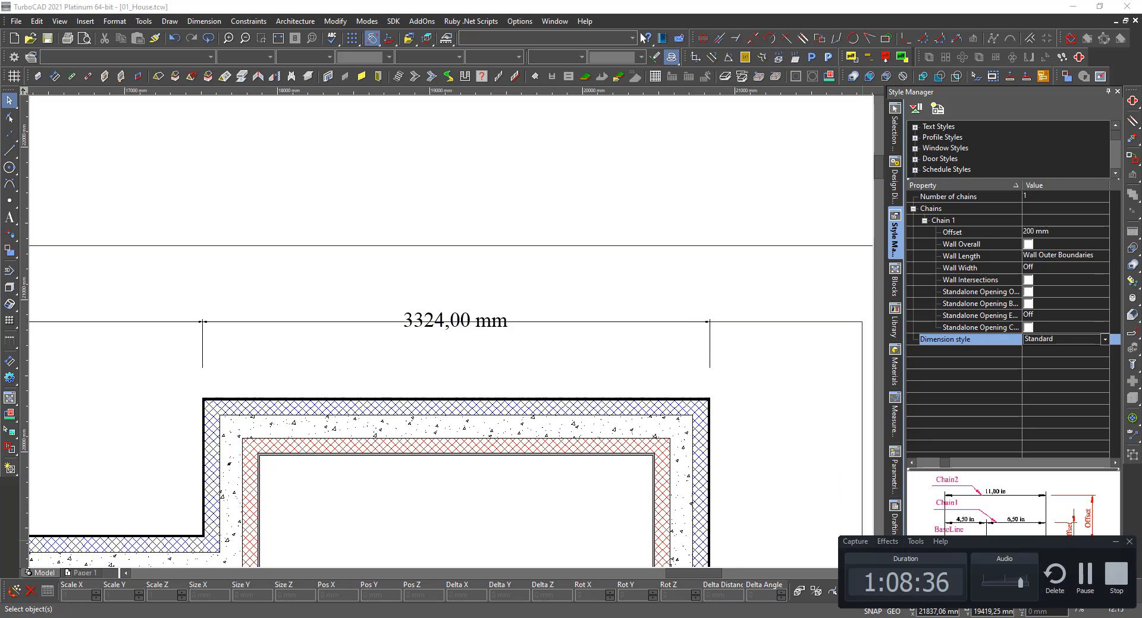
left_click(1084, 575)
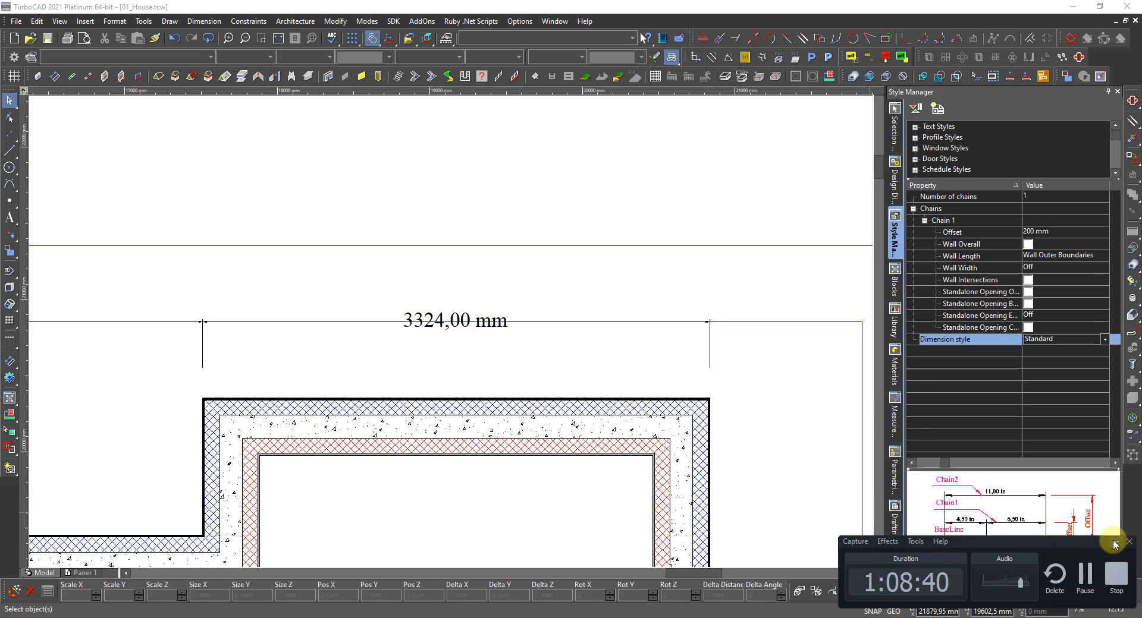
left_click(1113, 543)
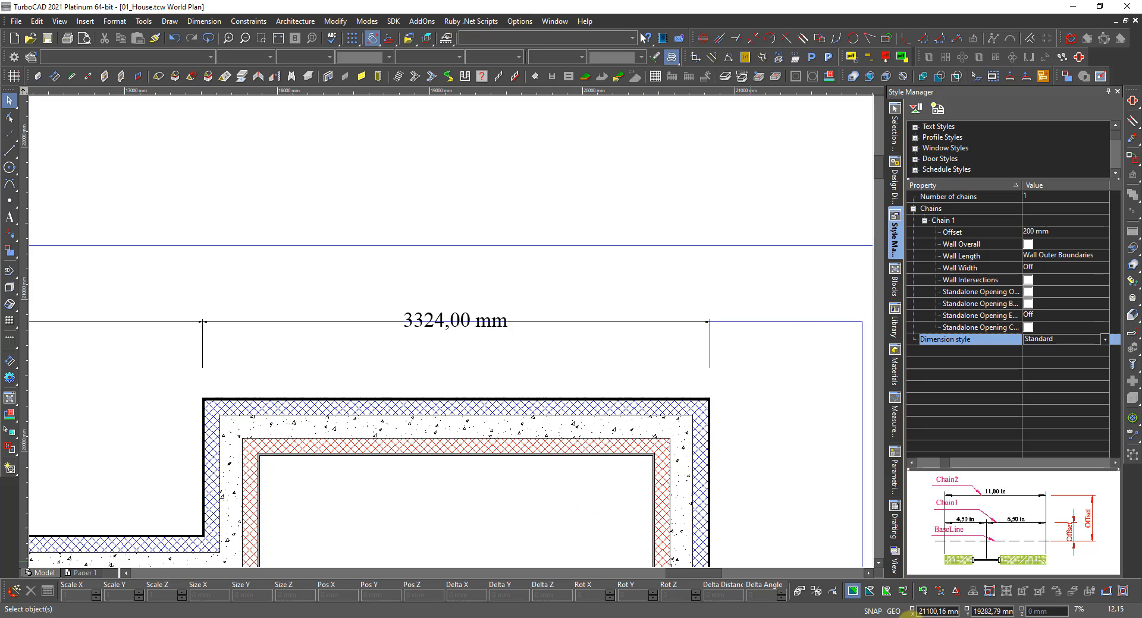
left_click(895, 178)
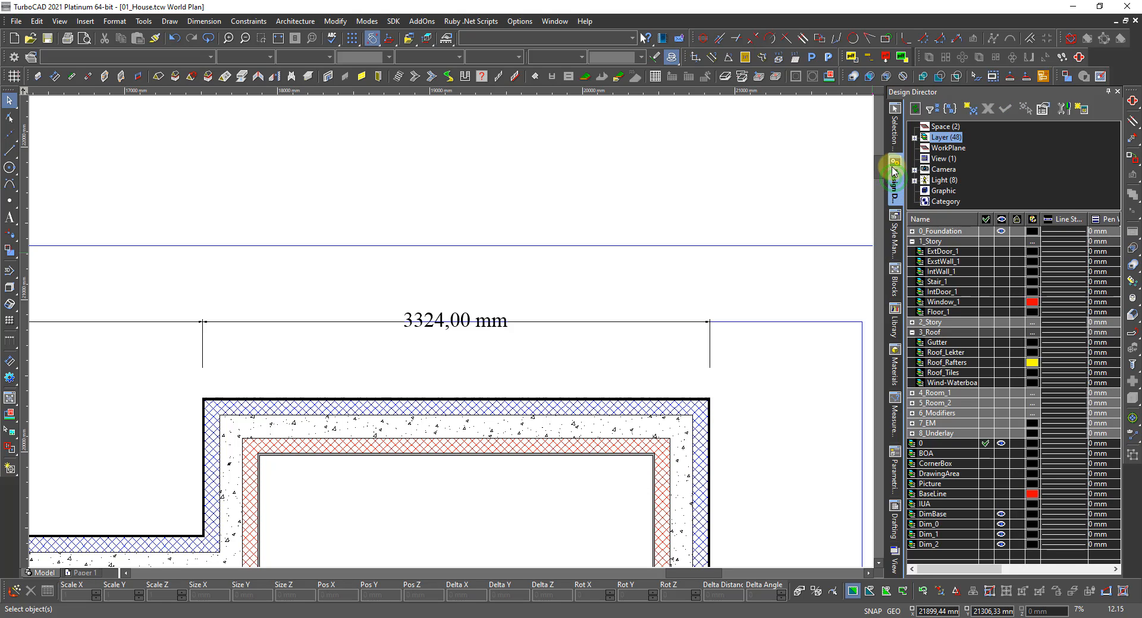
left_click(895, 236)
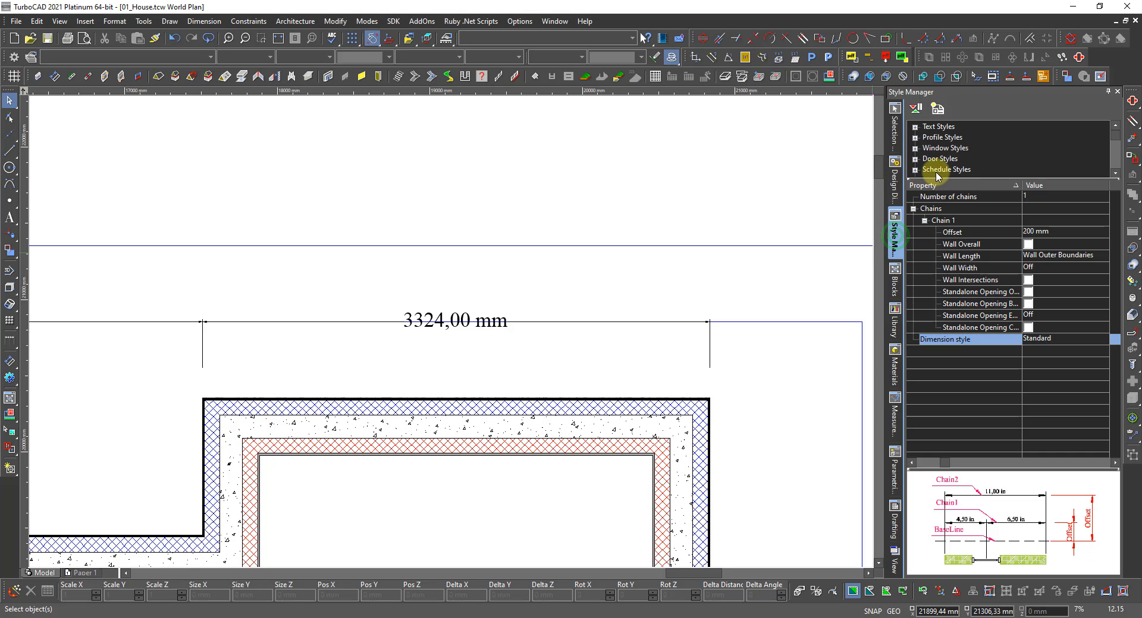
In the Standard dimension style's Units properties, set Round off for primary to 0 and turn off Append units.
scroll(932, 171, "down", 2)
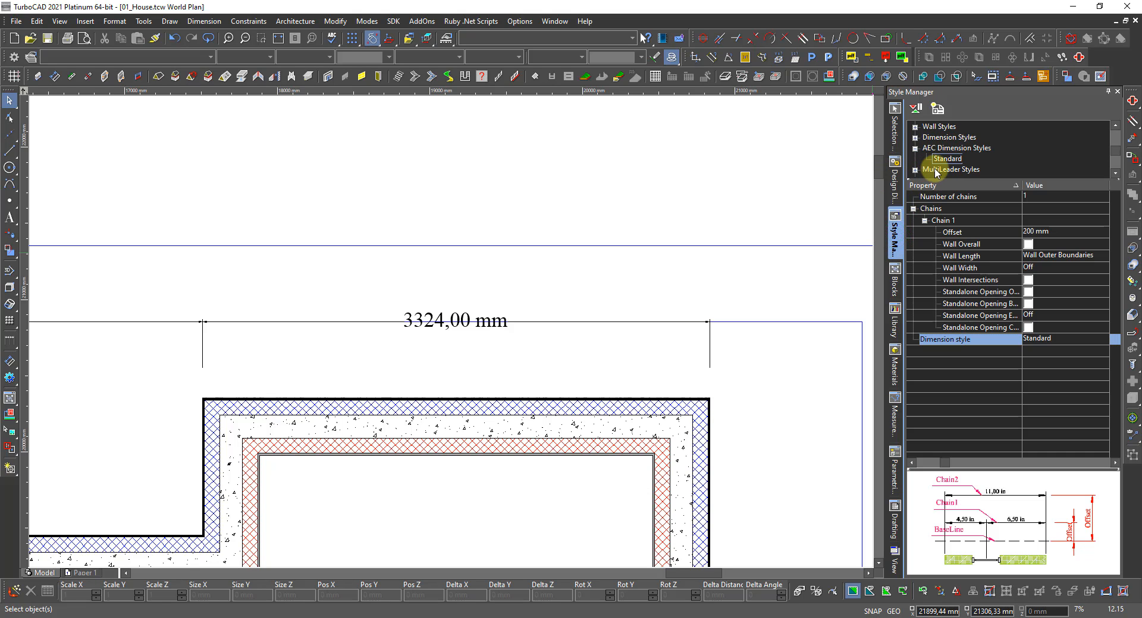
left_click(915, 137)
left_click(961, 148)
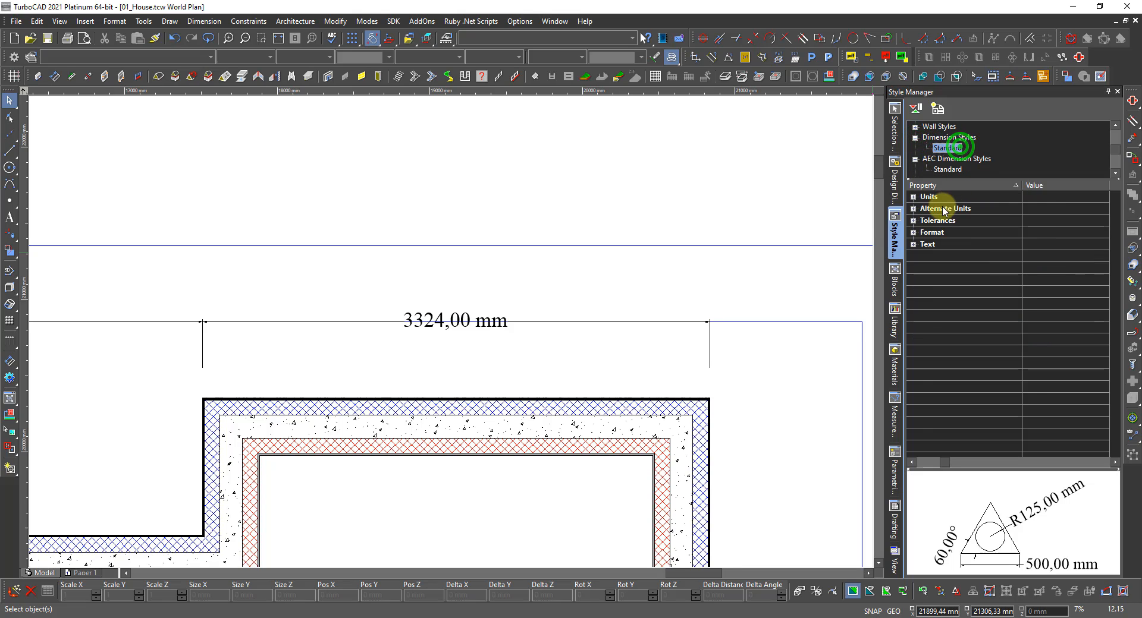
left_click(912, 197)
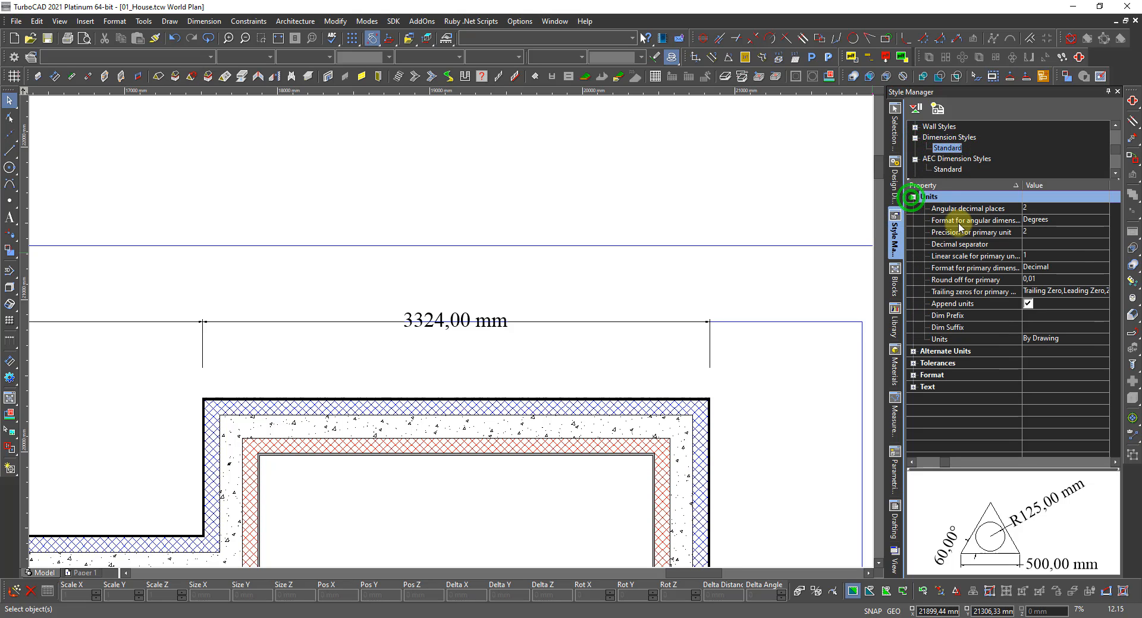
left_click(1029, 279)
double_click(1037, 279)
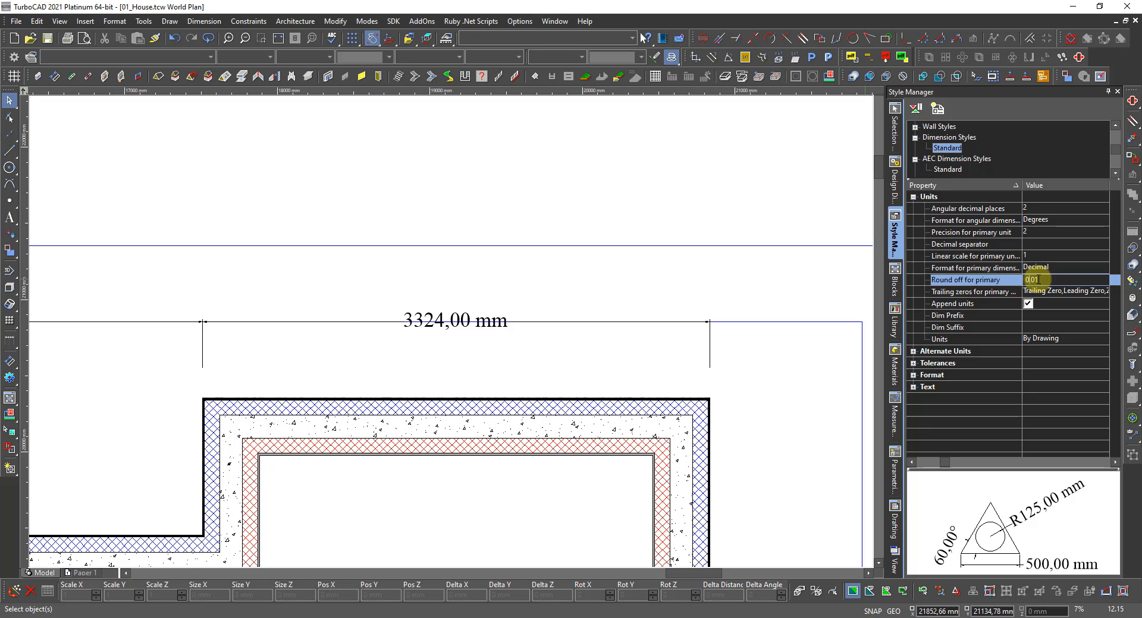
double_click(1038, 279)
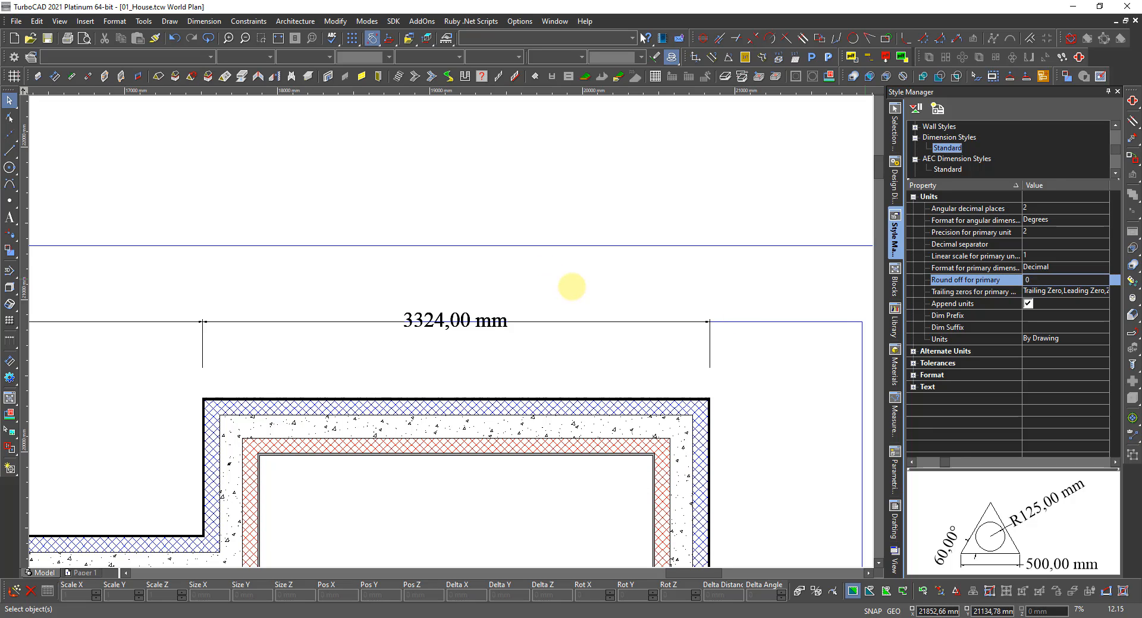
left_click(553, 264)
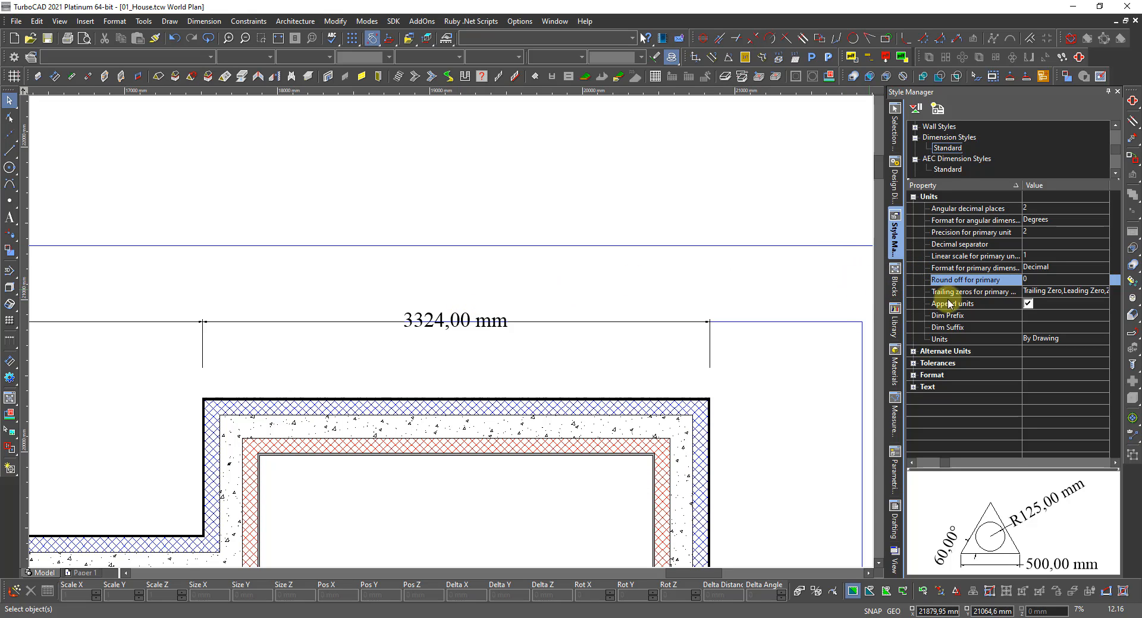
left_click(1028, 304)
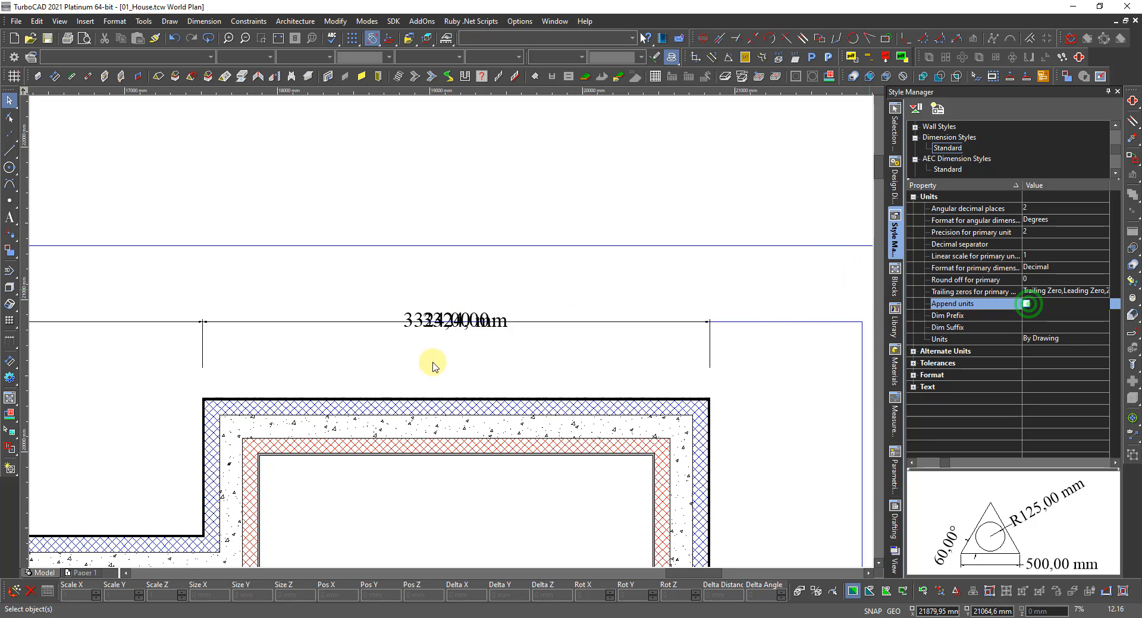
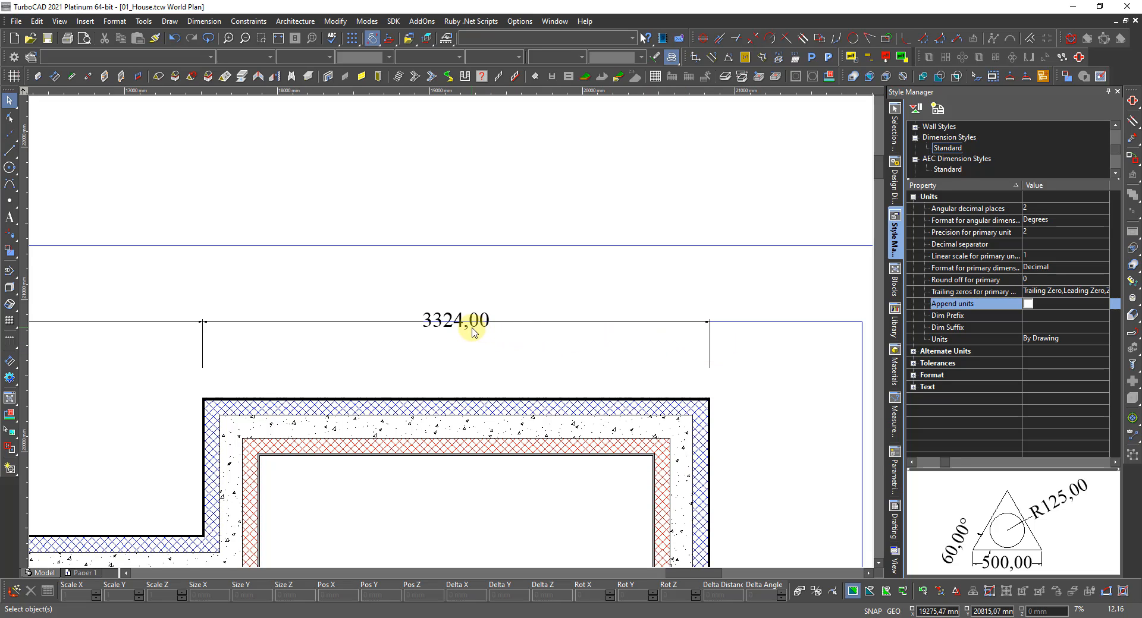
Try deleting the AEC dimension above the upper walls and undo the deletion.
left_click(470, 332)
left_click(490, 345)
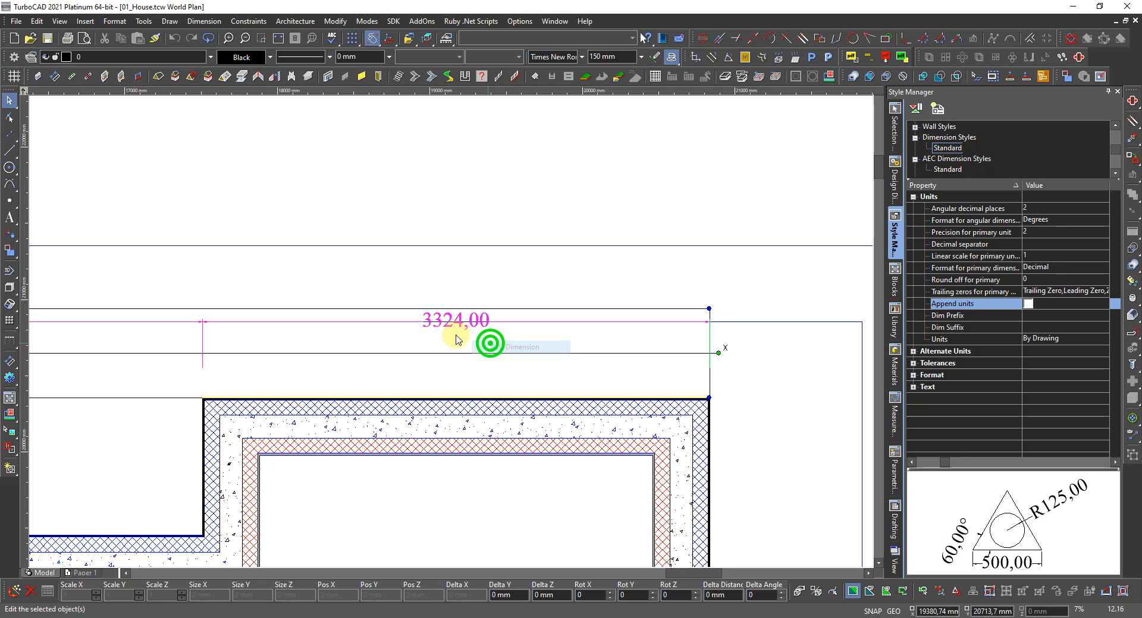
key("Delete")
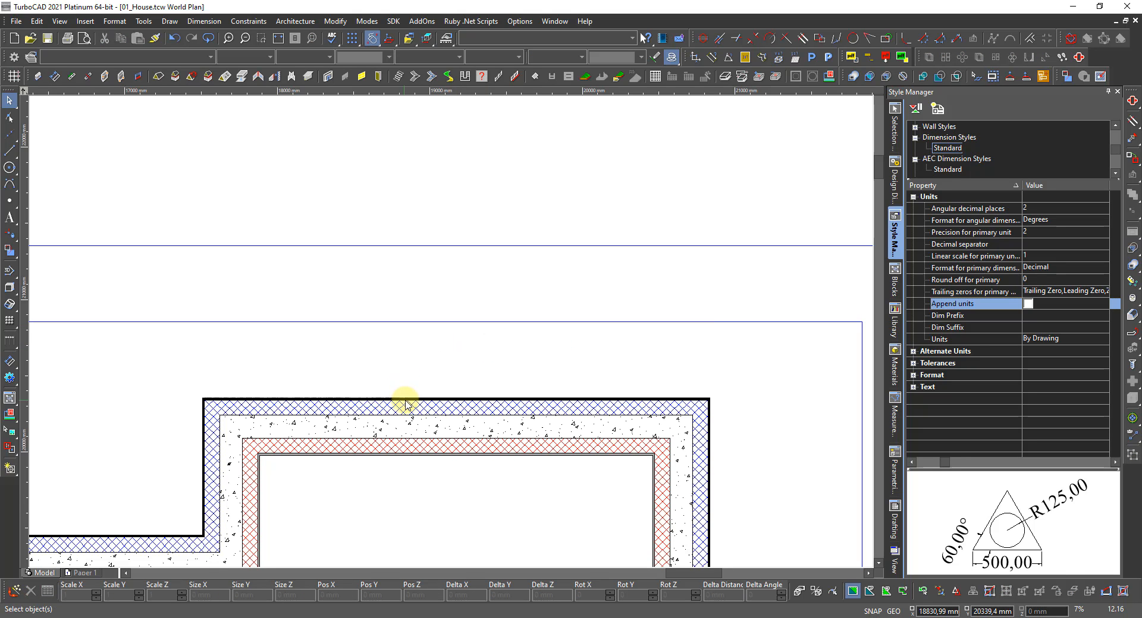
key("ctrl+z")
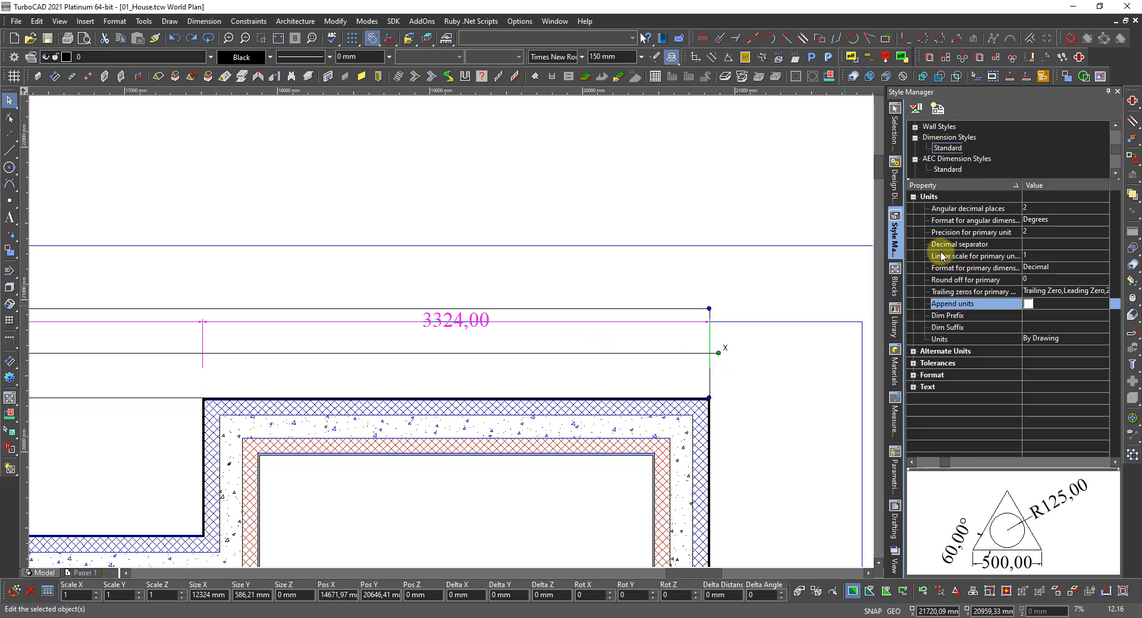
Set the Standard dimension style's precision for the primary unit to 0 and change both its first and second arrowheads to the oblique tick.
left_click(1025, 233)
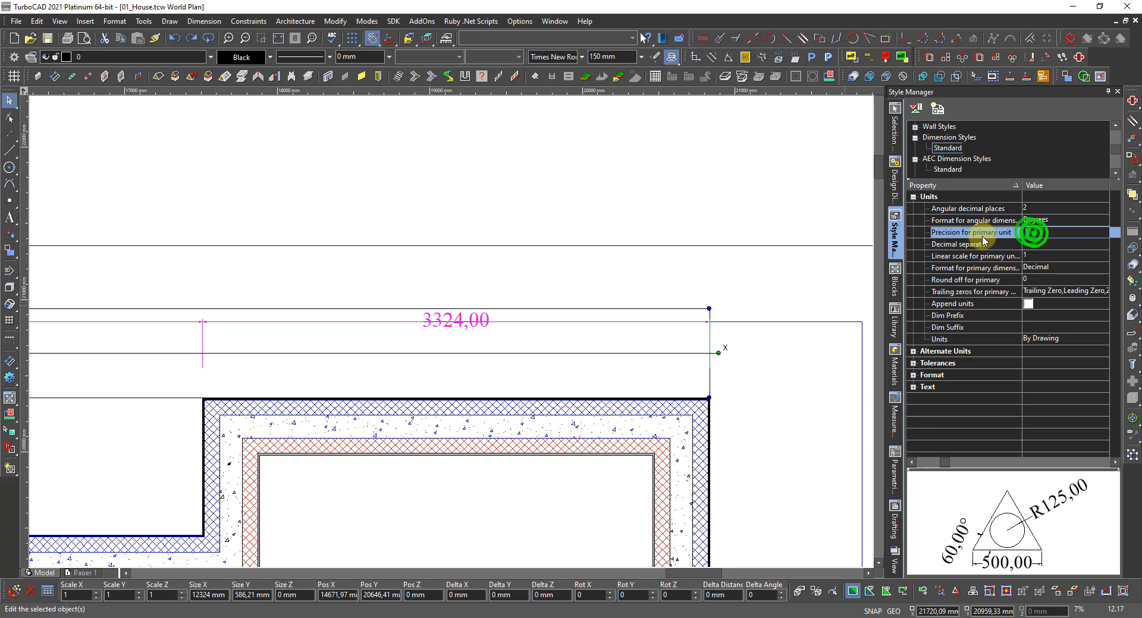
key("Return")
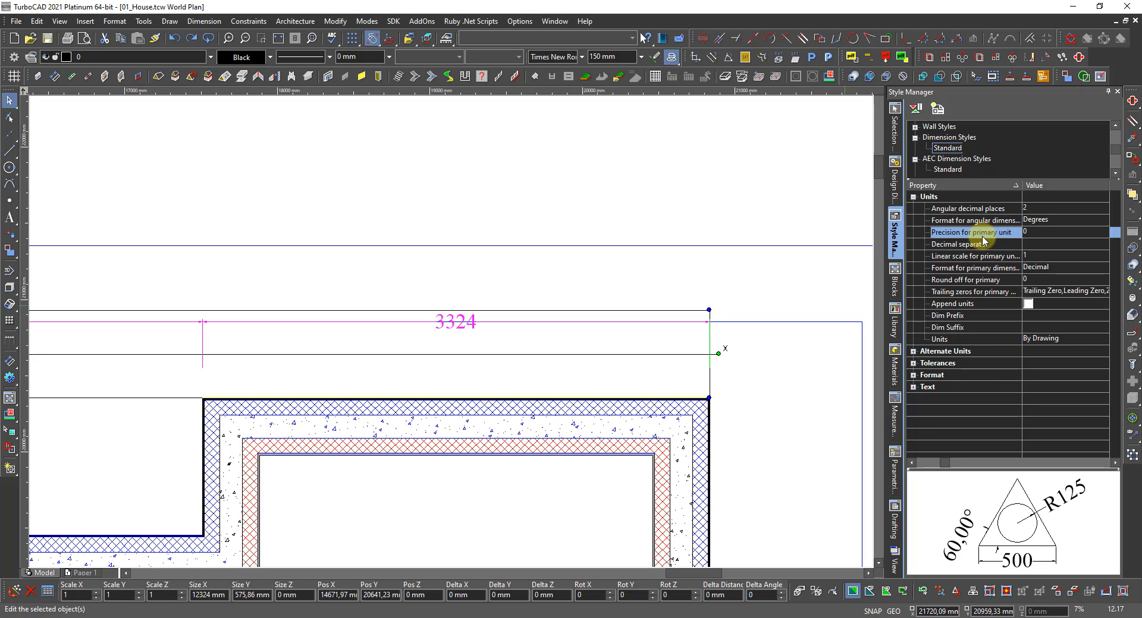
left_click(913, 376)
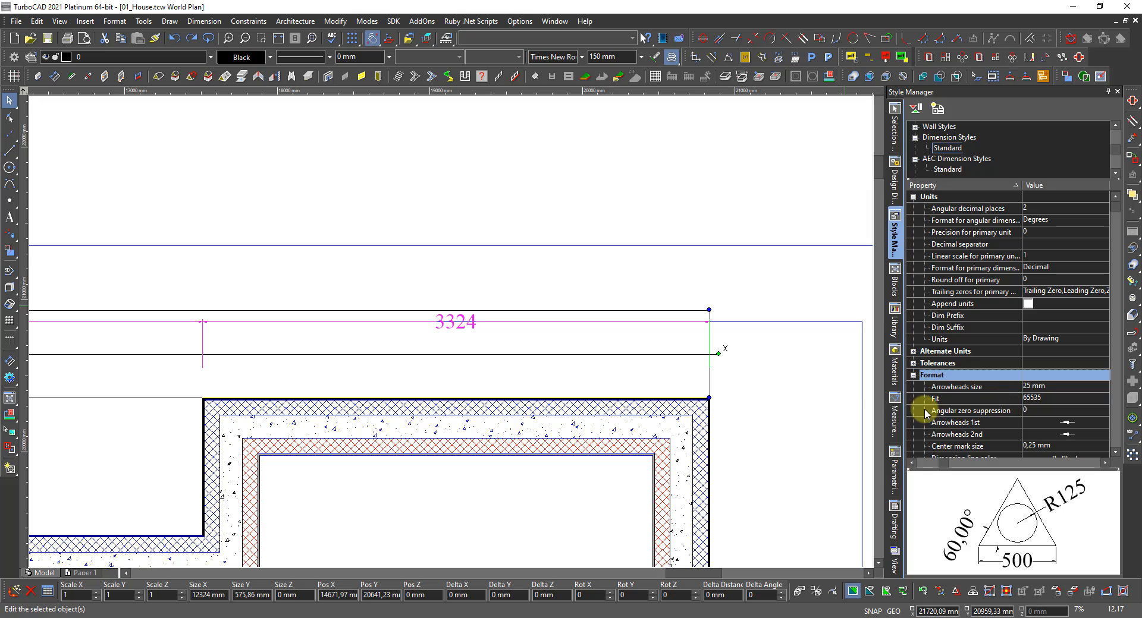
scroll(978, 416, "down", 1)
left_click(1051, 389)
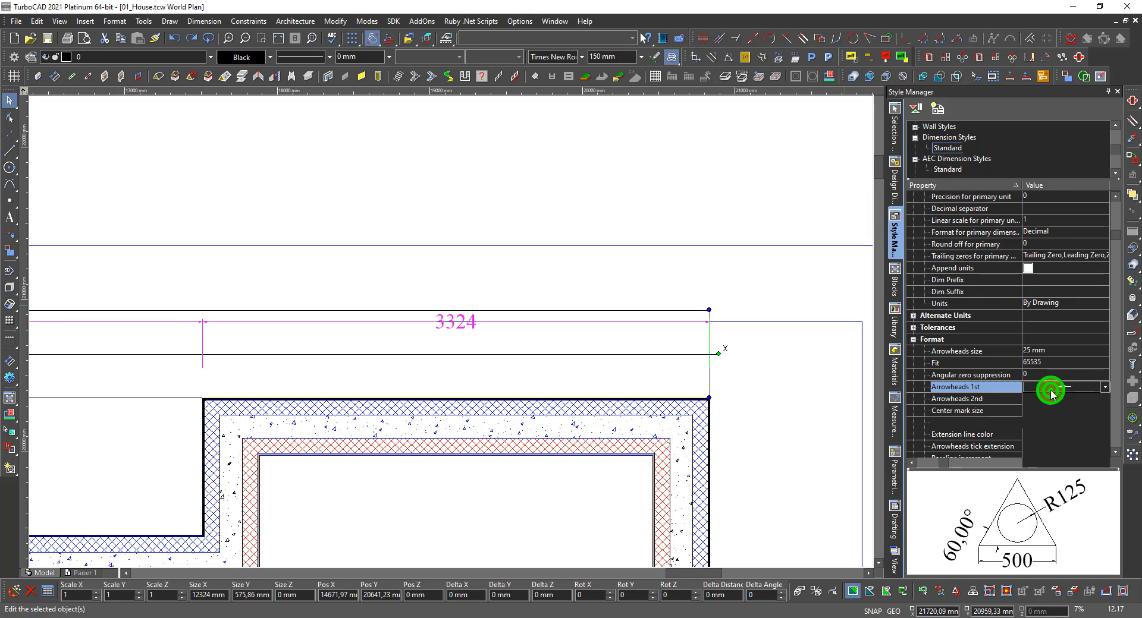
left_click(1050, 391)
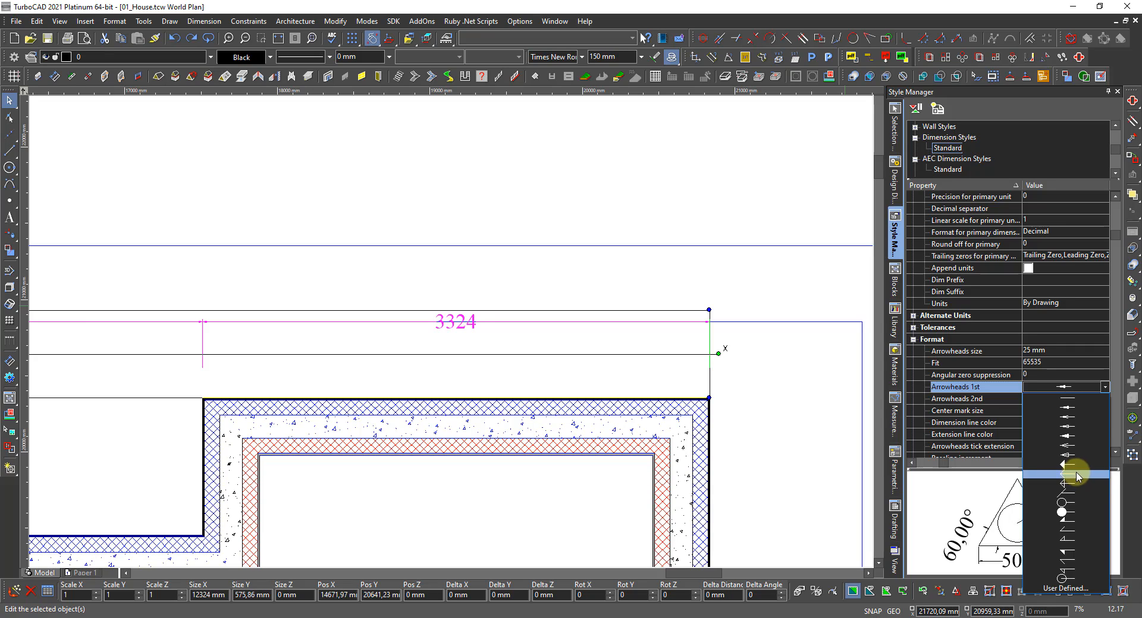
left_click(1069, 491)
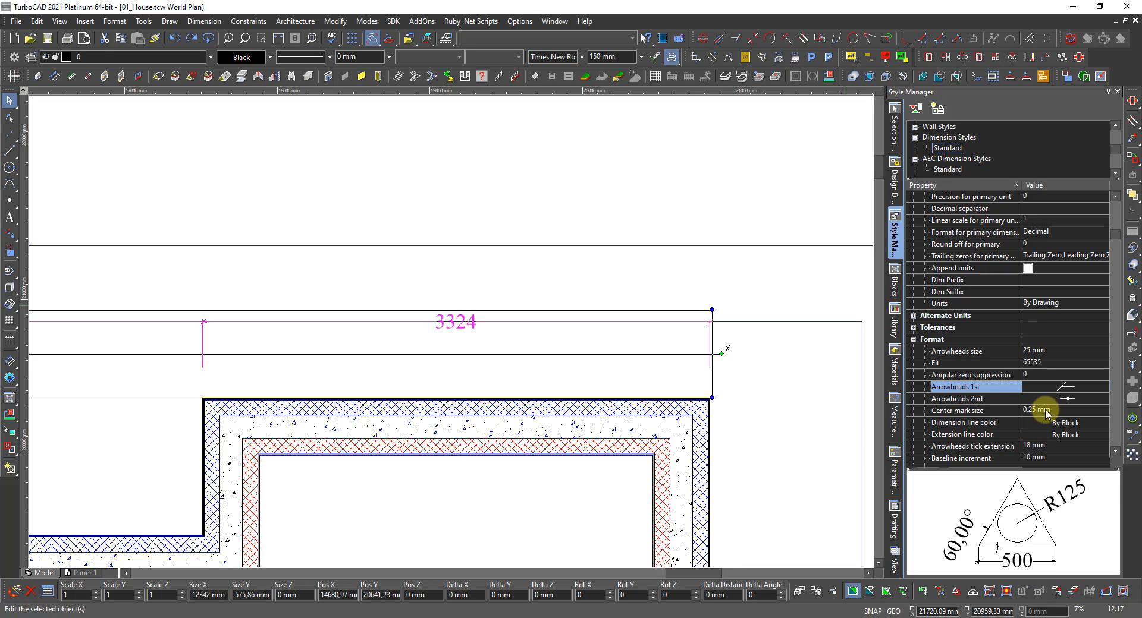
left_click(1056, 399)
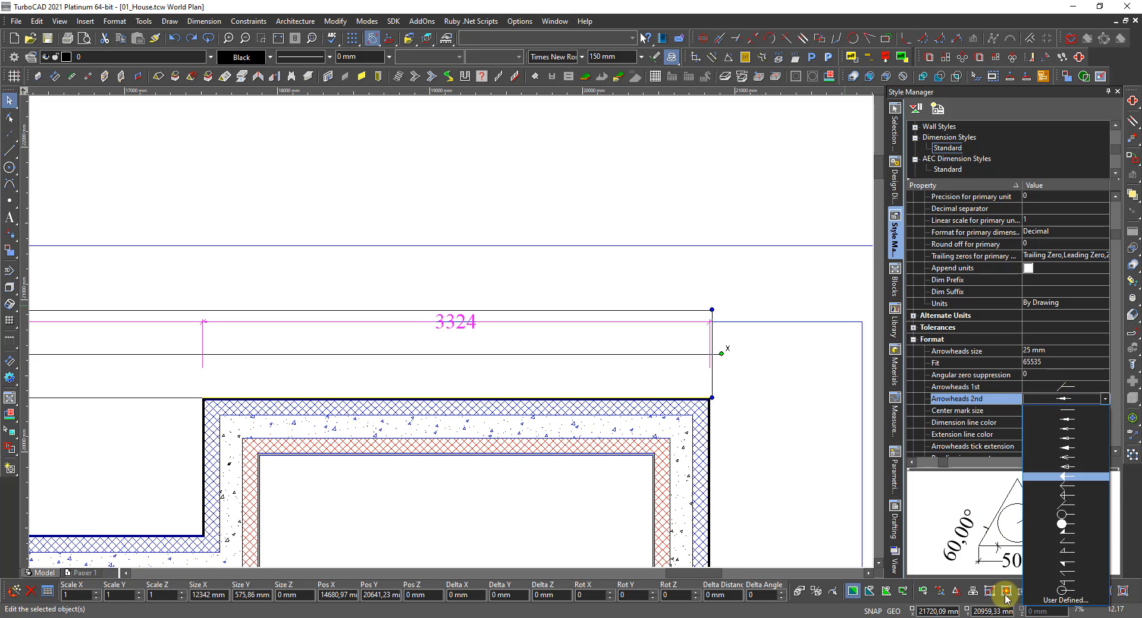
left_click(1068, 505)
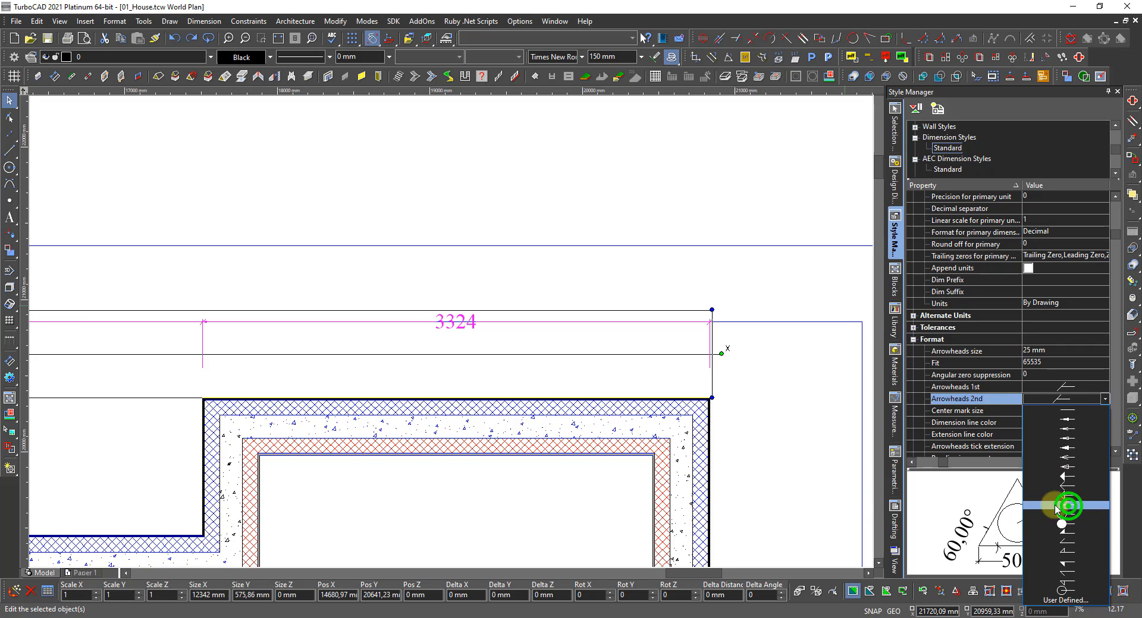
left_click(756, 492)
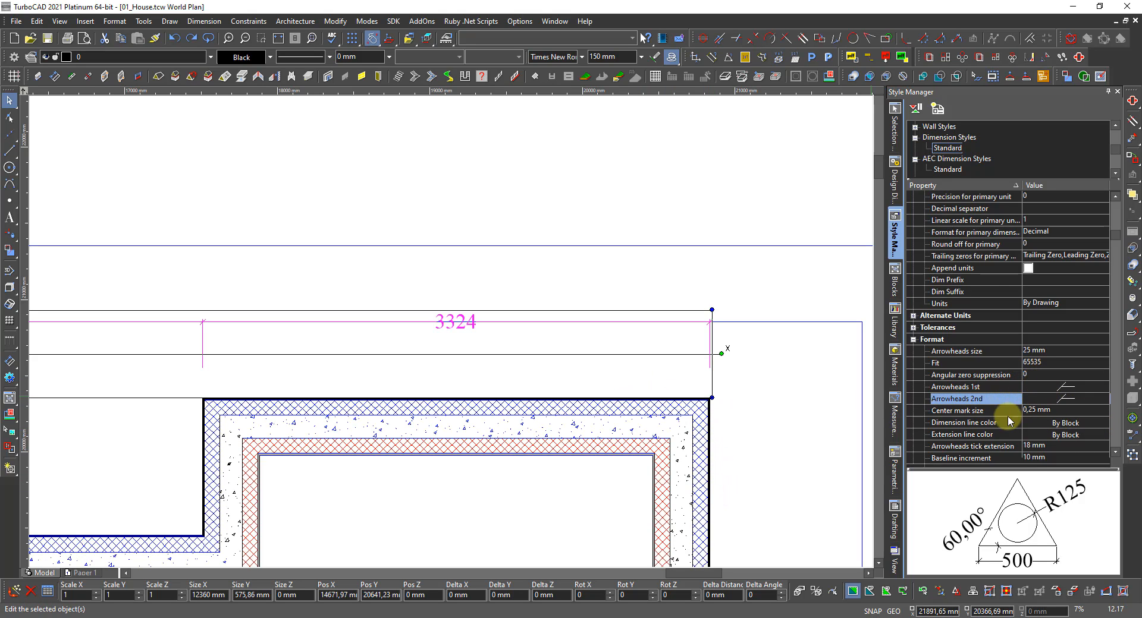
Inspect the oblique tick and extension line at the outer wall corner against the style's Format properties, and deselect the AEC dimension.
scroll(1006, 418, "down", 1)
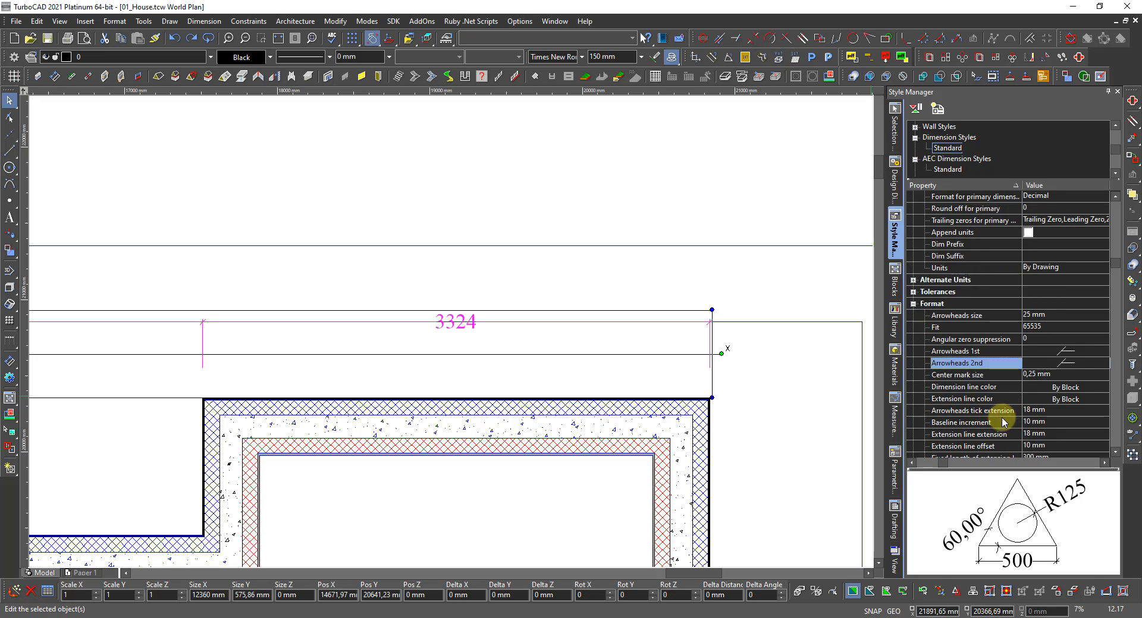
scroll(1002, 427, "down", 1)
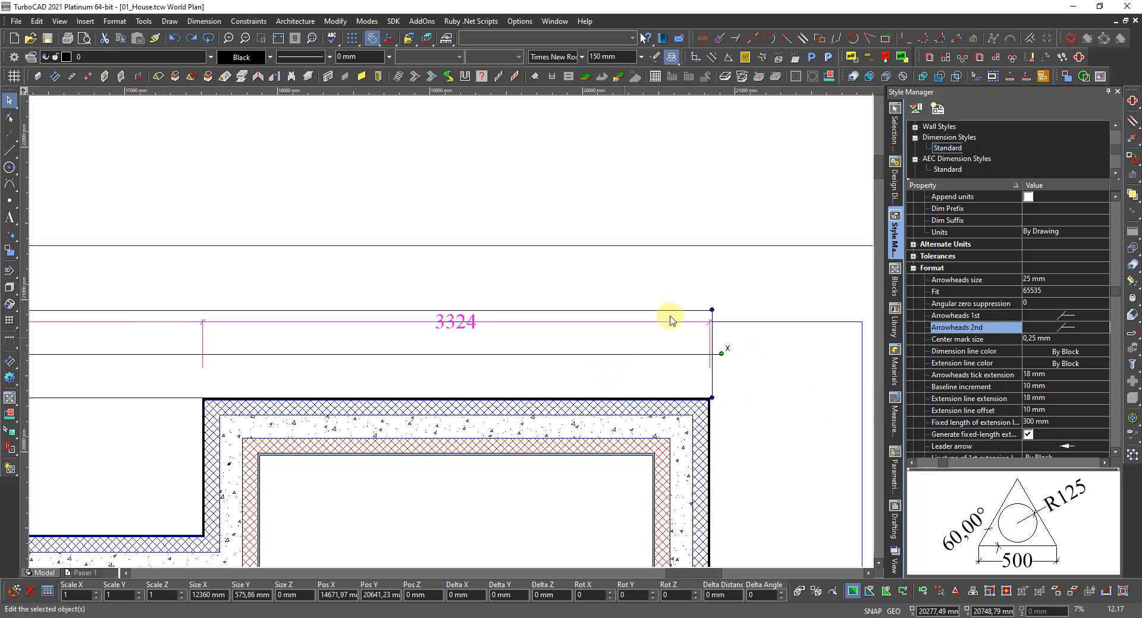
scroll(701, 321, "up", 2)
scroll(476, 329, "up", 2)
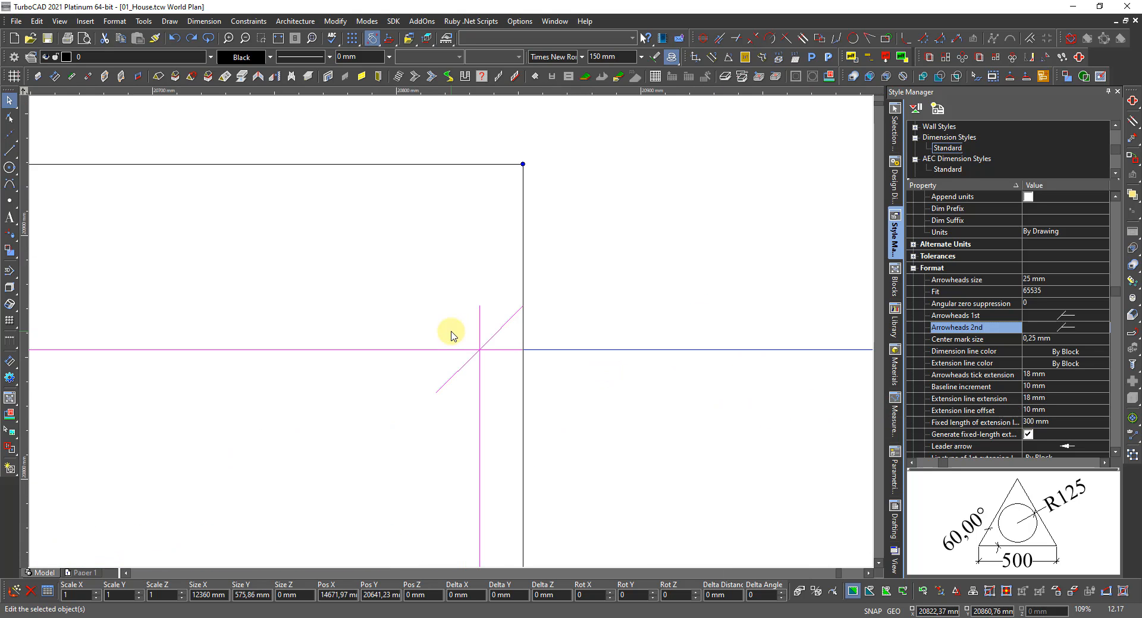
scroll(451, 330, "down", 4)
scroll(408, 357, "up", 2)
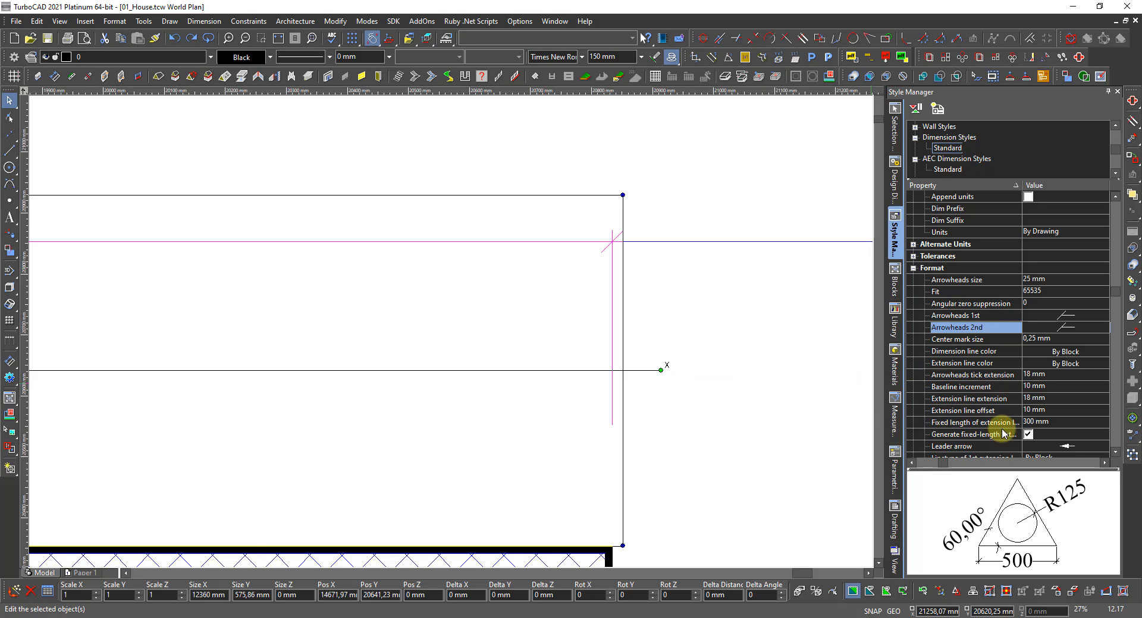
scroll(449, 332, "down", 5)
left_click(613, 400)
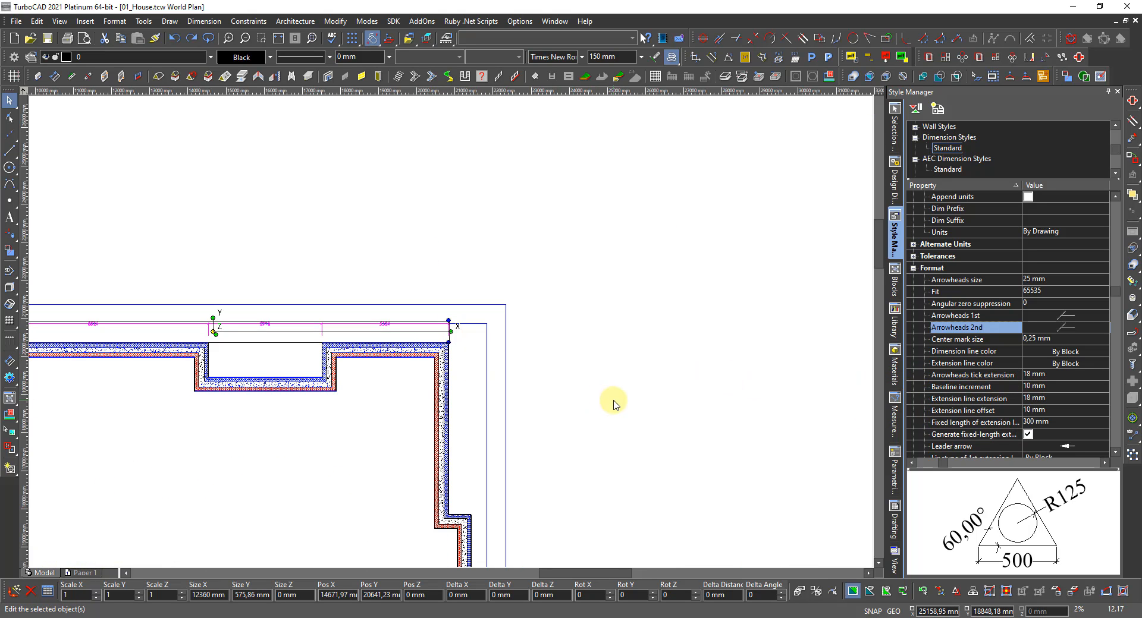
Examine how the 2976 dimension text sits on its dimension line and look through the Standard style's Format properties for text placement settings.
scroll(390, 373, "up", 3)
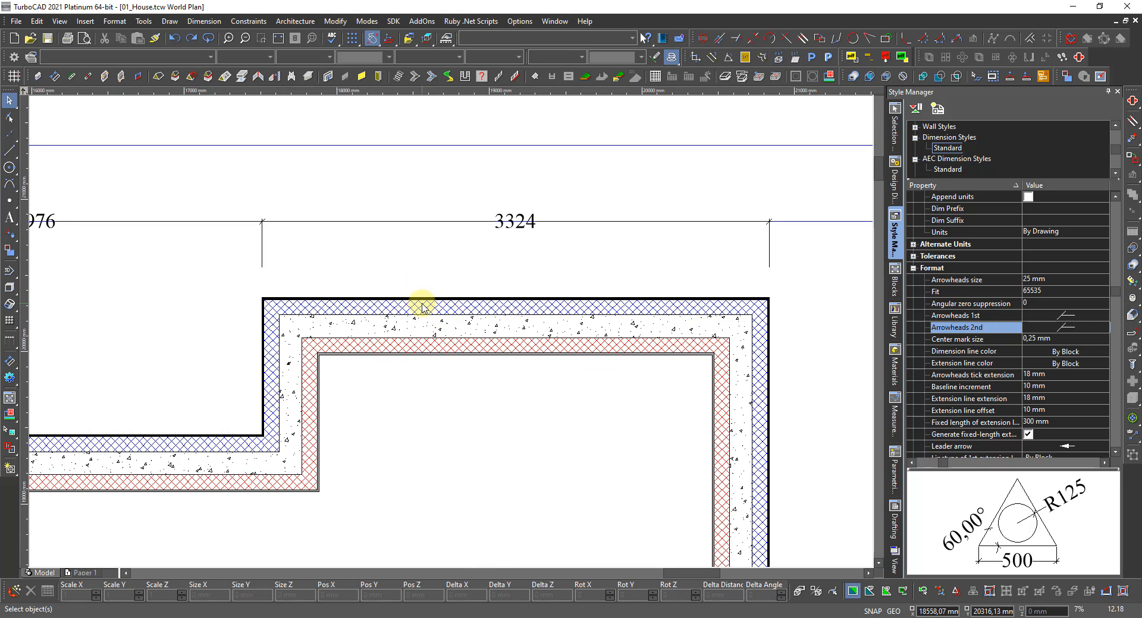
scroll(422, 307, "down", 2)
scroll(247, 288, "up", 5)
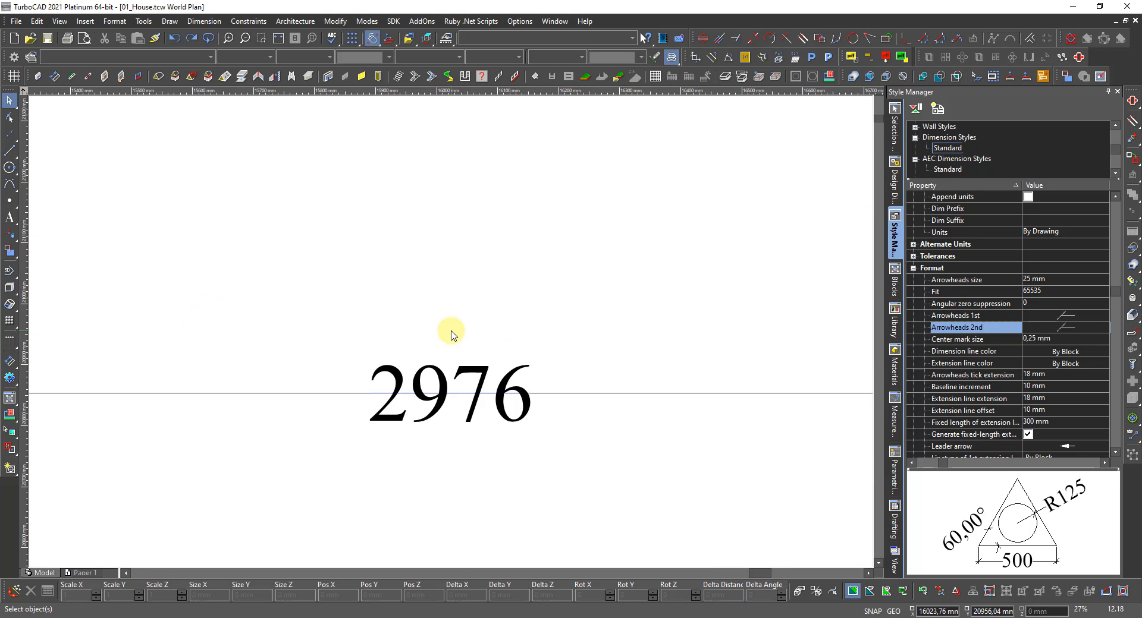
scroll(523, 395, "up", 4)
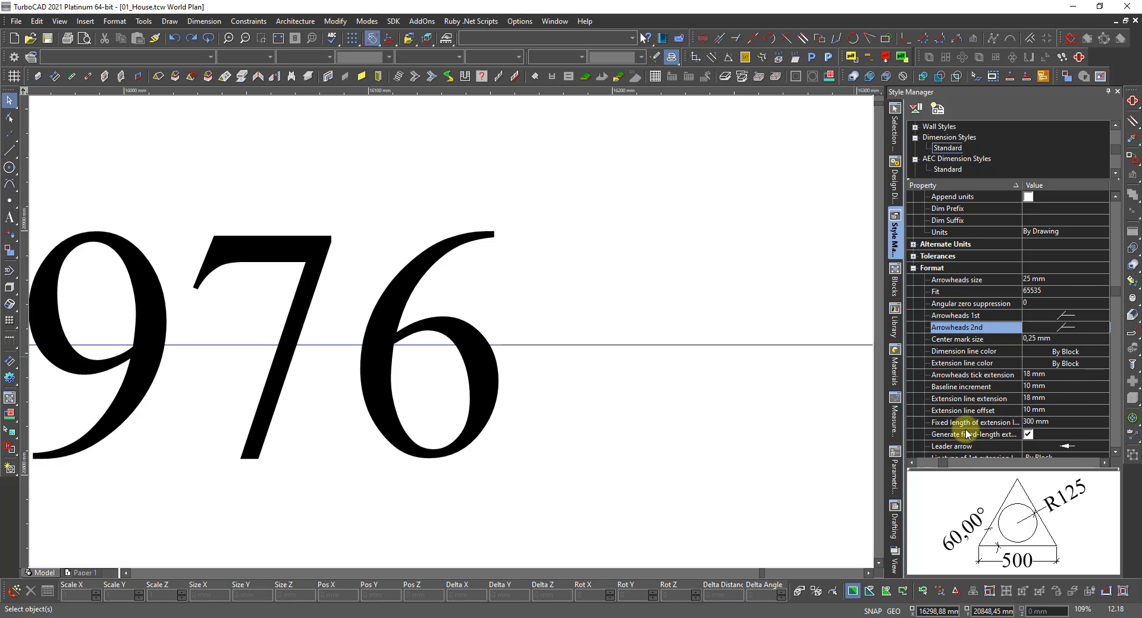
scroll(979, 433, "down", 1)
scroll(997, 414, "down", 1)
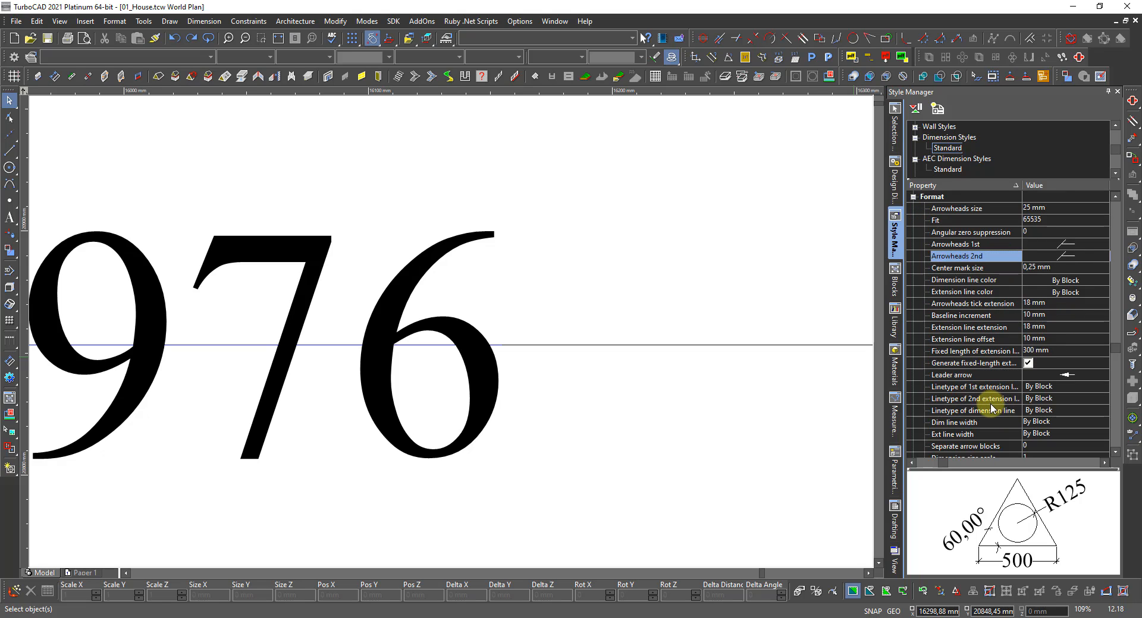
scroll(986, 422, "down", 1)
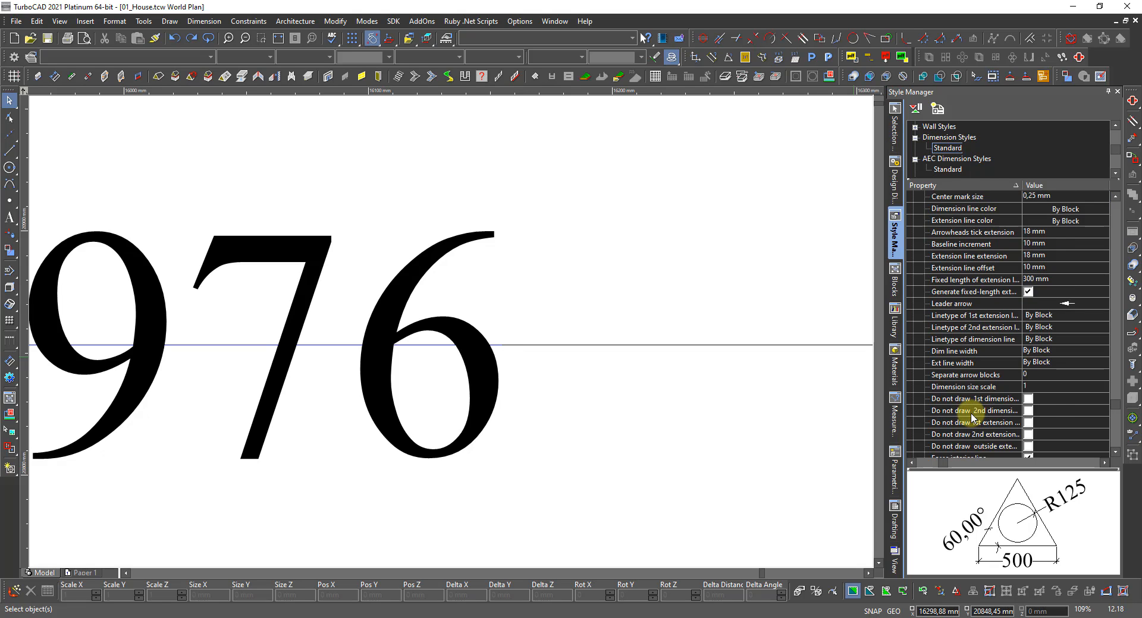
scroll(973, 417, "down", 2)
scroll(973, 417, "down", 1)
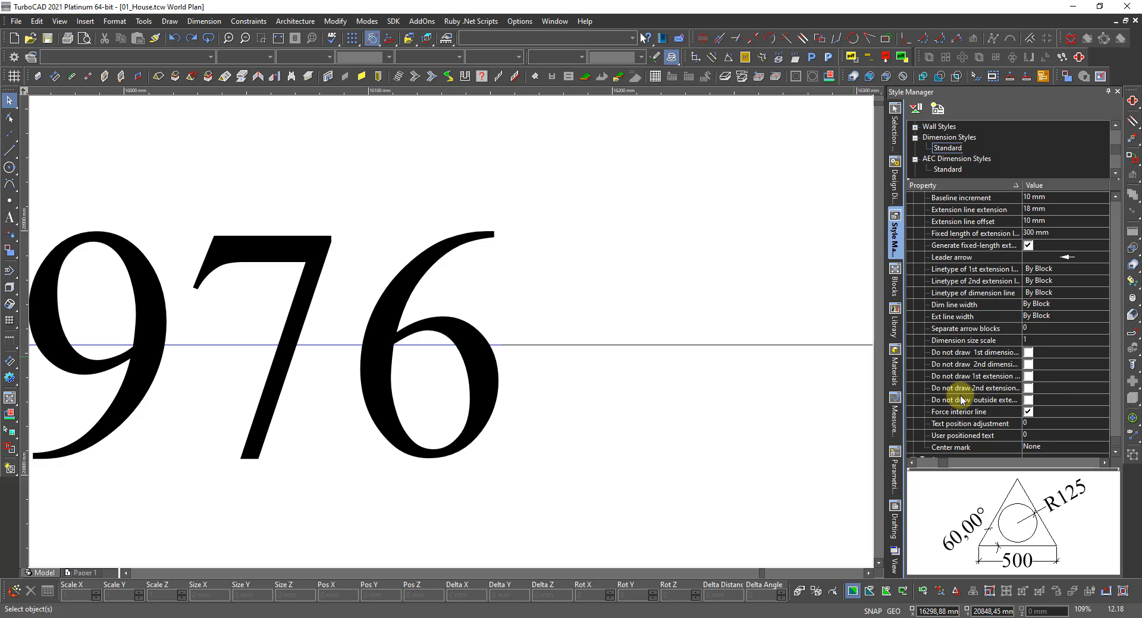
Collapse the Units and Format property groups of the Standard dimension style and expand its Text group.
scroll(959, 397, "up", 5)
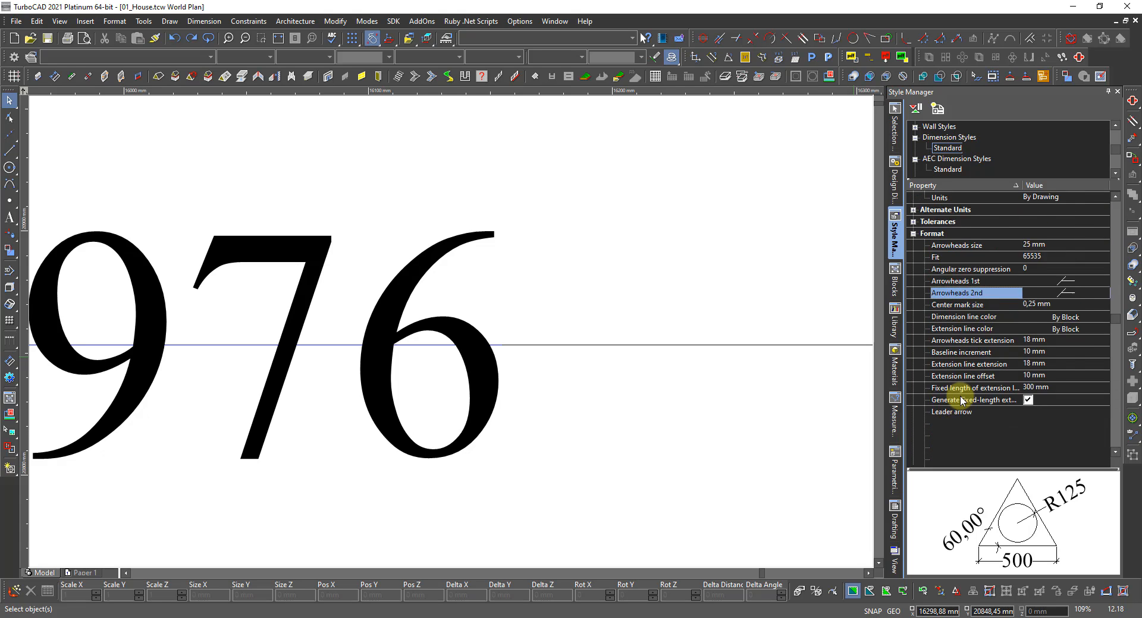
scroll(961, 396, "up", 3)
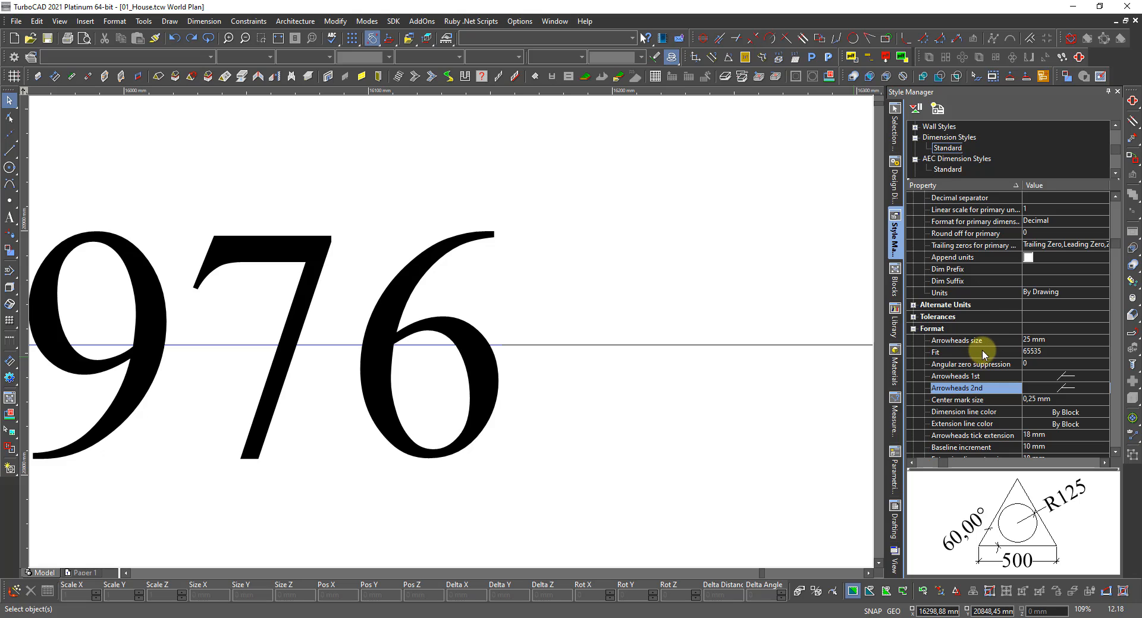
scroll(962, 304, "up", 1)
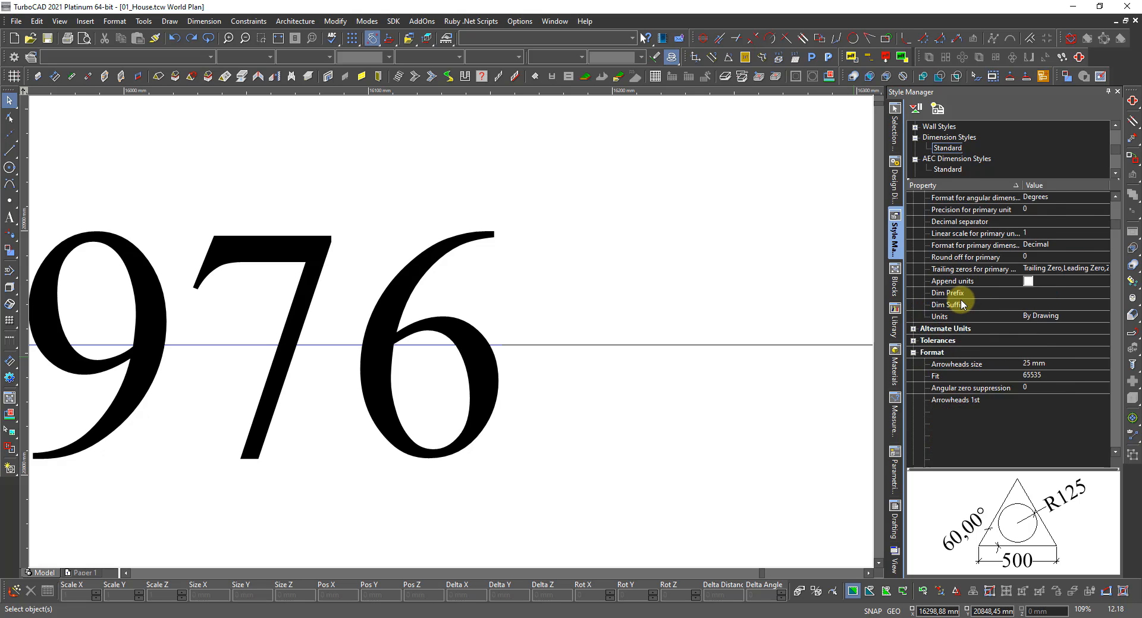
scroll(963, 300, "up", 1)
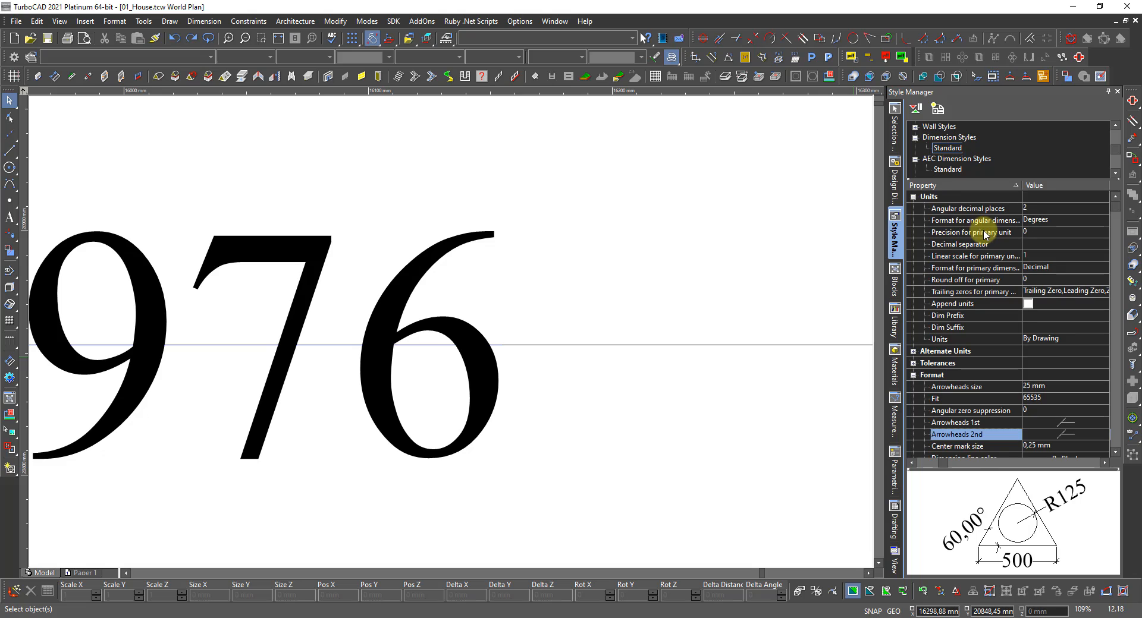
left_click(912, 197)
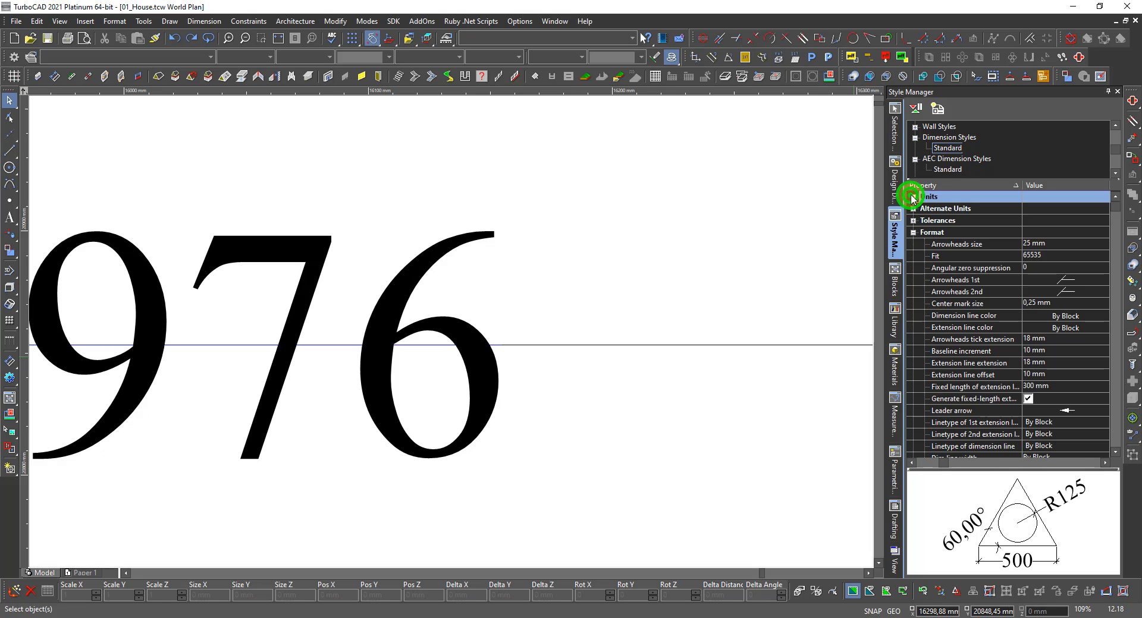
left_click(913, 233)
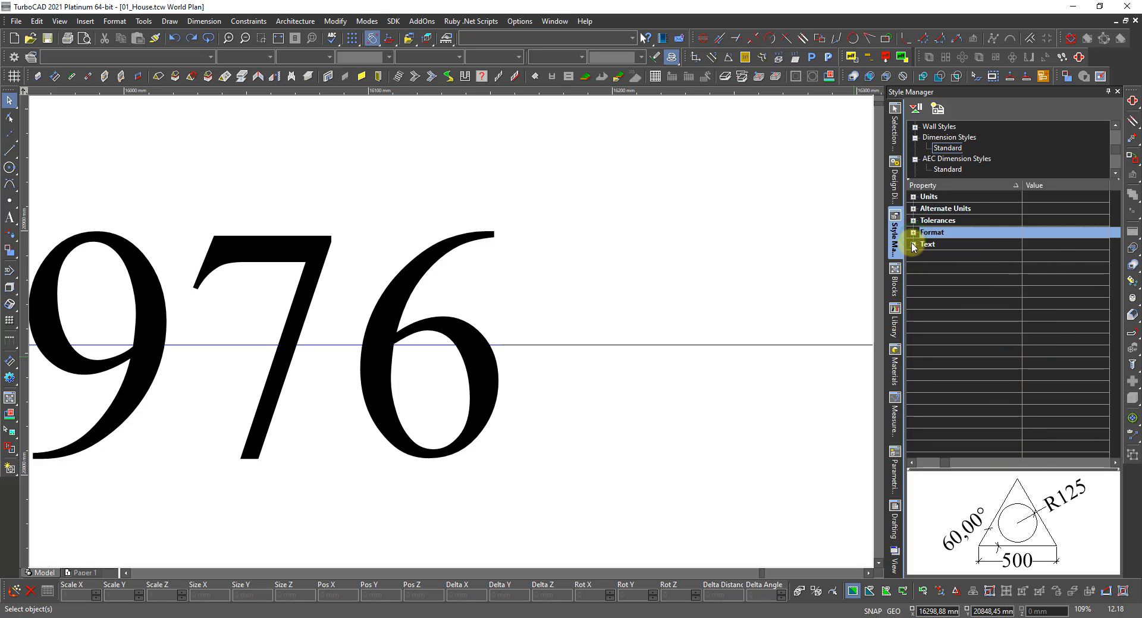
left_click(913, 245)
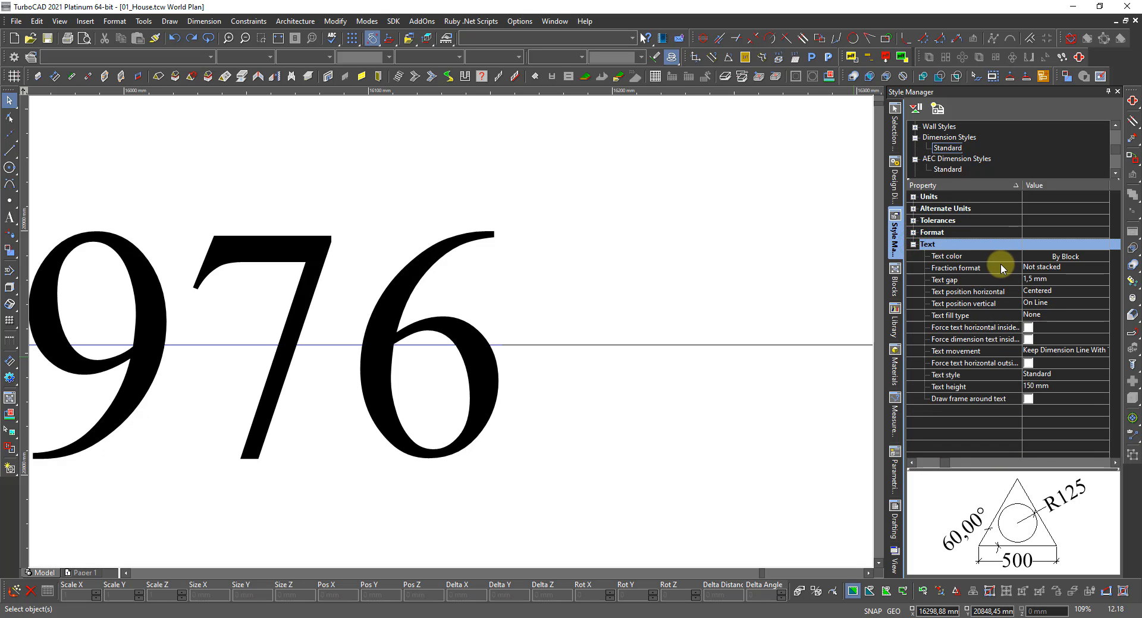
Set the Standard dimension style's text gap to 5 mm and check the spacing around the 2976 dimension text.
left_click(1045, 280)
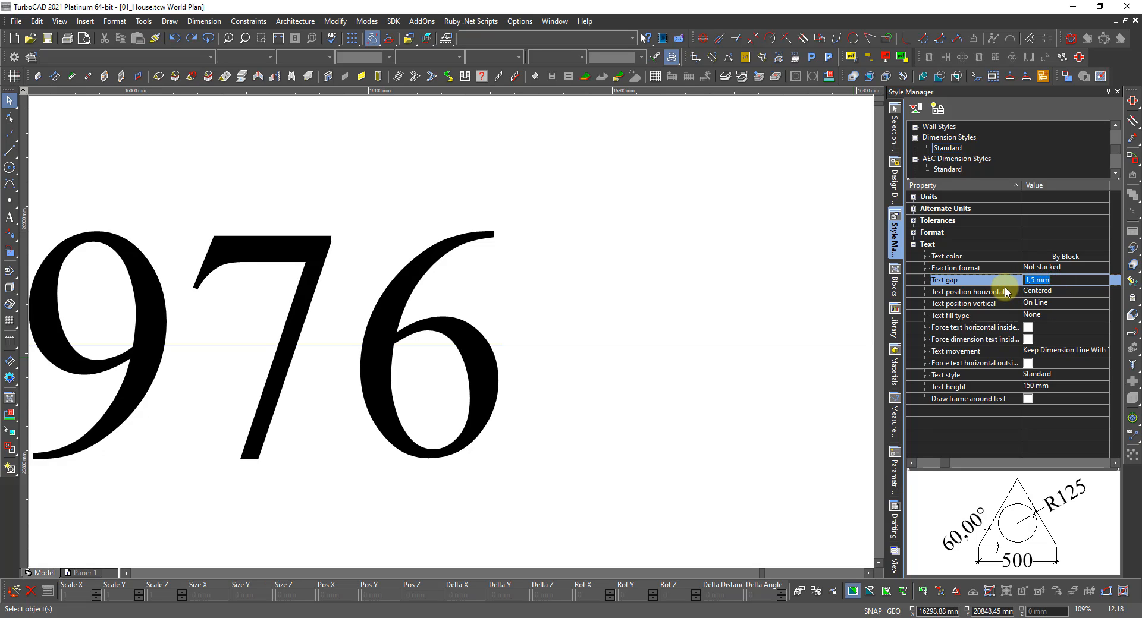
type("5")
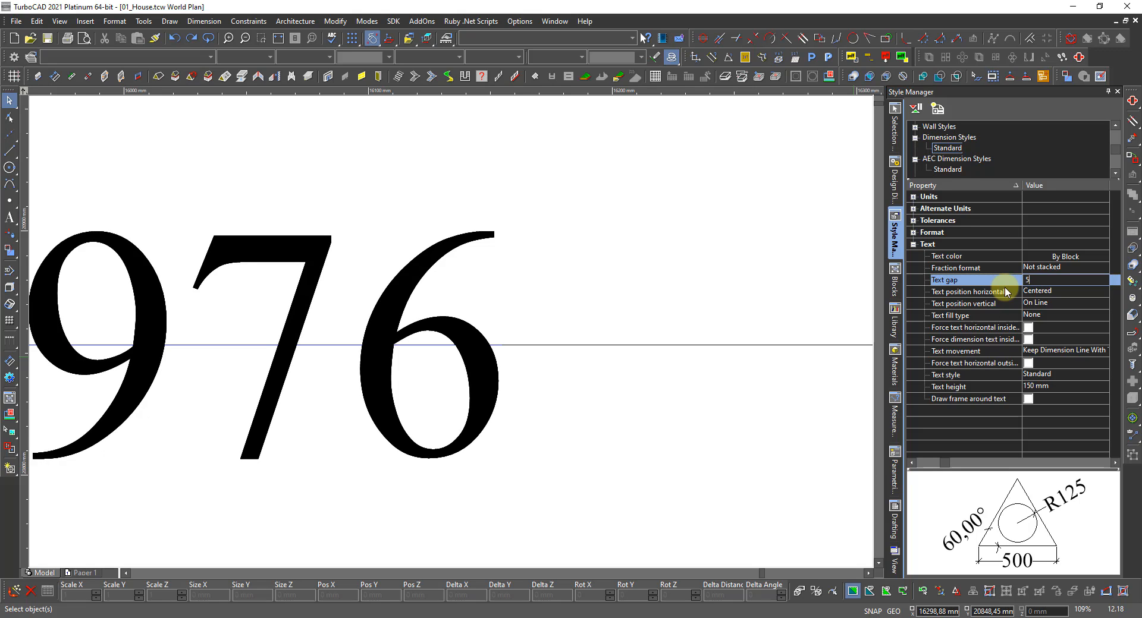
left_click(704, 274)
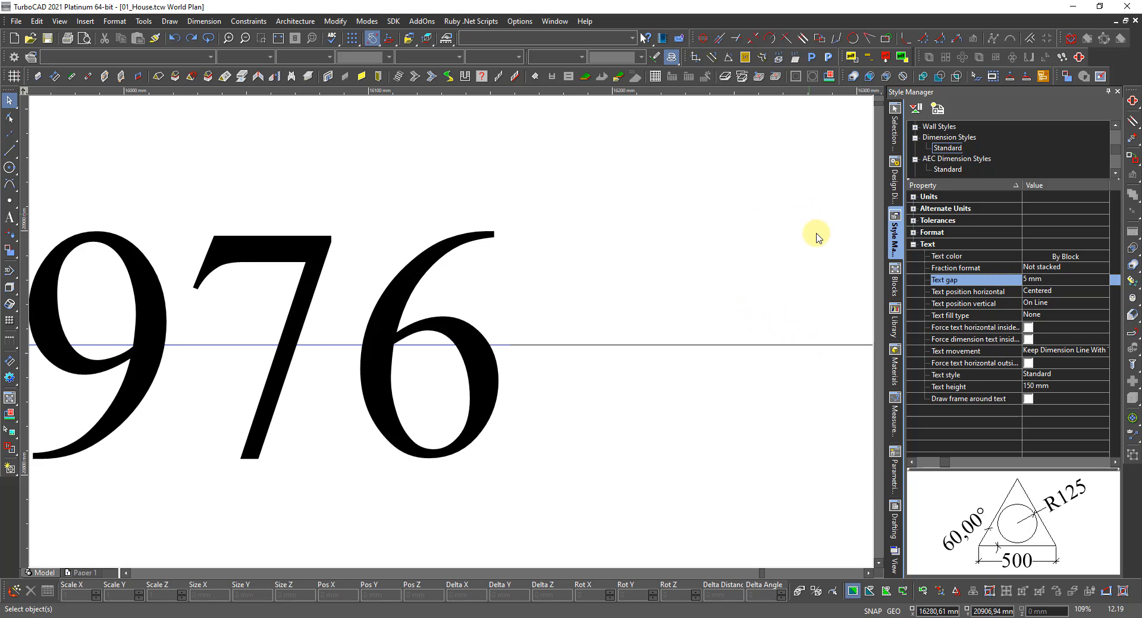
scroll(491, 293, "down", 3)
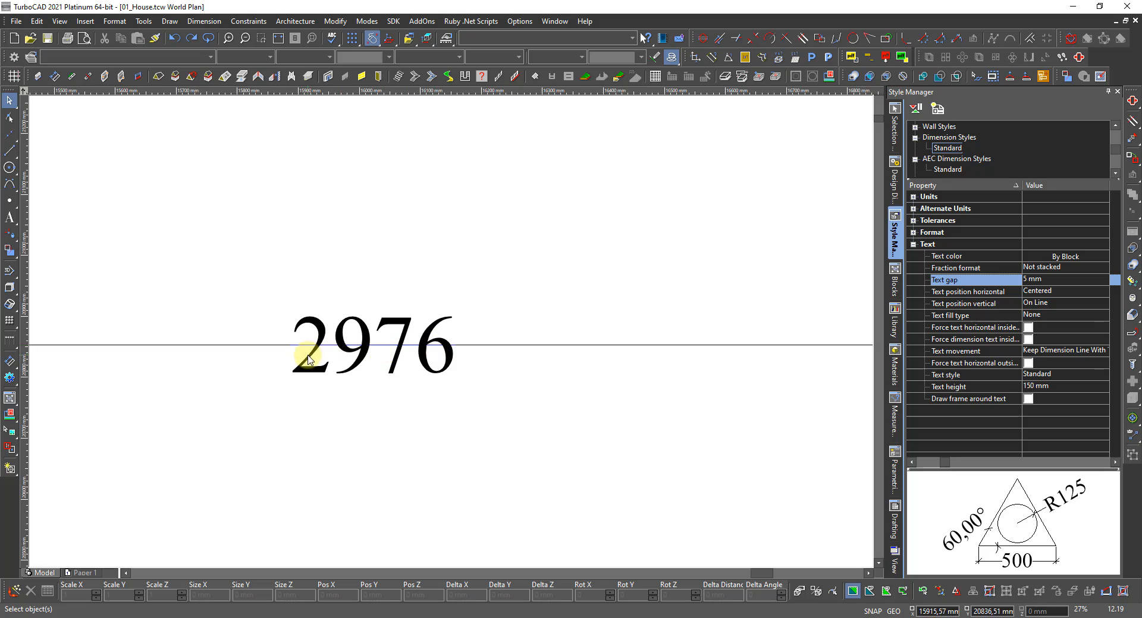
scroll(308, 356, "up", 3)
scroll(390, 357, "up", 3)
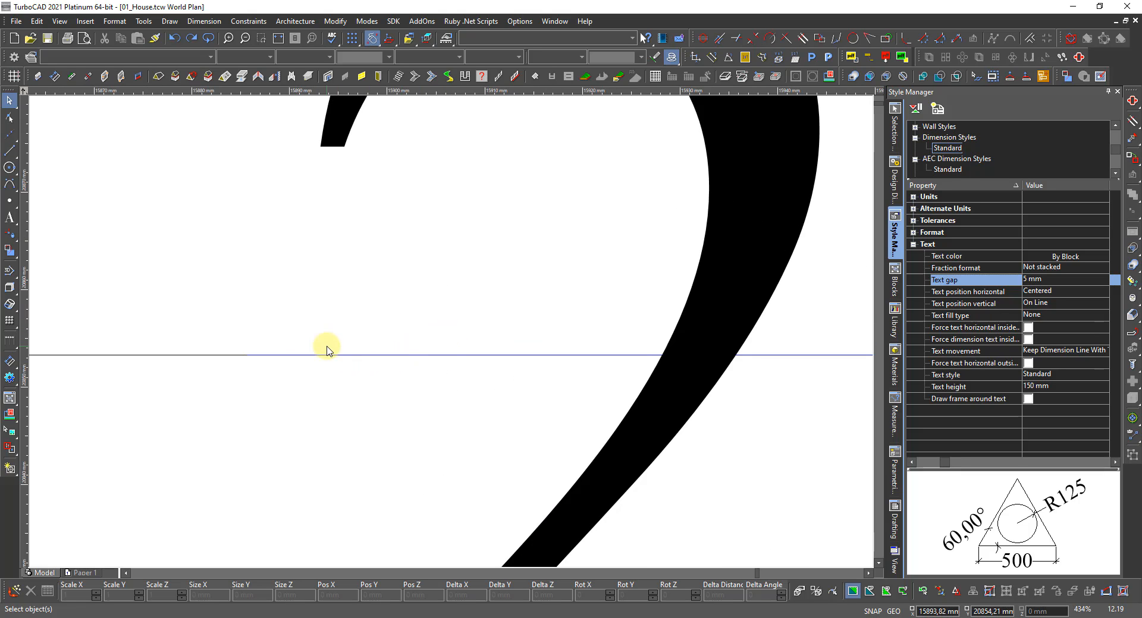
scroll(263, 348, "down", 3)
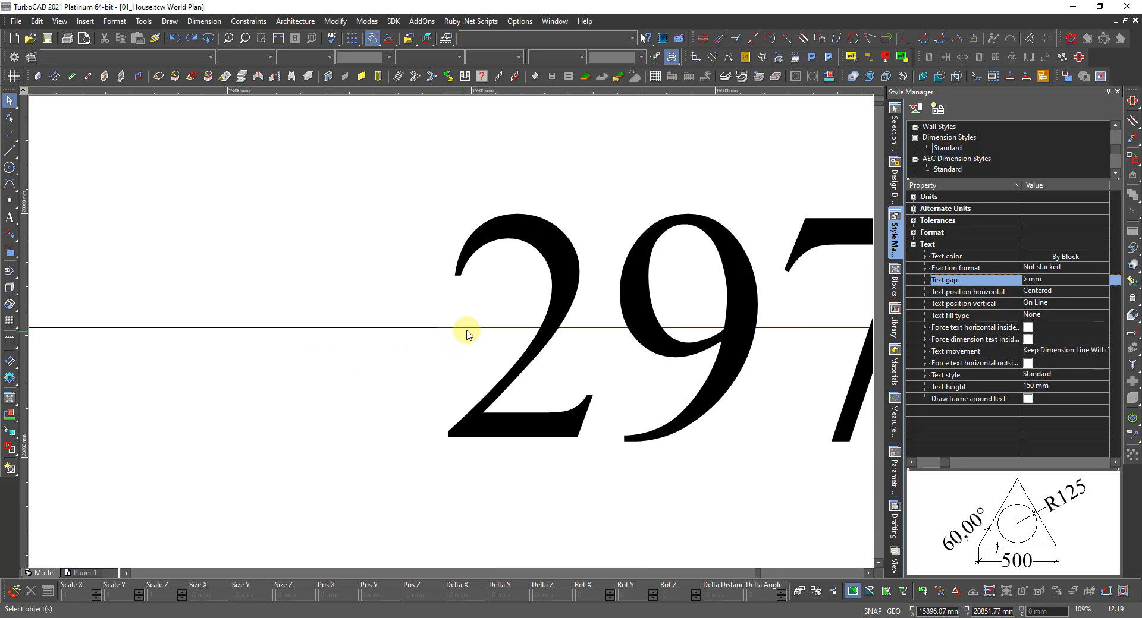
left_click(477, 328)
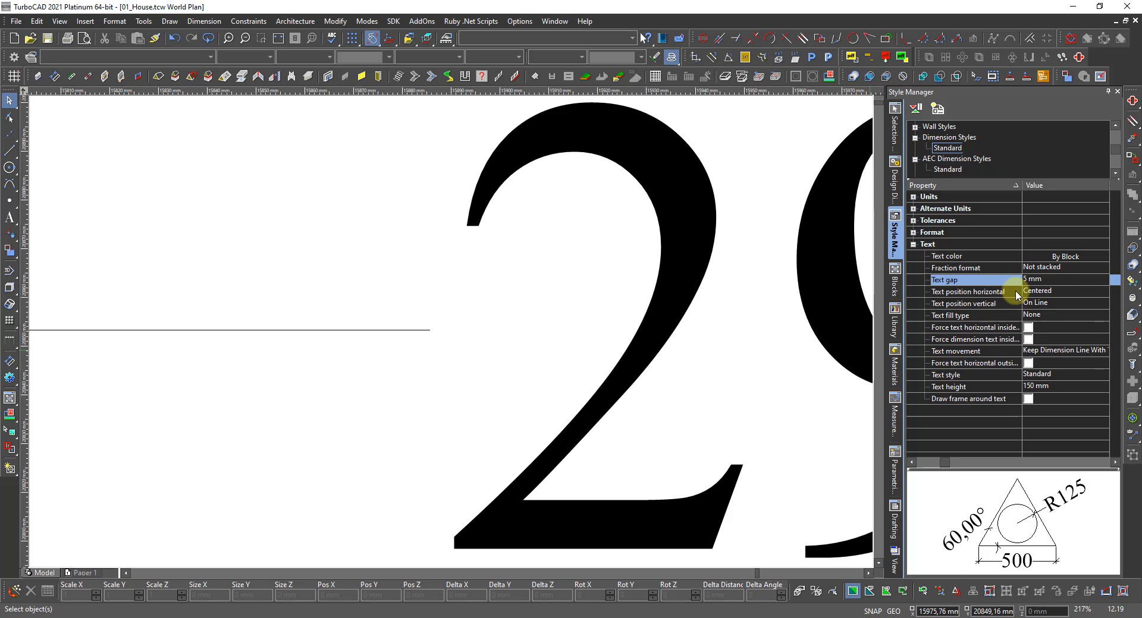
Set the text gap of the Standard dimension style to 10 mm.
left_click(1050, 280)
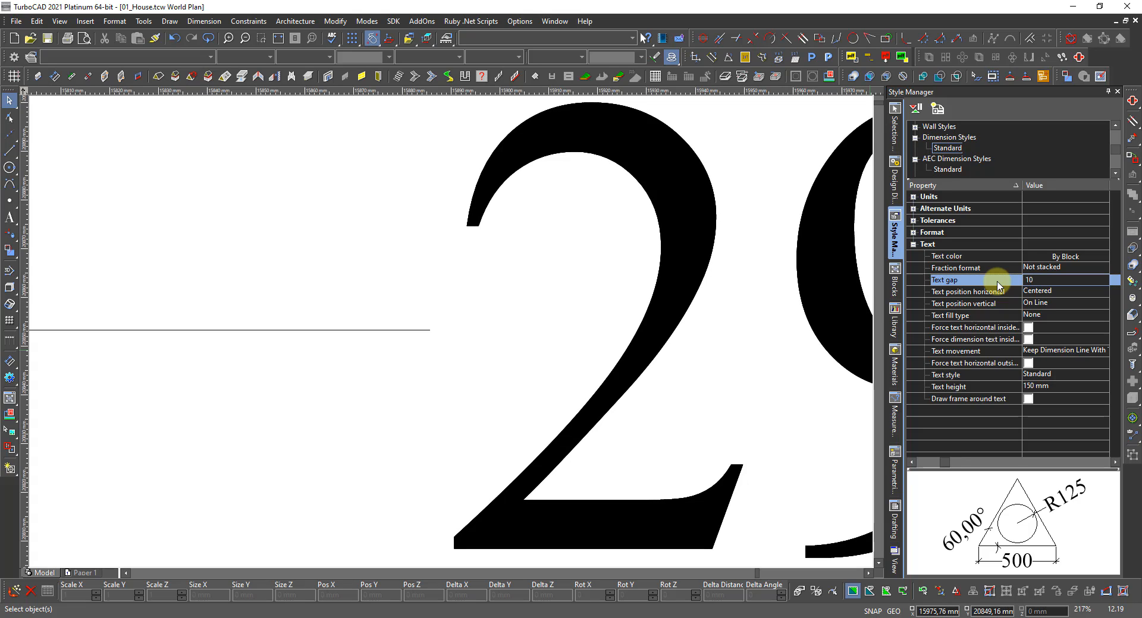
key("Return")
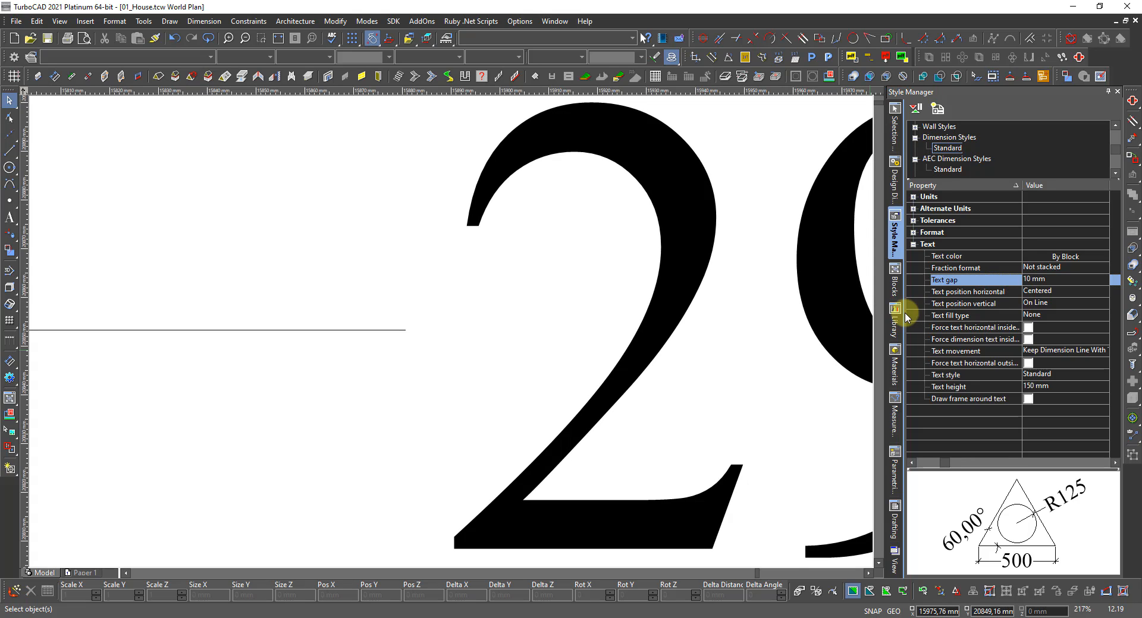
left_click(795, 331)
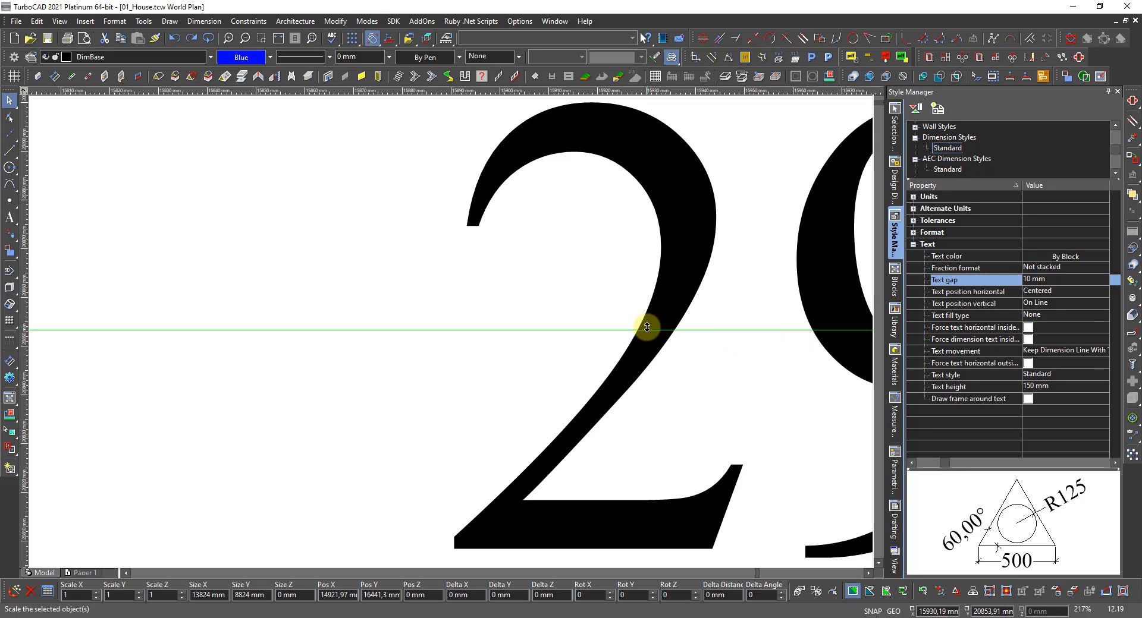
key("Escape")
Examine the dimension texts, tick marks and extension lines along the upper side of the house plan.
scroll(523, 321, "down", 10)
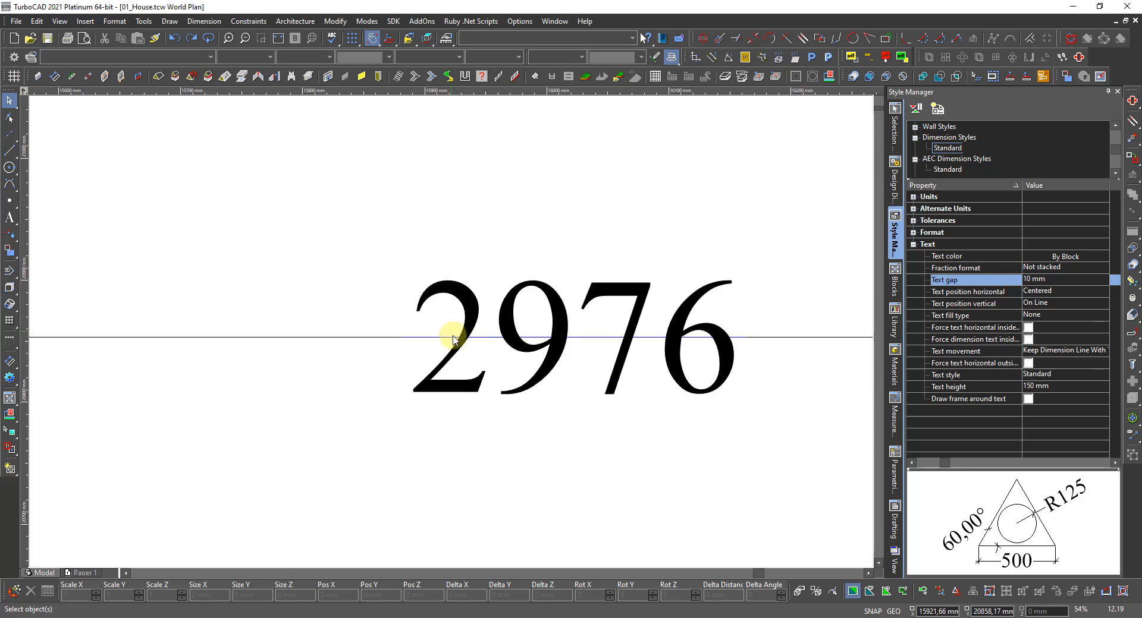
scroll(440, 354, "down", 5)
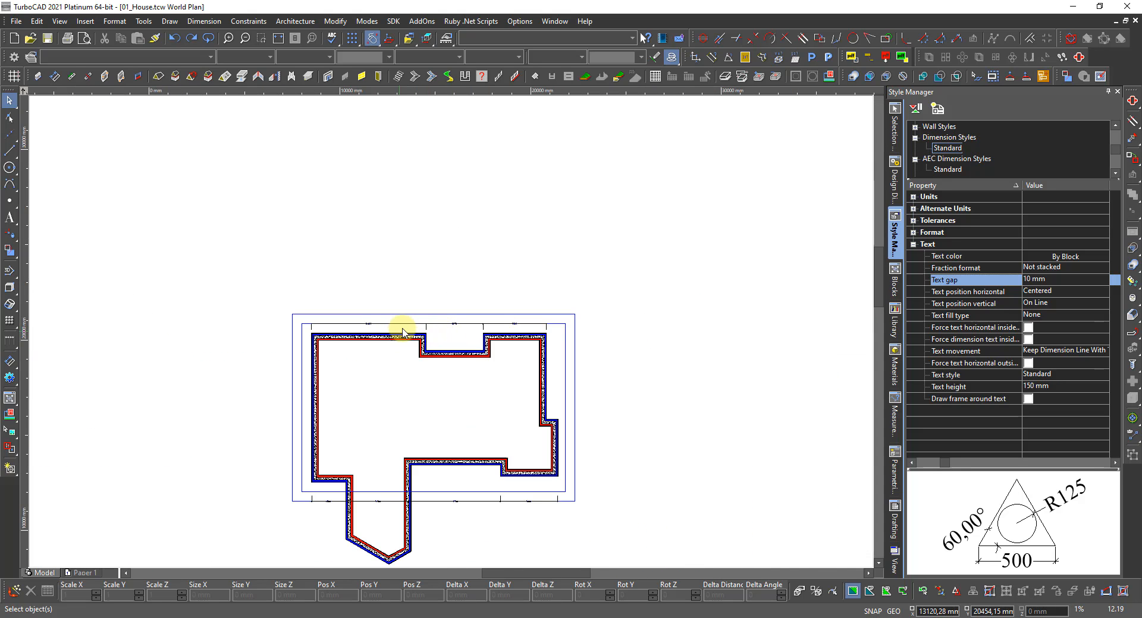
scroll(452, 333, "up", 3)
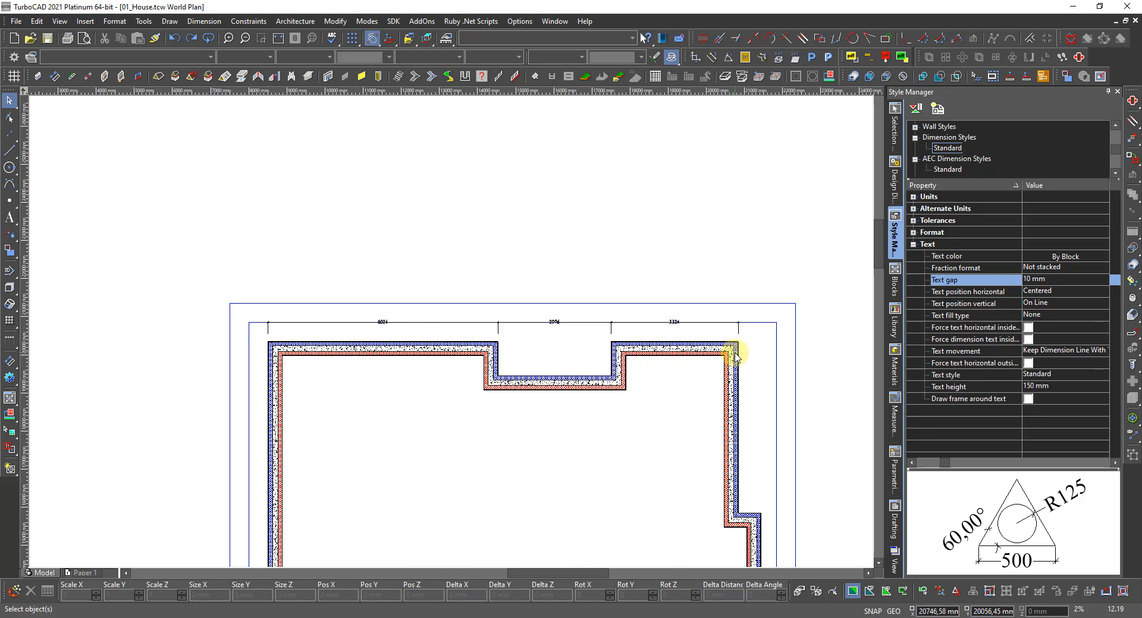
scroll(732, 350, "up", 3)
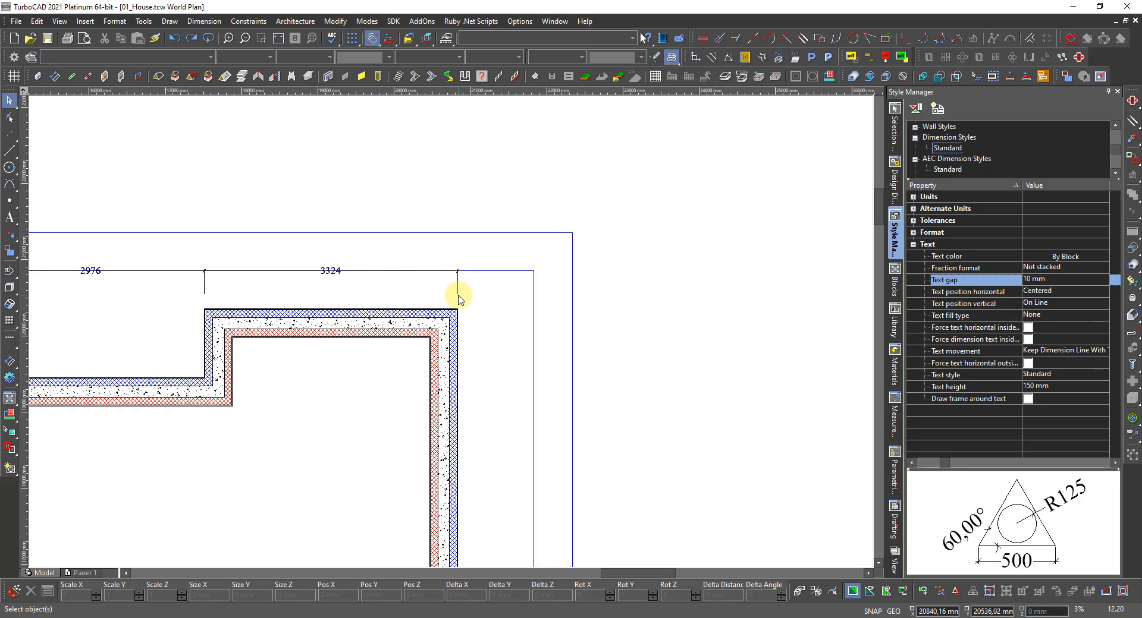
scroll(459, 295, "up", 3)
scroll(450, 342, "up", 2)
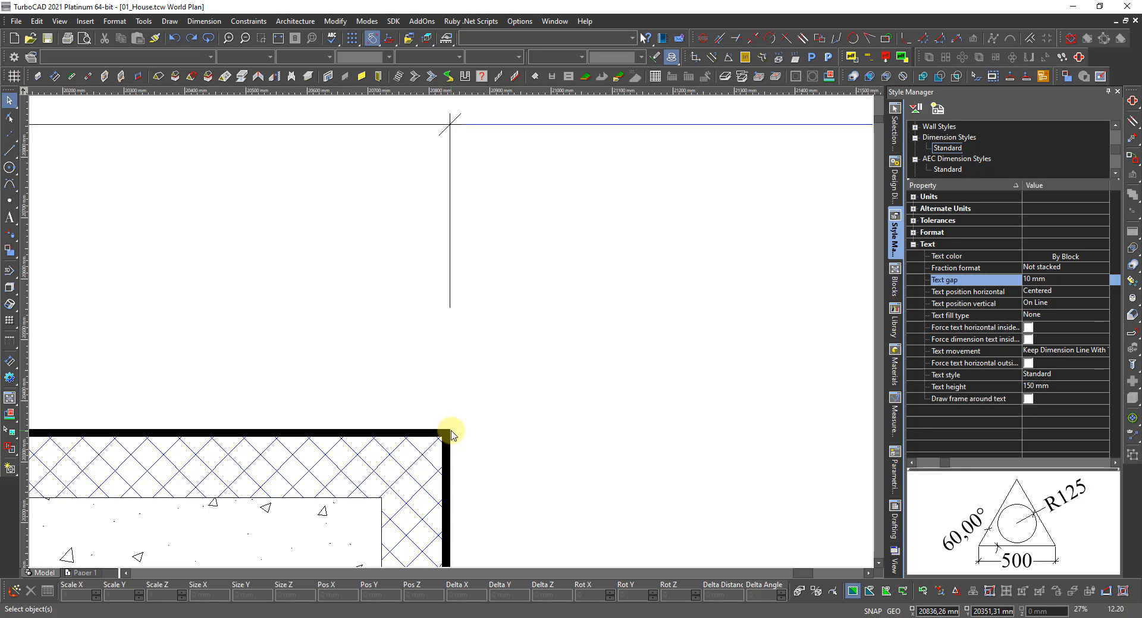
scroll(452, 336, "down", 4)
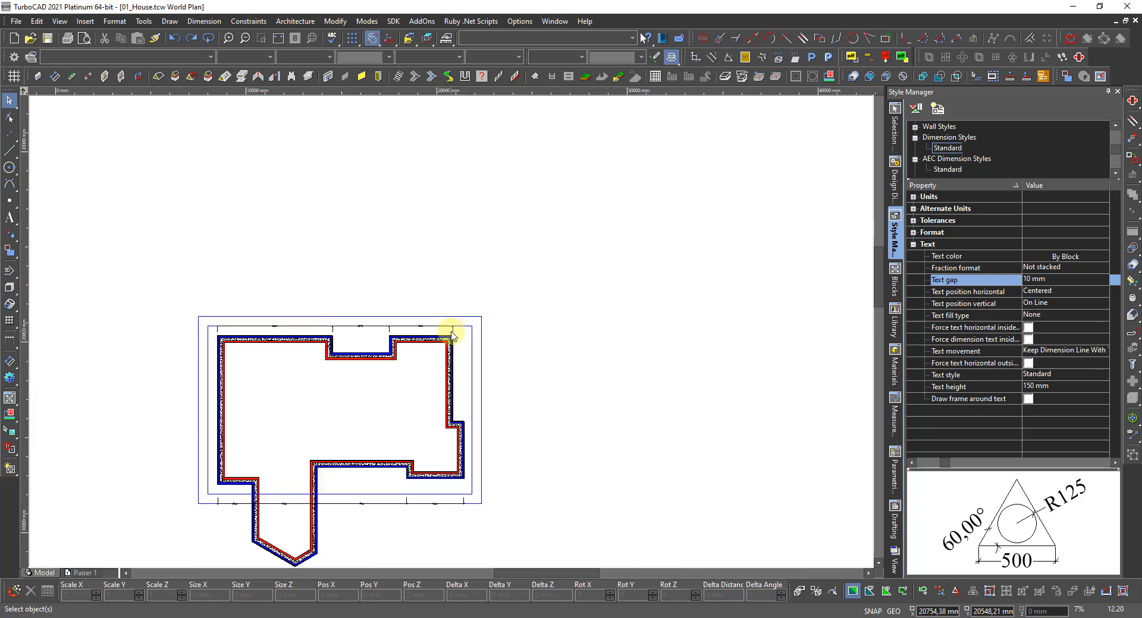
scroll(451, 336, "up", 3)
middle_click(445, 339)
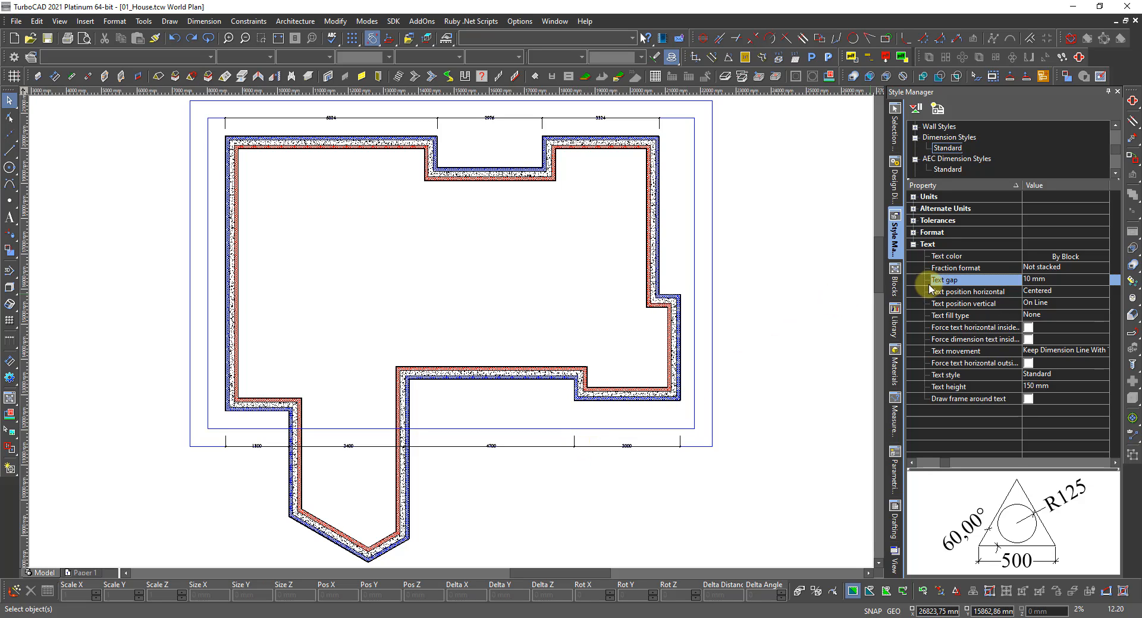
Set both the arrowheads tick extension and the extension line extension to 36 mm in the Standard style's Format settings.
left_click(912, 232)
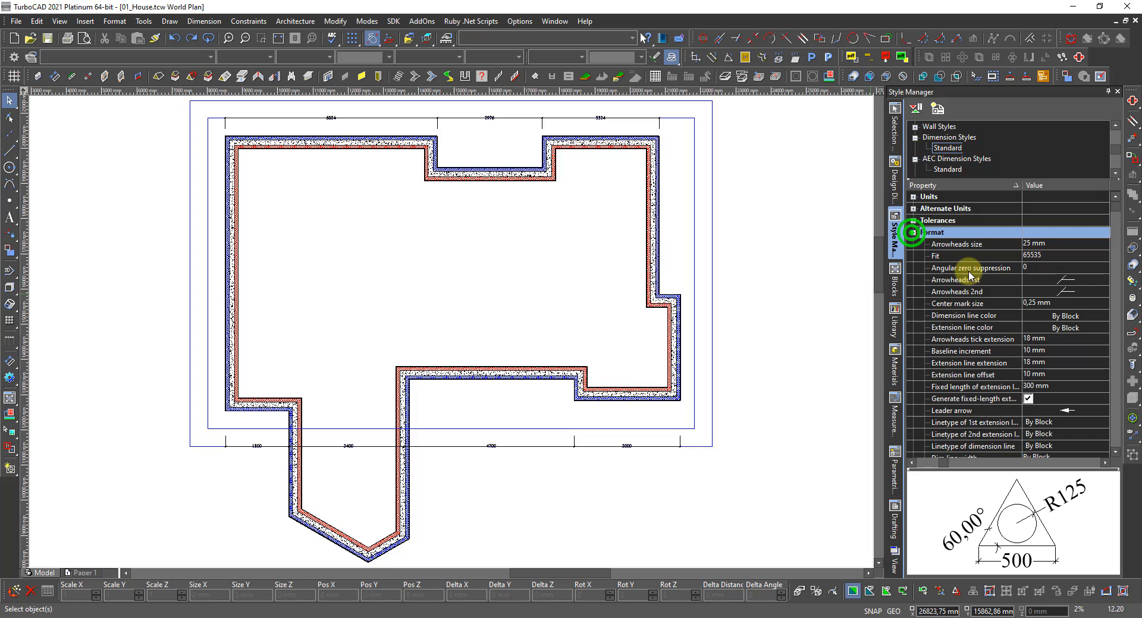
left_click(1045, 338)
left_click(1057, 339)
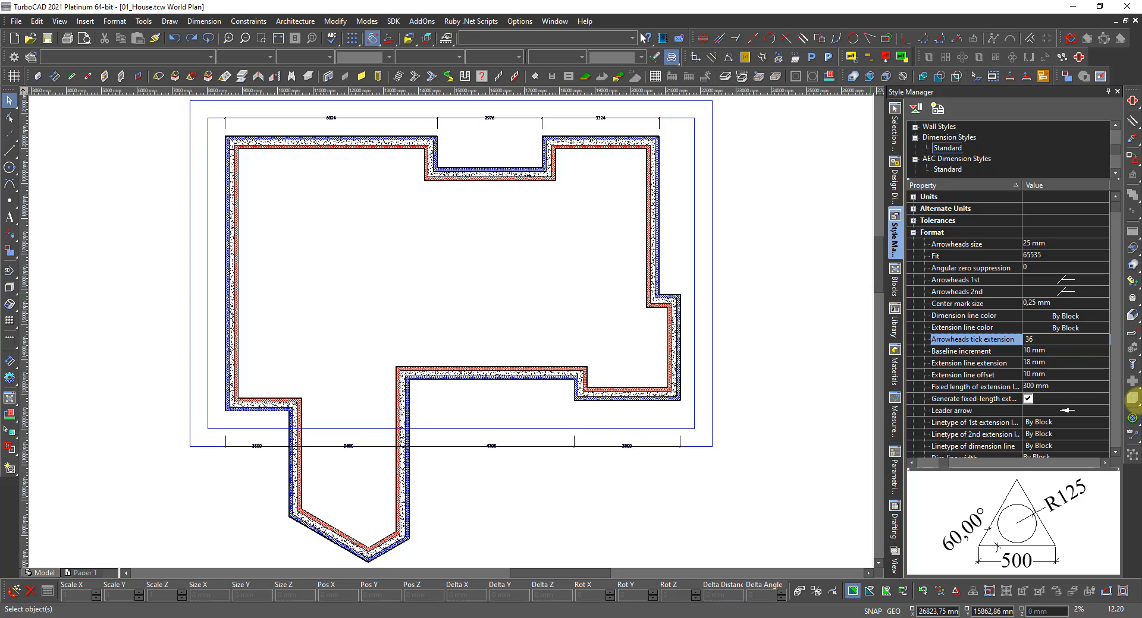
key("Return")
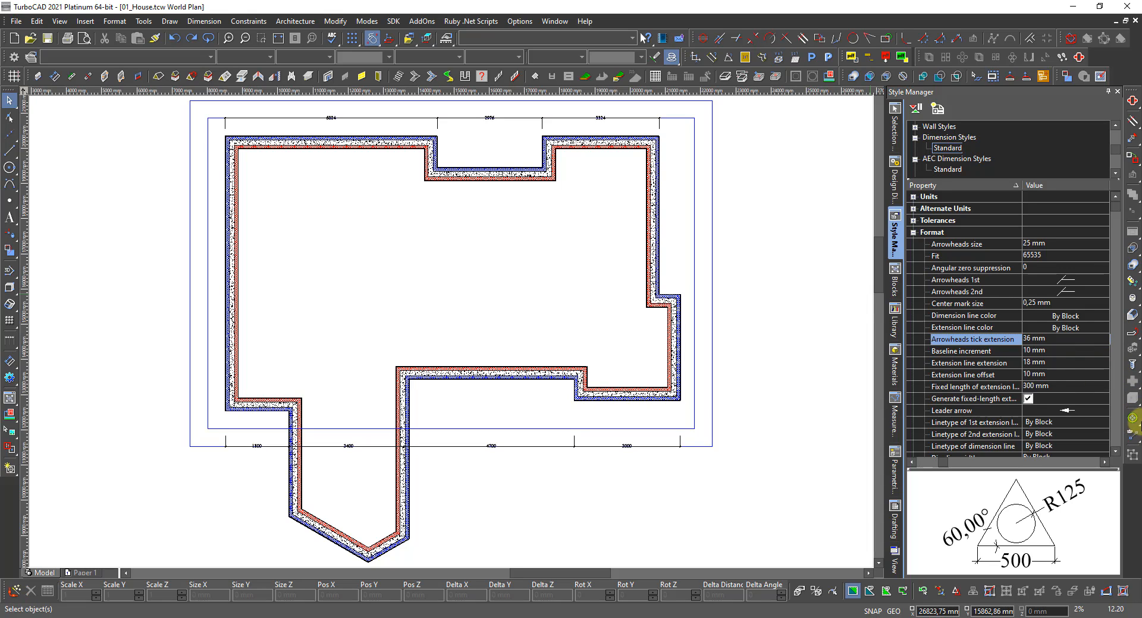
left_click(1058, 362)
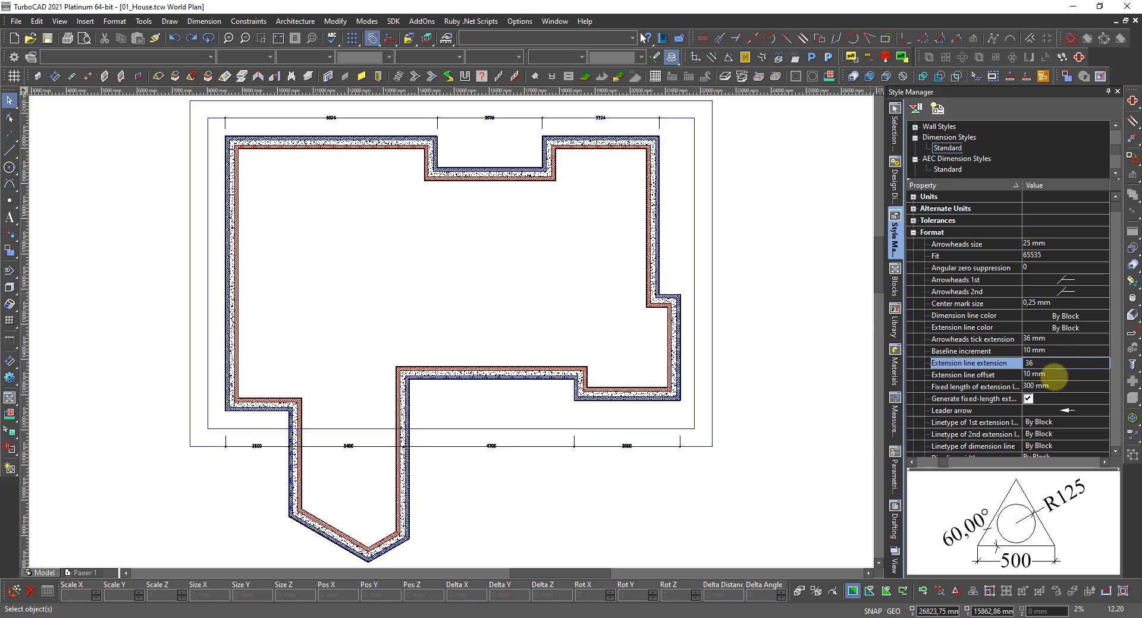
key("Return")
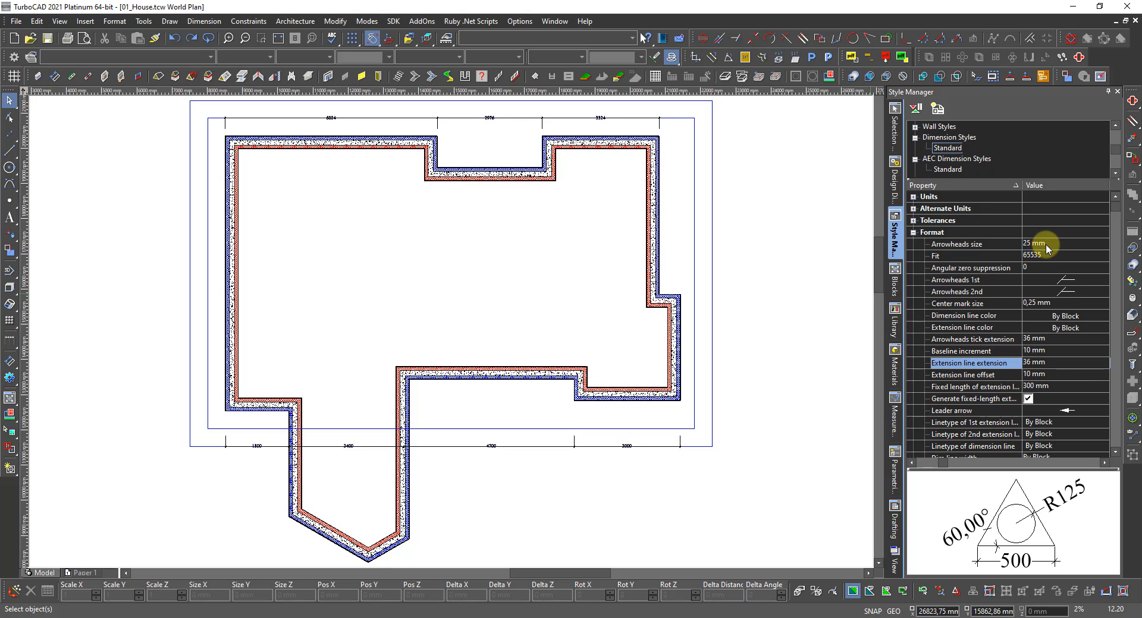
Set the arrowheads size to 50 mm and inspect the tick at the right end of the lower dimension line.
left_click(1047, 245)
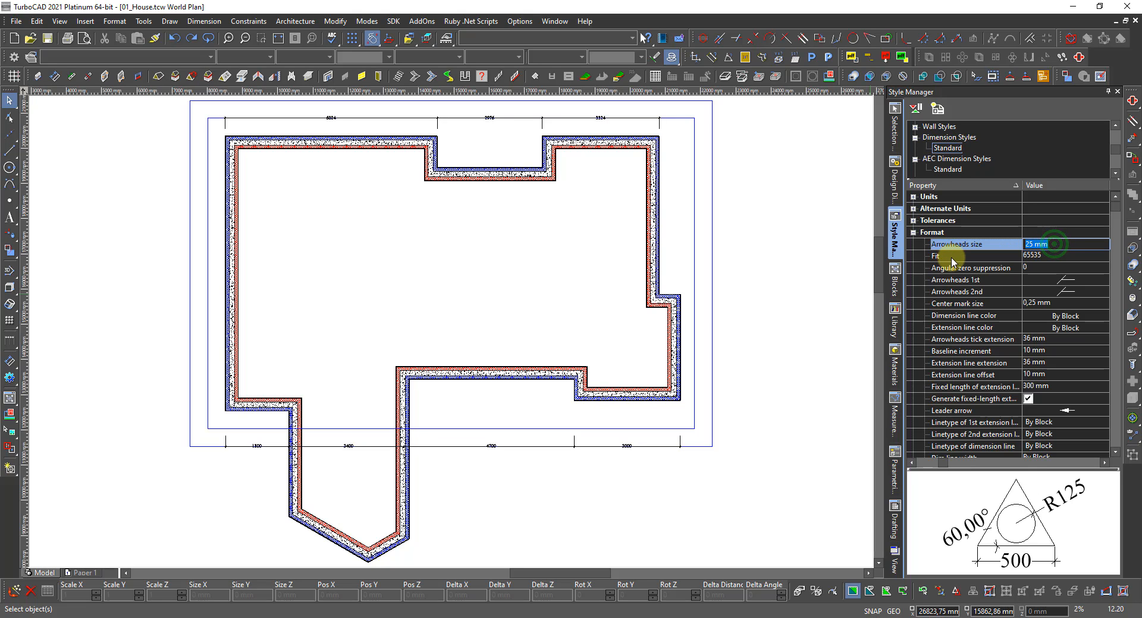
type("5")
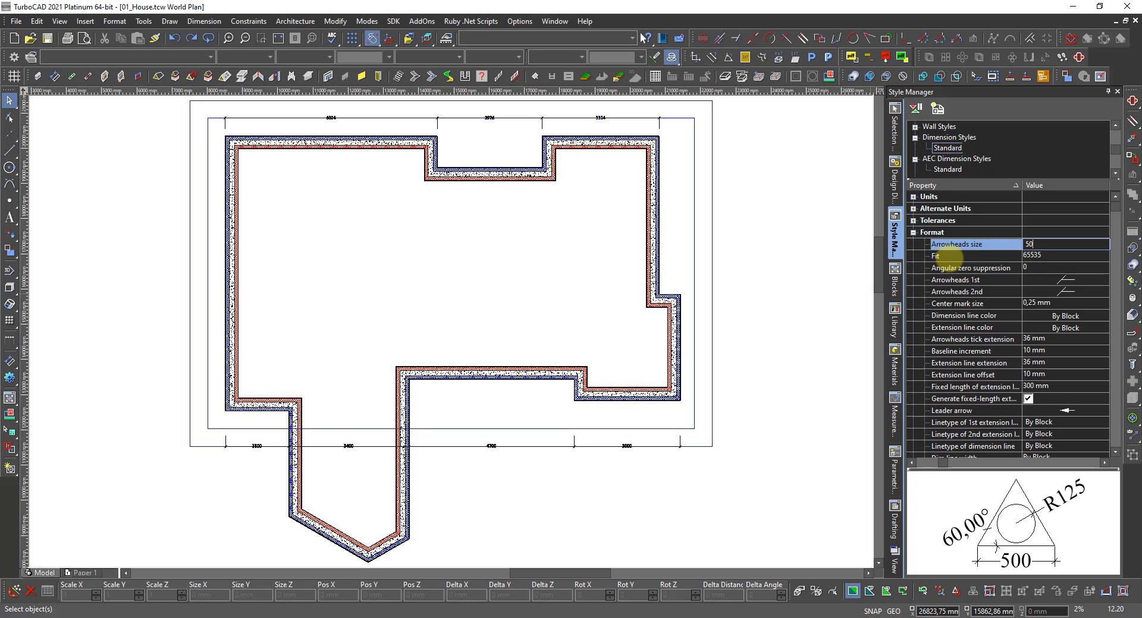
type("0")
key("Return")
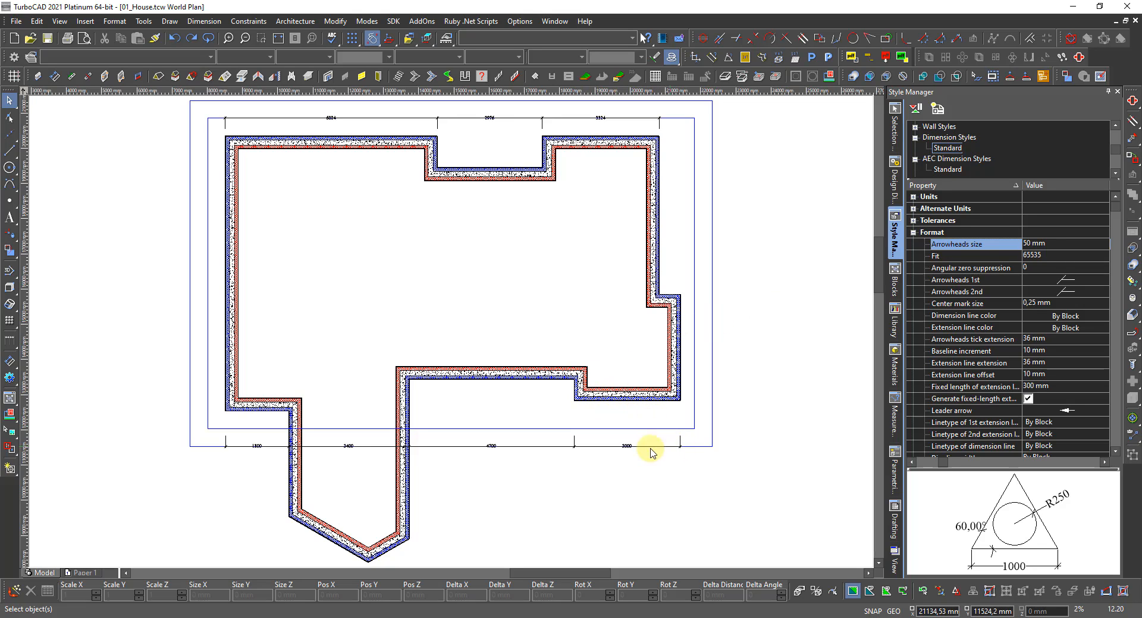
scroll(684, 454, "up", 3)
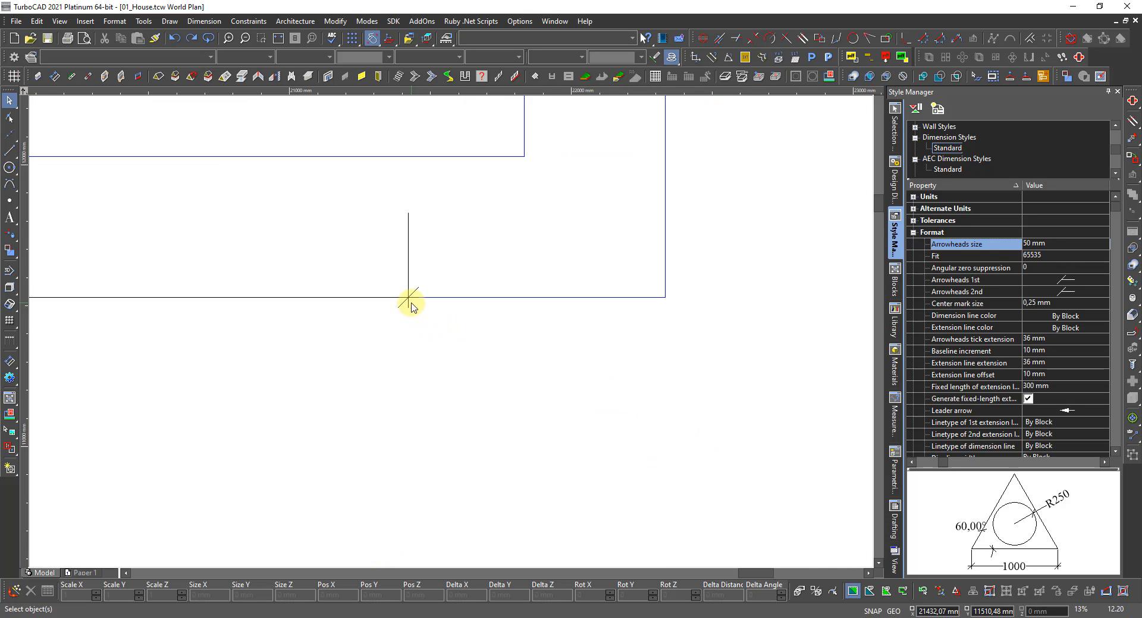
scroll(410, 305, "up", 3)
scroll(438, 324, "up", 3)
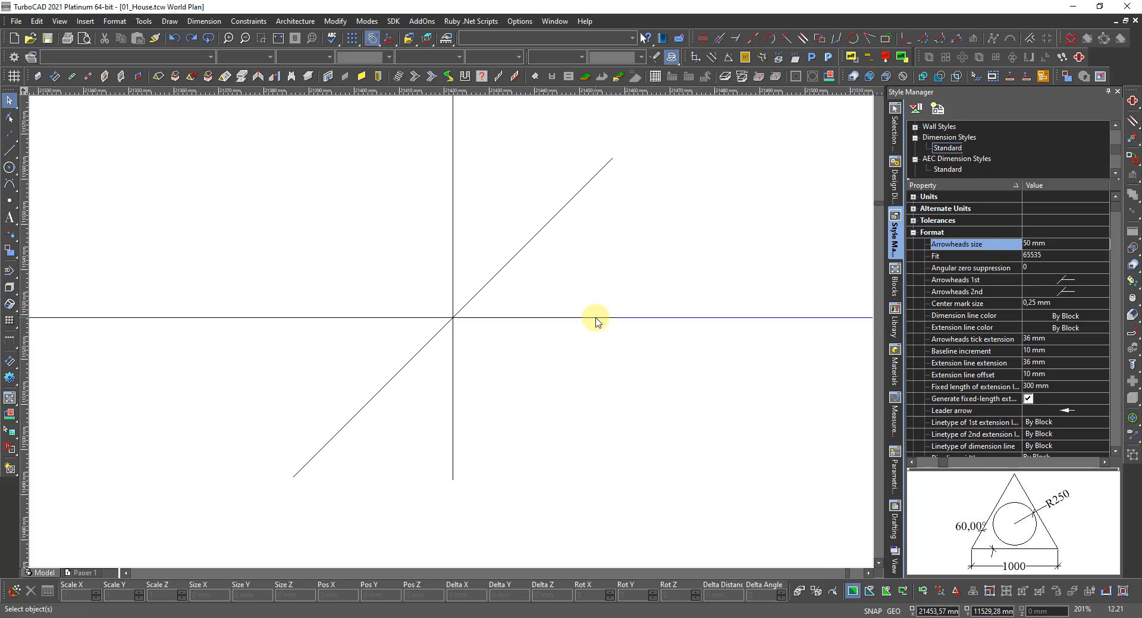
left_click(518, 257)
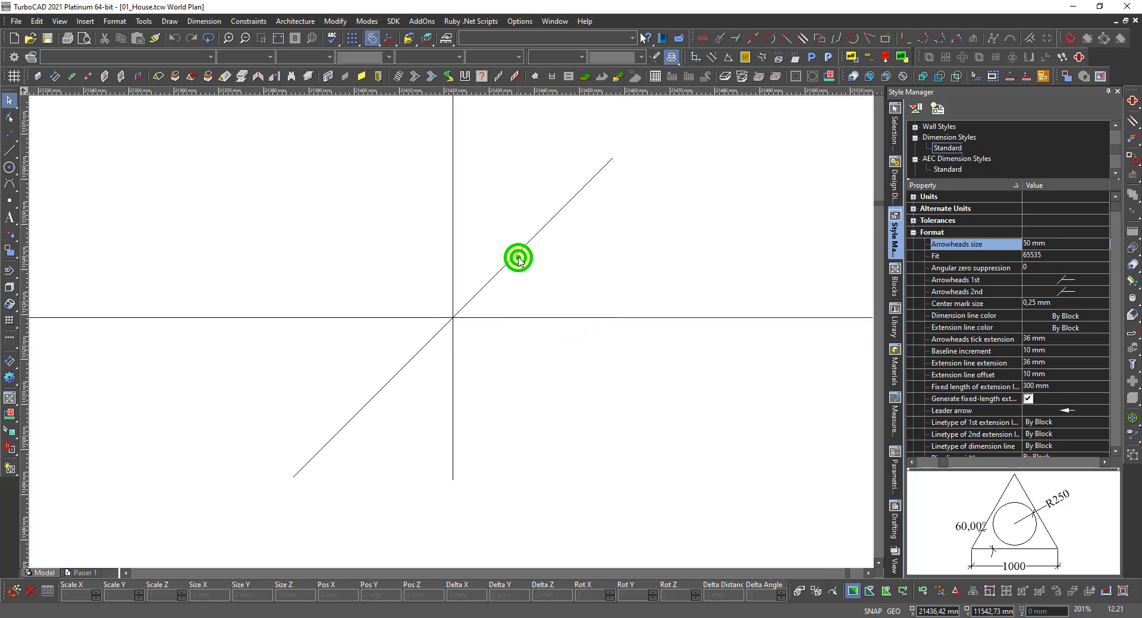
Set the text gap of the Standard dimension style to 20 mm in its Text settings.
scroll(500, 318, "down", 3)
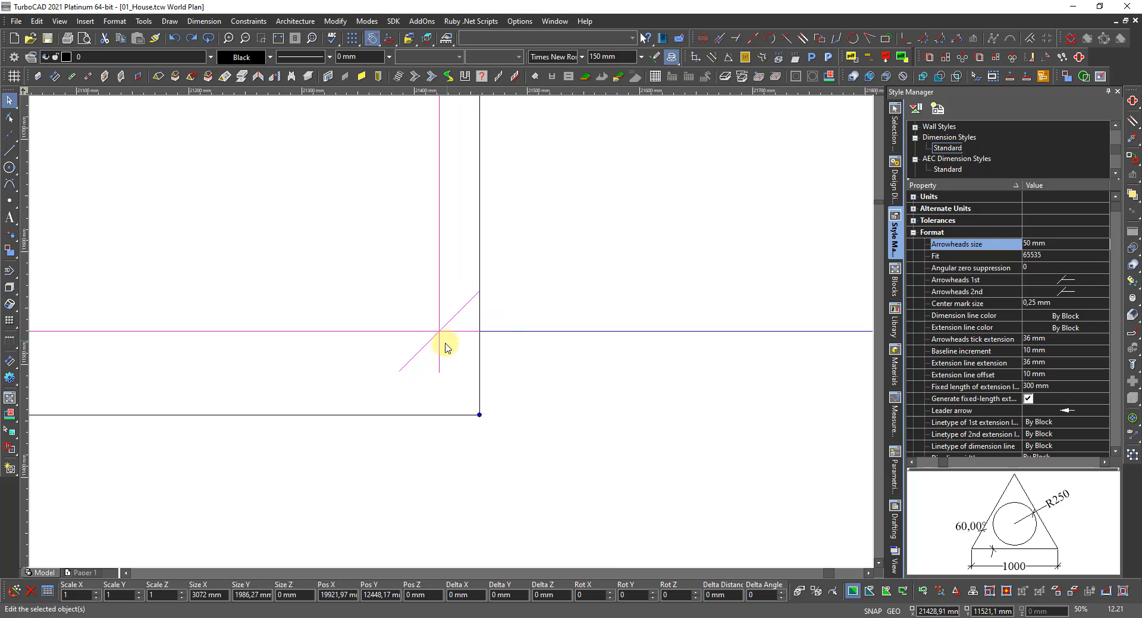
scroll(426, 358, "down", 4)
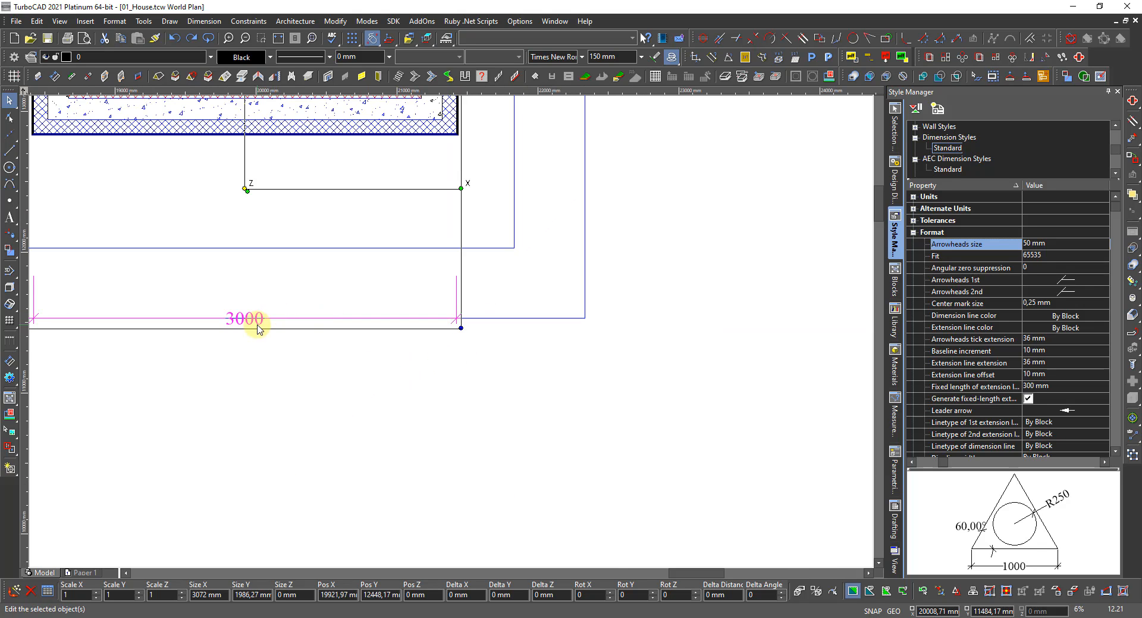
scroll(250, 321, "up", 2)
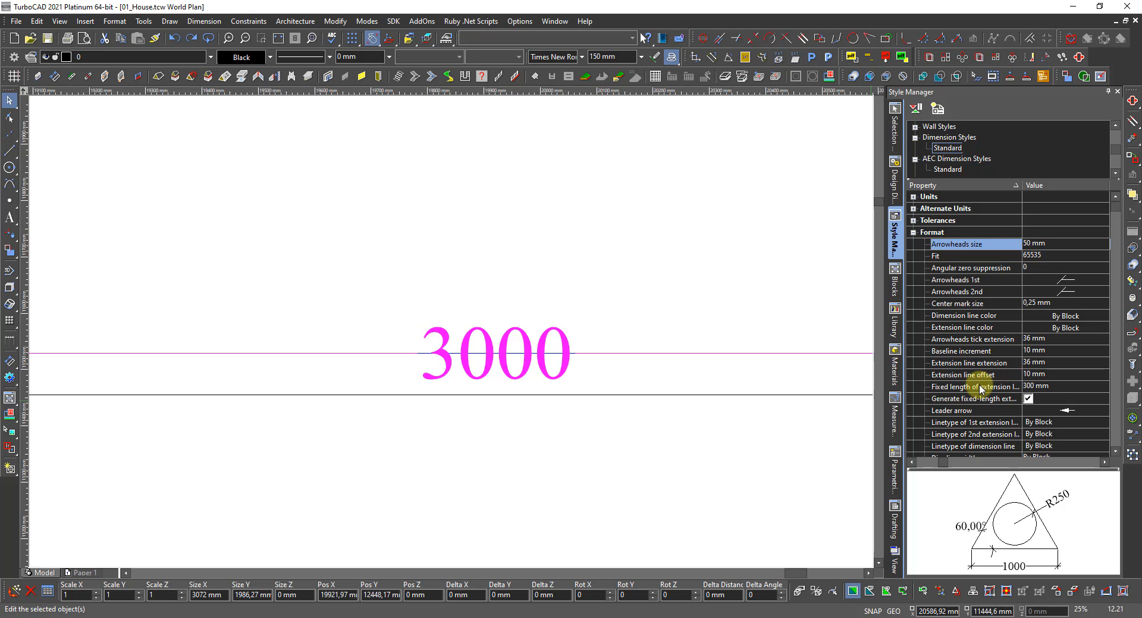
scroll(964, 397, "down", 3)
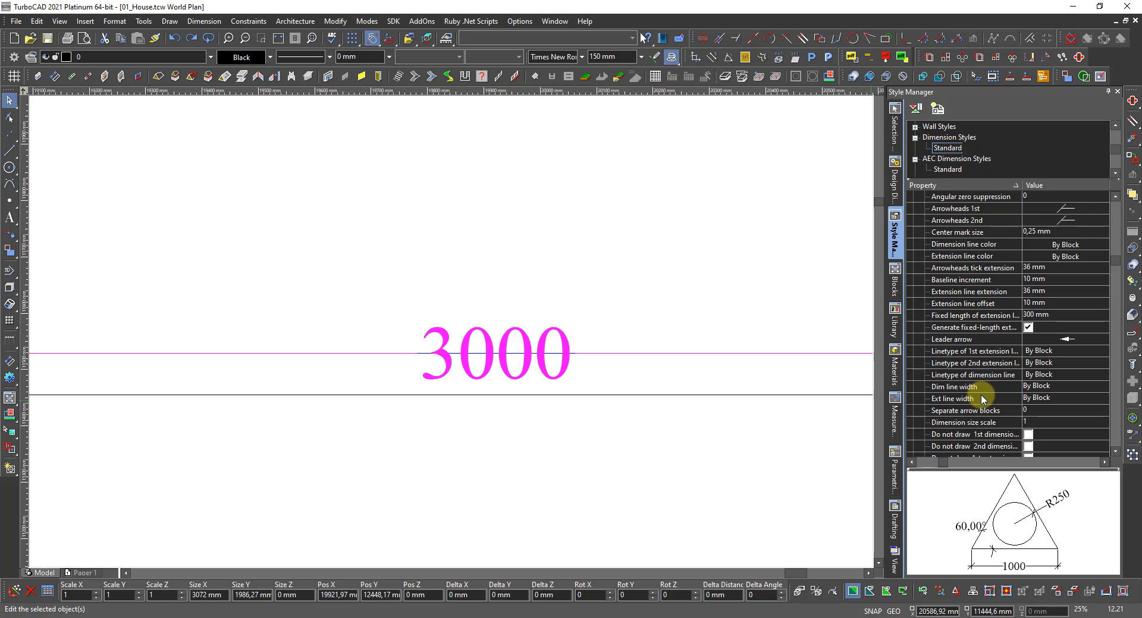
scroll(969, 386, "down", 3)
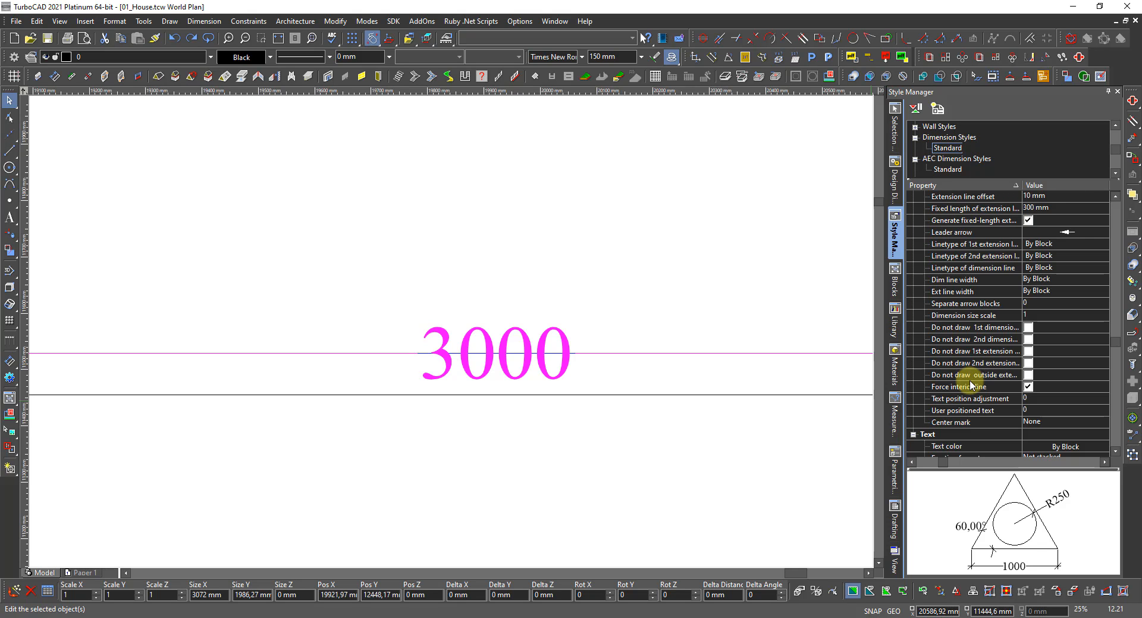
scroll(969, 386, "down", 3)
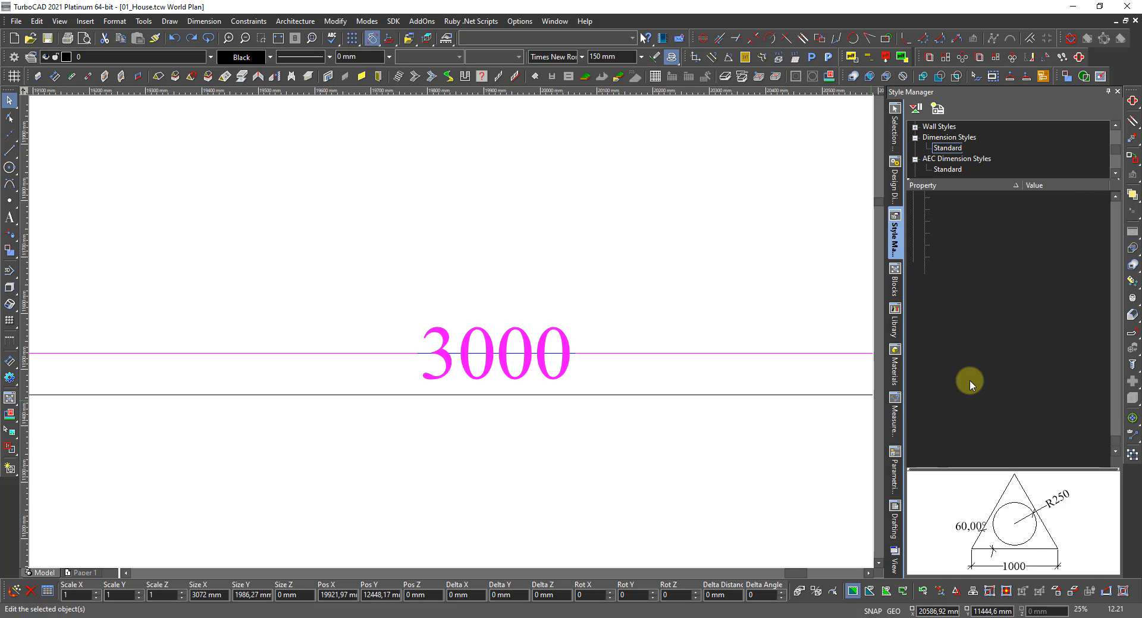
left_click(1053, 340)
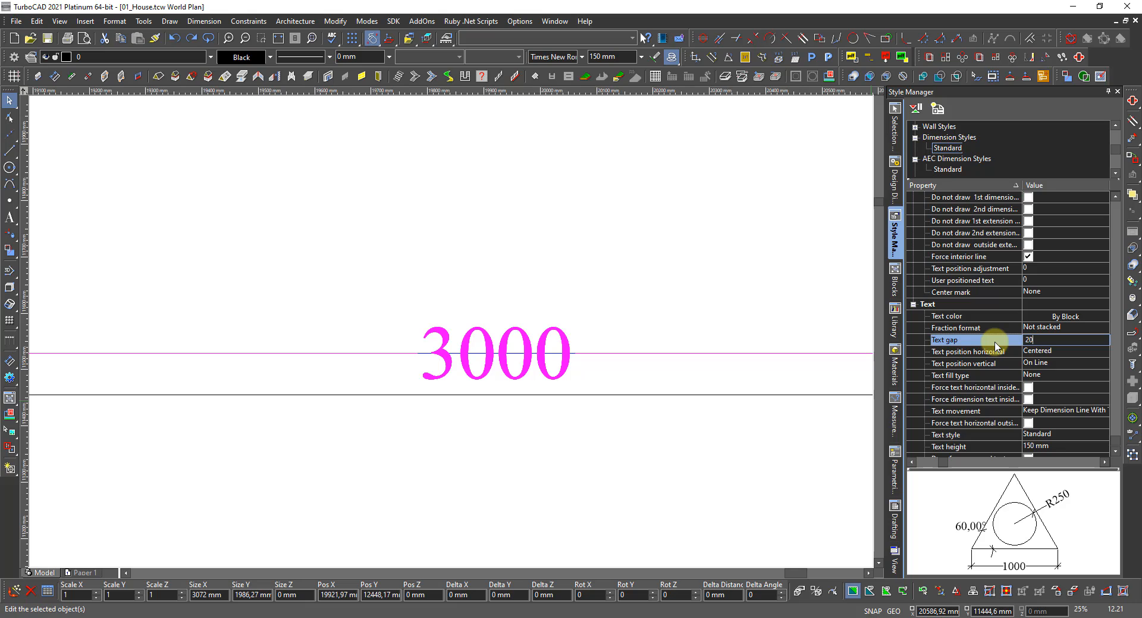
key("Return")
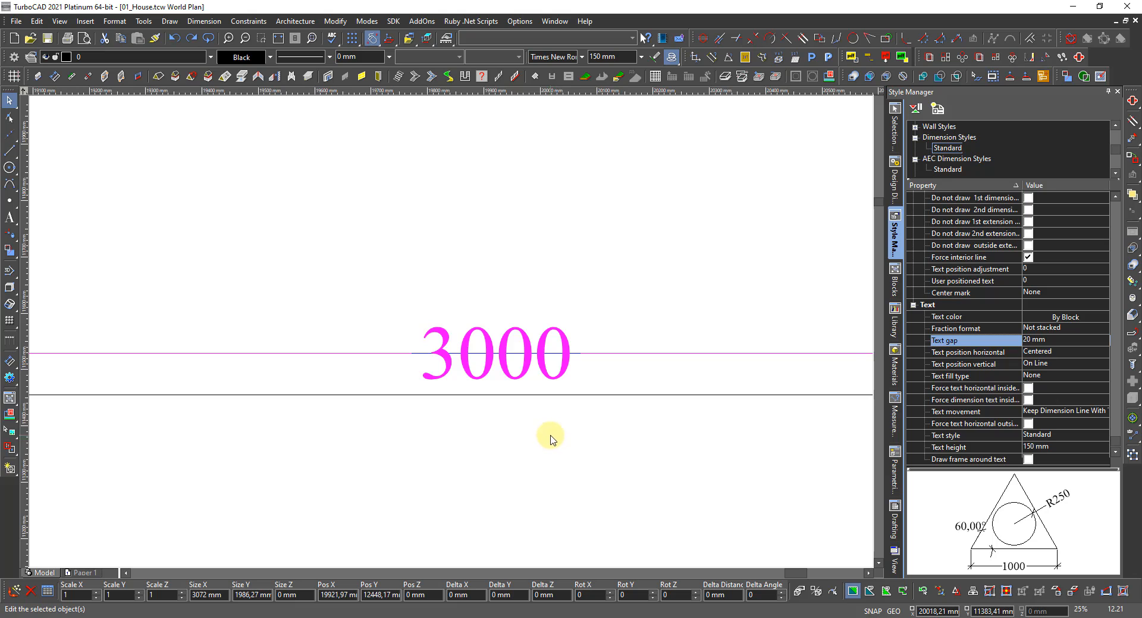
Try to window-select the whole dimension chain along the lower side of the house plan.
scroll(549, 440, "down", 5)
left_click(407, 384)
scroll(310, 344, "down", 2)
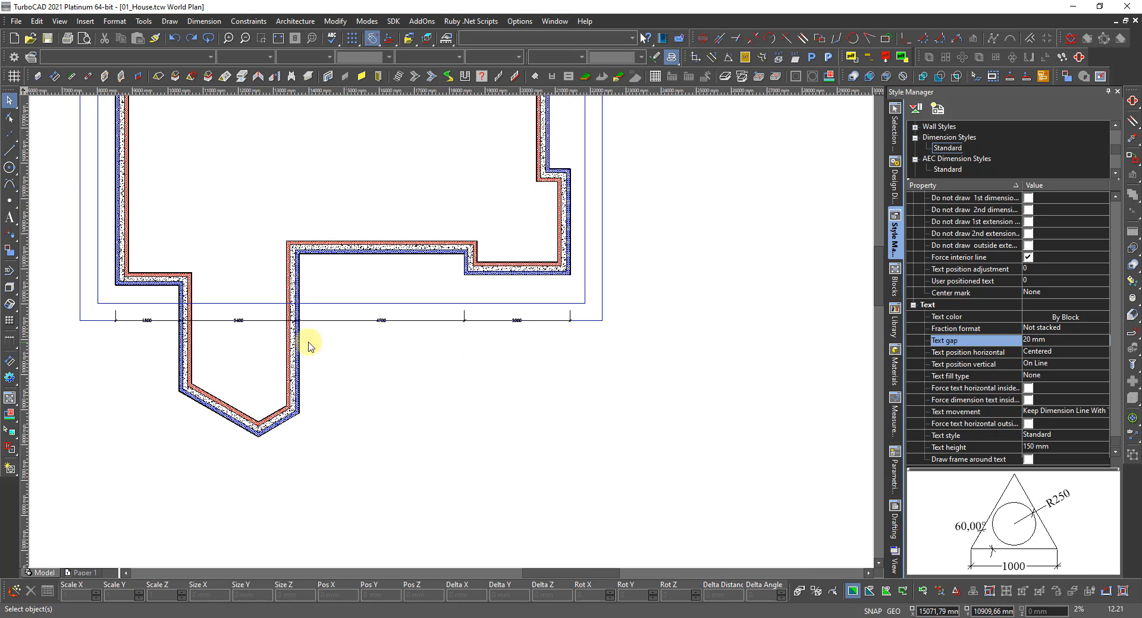
scroll(262, 339, "down", 2)
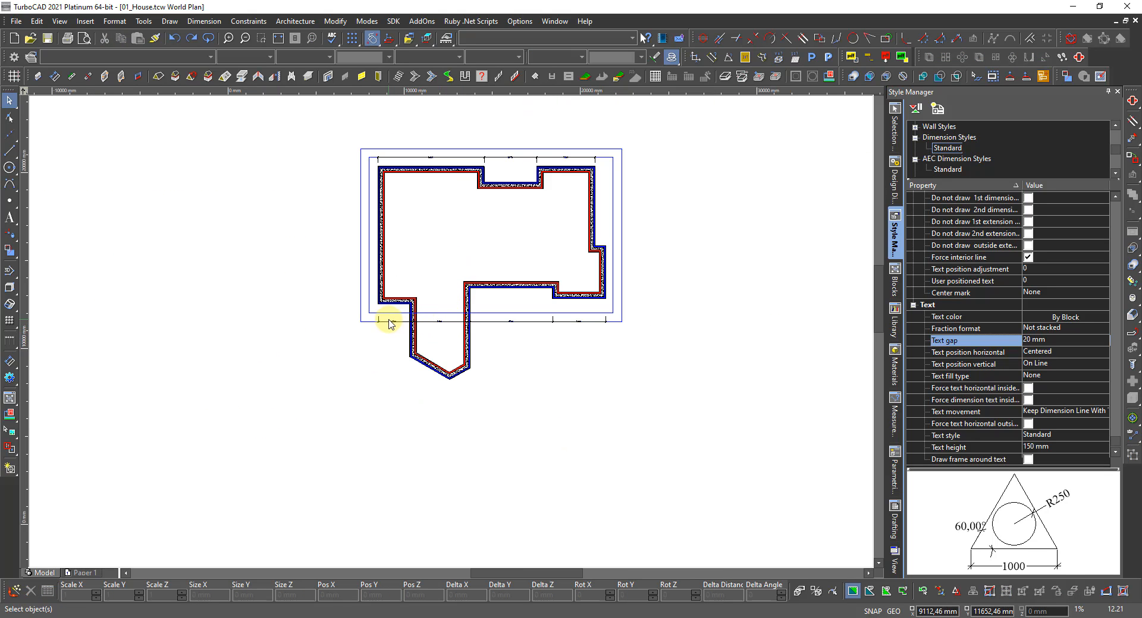
scroll(380, 338, "up", 3)
scroll(470, 339, "down", 3)
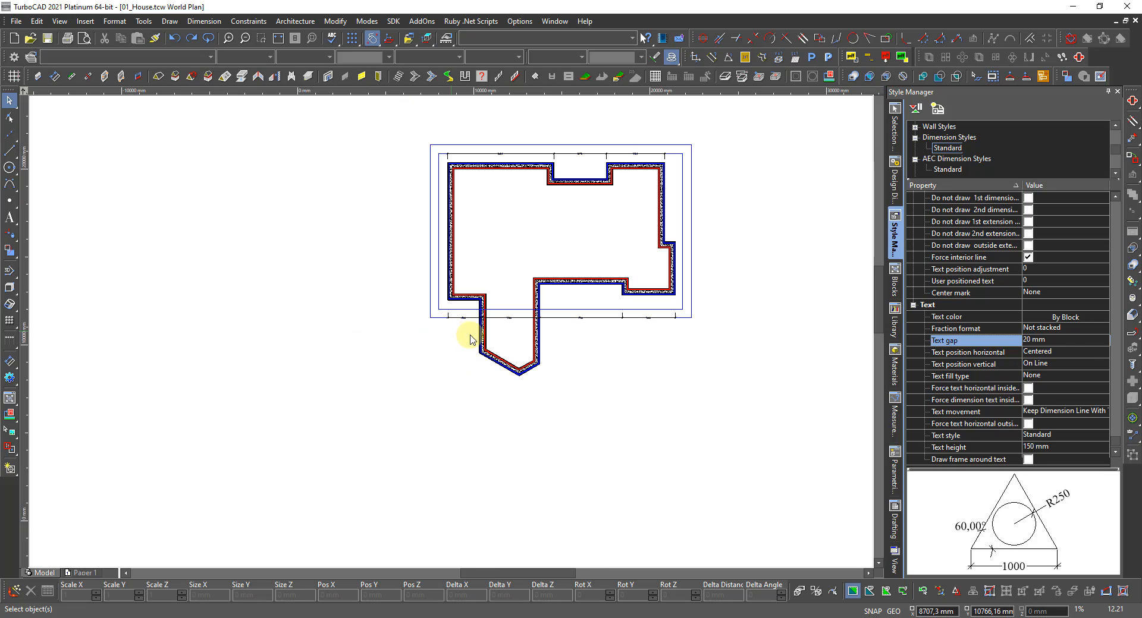
left_click_drag(441, 329, 702, 308)
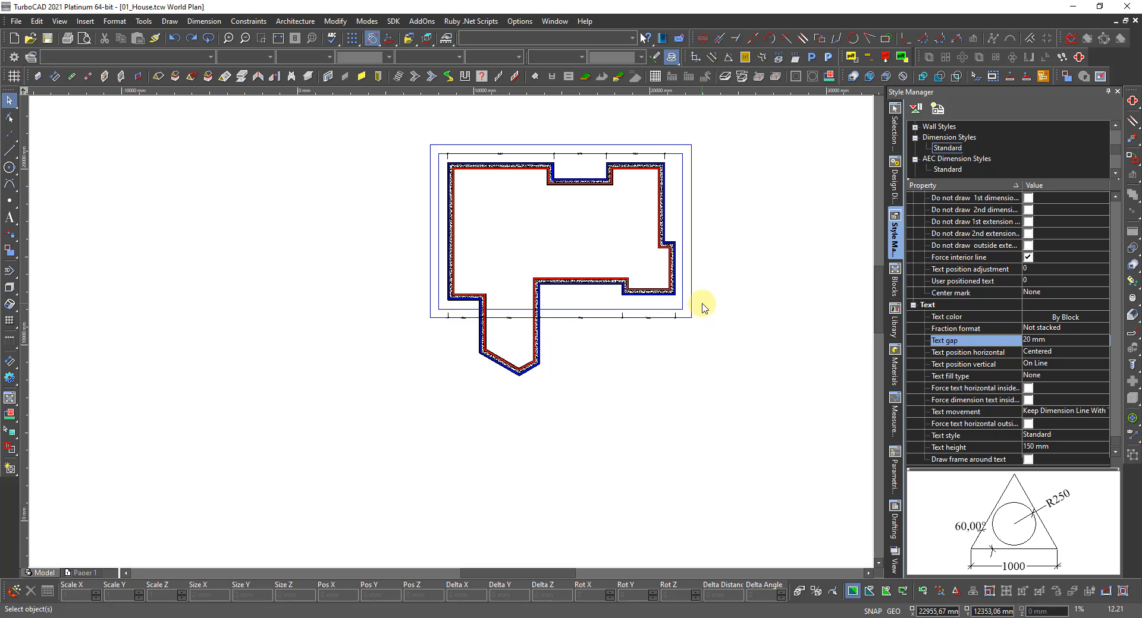
Delete the four linear dimensions 1800, 3400, 4700 and 3000 along the lower side of the house plan.
scroll(478, 314, "up", 3)
scroll(475, 315, "up", 3)
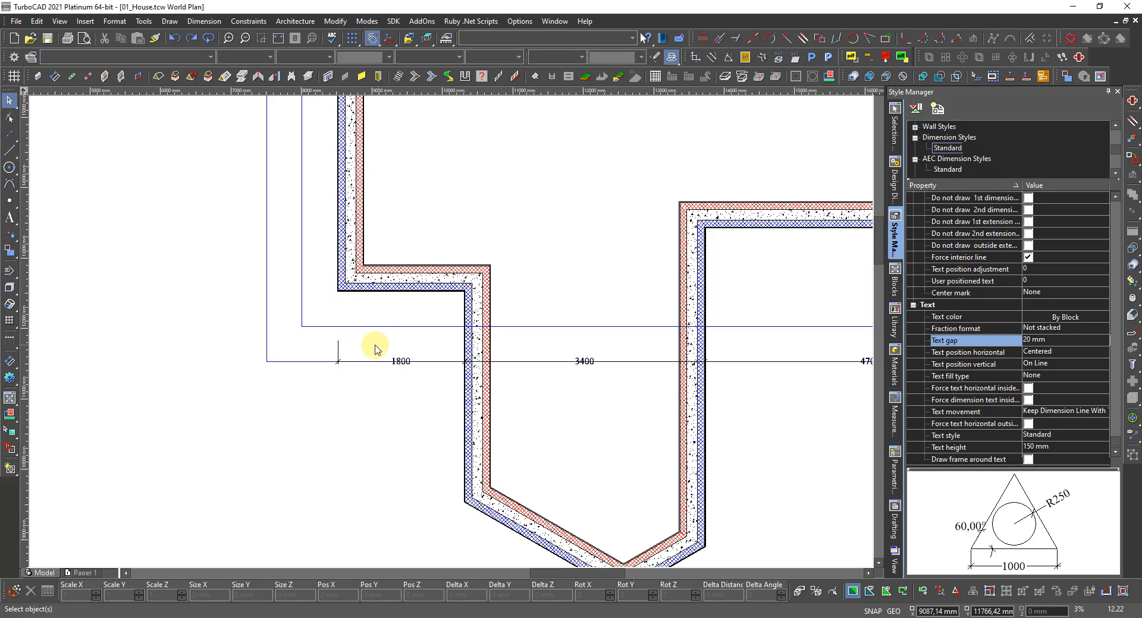
left_click(375, 348)
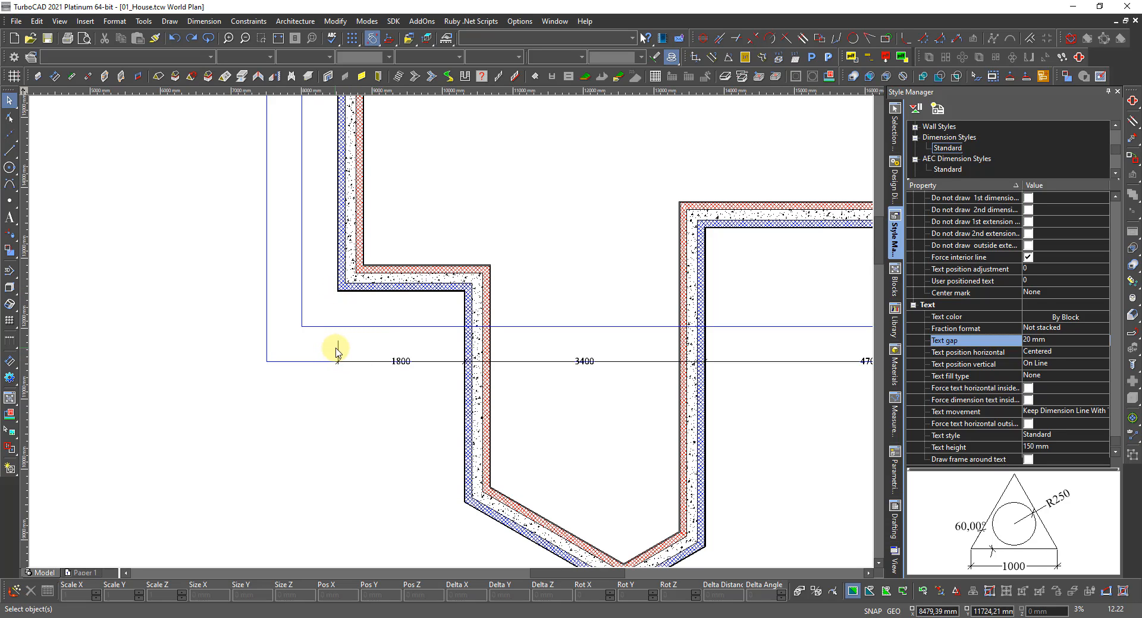
left_click(401, 362)
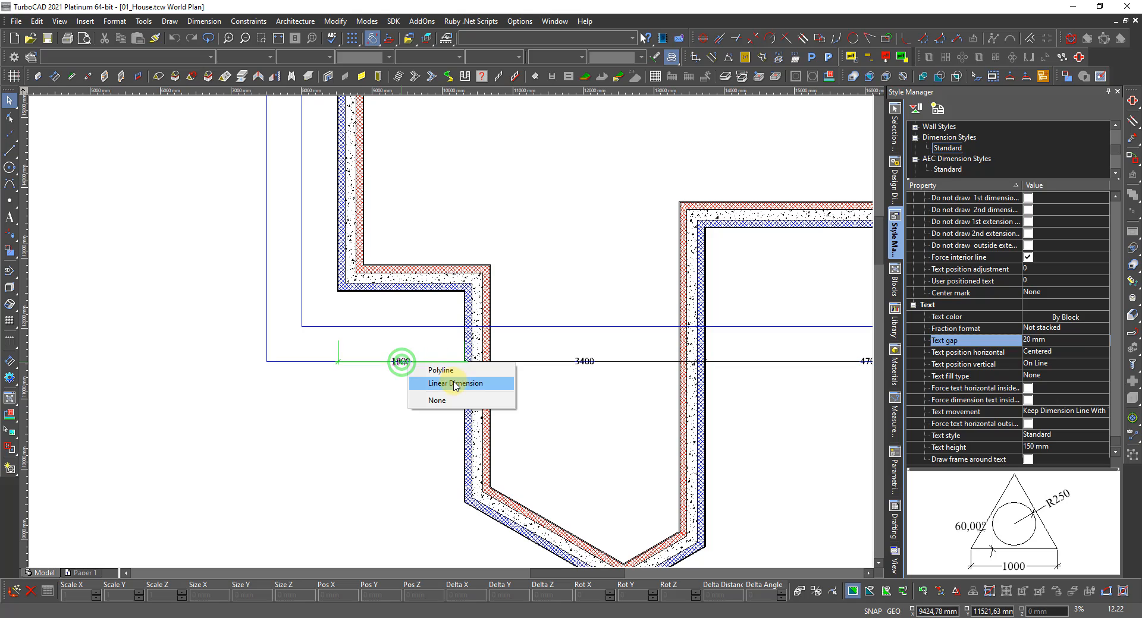
left_click(453, 384)
left_click(591, 362)
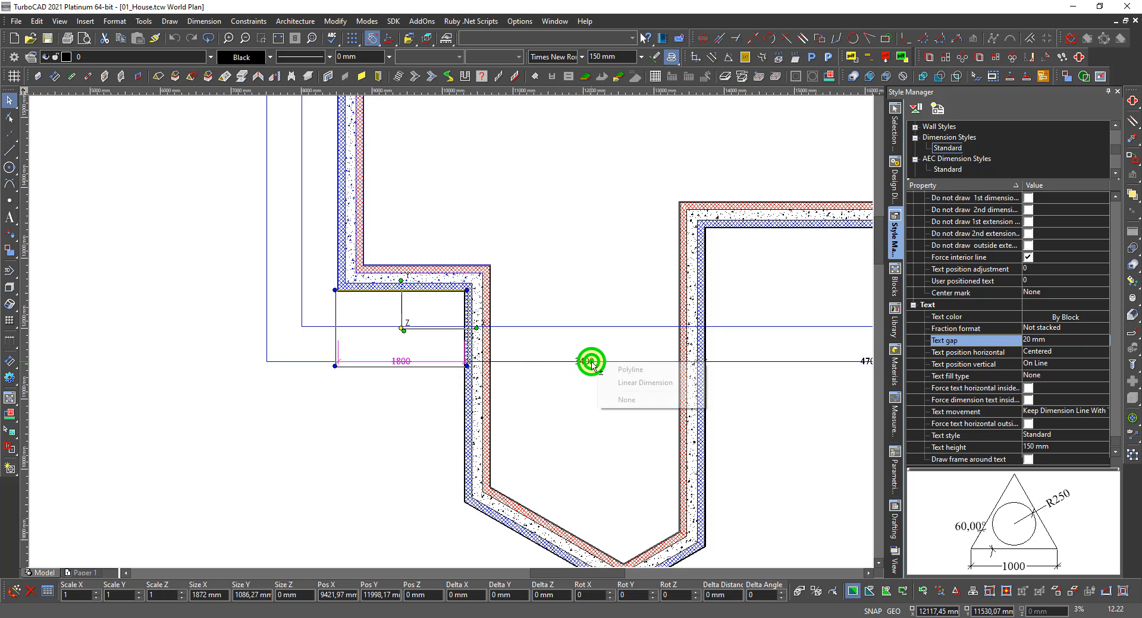
left_click(631, 383)
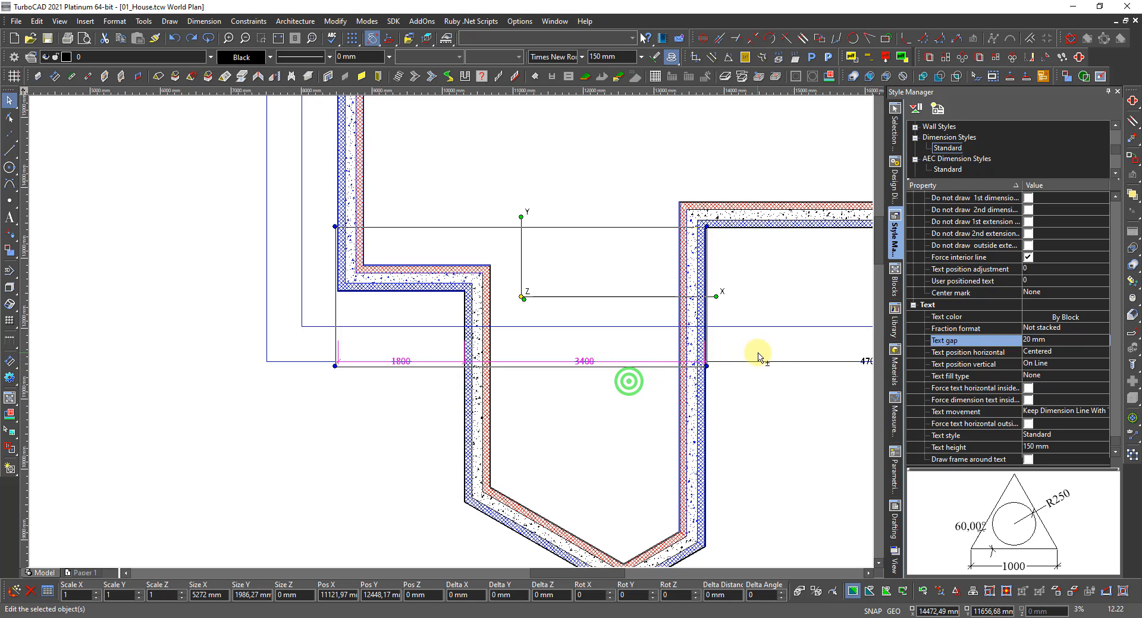
left_click(783, 361)
left_click(806, 378)
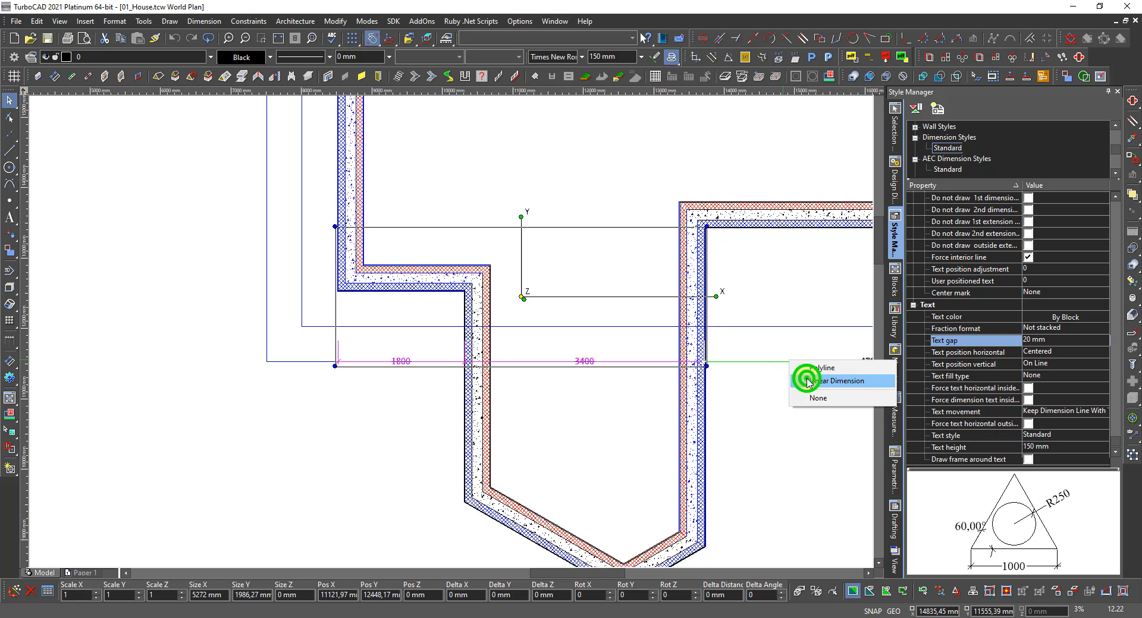
scroll(484, 336, "down", 5)
scroll(454, 329, "up", 5)
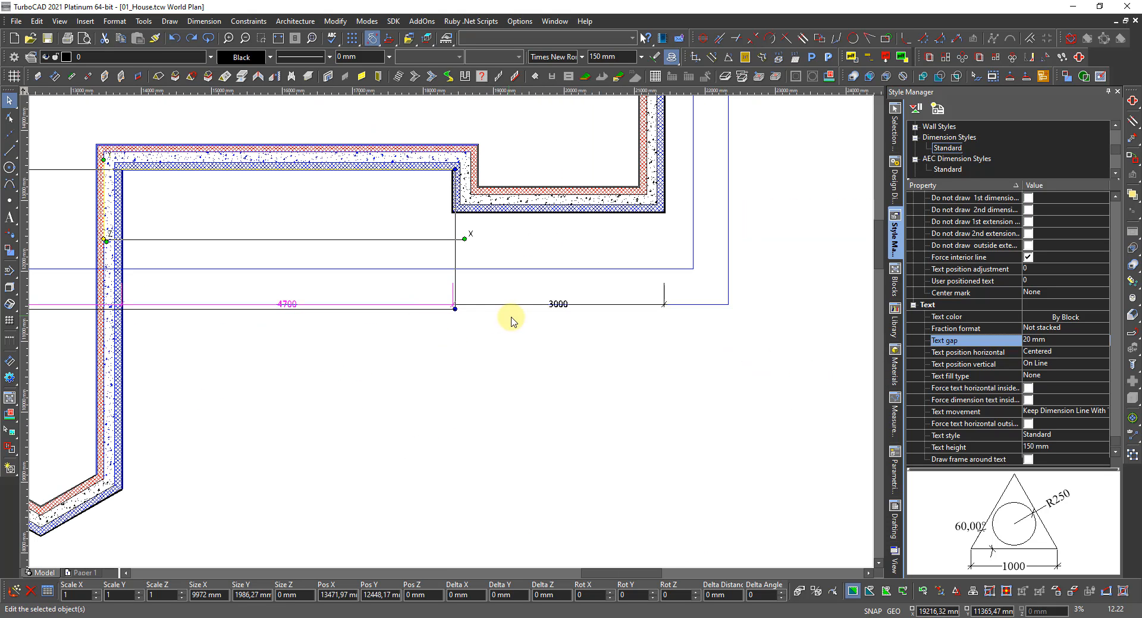
left_click(558, 305)
left_click(579, 320)
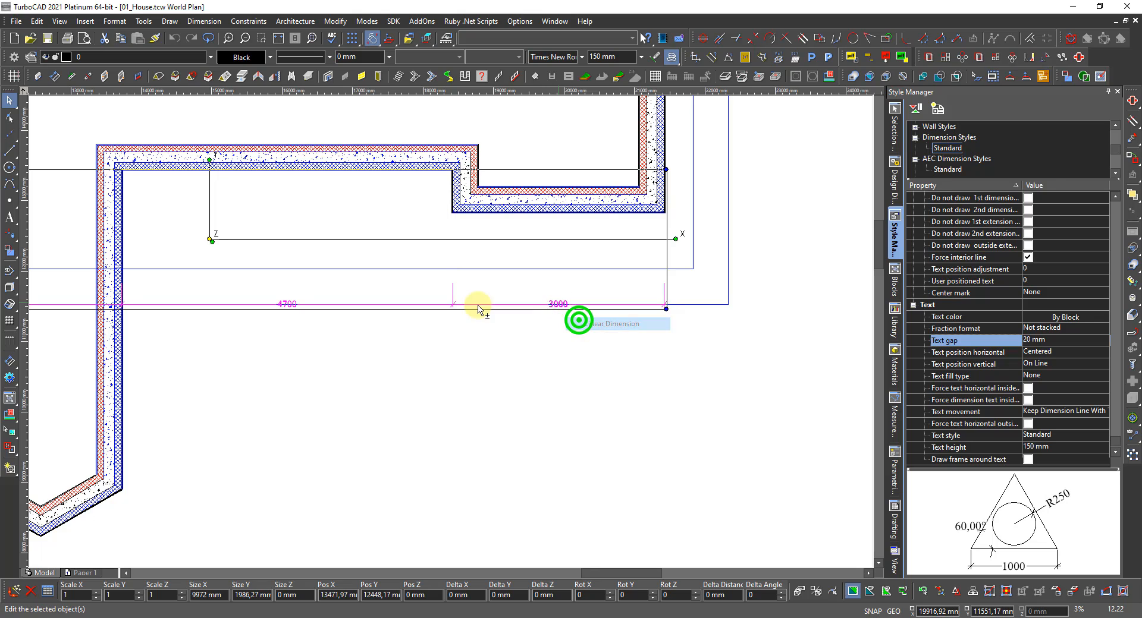
key("Escape")
Delete the AEC dimension chain along the upper side of the house plan.
scroll(444, 324, "down", 5)
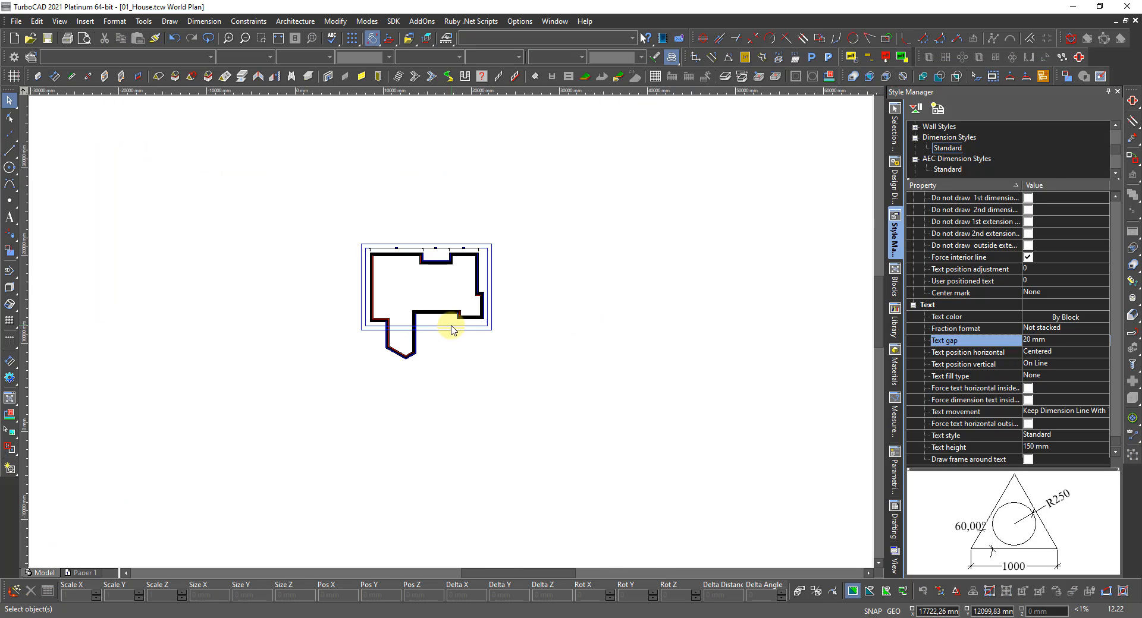
scroll(408, 285, "up", 2)
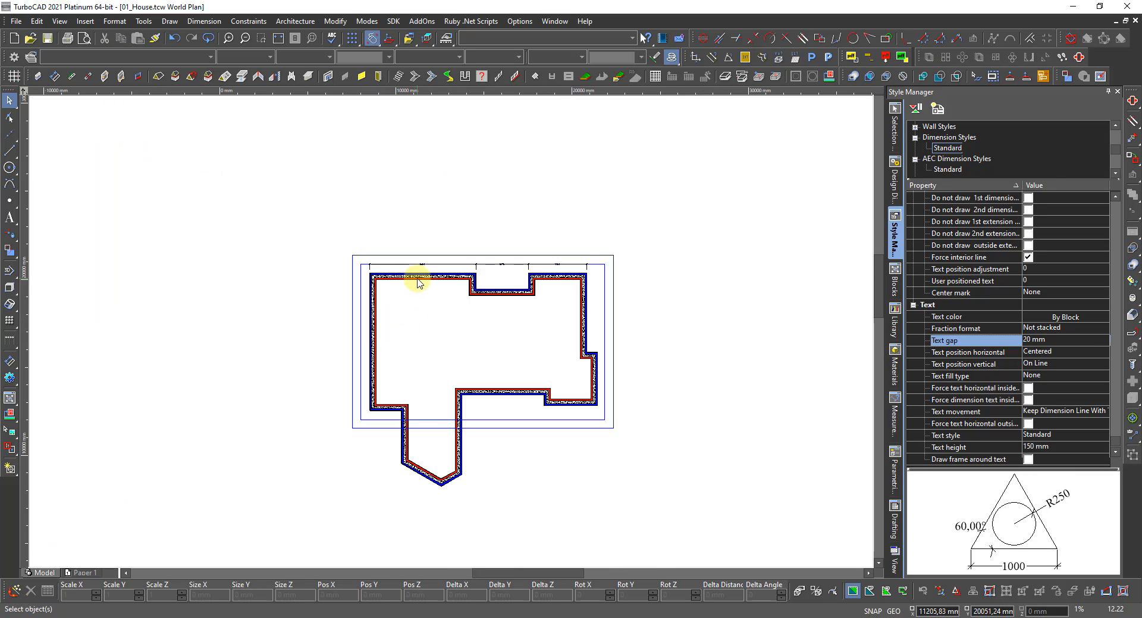
scroll(416, 280, "up", 2)
scroll(470, 336, "up", 2)
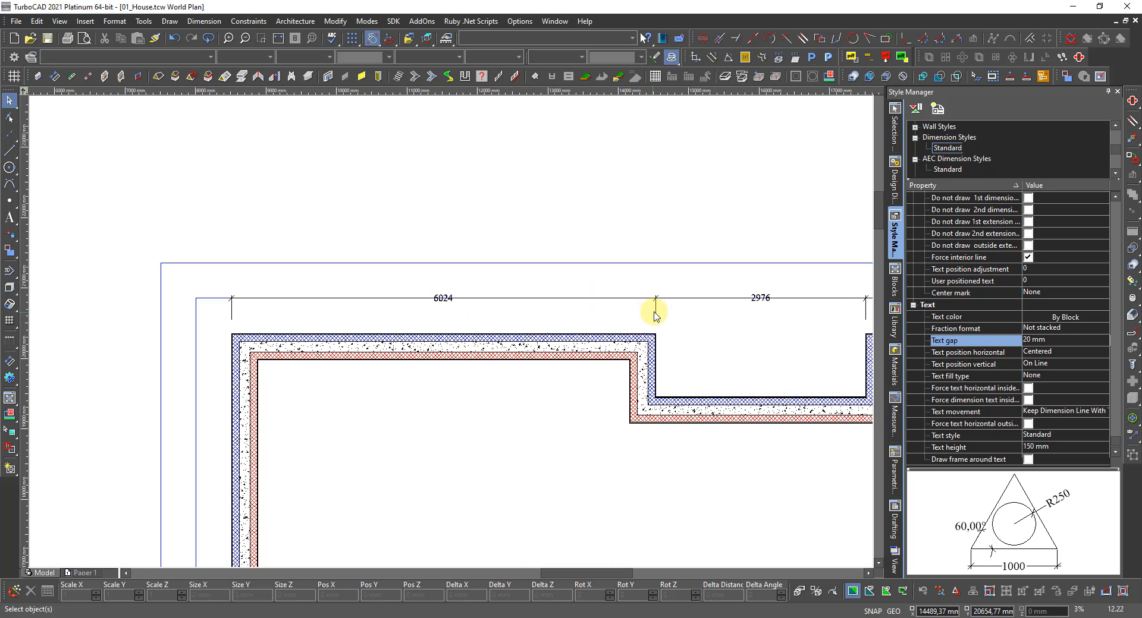
left_click(654, 317)
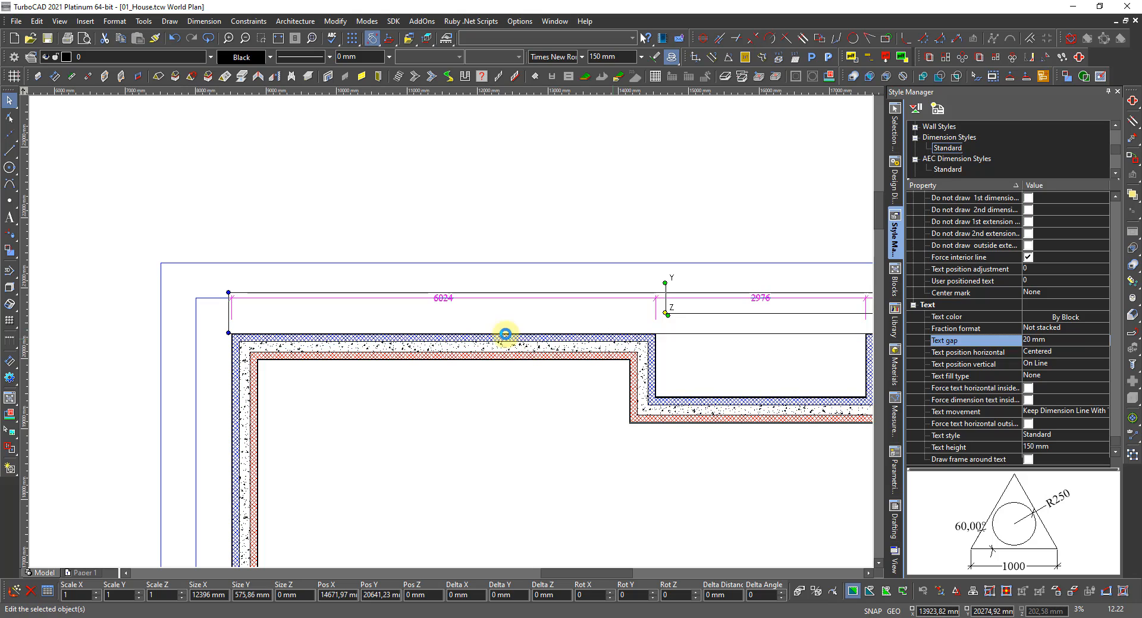
key("Delete")
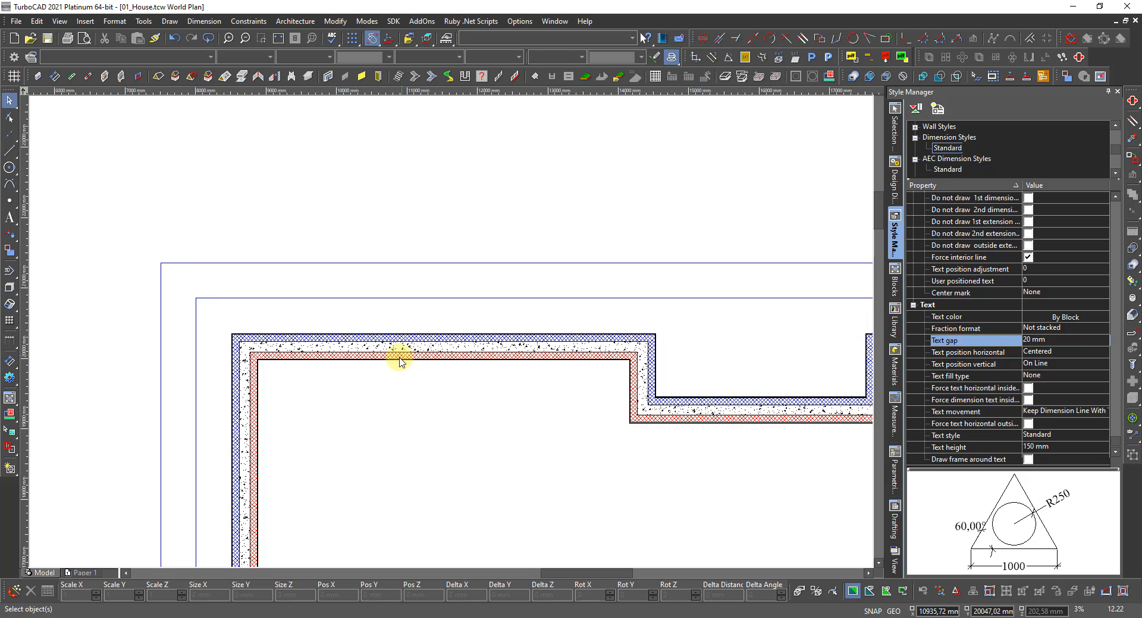
Add an AEC wall dimension for the three upper walls and the short right-hand step wall, placing its line on the inner blue guide rectangle.
left_click(52, 81)
left_click(348, 338)
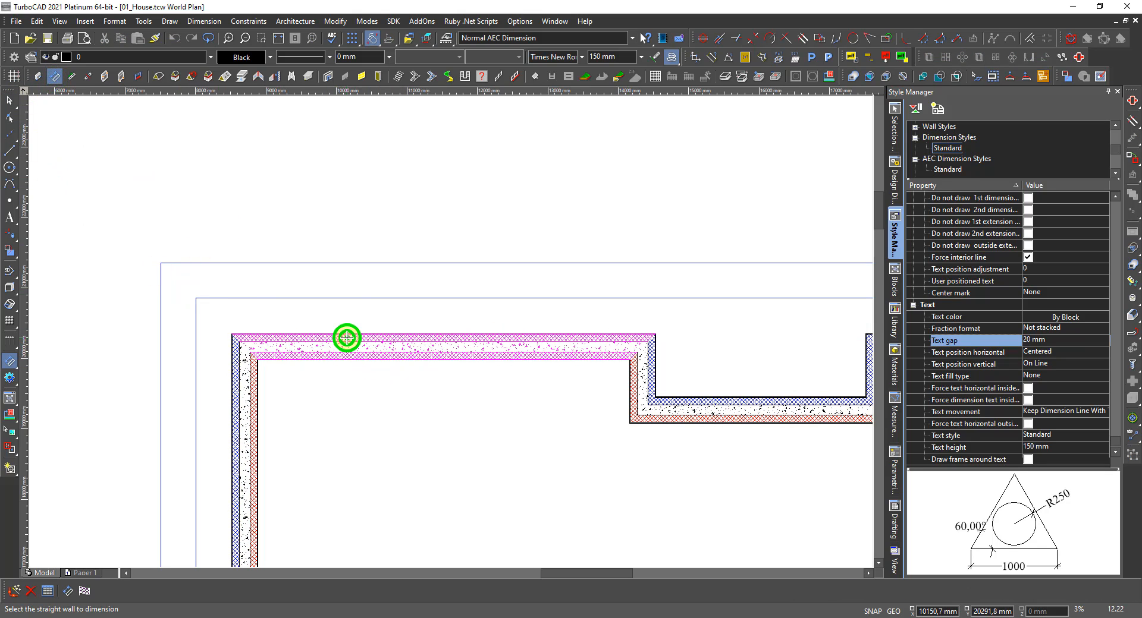
scroll(452, 381, "down", 3)
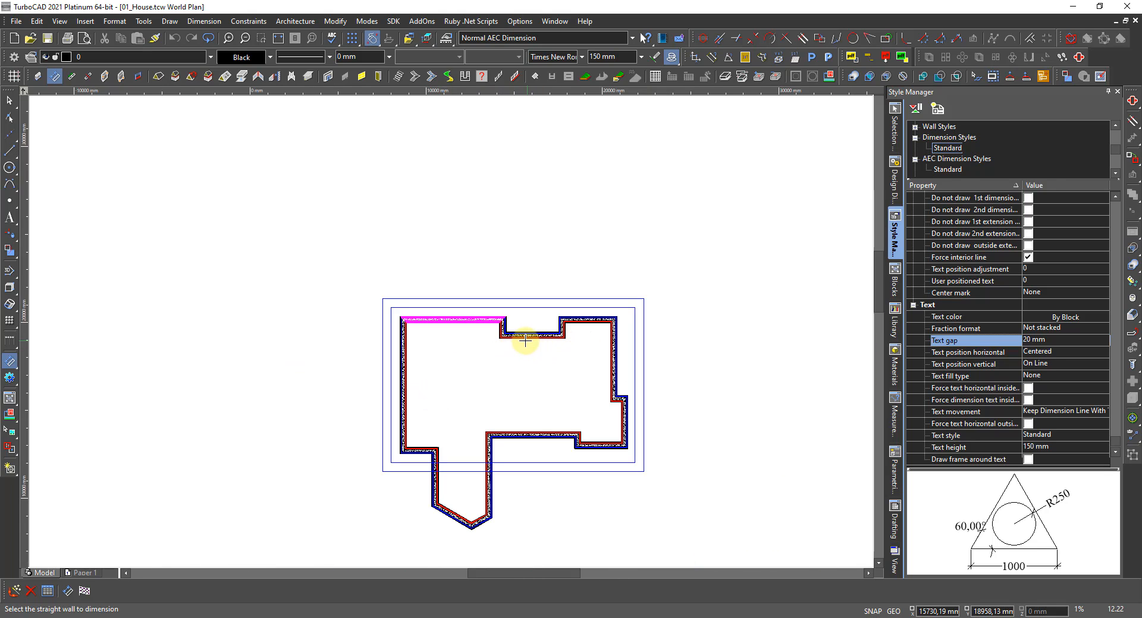
left_click(532, 335)
left_click(574, 318)
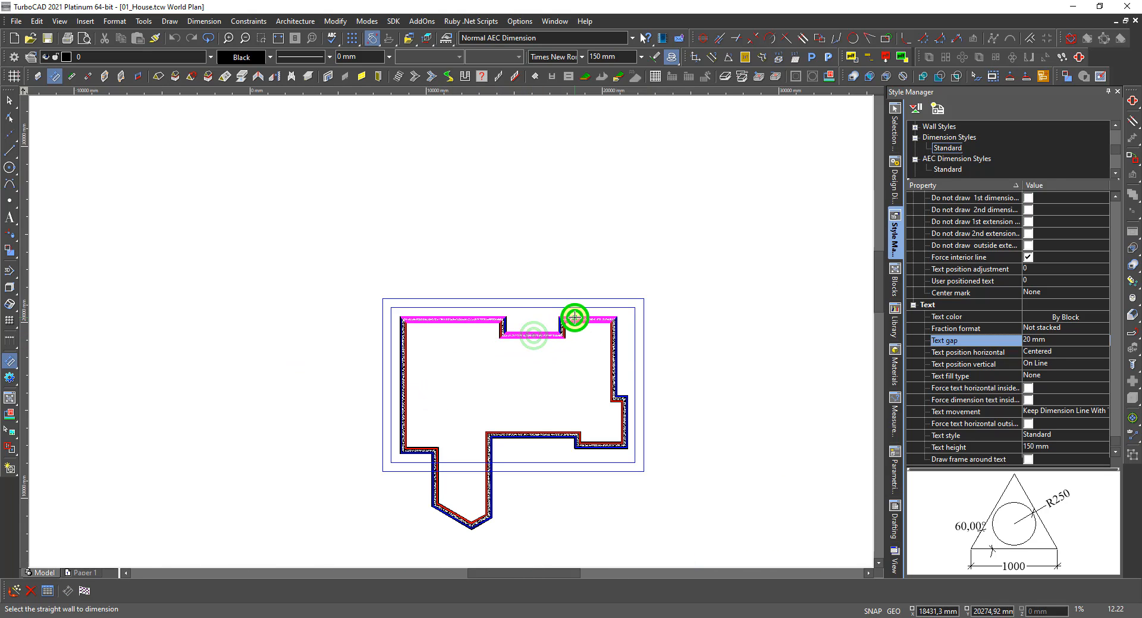
scroll(619, 395, "up", 2)
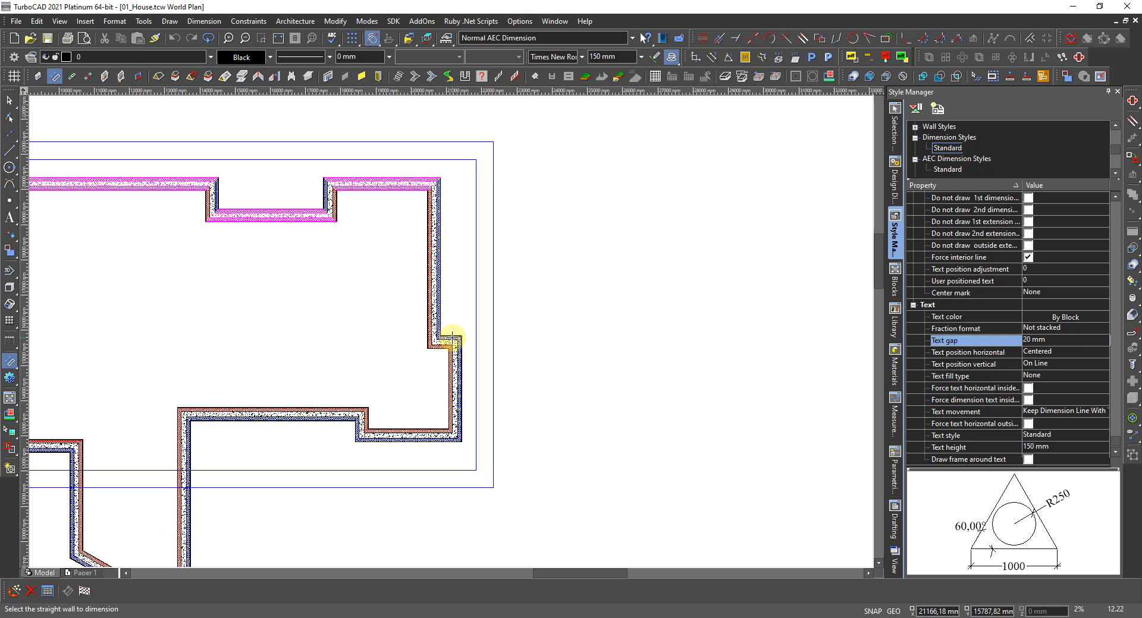
right_click(367, 293)
left_click(397, 380)
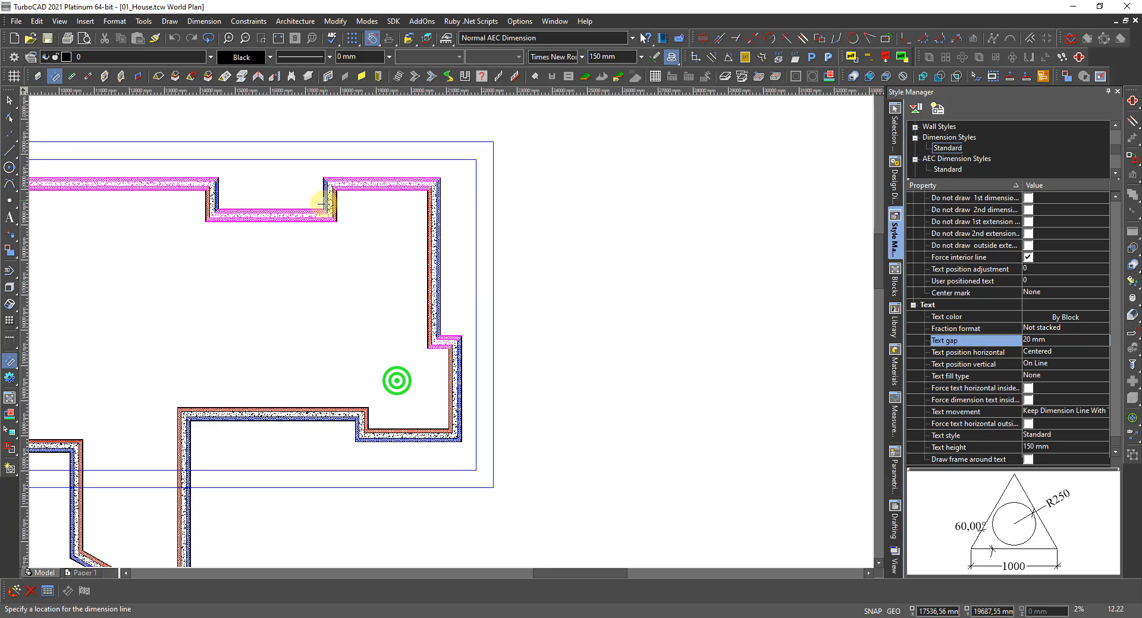
left_click(354, 161)
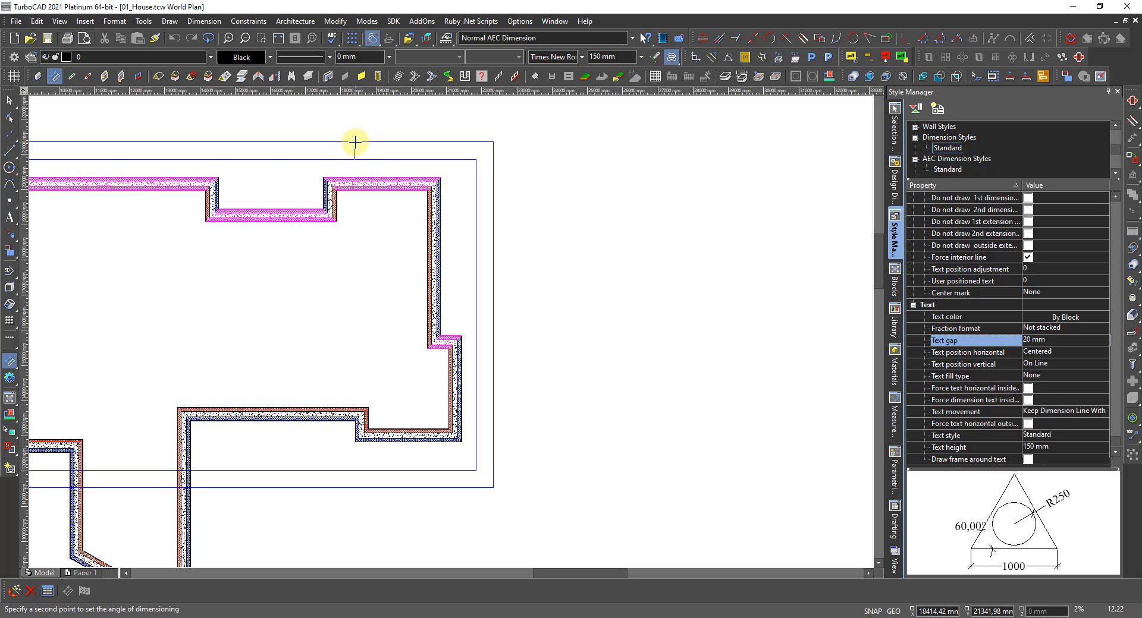
left_click(355, 142)
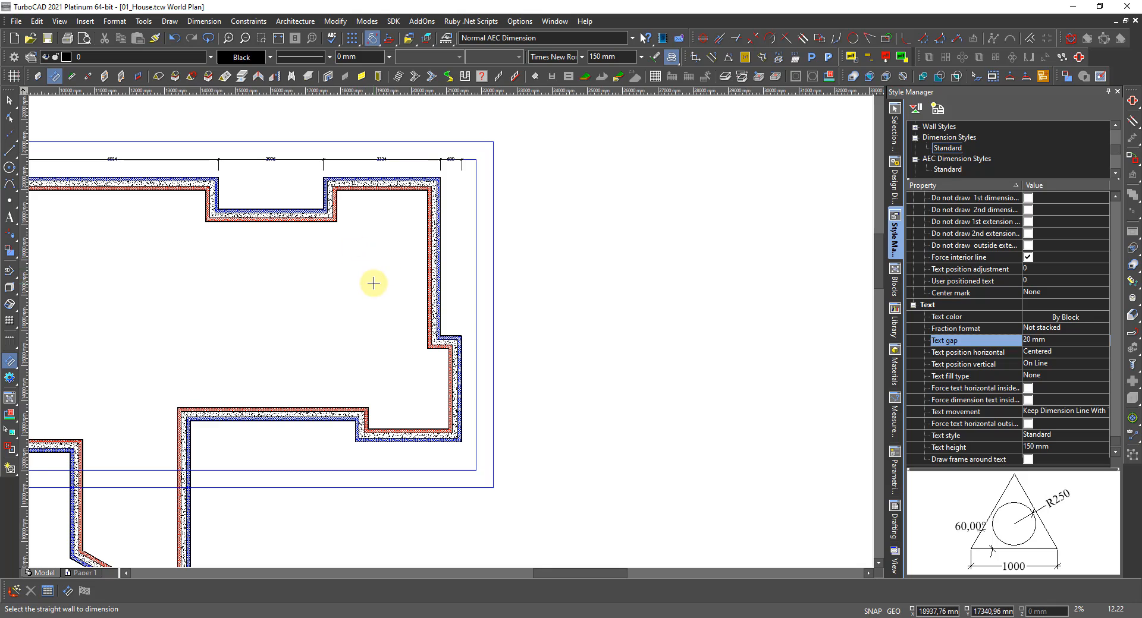
Add an AEC wall dimension for the long left-hand exterior wall, placing its line on the inner blue guide rectangle.
scroll(373, 284, "down", 3)
scroll(285, 334, "up", 3)
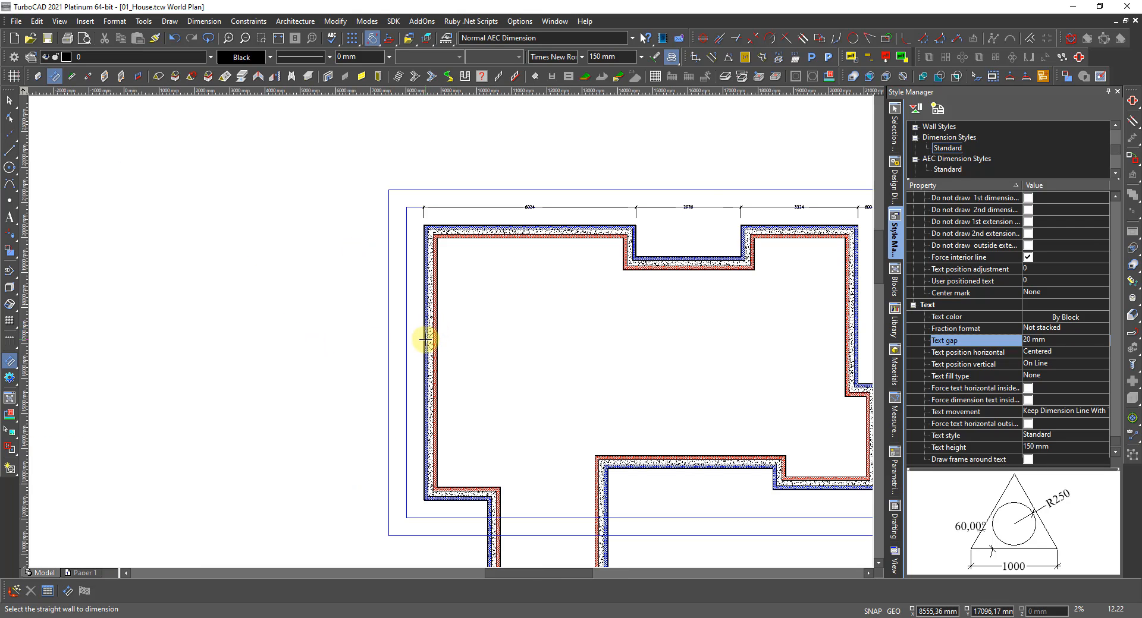
left_click(425, 340)
scroll(425, 340, "down", 3)
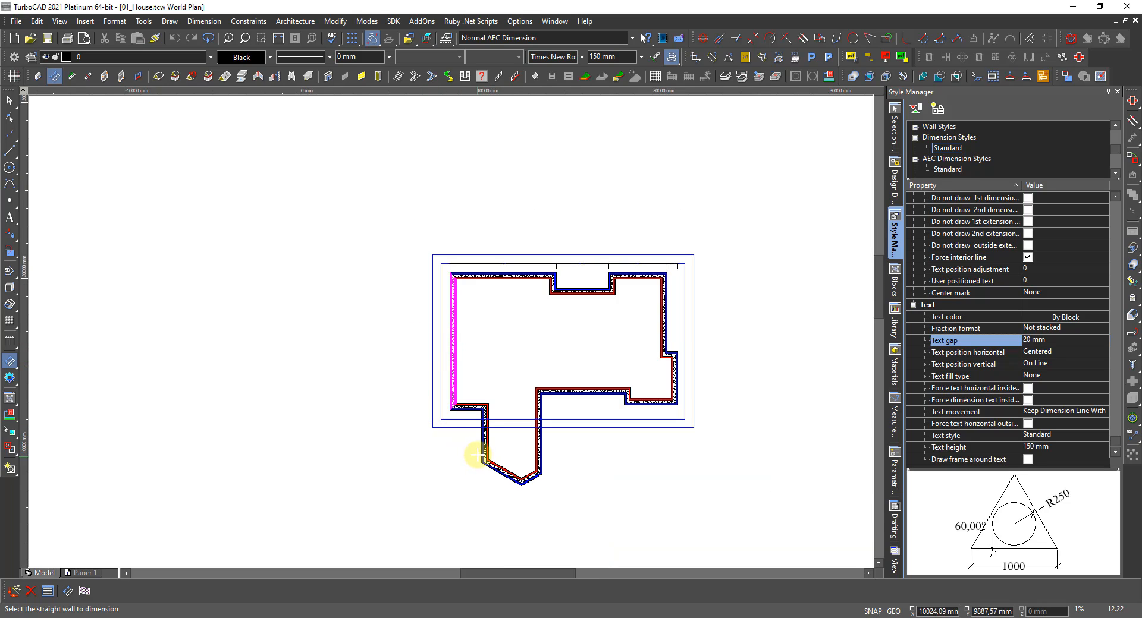
scroll(474, 454, "up", 3)
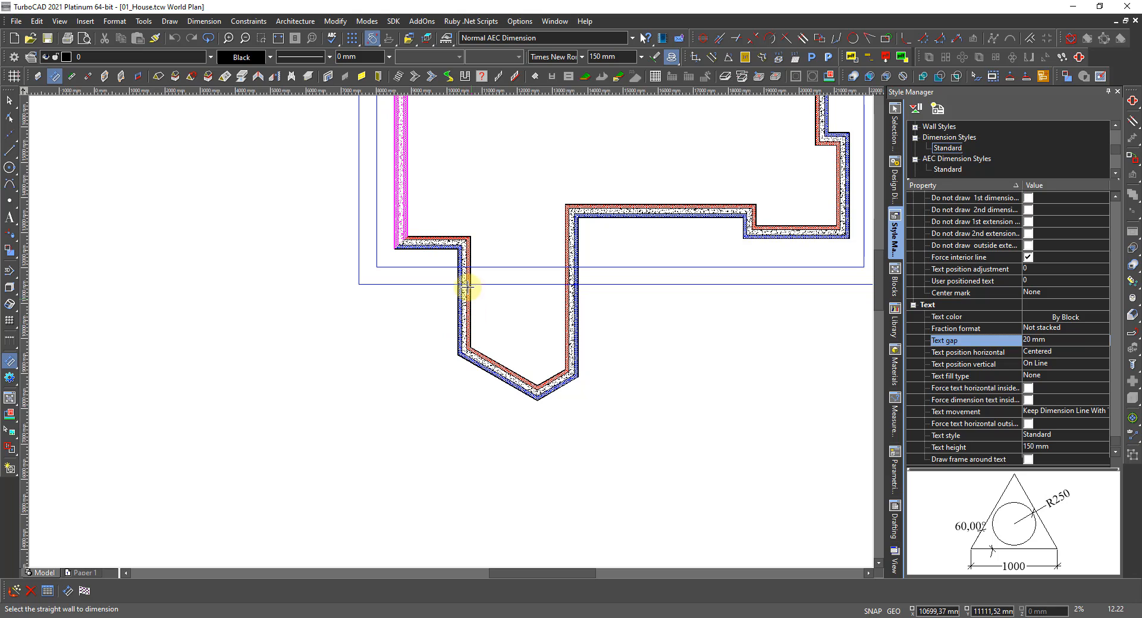
right_click(380, 259)
left_click(418, 346)
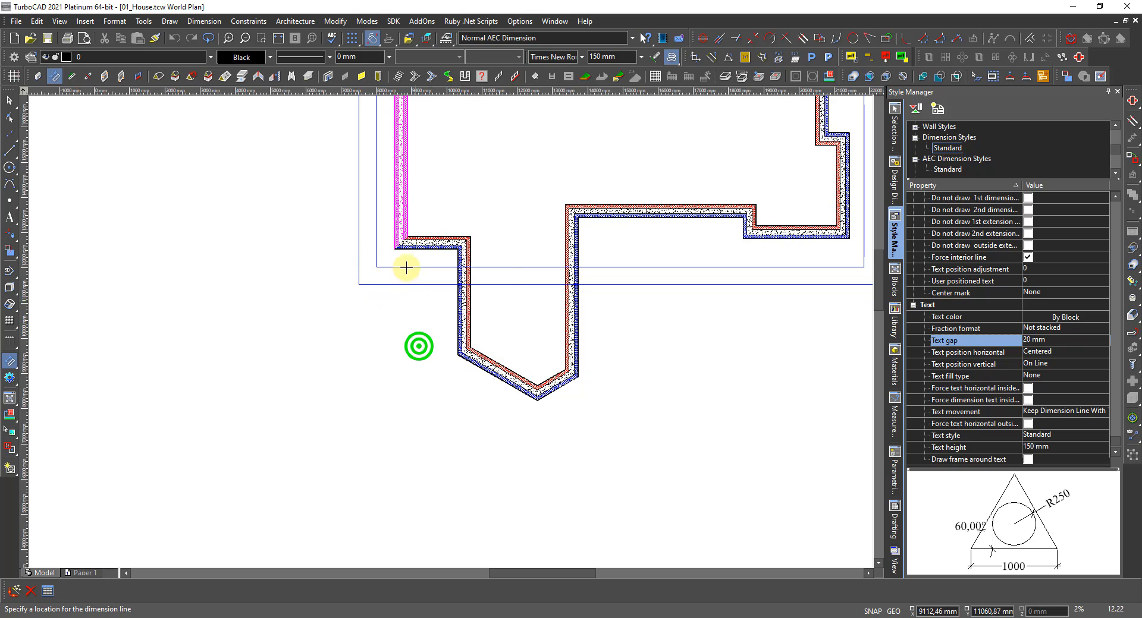
left_click(377, 219)
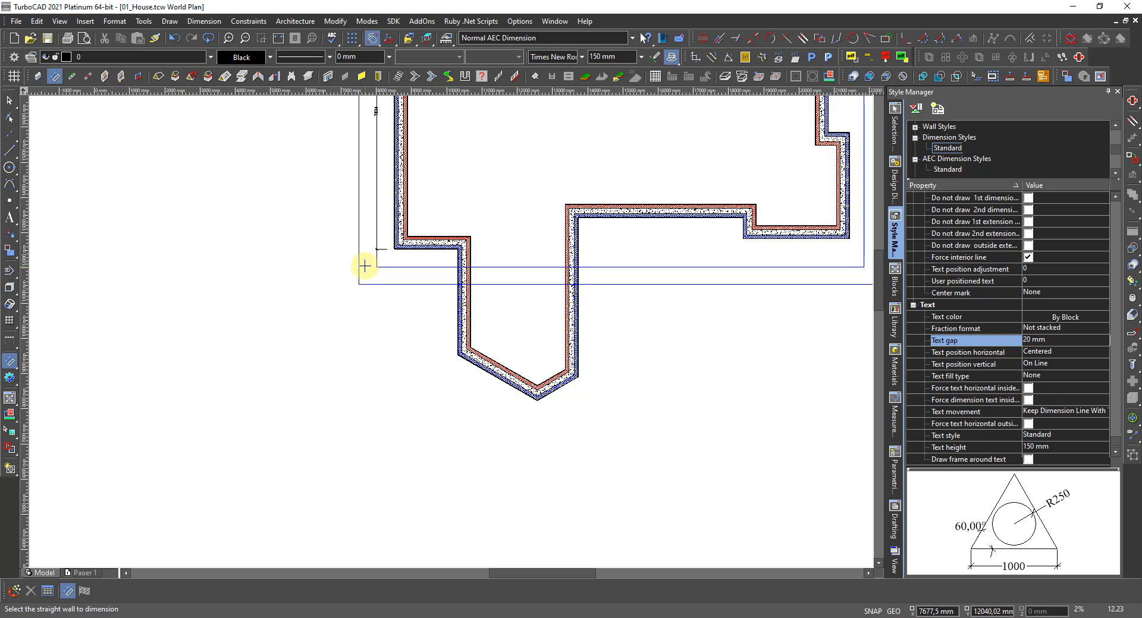
Try to add a separate AEC wall dimension to the short lower-left wall beside the pointed bay.
scroll(451, 331, "up", 2)
scroll(450, 331, "down", 4)
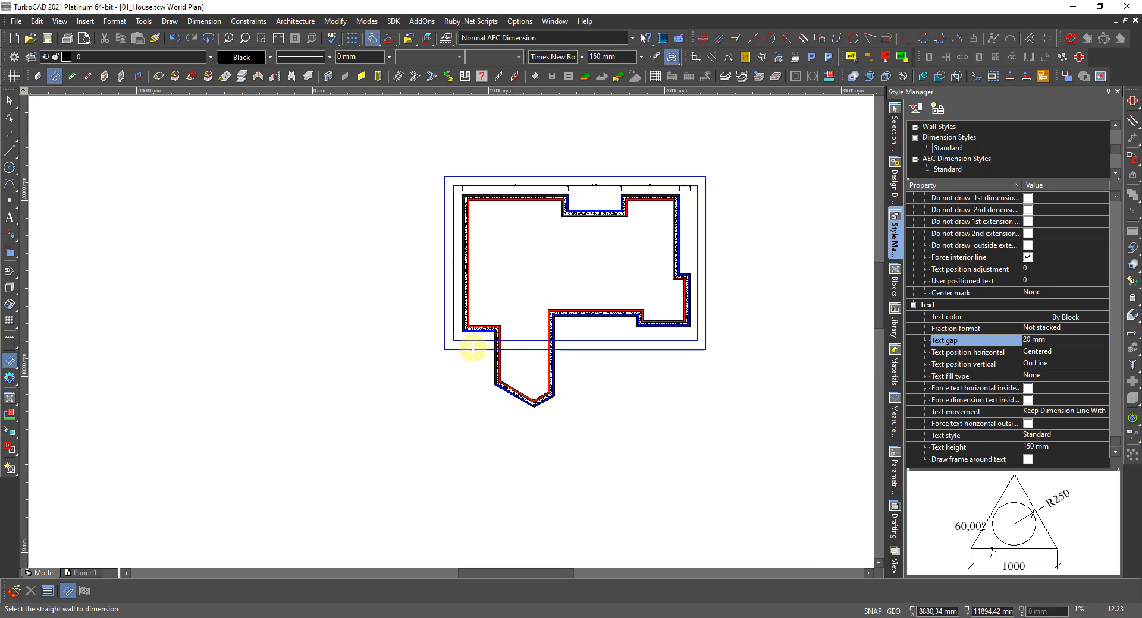
scroll(495, 344, "up", 2)
left_click(422, 304)
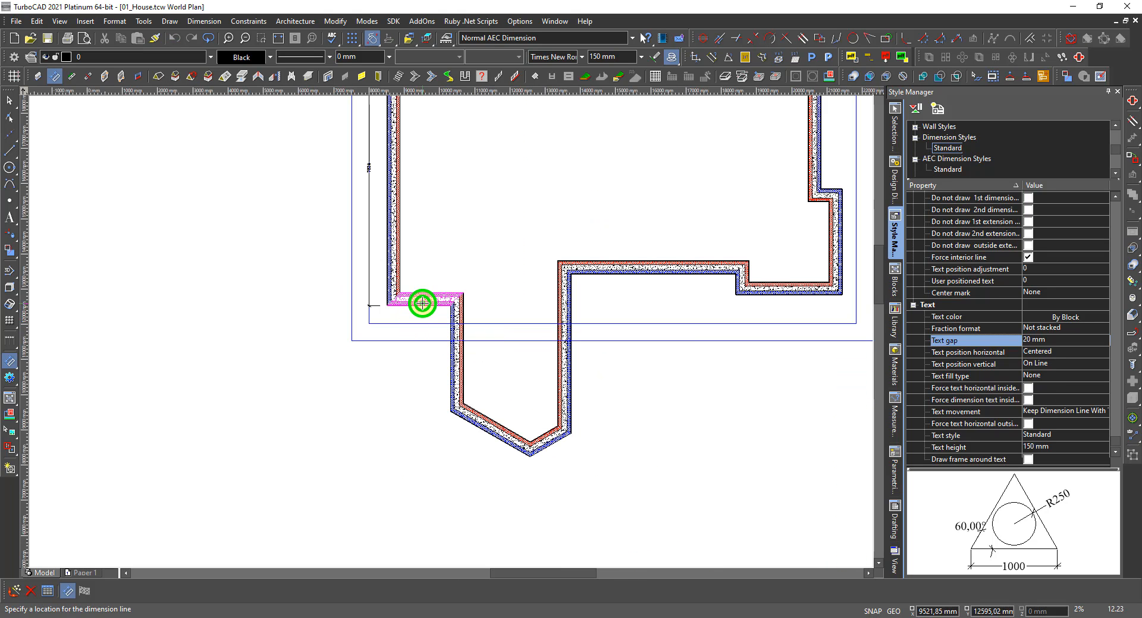
left_click(601, 273)
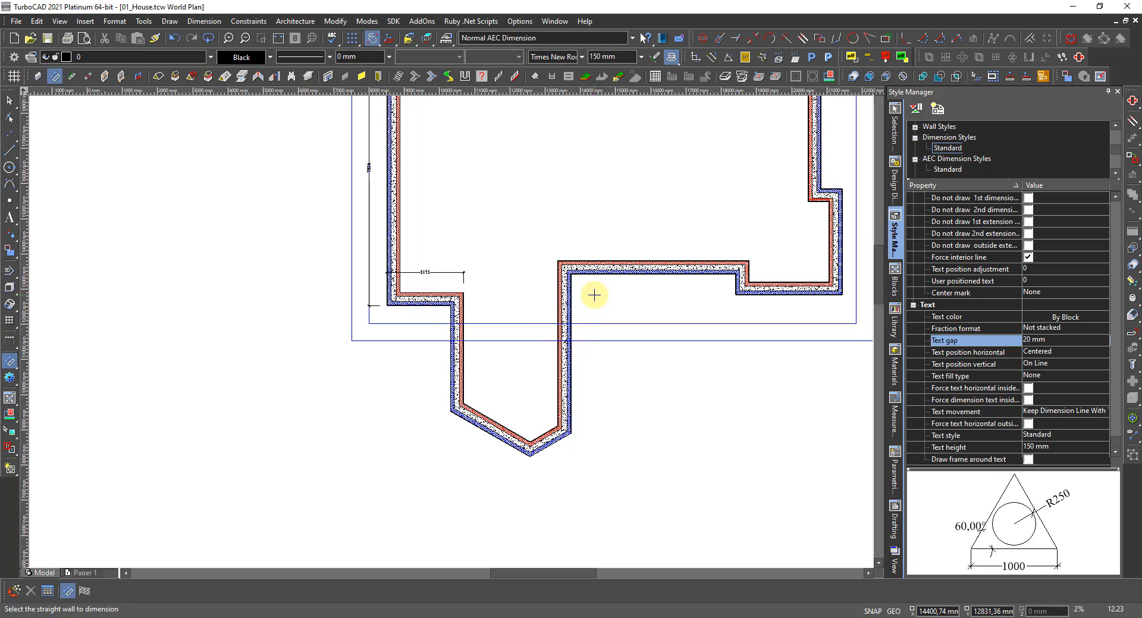
Dimension the three horizontal lower walls together as one AEC wall dimension chain placed on the inner blue guide rectangle's lower edge.
left_click(67, 592)
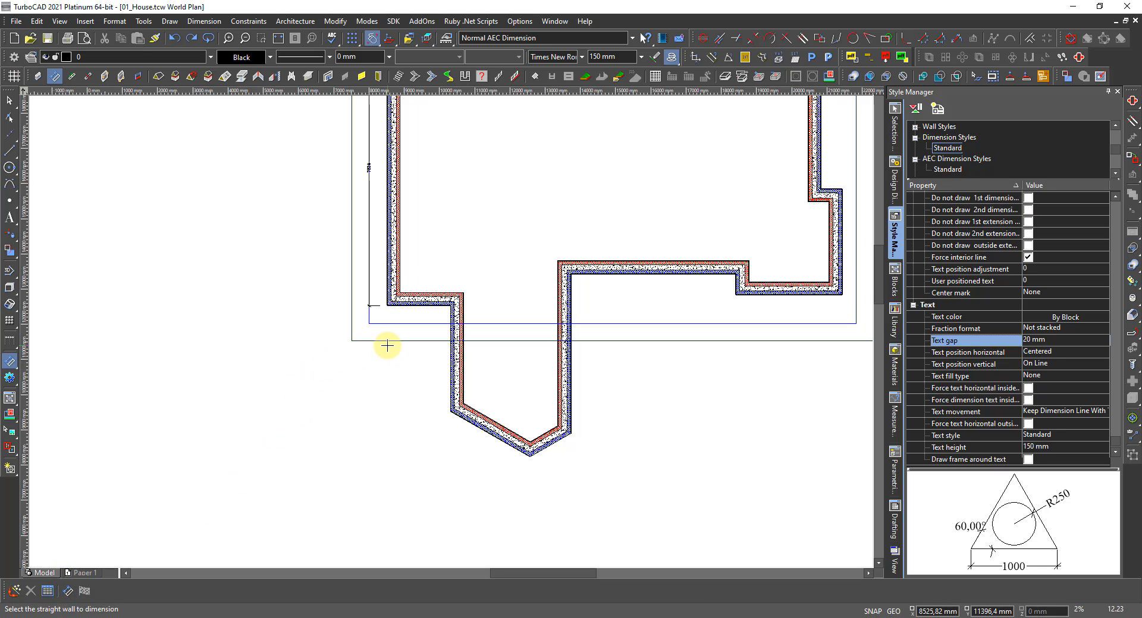
left_click(442, 299)
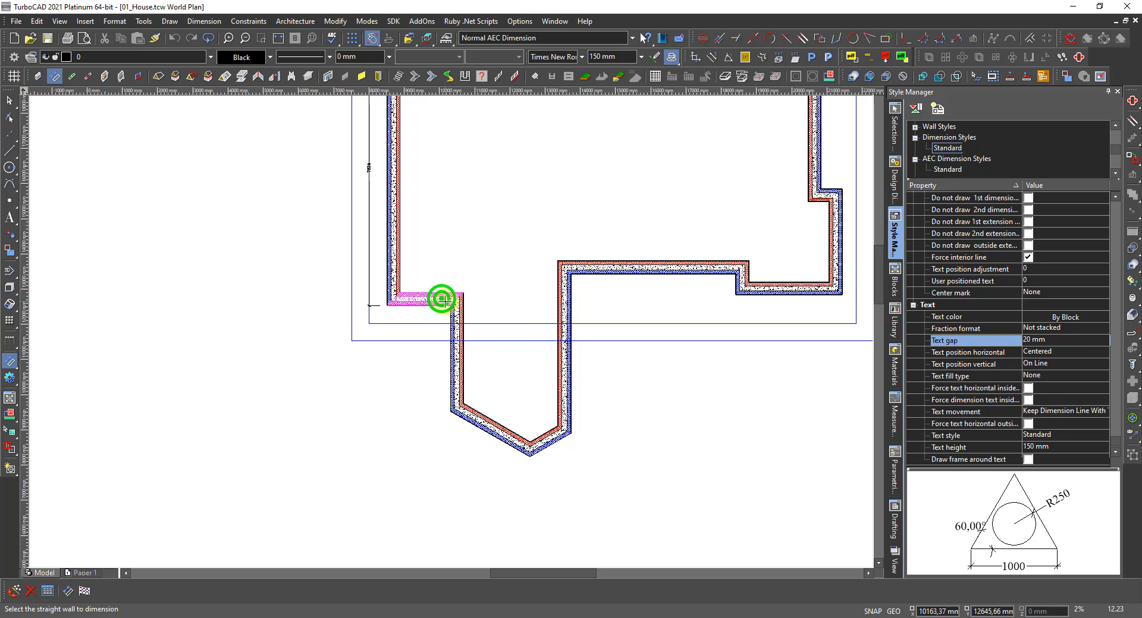
left_click(652, 272)
left_click(772, 289)
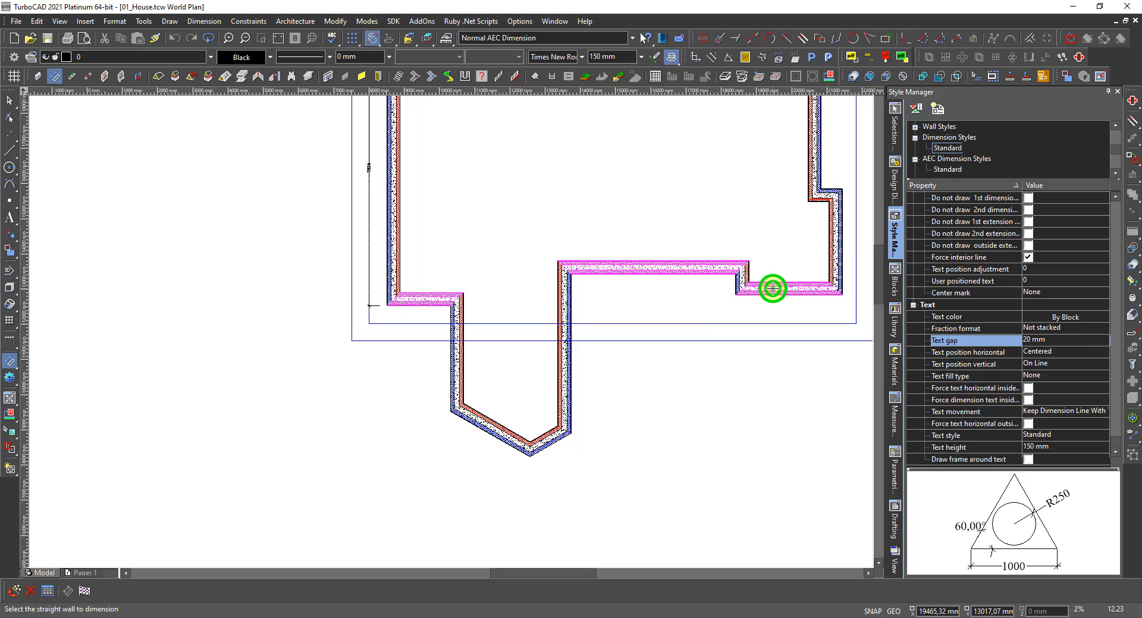
right_click(703, 314)
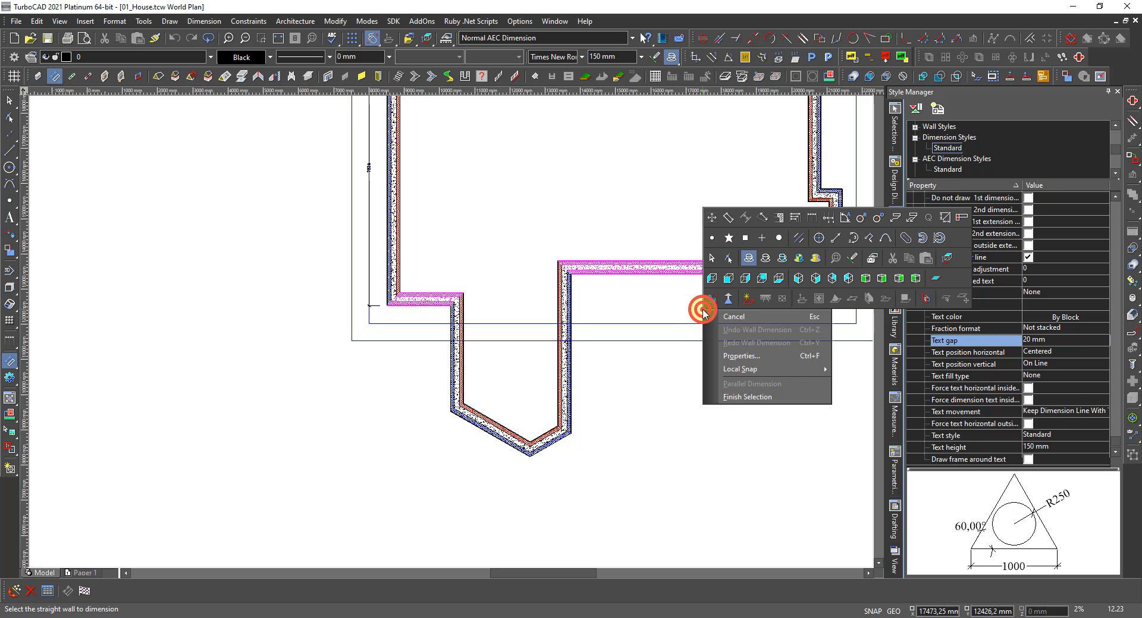
left_click(735, 396)
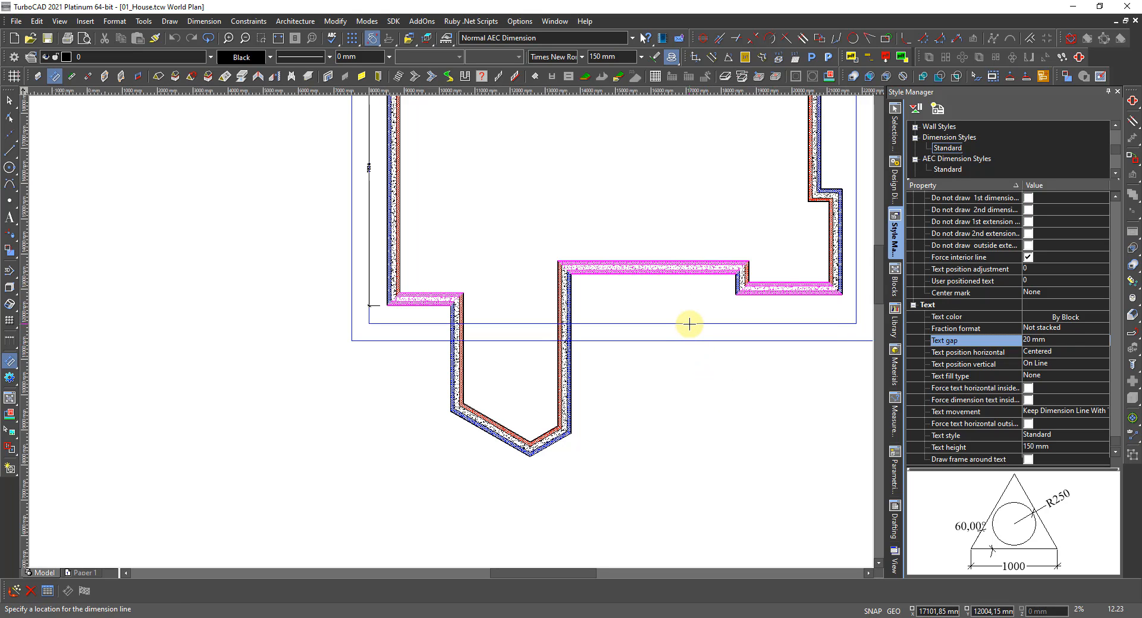
left_click(689, 325)
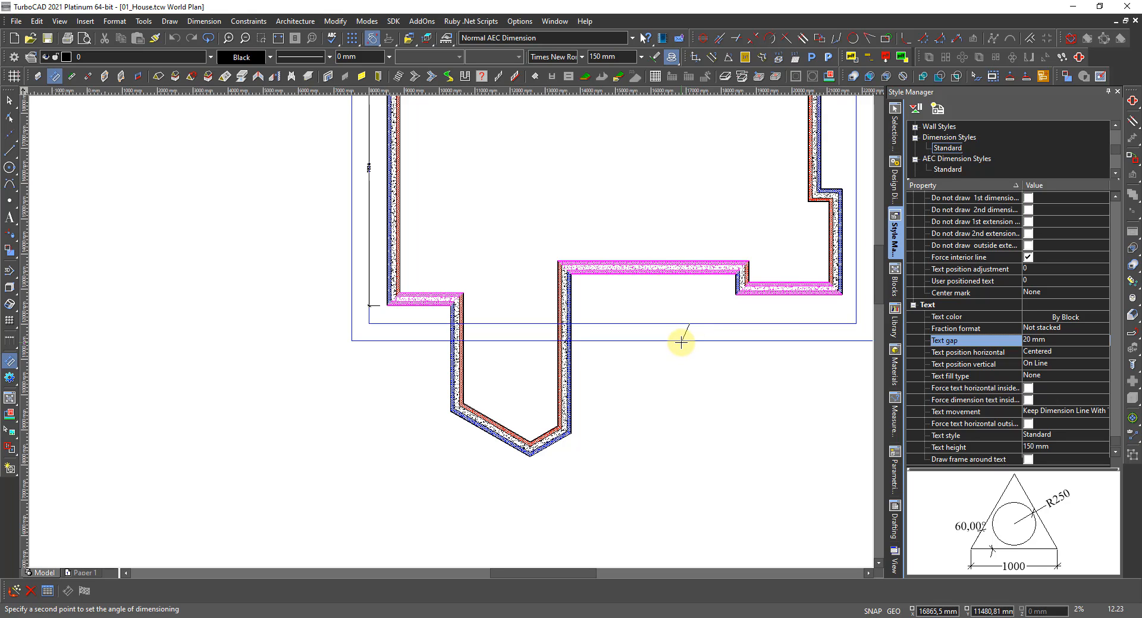
left_click(681, 342)
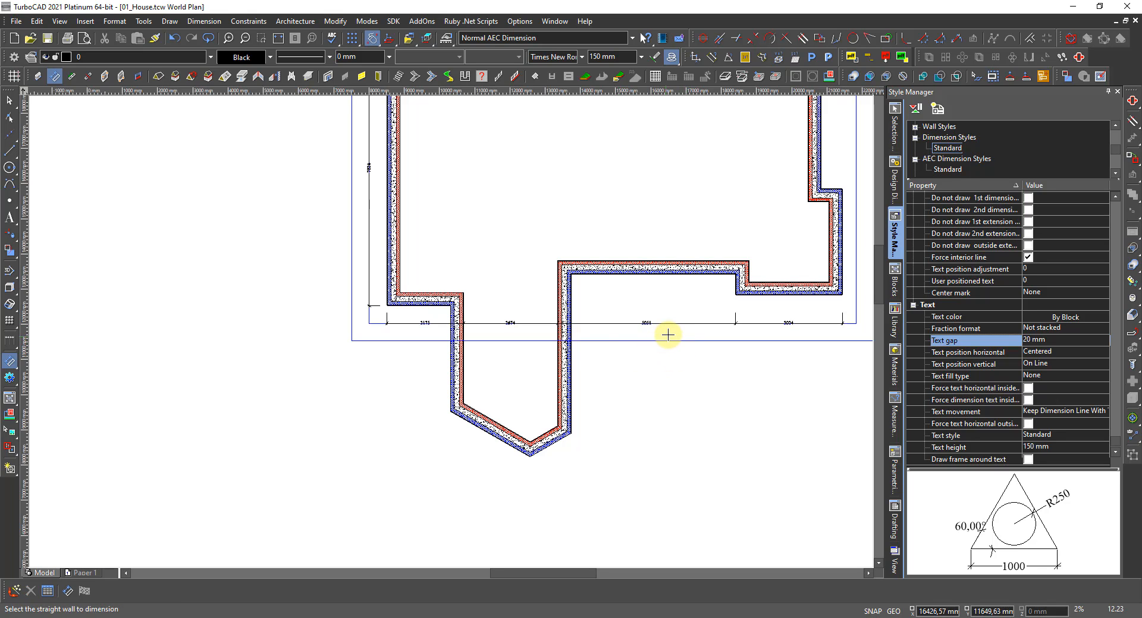
Add an AEC wall dimension for the two vertical right-hand walls along the inner guide rectangle and end the wall dimension command.
scroll(553, 341, "down", 2)
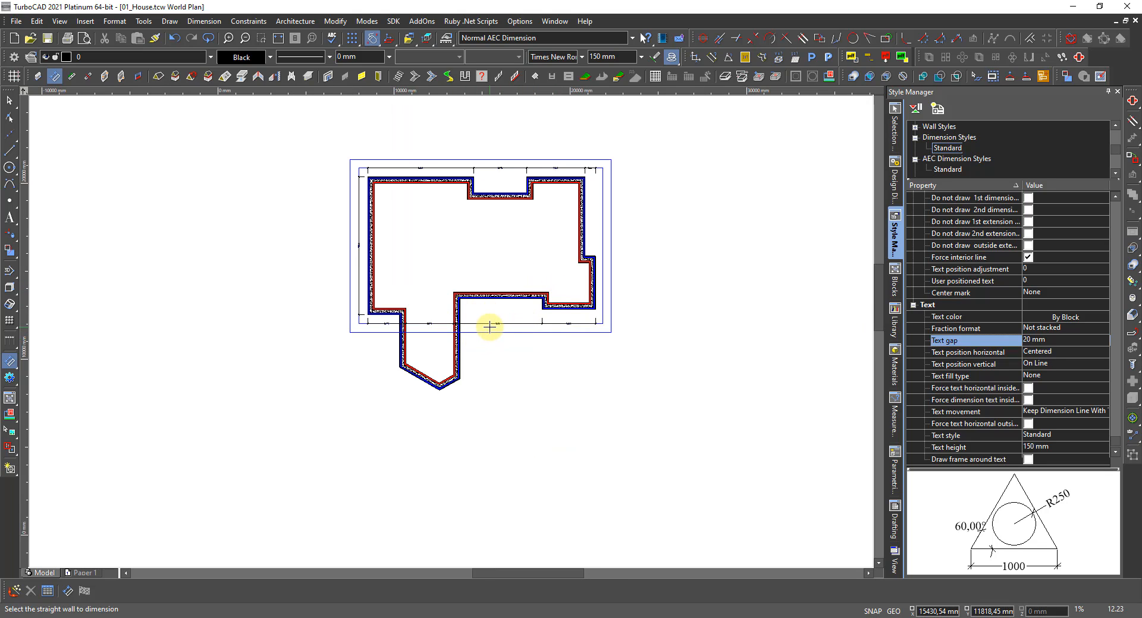
scroll(535, 314, "up", 2)
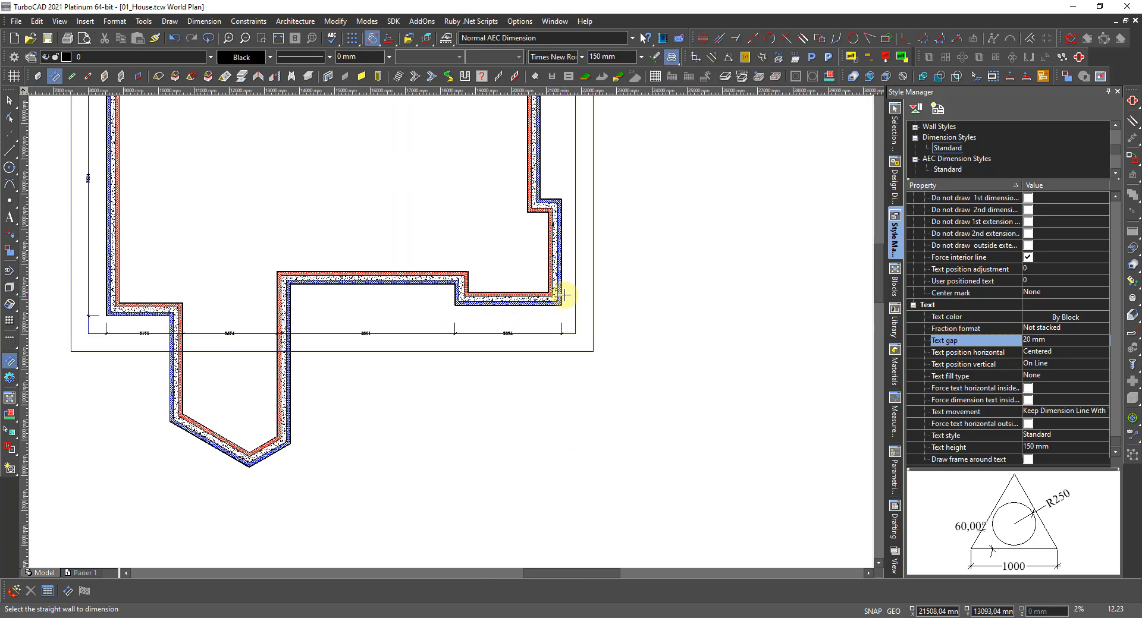
left_click(556, 277)
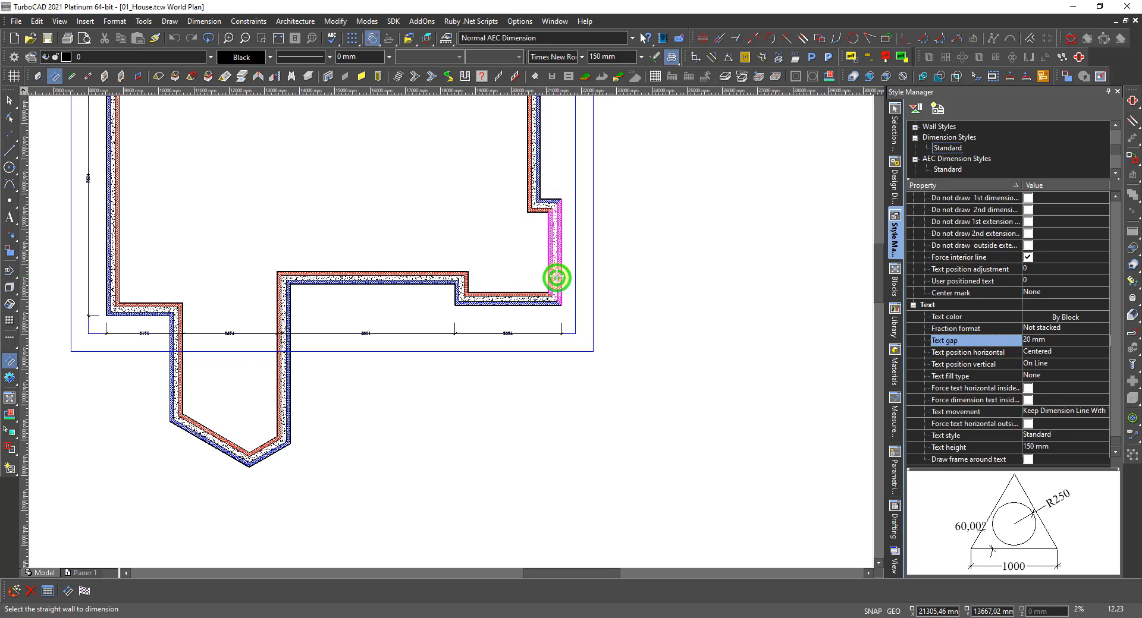
scroll(451, 300, "down", 2)
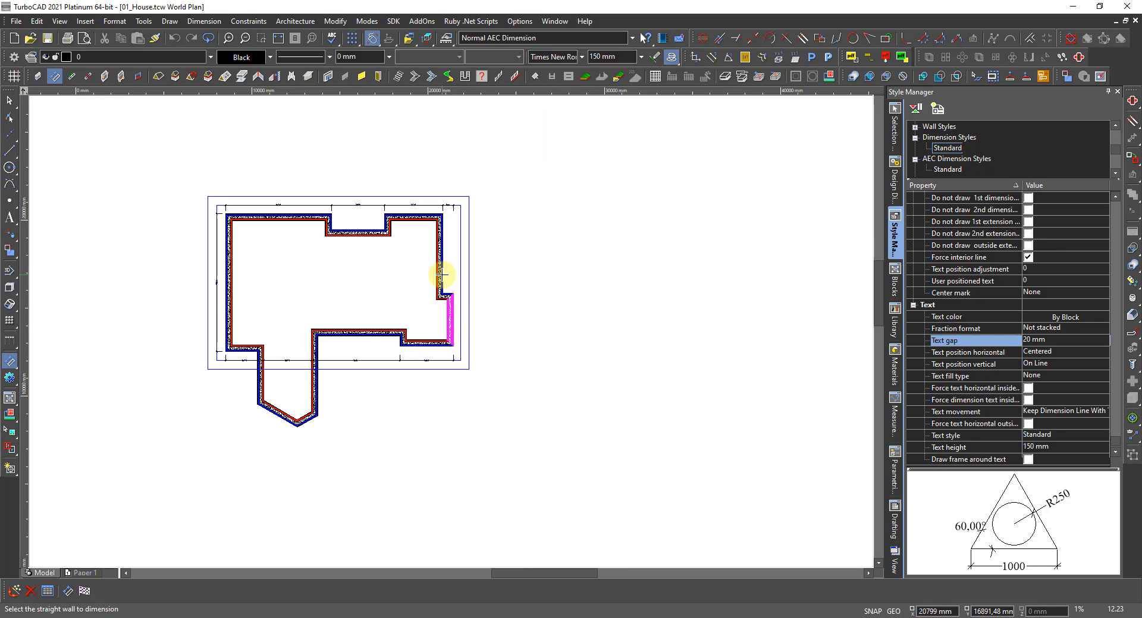
left_click(441, 275)
right_click(454, 272)
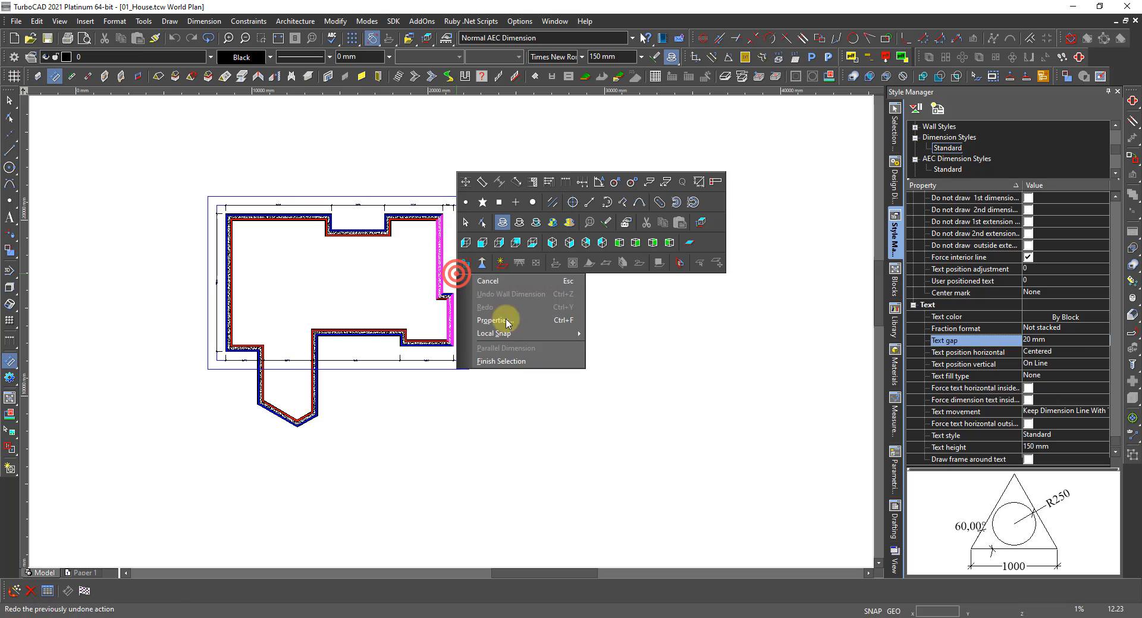
left_click(502, 362)
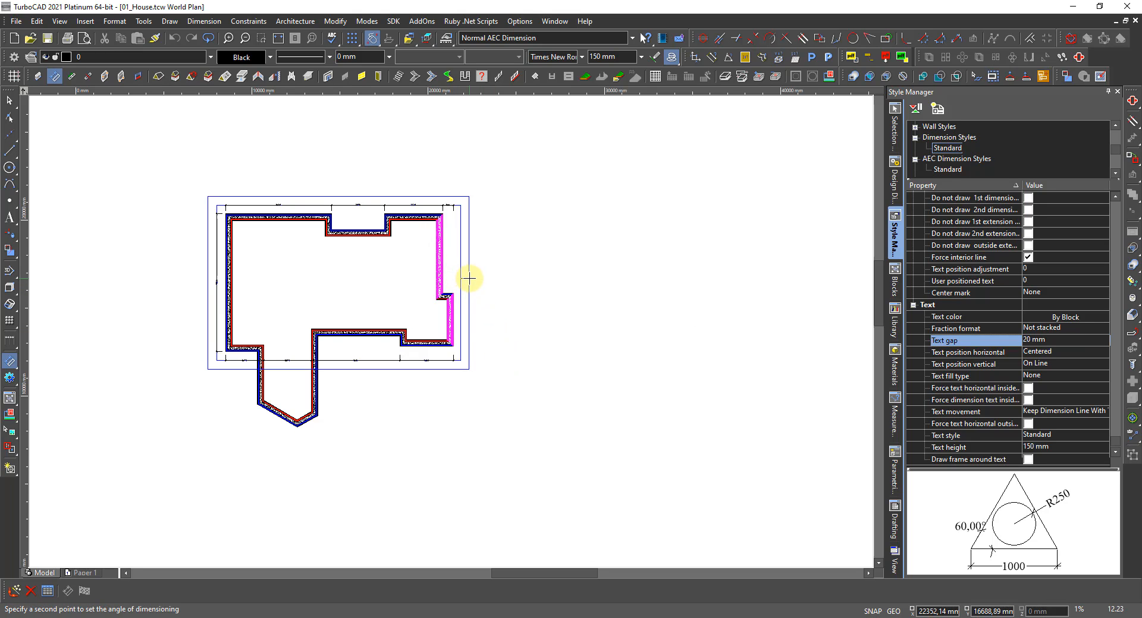
left_click(470, 278)
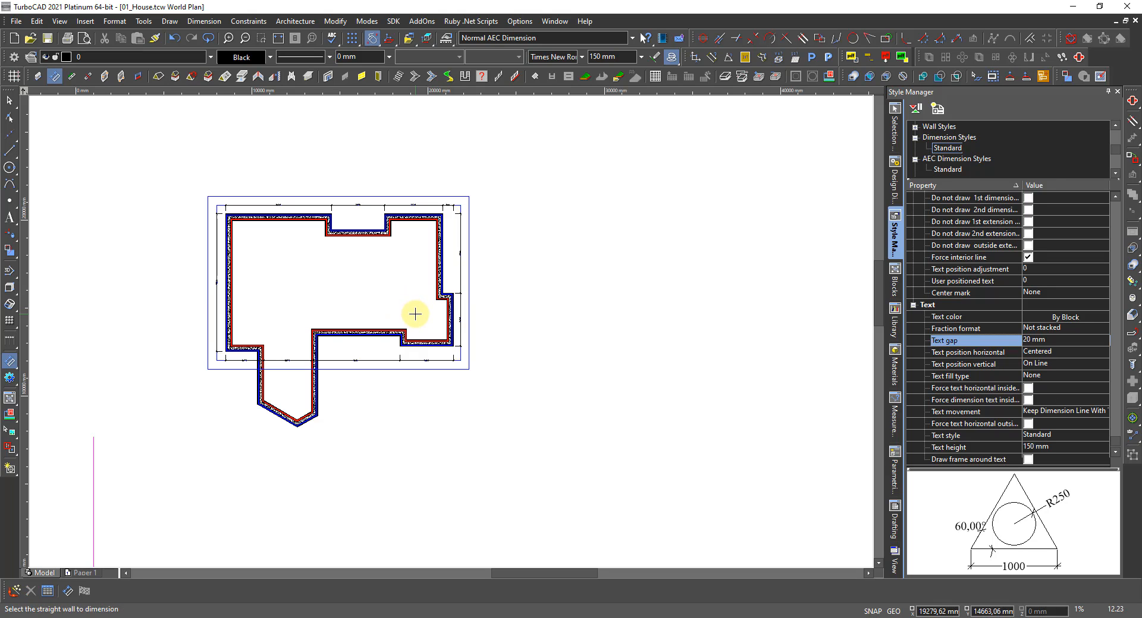
scroll(242, 301, "up", 2)
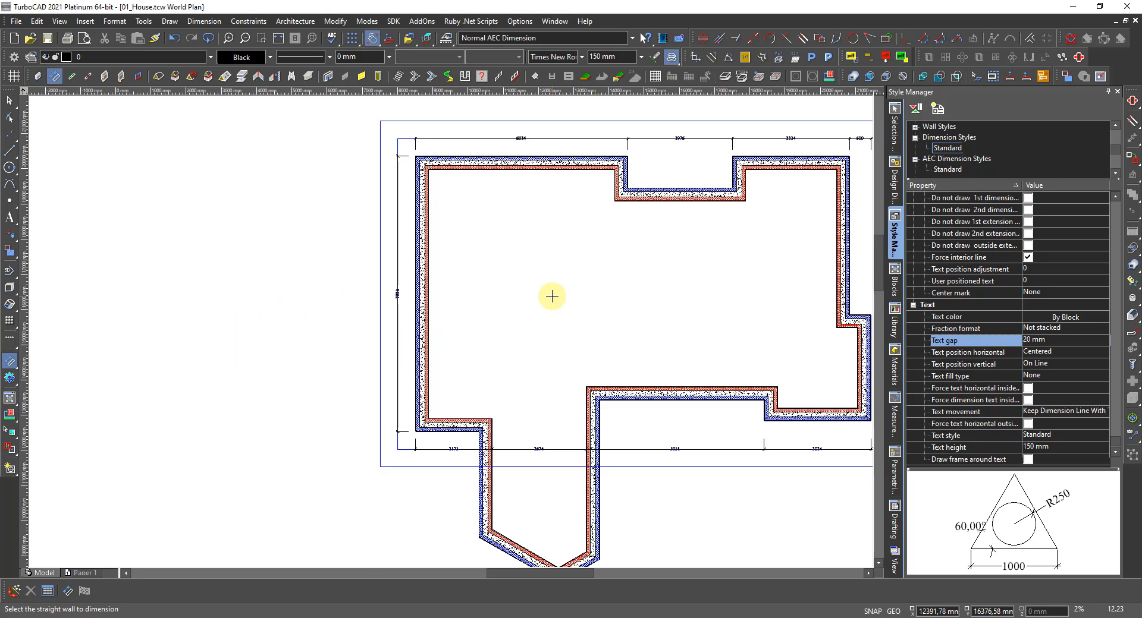
middle_click(569, 311)
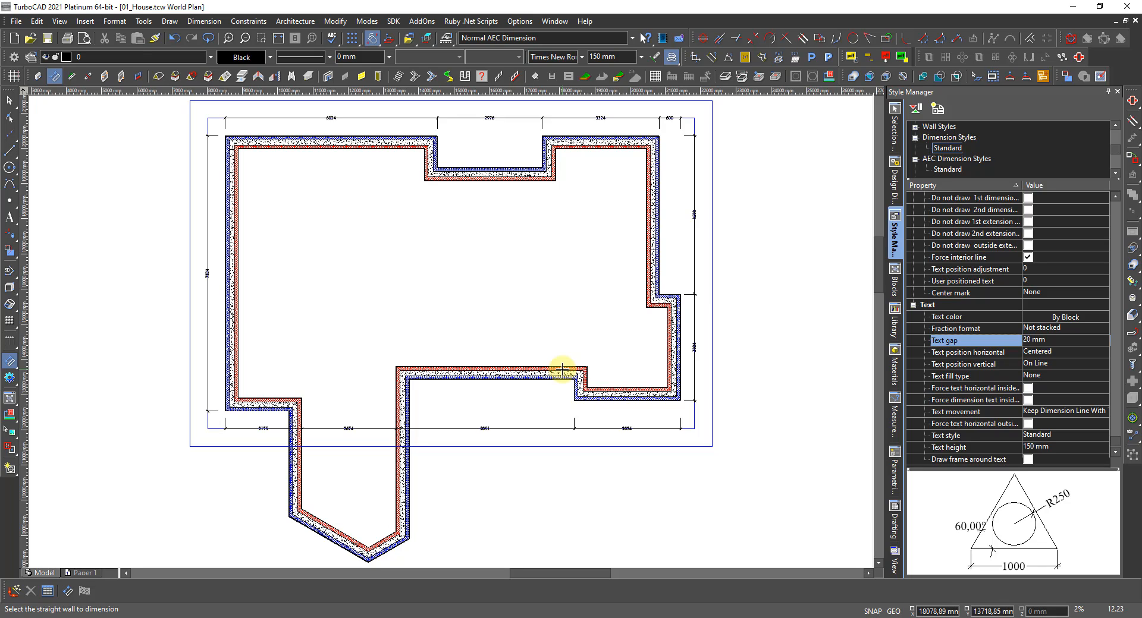
scroll(558, 397, "up", 2)
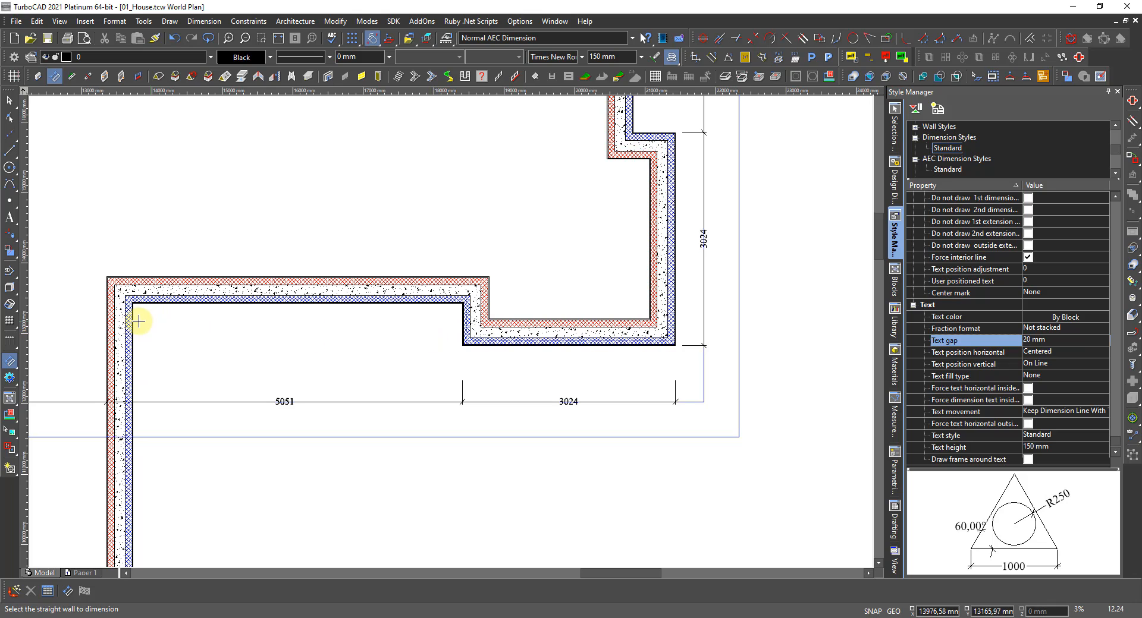
scroll(135, 332, "down", 2)
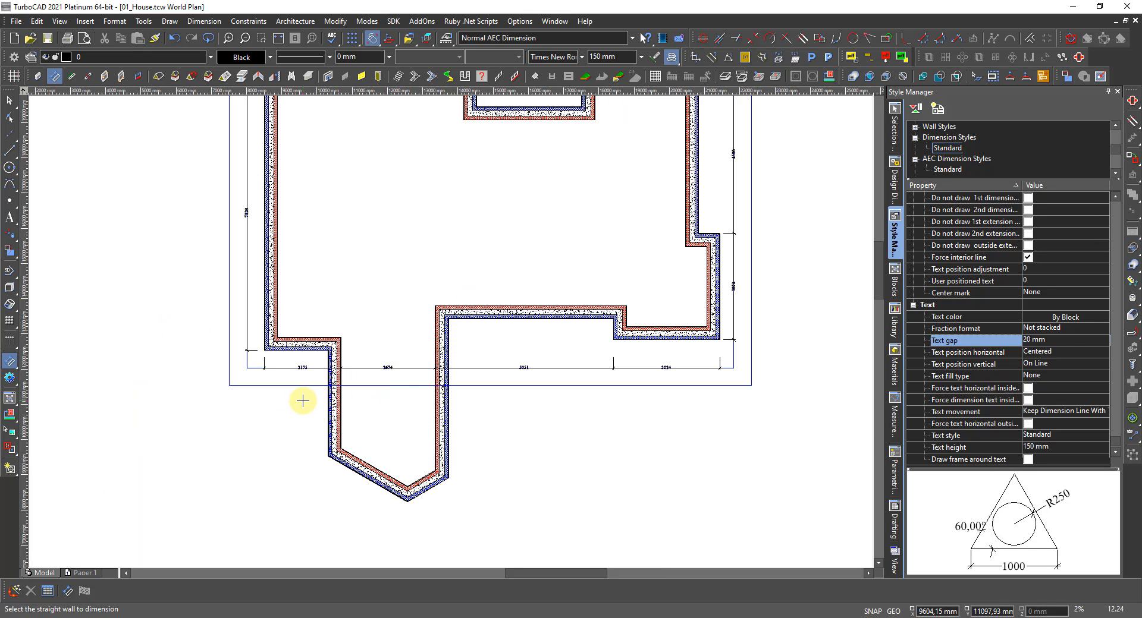
key("Escape")
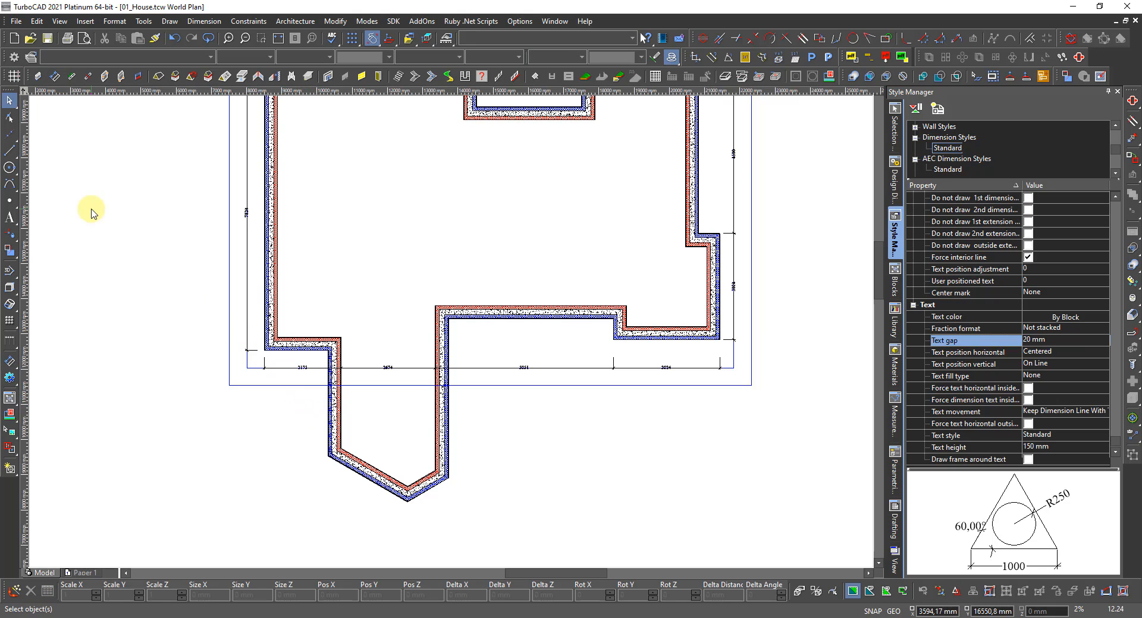
Start a polyline at the bay's upper-left outer corner and trace the left wall and left slanted wall to the bay's pointed tip.
left_click(8, 156)
left_click(9, 156)
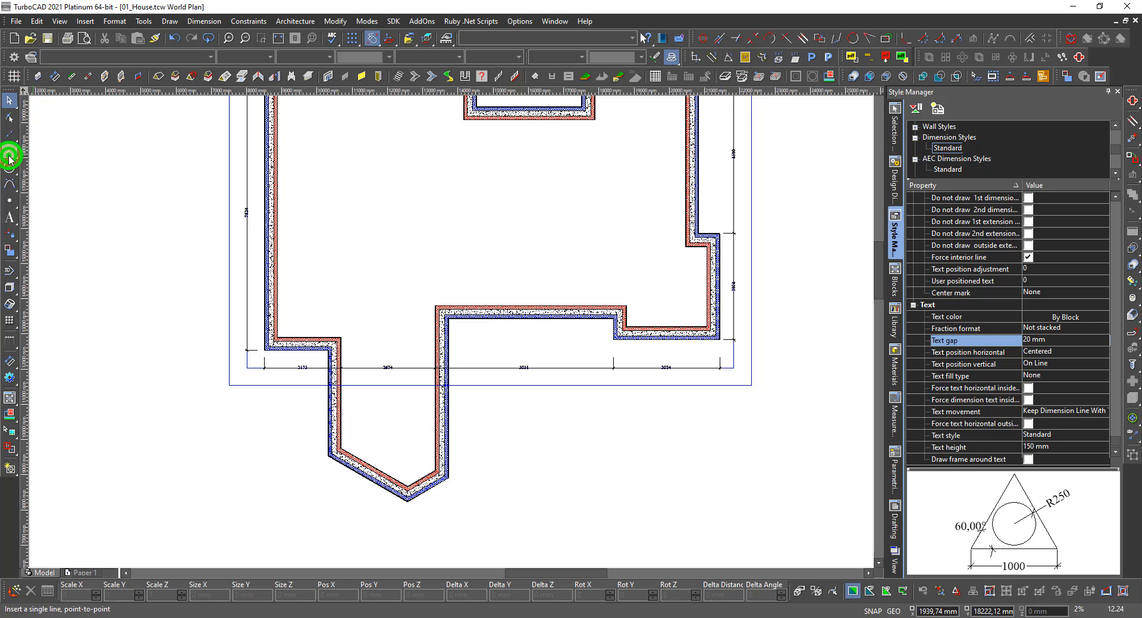
left_click(9, 156)
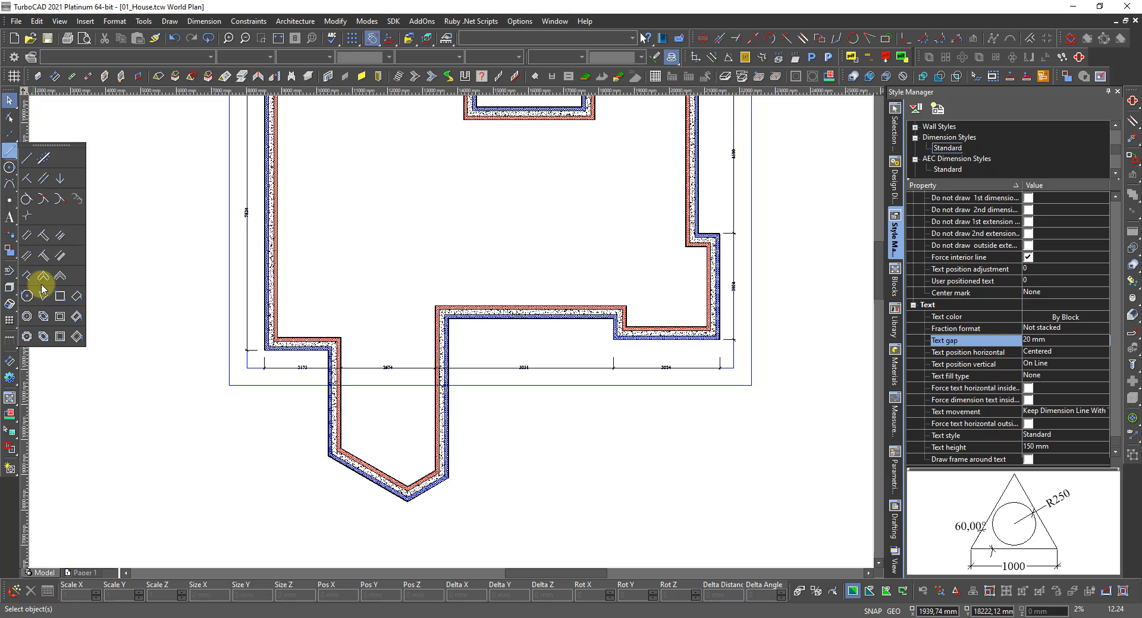
left_click(28, 277)
scroll(288, 410, "up", 5)
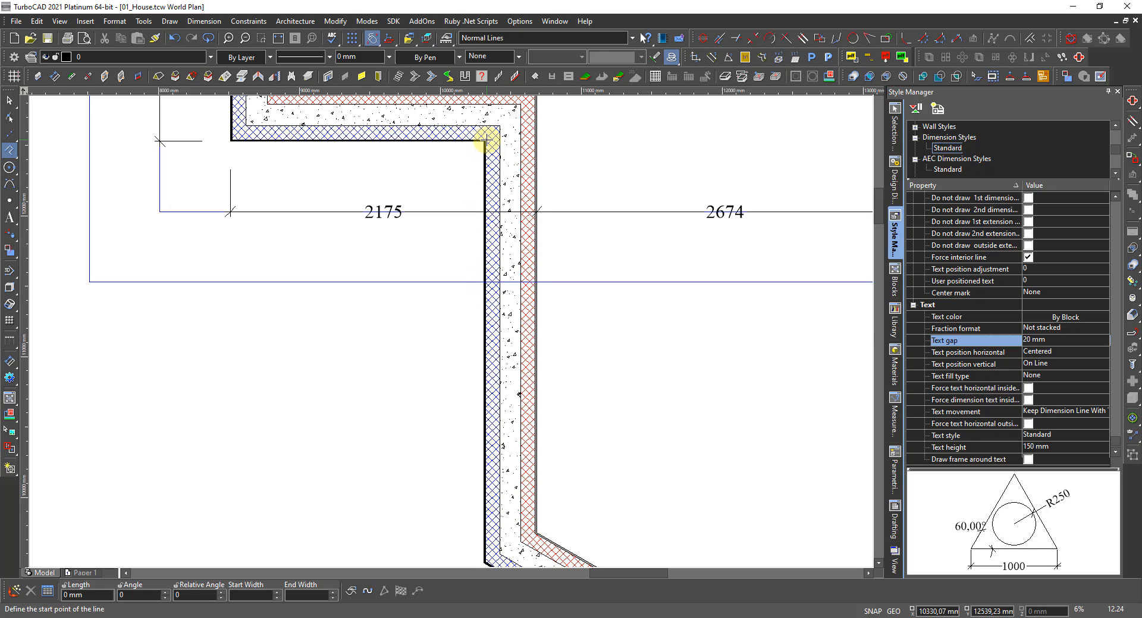
left_click(486, 140)
scroll(453, 349, "down", 3)
scroll(438, 292, "up", 3)
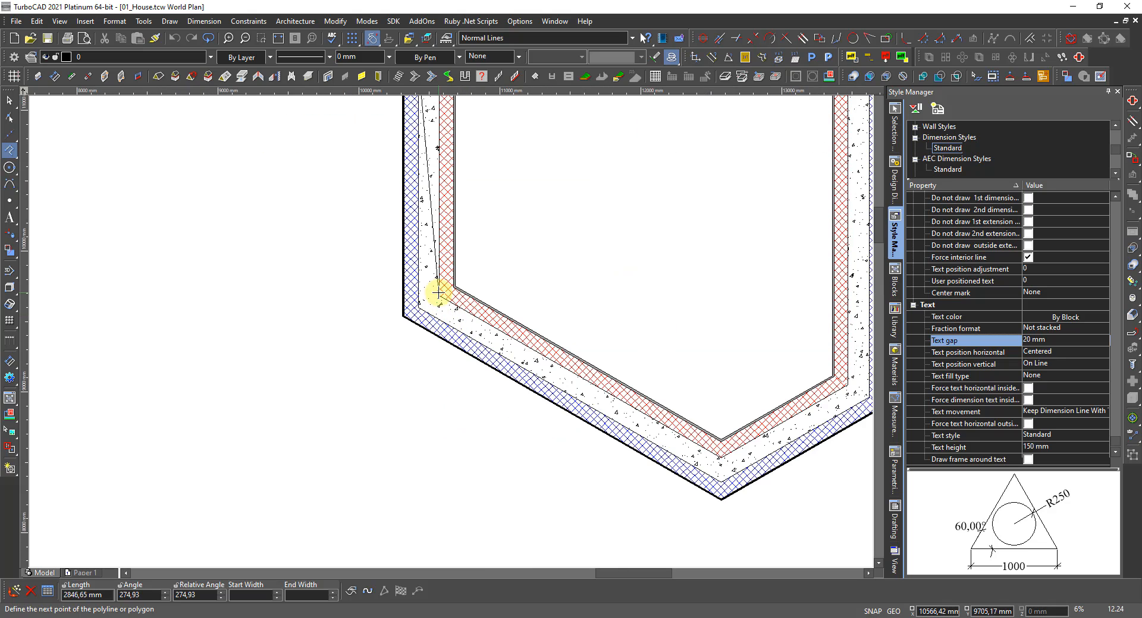
scroll(409, 315, "up", 3)
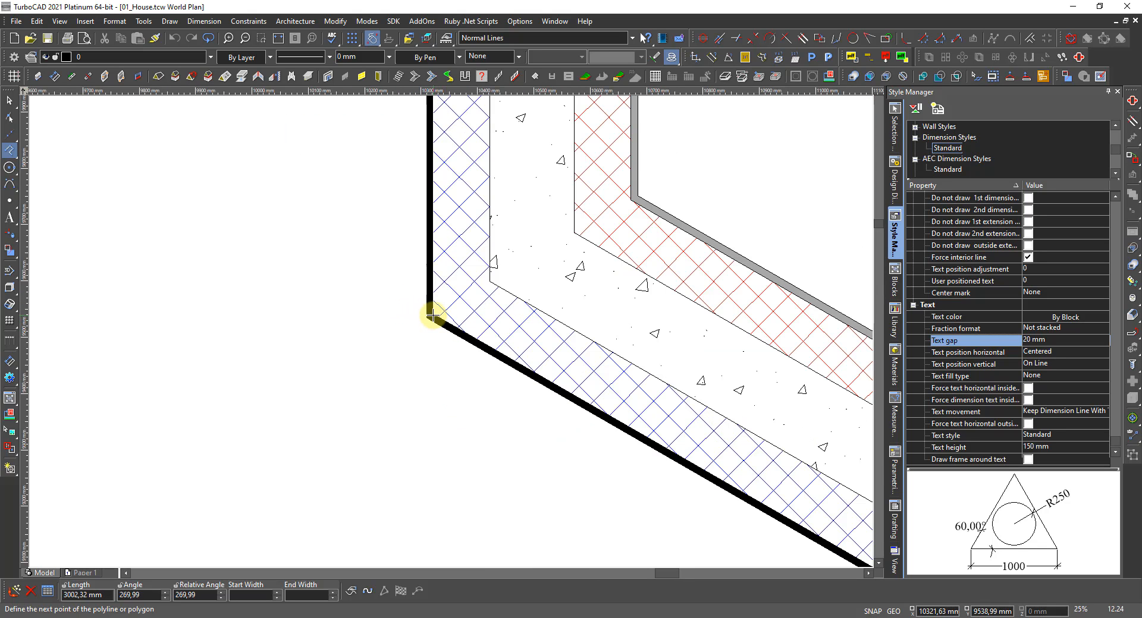
scroll(433, 315, "down", 3)
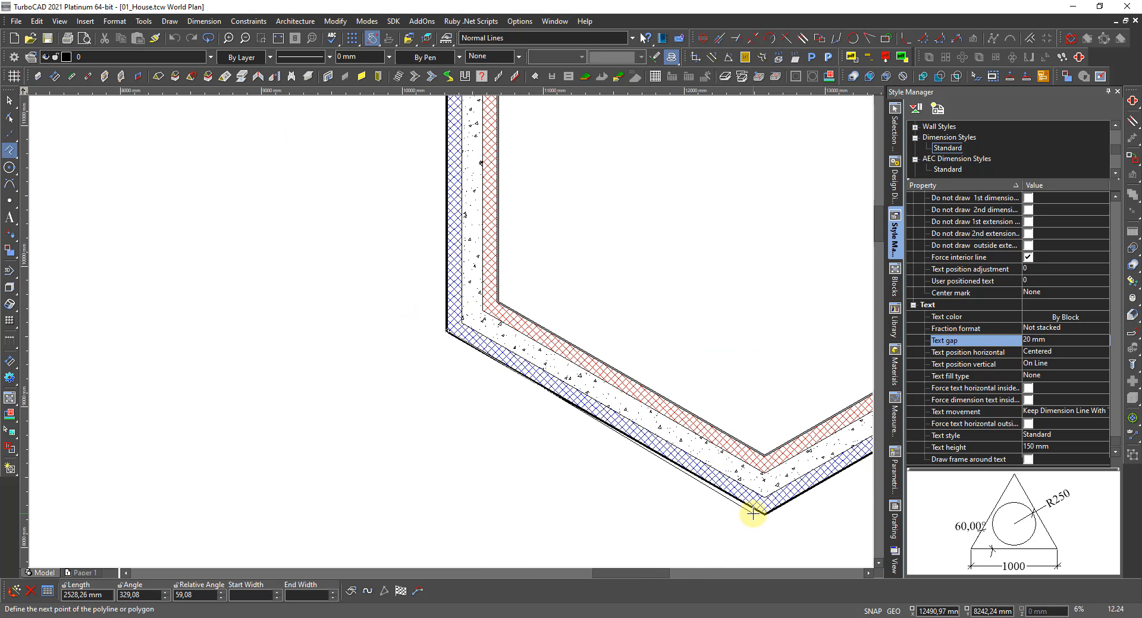
scroll(754, 517, "up", 3)
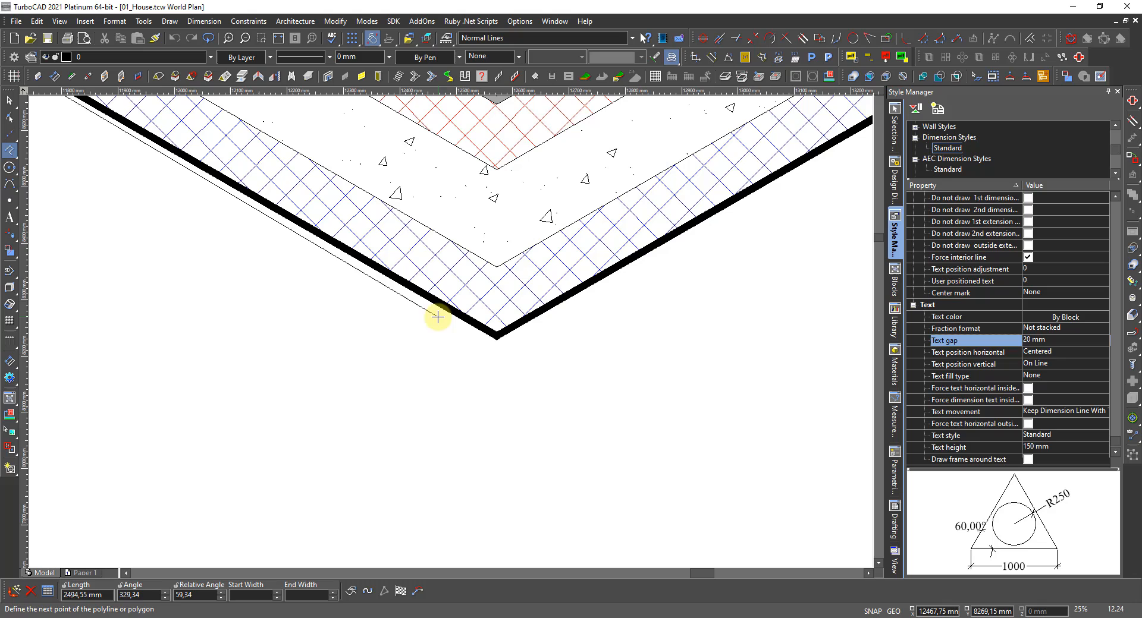
left_click(495, 332)
Continue the polyline along the right slanted wall and up the bay's right wall to its inner corner with the horizontal wall.
scroll(476, 327, "down", 3)
scroll(455, 331, "up", 3)
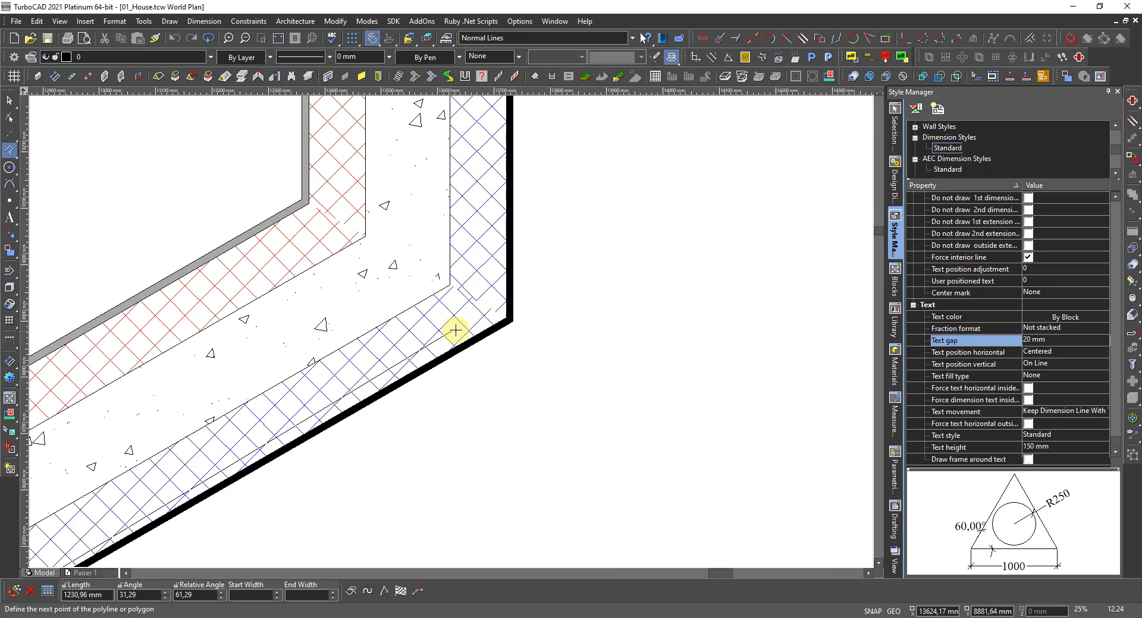
left_click(505, 321)
scroll(505, 321, "down", 3)
scroll(446, 280, "down", 2)
scroll(450, 332, "up", 1)
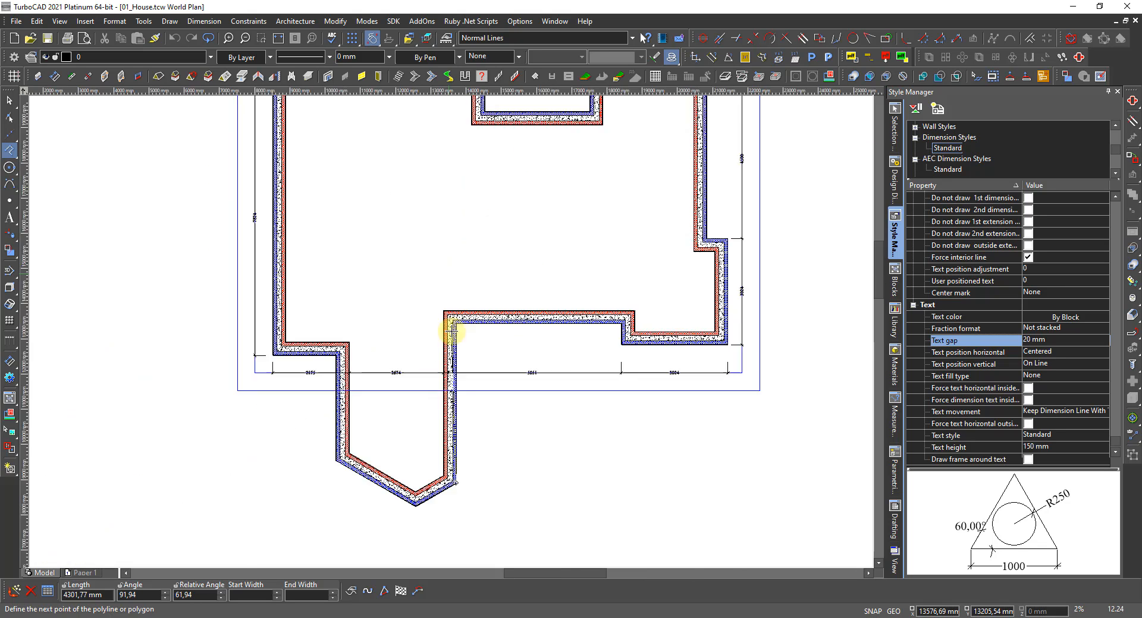
scroll(450, 330, "up", 3)
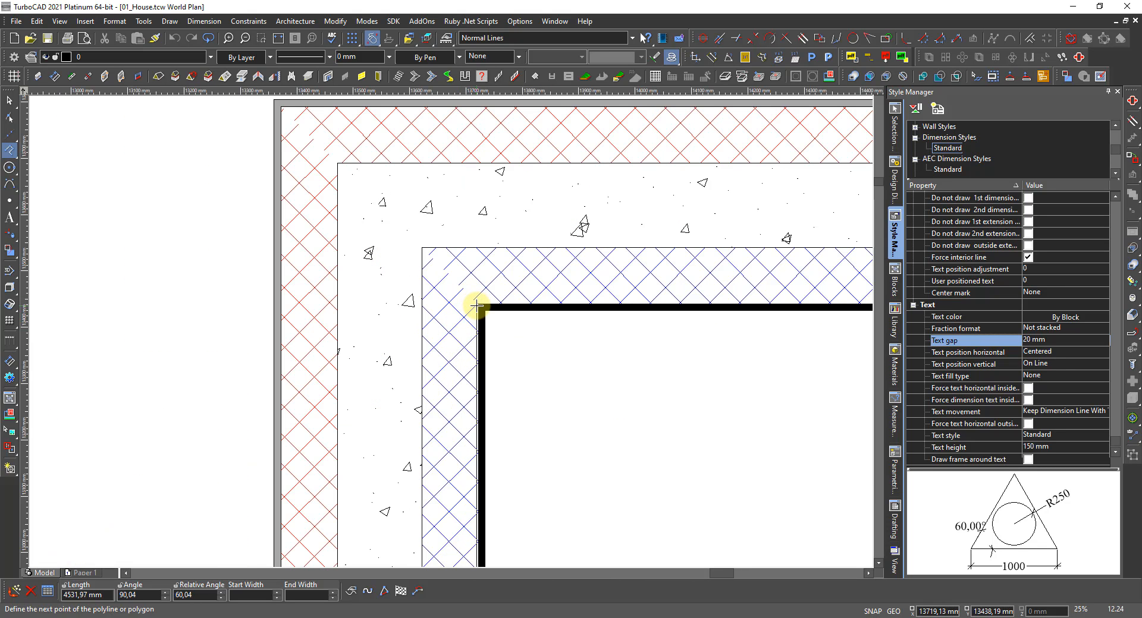
left_click(478, 306)
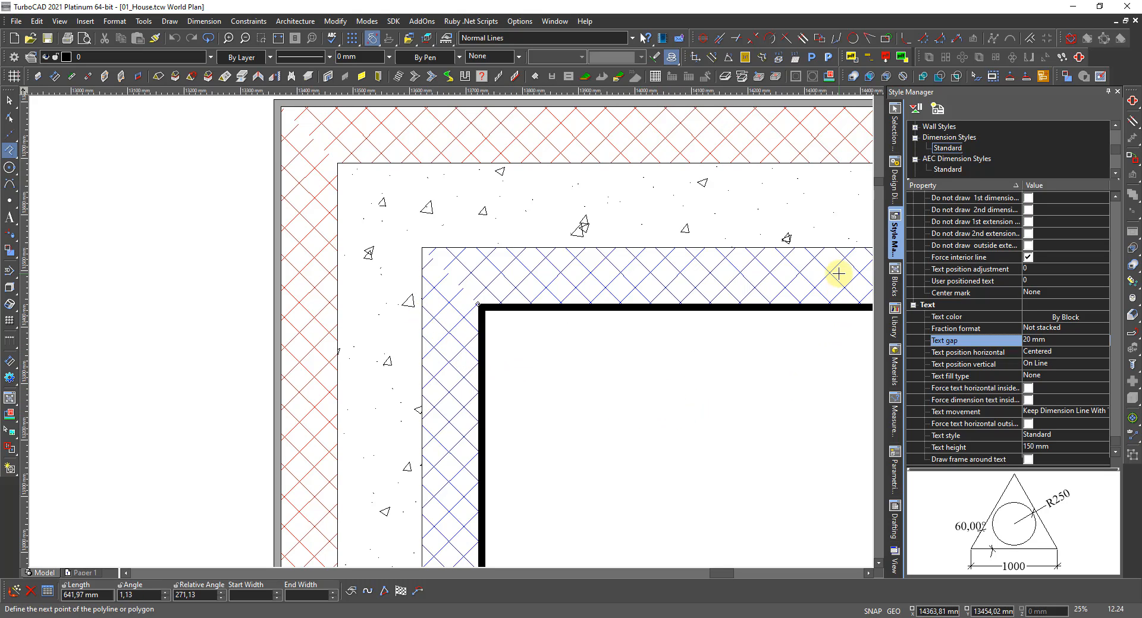
Make DimBase the active layer, set the polyline's line color to Blue, and finish the bay outline.
left_click(893, 191)
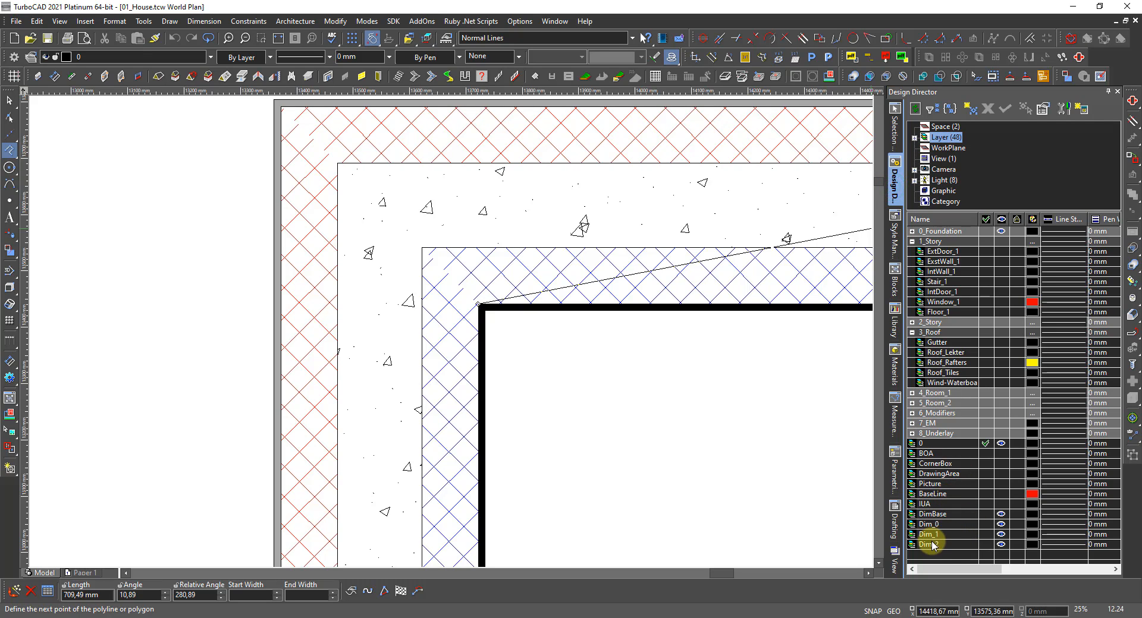
left_click(986, 515)
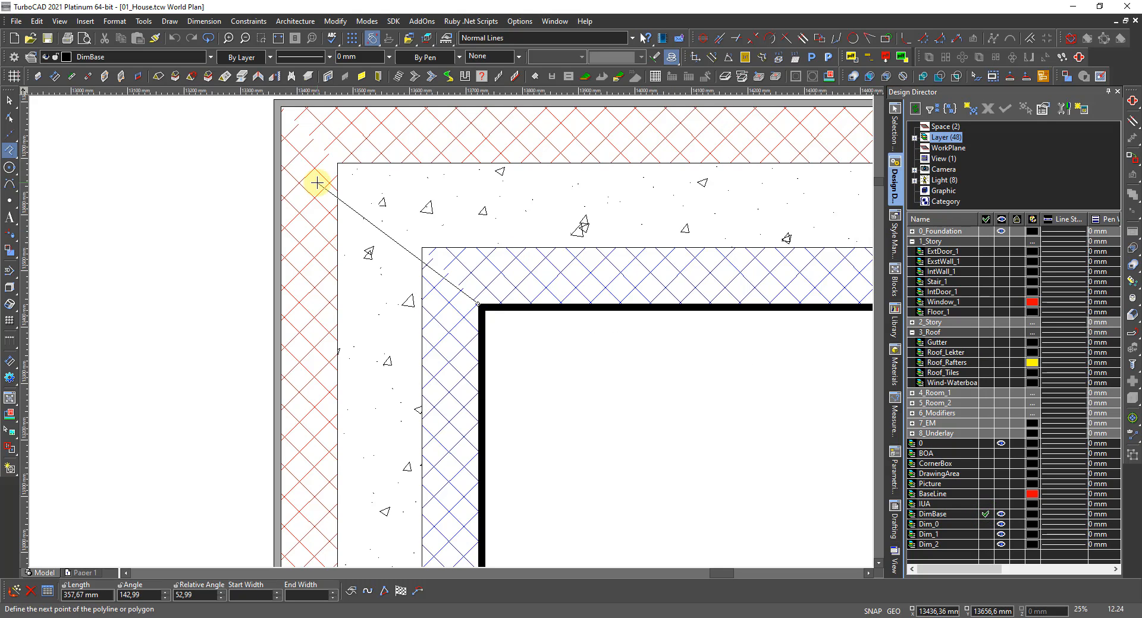
left_click(241, 57)
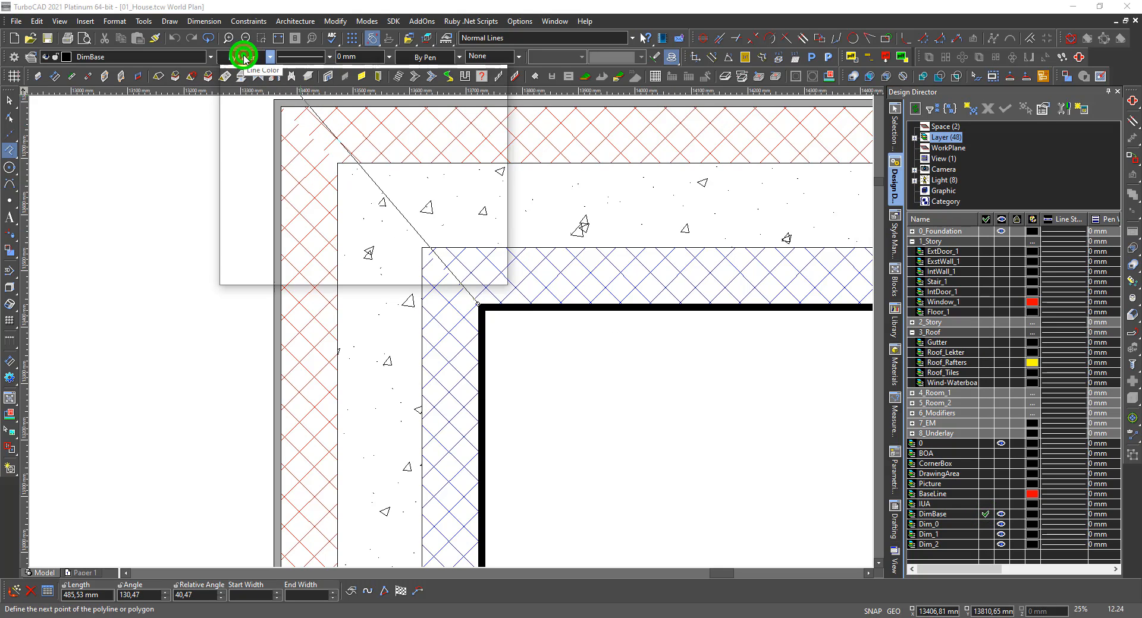
left_click(358, 172)
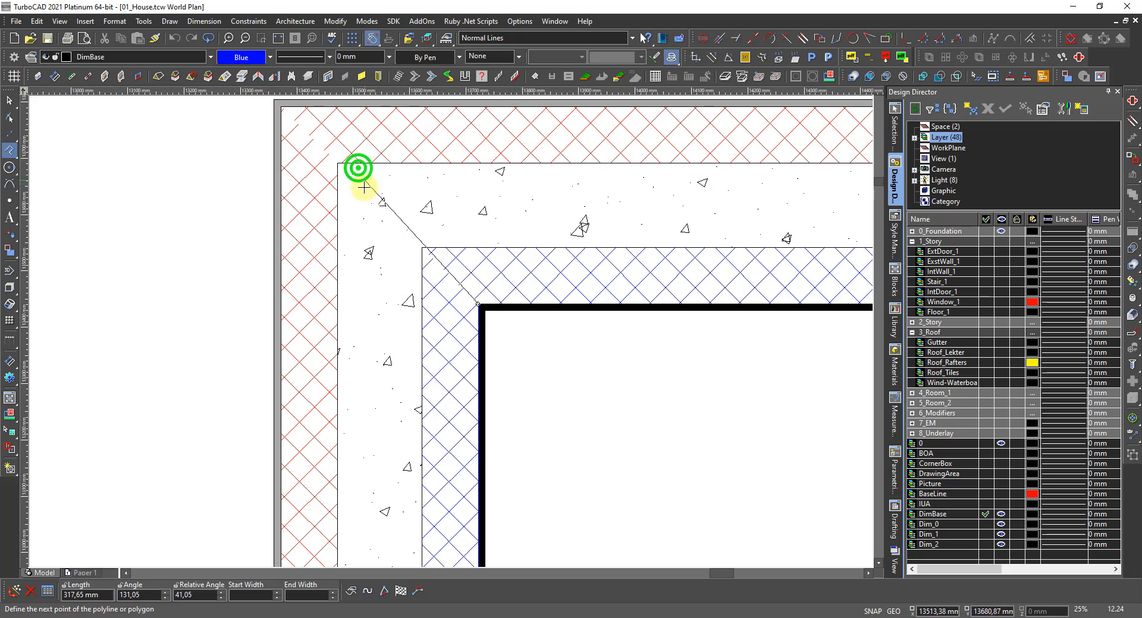
right_click(499, 337)
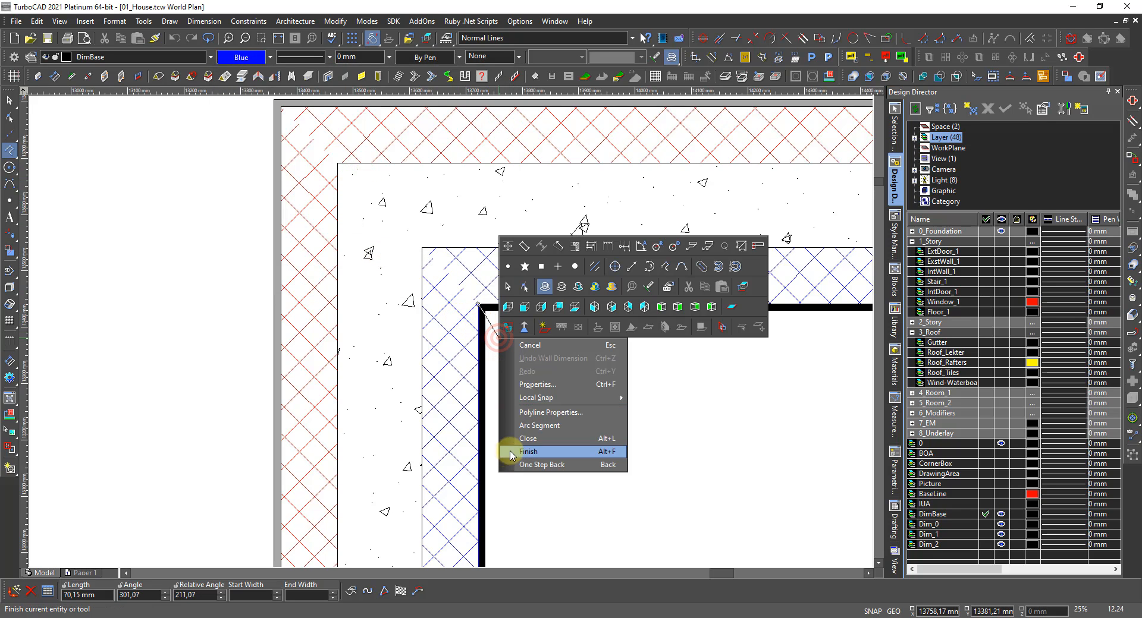
left_click(530, 450)
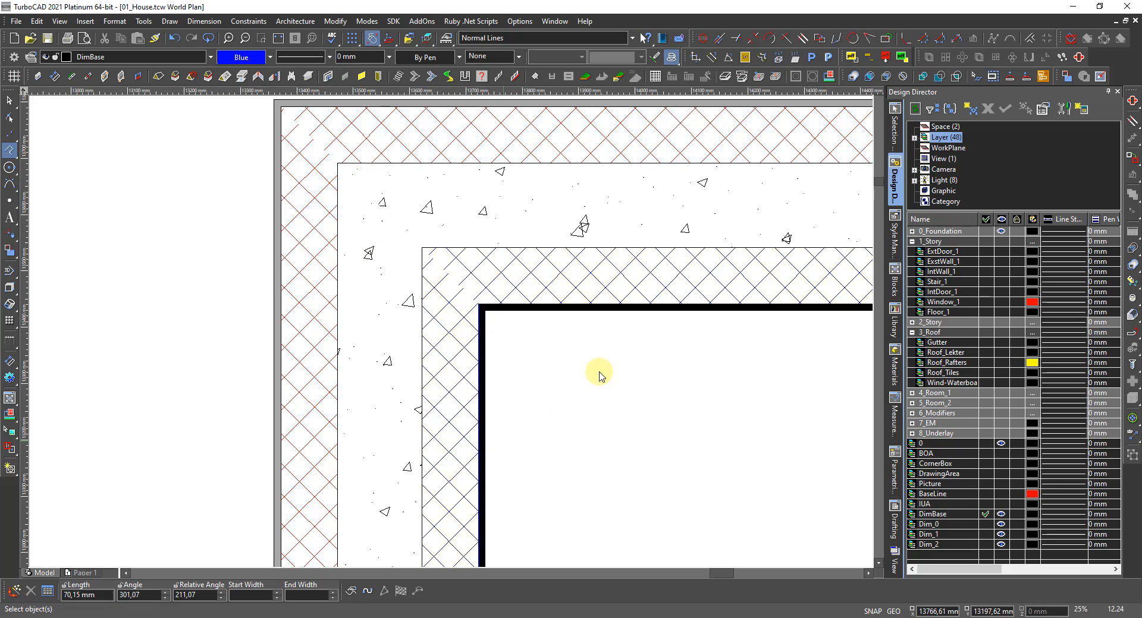
Offset the bay polyline outward by 500 mm, and offset that copy outward by another 500 mm.
left_click(1078, 58)
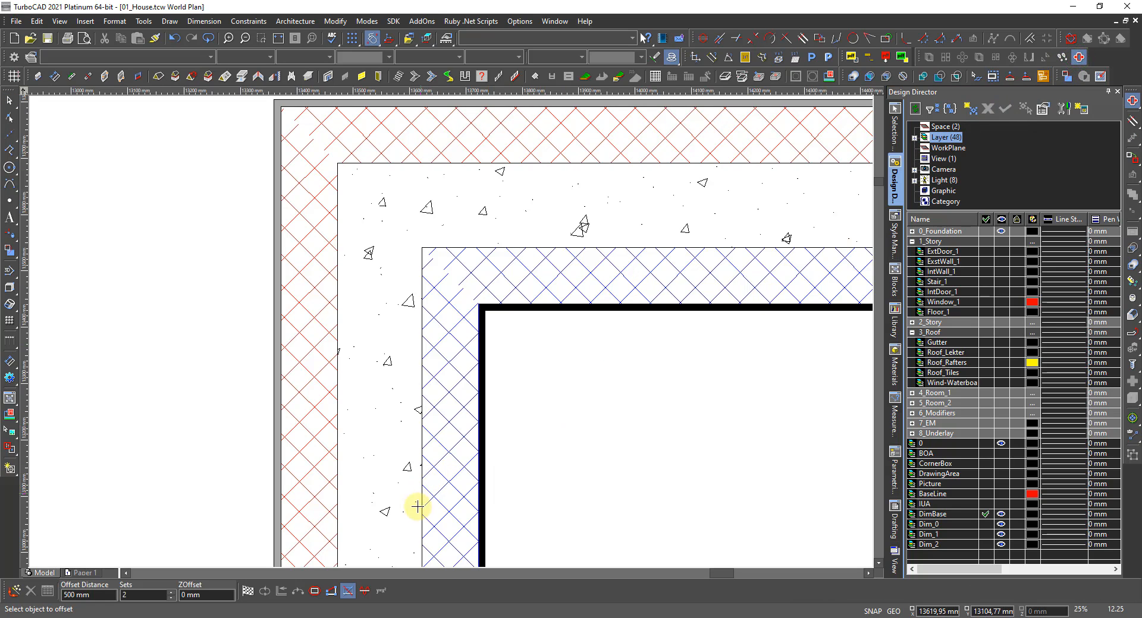
left_click(480, 464)
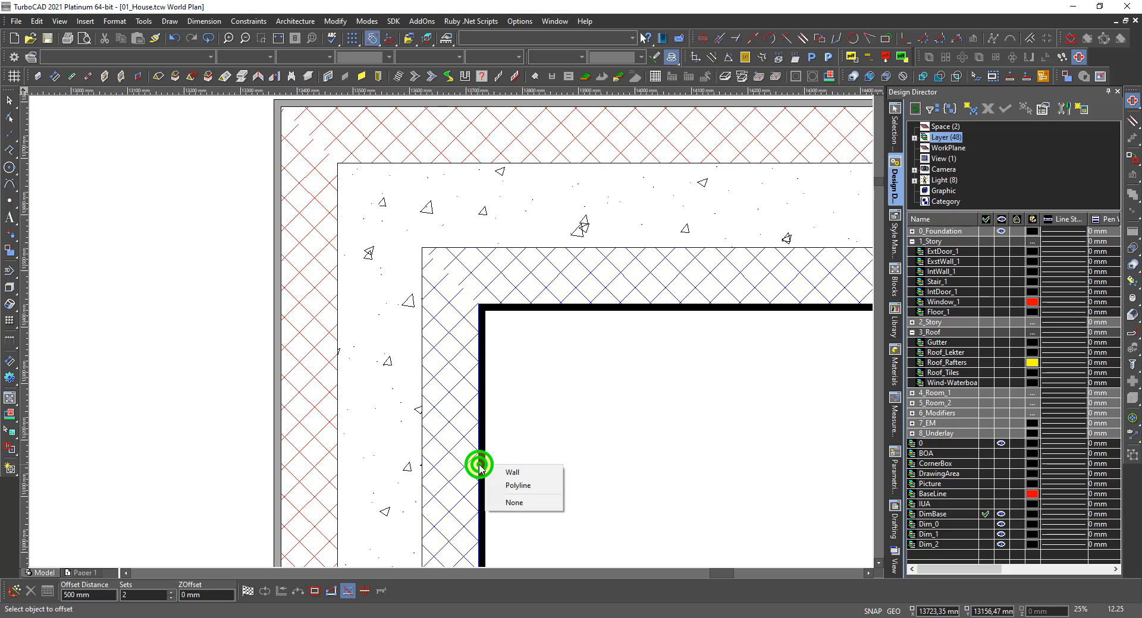
left_click(512, 486)
left_click(561, 479)
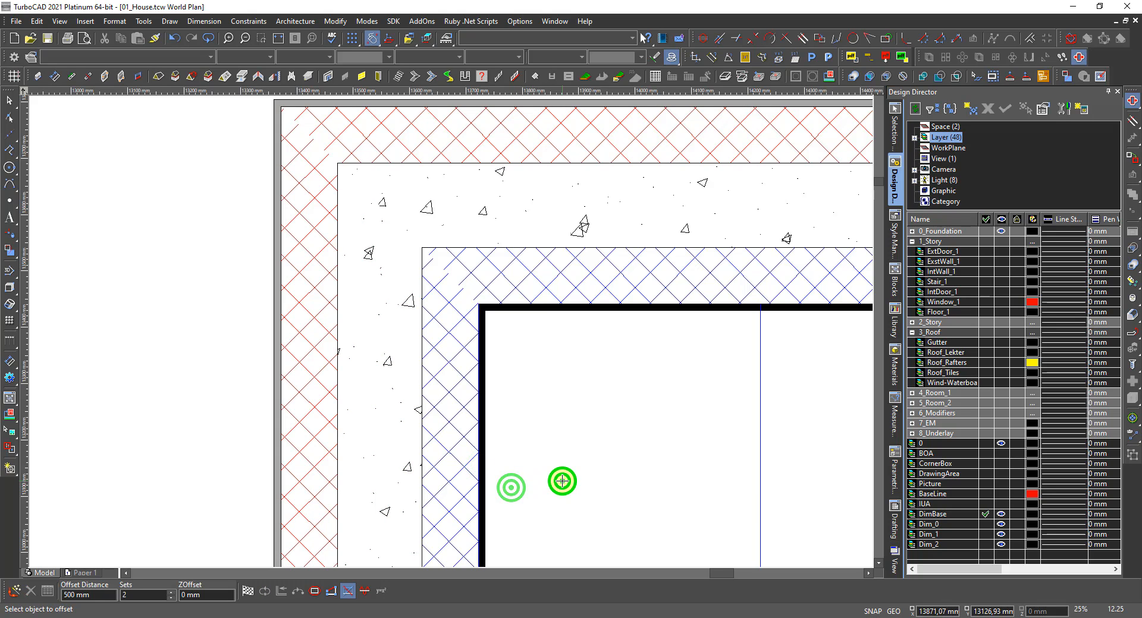
scroll(452, 333, "down", 5)
left_click(473, 344)
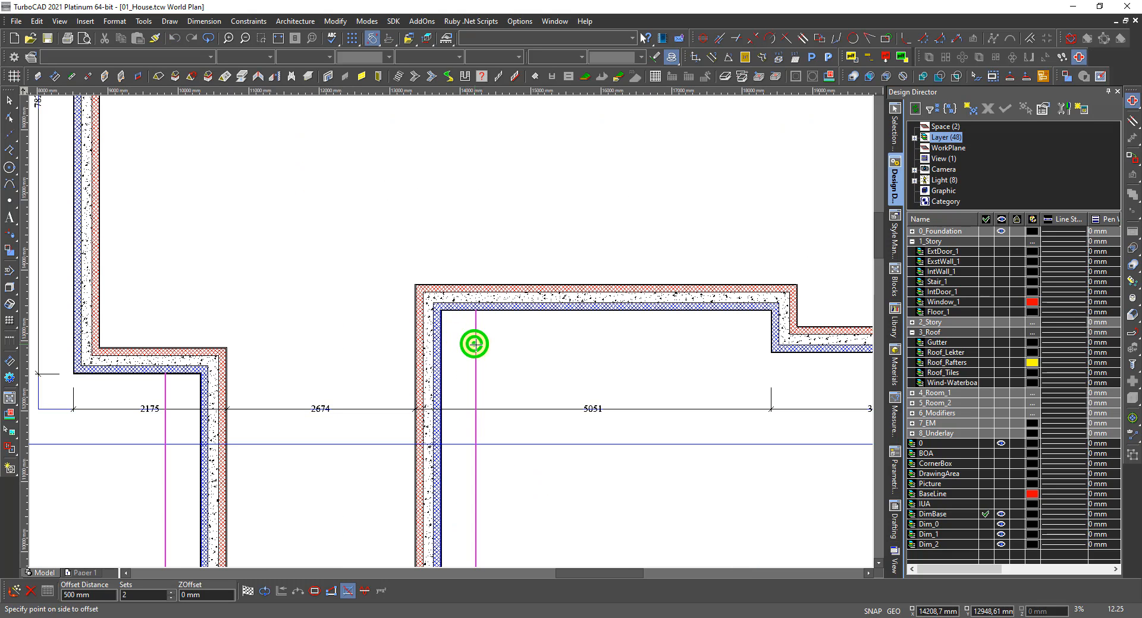
left_click(489, 341)
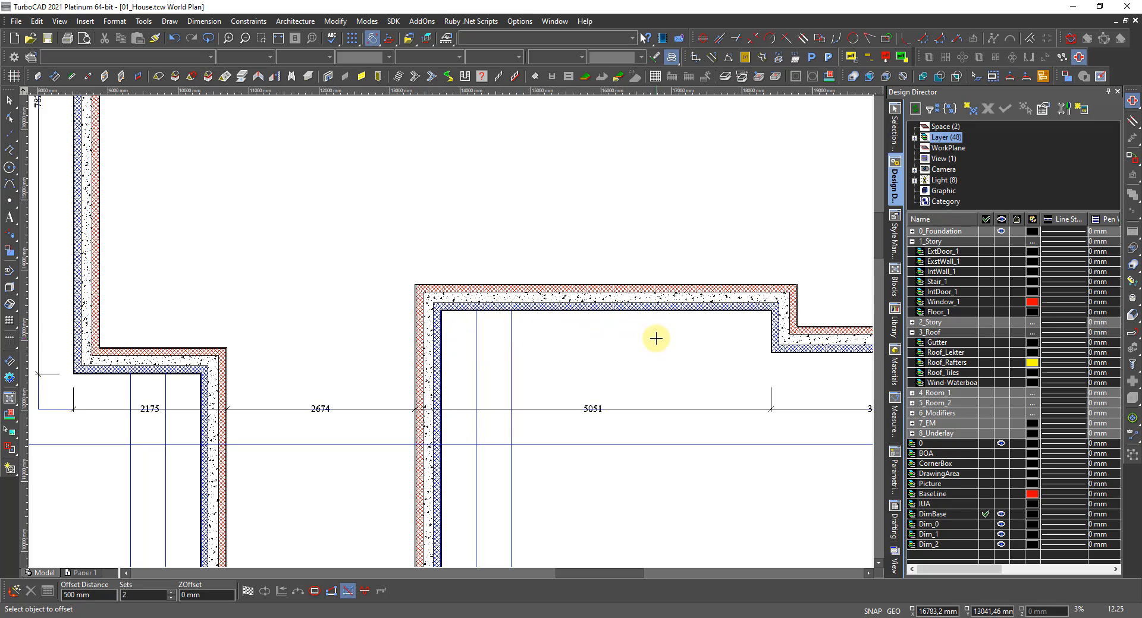
key("Escape")
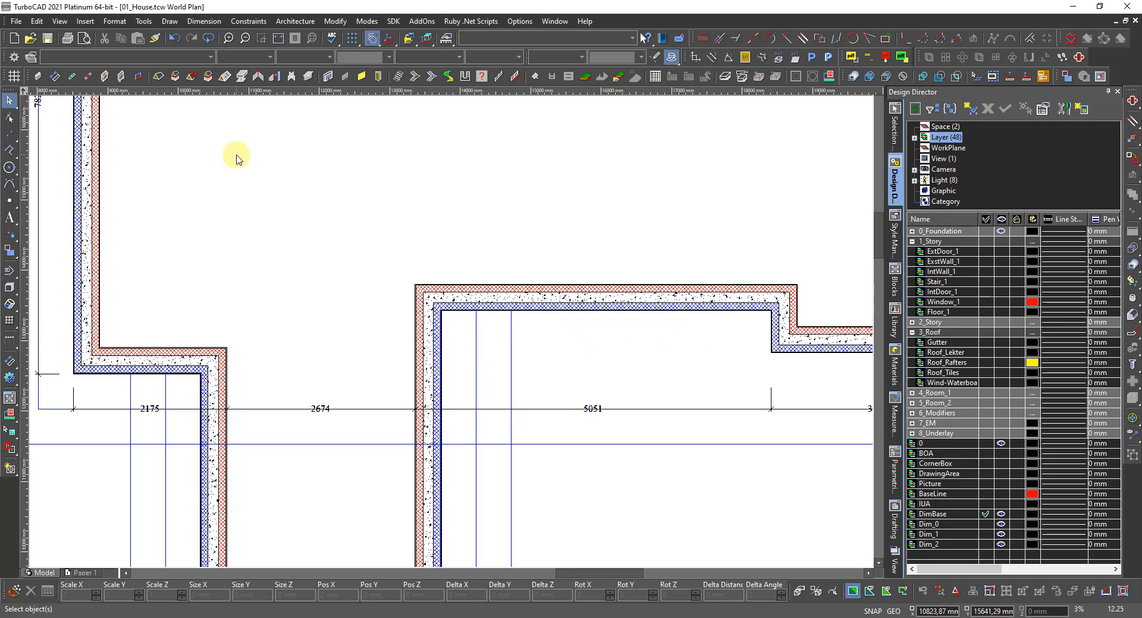
Draw a vertical blue polyline about 952 mm long down from the corner where the long horizontal wall meets the lower-right wall step.
left_click(9, 150)
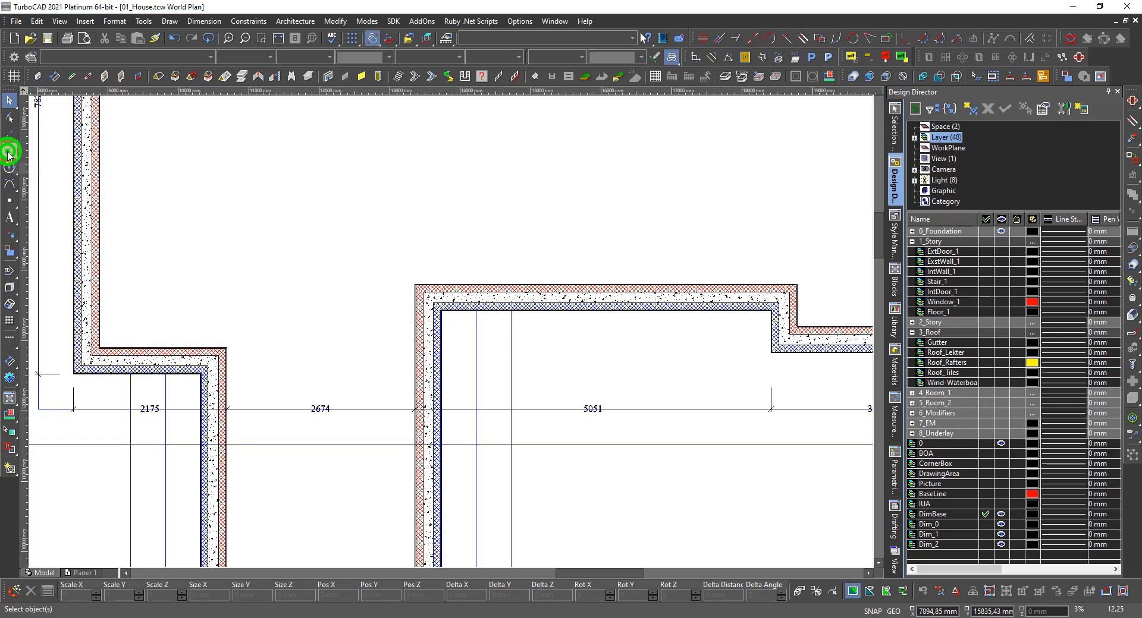
scroll(760, 321, "up", 3)
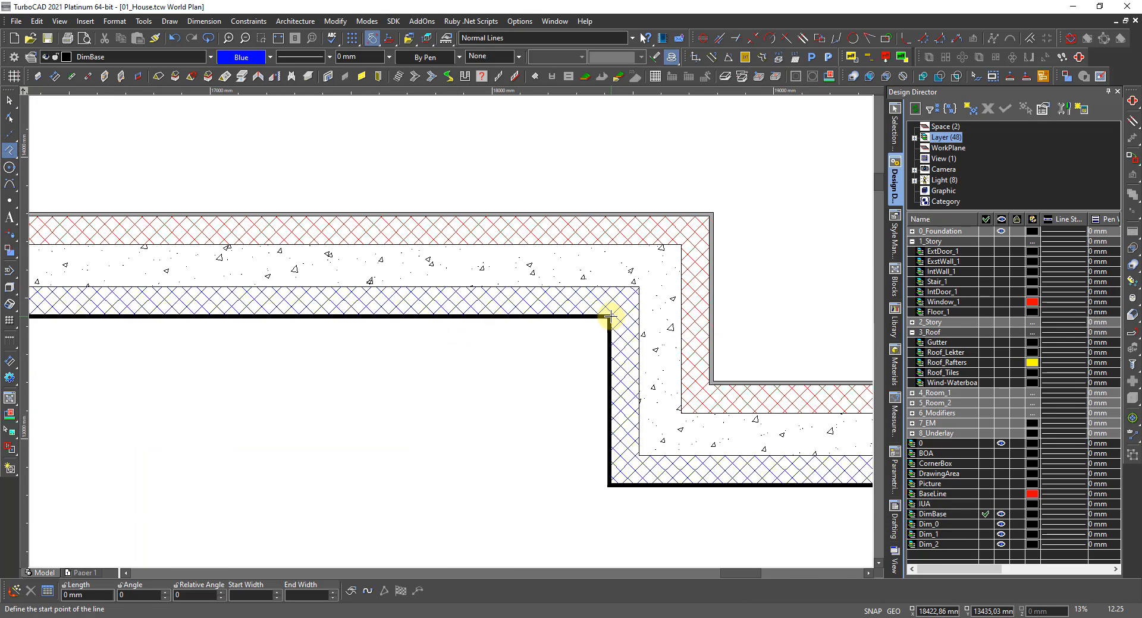
left_click(609, 318)
scroll(611, 339, "down", 3)
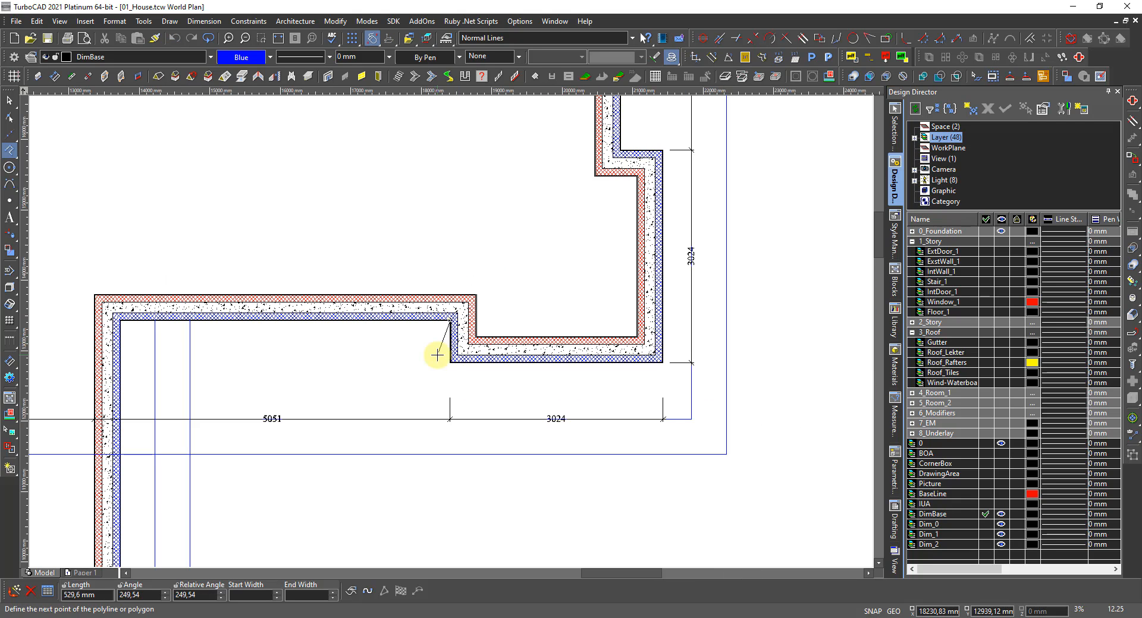
left_click(455, 388)
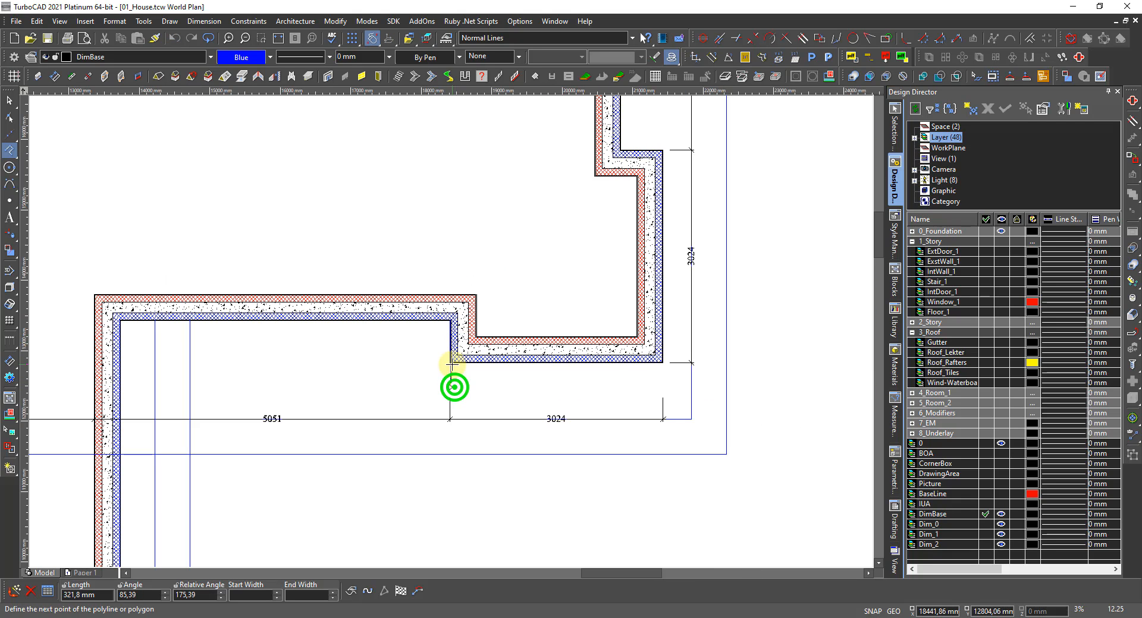
key("Escape")
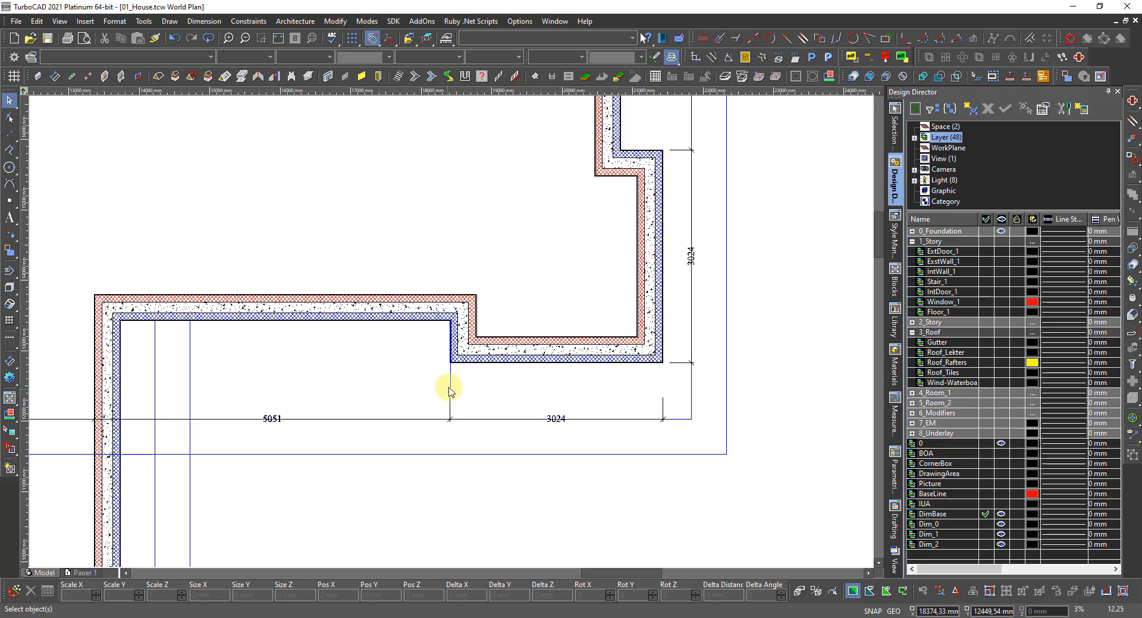
left_click(450, 383)
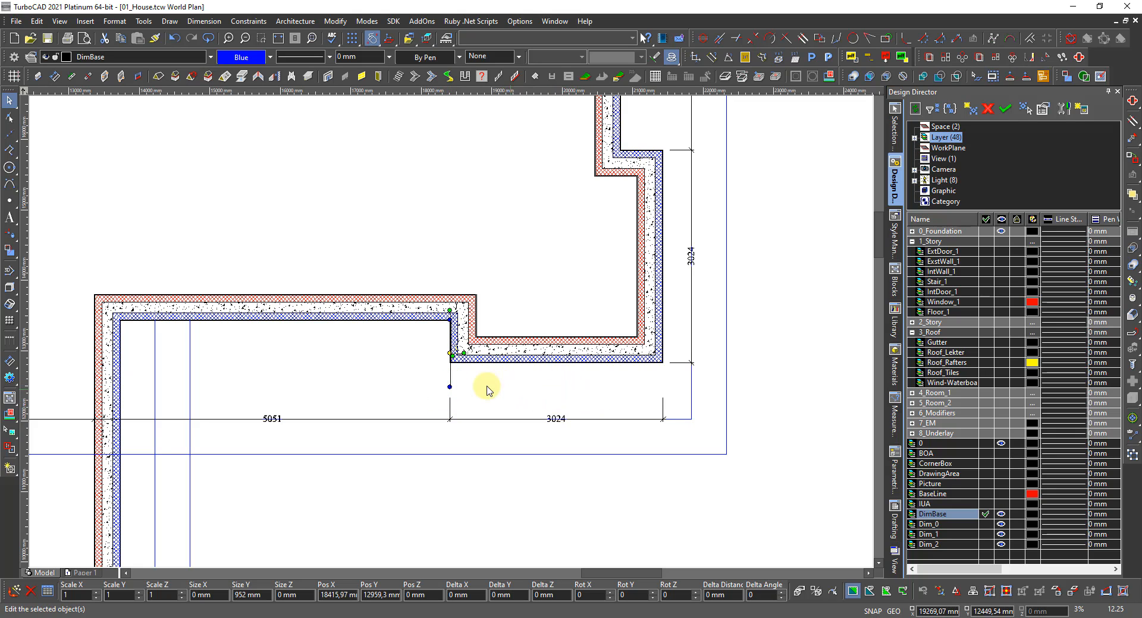
left_click(348, 357)
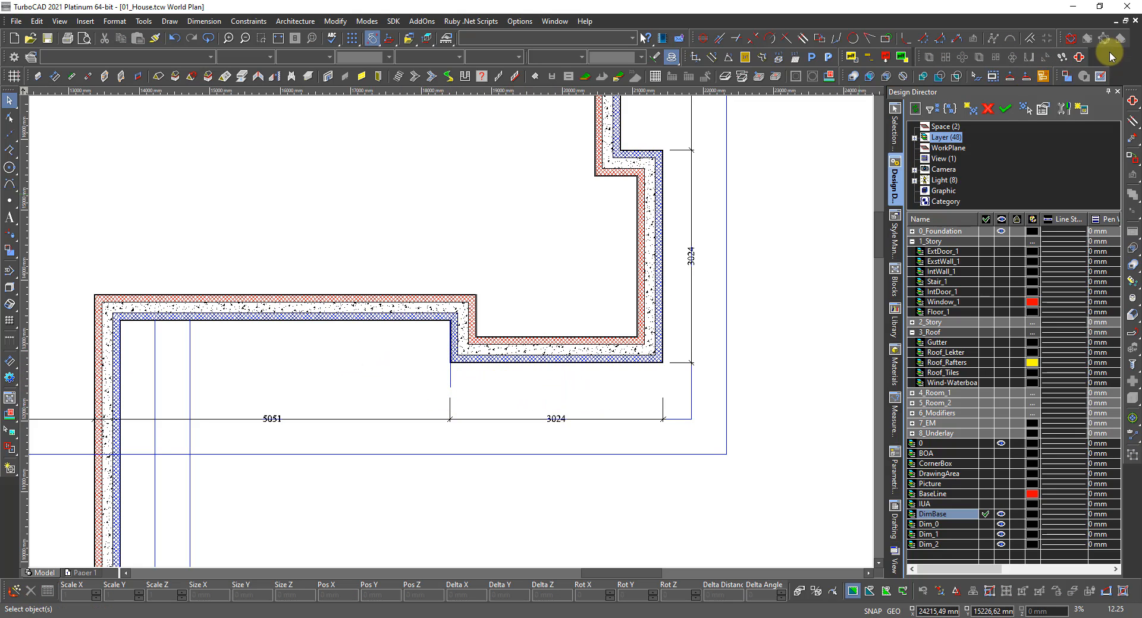
Offset the short vertical guide line 500 mm to the left, and offset that copy another 500 mm to the left.
left_click(1079, 57)
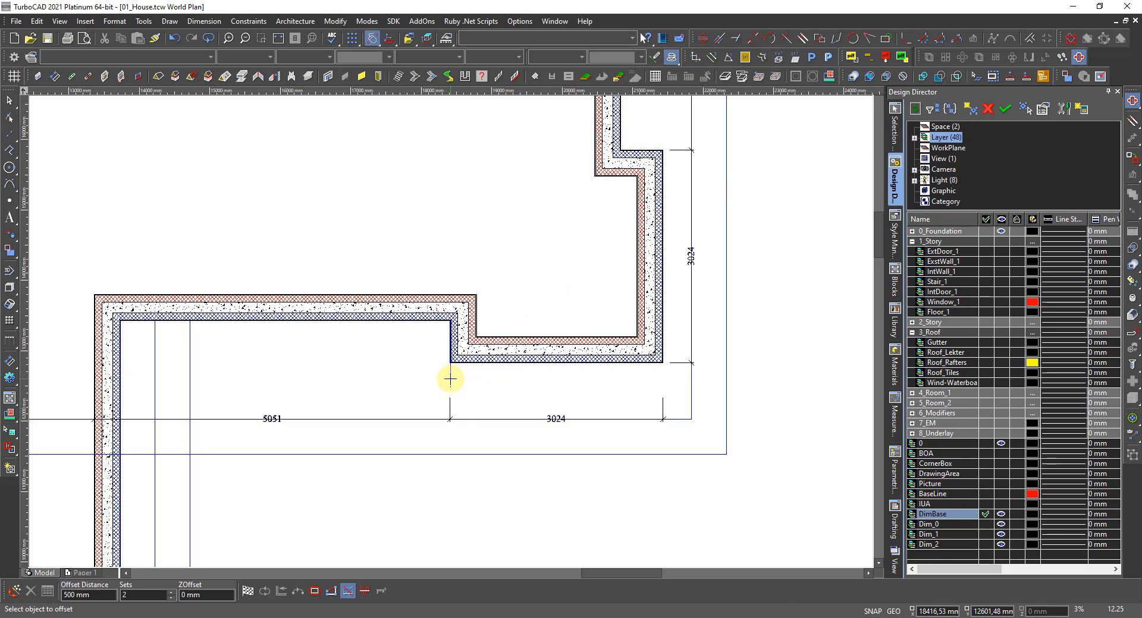
left_click(450, 382)
left_click(418, 384)
left_click(416, 383)
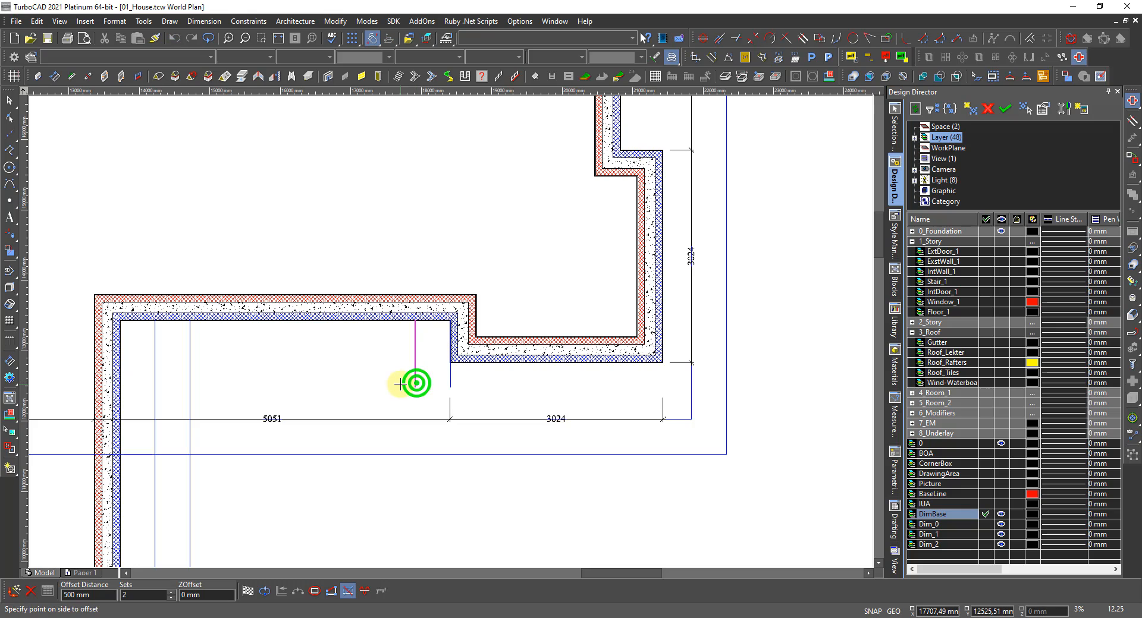
left_click(399, 383)
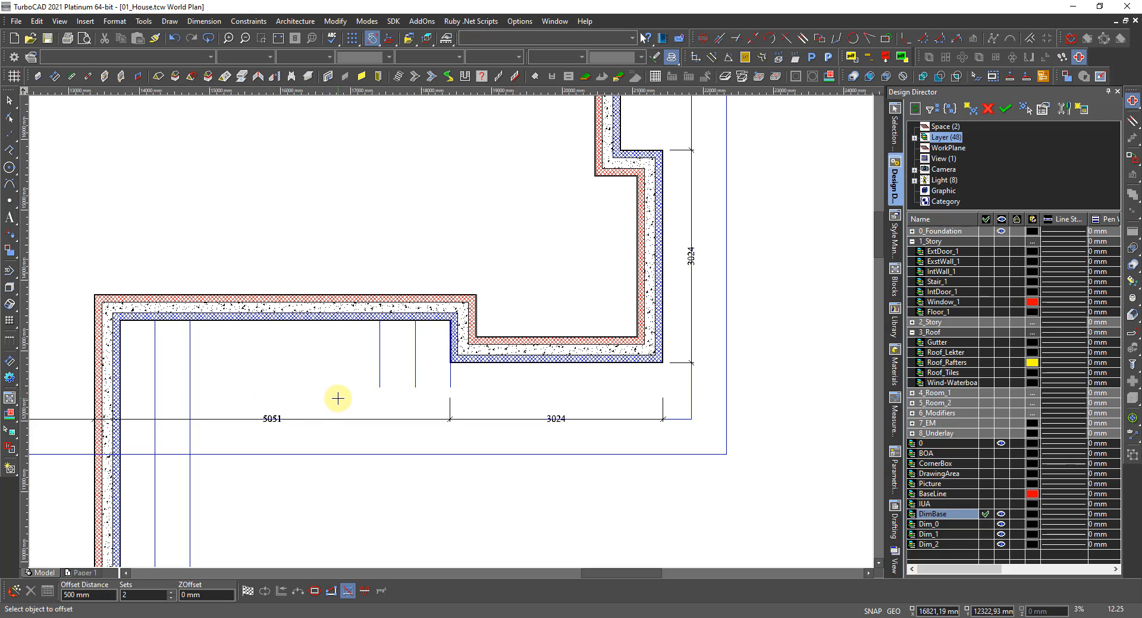
key("Escape")
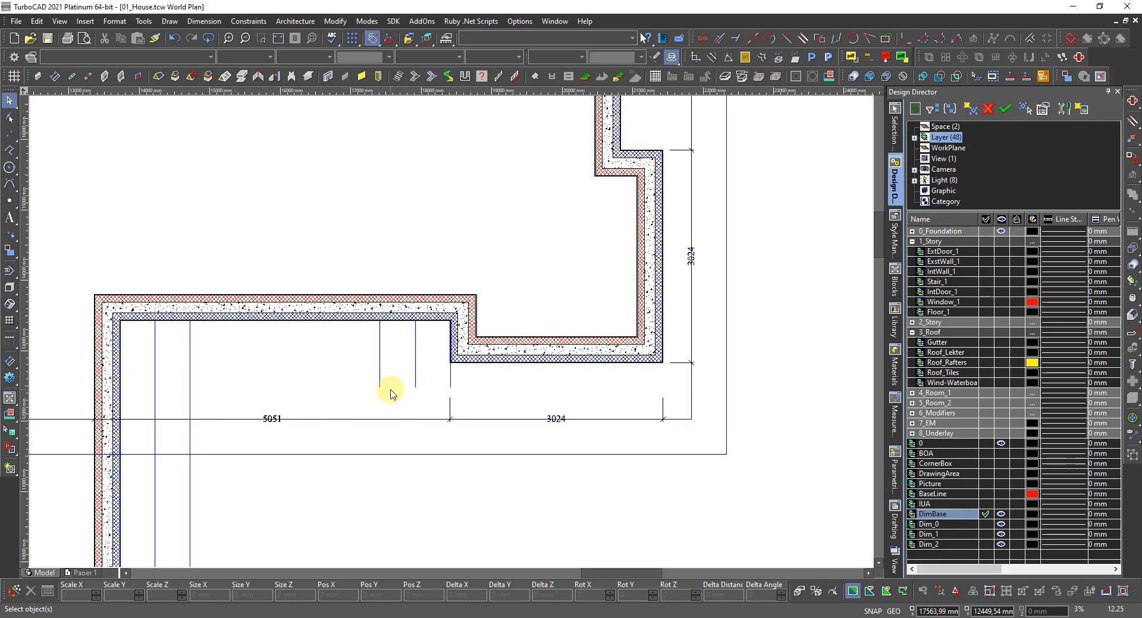
Try an AEC wall dimension on the short vertical wall step, placed on the first offset guide line, and undo it.
right_click(344, 388)
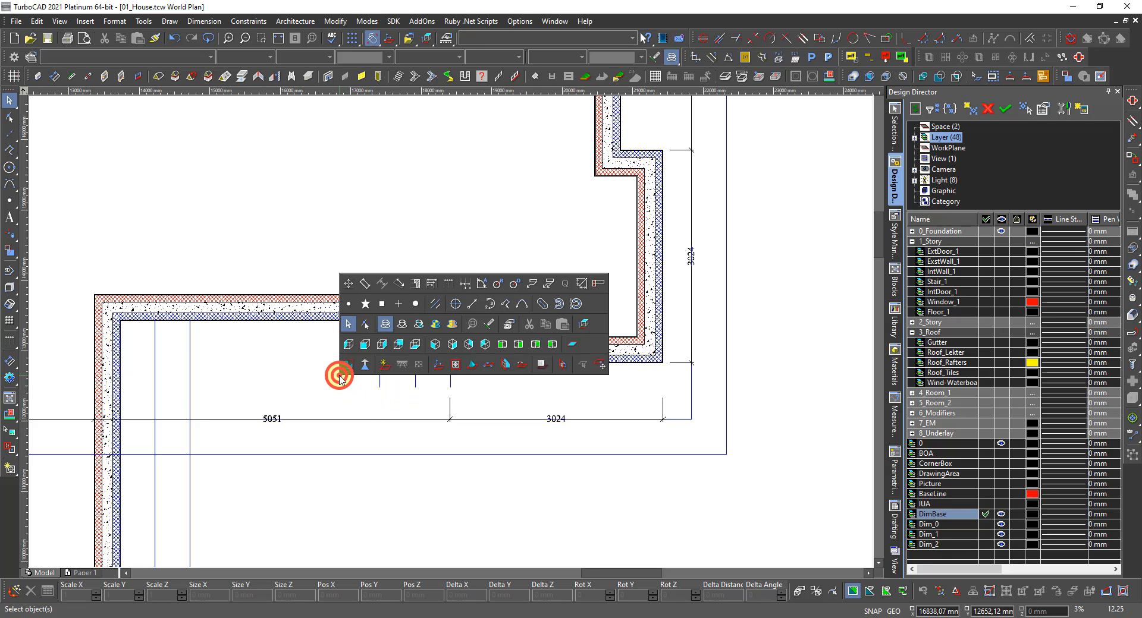
left_click(290, 367)
left_click(54, 76)
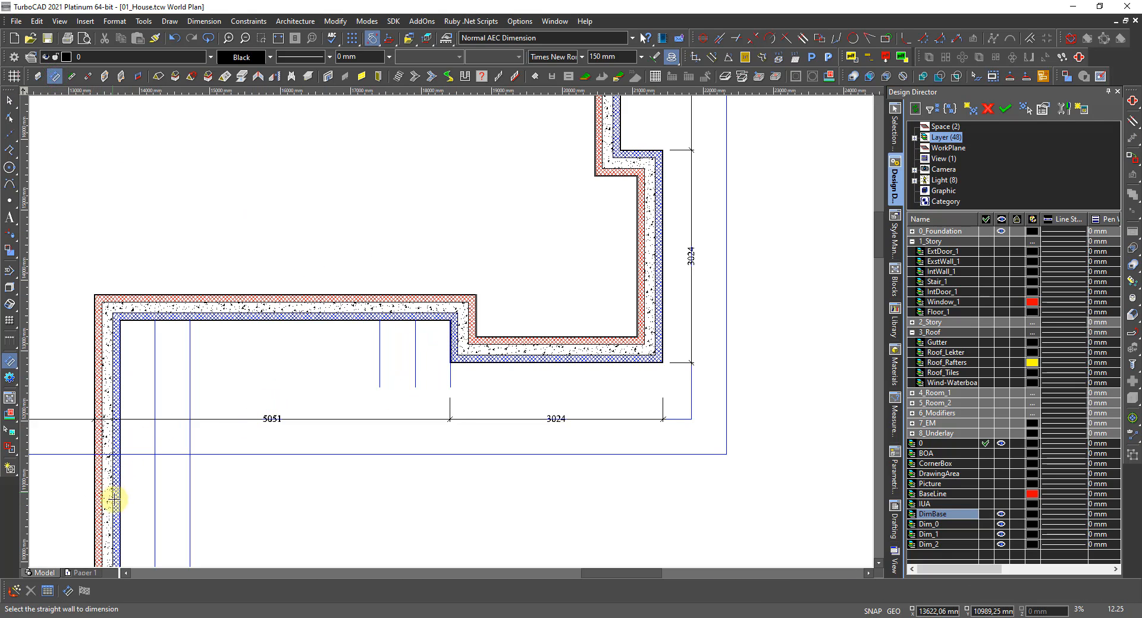
left_click(67, 591)
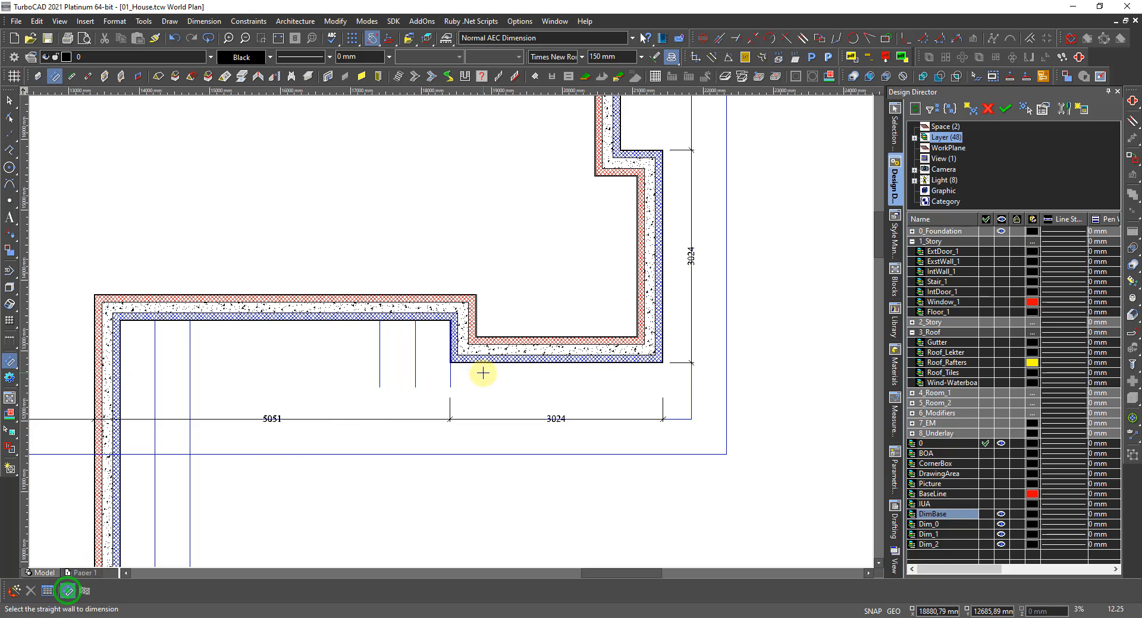
left_click(455, 338)
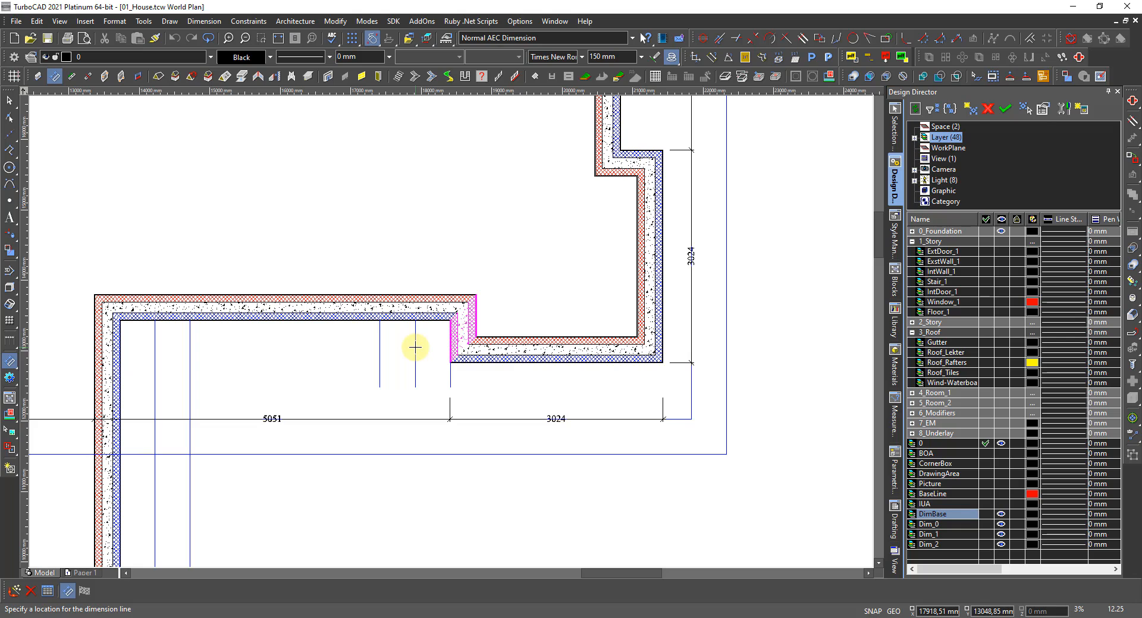
left_click(415, 347)
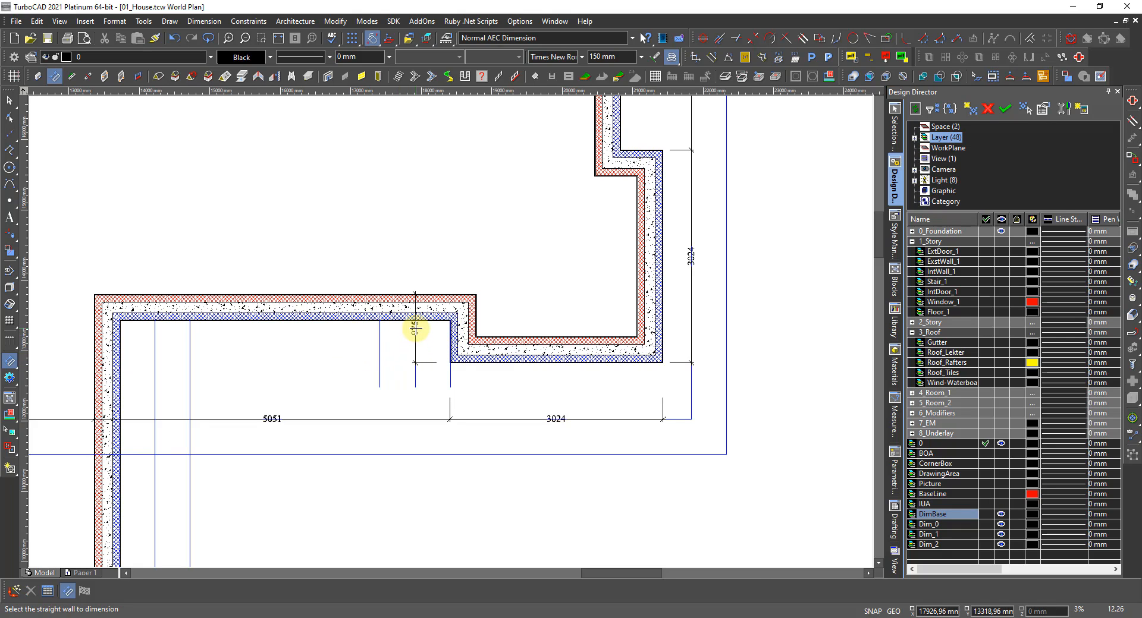
scroll(415, 328, "up", 4)
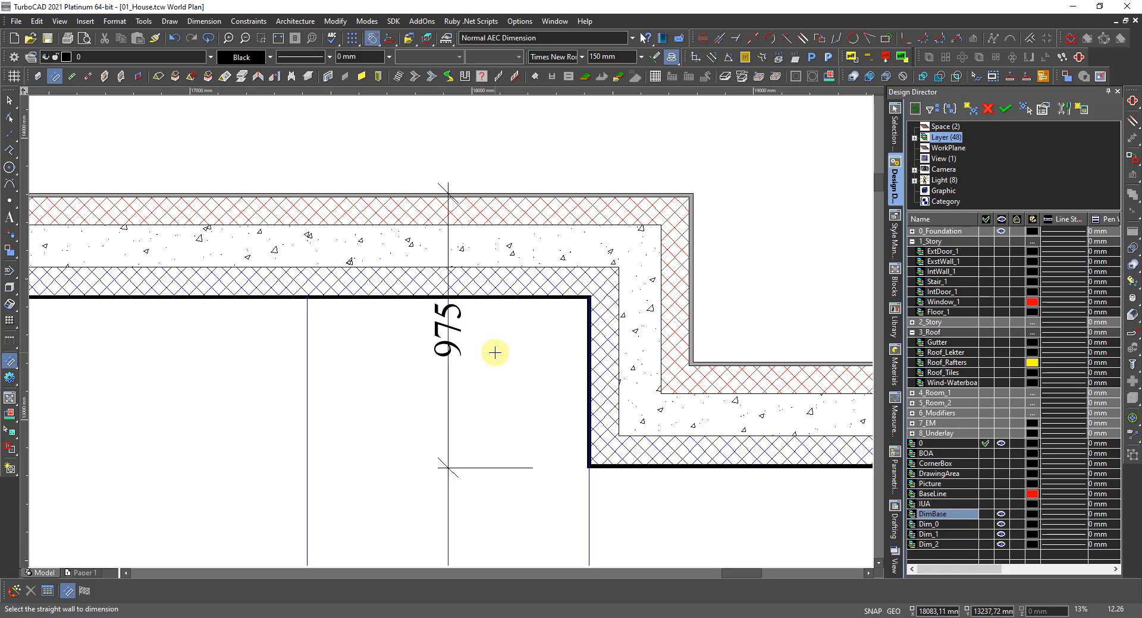
key("ctrl+z")
Add an orthogonal dimension between the two outer corners of the short wall step, placed on the first offset guide line.
middle_click(344, 364)
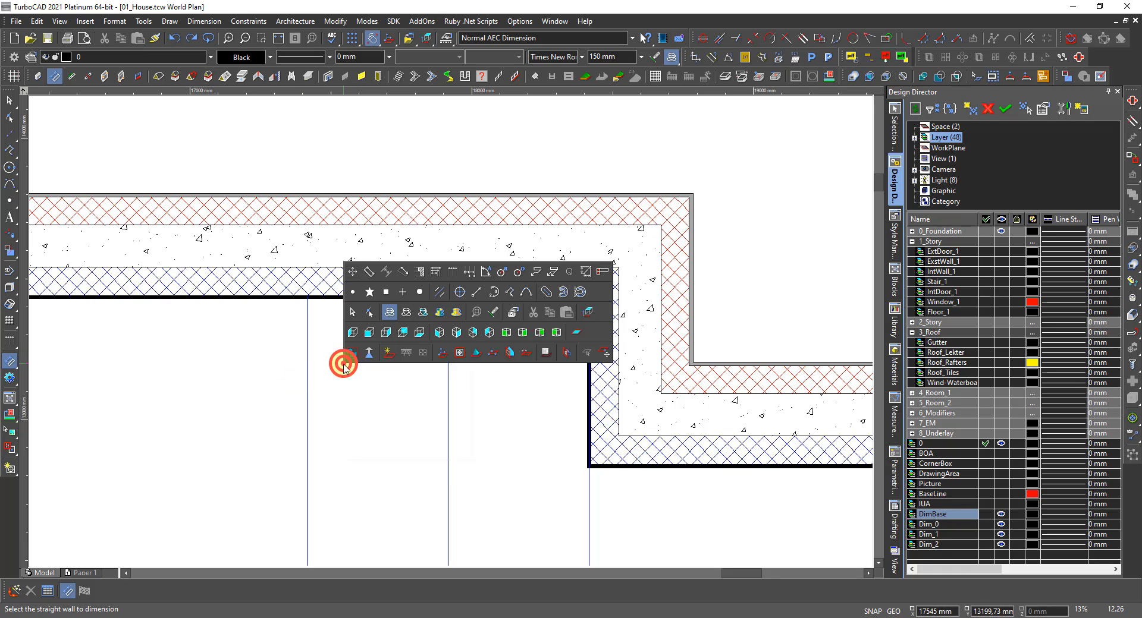
left_click(352, 275)
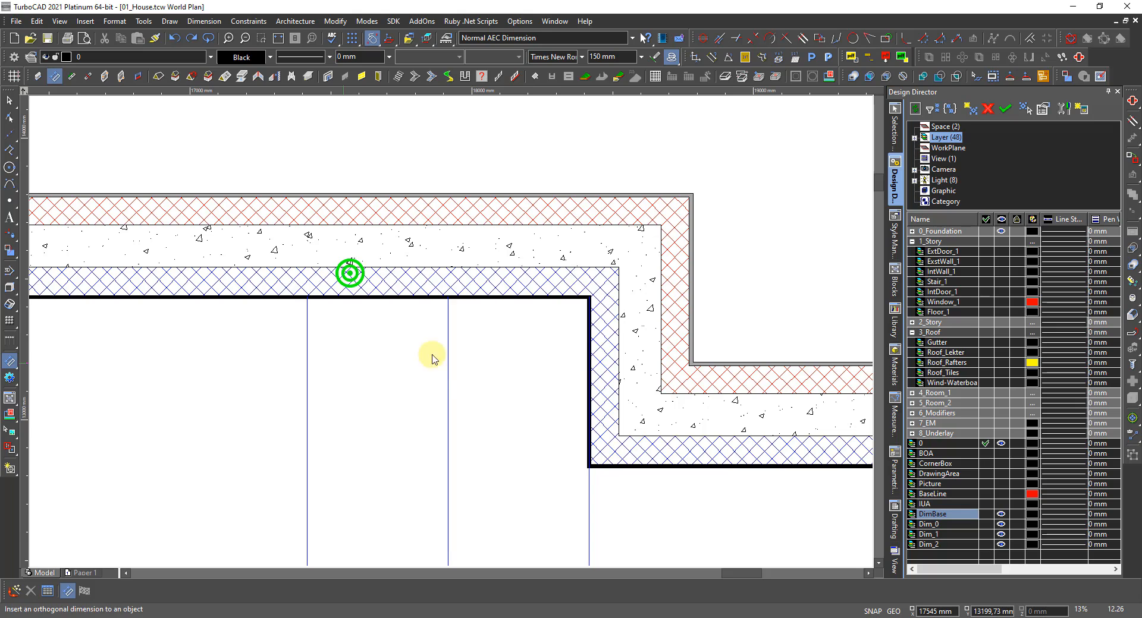
left_click(589, 295)
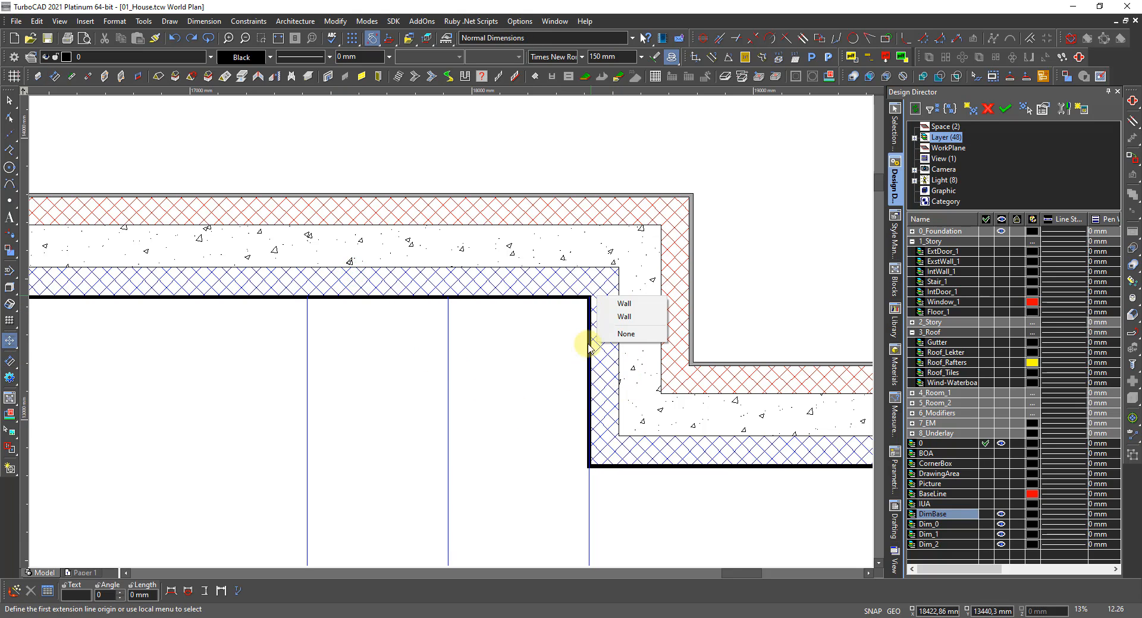
left_click(622, 304)
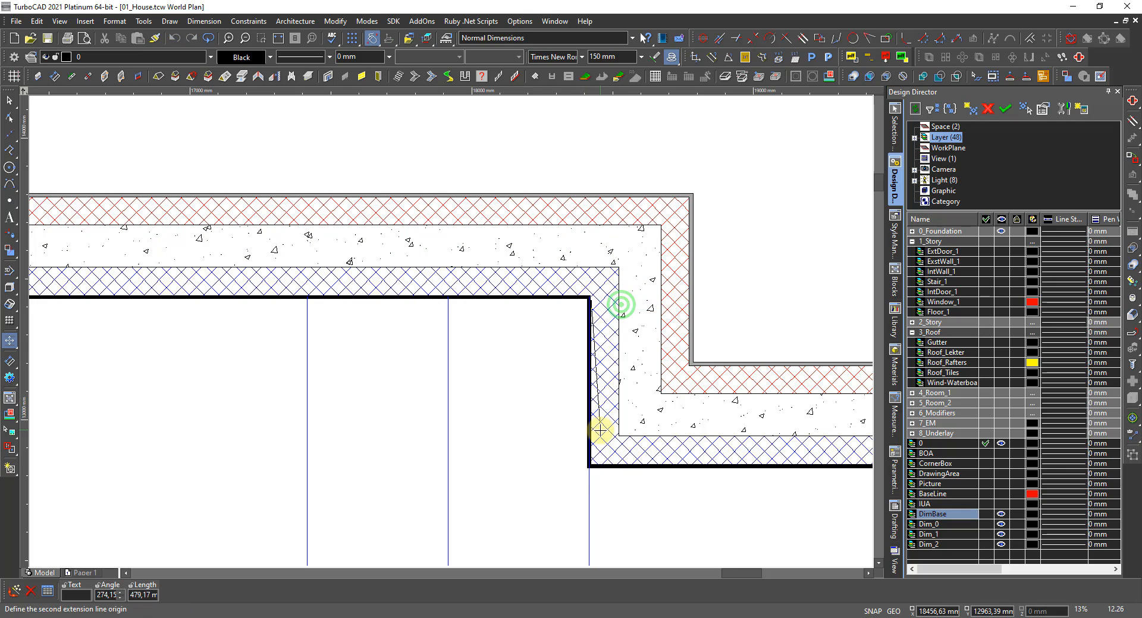
left_click(590, 463)
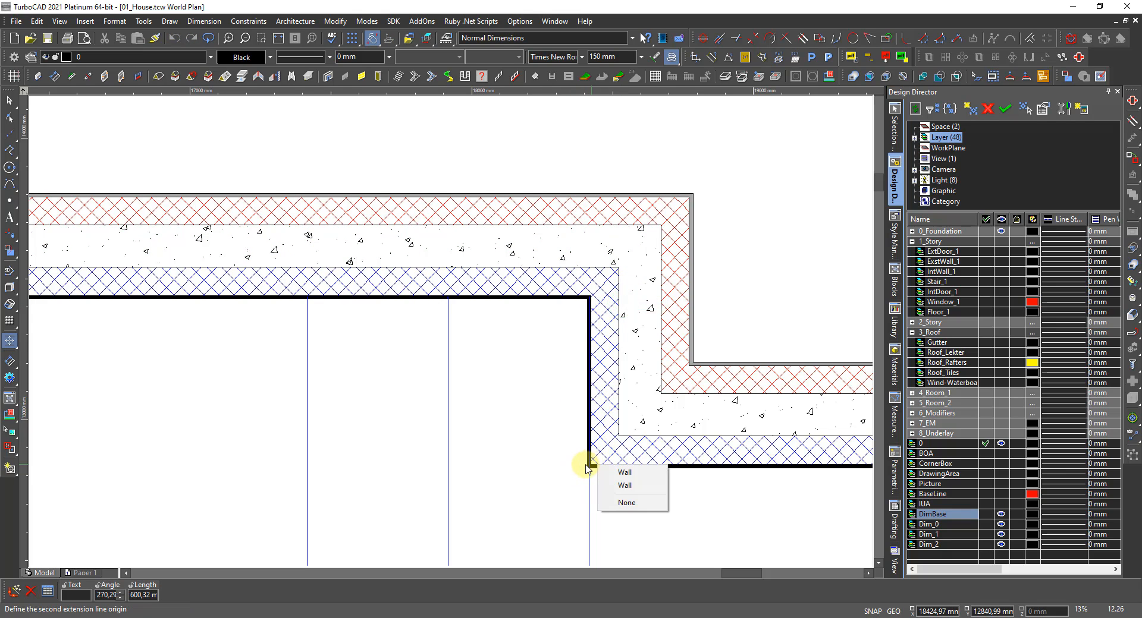
left_click(618, 473)
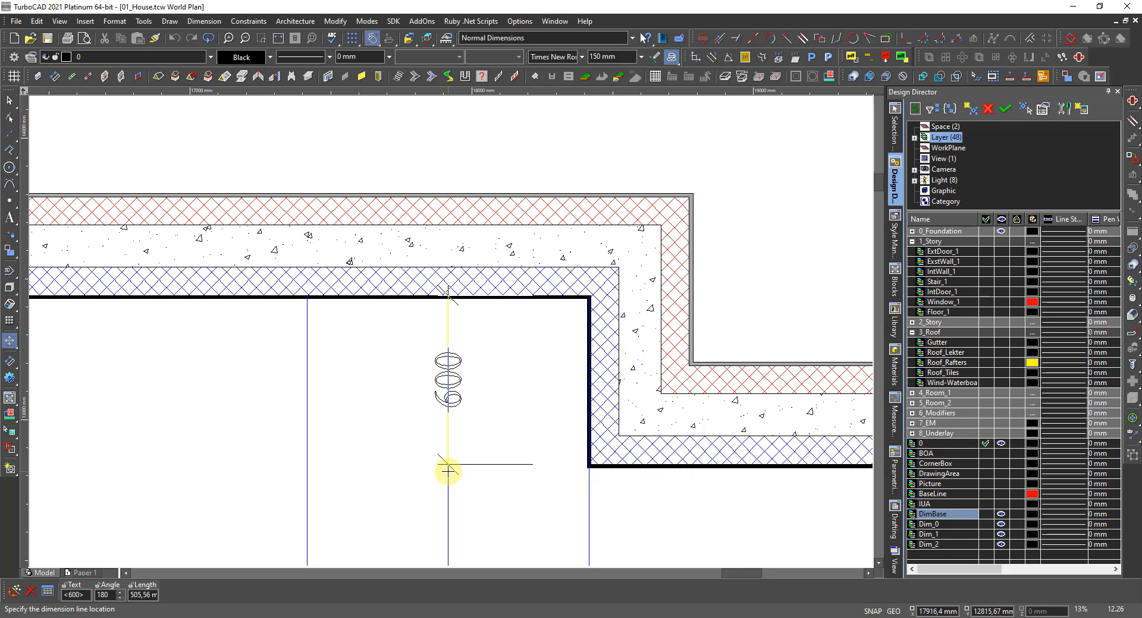
left_click(448, 472)
Add an orthogonal dimension along the bay's right vertical wall, from the upper corner to the lower corner, on the inner offset guide.
scroll(446, 336, "down", 3)
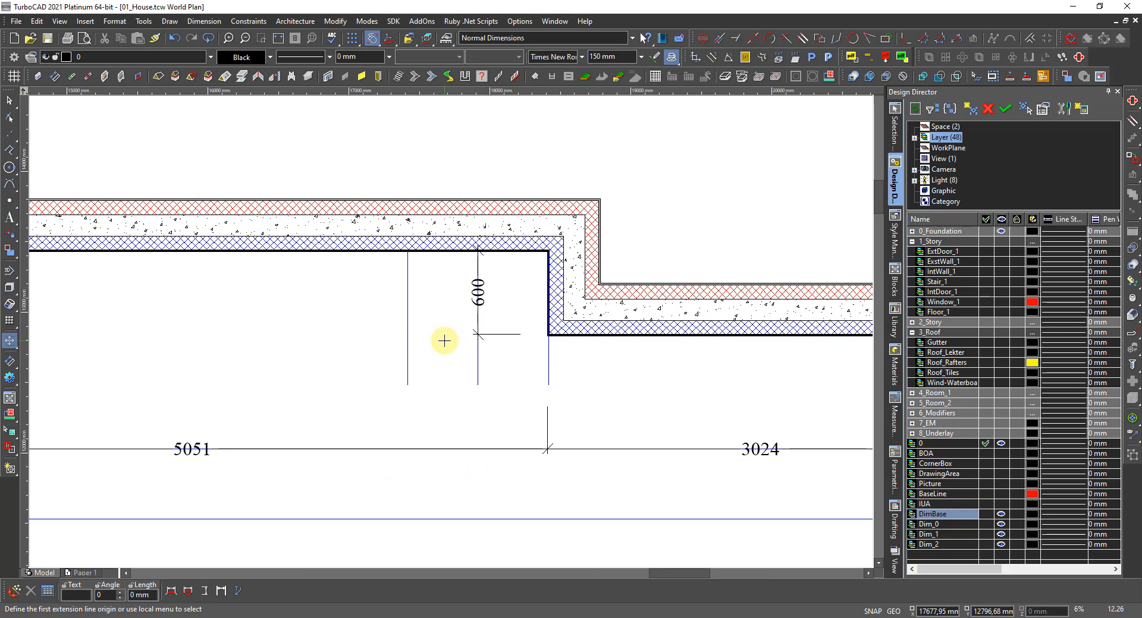
scroll(311, 352, "down", 2)
scroll(448, 312, "up", 5)
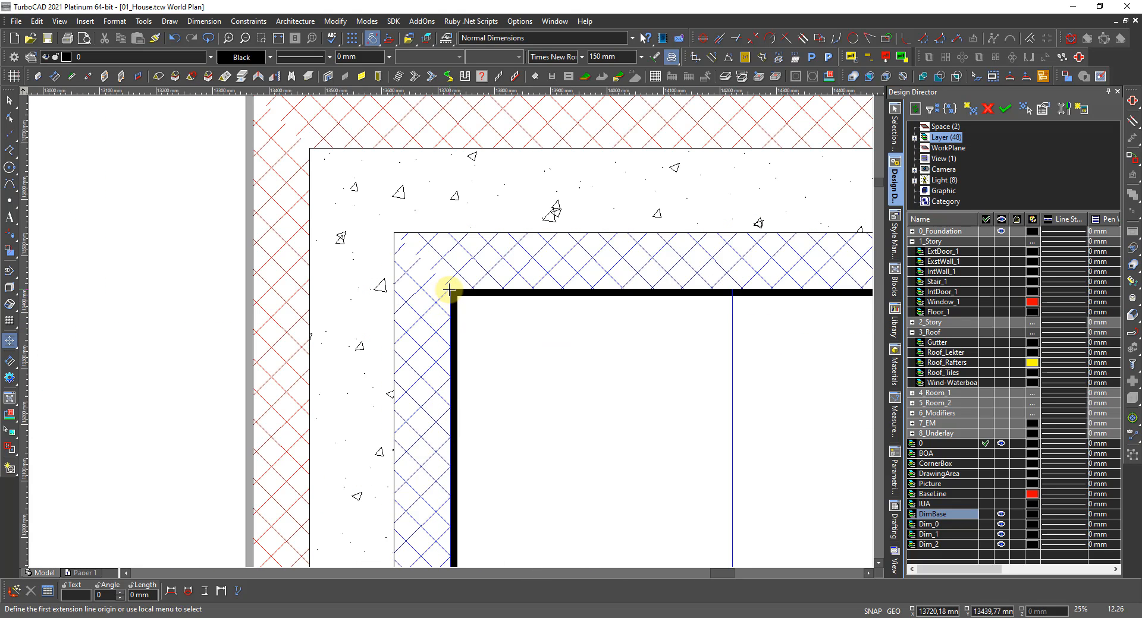
key("v")
left_click(476, 322)
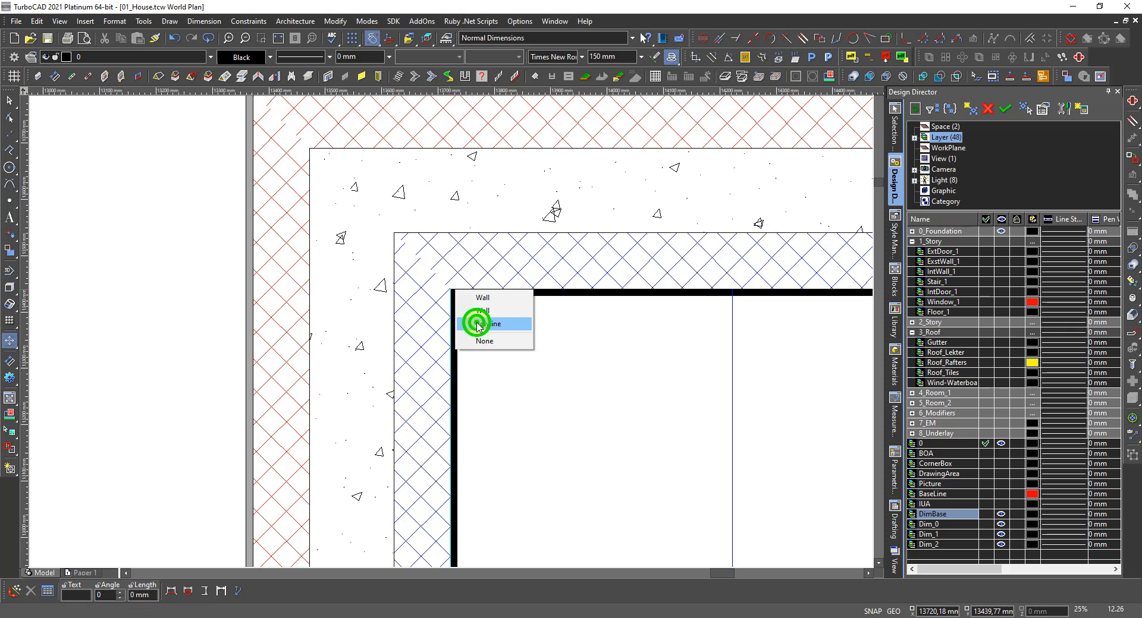
scroll(445, 337, "down", 4)
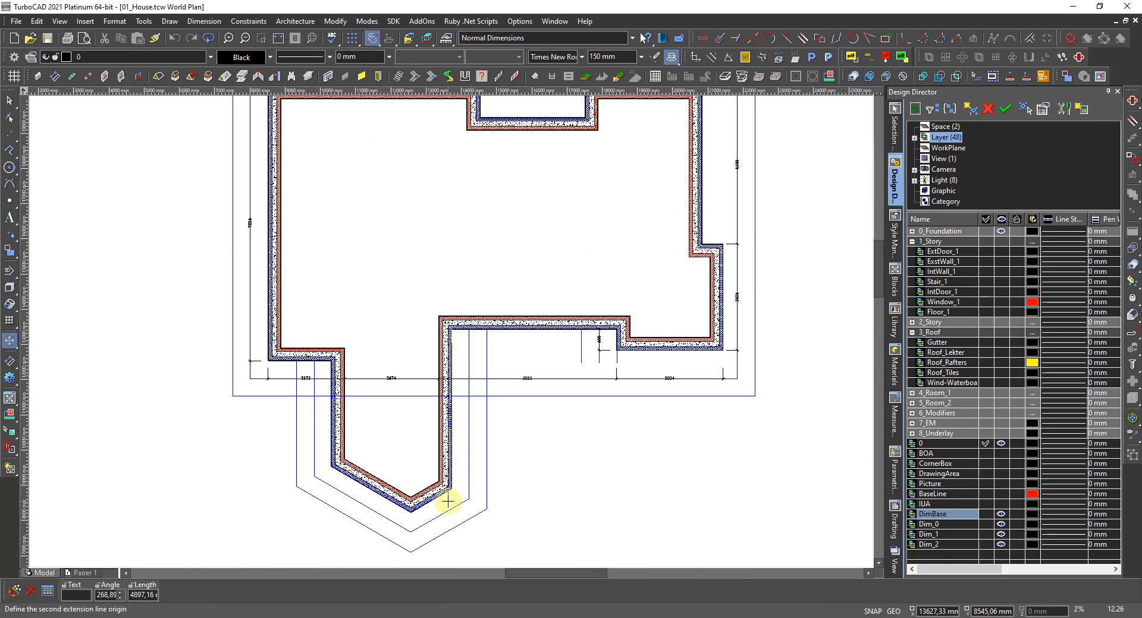
scroll(458, 291, "up", 2)
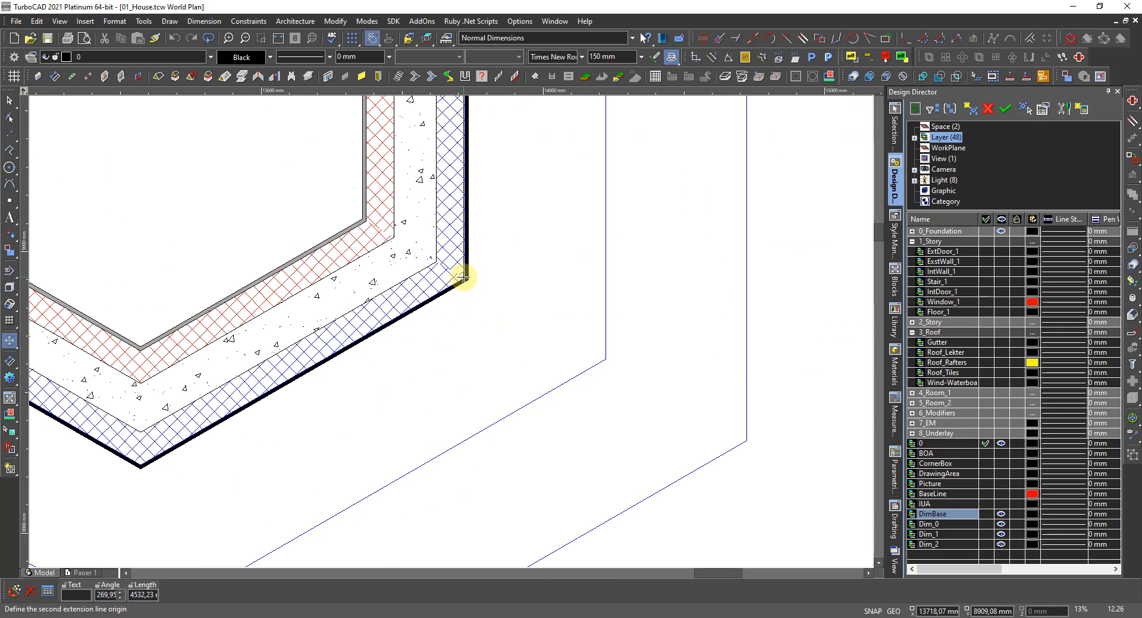
scroll(464, 277, "up", 3)
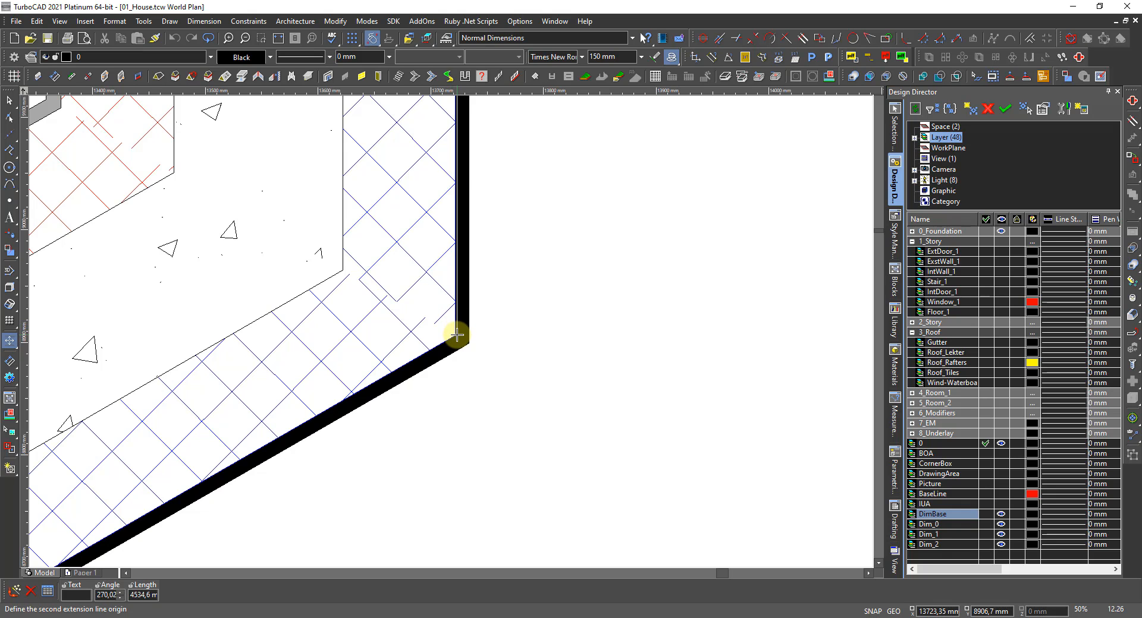
right_click(456, 335)
left_click(499, 341)
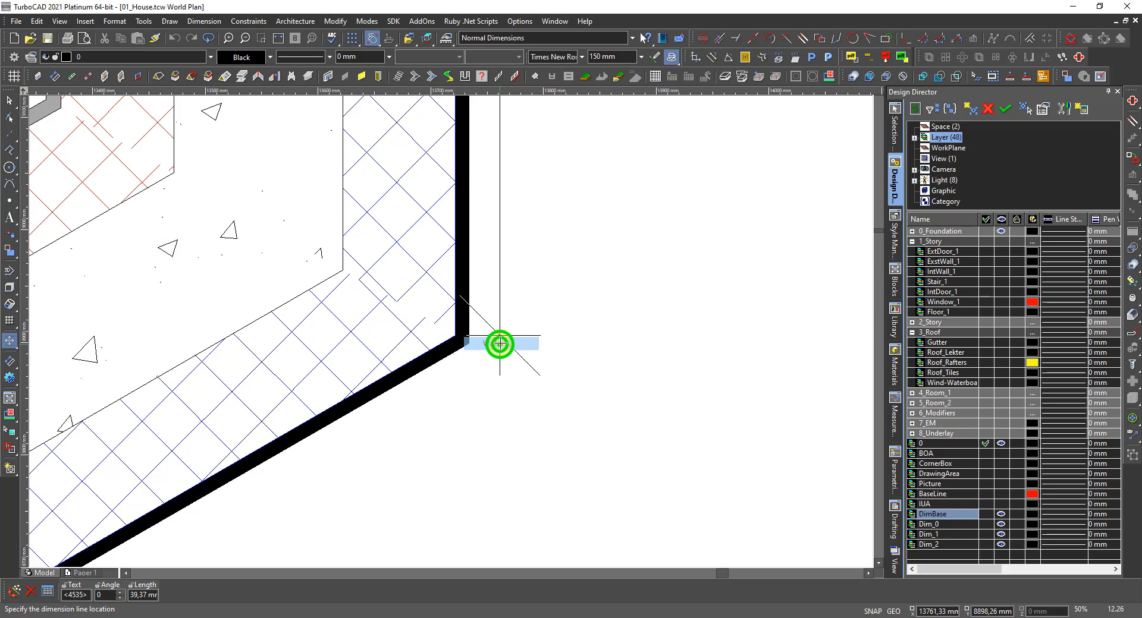
scroll(500, 344, "down", 4)
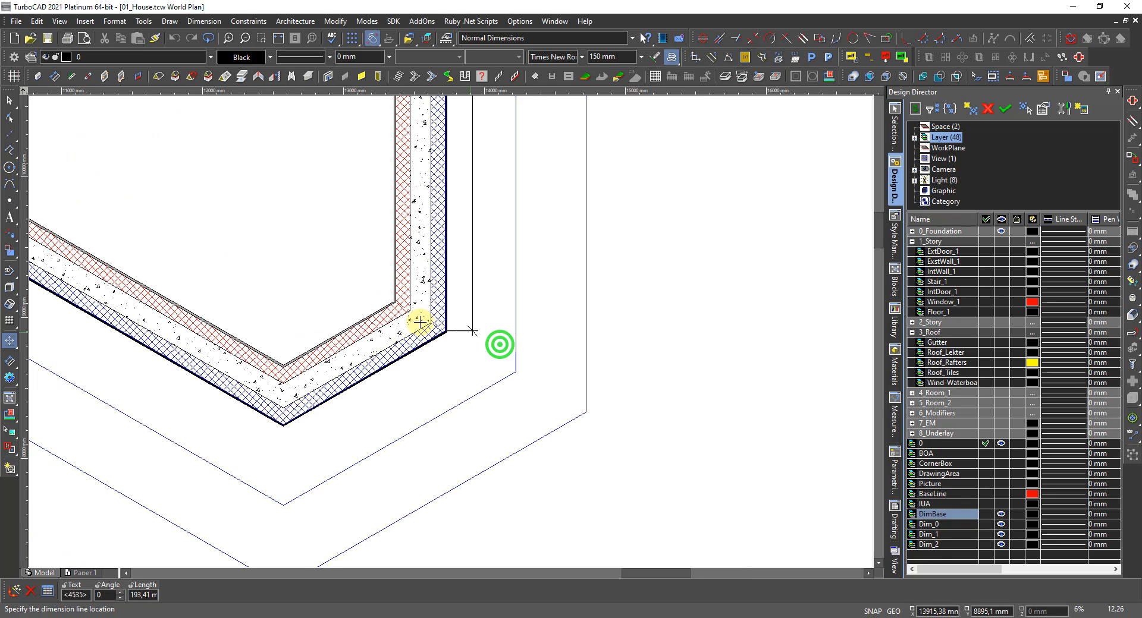
left_click(515, 299)
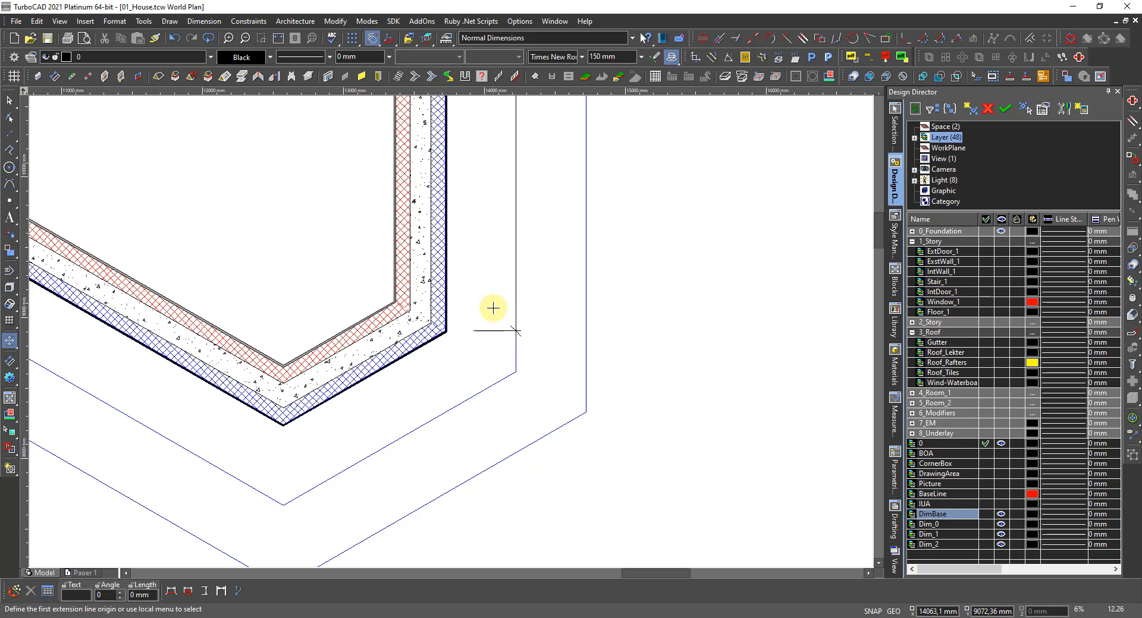
Add an orthogonal dimension along the bay's left vertical wall, from the upper corner to the lower corner, on the inner offset guide.
scroll(493, 306, "down", 4)
scroll(438, 336, "up", 2)
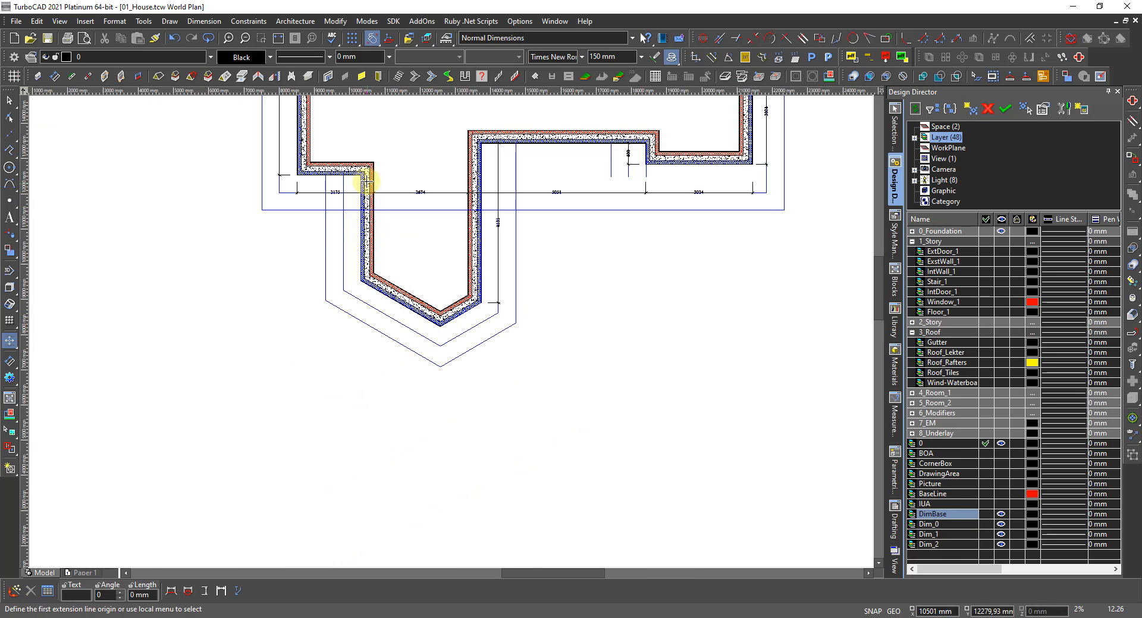
scroll(364, 179, "up", 5)
scroll(437, 340, "up", 4)
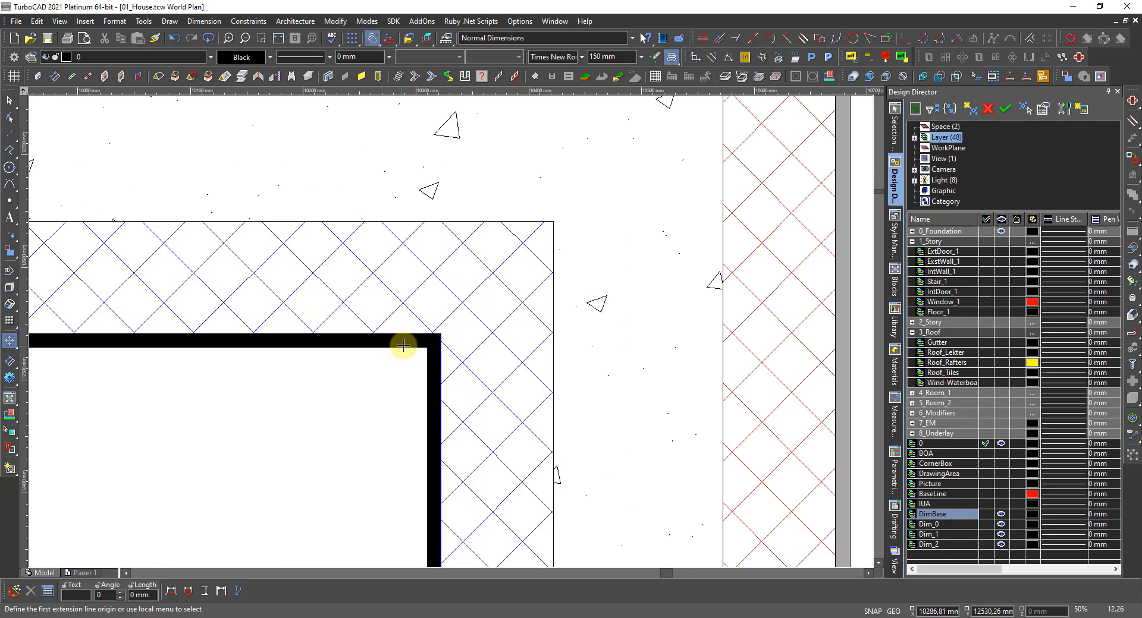
right_click(440, 335)
left_click(479, 344)
scroll(450, 332, "down", 2)
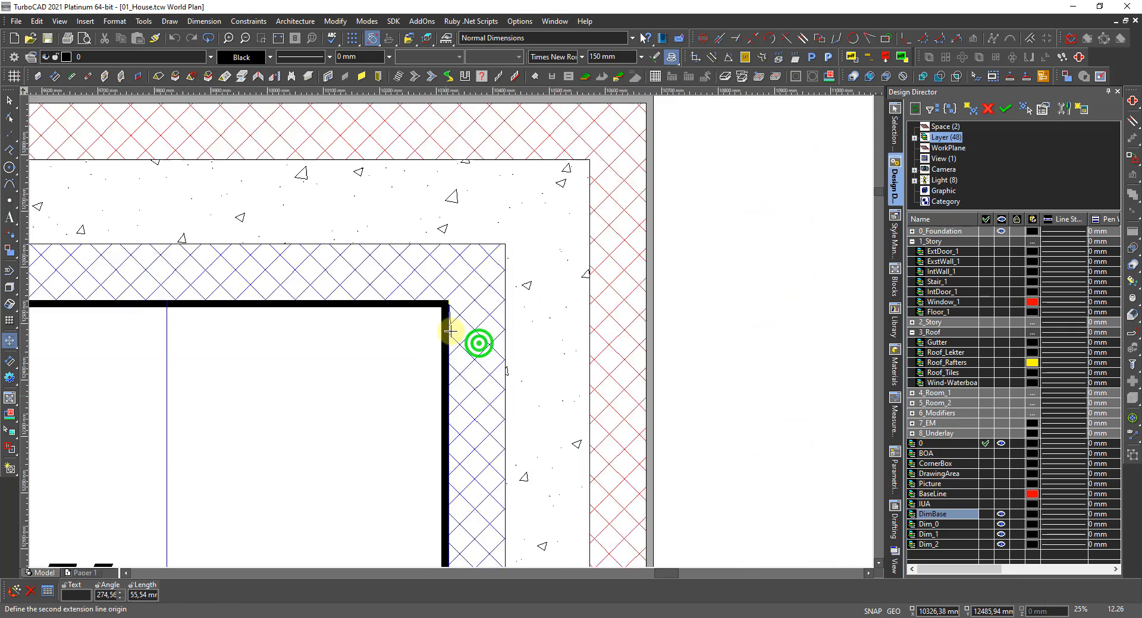
scroll(440, 357, "down", 5)
scroll(452, 333, "up", 7)
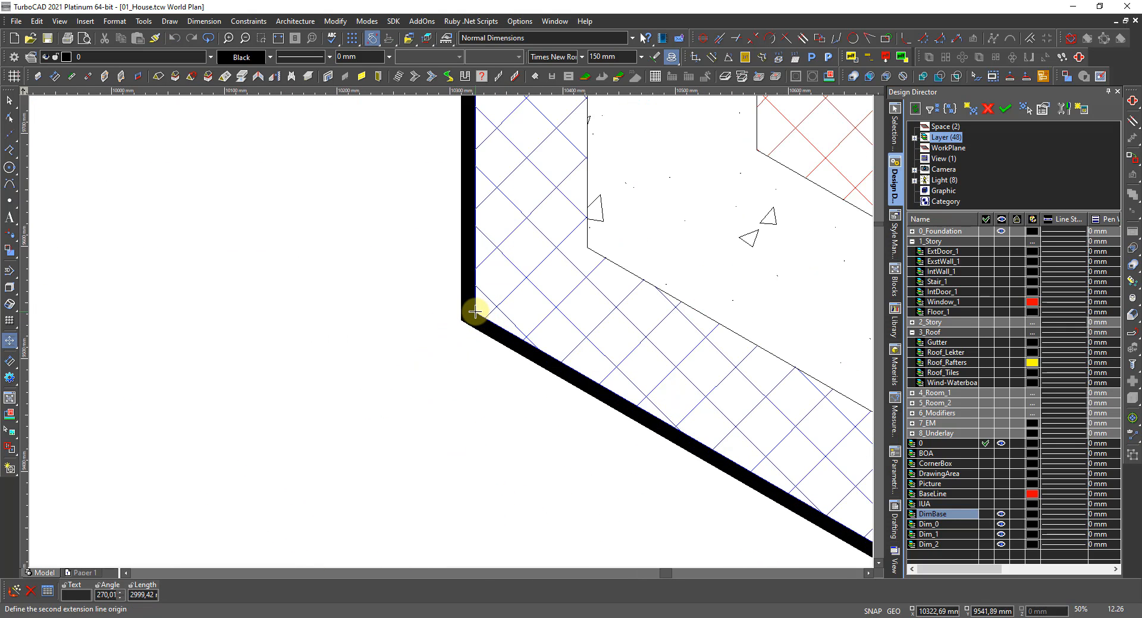
right_click(474, 311)
left_click(503, 320)
scroll(383, 337, "down", 4)
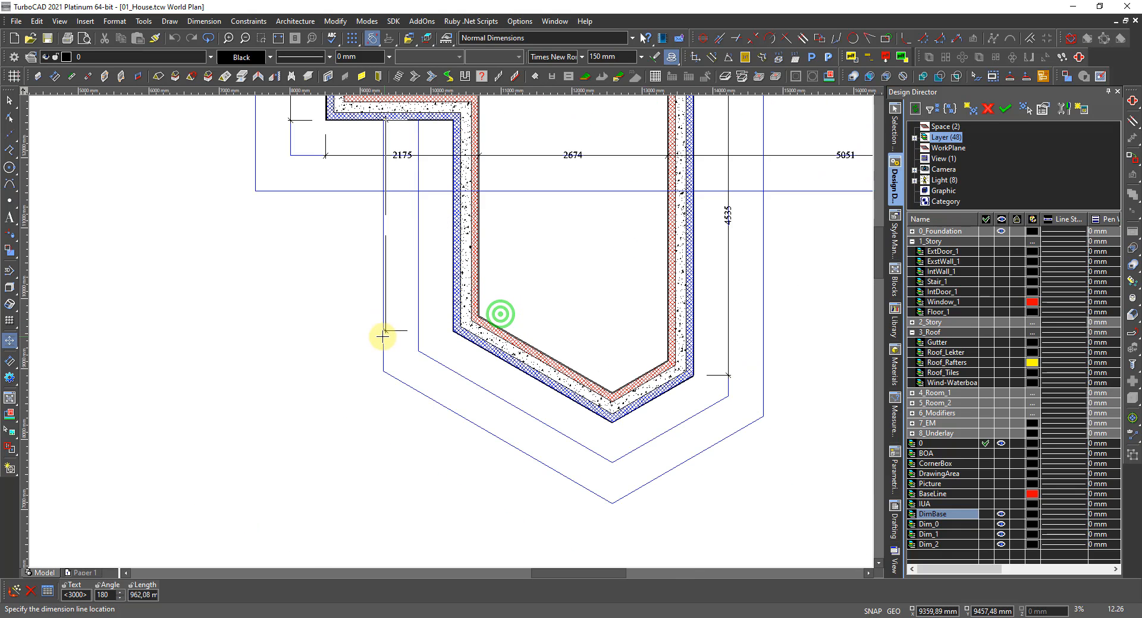
left_click(418, 309)
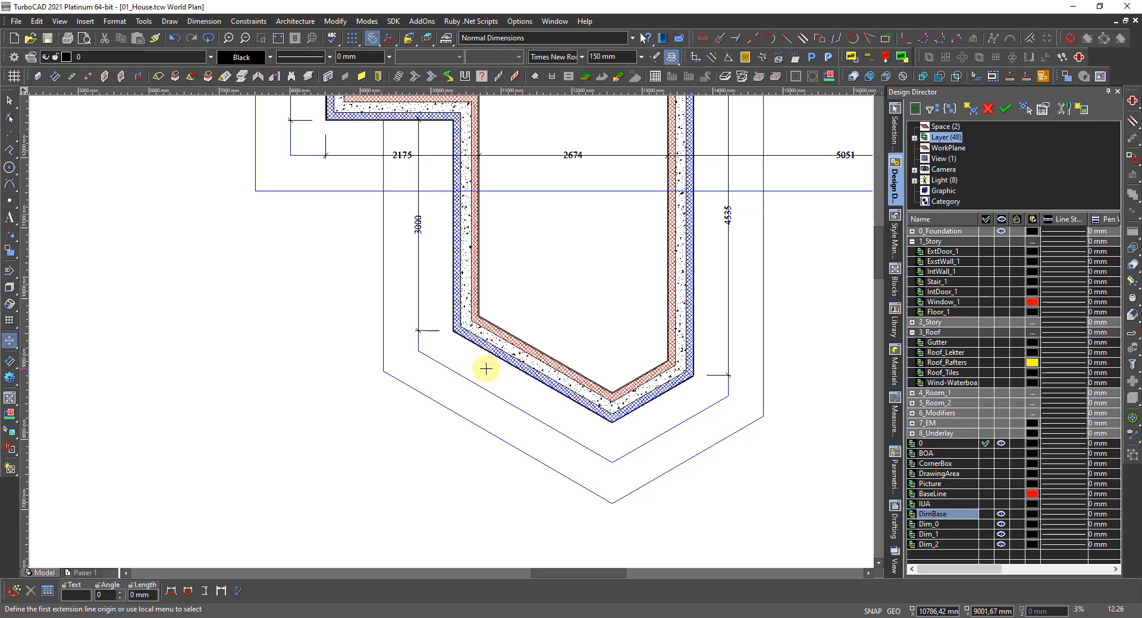
Add a parallel dimension along the bay's lower-left slanted wall, from its upper corner to the bay tip, on the inner offset guide.
right_click(485, 369)
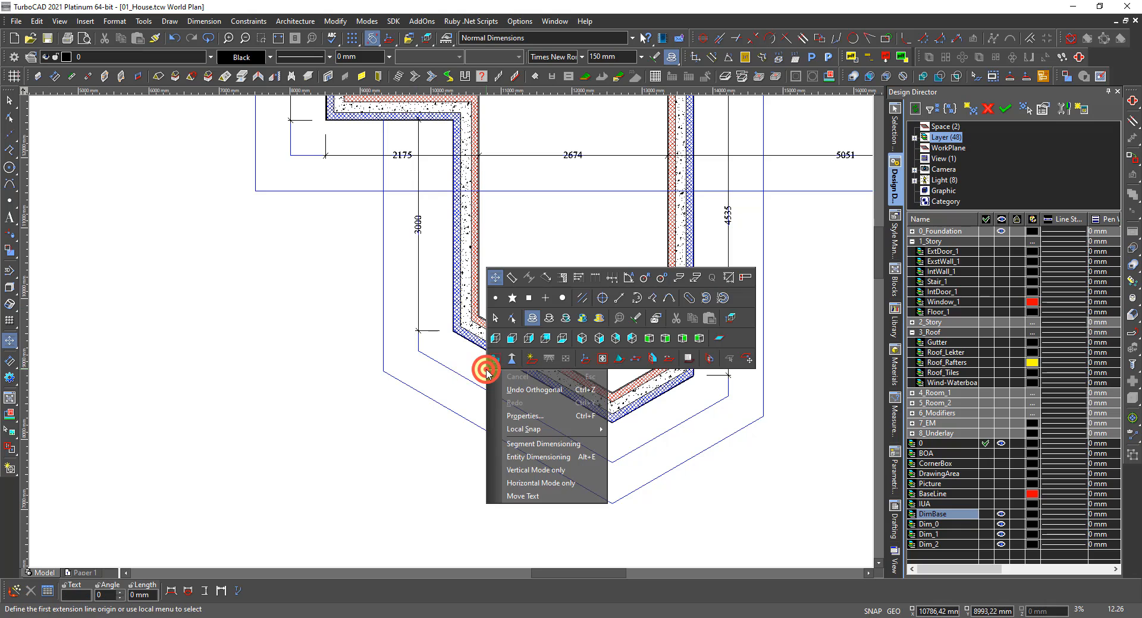
left_click(512, 277)
scroll(456, 334, "up", 5)
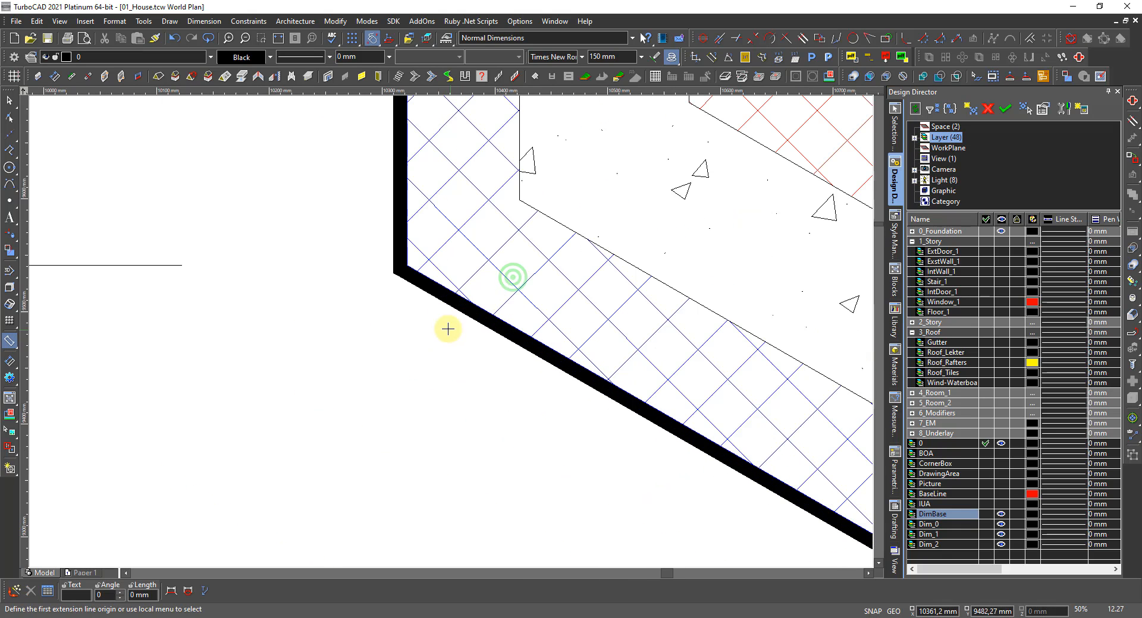
left_click(409, 264)
left_click(442, 286)
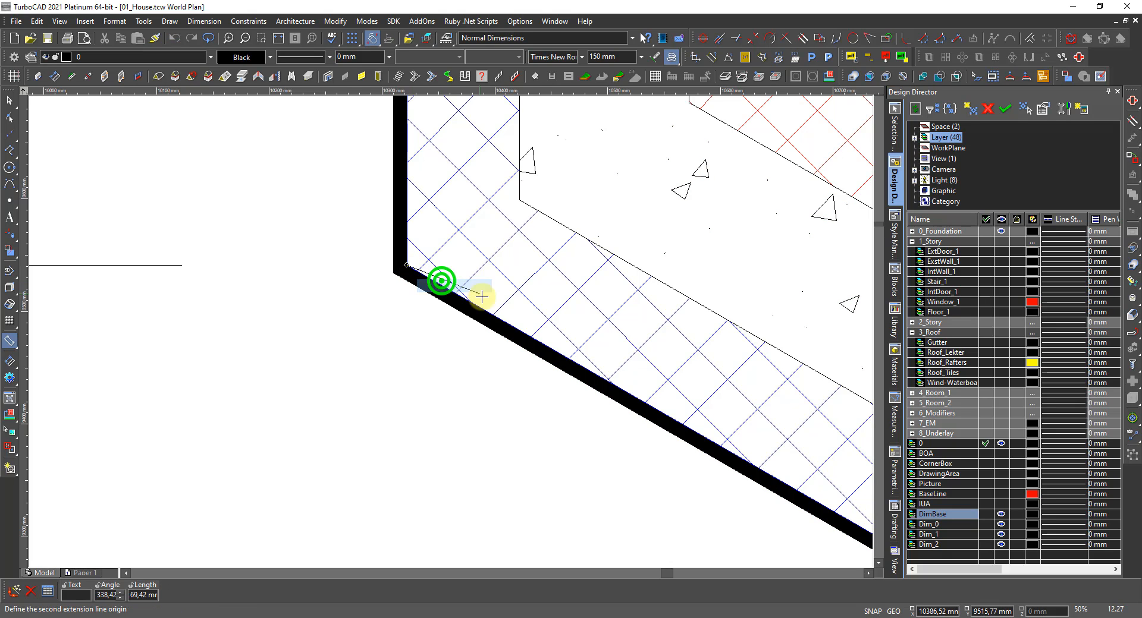
scroll(447, 332, "down", 5)
scroll(599, 410, "up", 3)
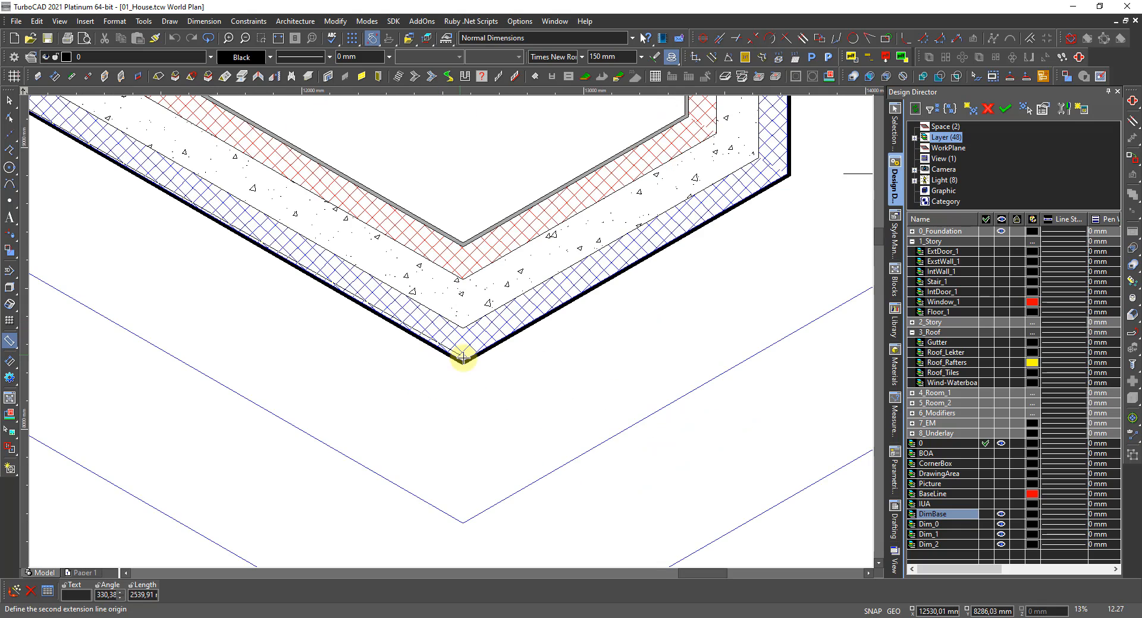
scroll(461, 354, "up", 3)
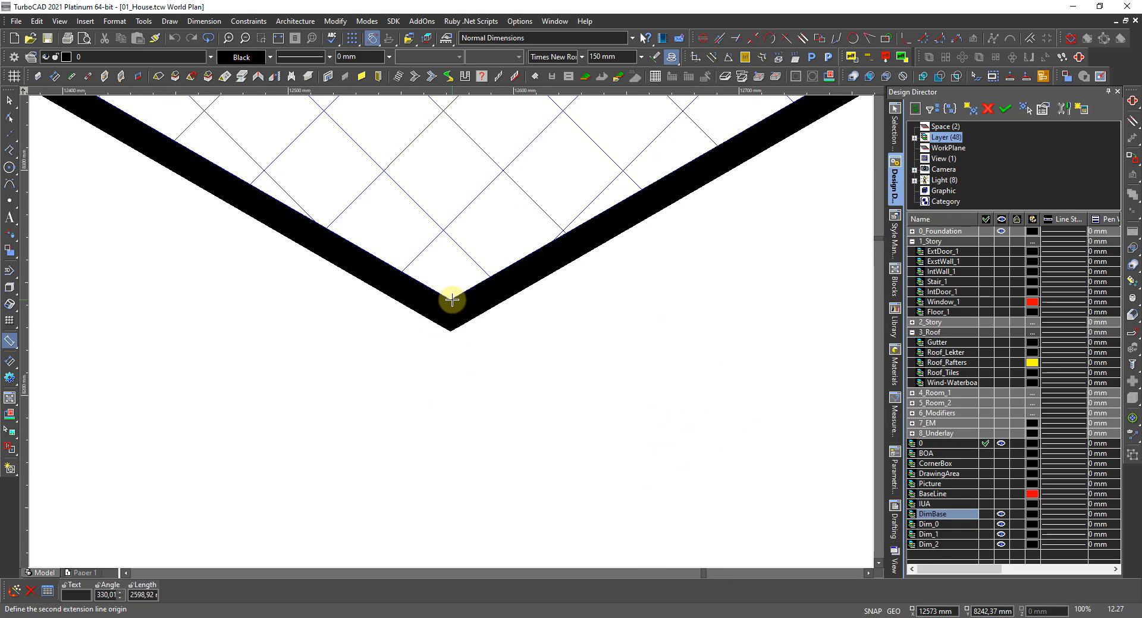
left_click(454, 300)
left_click(470, 314)
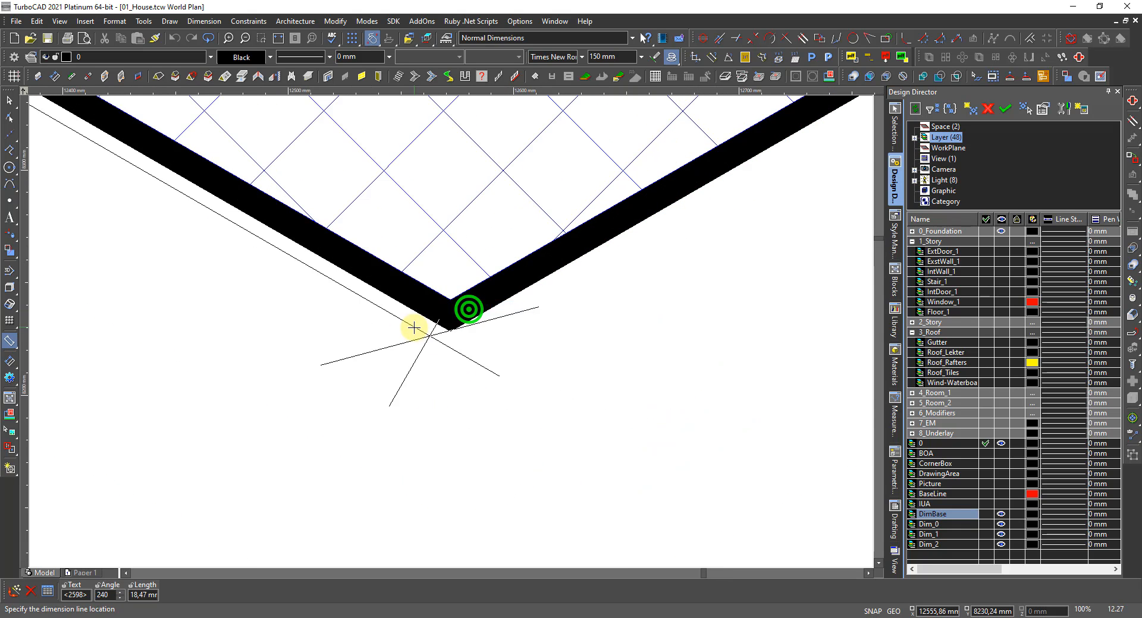
scroll(412, 326, "down", 3)
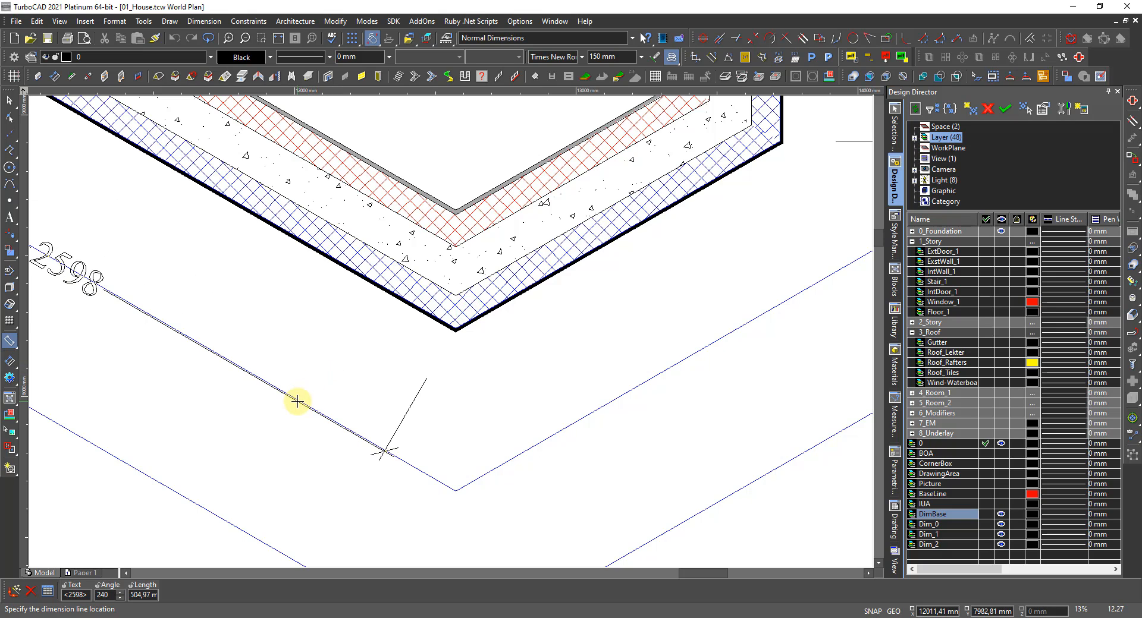
left_click(297, 402)
Add a parallel dimension along the bay's lower-right slanted wall, from the bay tip to its upper corner, on the inner offset guide.
scroll(461, 331, "up", 3)
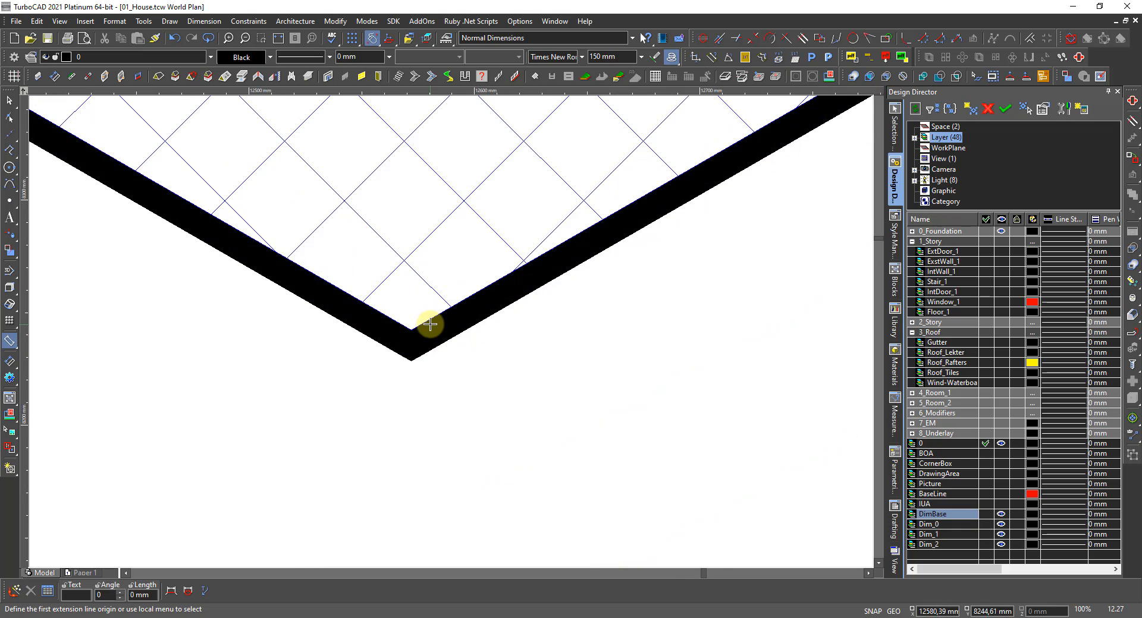
left_click(410, 327)
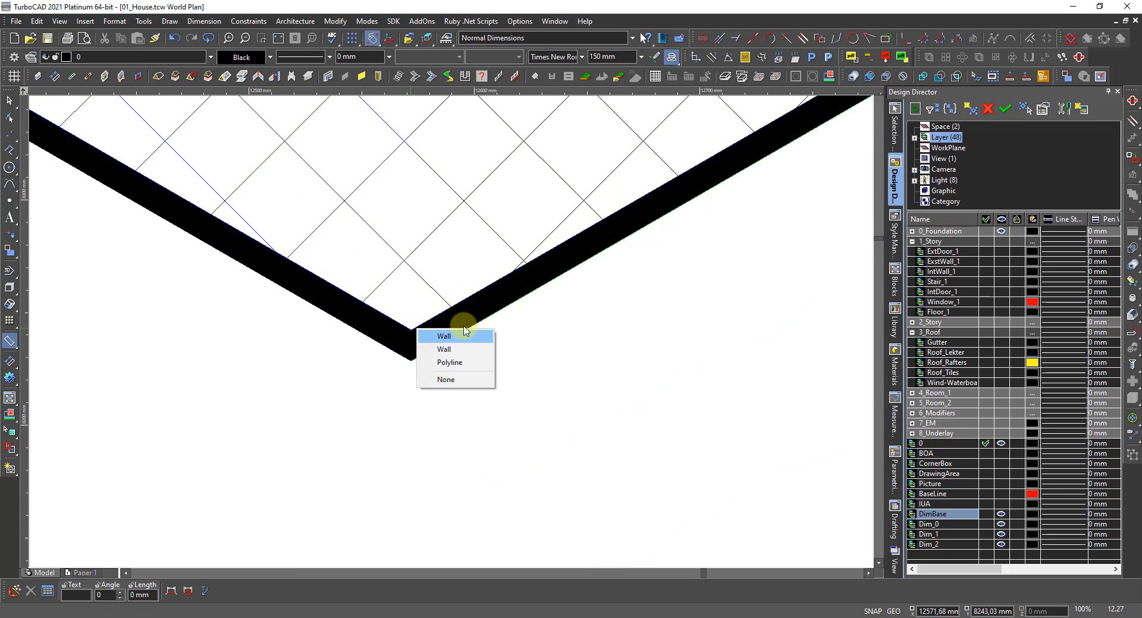
left_click(460, 336)
scroll(458, 334, "down", 3)
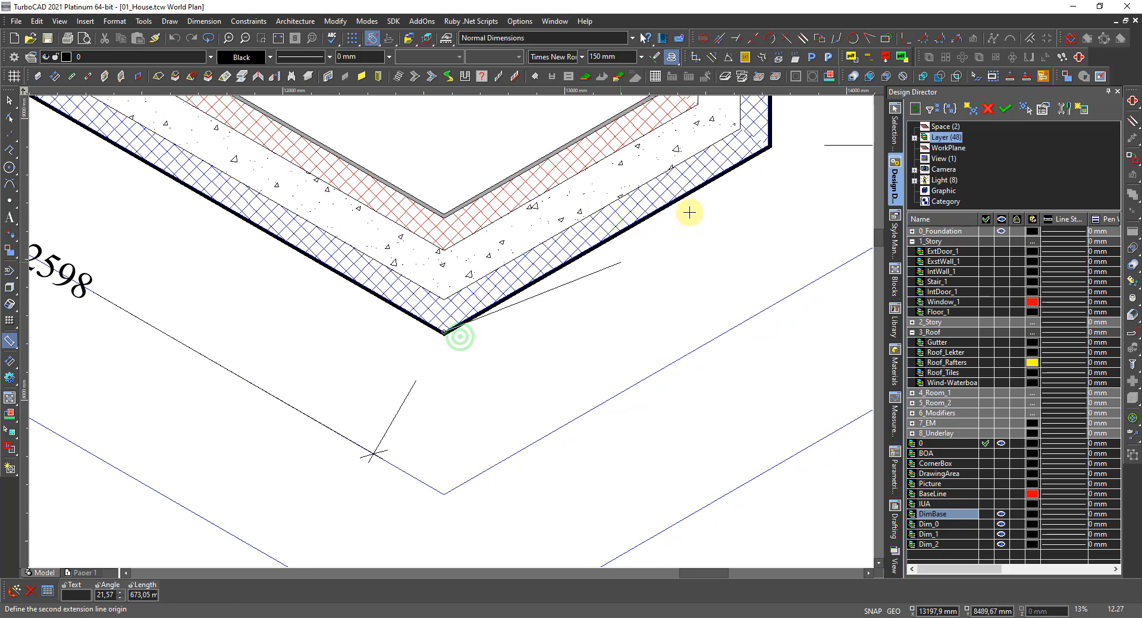
scroll(759, 153, "up", 3)
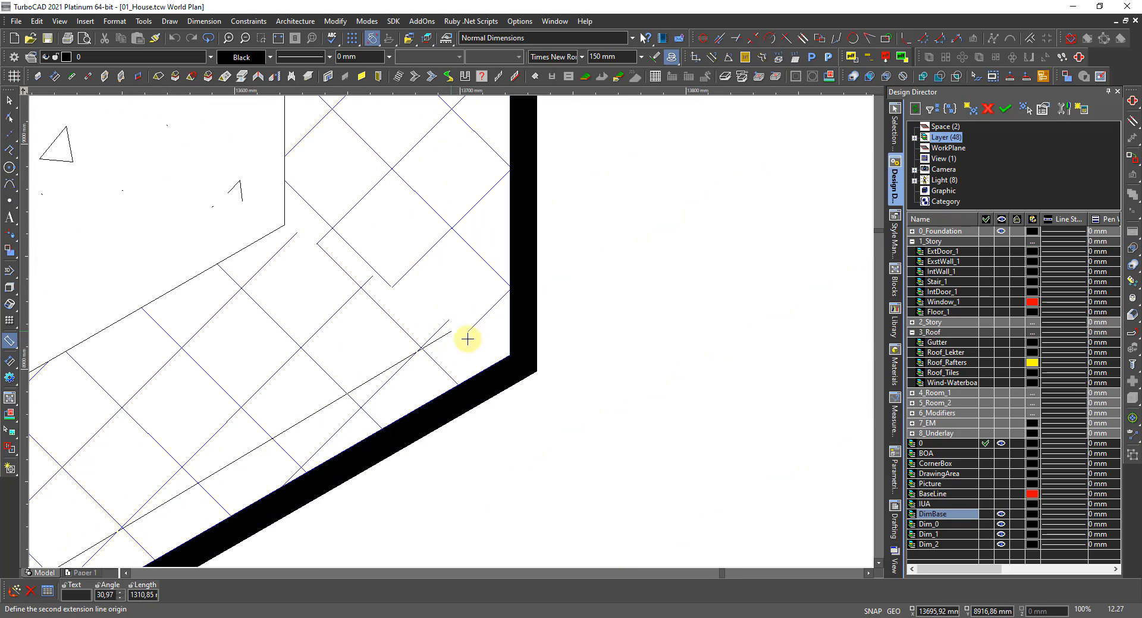
left_click(508, 357)
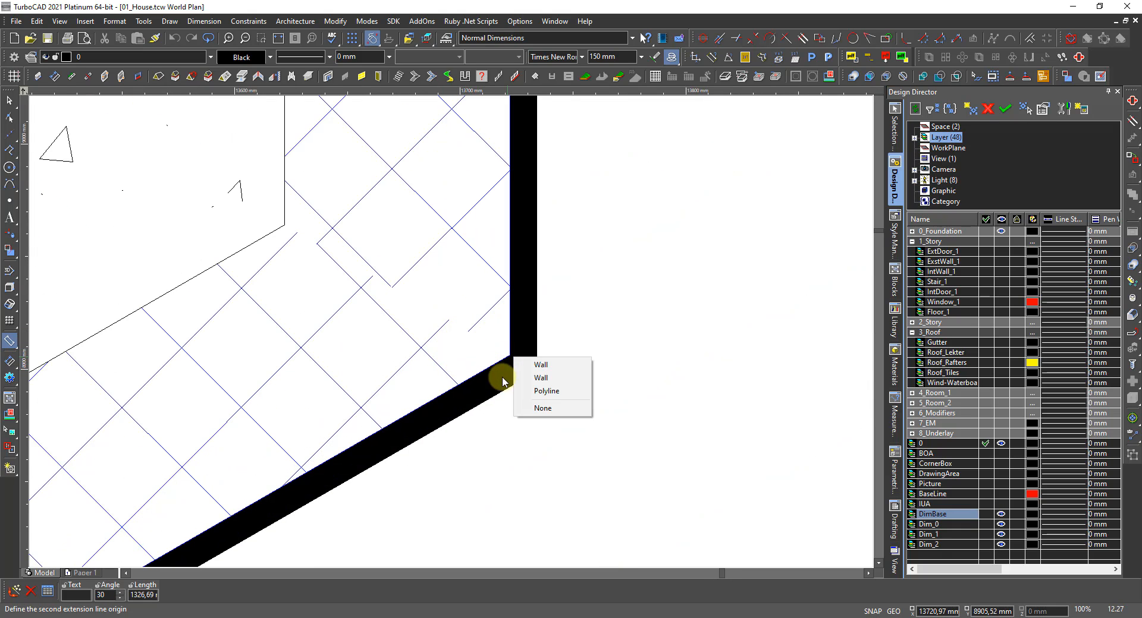
left_click(546, 366)
scroll(523, 395, "down", 5)
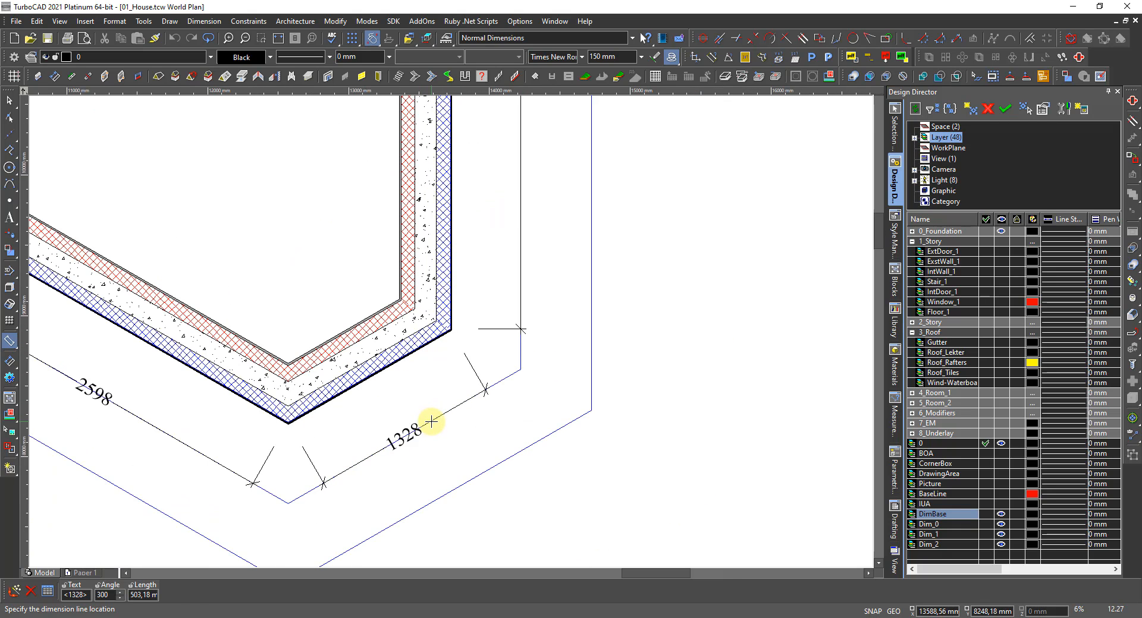
left_click(431, 421)
Add a parallel dimension along the left wall of the recess in the house's upper wall, with the dimension line offset 500 mm.
scroll(427, 420, "down", 3)
scroll(428, 321, "down", 2)
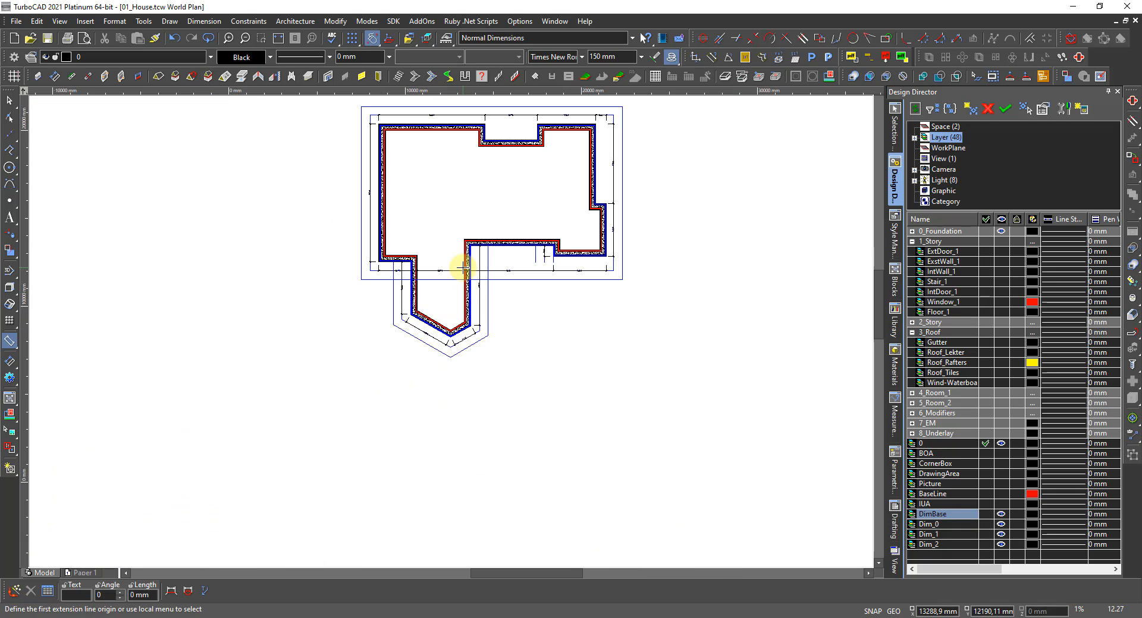
scroll(446, 331, "up", 5)
scroll(397, 336, "up", 5)
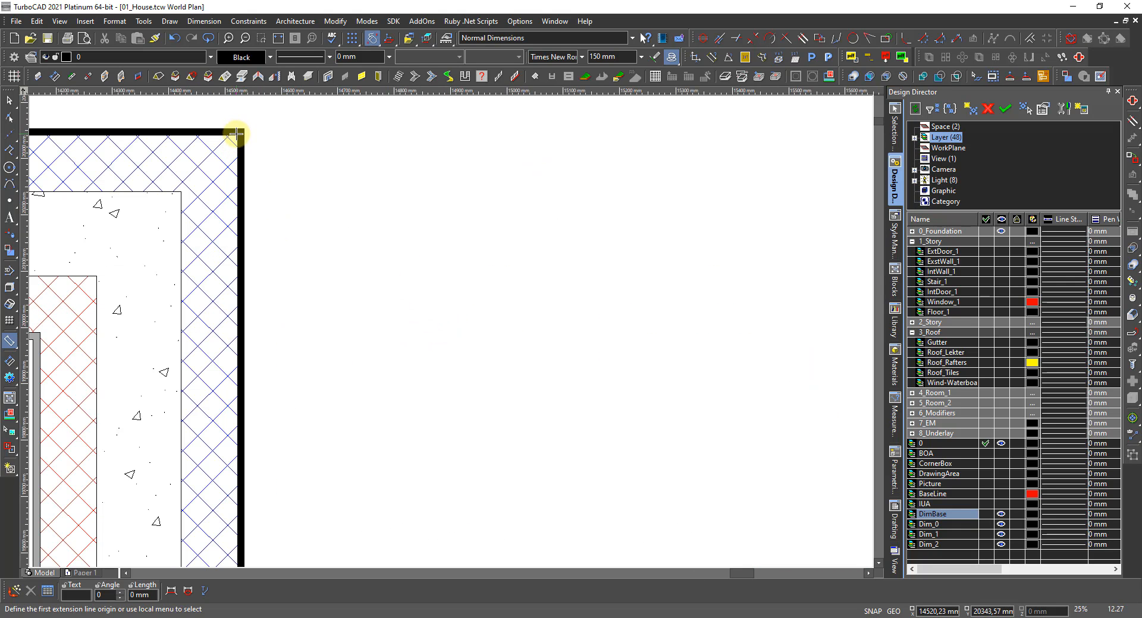
key("v")
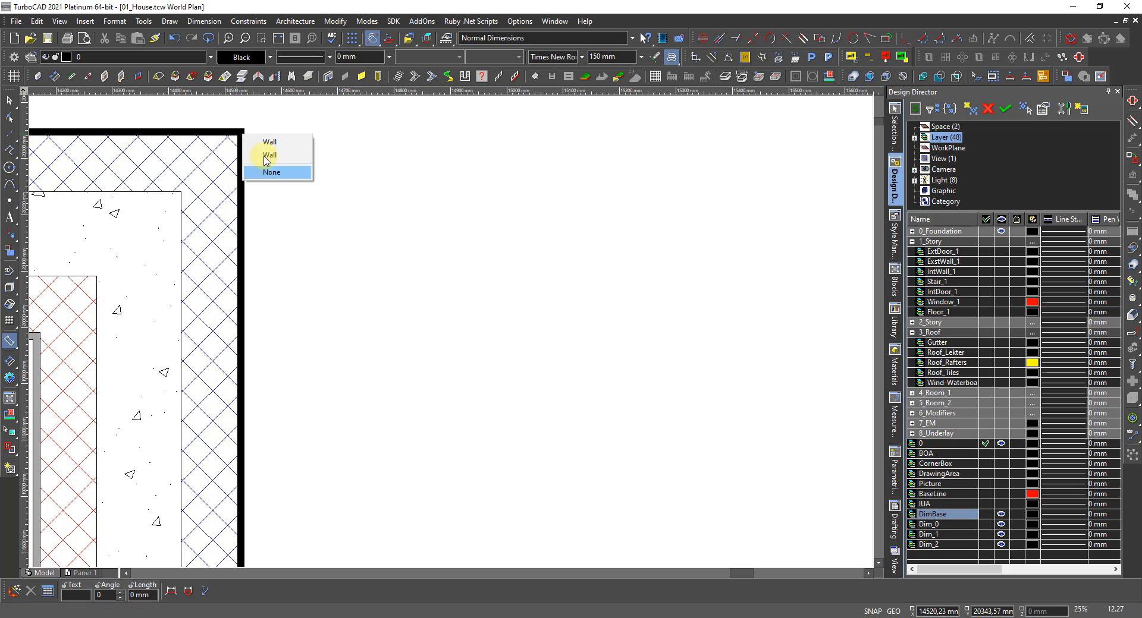
left_click(264, 142)
scroll(461, 361, "down", 3)
scroll(434, 428, "up", 3)
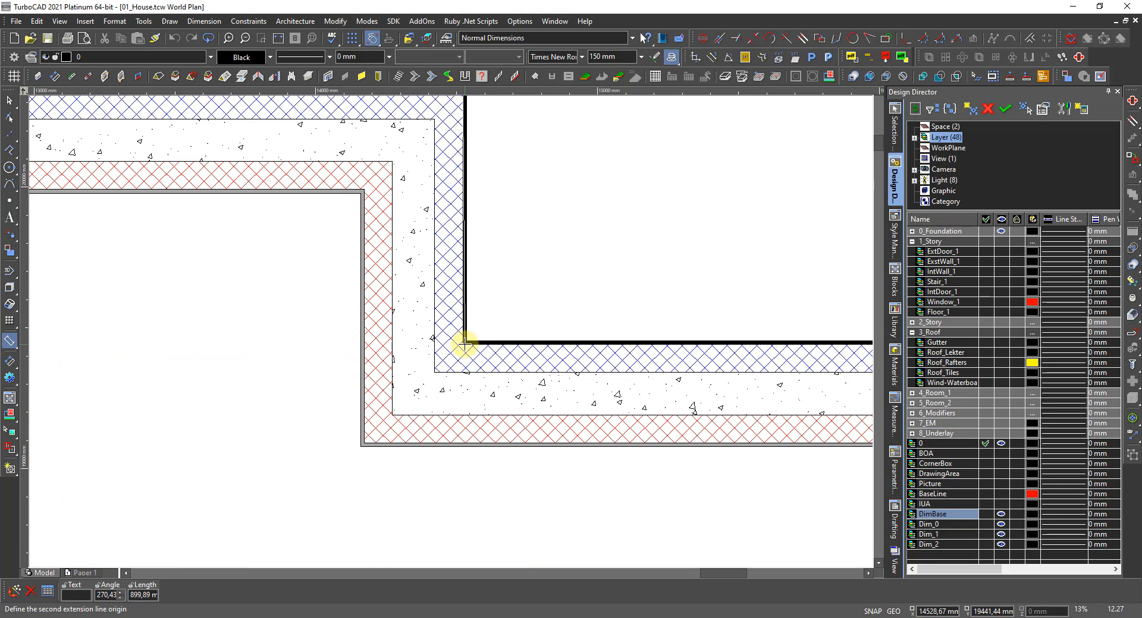
key("v")
left_click(484, 352)
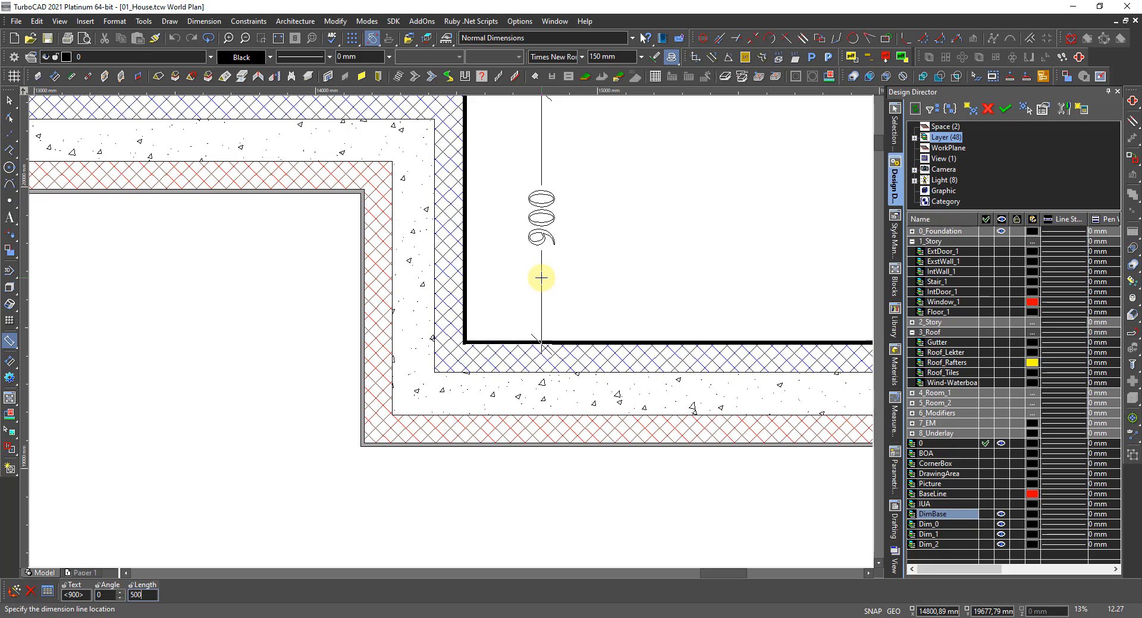
key("Return")
scroll(506, 304, "down", 3)
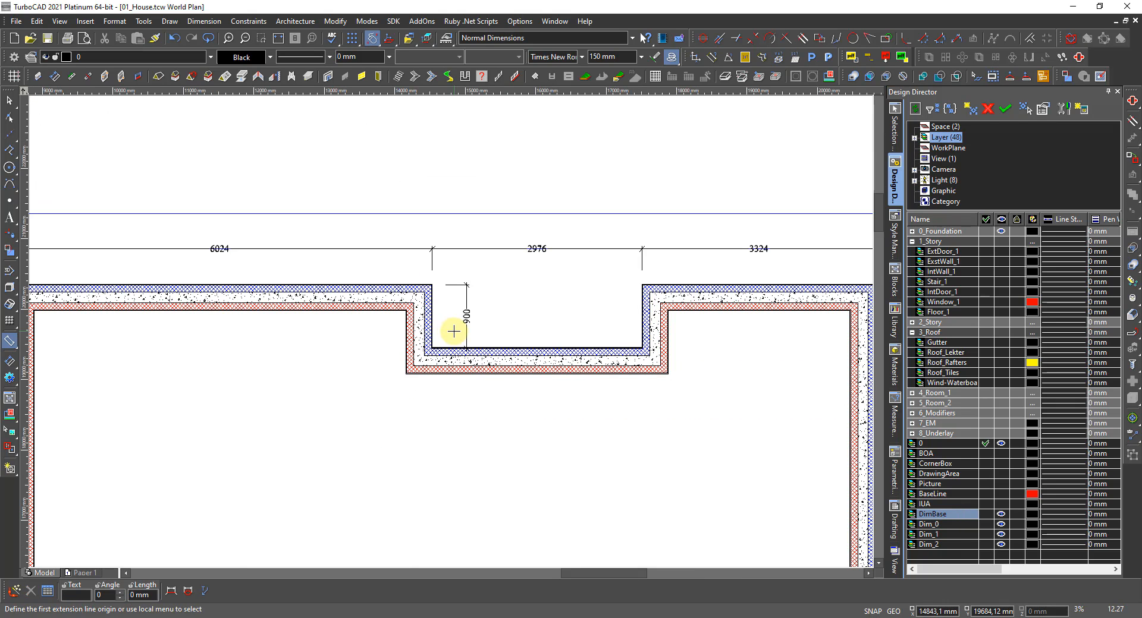
scroll(453, 331, "down", 2)
scroll(465, 329, "up", 4)
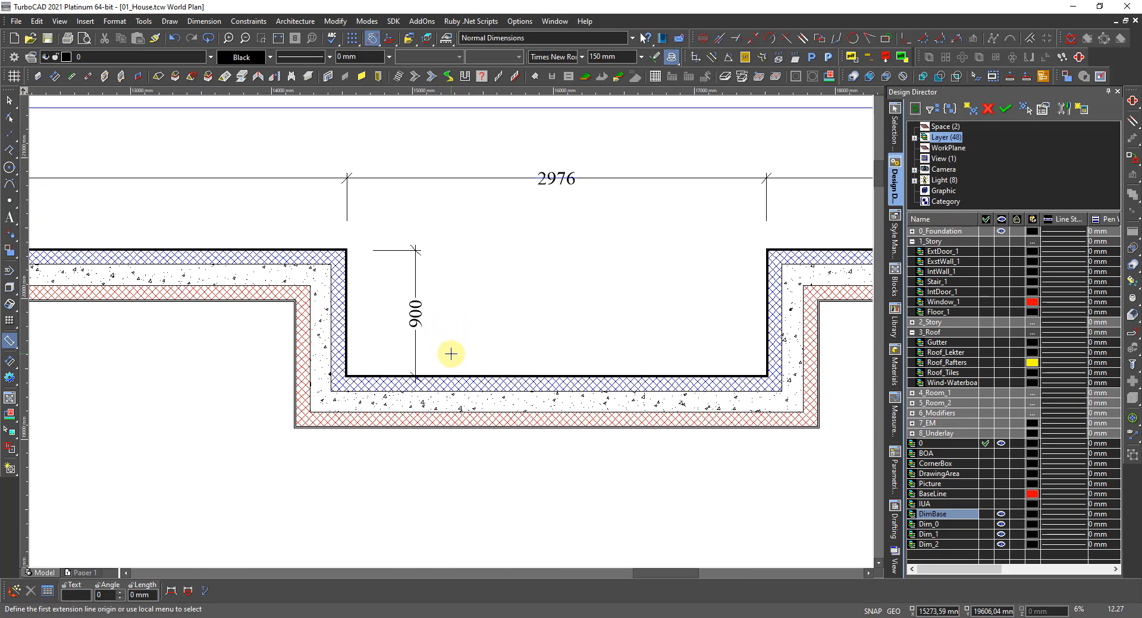
scroll(341, 378, "up", 5)
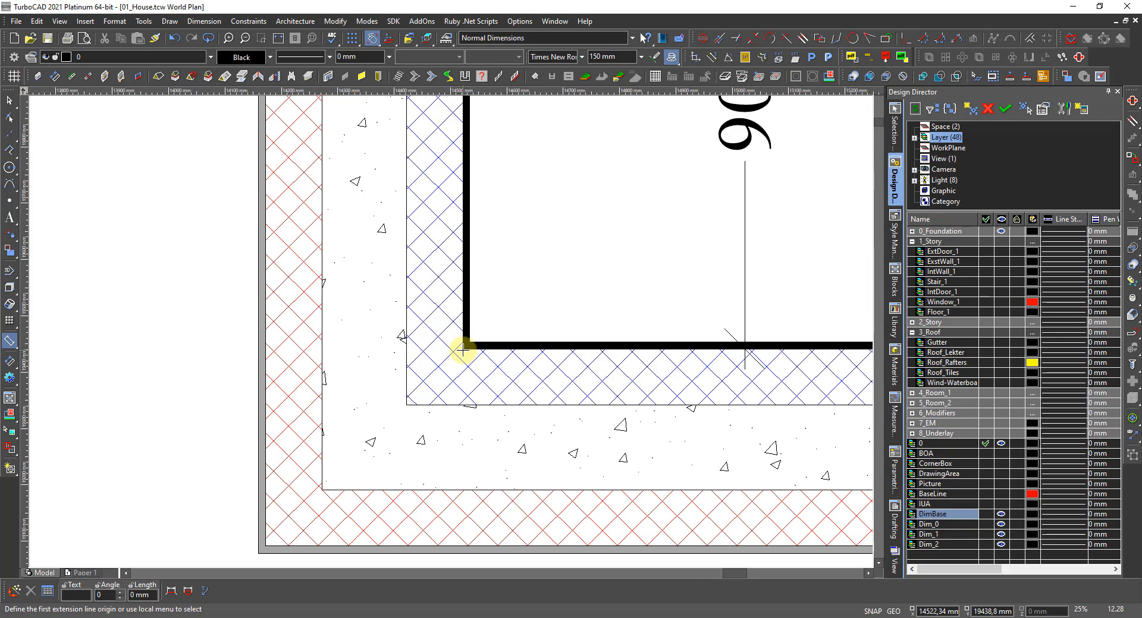
right_click(463, 350)
left_click(477, 357)
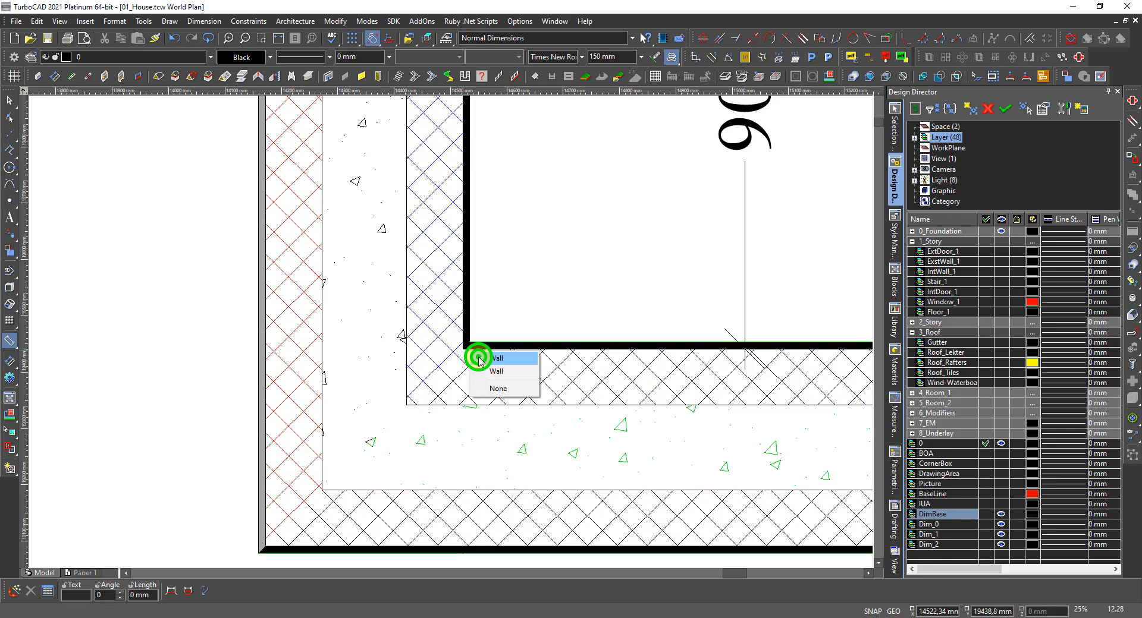
scroll(452, 330, "down", 6)
scroll(459, 328, "down", 1)
scroll(459, 327, "up", 7)
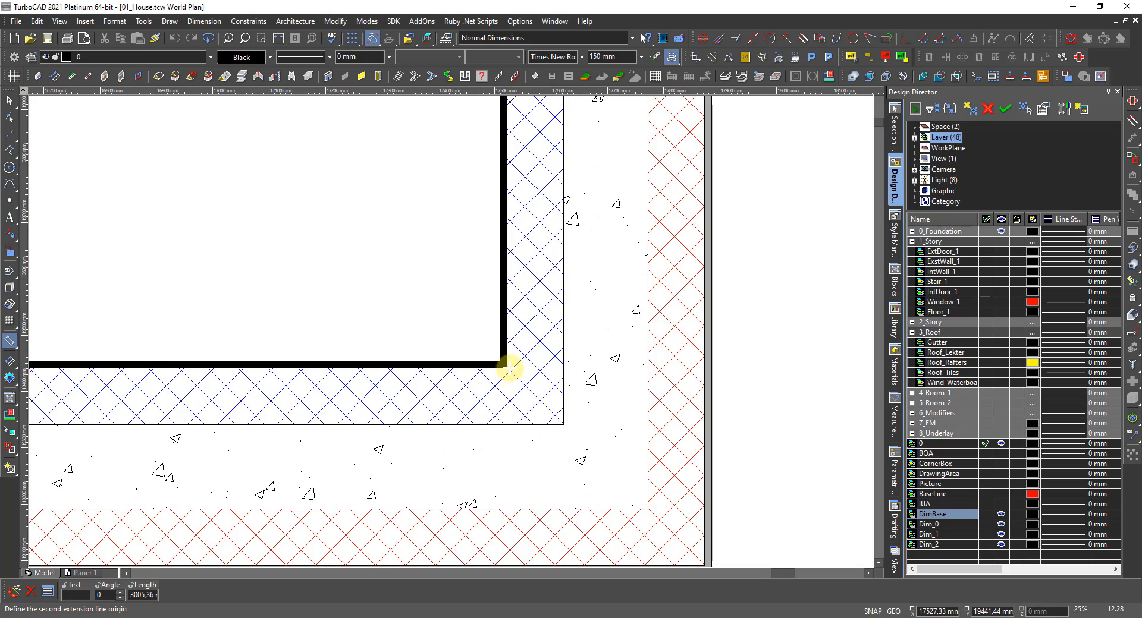
right_click(510, 370)
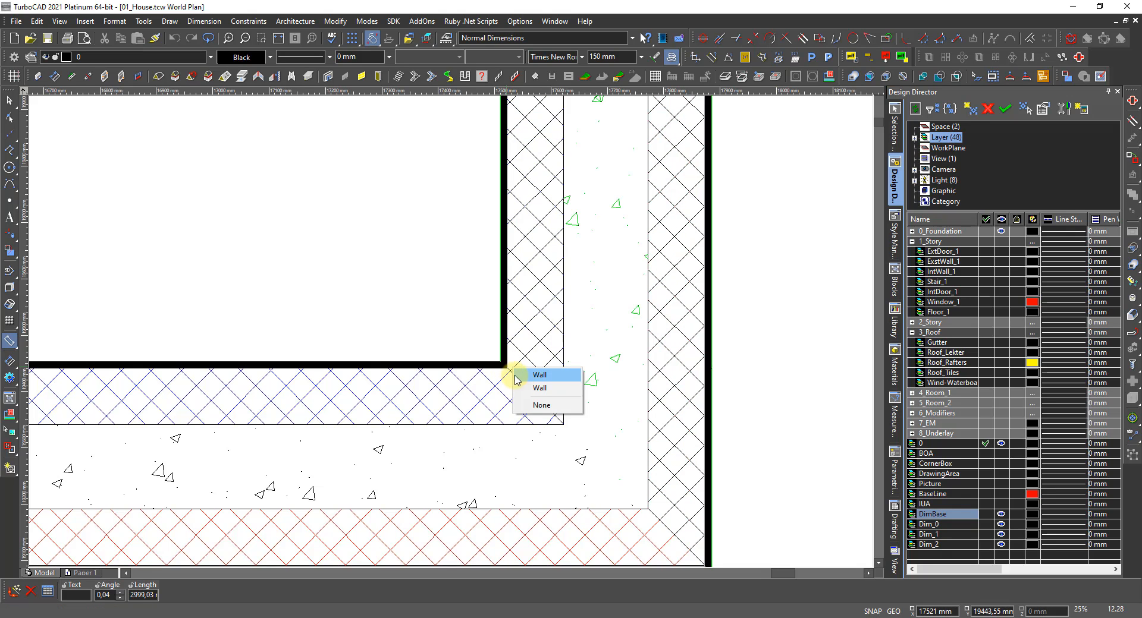
left_click(522, 389)
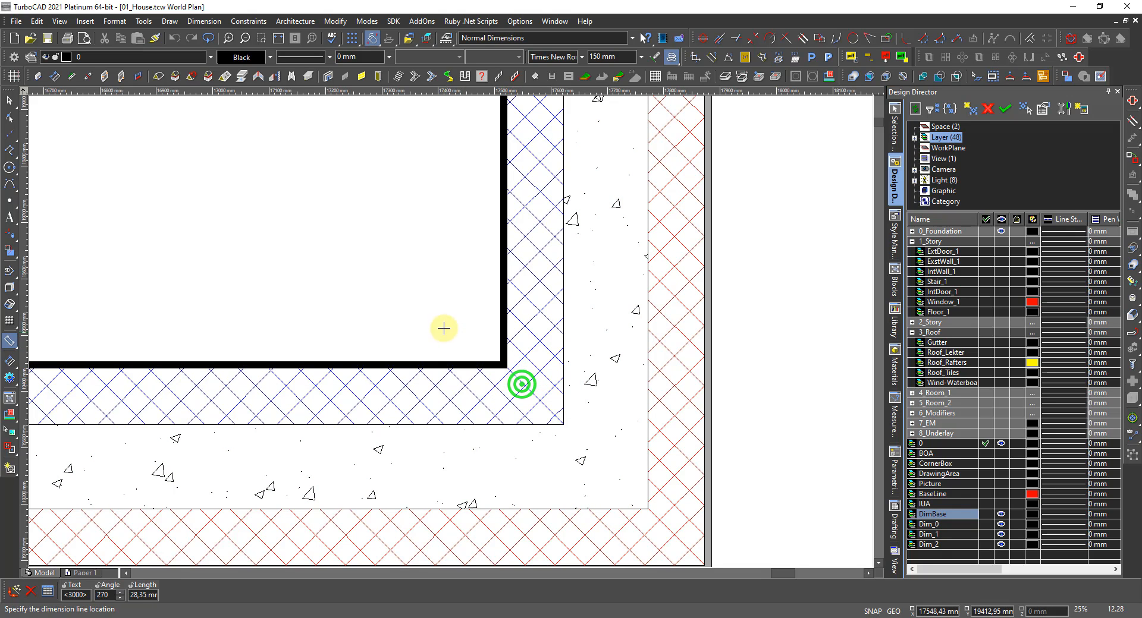
scroll(446, 326, "down", 7)
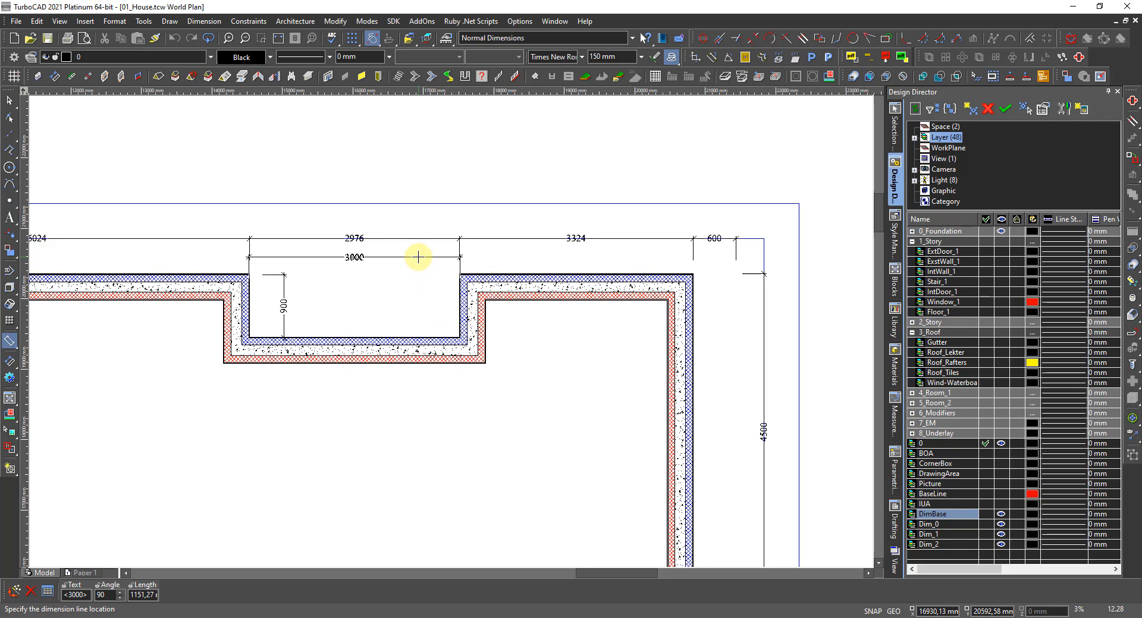
scroll(418, 257, "up", 2)
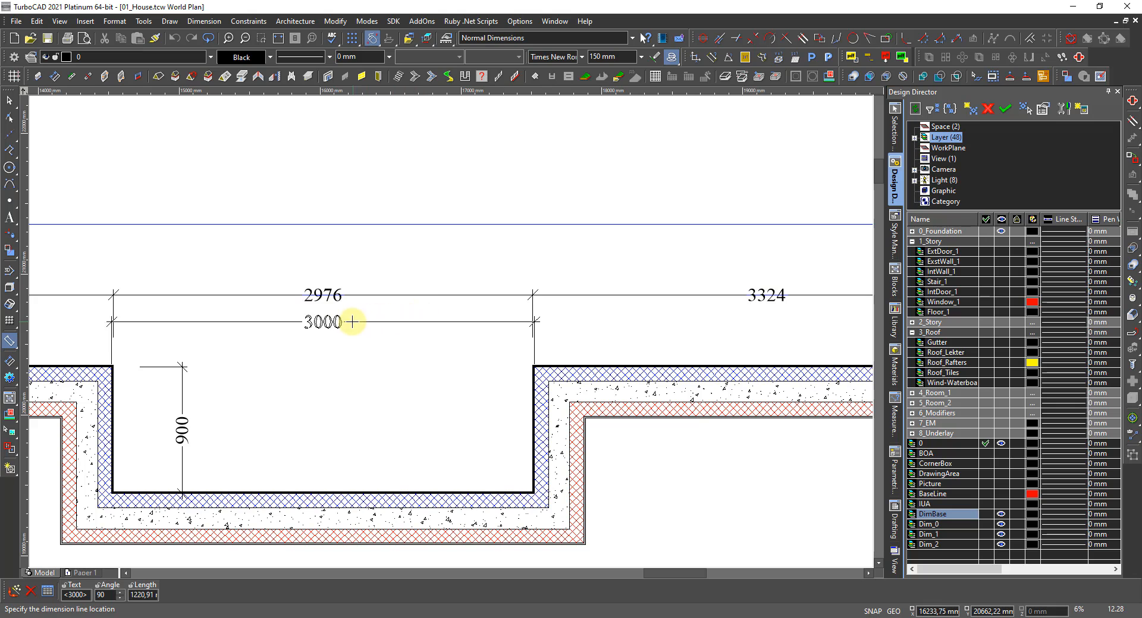
scroll(280, 317, "up", 2)
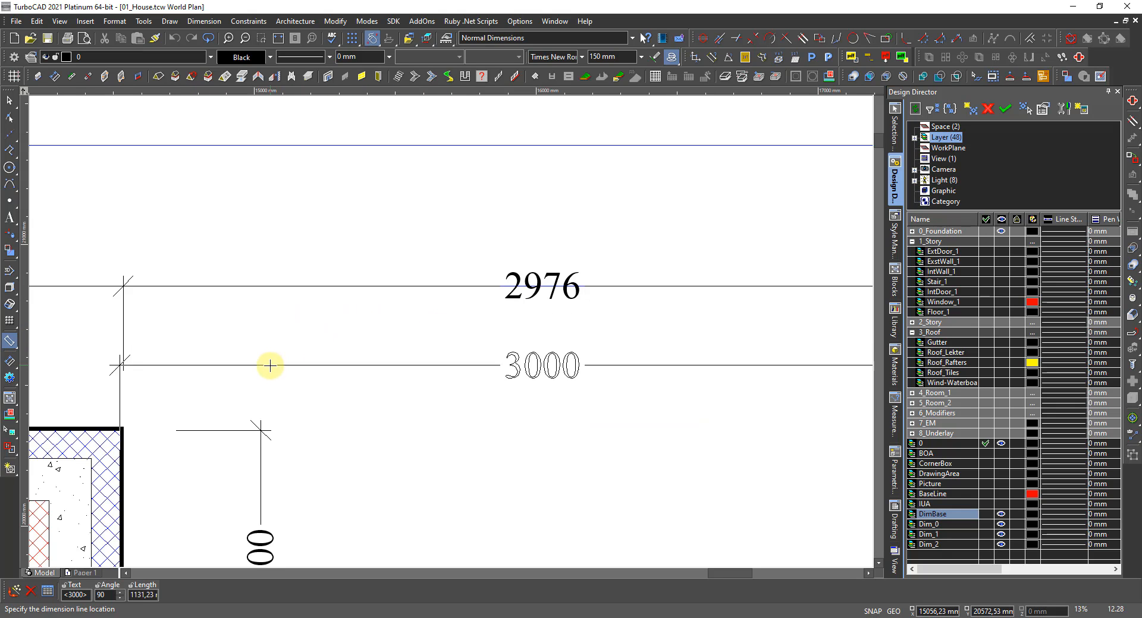
scroll(381, 350, "down", 4)
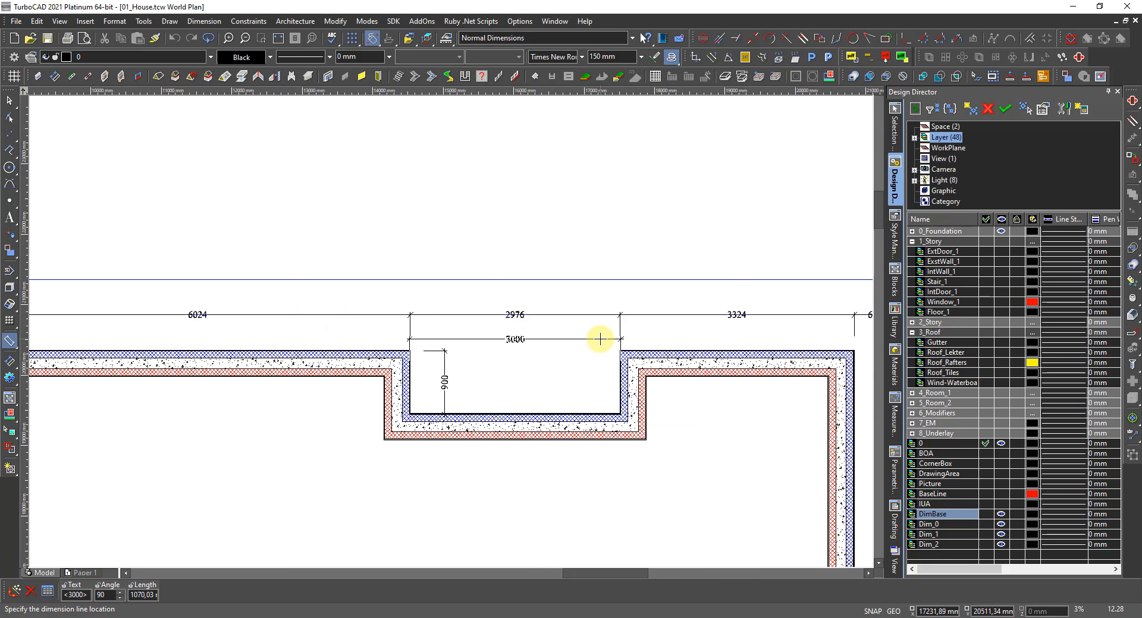
scroll(599, 336, "up", 4)
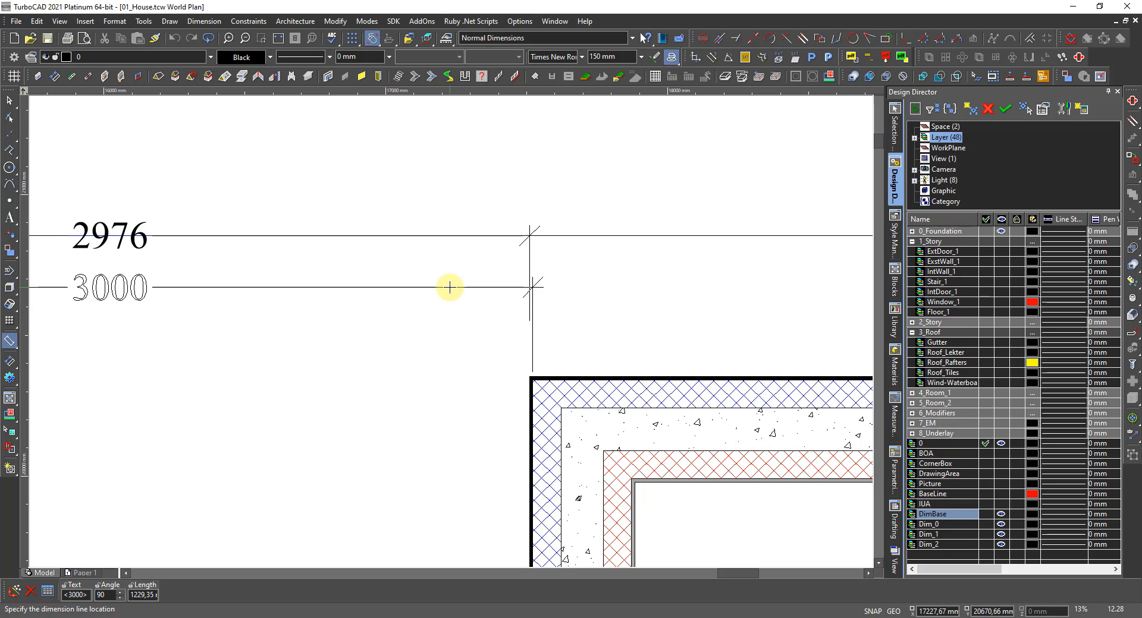
scroll(349, 389, "down", 2)
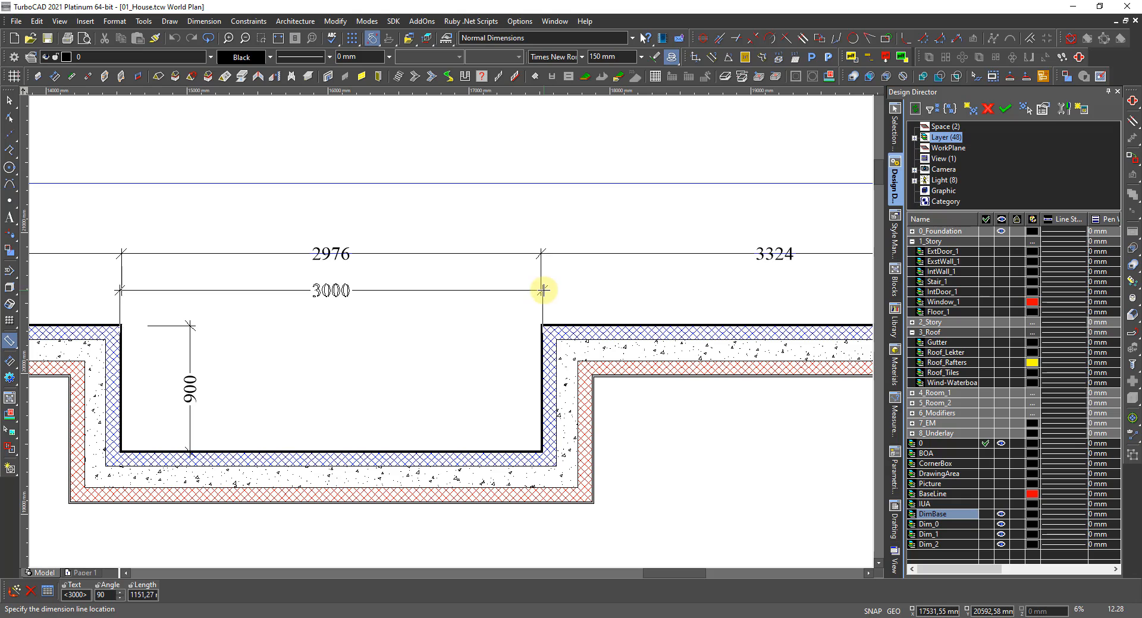
key("Escape")
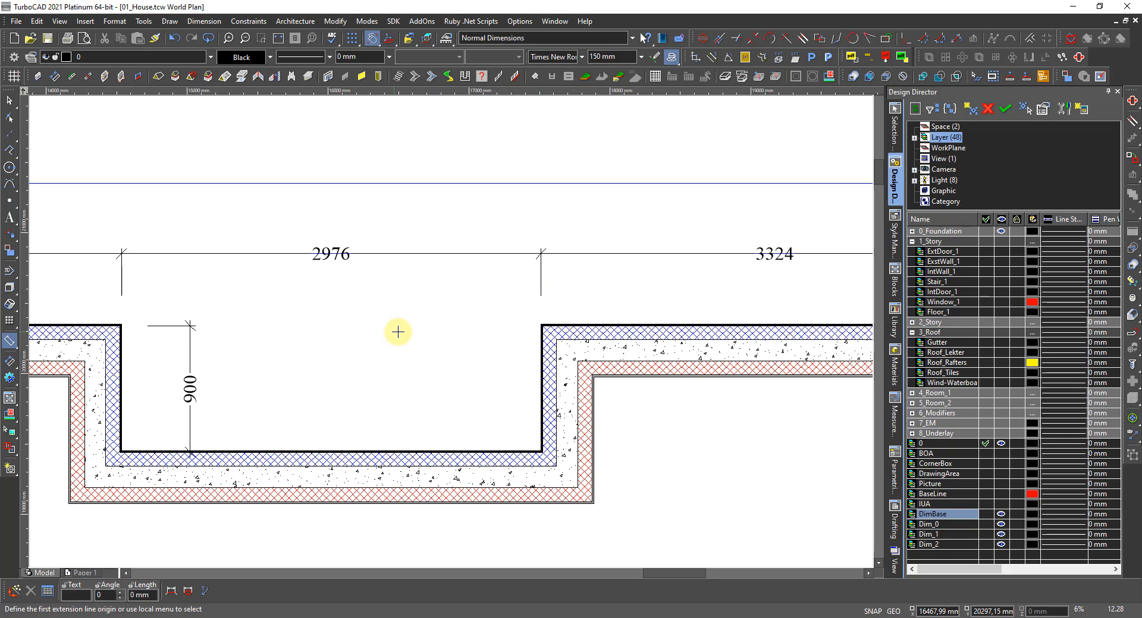
scroll(568, 301, "down", 3)
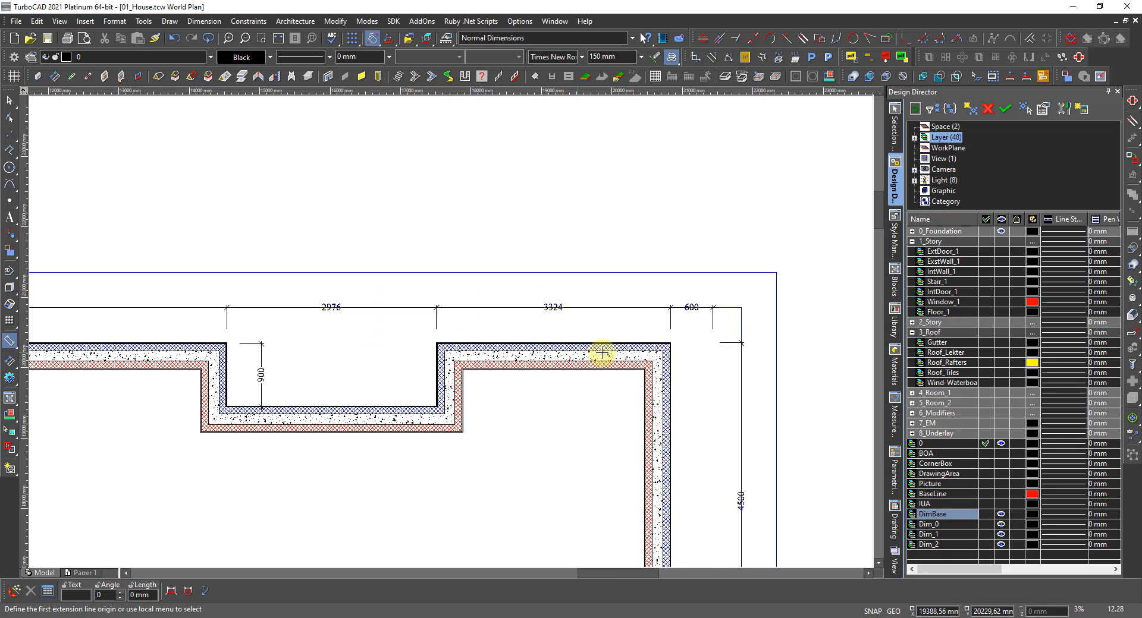
scroll(597, 351, "up", 5)
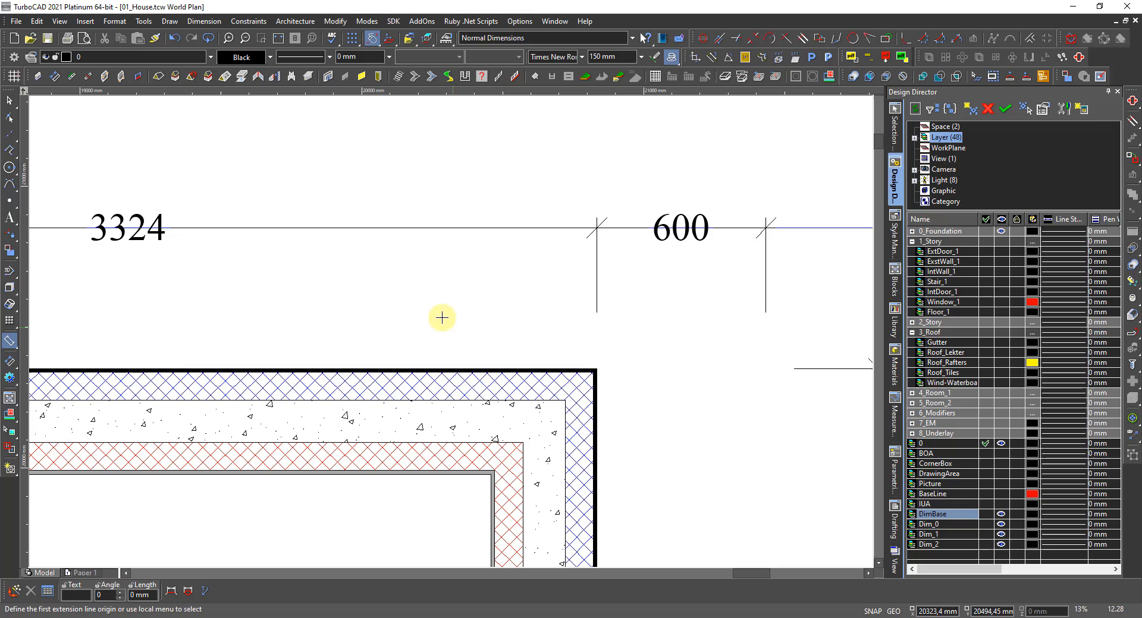
left_click(10, 149)
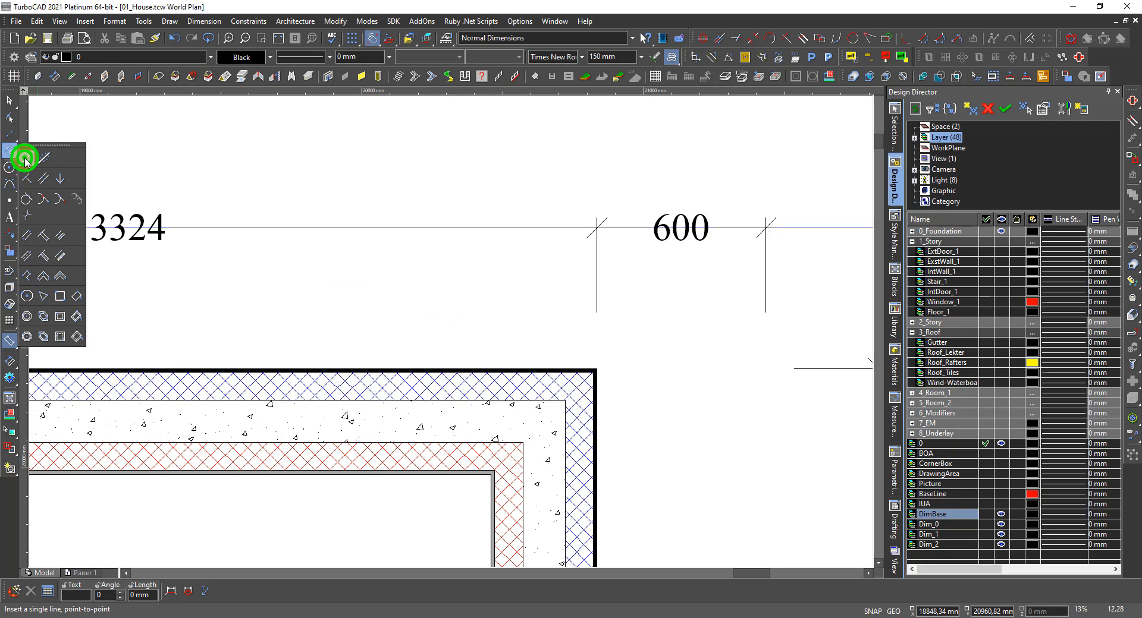
left_click(25, 159)
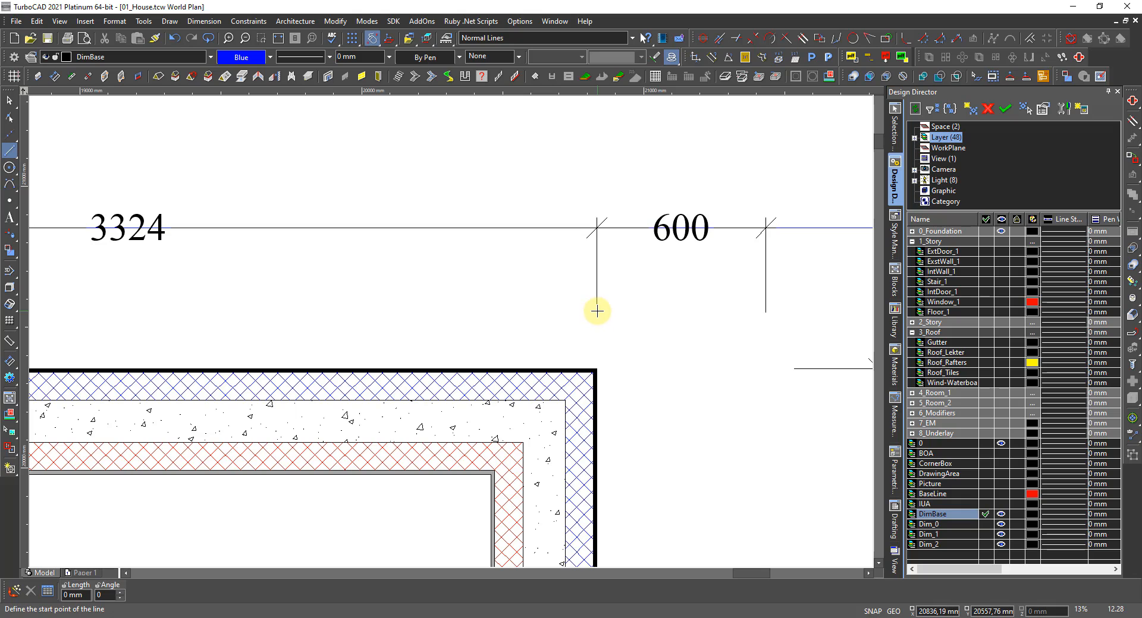
scroll(586, 407, "up", 5)
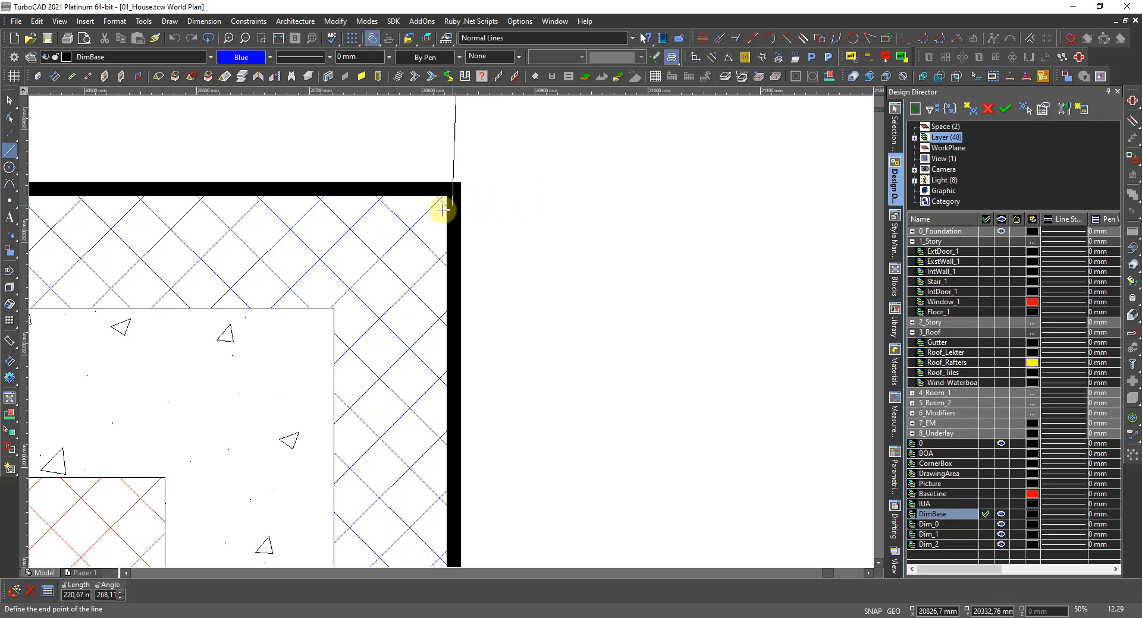
scroll(447, 330, "down", 6)
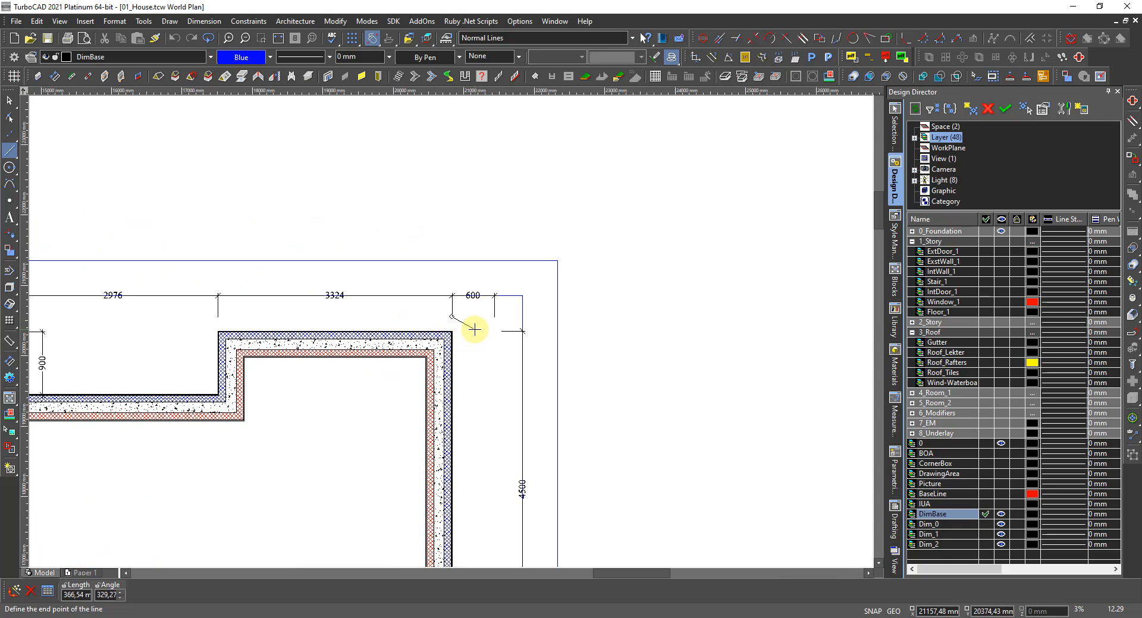
left_click(435, 328)
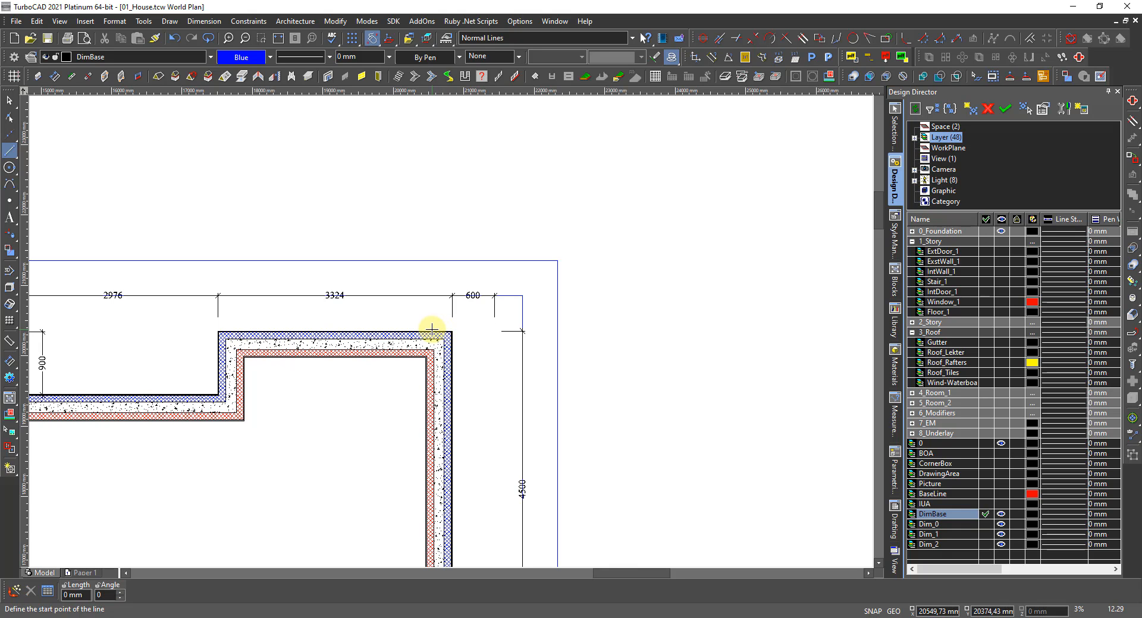
Hide the DimBase layer that holds the blue dimension guide lines.
scroll(418, 330, "down", 2)
scroll(434, 326, "up", 1)
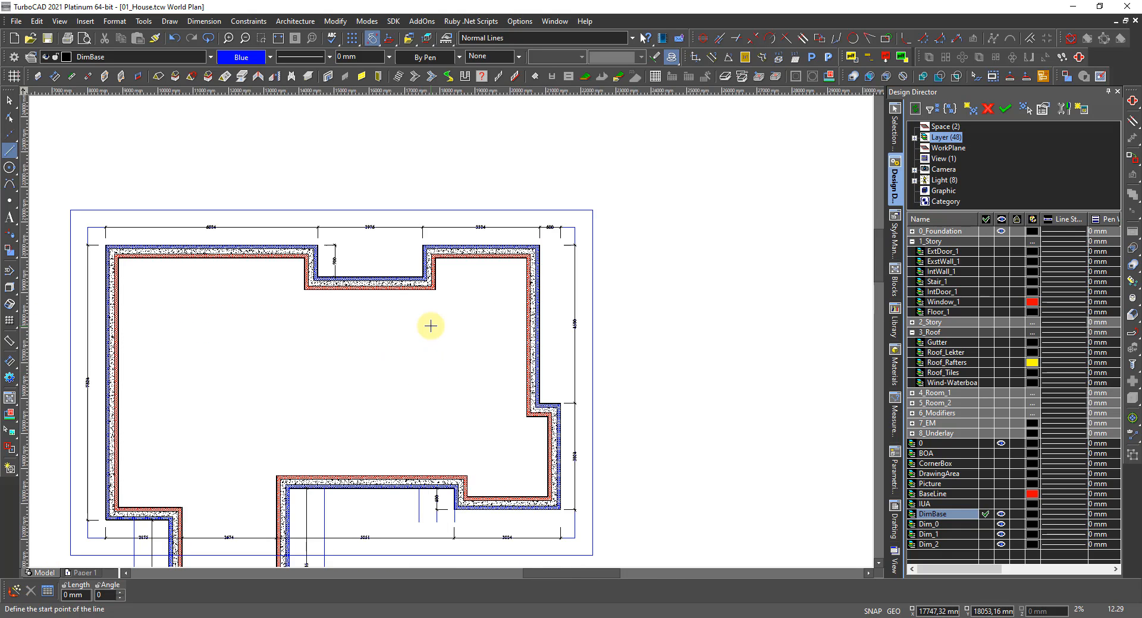
scroll(462, 365, "down", 1)
scroll(420, 416, "up", 1)
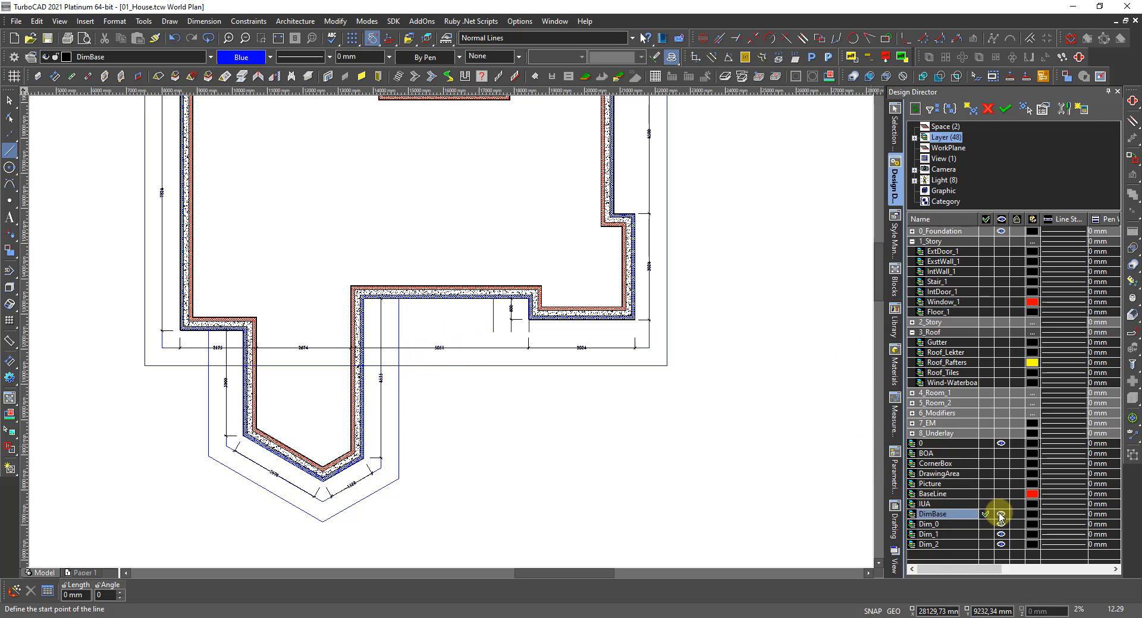
left_click(1001, 516)
scroll(527, 422, "down", 1)
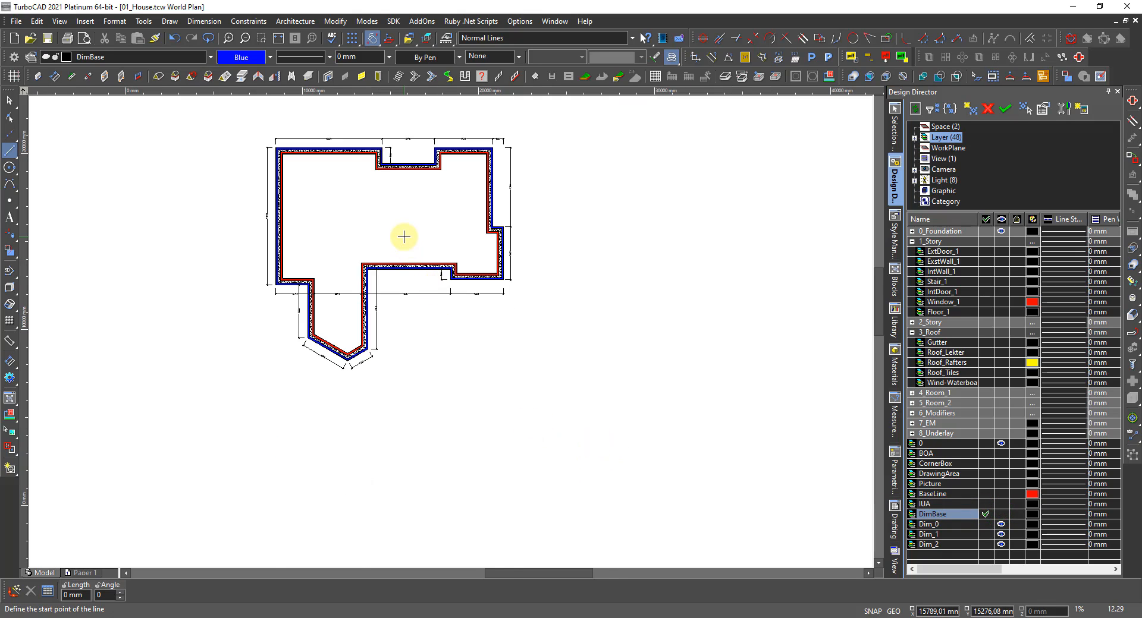
Try to add an orthogonal dimension from the house's lower-left outer corner to its upper-right outer corner, placing the dimension line at that second corner.
scroll(404, 236, "up", 1)
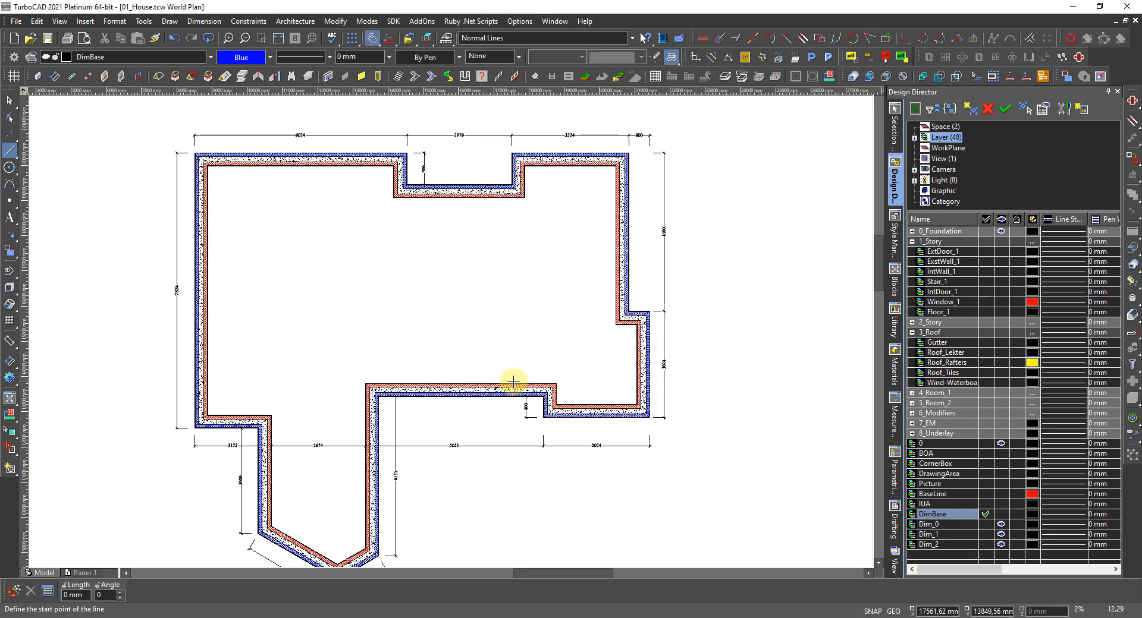
right_click(431, 315)
left_click(439, 226)
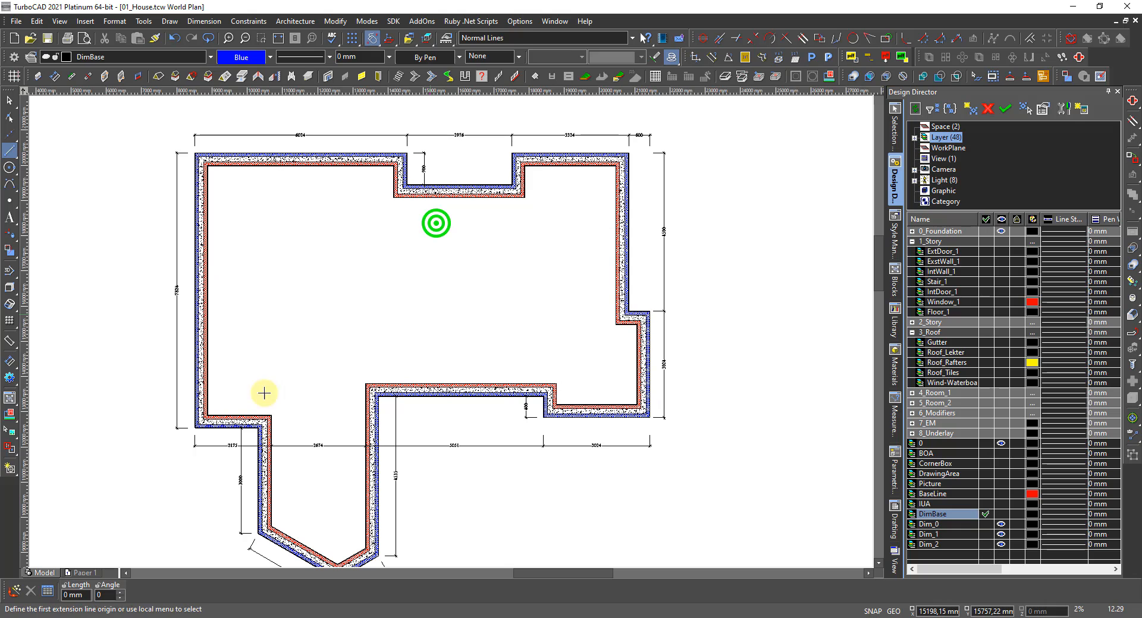
scroll(447, 328, "up", 10)
scroll(416, 255, "up", 5)
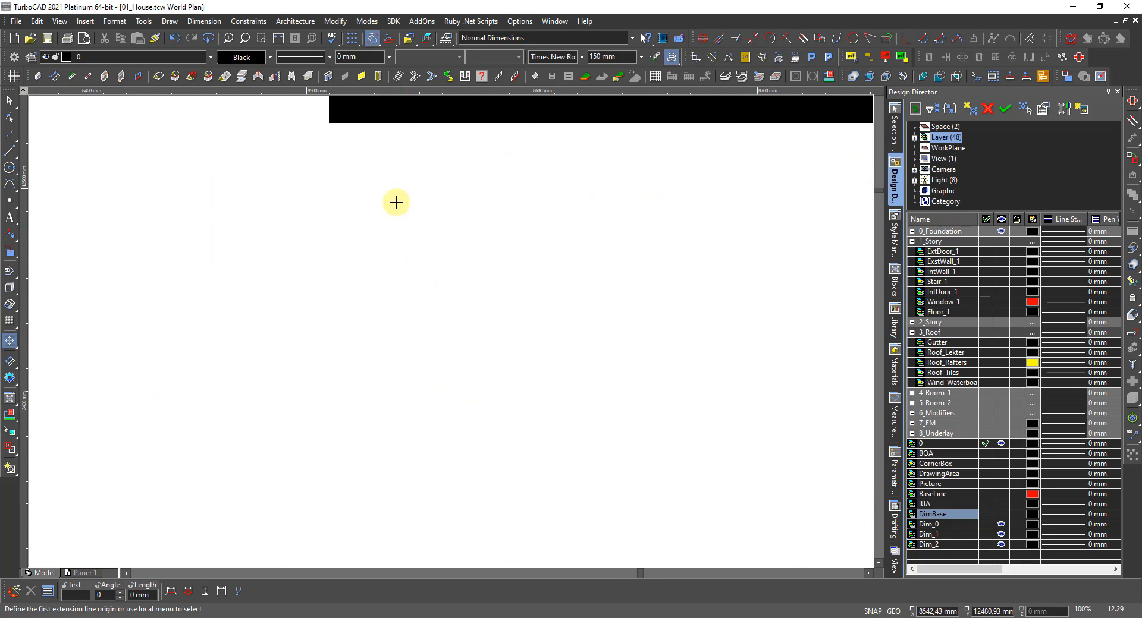
scroll(422, 362, "down", 5)
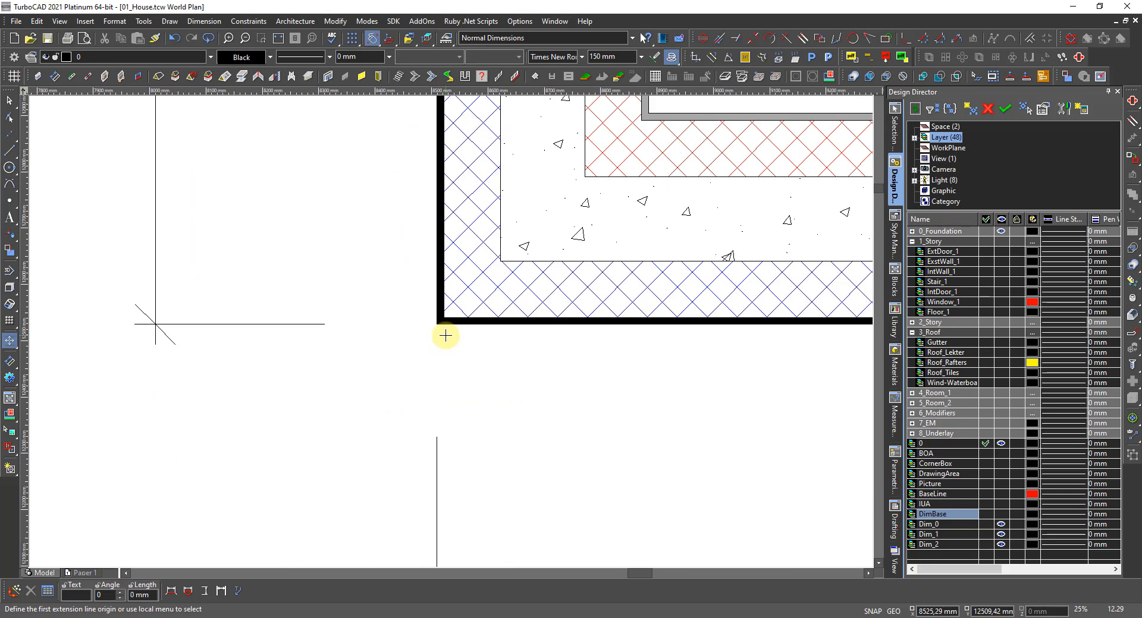
scroll(444, 321, "up", 5)
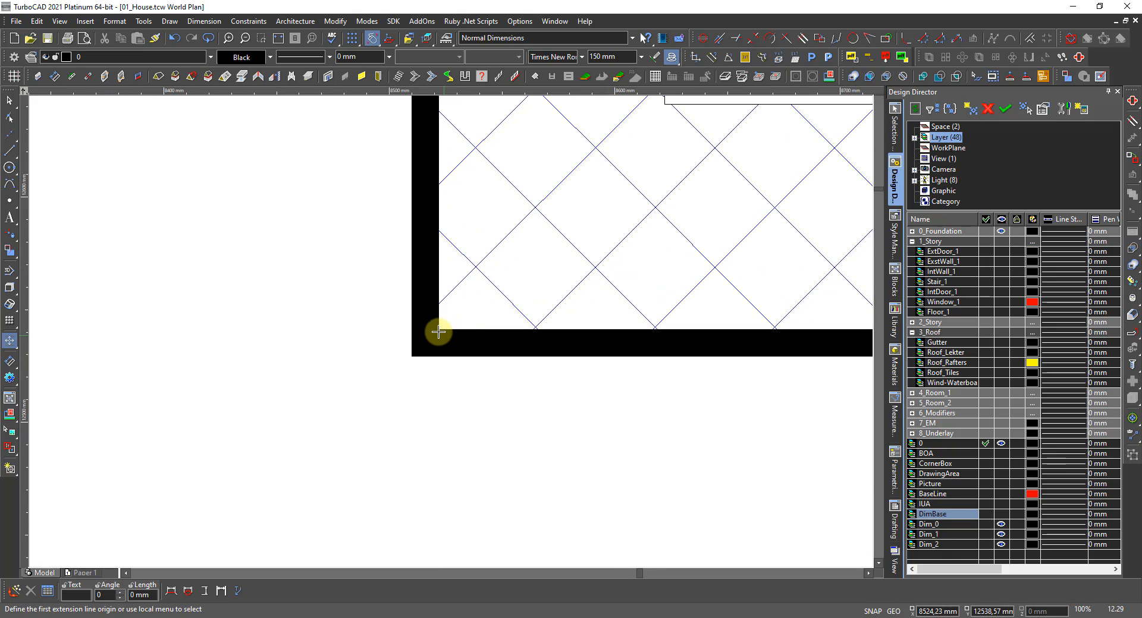
left_click(410, 355)
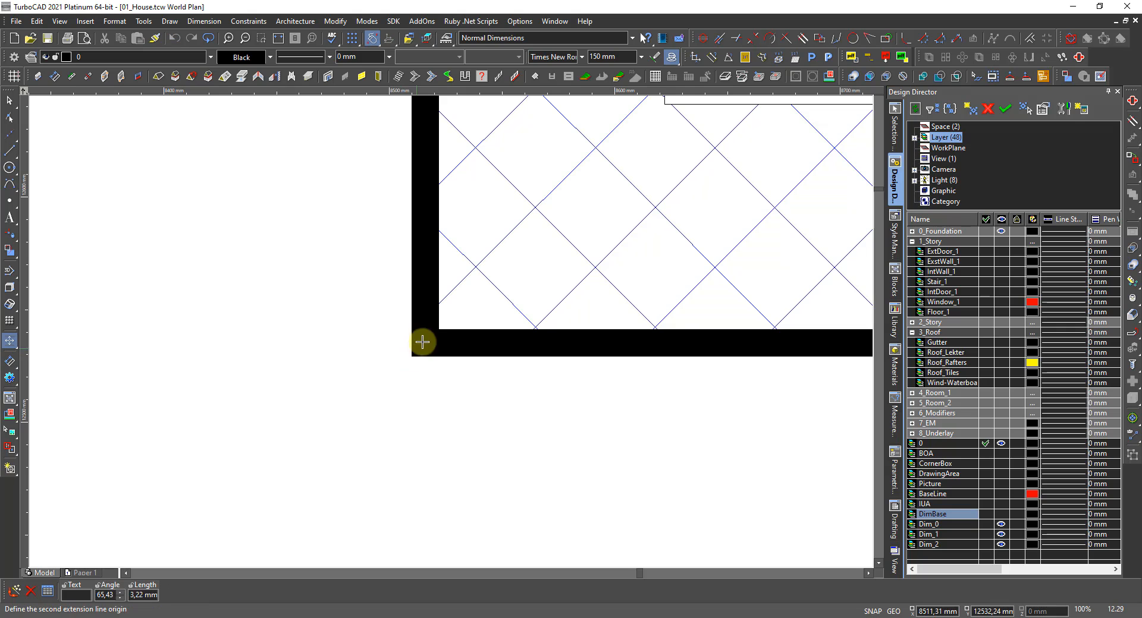
scroll(446, 330, "down", 10)
scroll(471, 337, "down", 2)
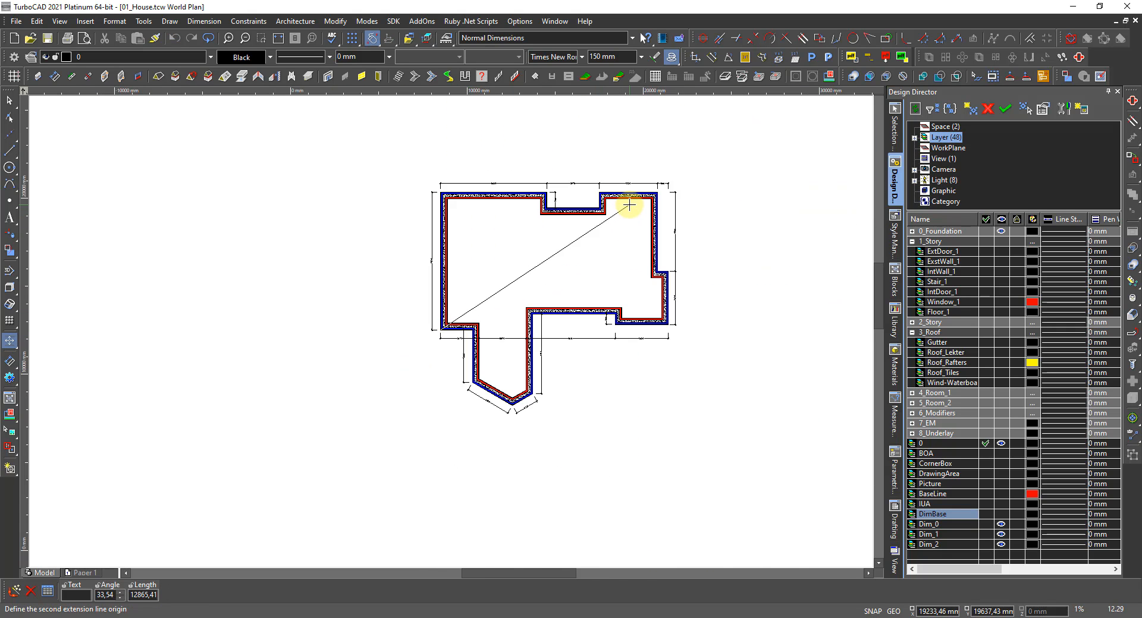
scroll(625, 199, "up", 5)
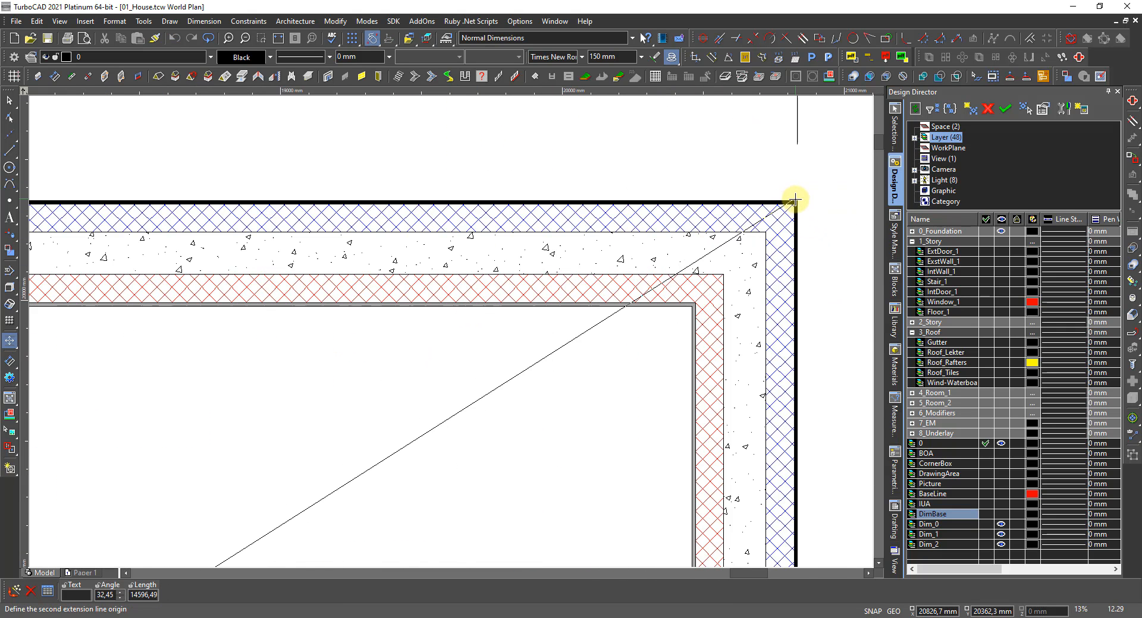
scroll(795, 202, "up", 5)
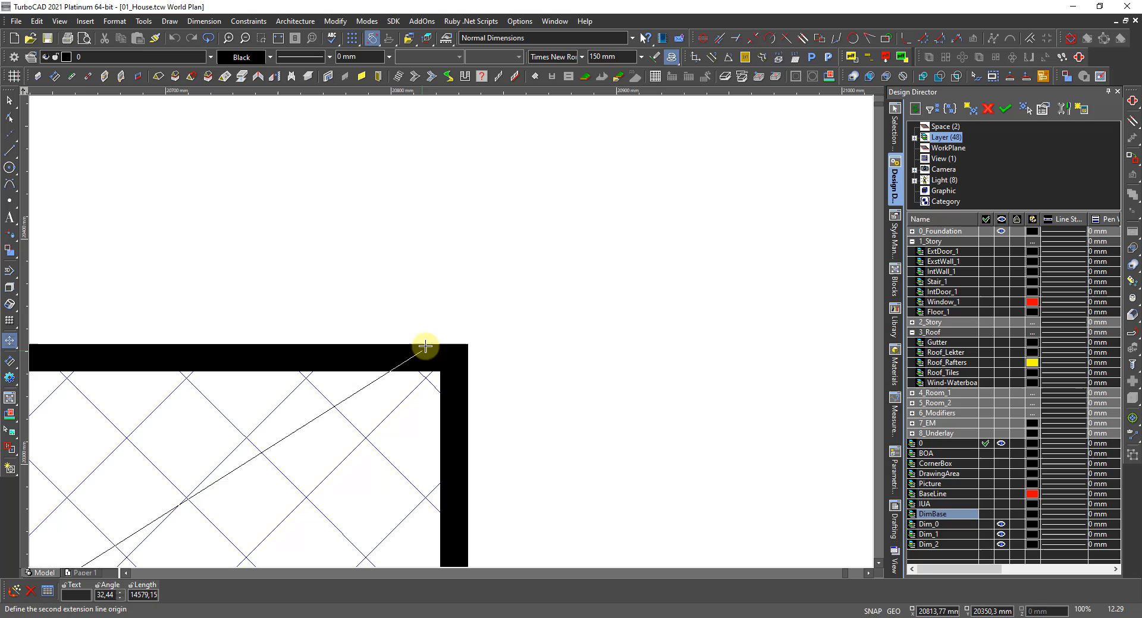
left_click(466, 345)
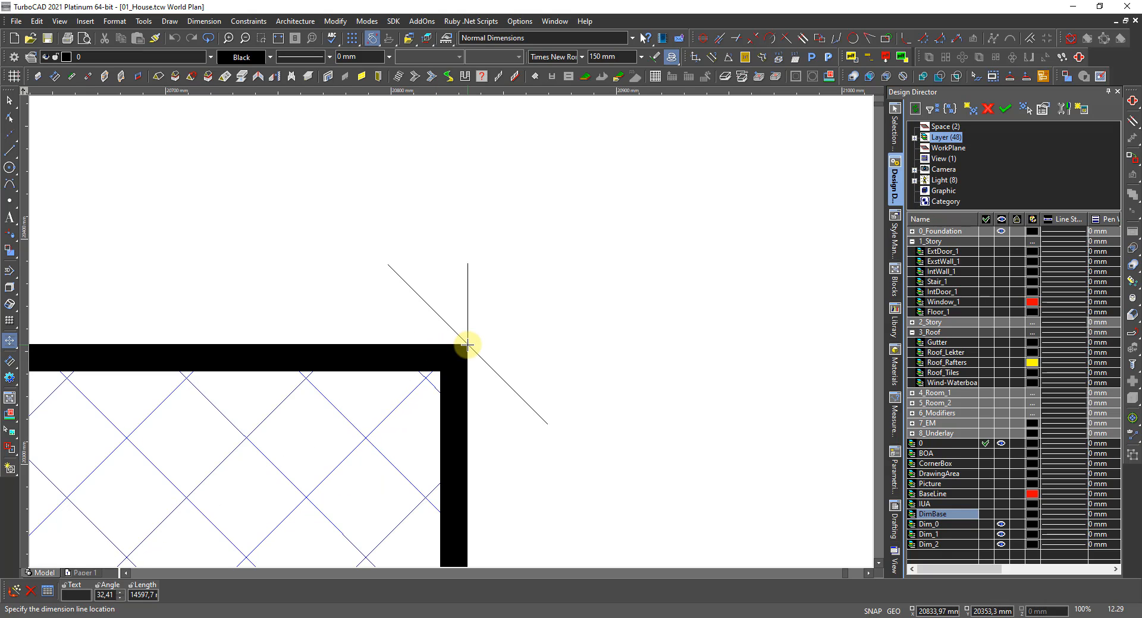
left_click(467, 344)
scroll(454, 348, "down", 10)
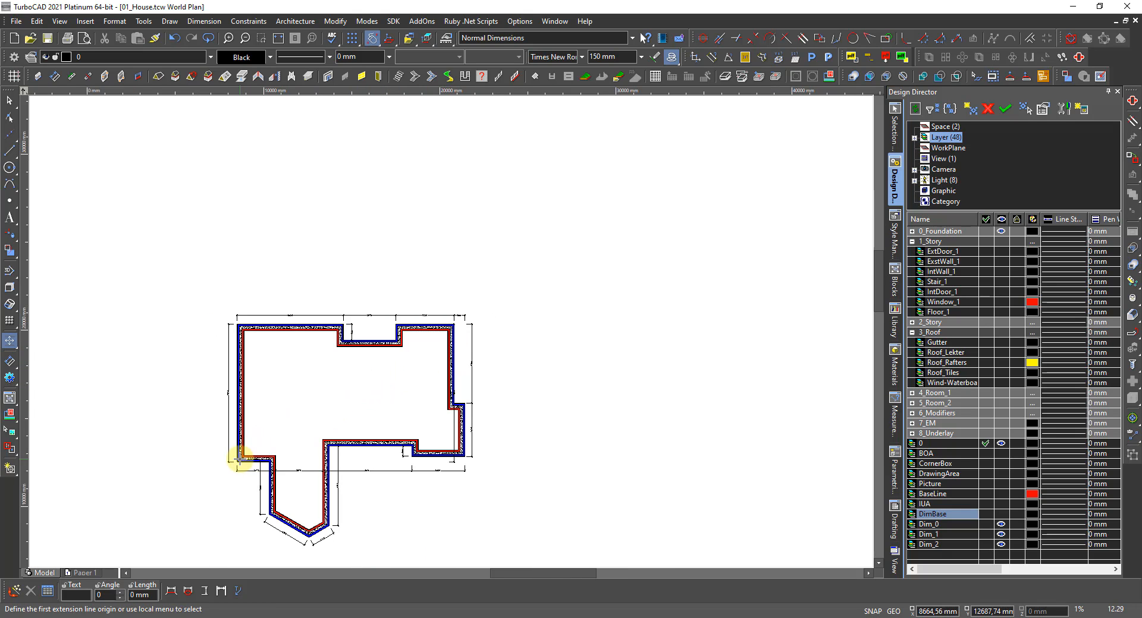
Make Dim_0 the current layer while placing an orthogonal dimension between the house's lower-left and upper-right outer corners.
scroll(244, 456, "up", 3)
scroll(434, 334, "up", 3)
scroll(449, 323, "up", 3)
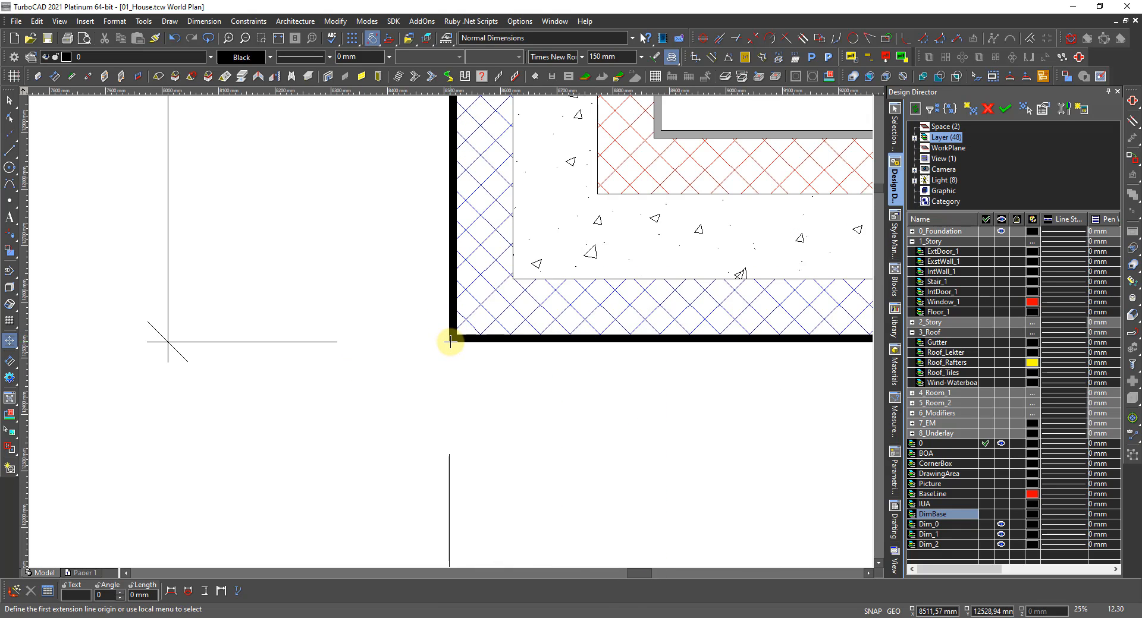
left_click(450, 342)
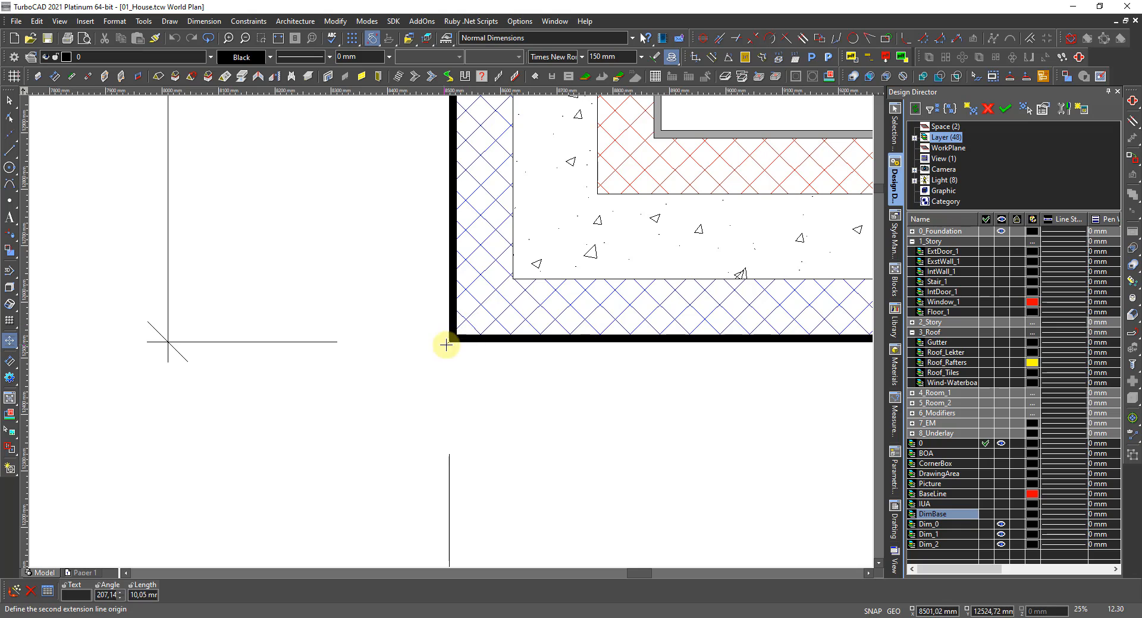
scroll(447, 331, "down", 6)
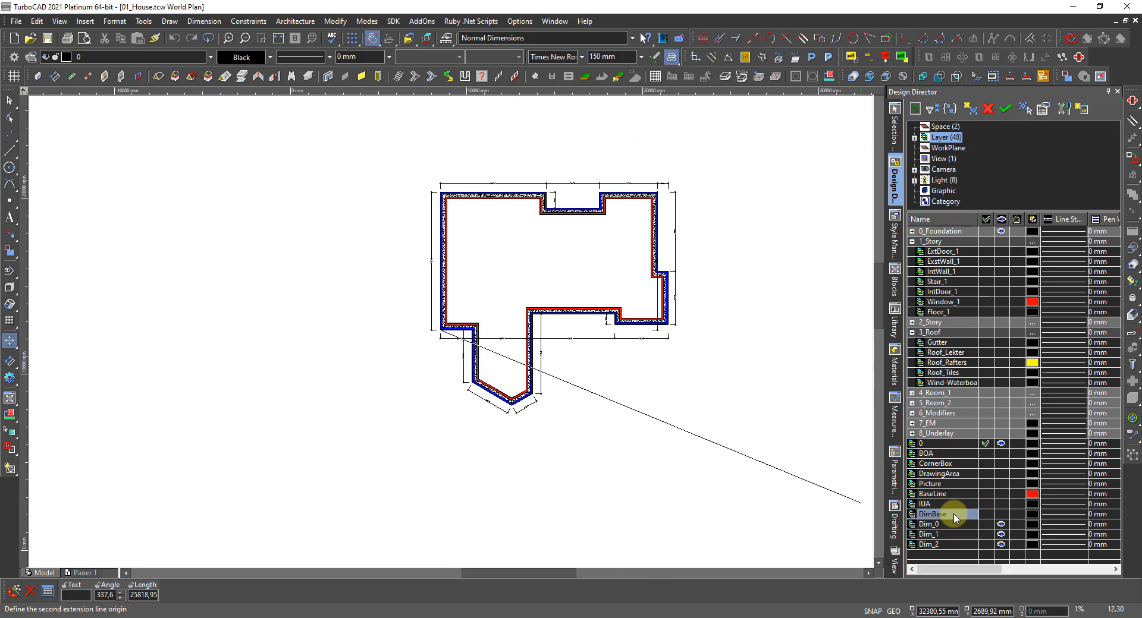
left_click(983, 526)
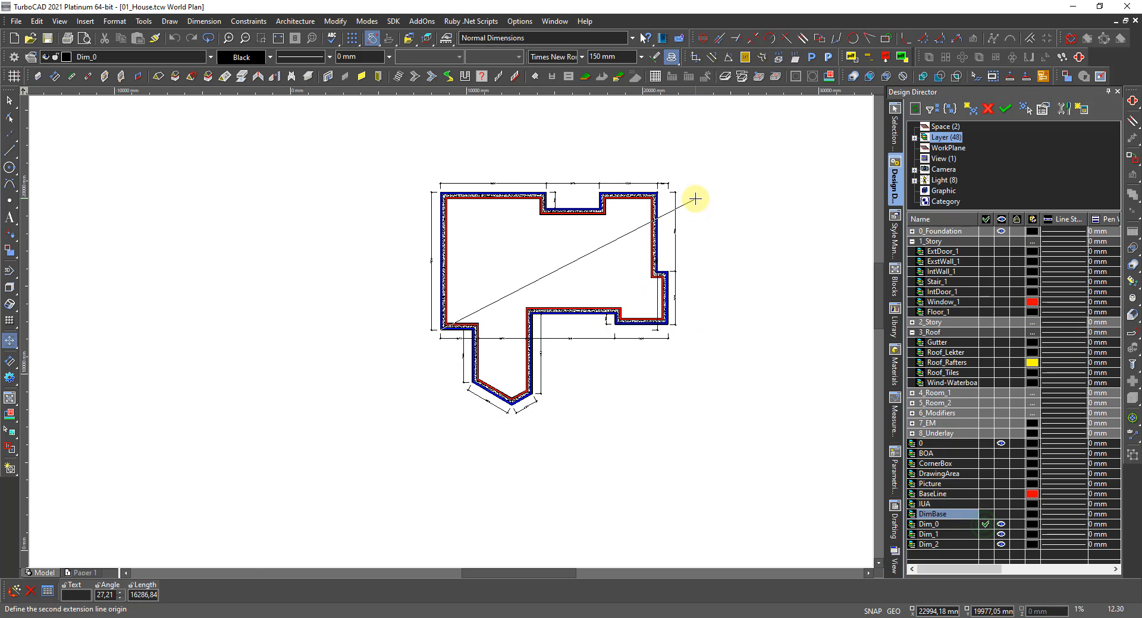
scroll(678, 196, "up", 4)
scroll(629, 305, "up", 3)
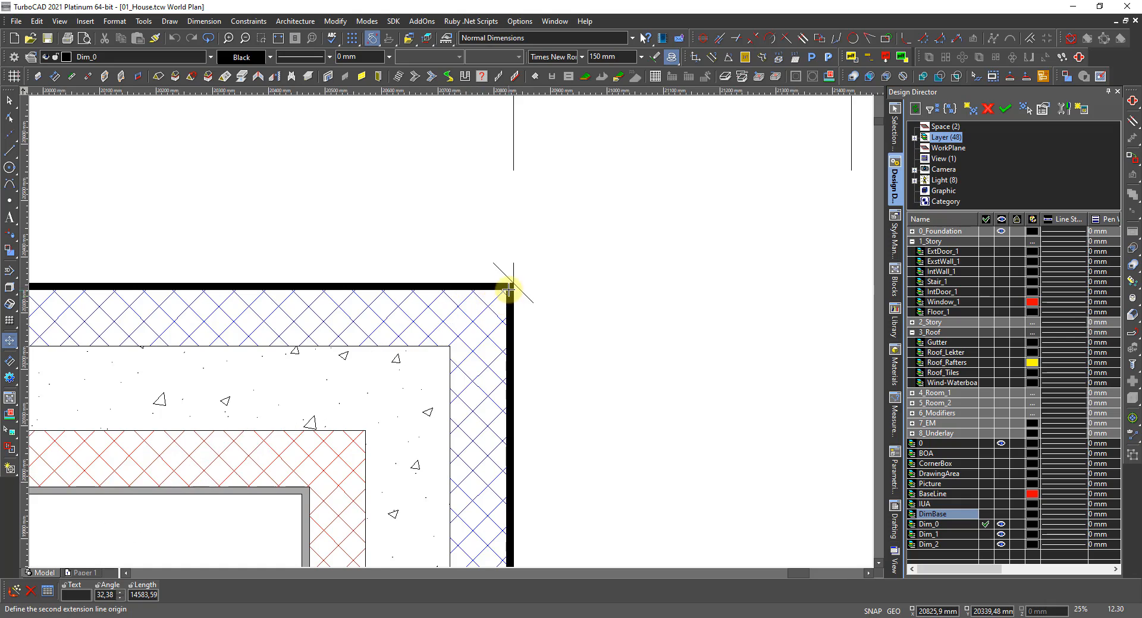
scroll(510, 289, "up", 4)
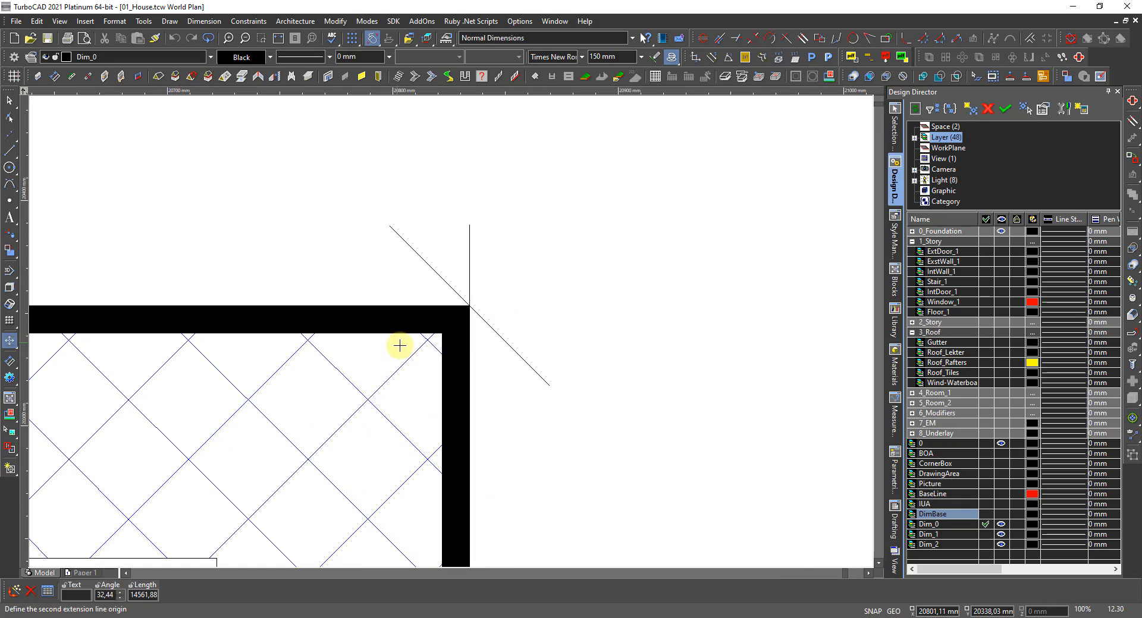
left_click(470, 308)
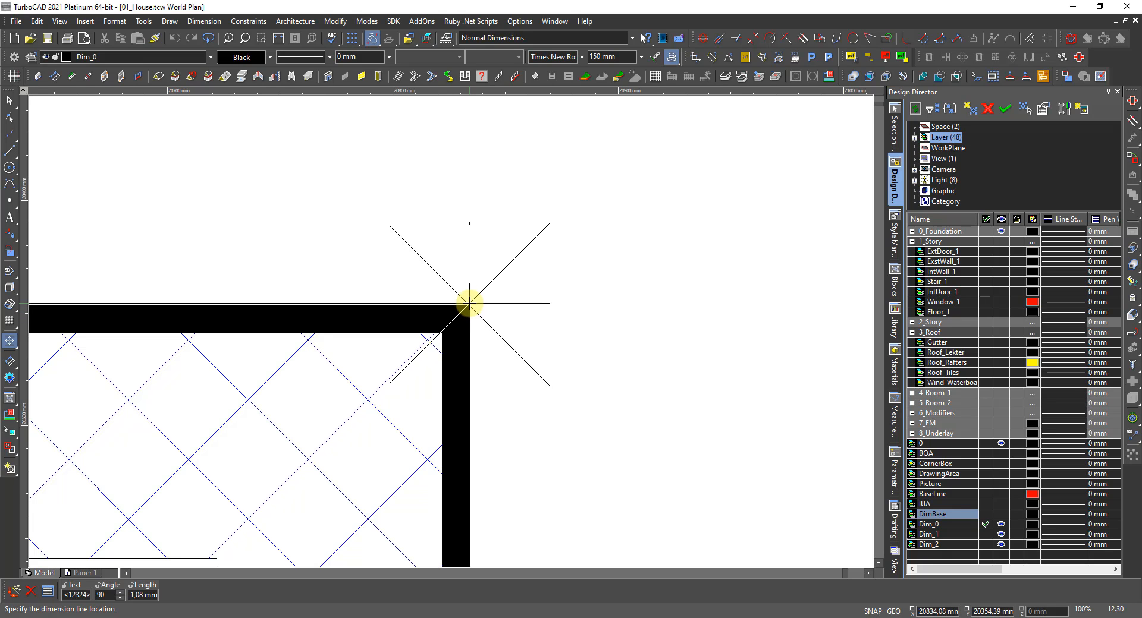
left_click(470, 305)
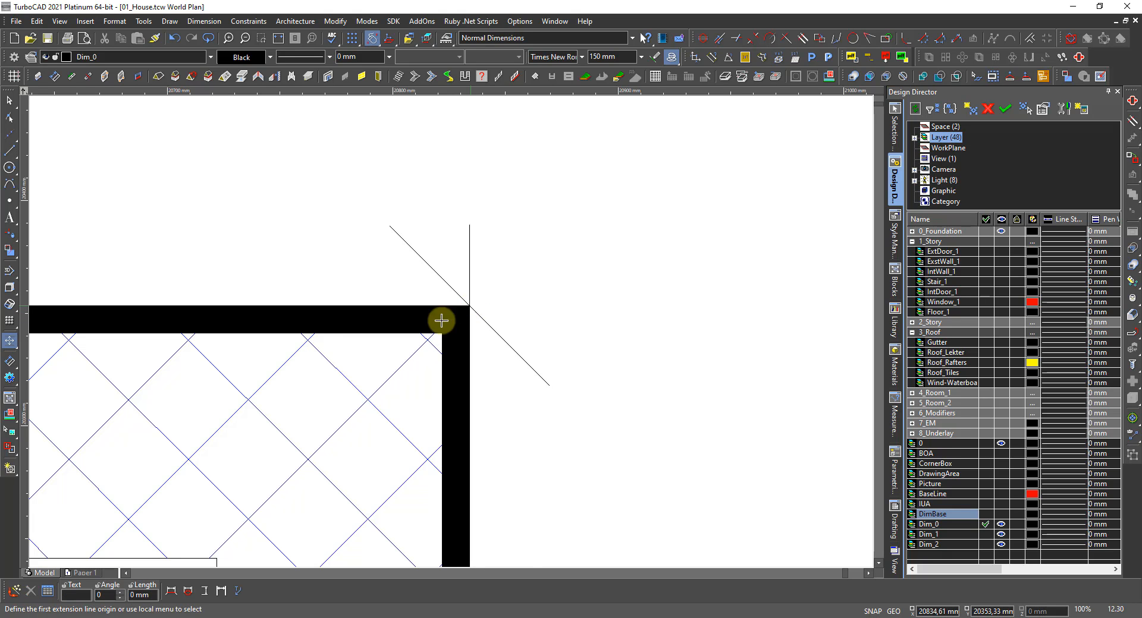
Delete the misplaced vertical dimensions that overlap the house's upper-right outer wall.
scroll(441, 318, "down", 10)
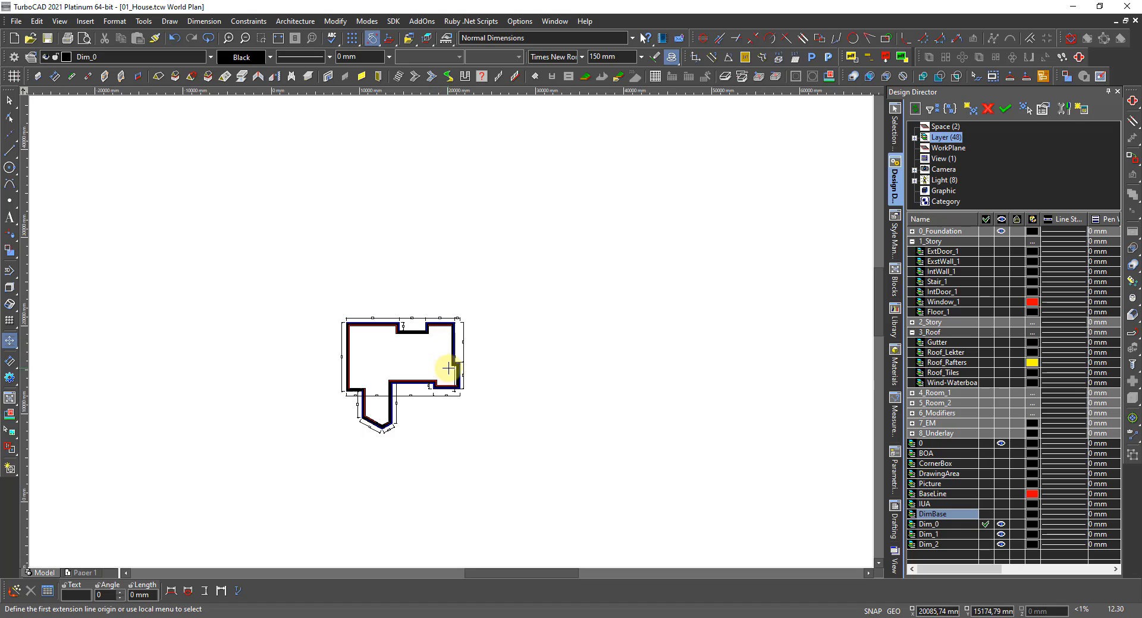
scroll(443, 345, "up", 10)
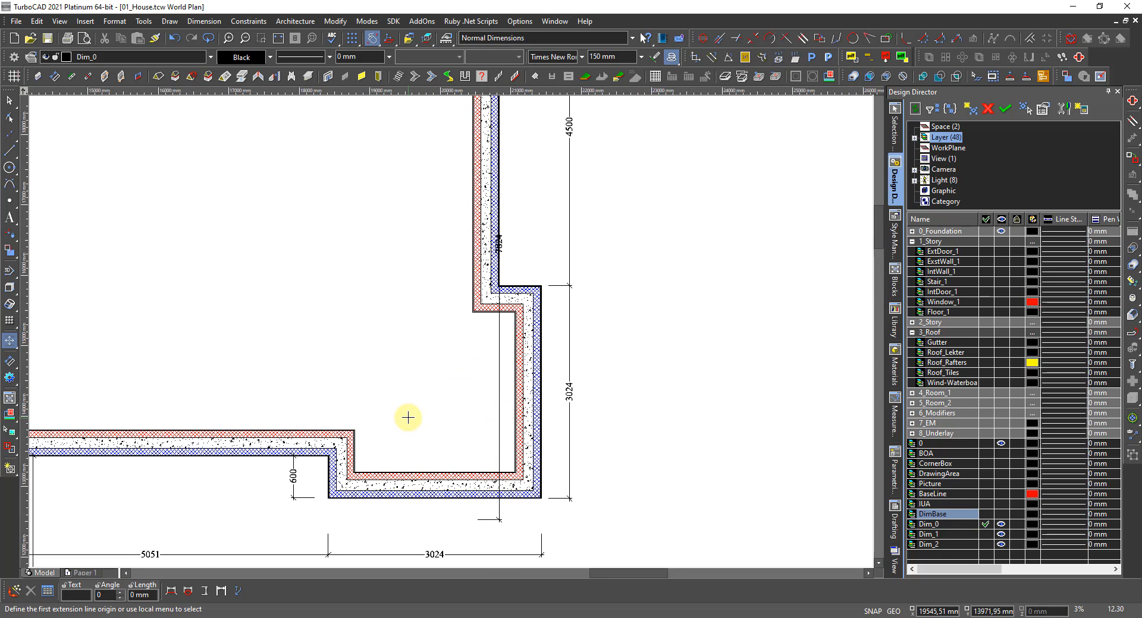
key("Escape")
left_click(501, 343)
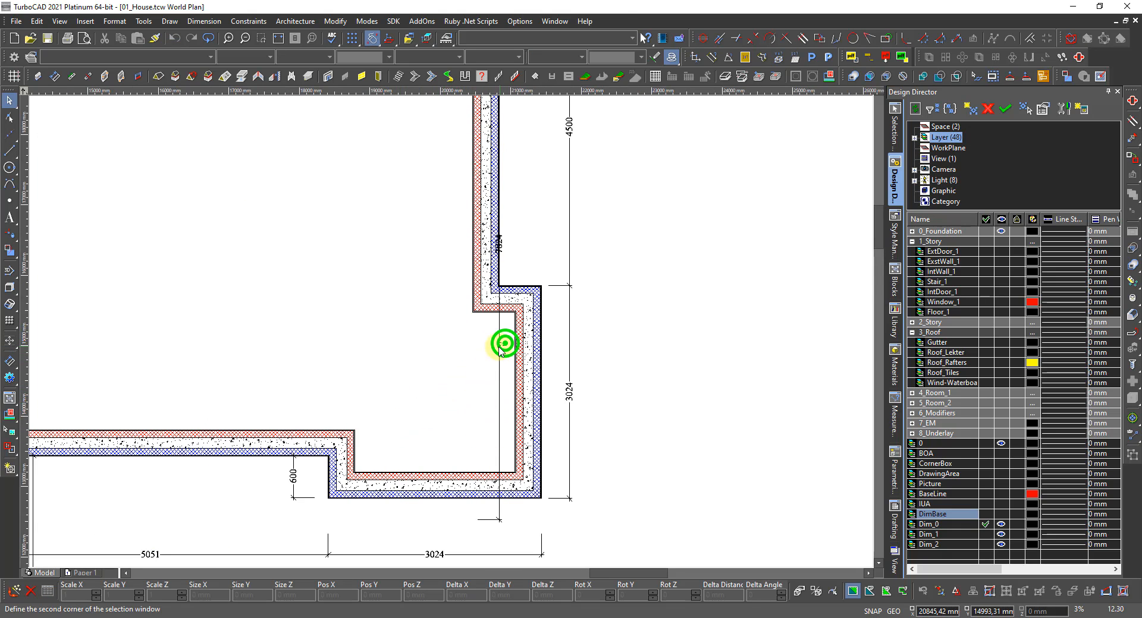
key("Delete")
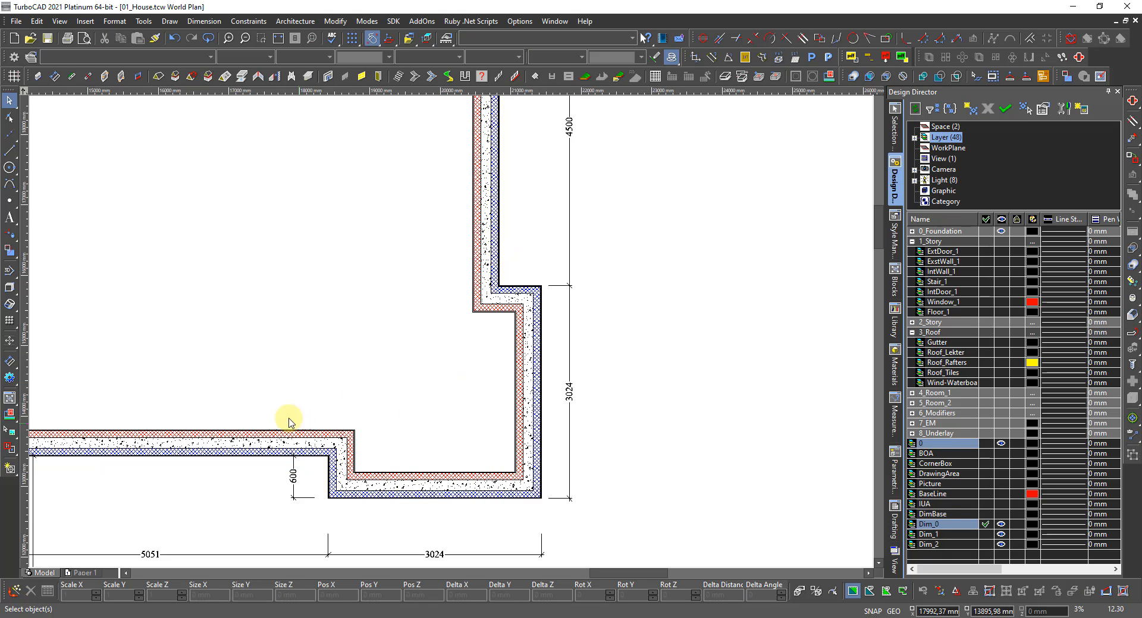
Try another orthogonal dimension on layer Dim_0 from the lower-left outer corner to the upper-right outer corner, then cancel its placement.
scroll(269, 404, "down", 5)
scroll(356, 345, "up", 5)
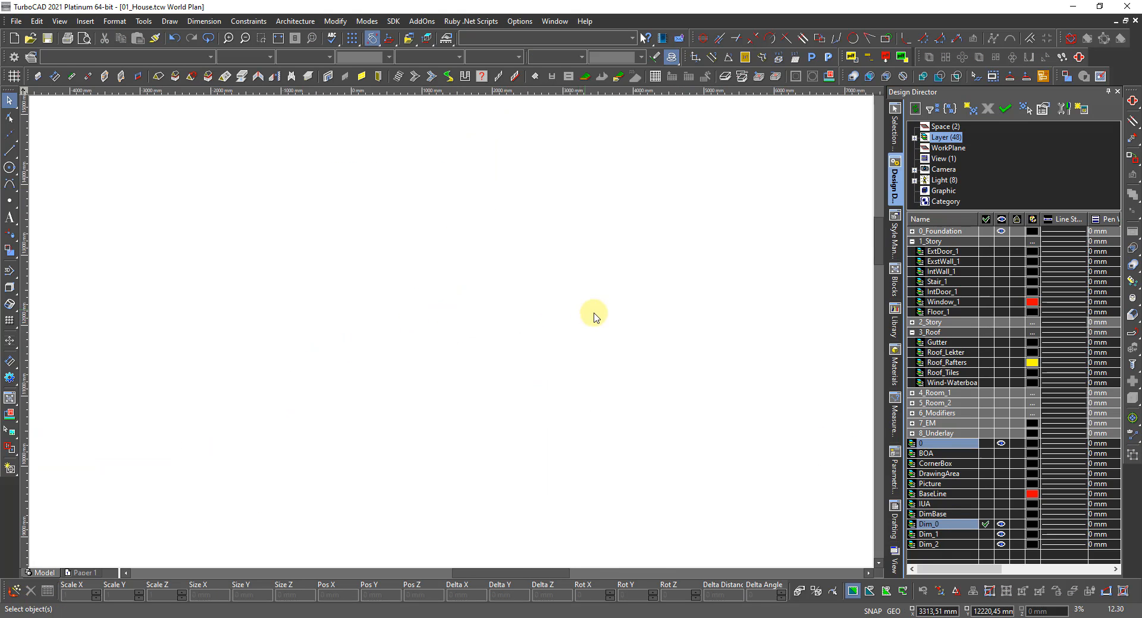
scroll(484, 345, "down", 3)
scroll(454, 326, "up", 4)
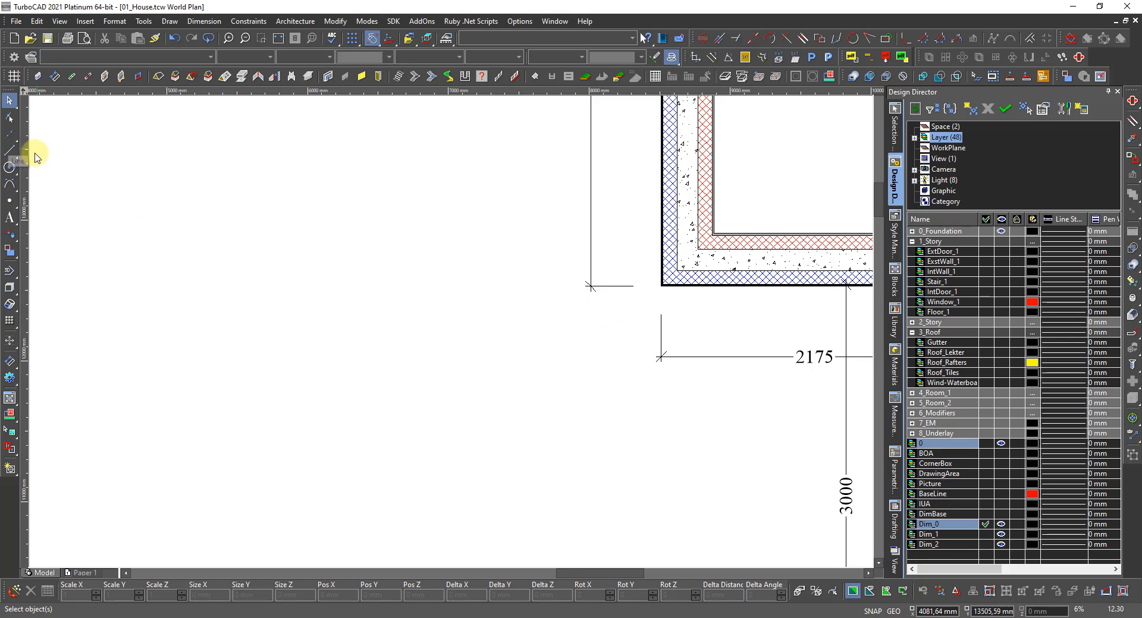
scroll(645, 285, "up", 2)
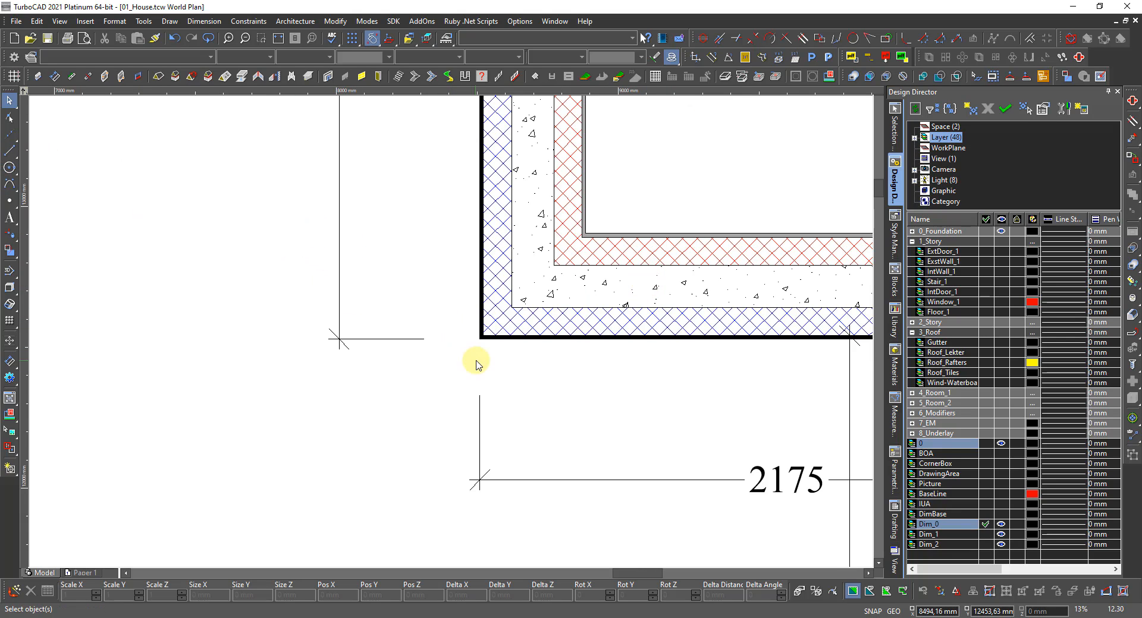
right_click(485, 367)
left_click(493, 274)
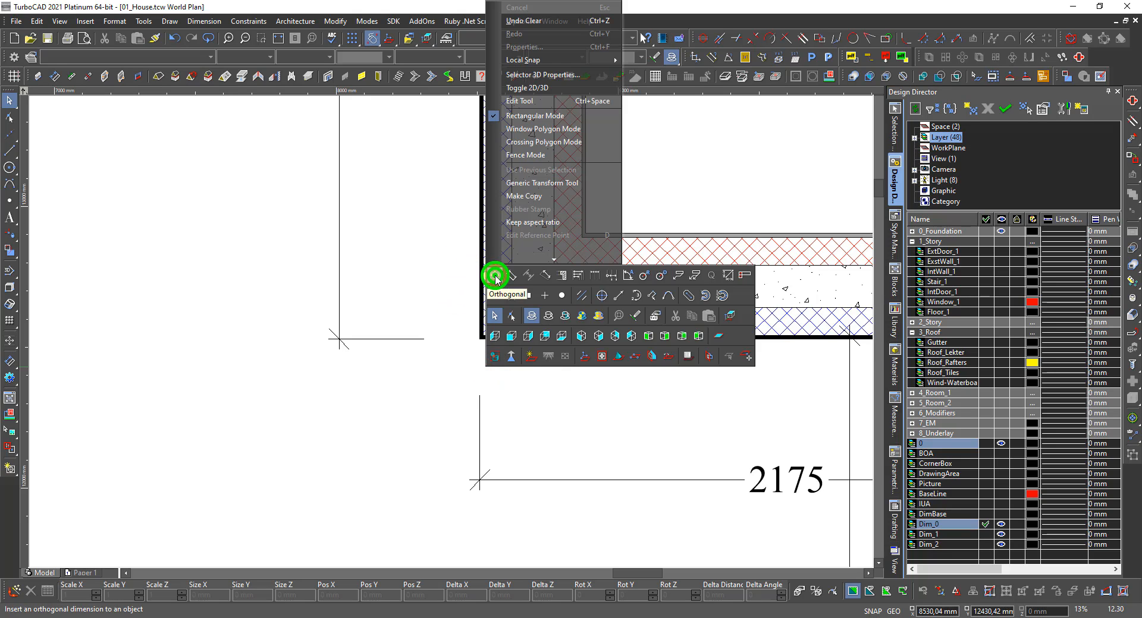
scroll(451, 331, "up", 2)
scroll(450, 331, "up", 4)
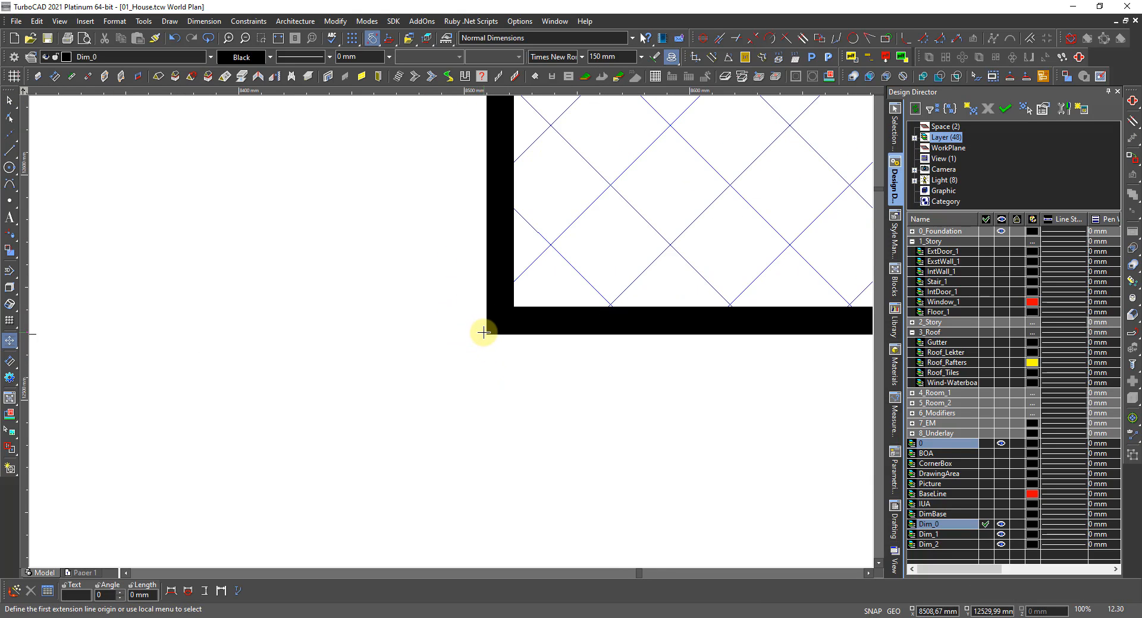
left_click(487, 334)
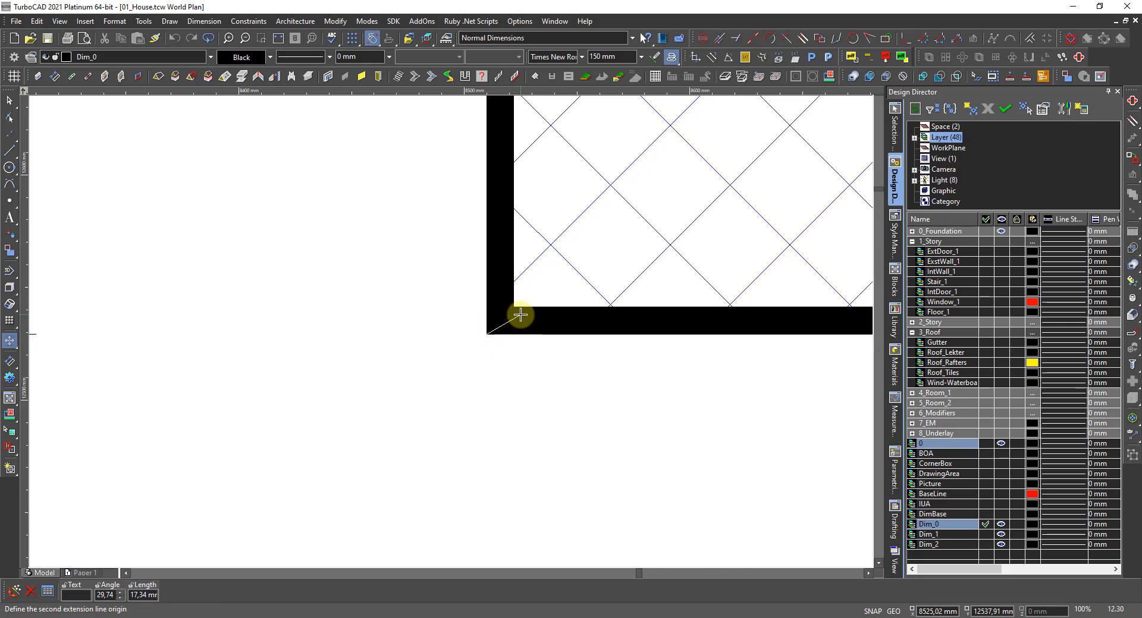
scroll(487, 333, "down", 5)
scroll(497, 295, "down", 3)
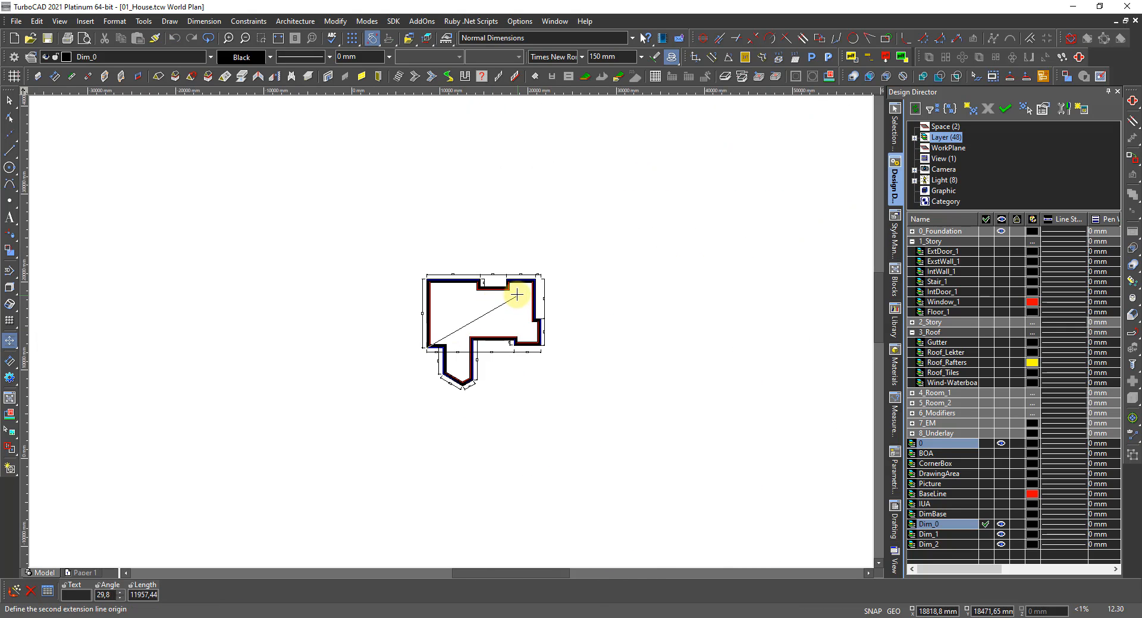
scroll(518, 300, "up", 4)
scroll(545, 262, "up", 8)
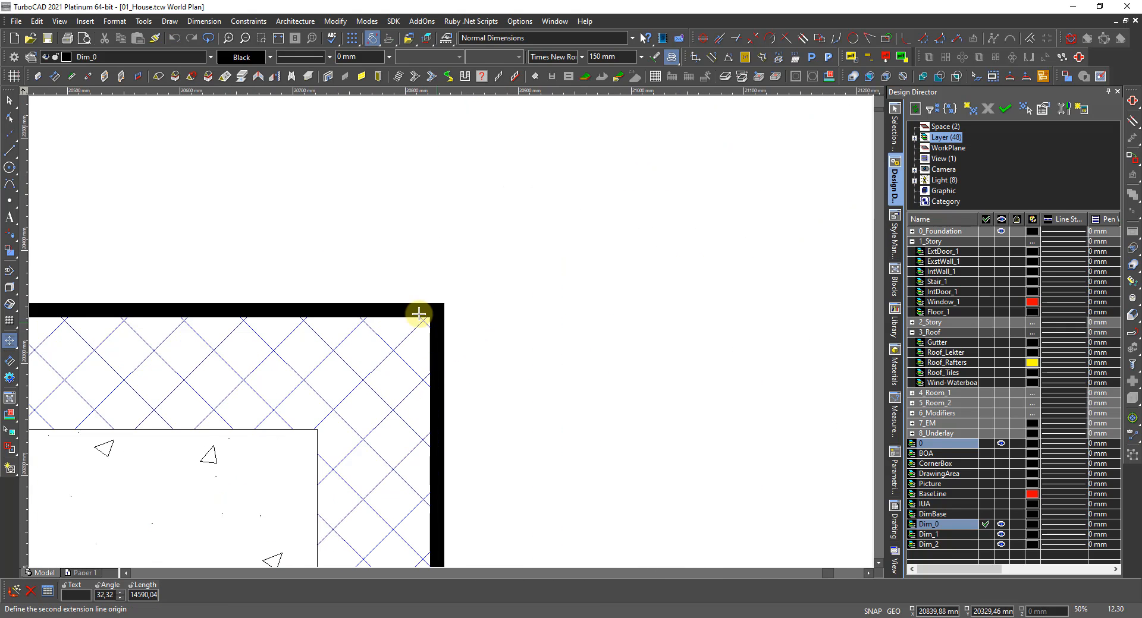
left_click(510, 312)
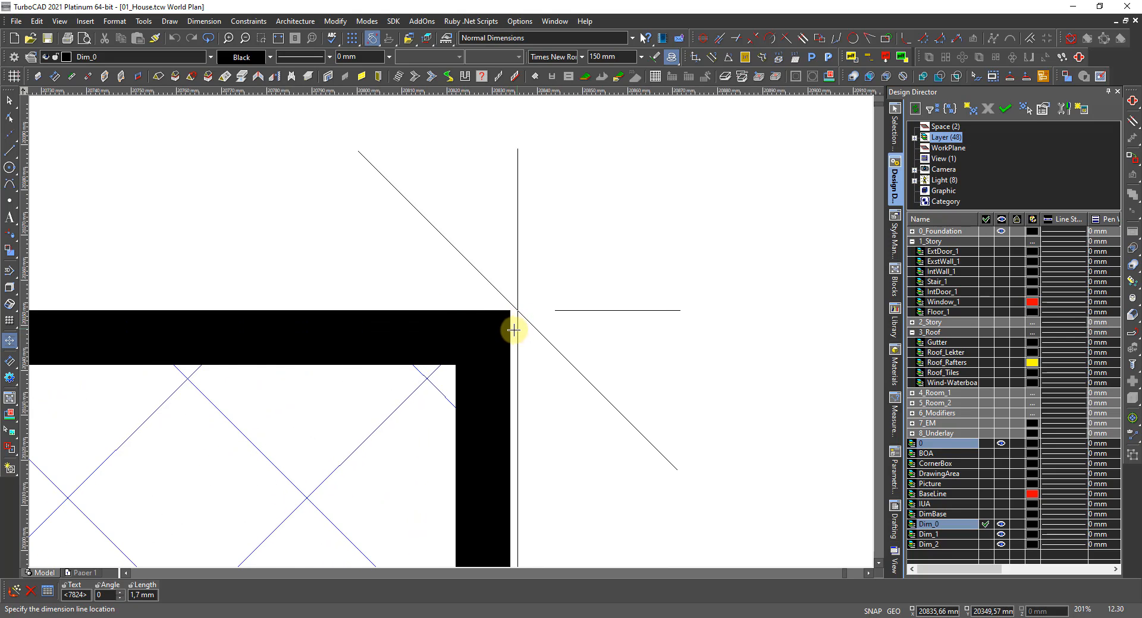
scroll(512, 331, "down", 3)
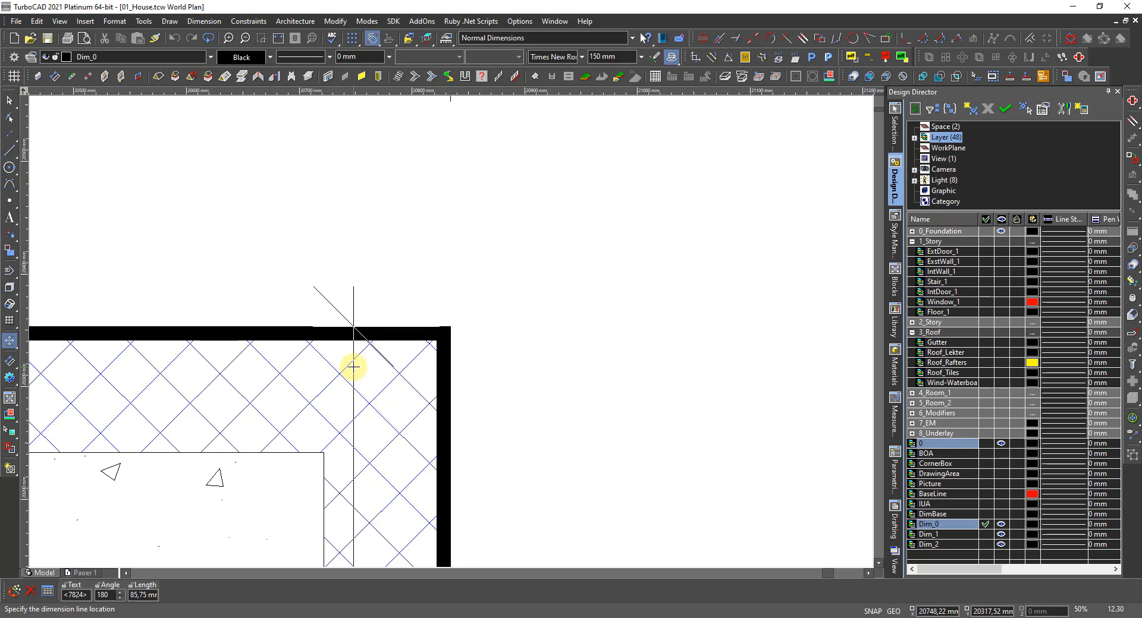
scroll(464, 327, "down", 3)
key("Escape")
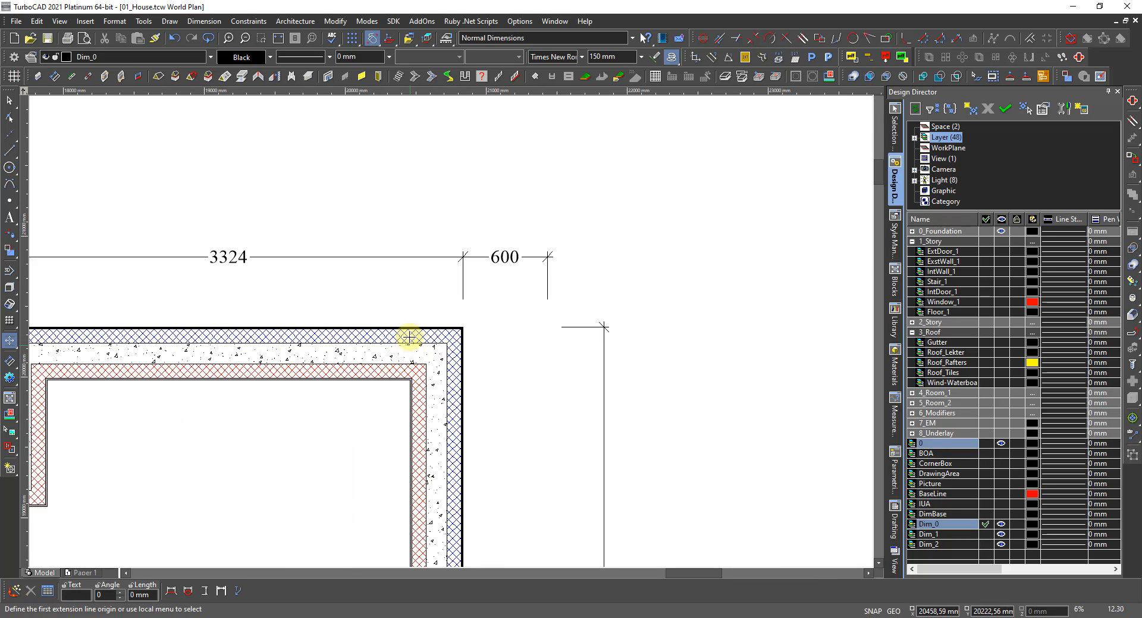
Add a parallel dimension from the house's lower-left outer corner to its upper-right outer corner, with the dimension line running directly through both corners.
right_click(410, 301)
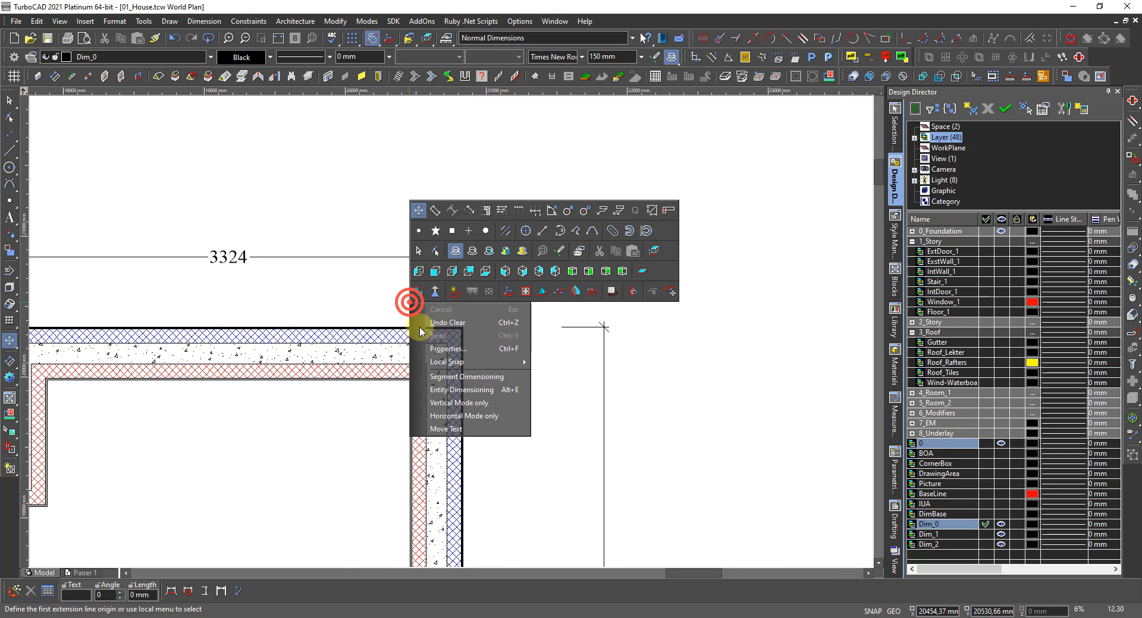
left_click(436, 211)
scroll(451, 331, "down", 4)
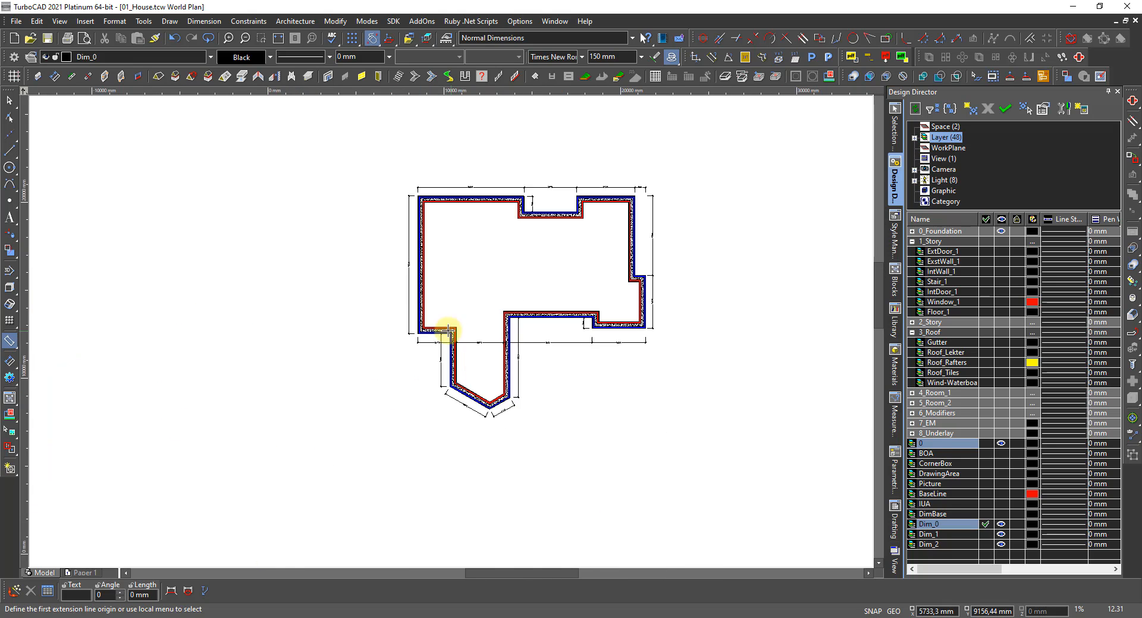
scroll(450, 331, "up", 7)
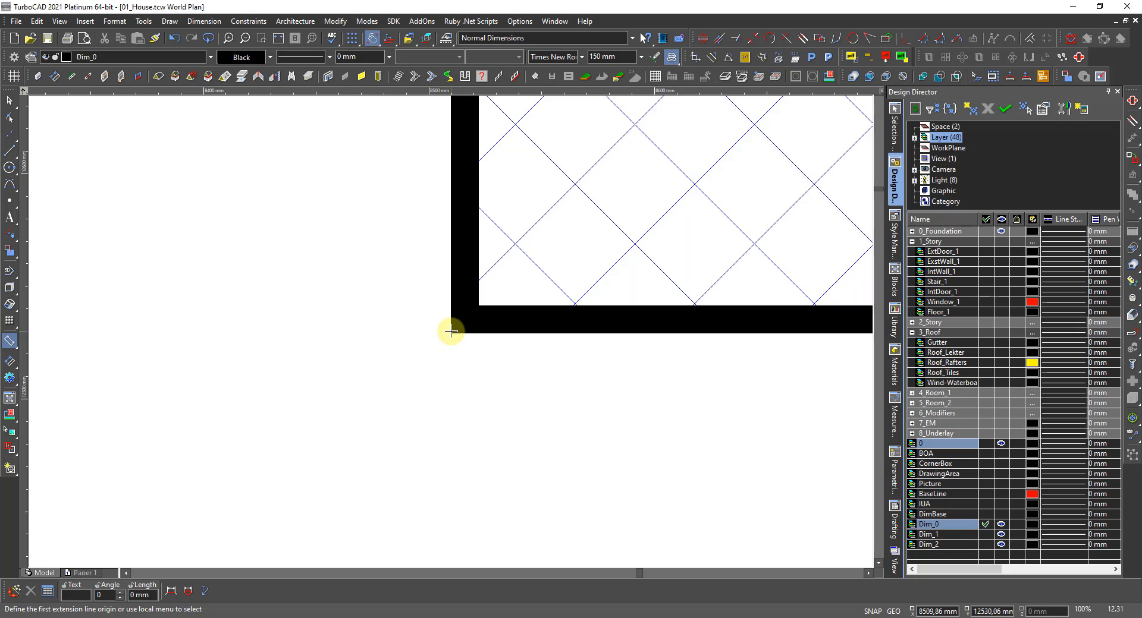
left_click(450, 331)
scroll(452, 319, "down", 7)
scroll(466, 318, "up", 3)
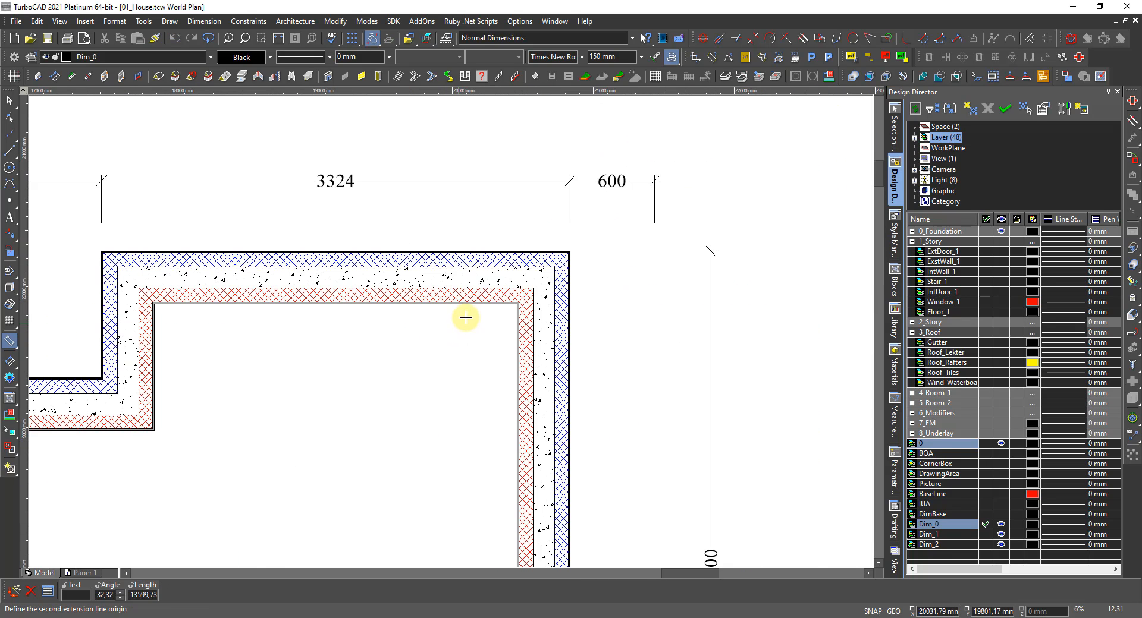
scroll(543, 272, "up", 6)
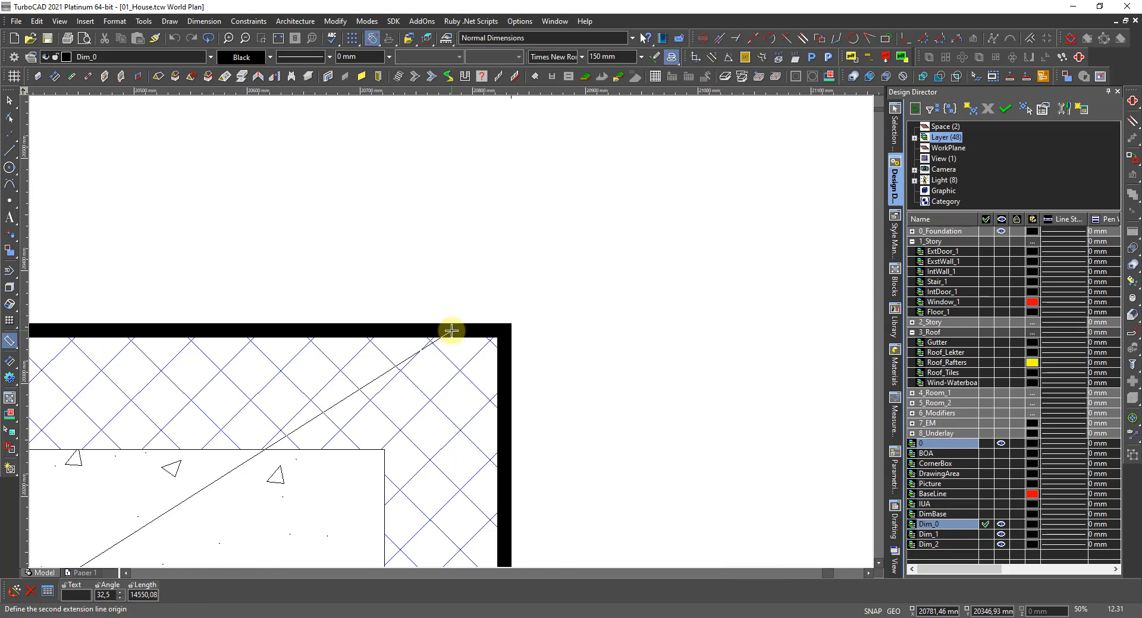
left_click(511, 324)
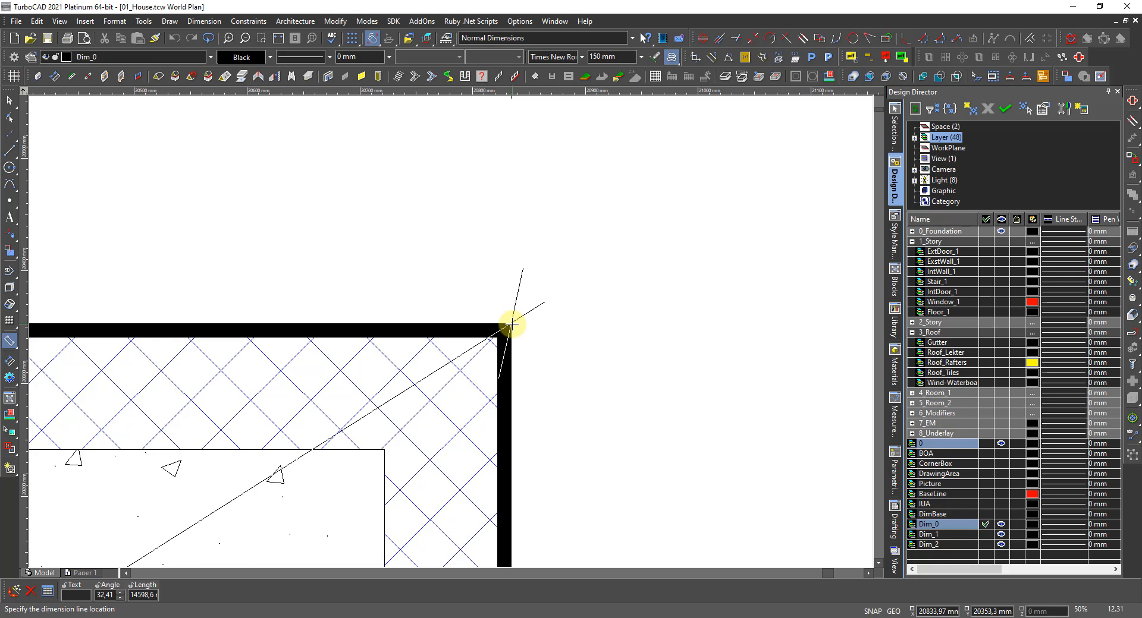
left_click(511, 324)
scroll(452, 331, "down", 6)
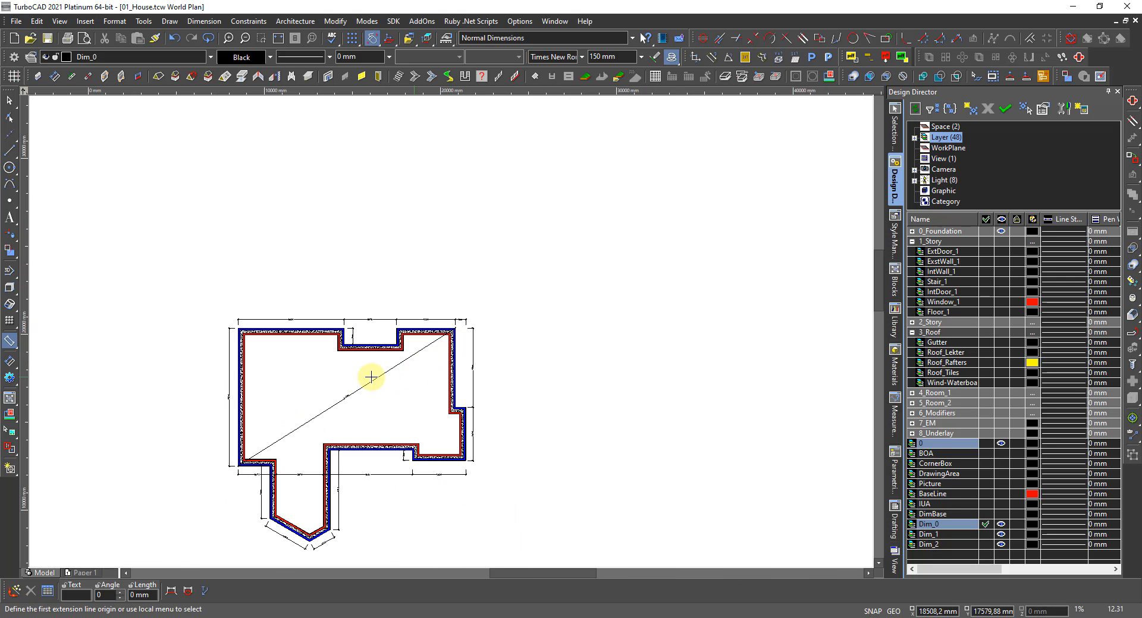
scroll(351, 385, "up", 3)
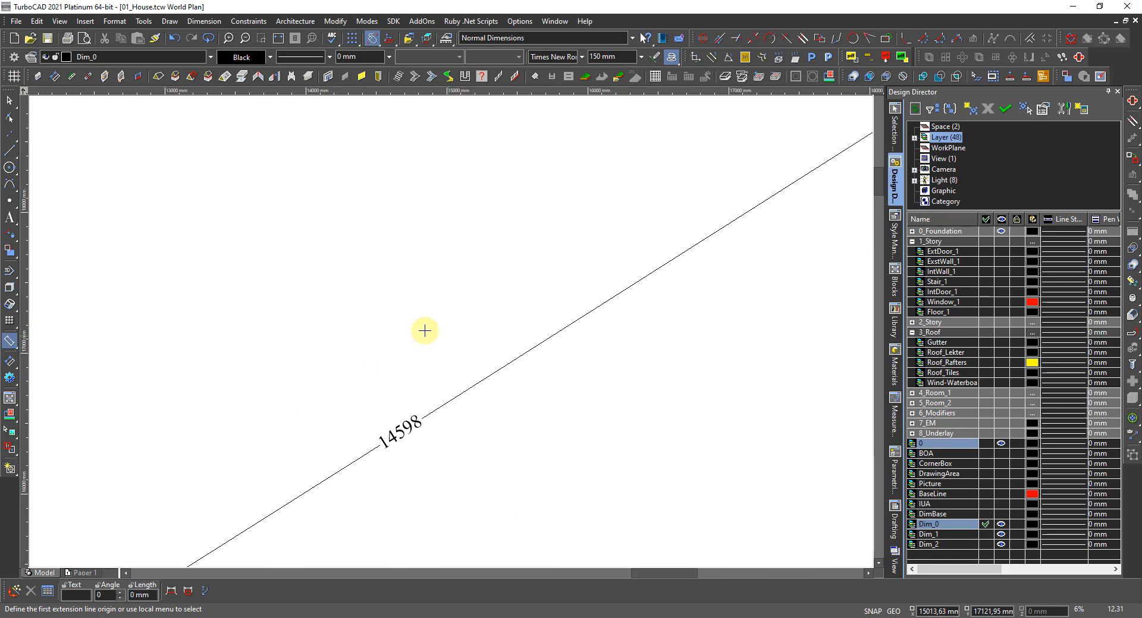
Set the diagonal dimension's text height to 300 mm.
key("Escape")
left_click(416, 431)
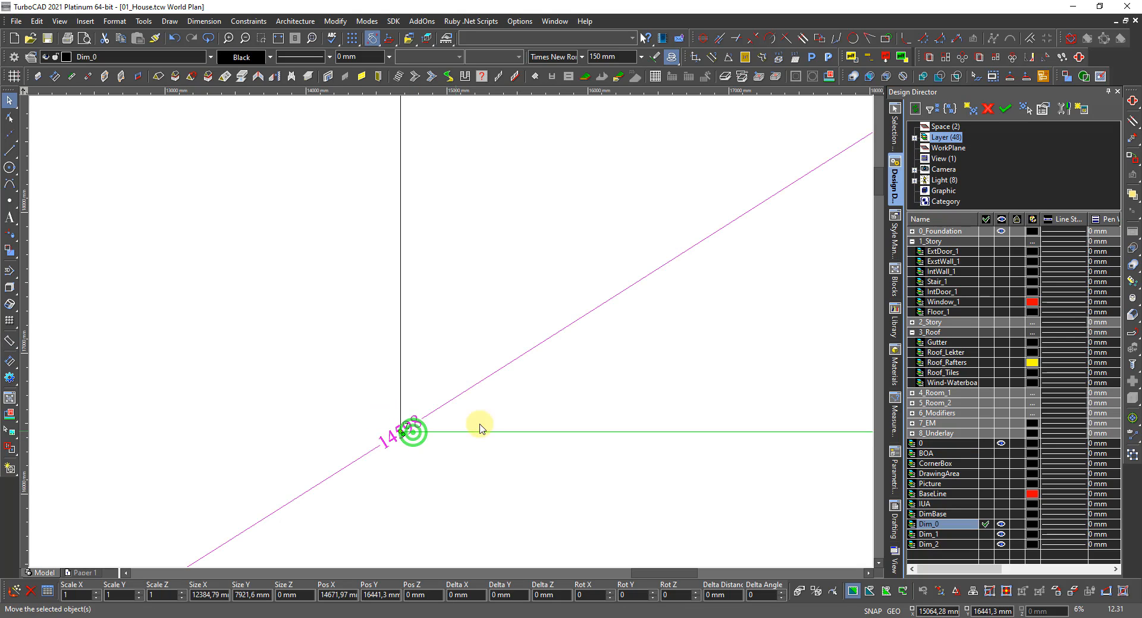
left_click(894, 126)
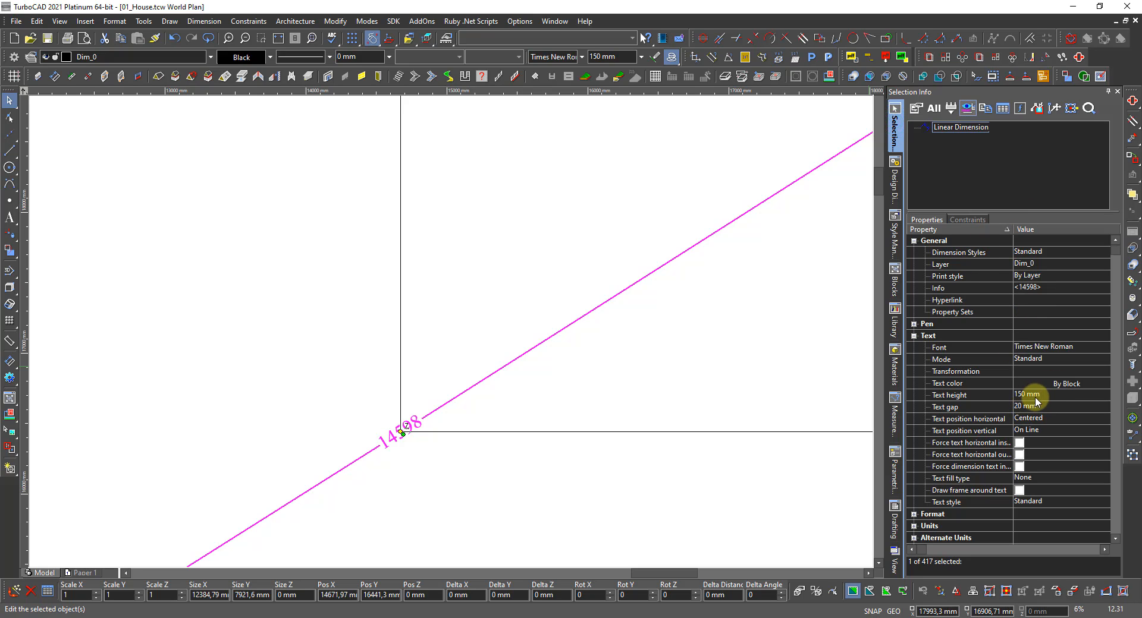
left_click(1050, 395)
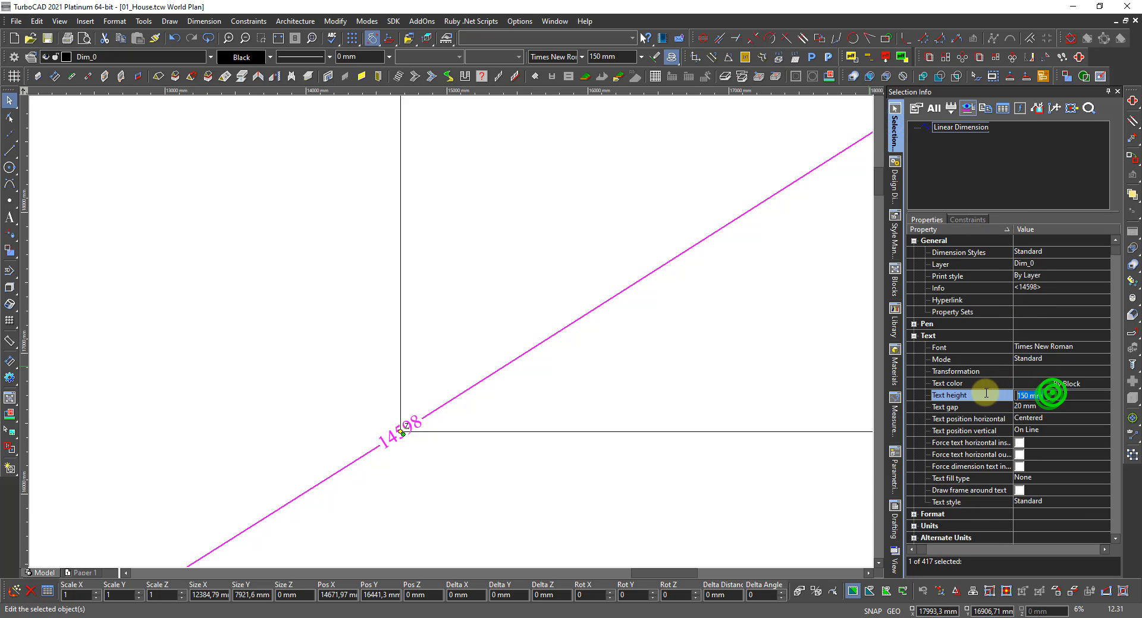
type("300")
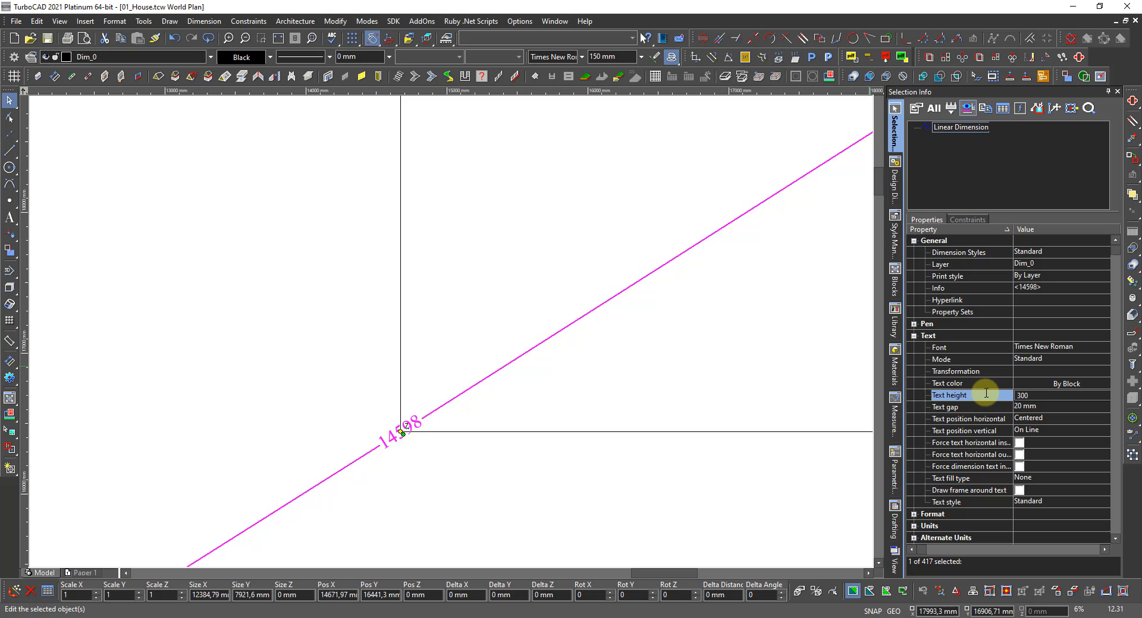
left_click(985, 393)
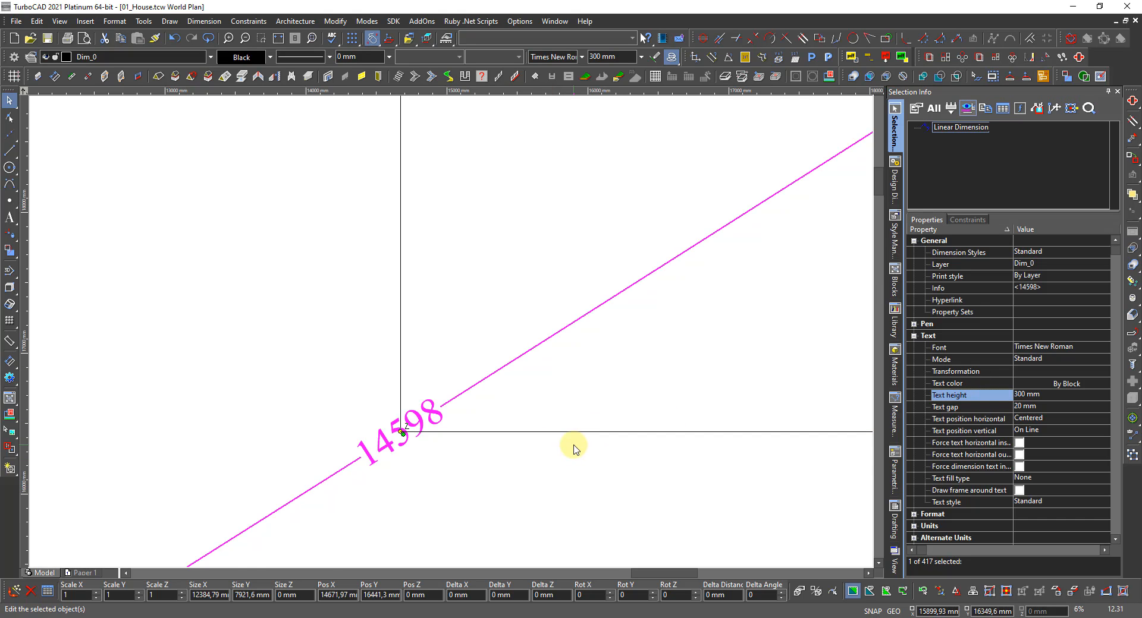
scroll(451, 356, "down", 3)
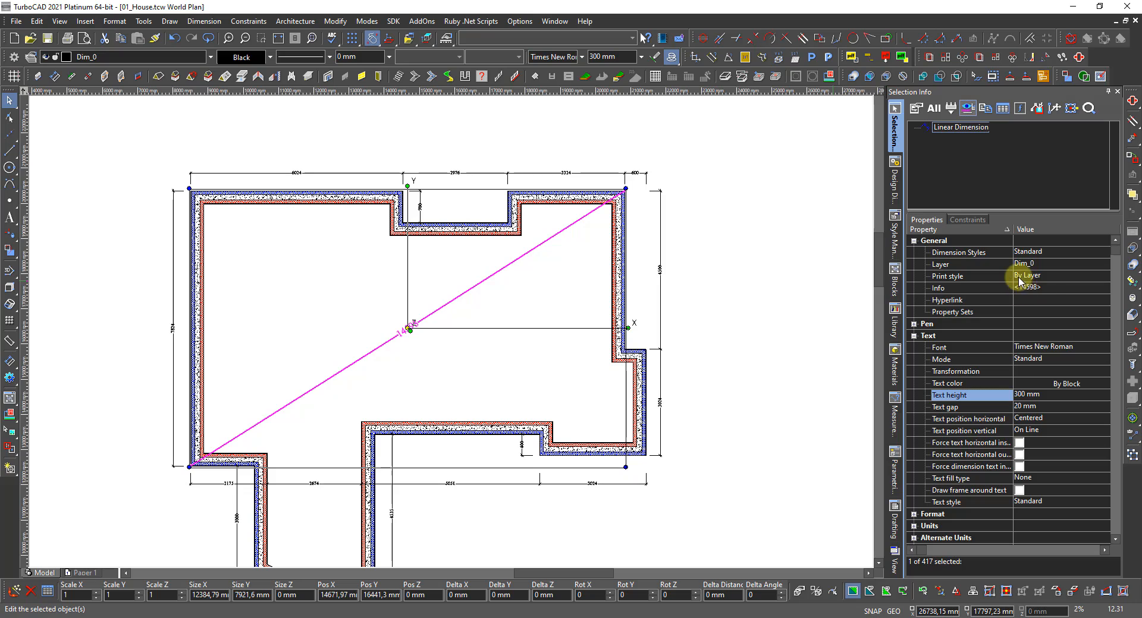
Add the word "Diagonal" after the measured value in the diagonal dimension's text.
left_click(1053, 288)
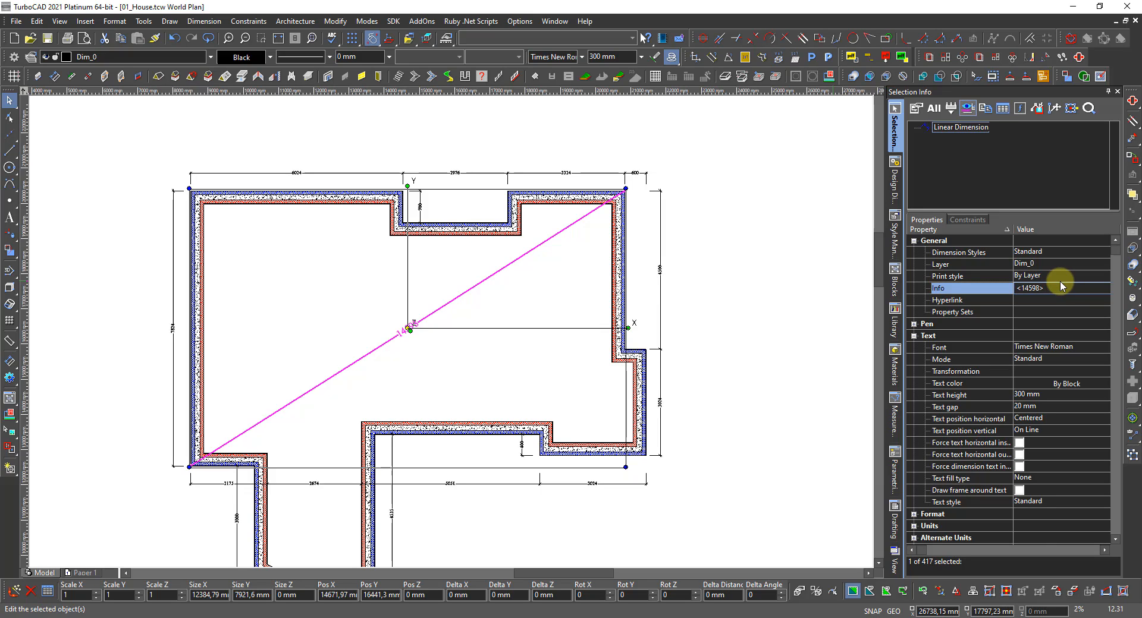
type("Diagonal")
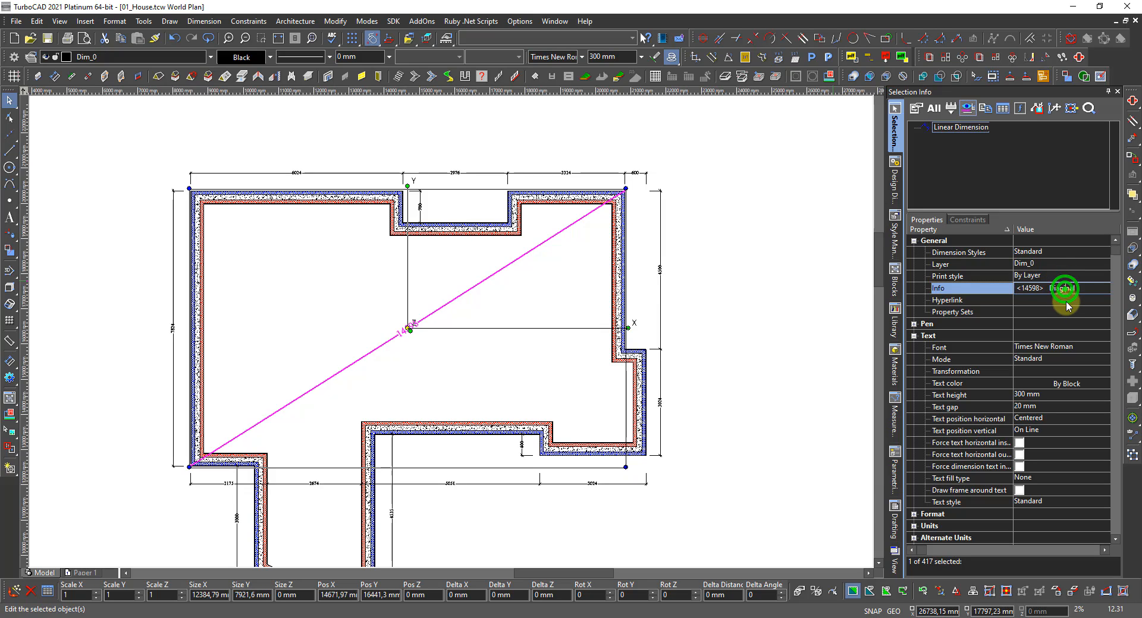
type("o")
key("Return")
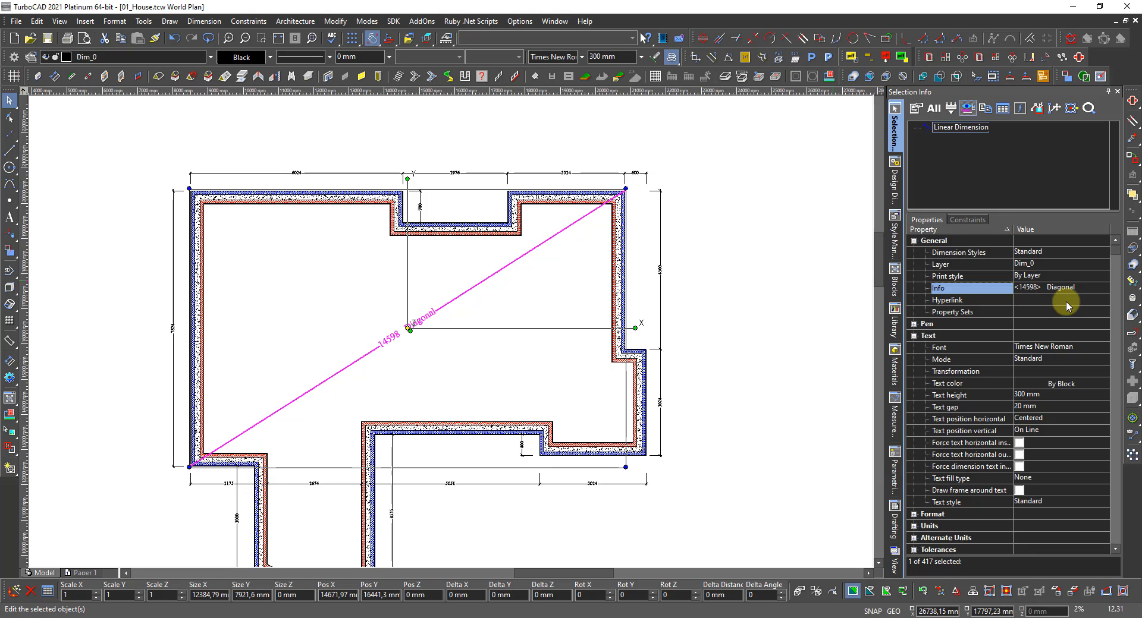
left_click(498, 374)
scroll(485, 362, "up", 3)
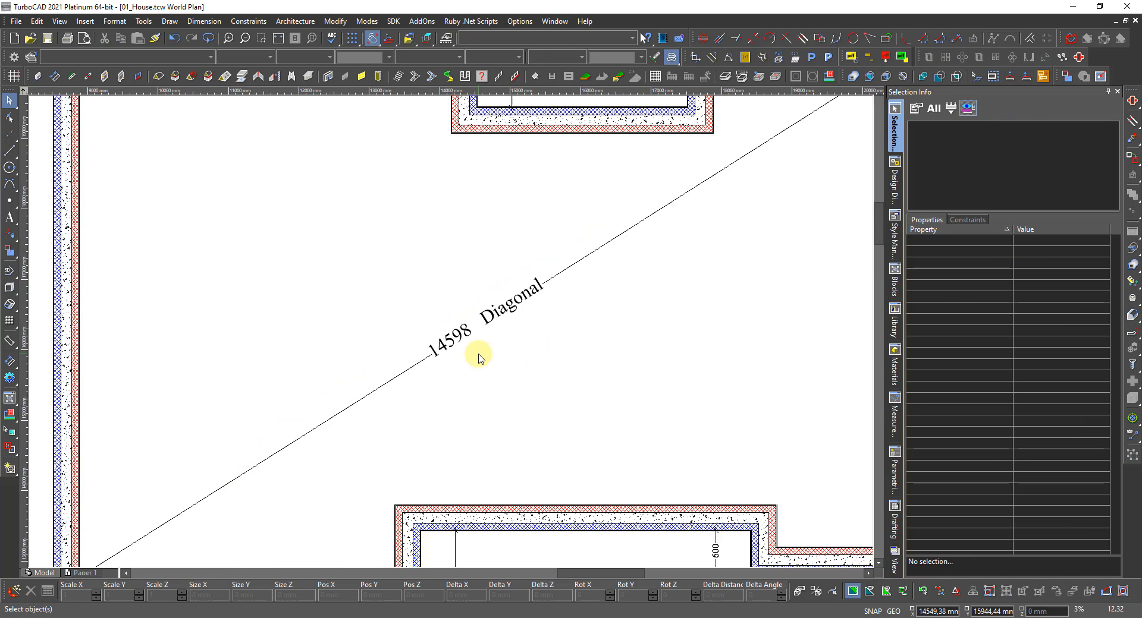
scroll(478, 353, "down", 3)
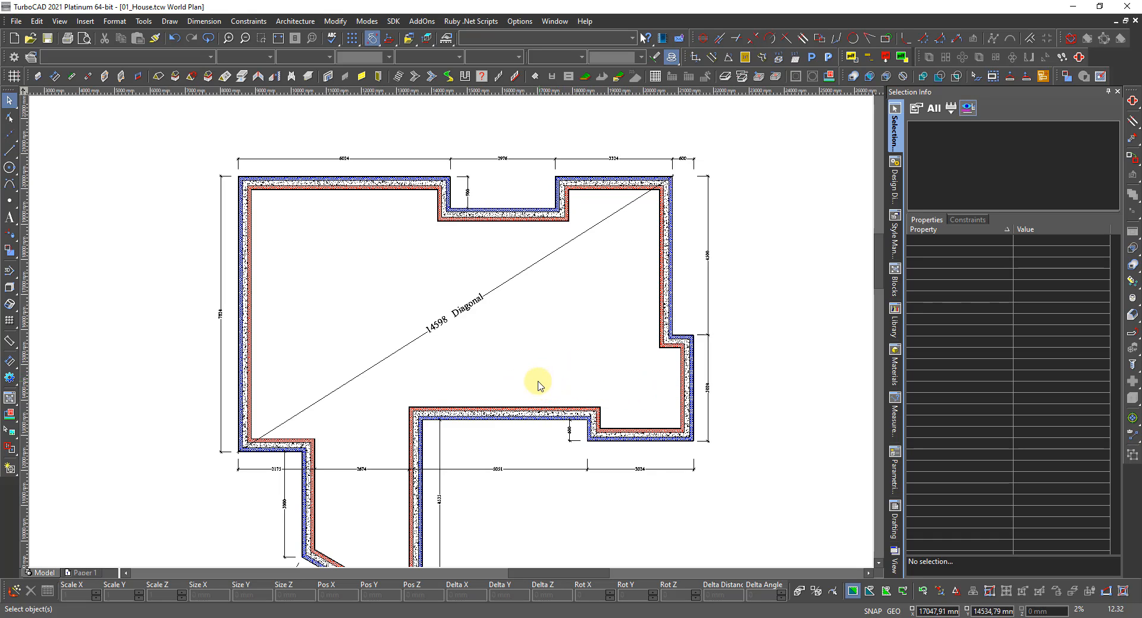
Try to split the diagonal dimension's text into two lines by inserting "/P" before "Diagonal".
left_click(484, 347)
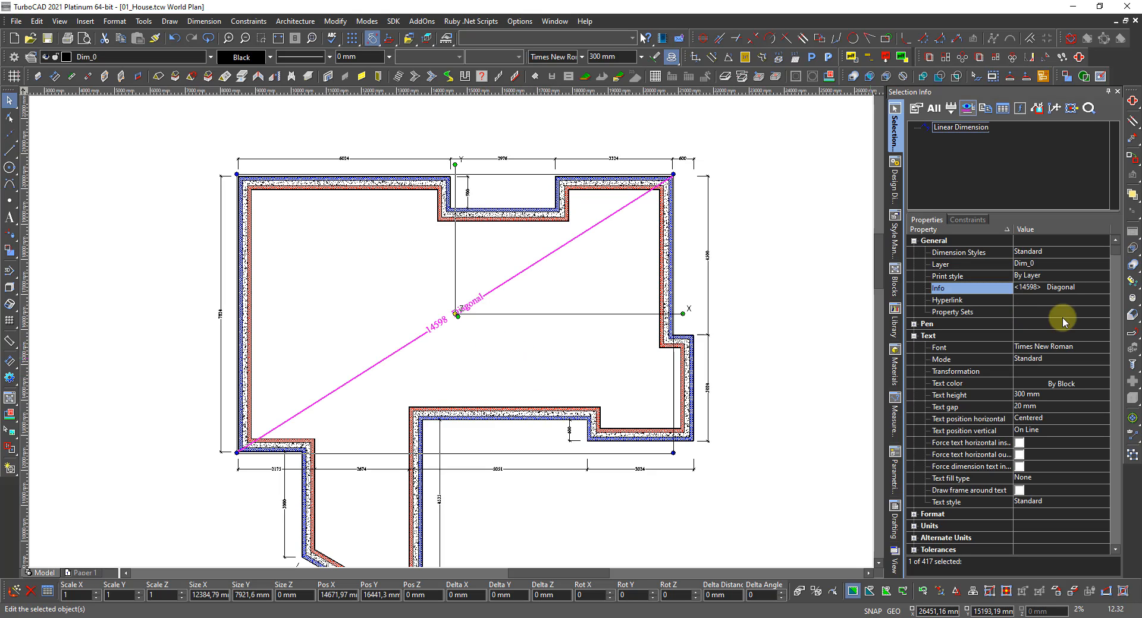
left_click(1046, 289)
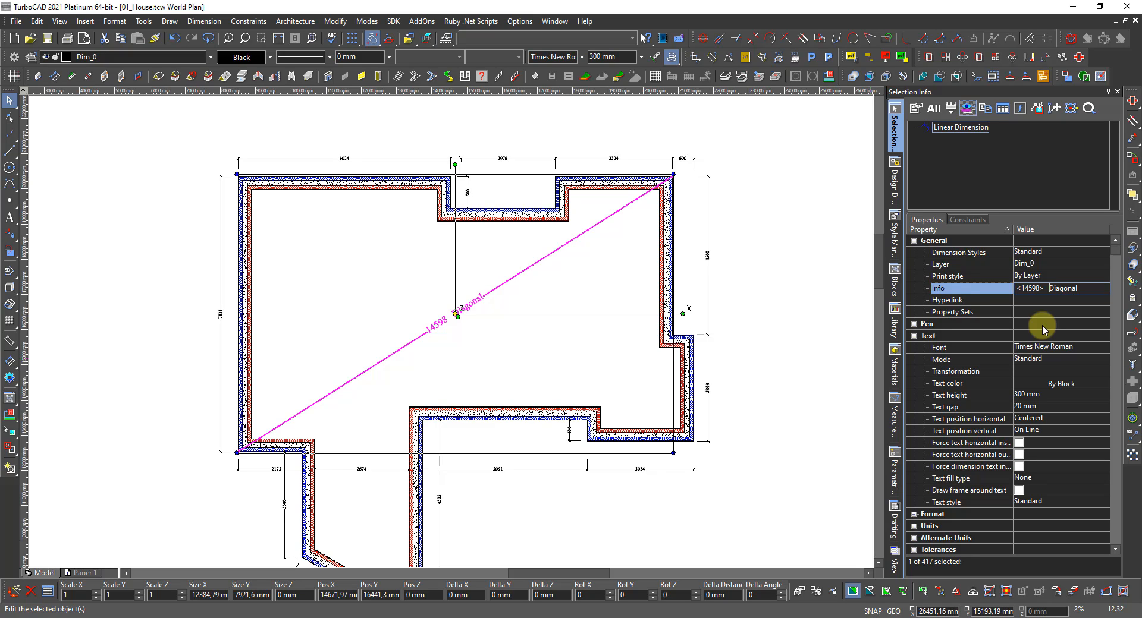
type("/P")
key("Return")
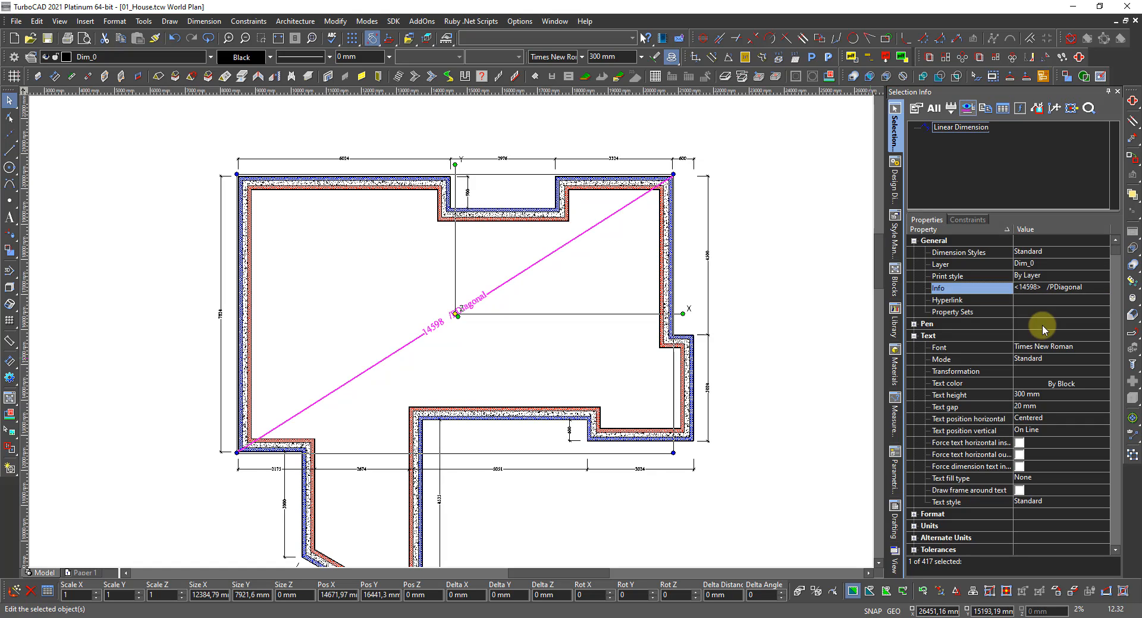
Try the line-break codes "P/" and "P\" before "Diagonal" in the diagonal dimension's text.
left_click(1053, 293)
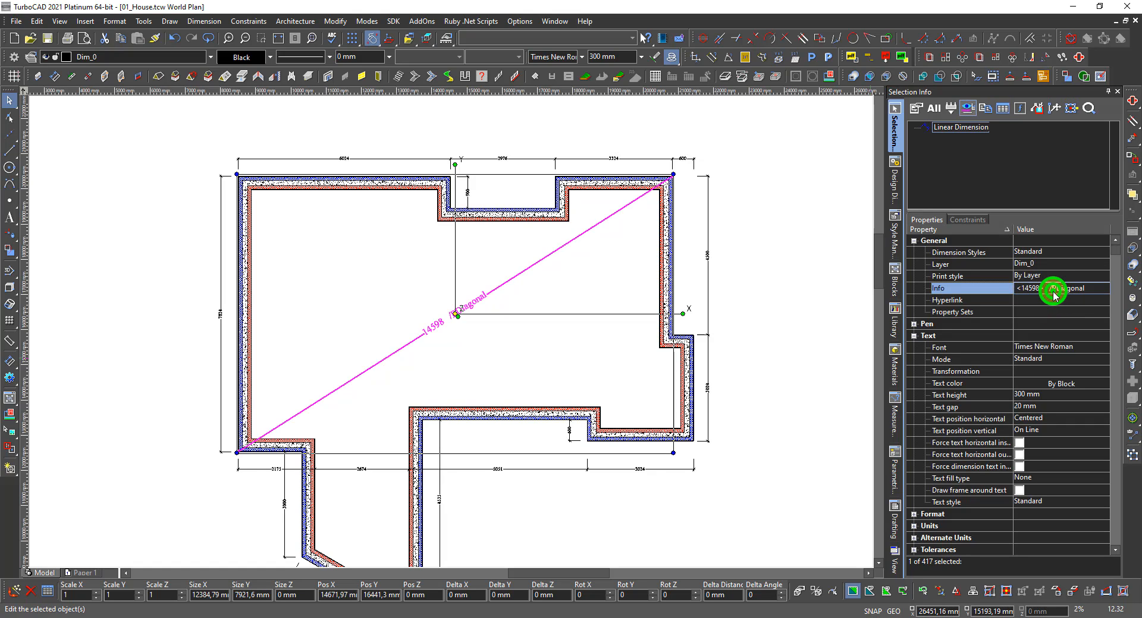
left_click(1057, 290)
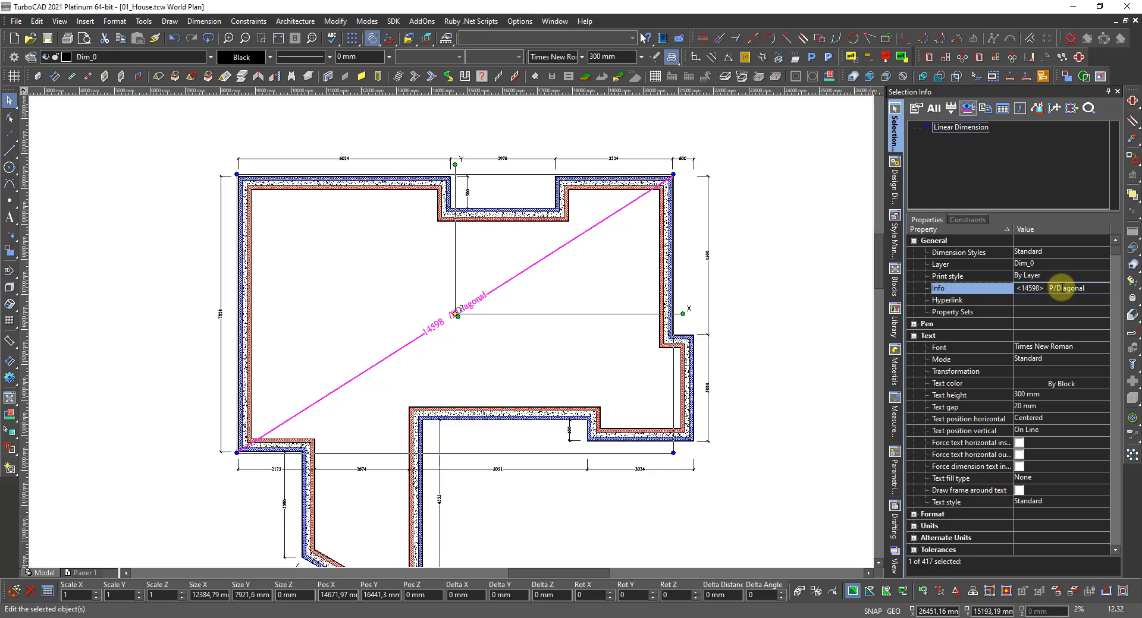
key("Return")
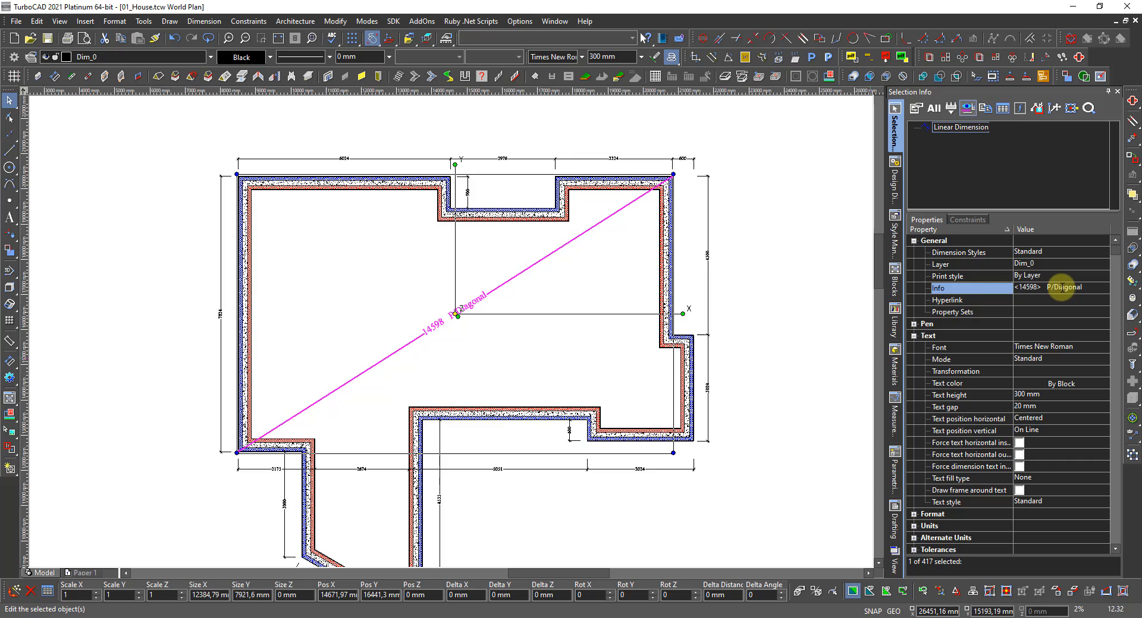
left_click(1050, 288)
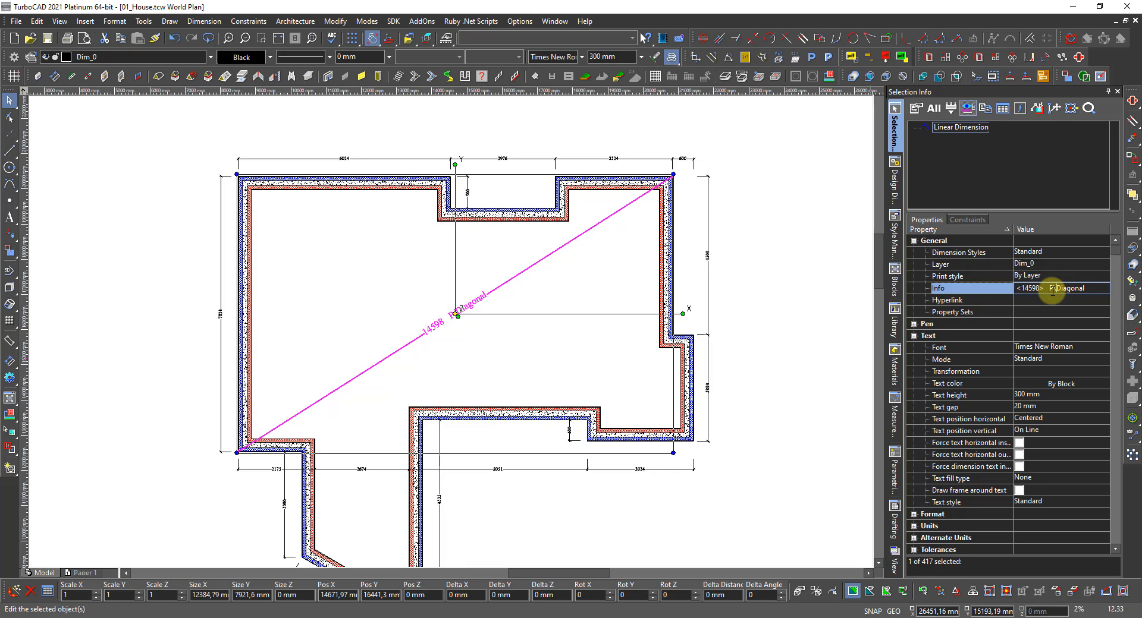
key("Return")
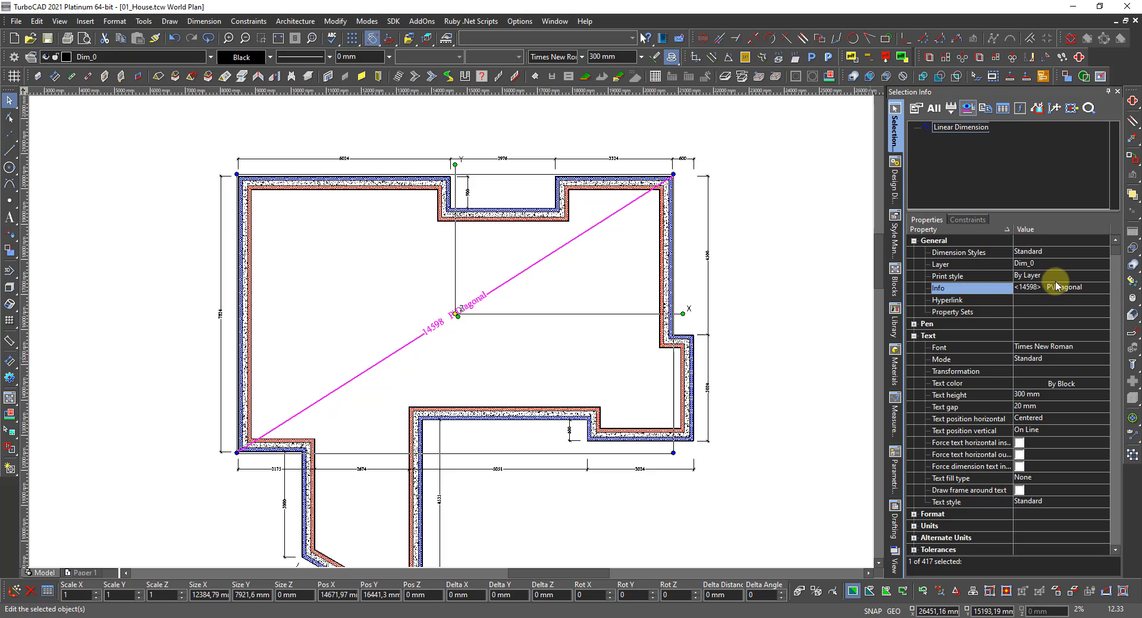
left_click(1053, 290)
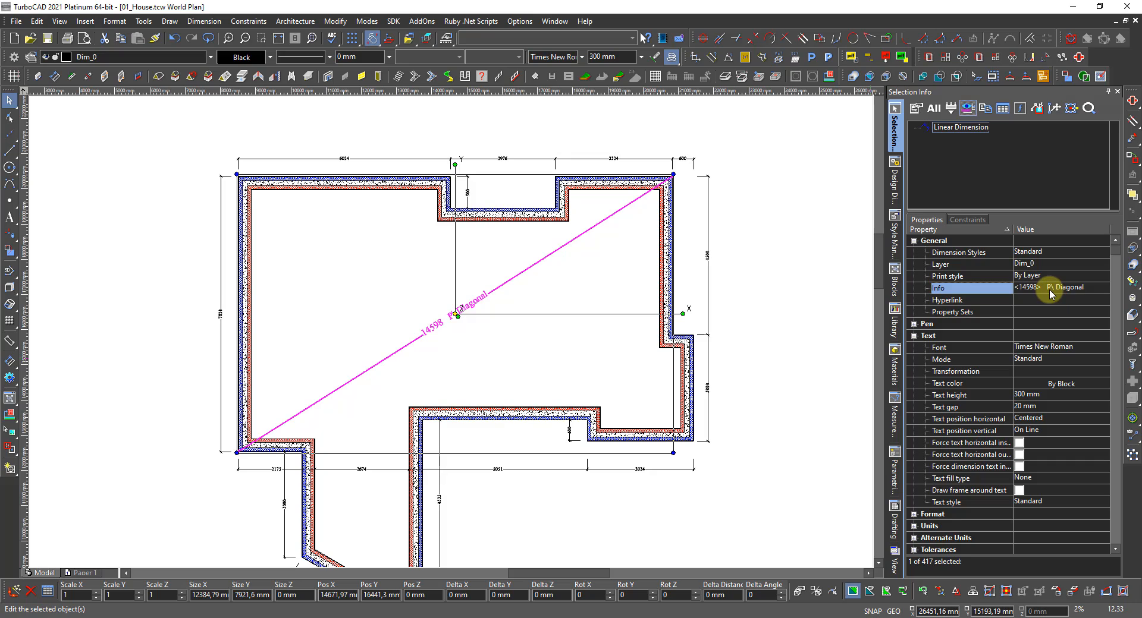
Put "Diagonal" on a second line of the dimension text by changing the code before it to "\P", and reselect the dimension.
left_click(1050, 291)
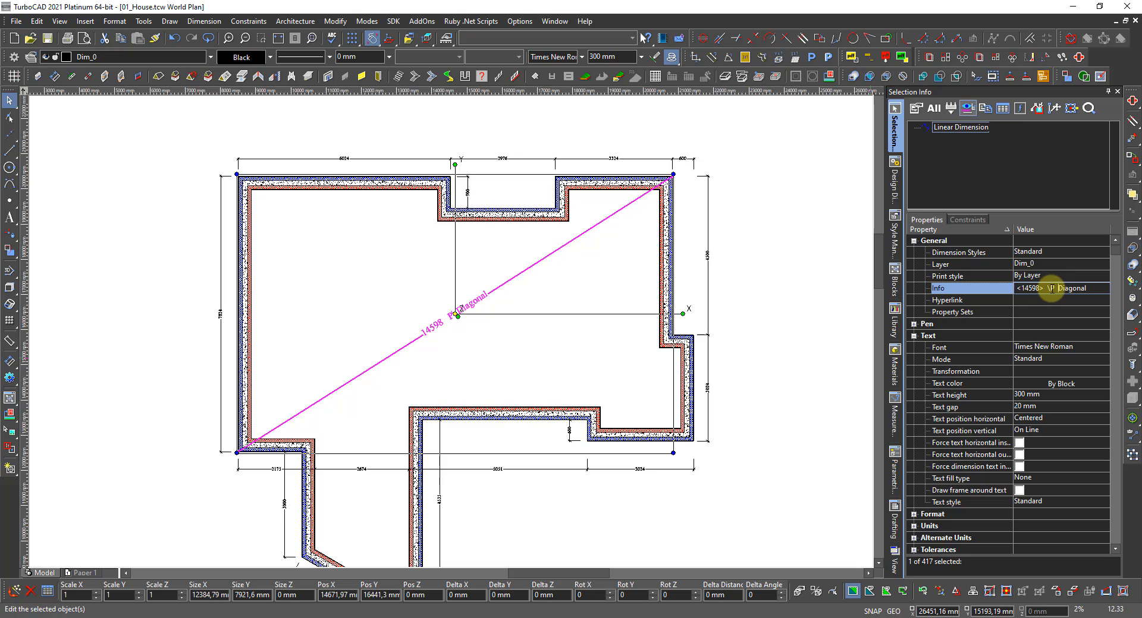
key("Return")
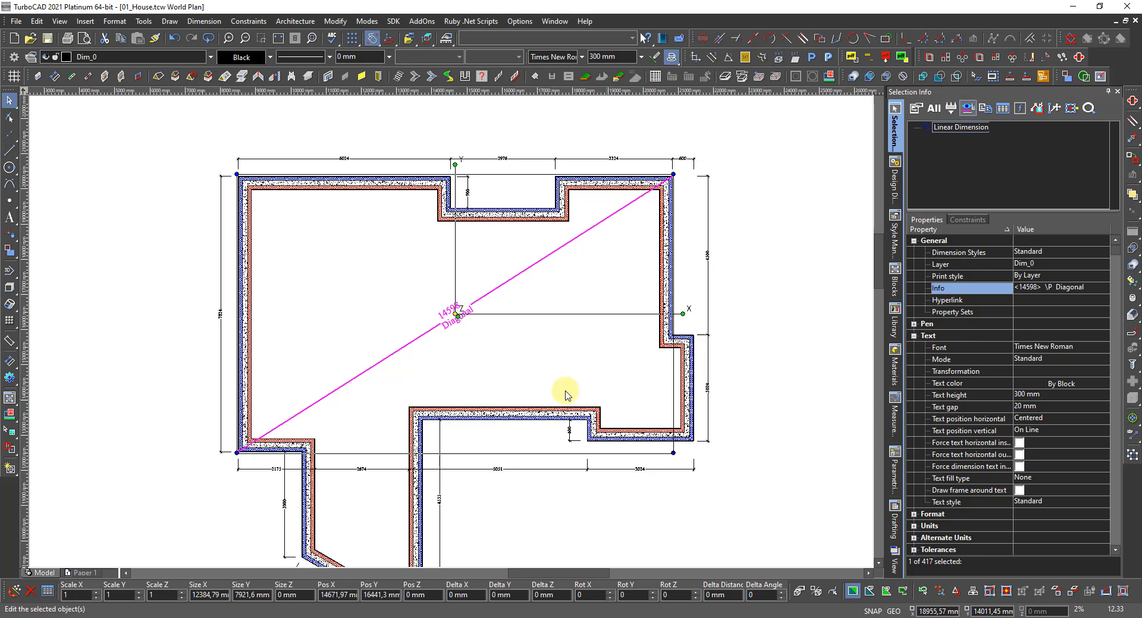
left_click(489, 338)
scroll(488, 337, "up", 2)
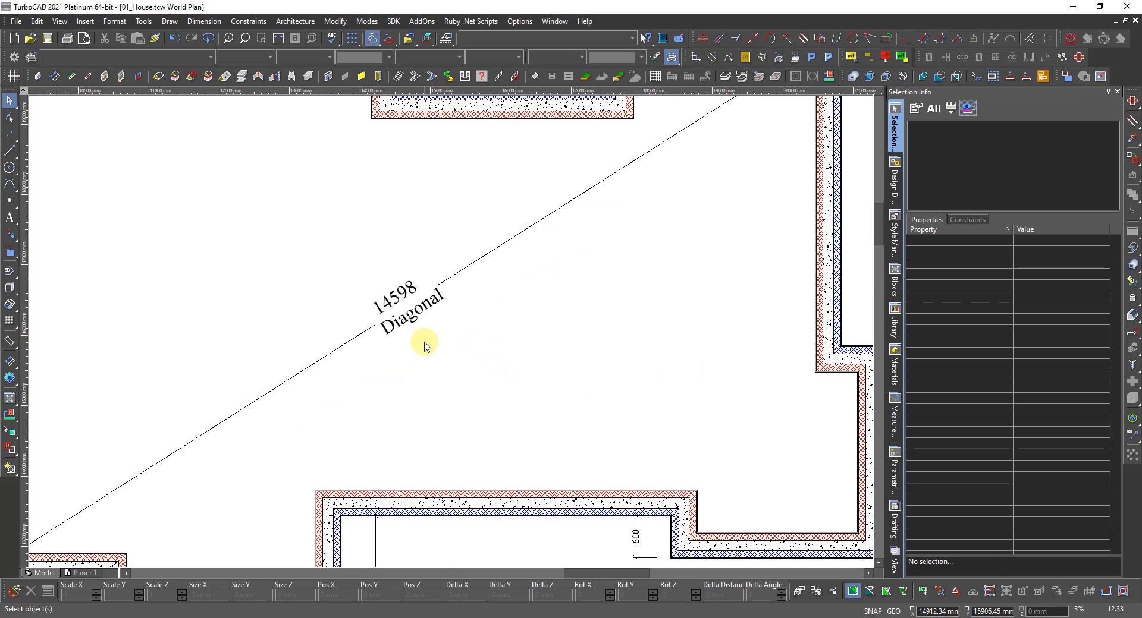
scroll(446, 327, "down", 5)
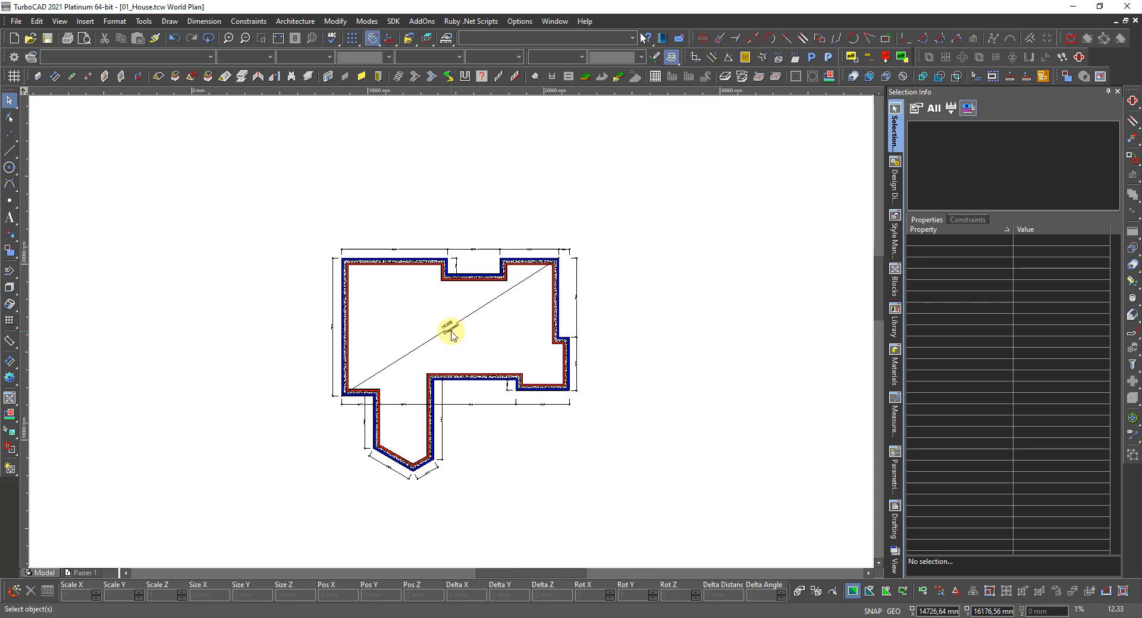
scroll(474, 292, "up", 5)
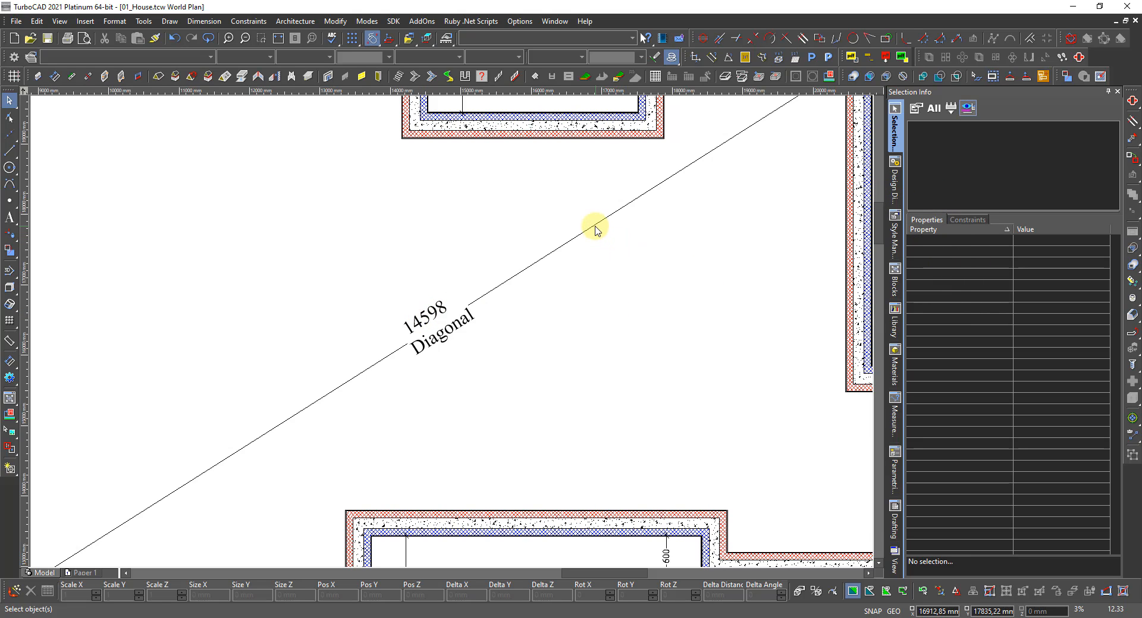
left_click(594, 224)
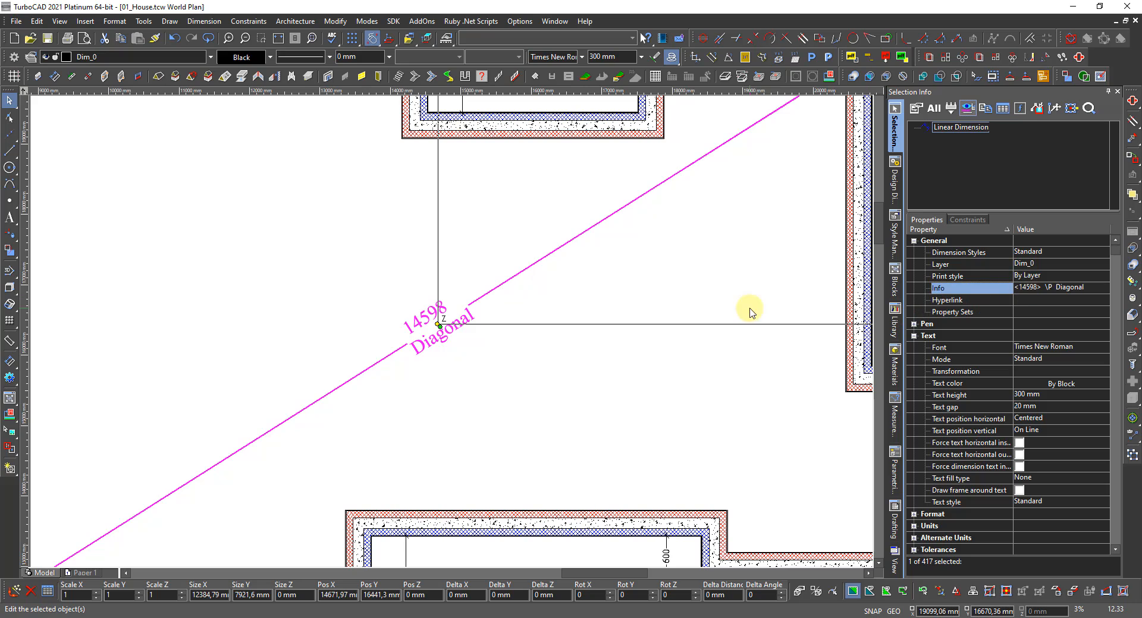
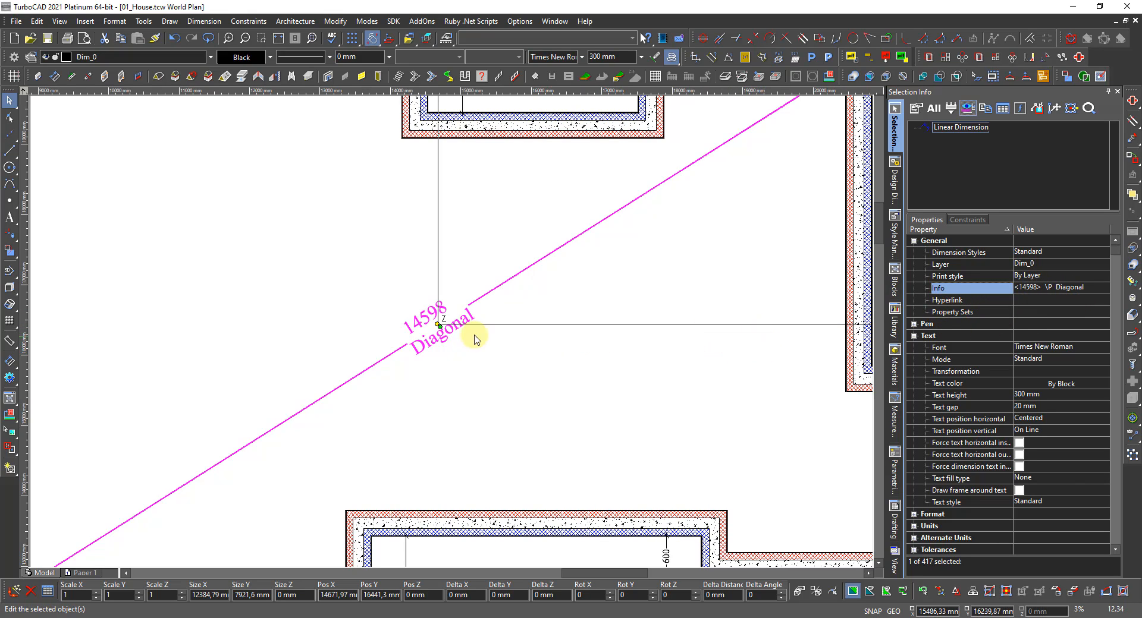
Deselect the diagonal dimension and examine its two-line text against the fully dimensioned house plan.
scroll(574, 337, "down", 5)
left_click(630, 375)
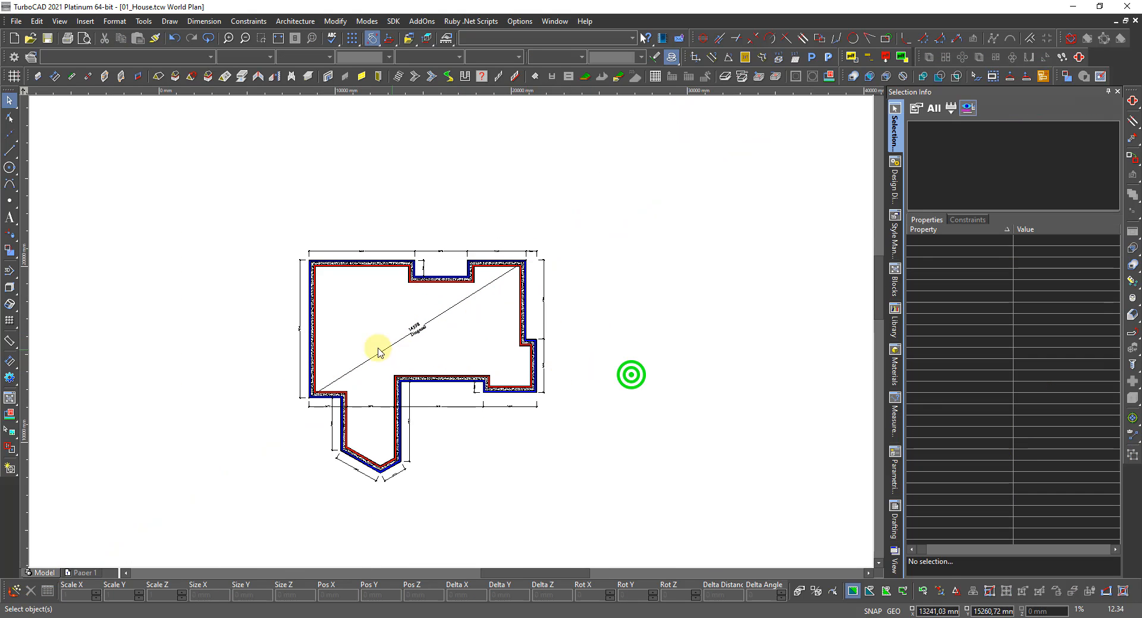
scroll(411, 330, "up", 2)
scroll(416, 330, "up", 2)
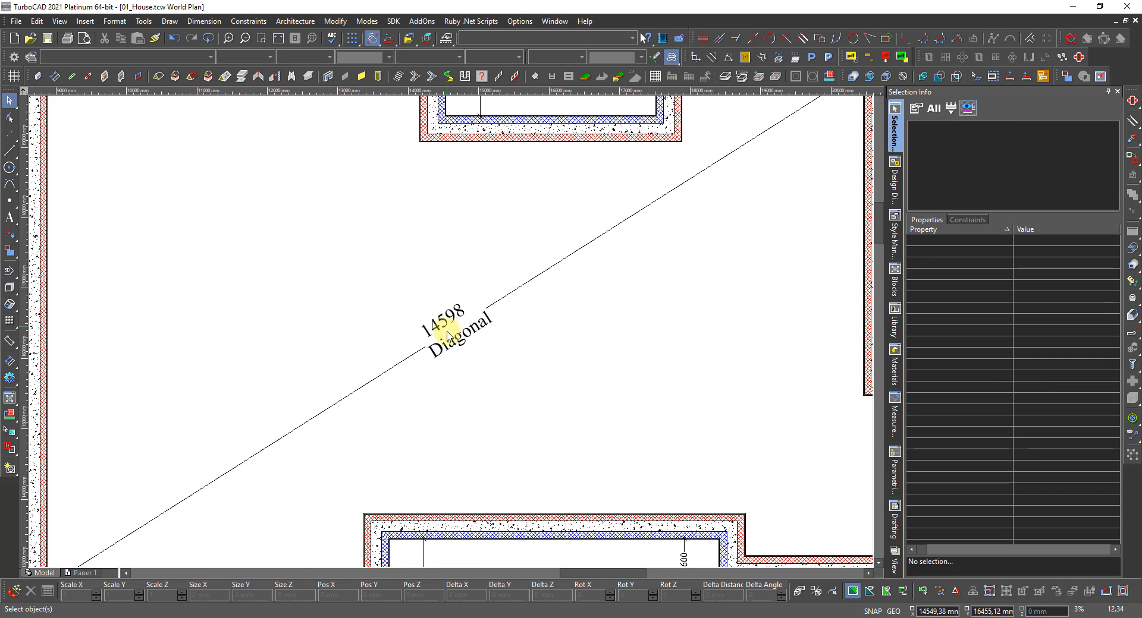
scroll(449, 338, "down", 1)
scroll(453, 336, "up", 1)
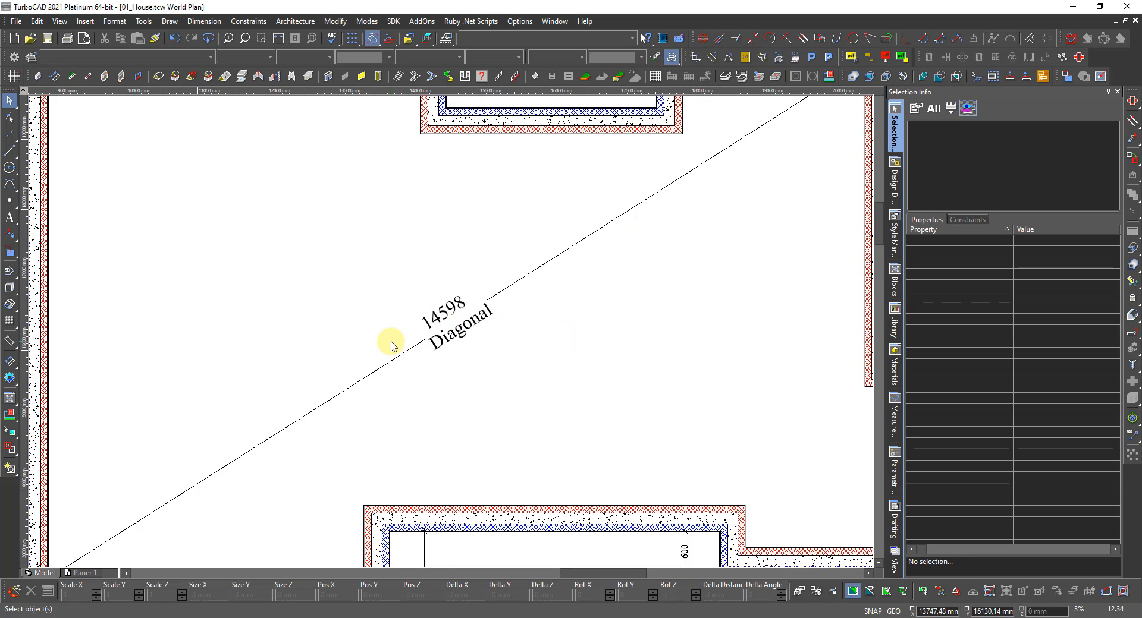
scroll(453, 336, "down", 1)
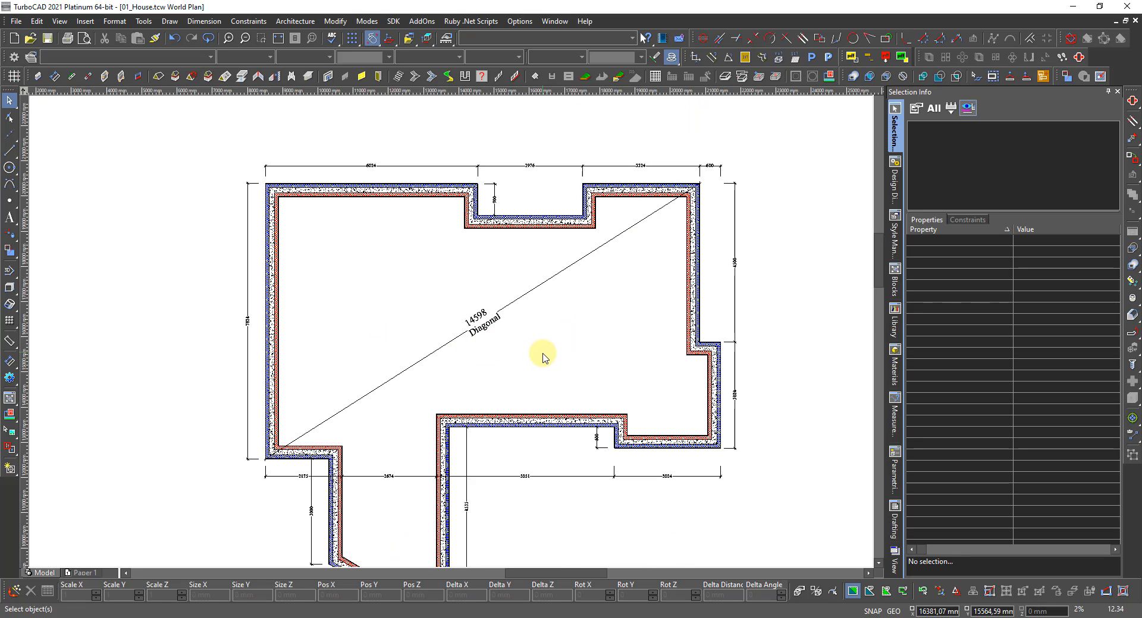
middle_click_drag(583, 418, 544, 355)
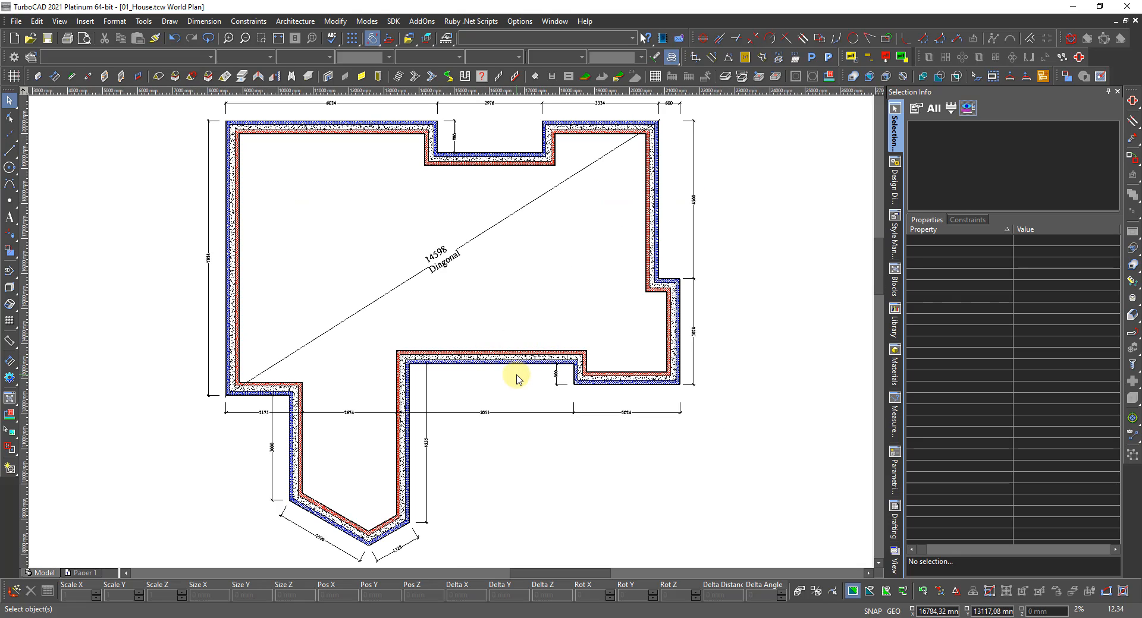
scroll(505, 375, "down", 3)
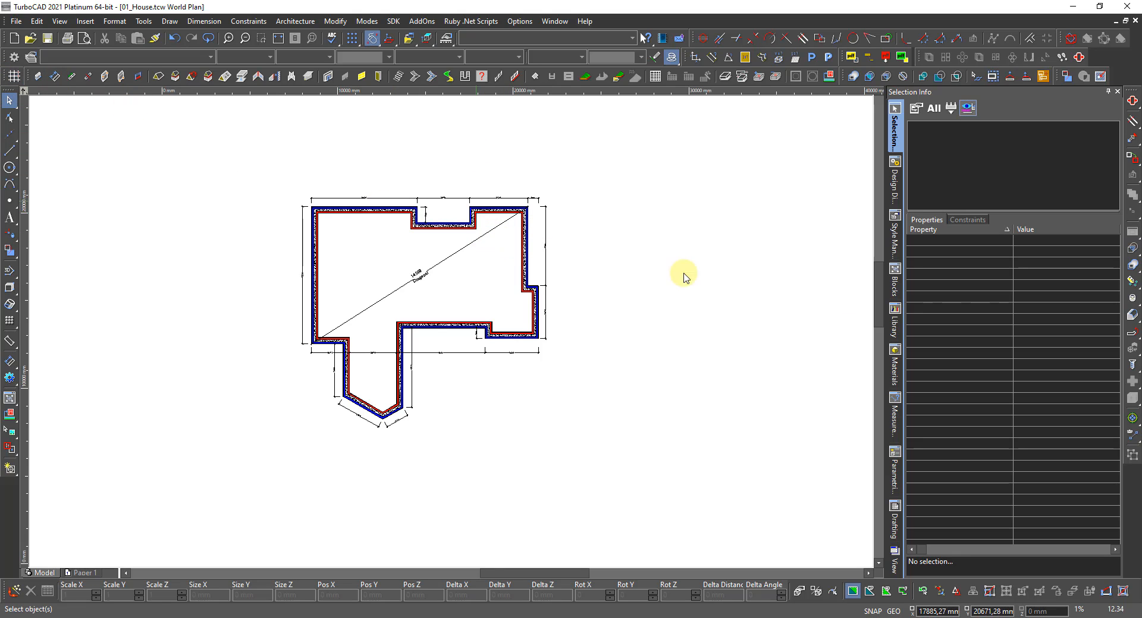
Show the list of saved views, apply View_0, and bring the whole house plan back into view.
left_click(893, 565)
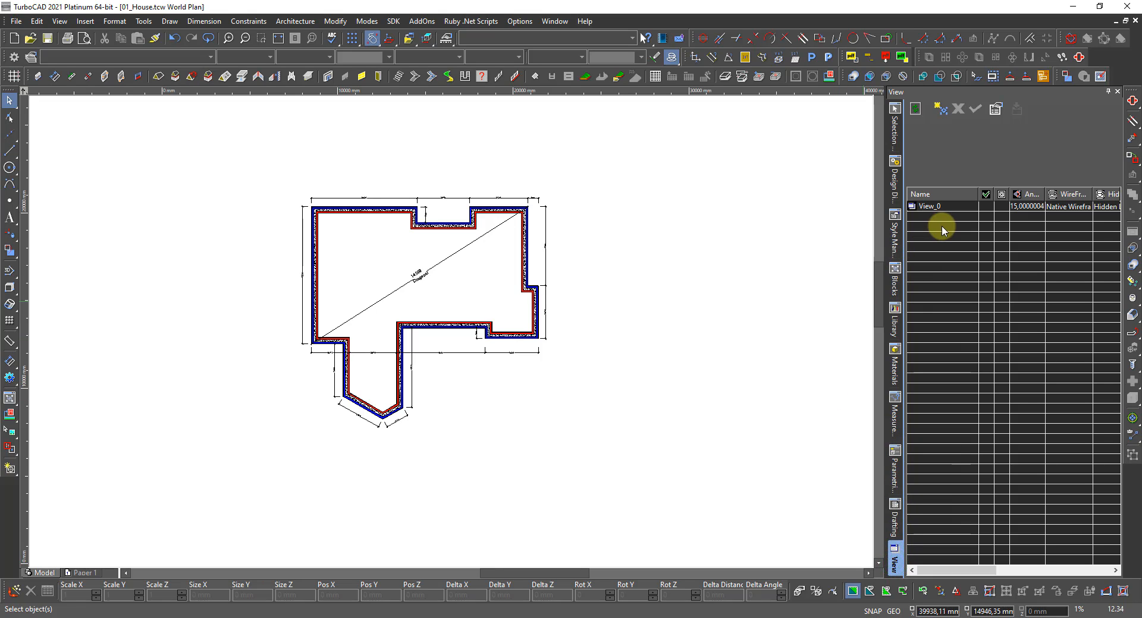
left_click(987, 206)
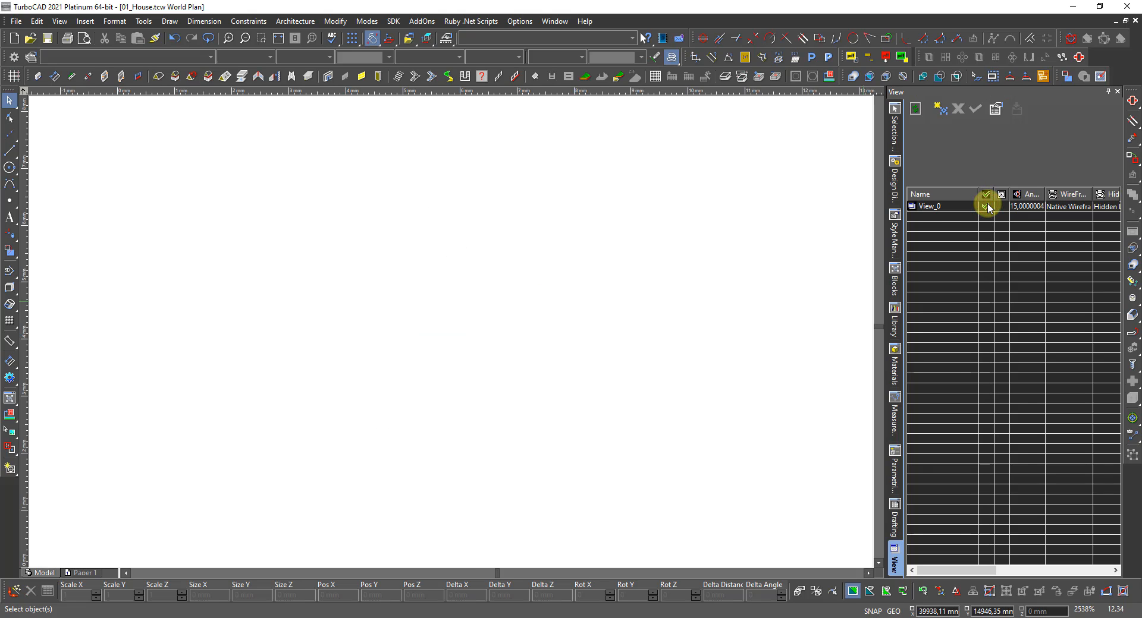
middle_click(261, 333)
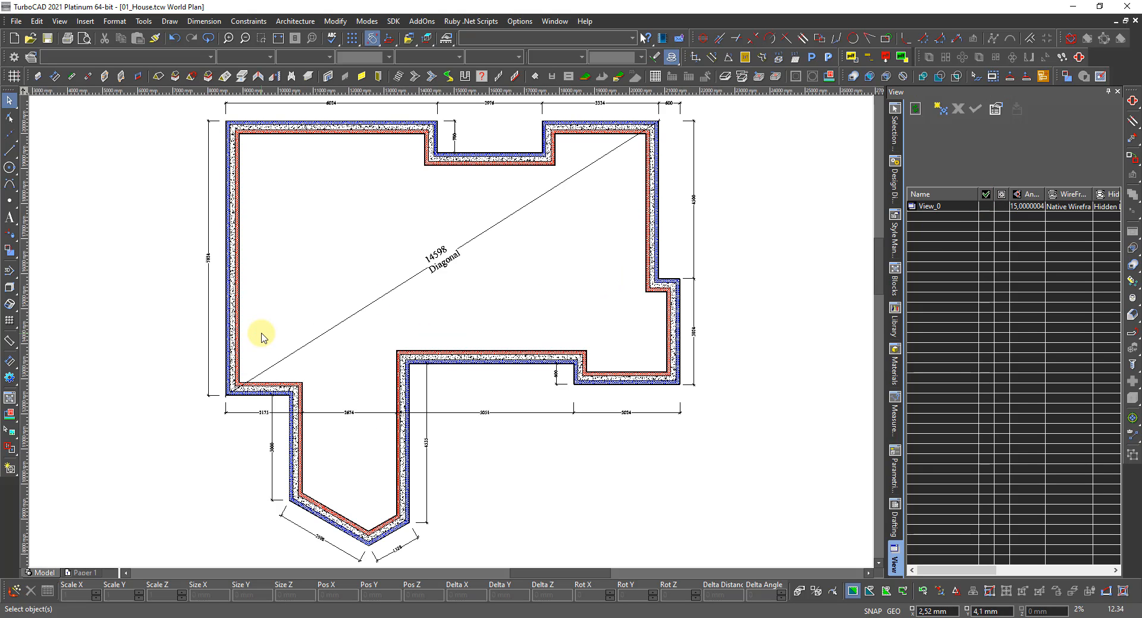
Frame the whole house plan with space around it and bring up the named view commands.
scroll(340, 319, "down", 1)
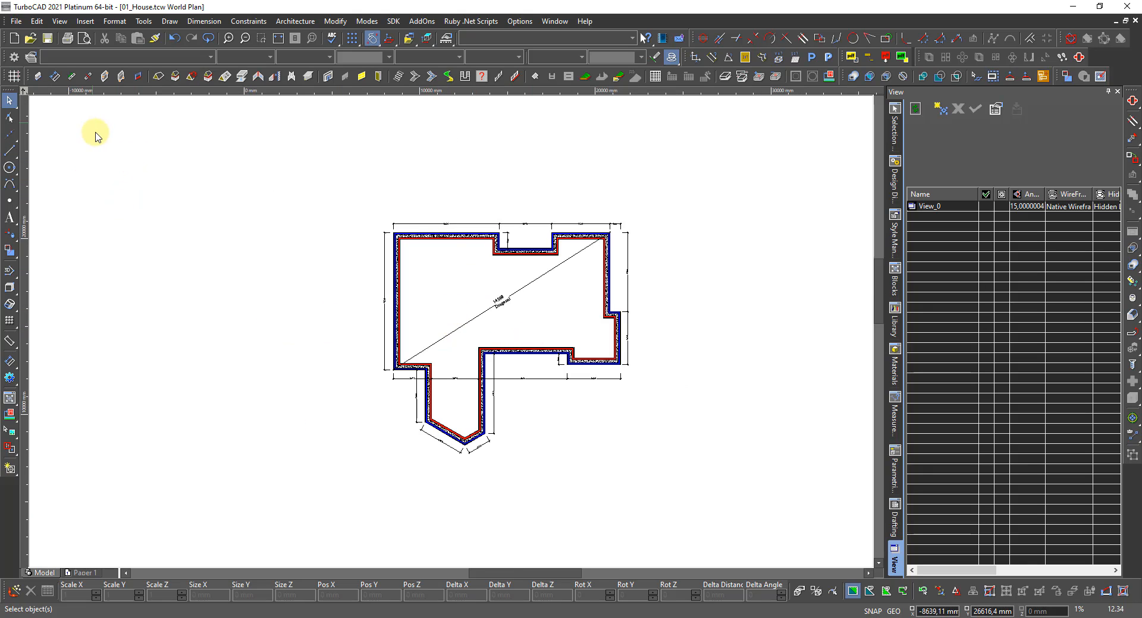
left_click(58, 22)
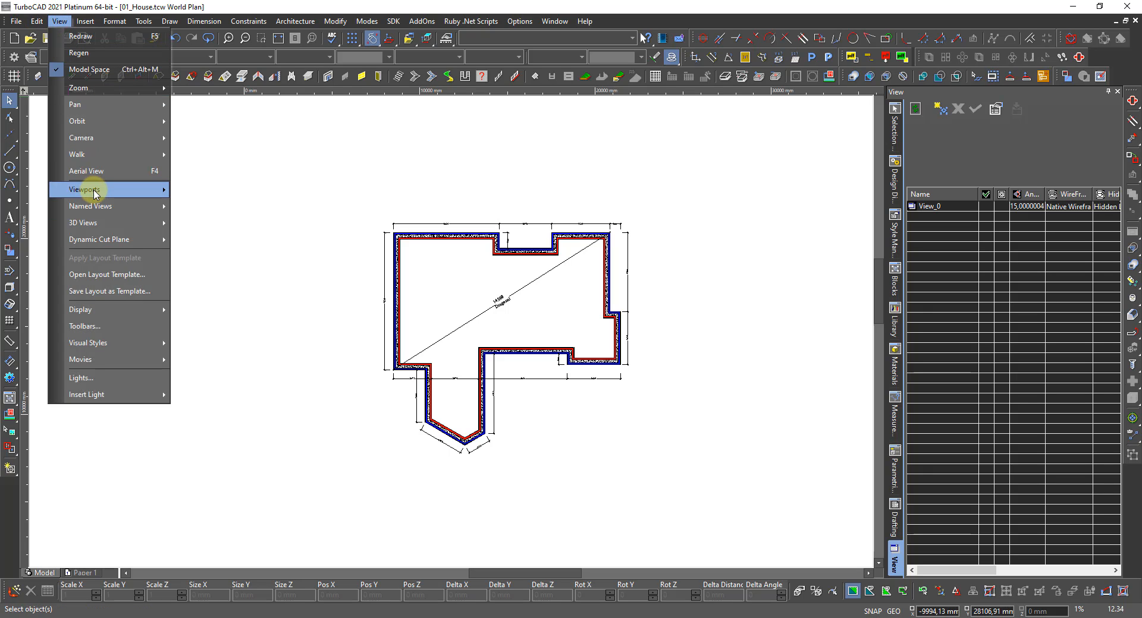
mouse_move(93, 206)
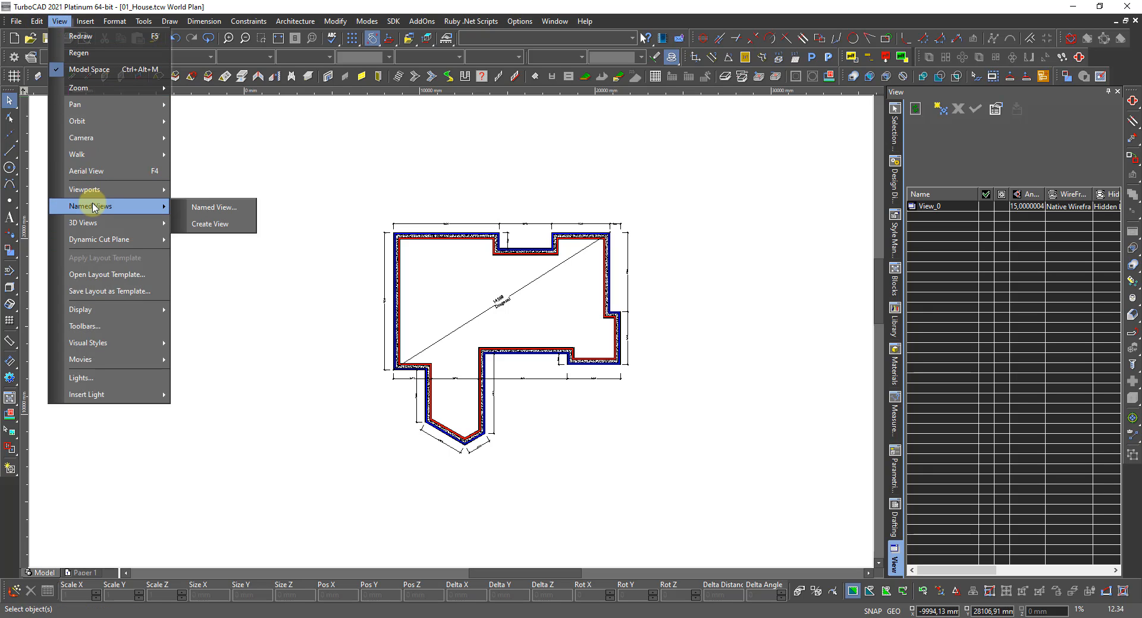
Create a named view called Ground framing the whole house floor plan with its dimensions, and make it the active view.
left_click(196, 223)
left_click(376, 203)
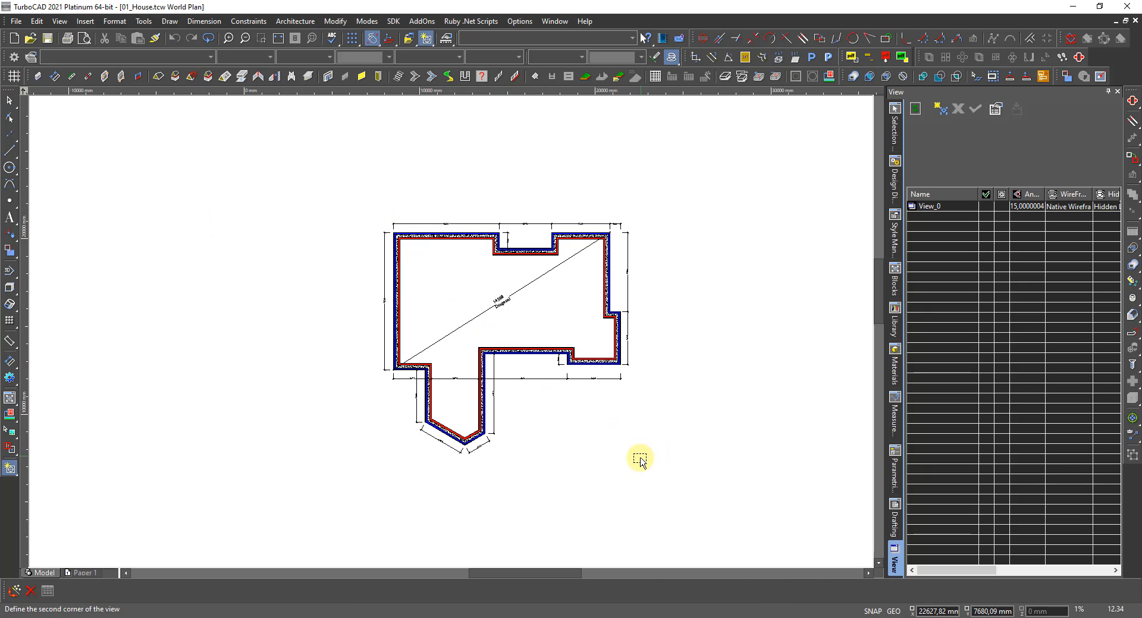
left_click(639, 461)
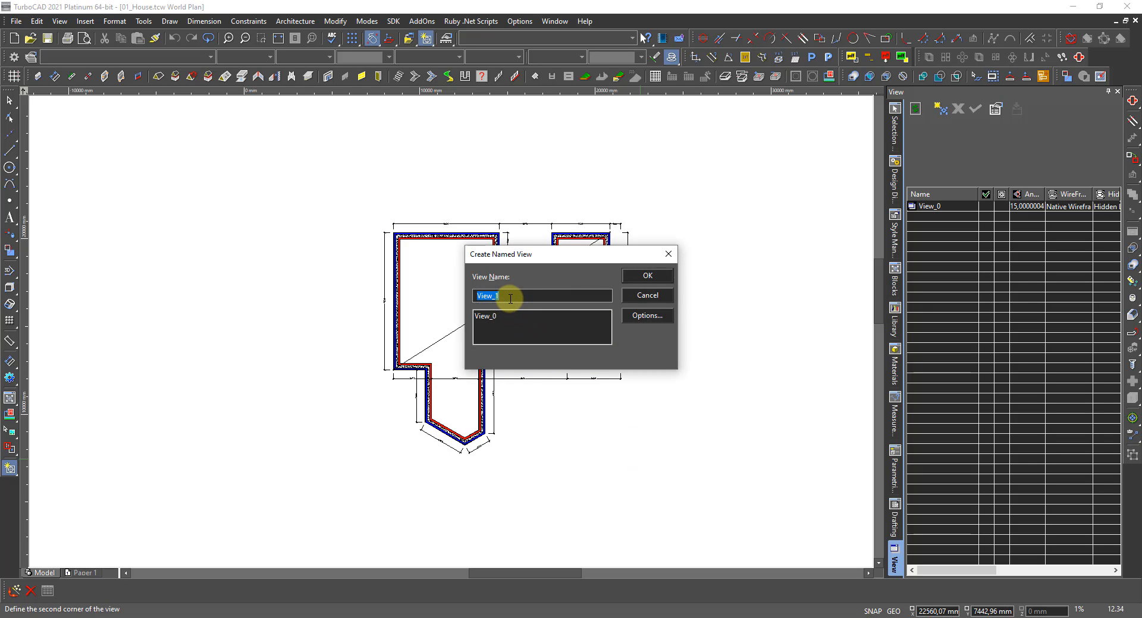
type("Ground")
key("Return")
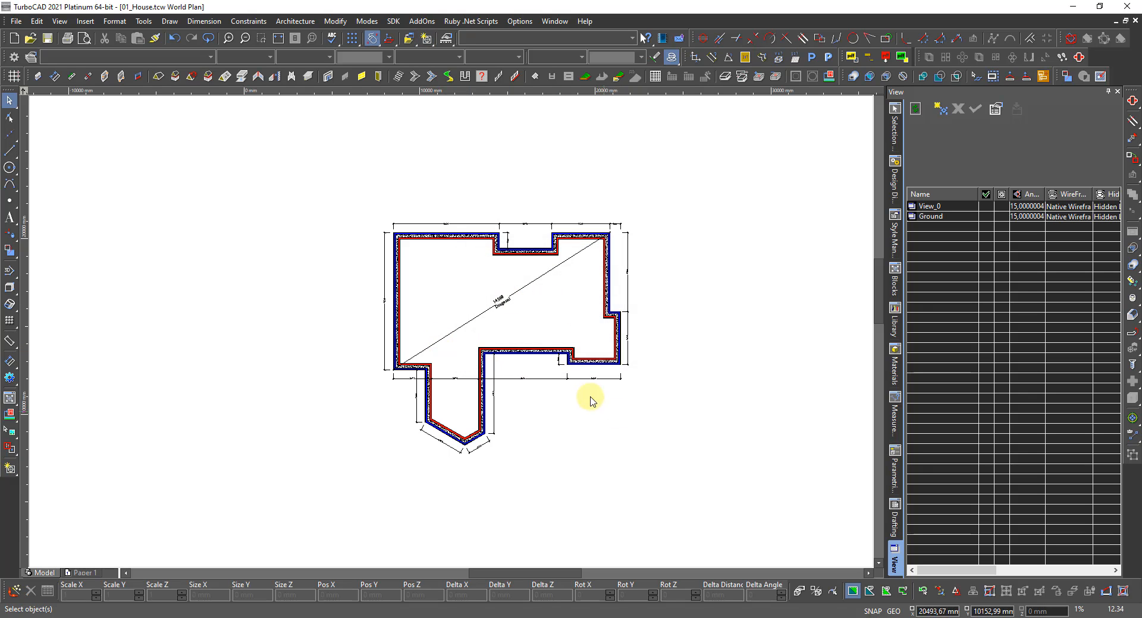
scroll(451, 331, "down", 6)
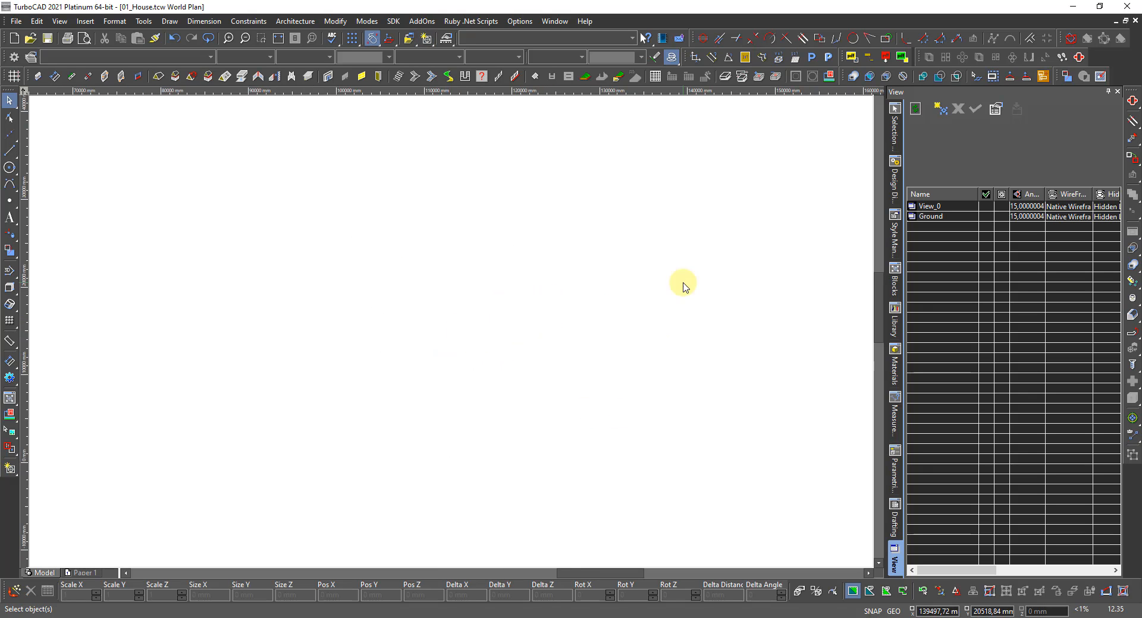
left_click(986, 217)
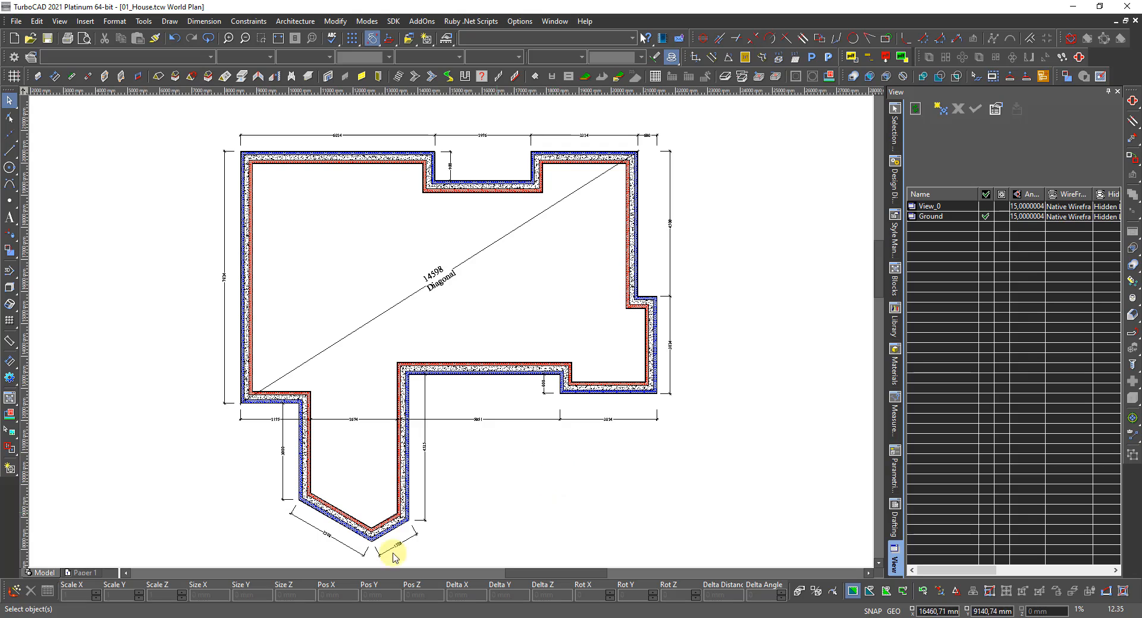
Switch to the Paper 1 sheet and make layer 0 the current layer, leaving no line in progress.
left_click(81, 573)
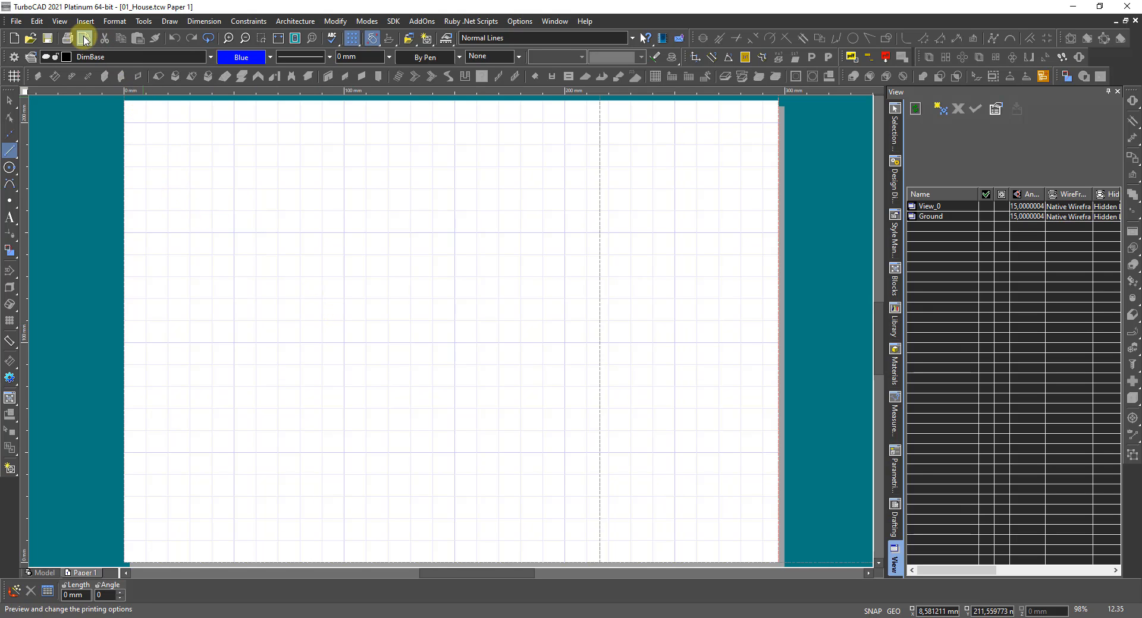
left_click(15, 22)
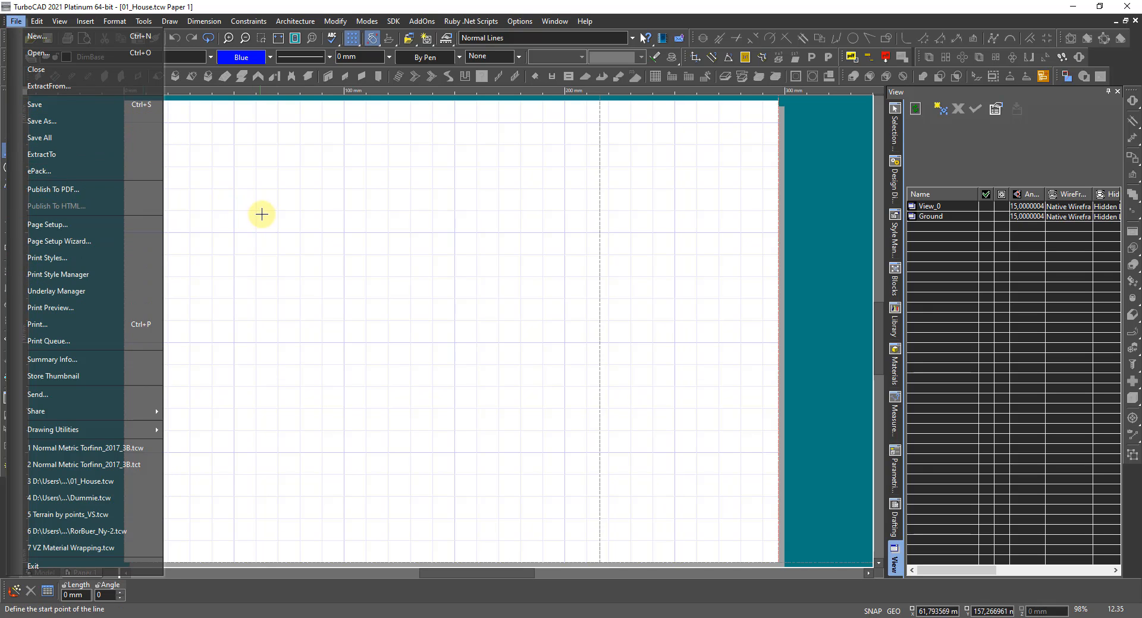
left_click(261, 214)
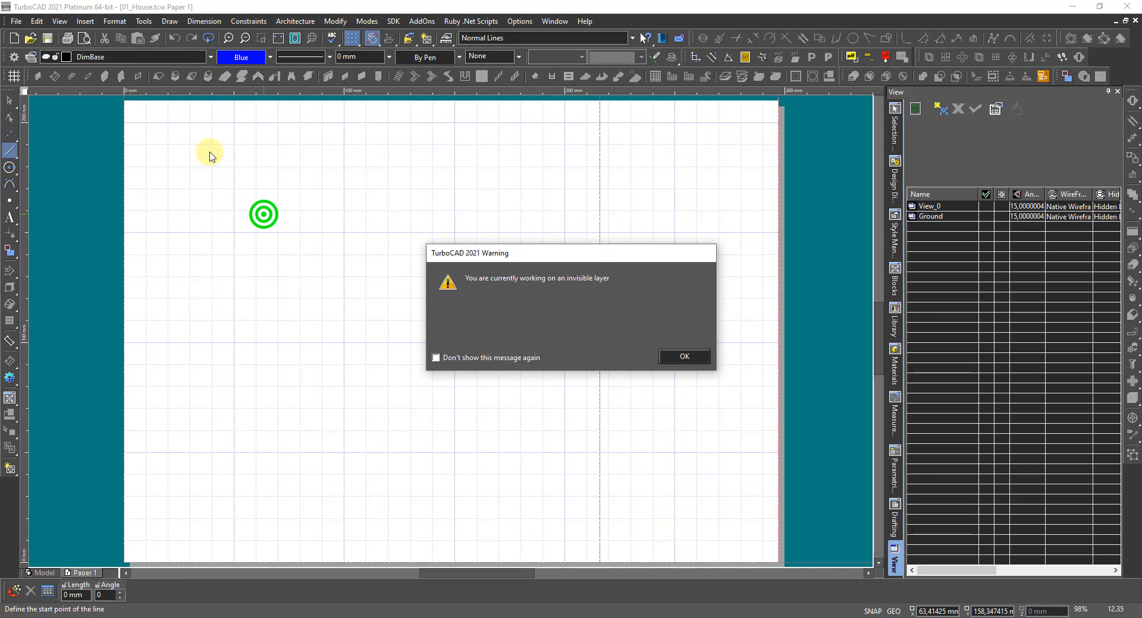
left_click(687, 357)
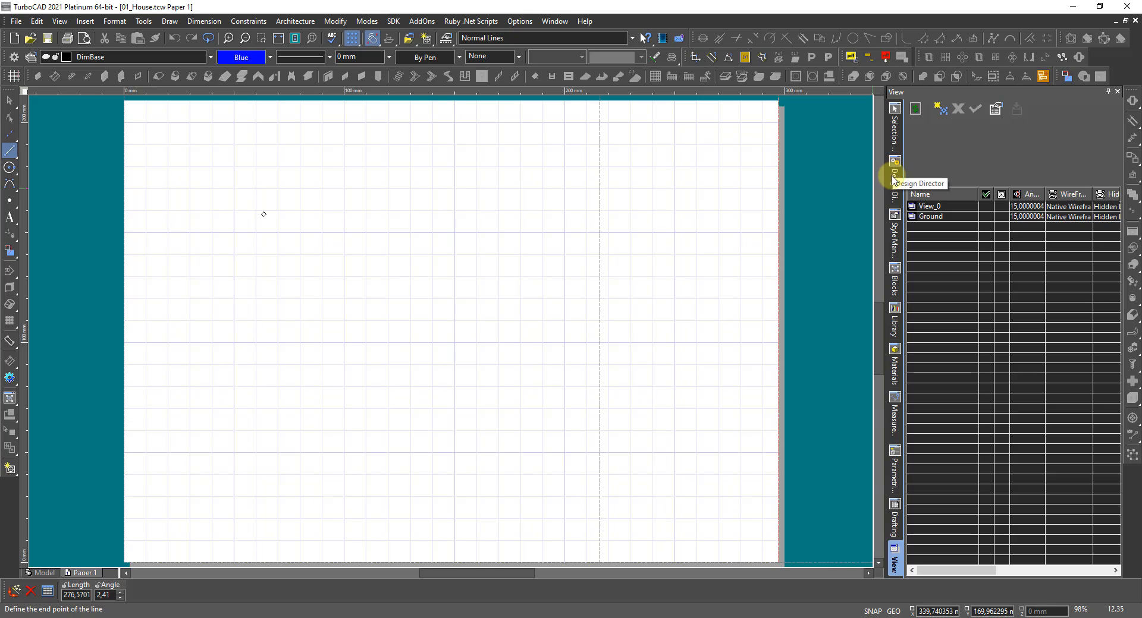
left_click(893, 177)
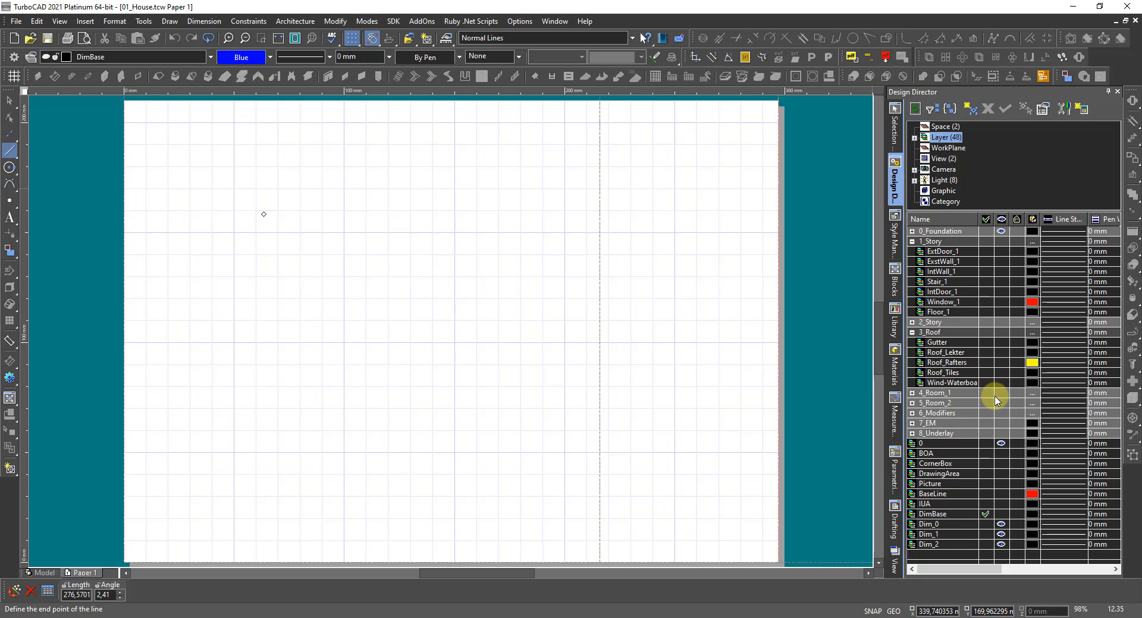
left_click(985, 444)
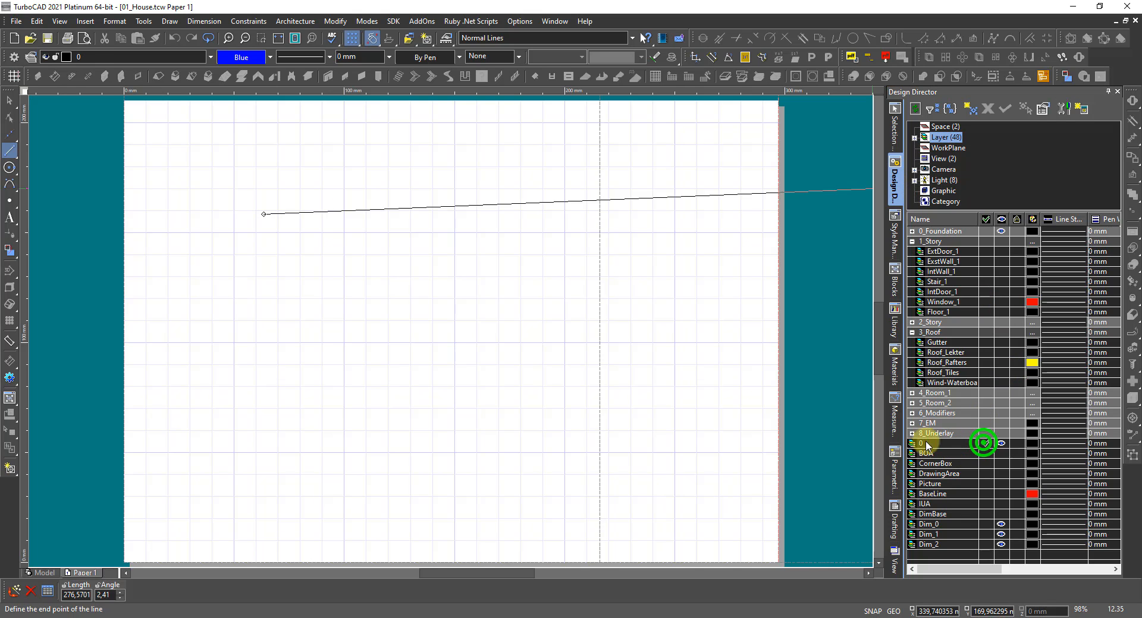
key("Escape")
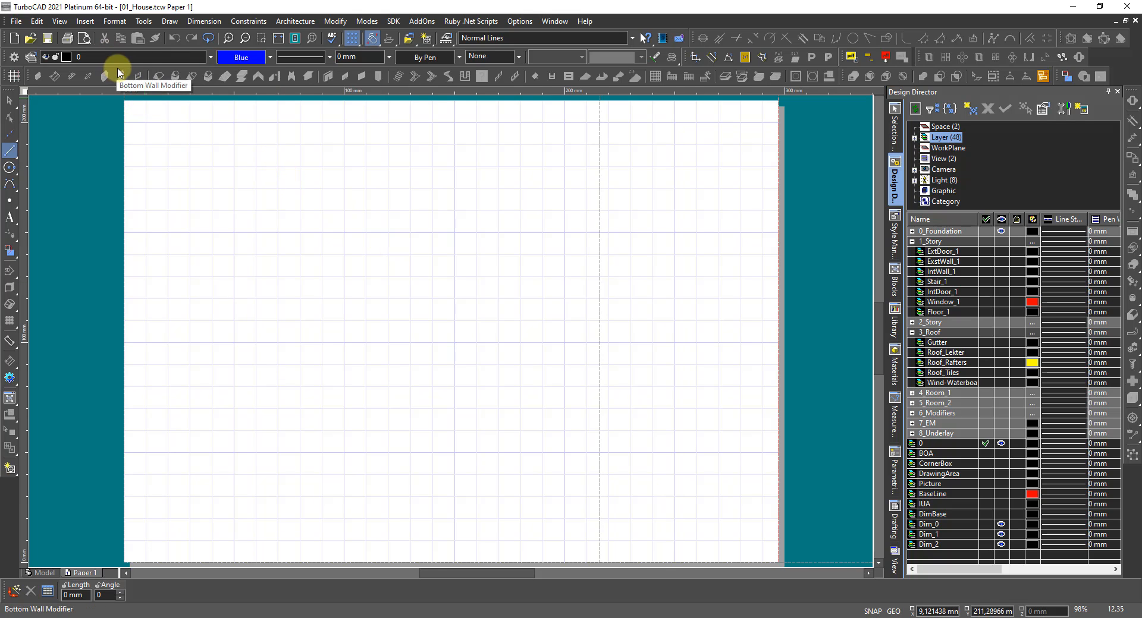
In the page setup for Paper 1, set the printer paper to A3 297 x 420 mm in landscape orientation.
left_click(82, 39)
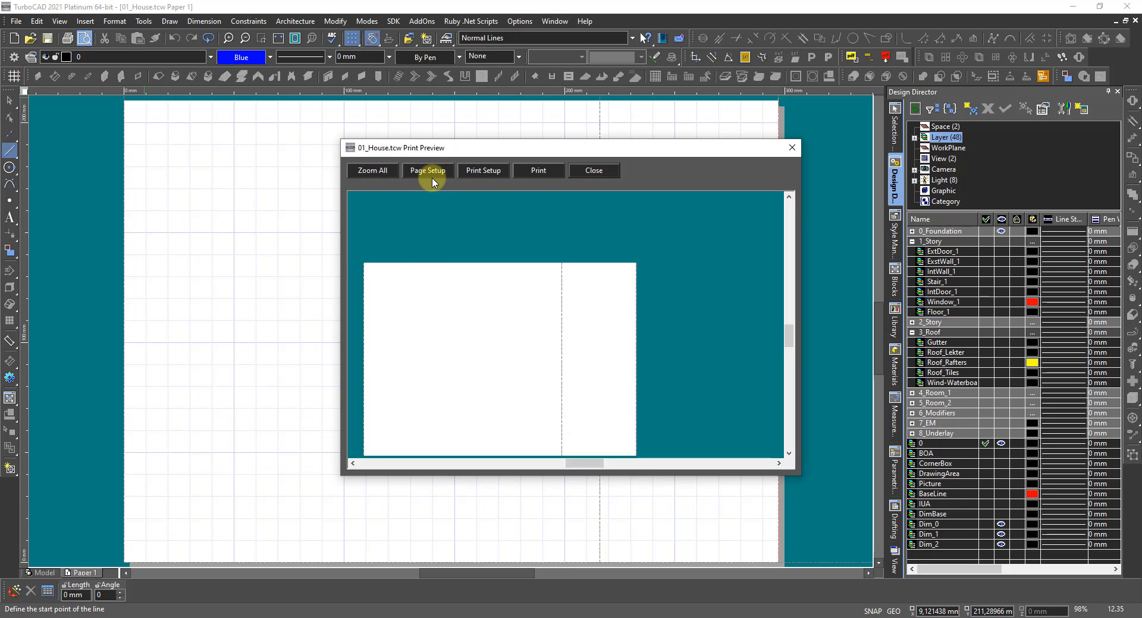
left_click(430, 175)
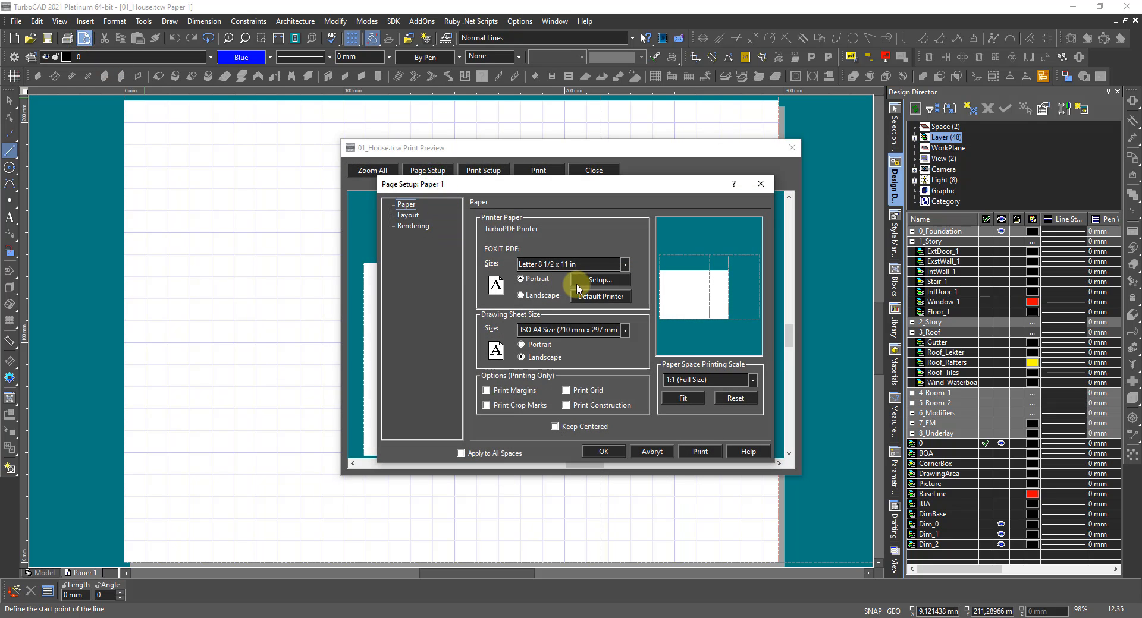
left_click(625, 265)
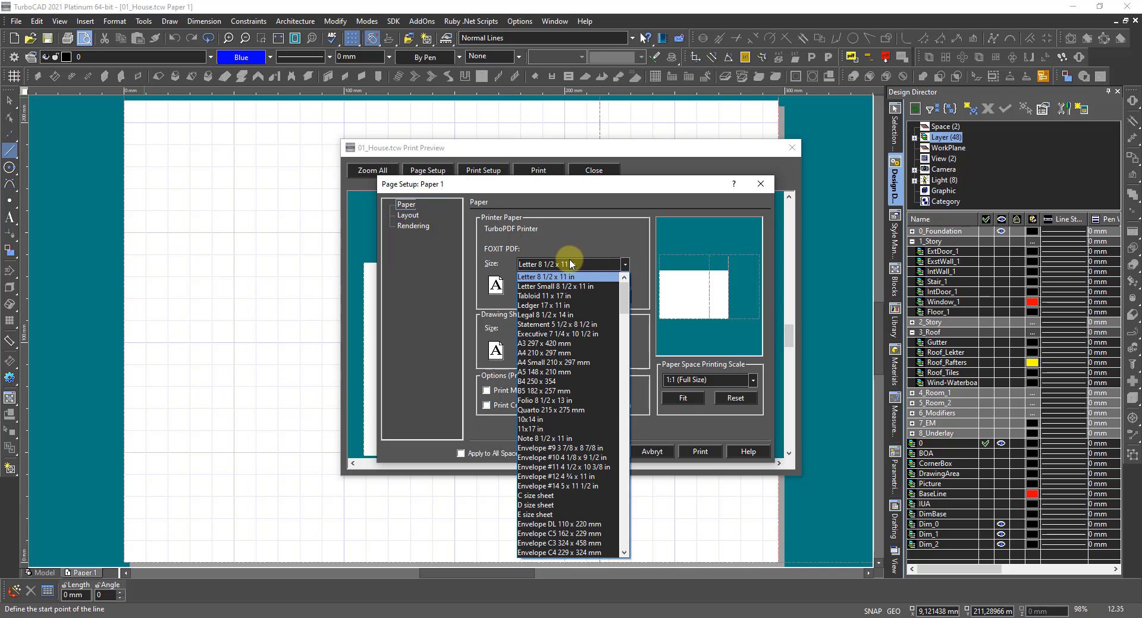
left_click(538, 344)
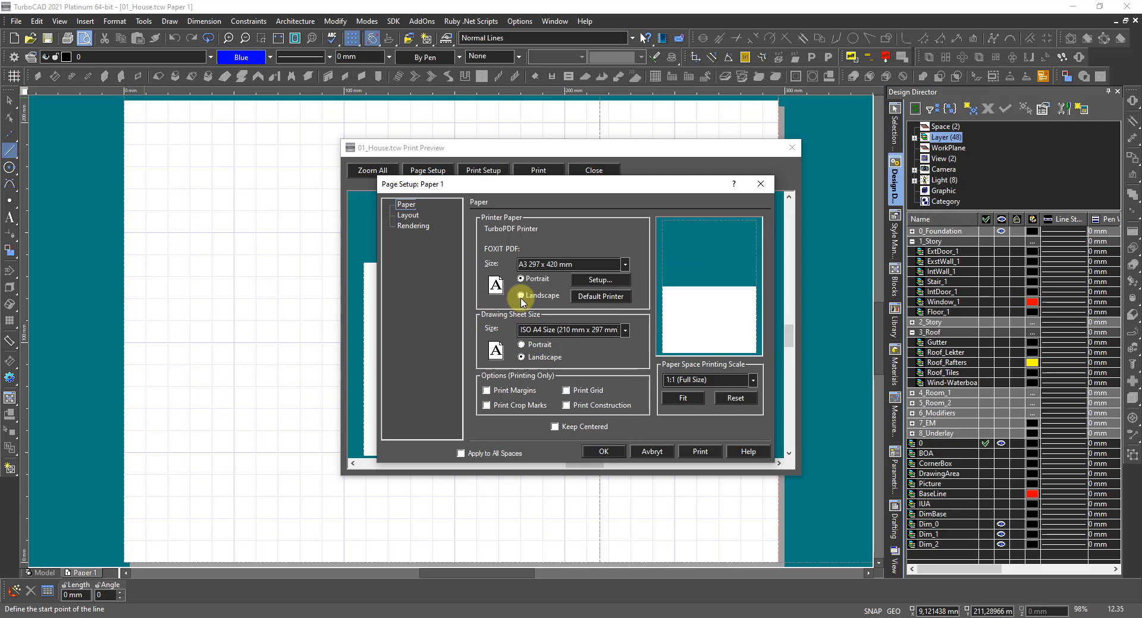
left_click(521, 298)
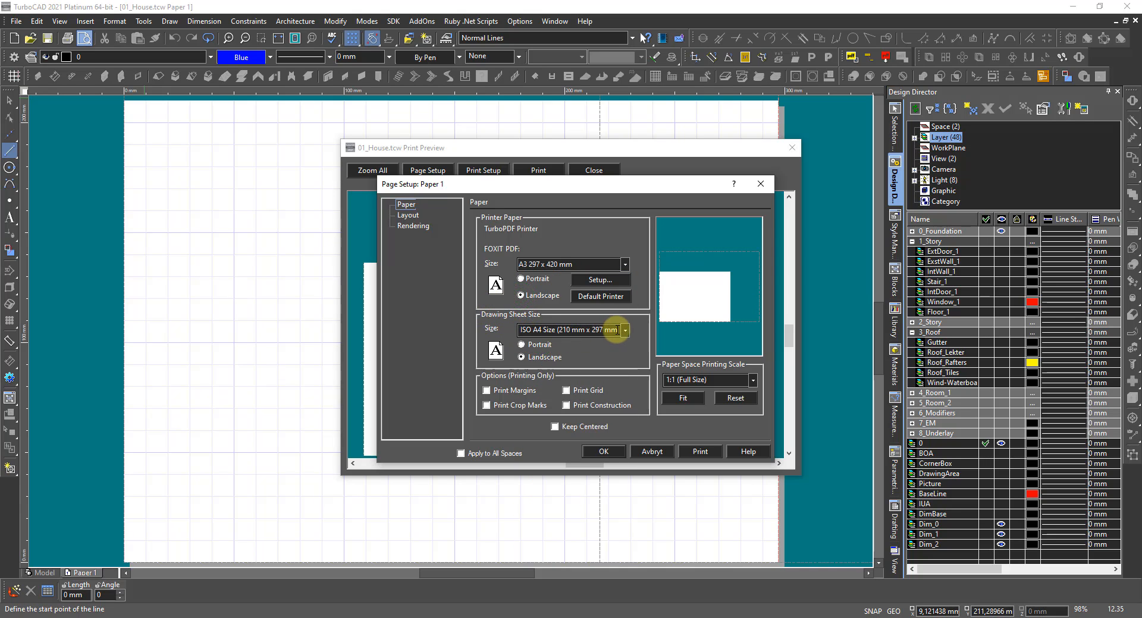
Set the drawing sheet size to ISO A3 (297 mm x 420 mm), keep it centered, and apply the setup to all spaces.
left_click(624, 331)
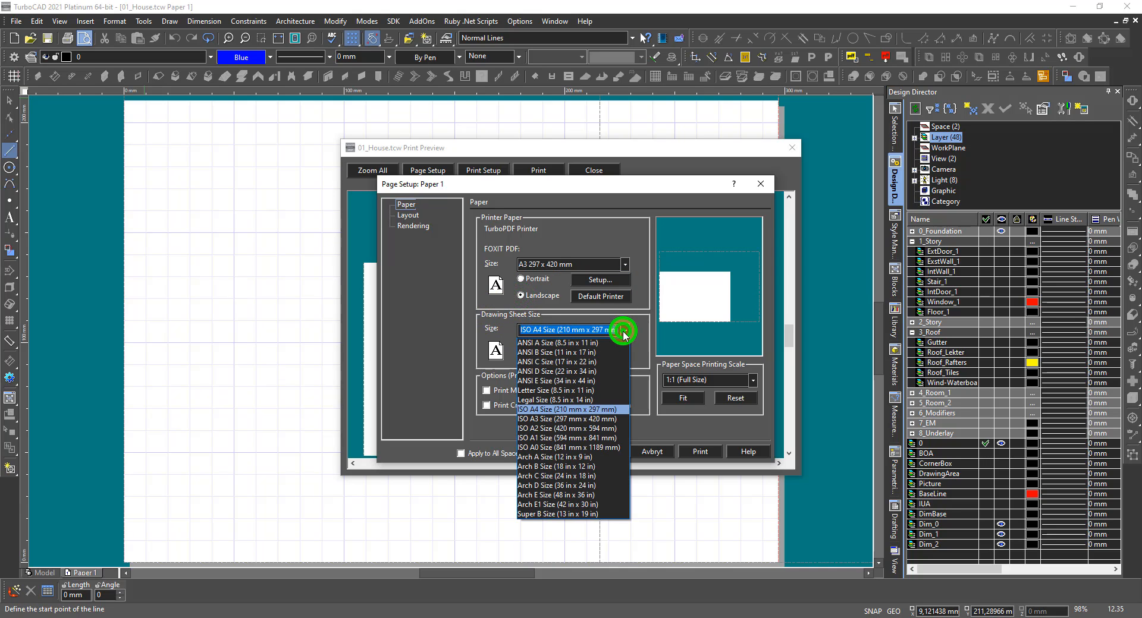
left_click(550, 419)
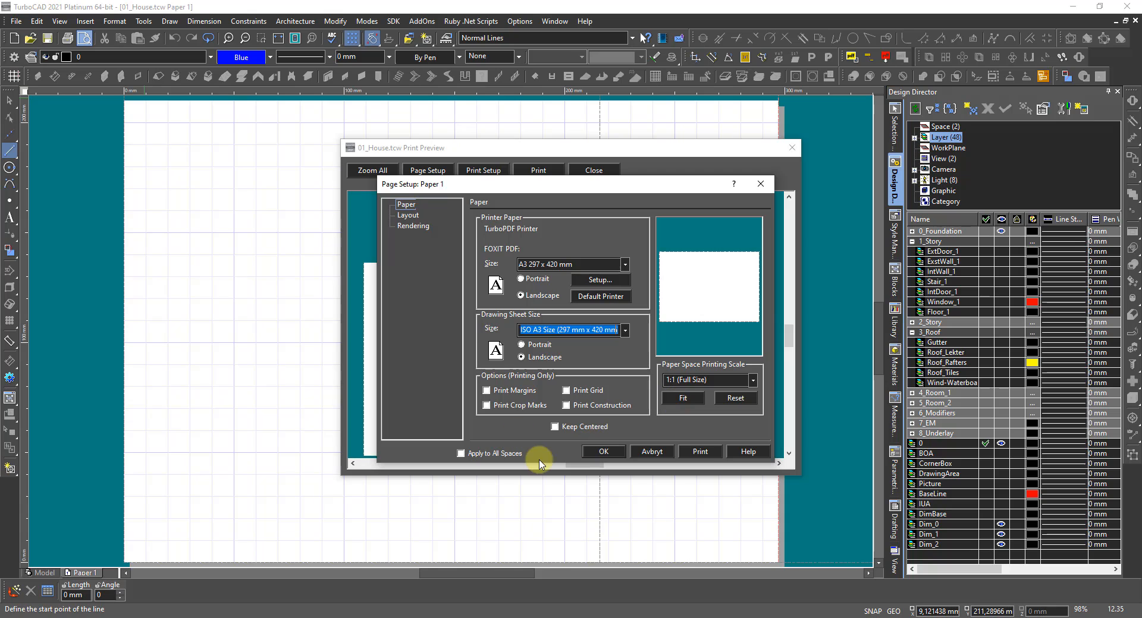
left_click(554, 427)
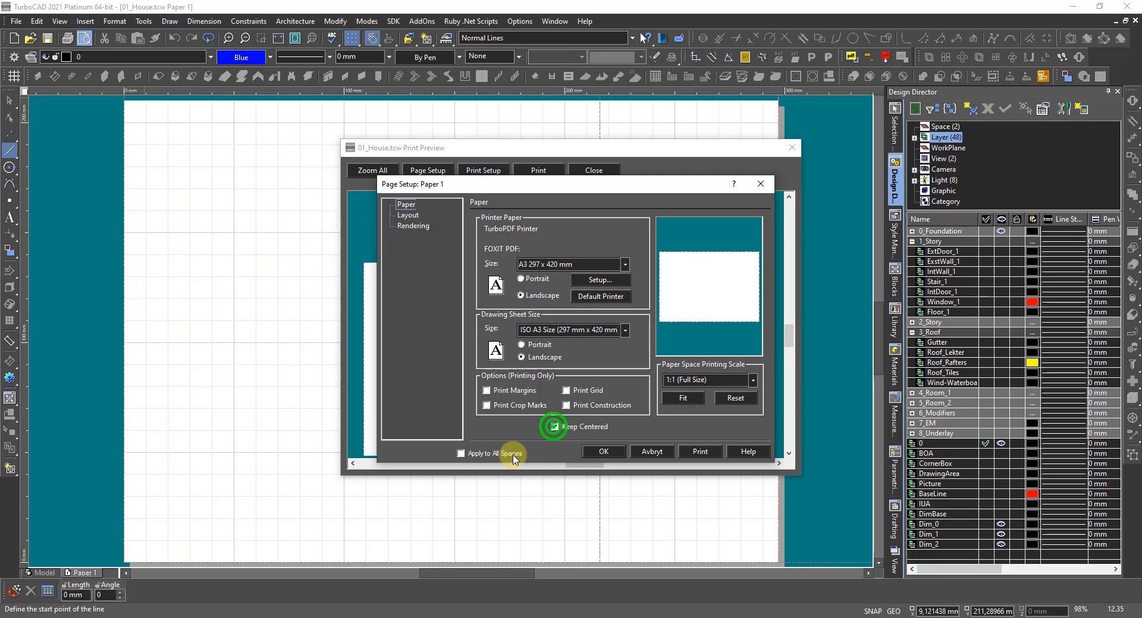
left_click(461, 453)
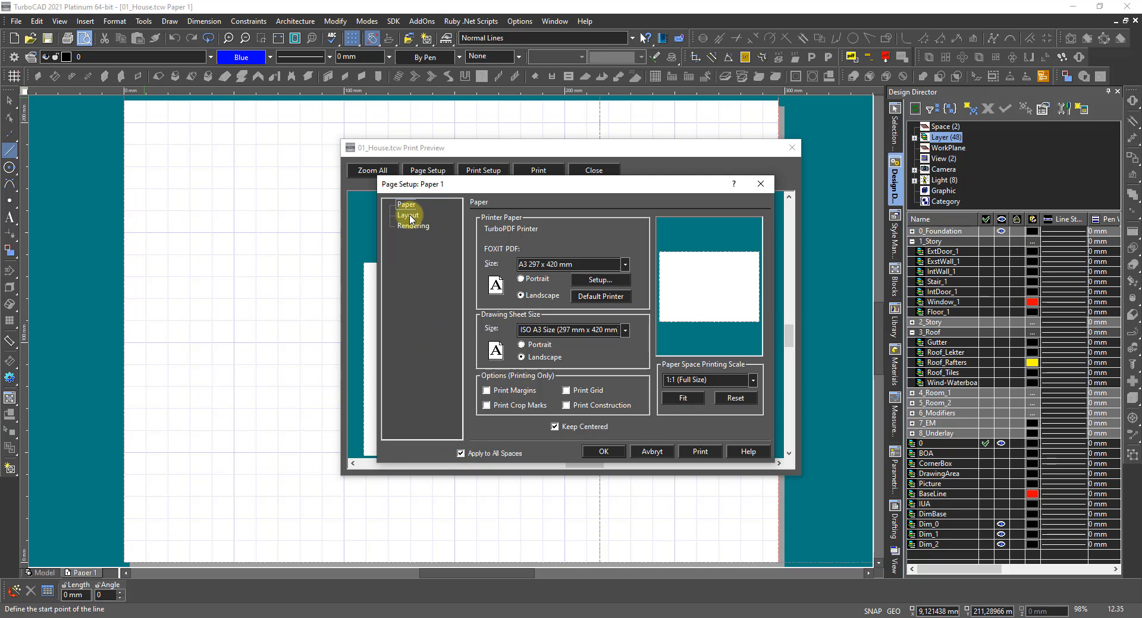
Set the page layout's origin to X 0 and Y 0.
left_click(408, 216)
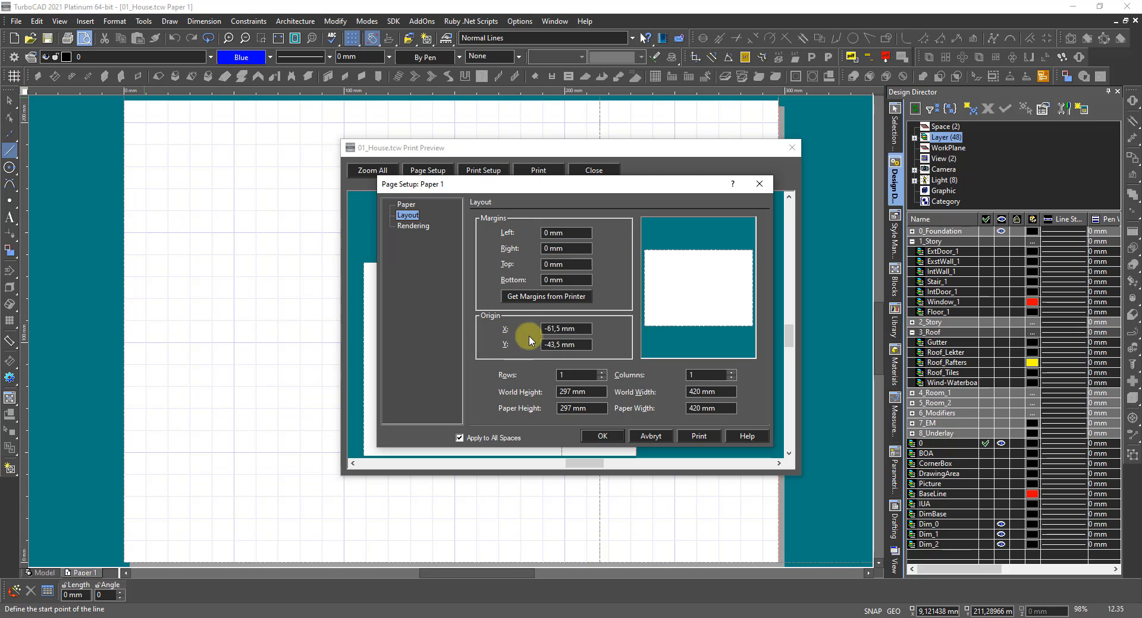
left_click(580, 328)
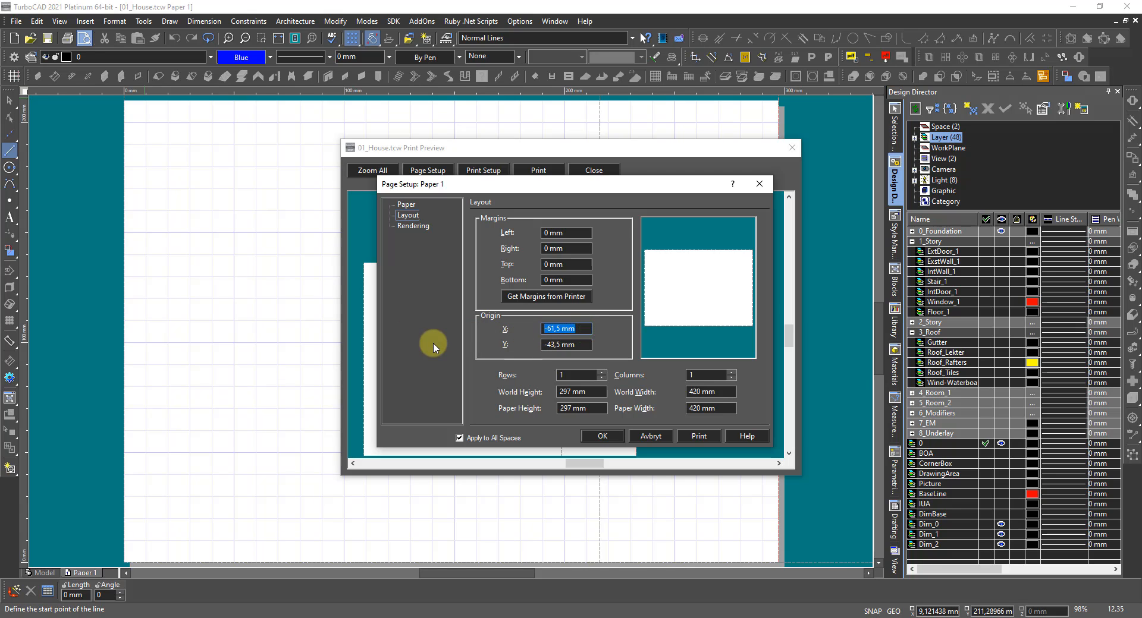
type("0")
left_click(580, 345)
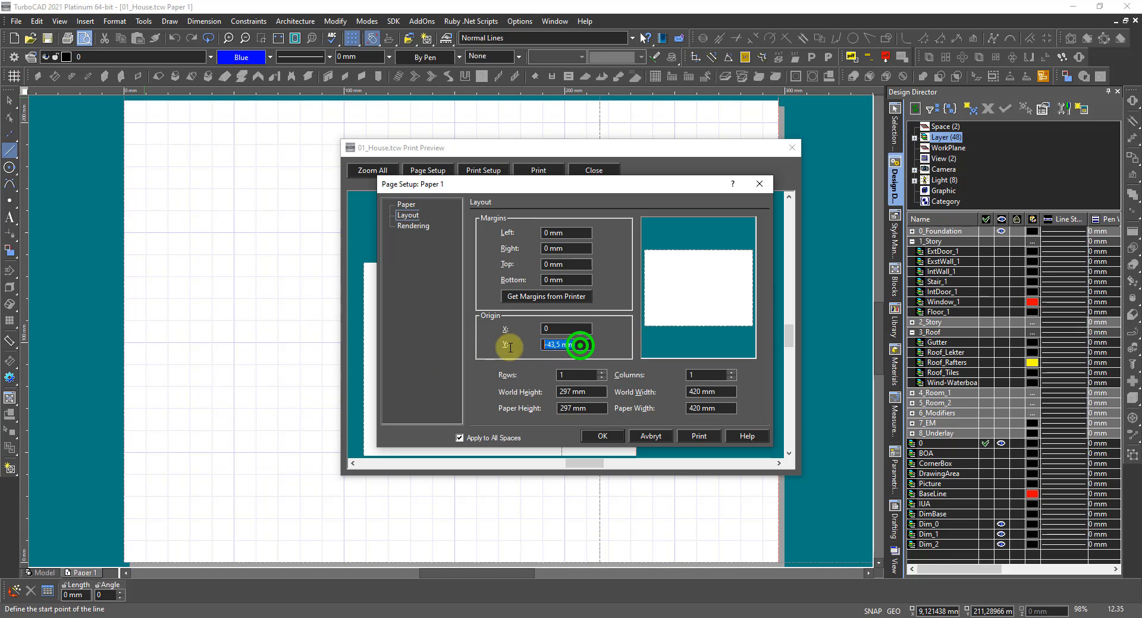
type("0")
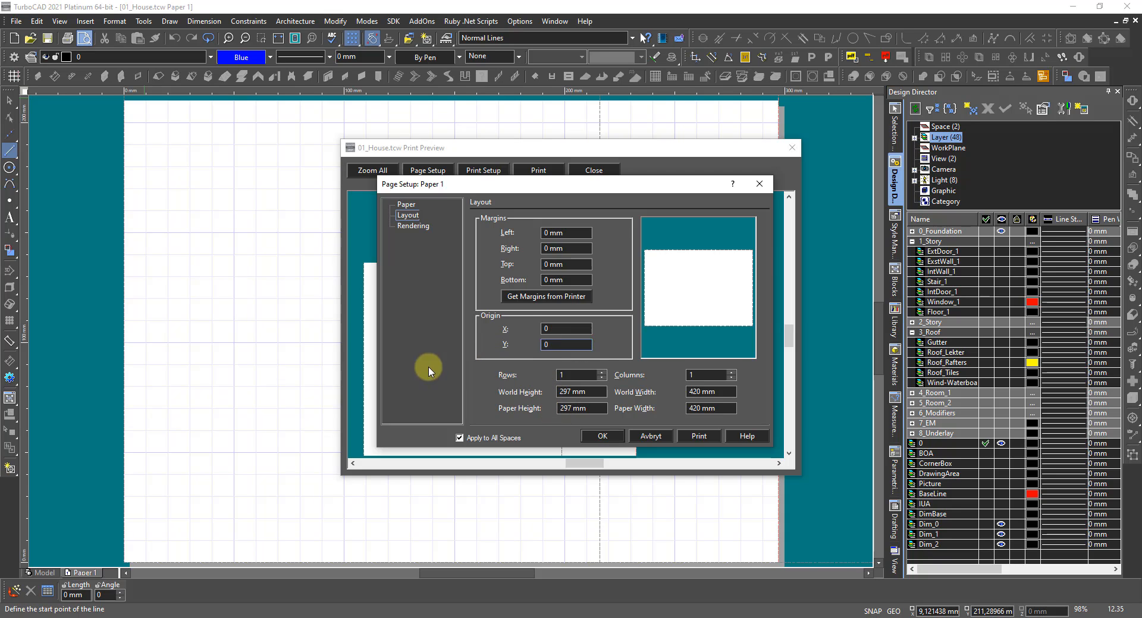
Set the printing quality for rendered images to Printer Resolution and accept the page setup.
left_click(400, 227)
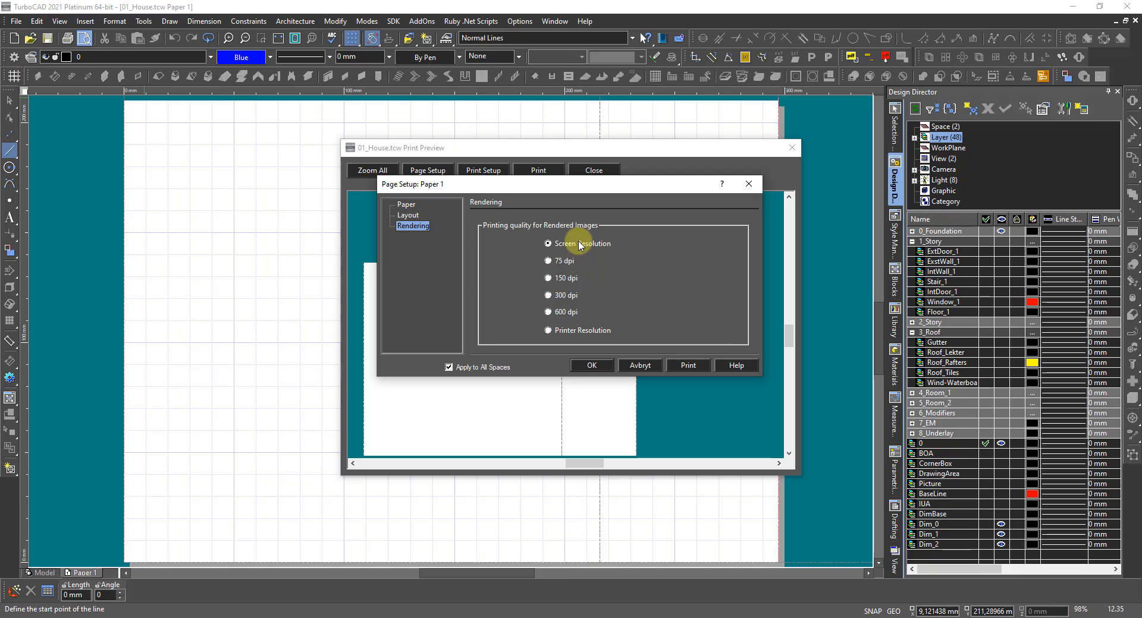
left_click(550, 312)
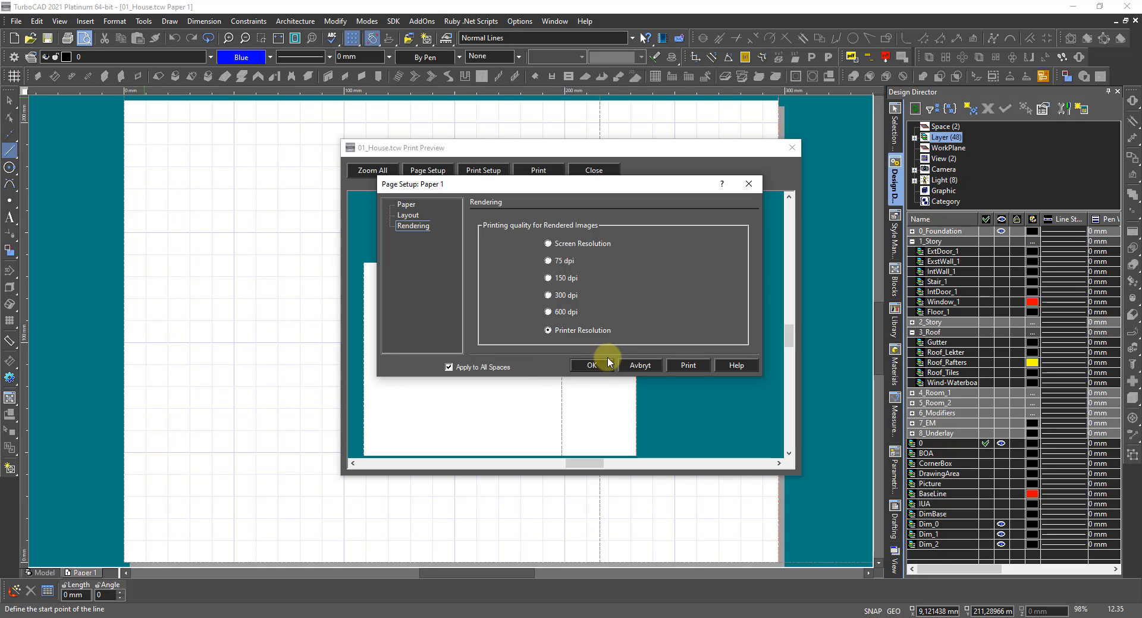
left_click(595, 366)
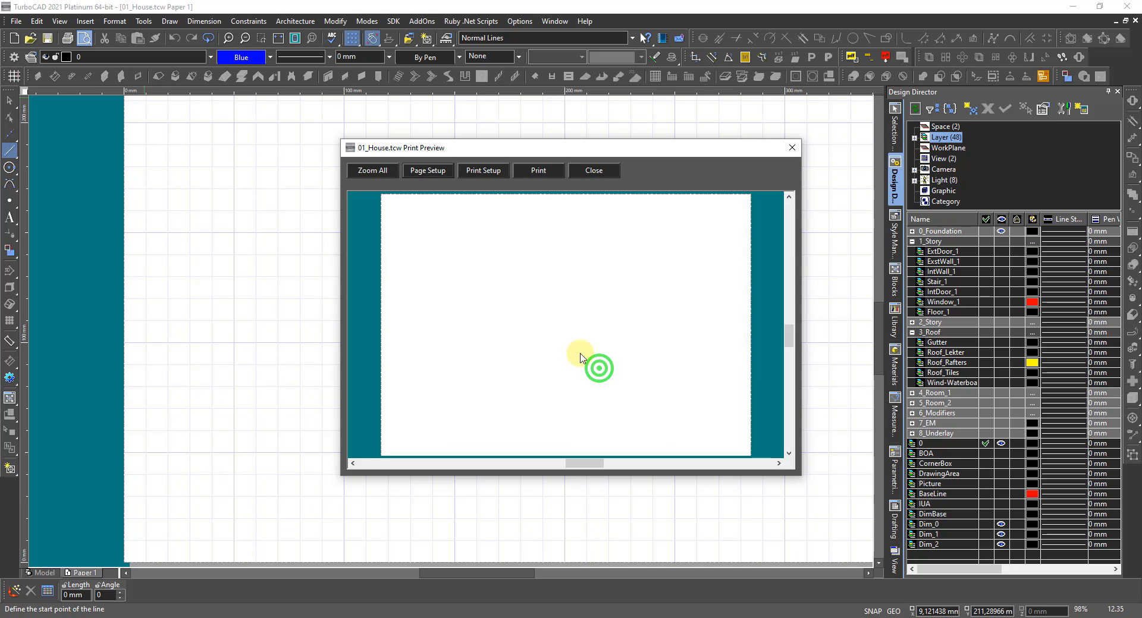
Check the printer's paper size and orientation in the print setup, and close the print preview.
left_click(480, 173)
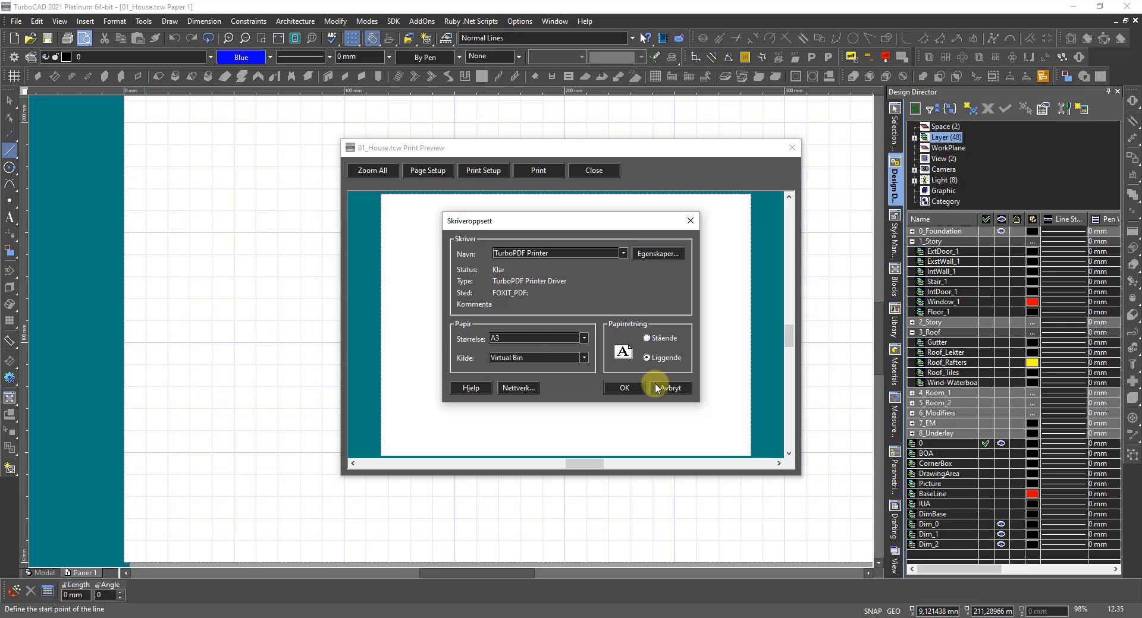
left_click(625, 392)
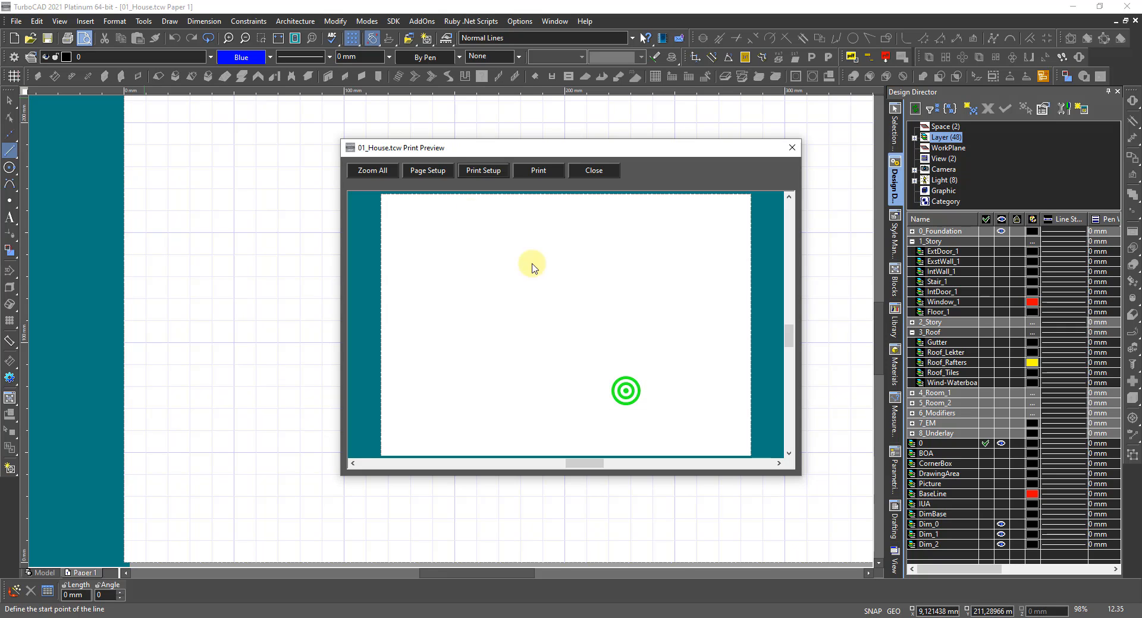
left_click(594, 171)
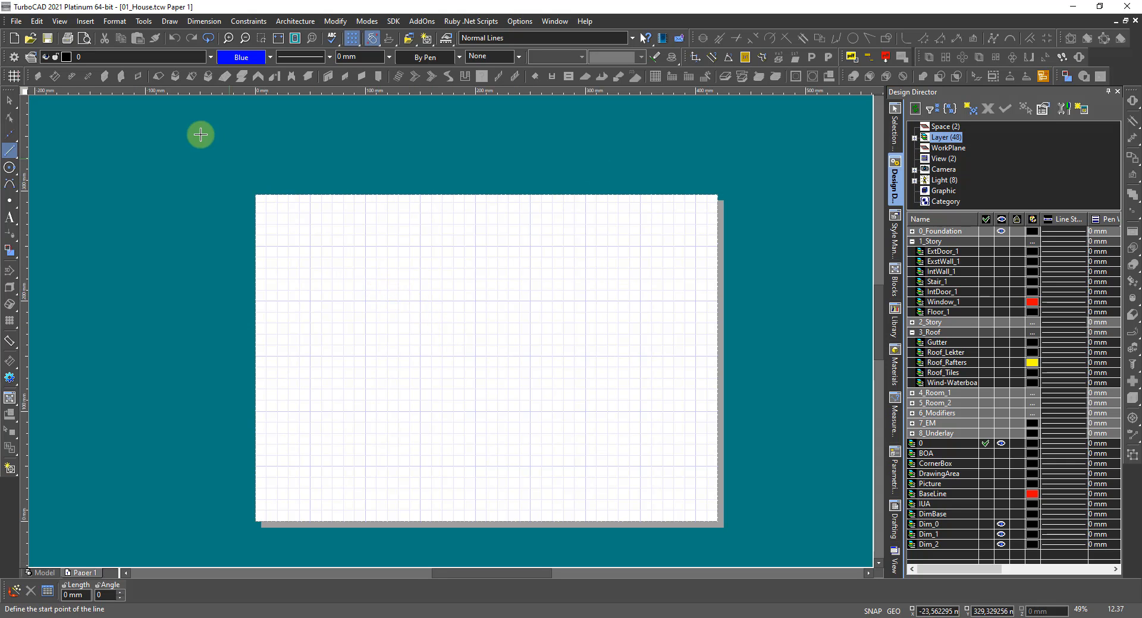
Create a viewport about 342 mm wide and 266 mm high on the Paper 1 sheet, leaving space along its right side.
left_click(86, 22)
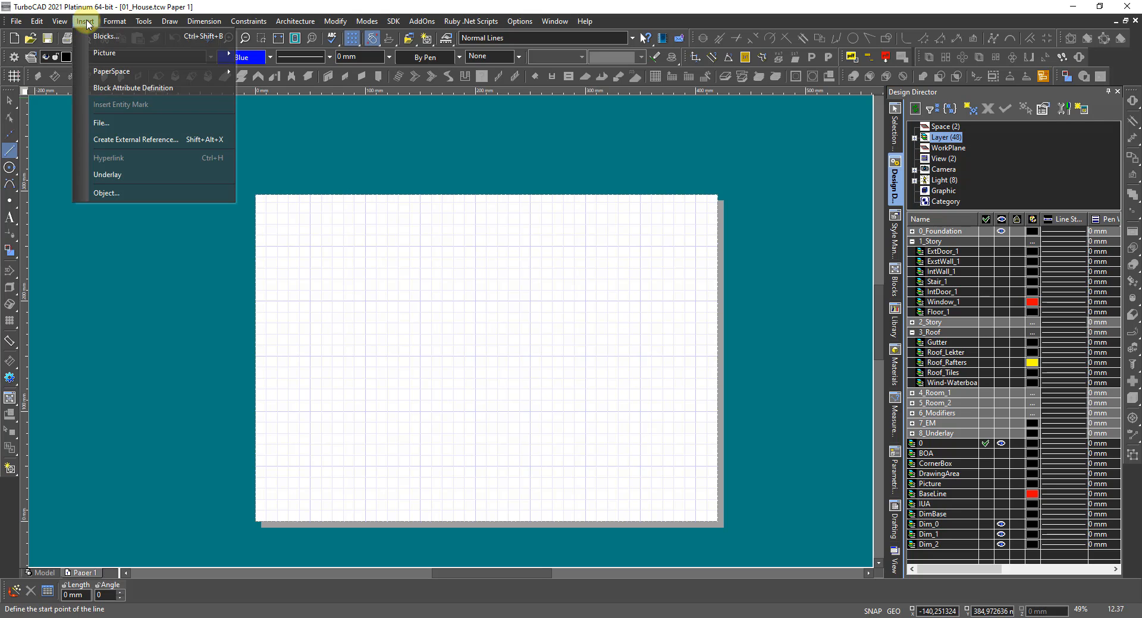
left_click(60, 22)
mouse_move(92, 199)
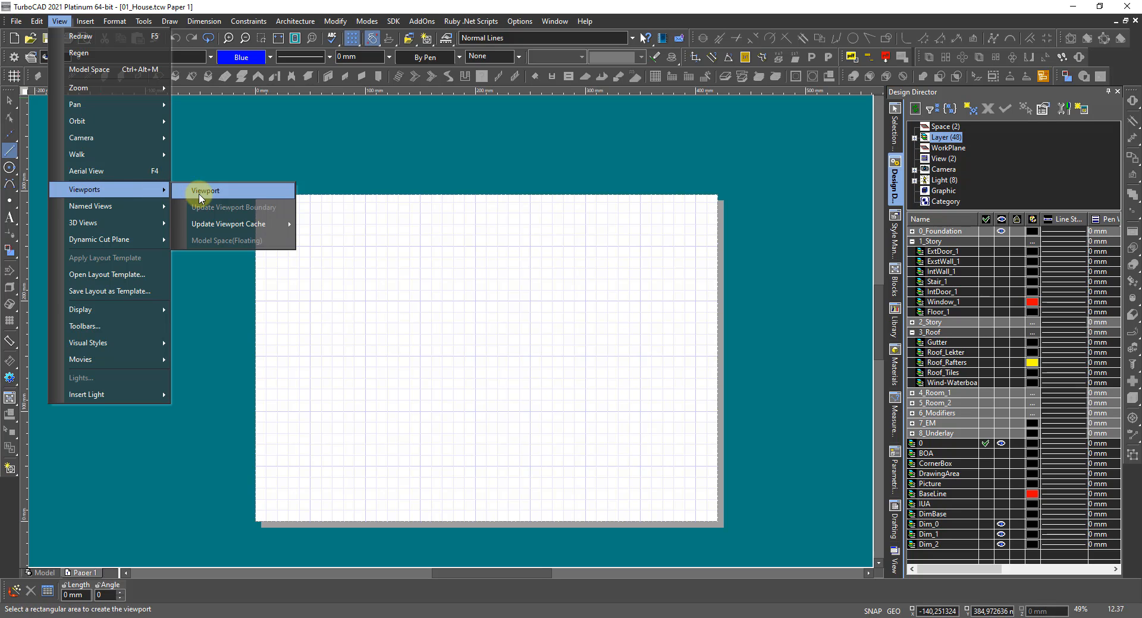
left_click(200, 192)
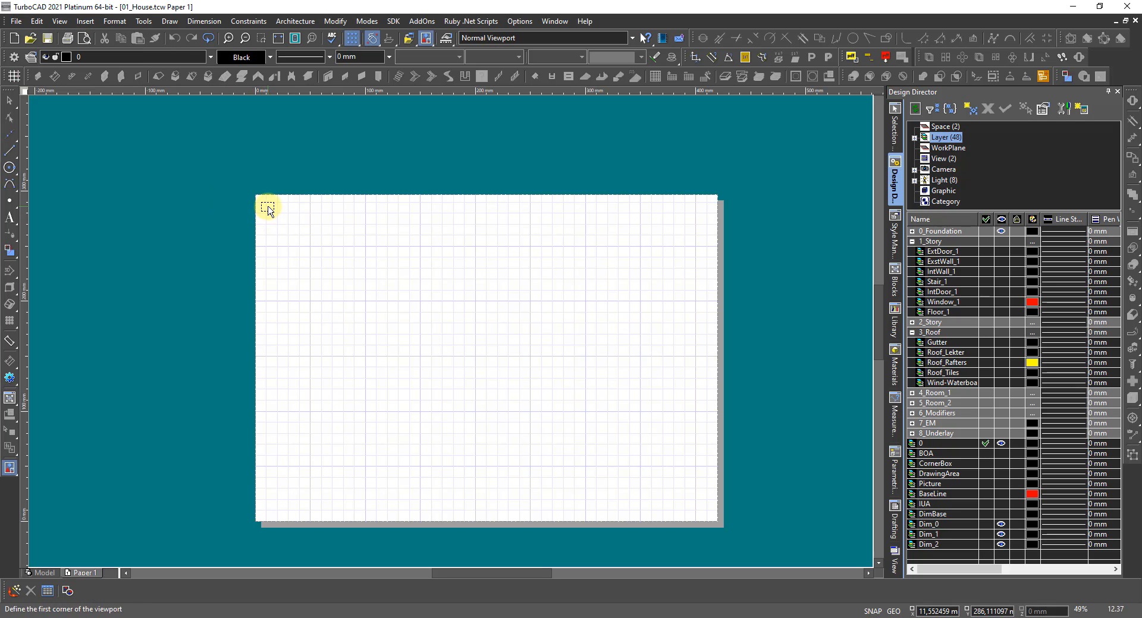
left_click(268, 206)
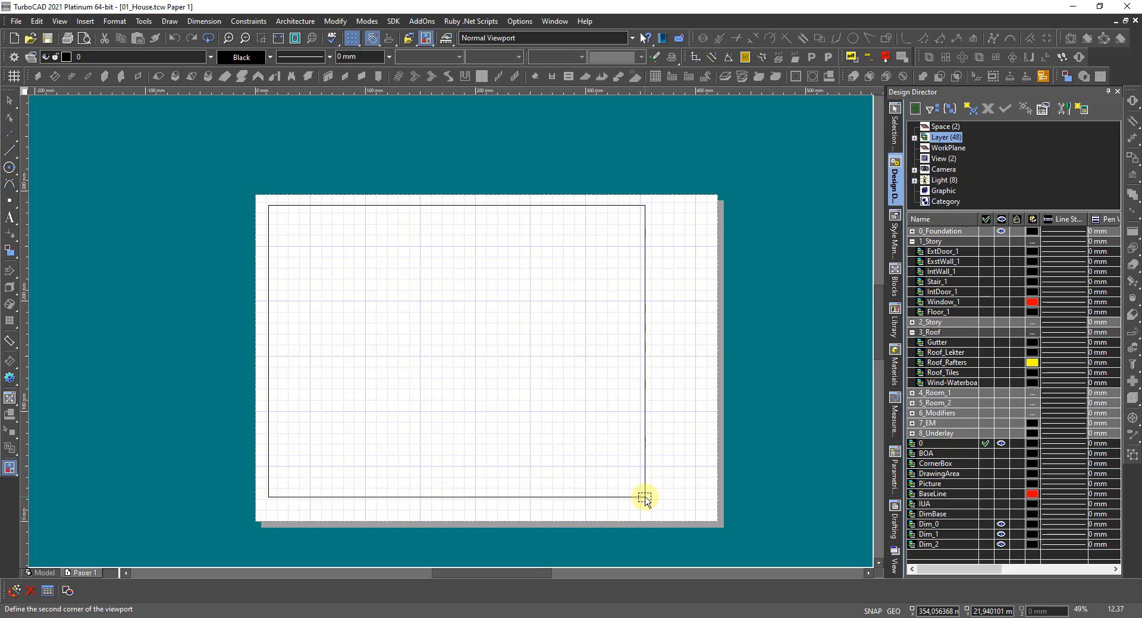
left_click(645, 498)
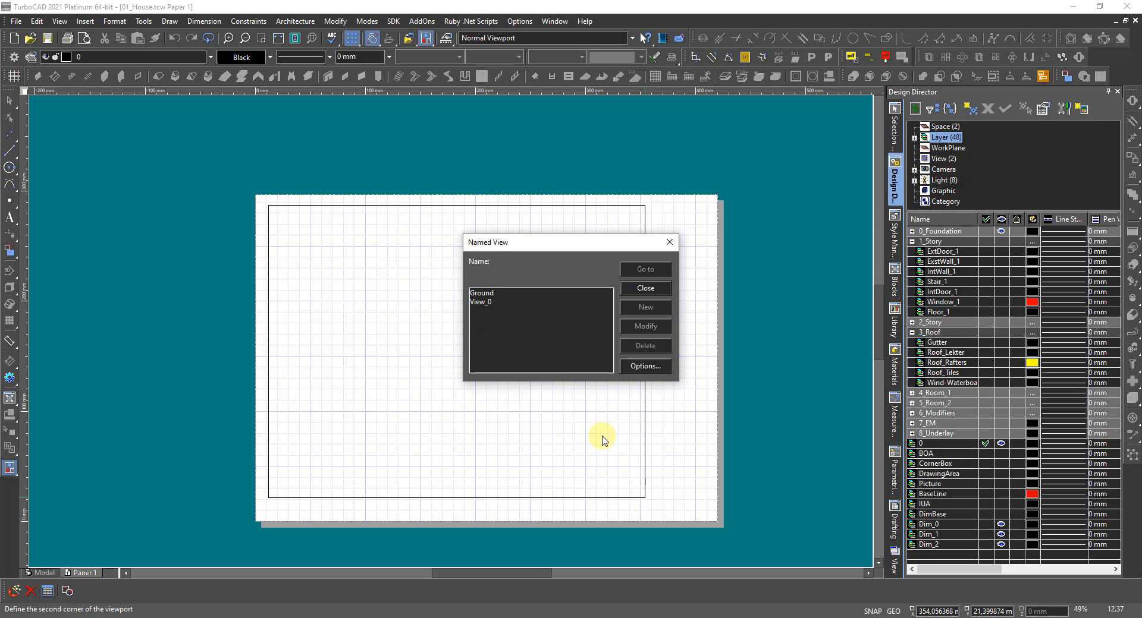
Assign the named view Ground to the new viewport and hide the grid on the paper sheet.
left_click(488, 294)
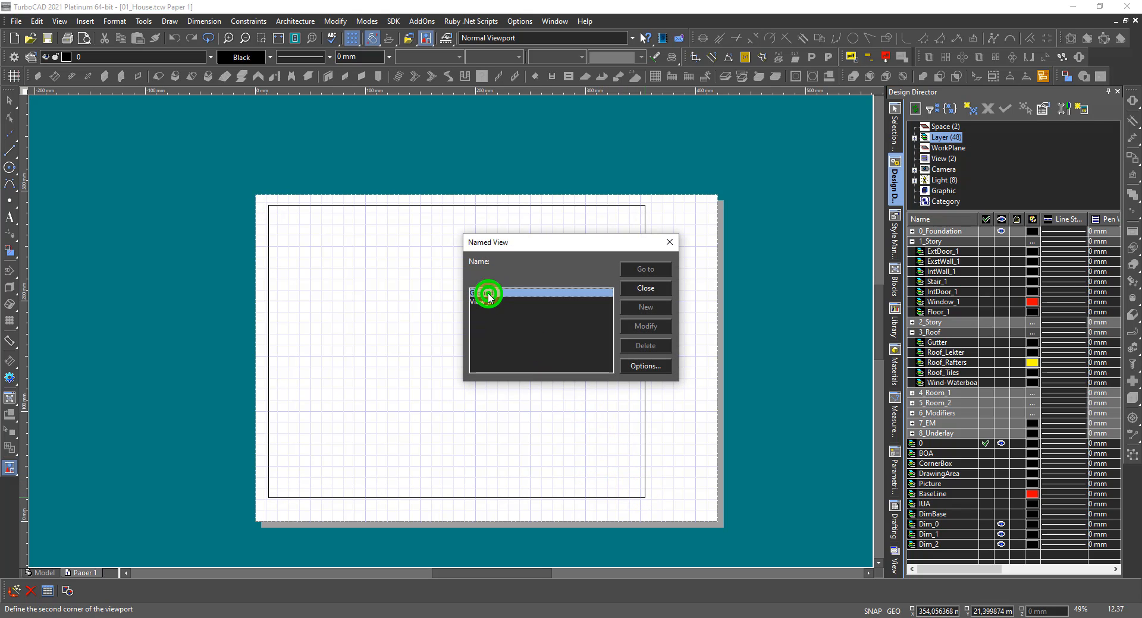
left_click(644, 271)
left_click(645, 290)
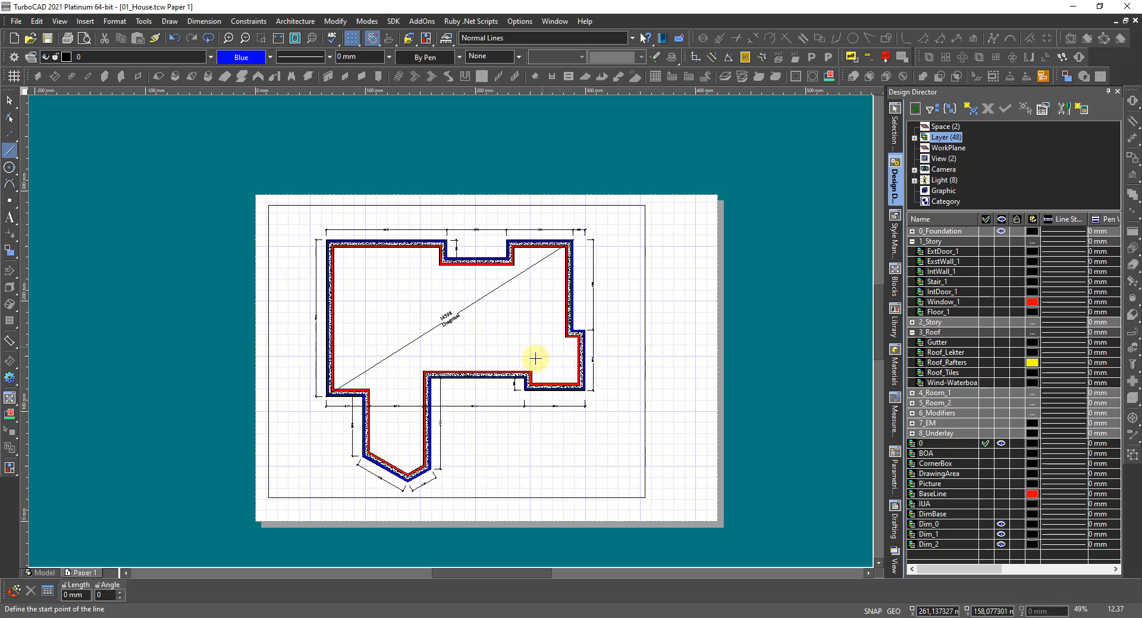
left_click(351, 38)
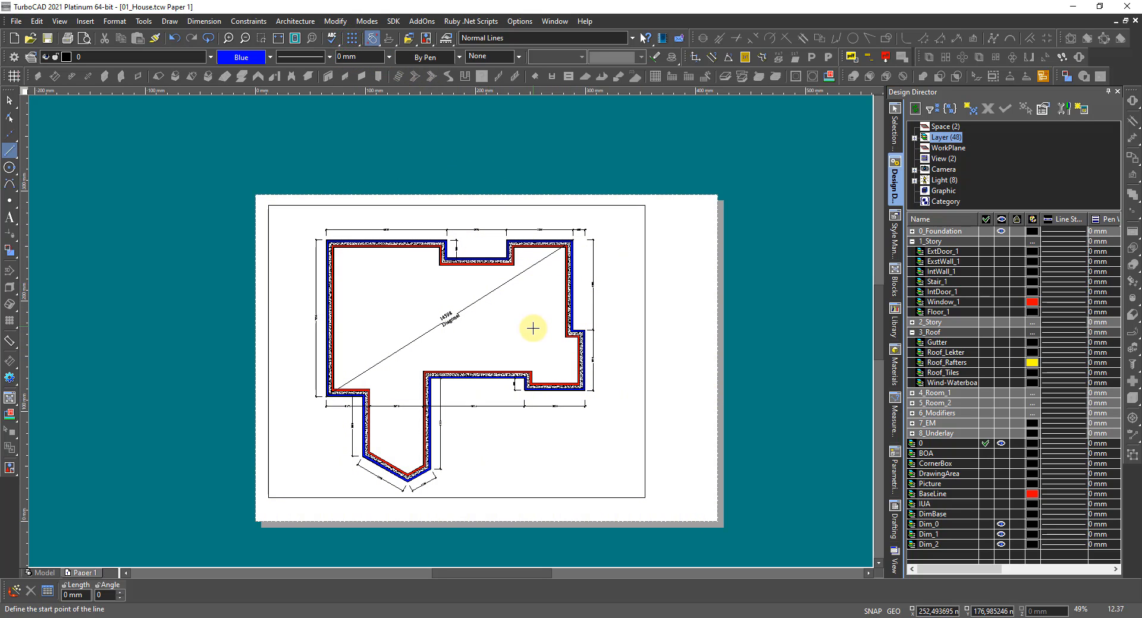
Remove the Dim_1 and Dim_2 layers from the viewport's visible layers, keeping 0, Dim_0 and ExstWall_0.
key("space")
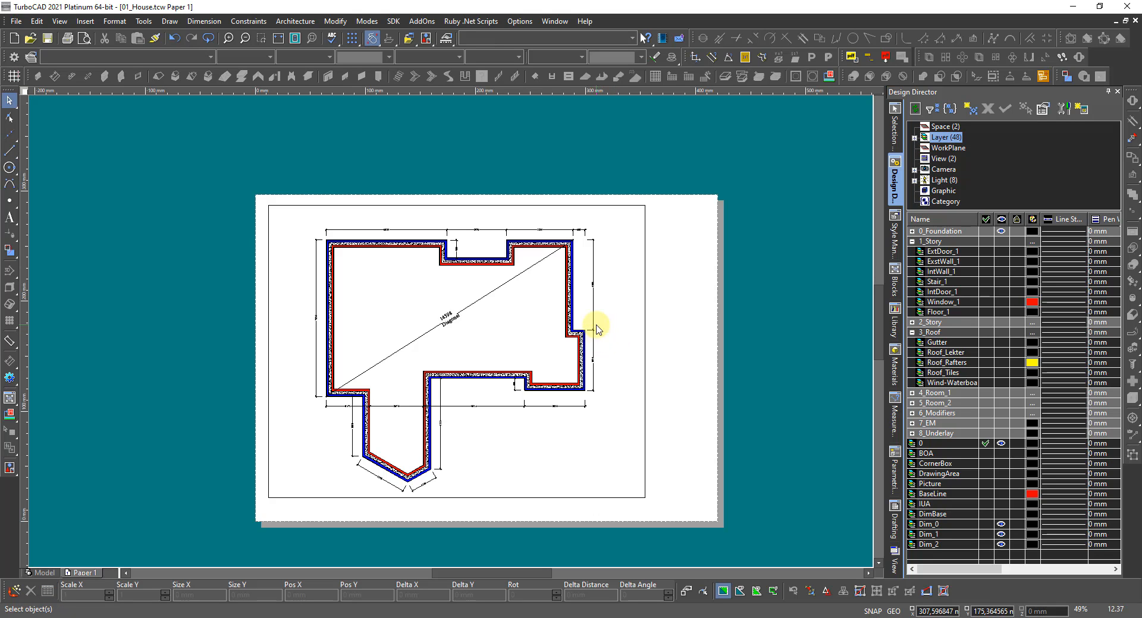
left_click(587, 337)
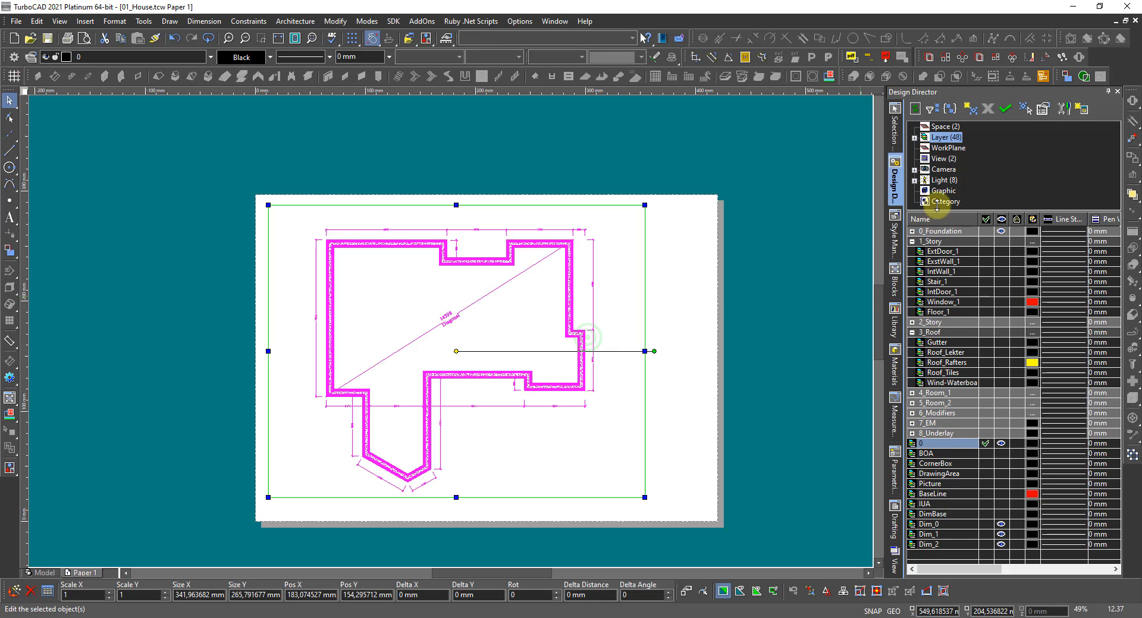
left_click(895, 124)
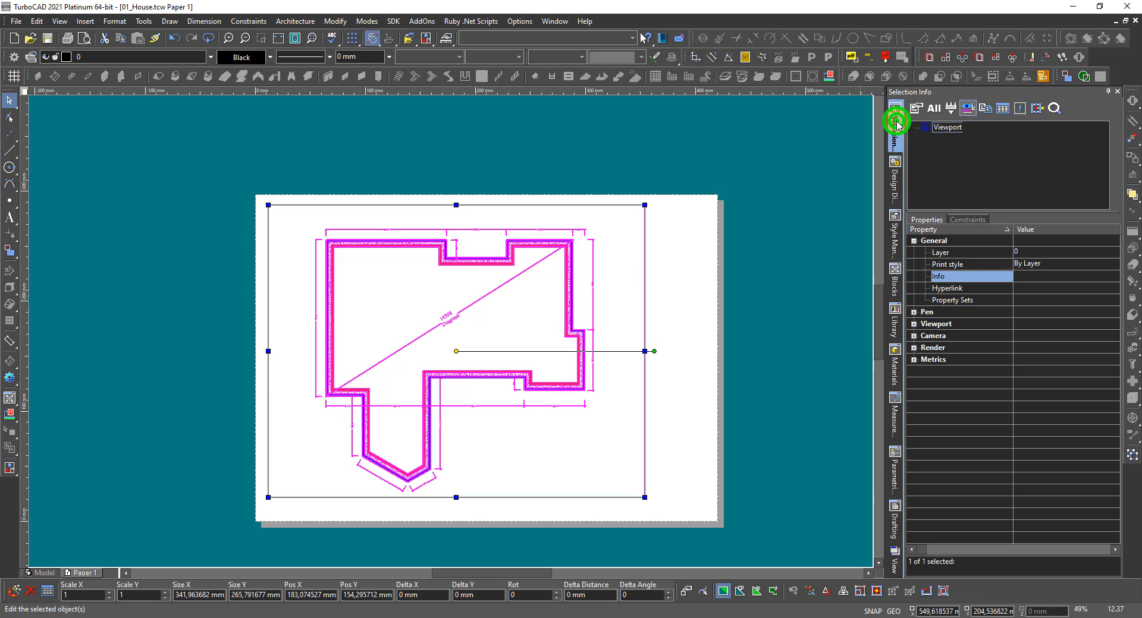
left_click(914, 324)
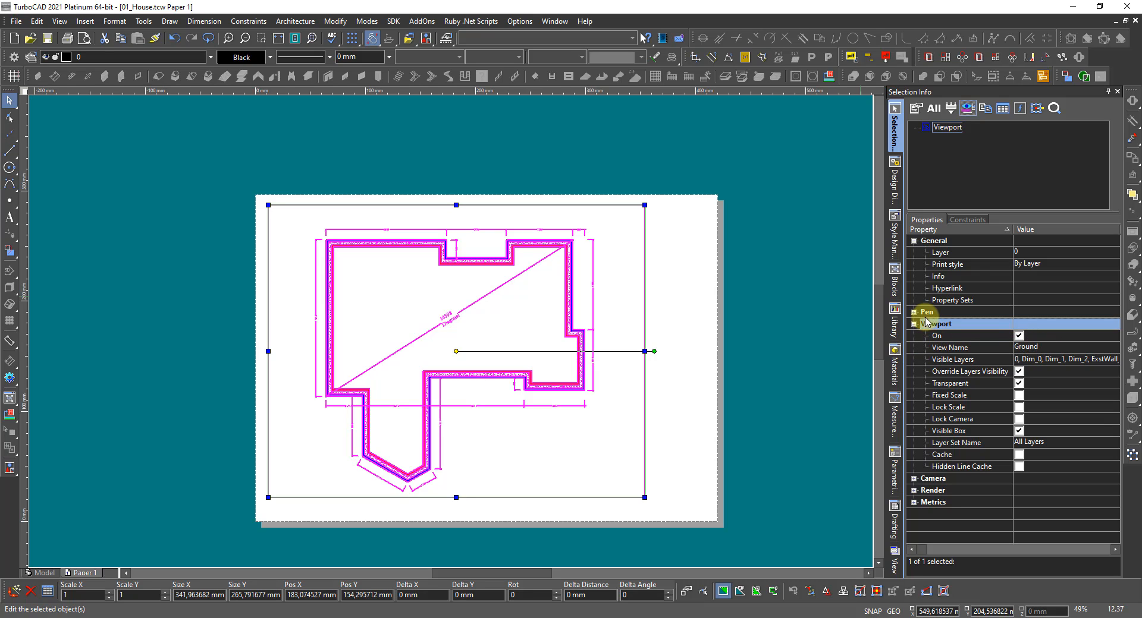
left_click(1040, 361)
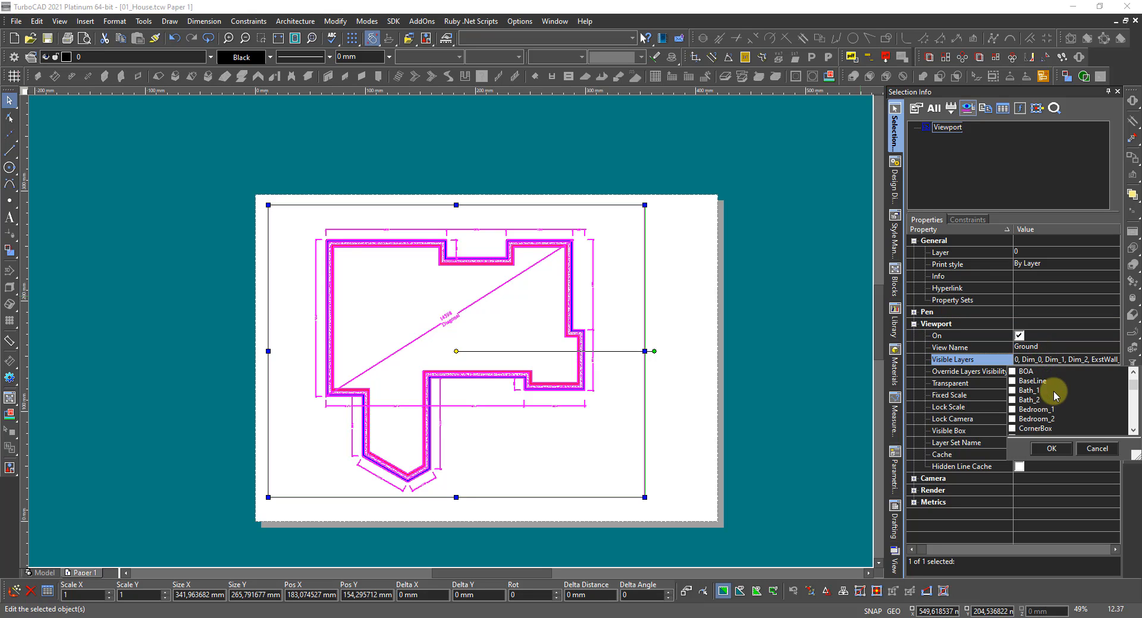
scroll(1054, 396, "down", 2)
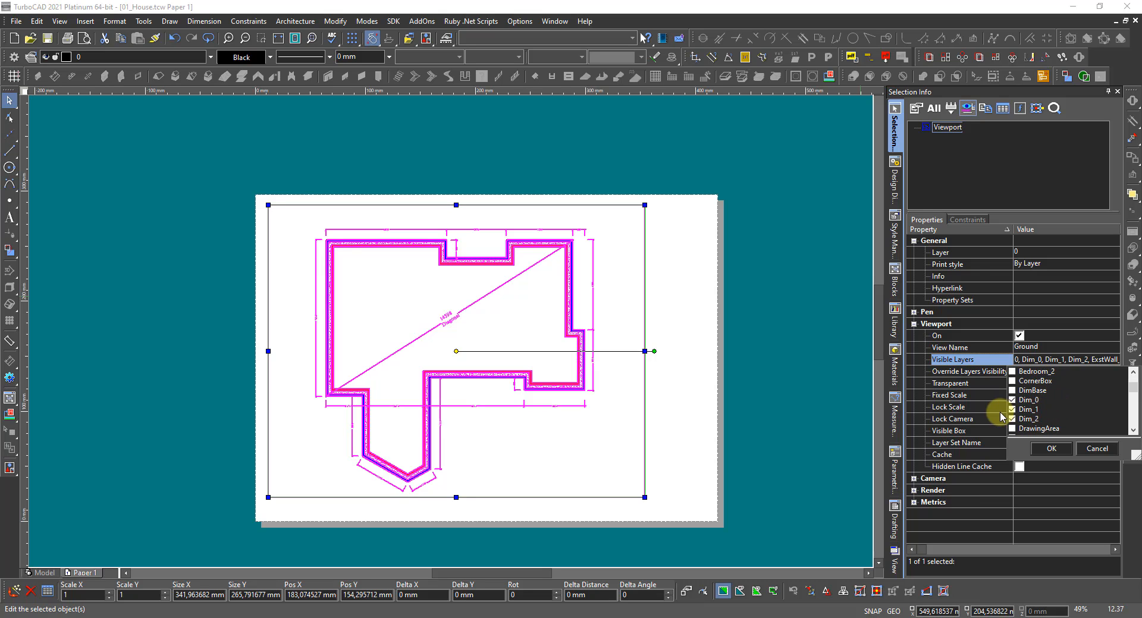
left_click(1011, 410)
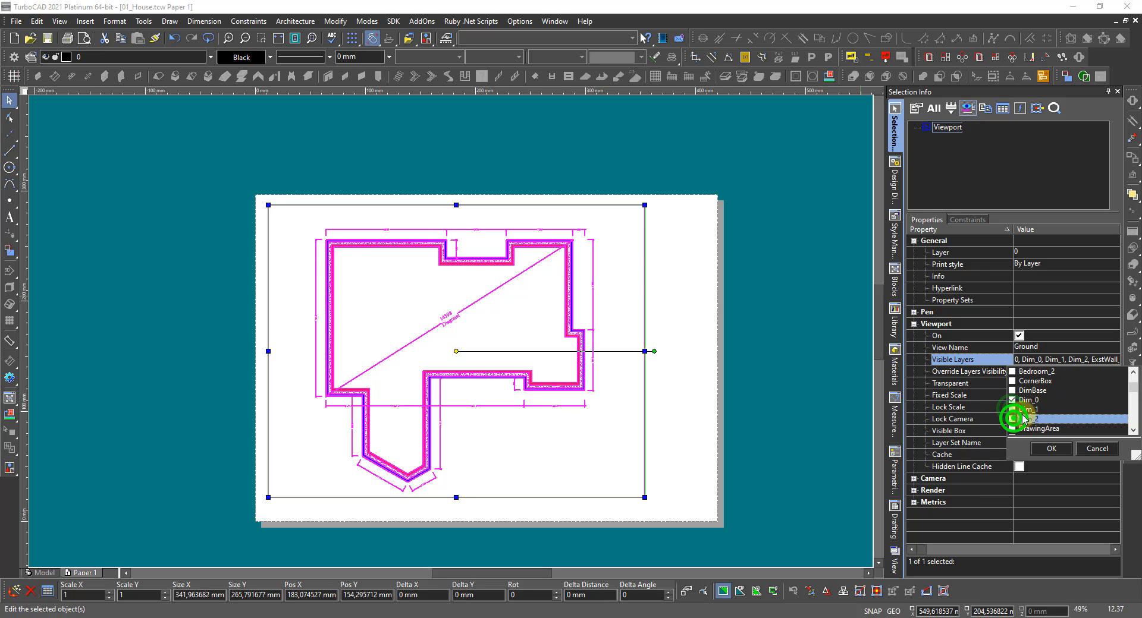
scroll(1034, 408, "down", 2)
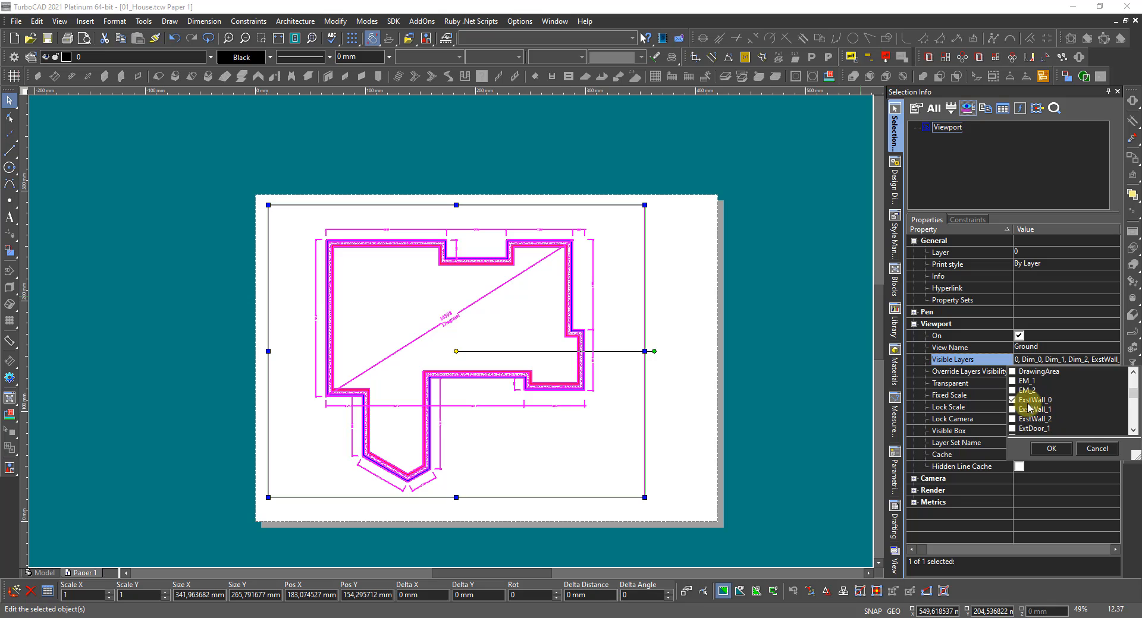
scroll(1046, 408, "down", 4)
scroll(1040, 405, "down", 2)
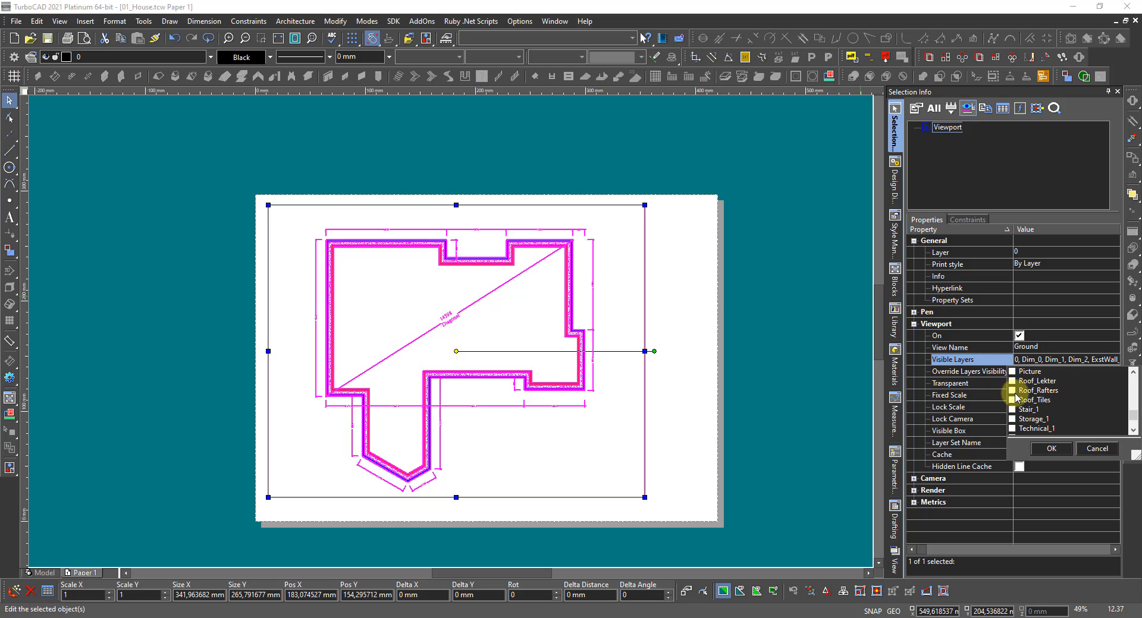
scroll(1020, 394, "down", 2)
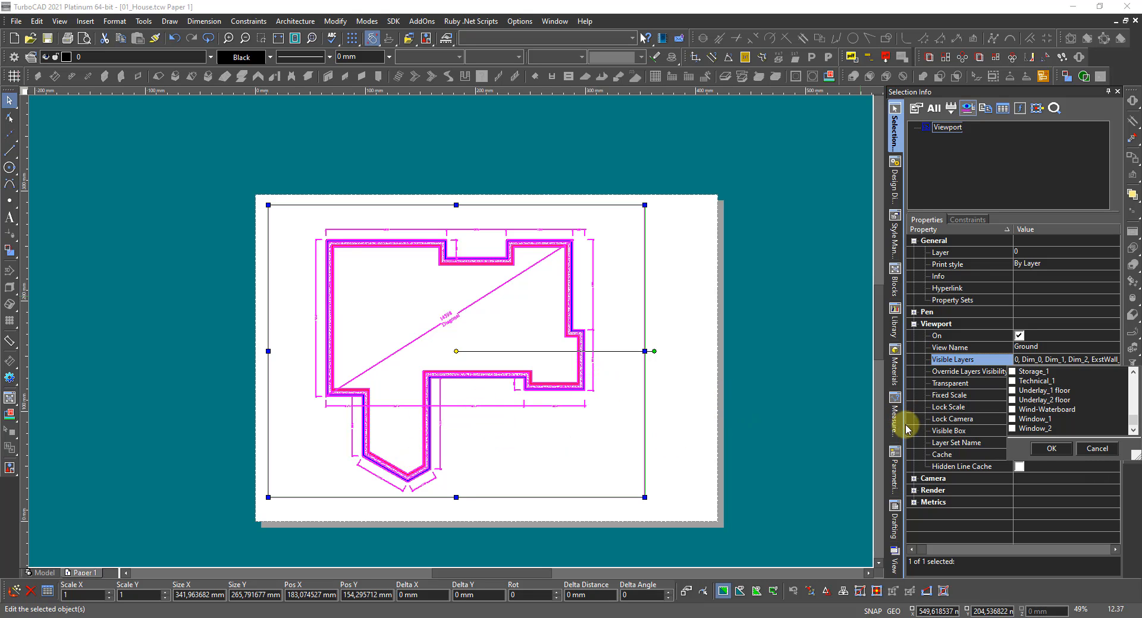
left_click(1048, 448)
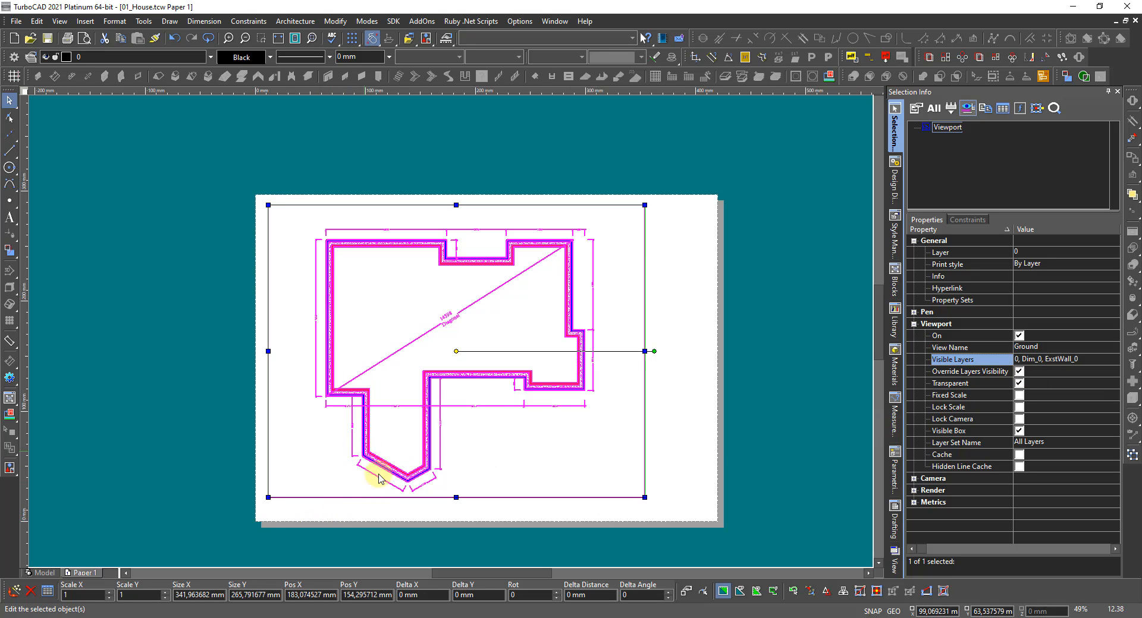
Hide the 0_Foundation layer group in model space and return to the Paper 1 sheet.
left_click(43, 573)
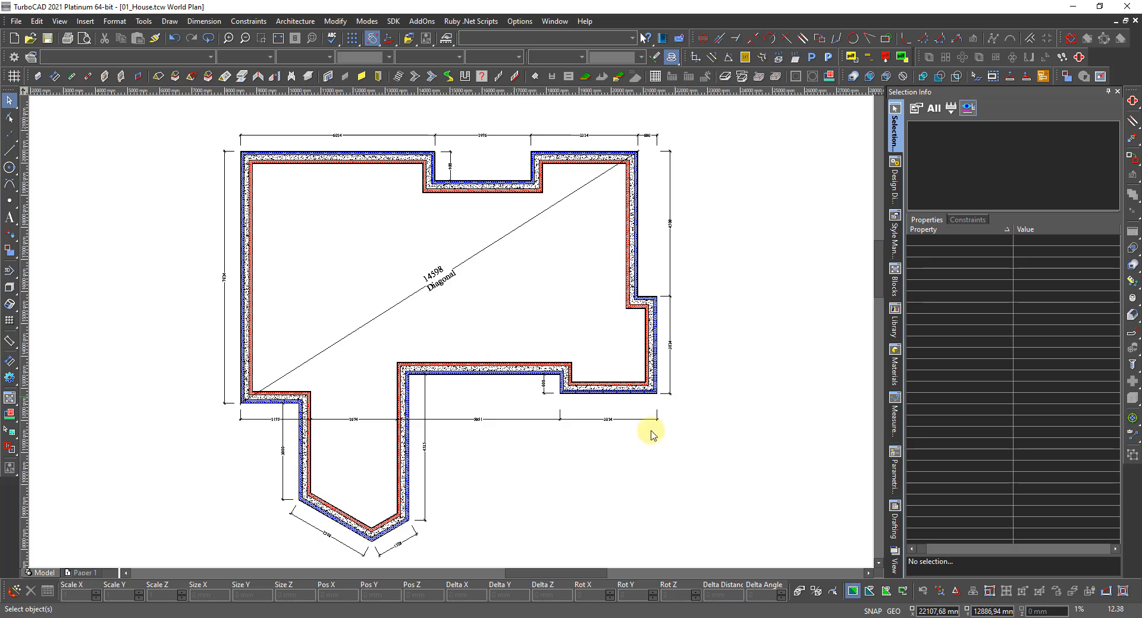
left_click(894, 178)
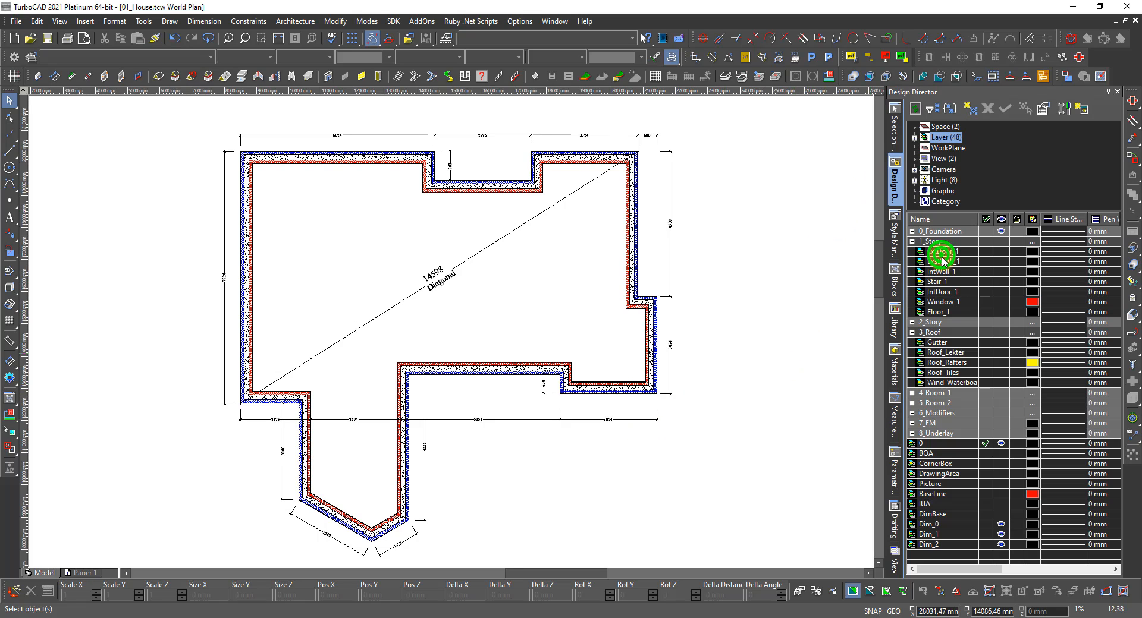
left_click(1001, 232)
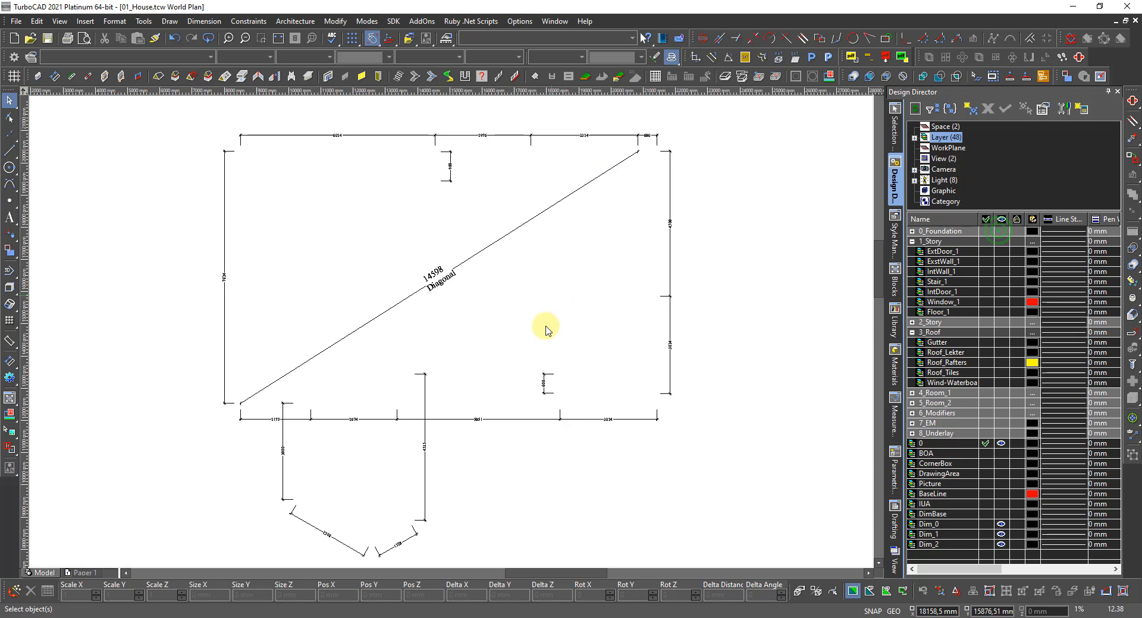
left_click(88, 575)
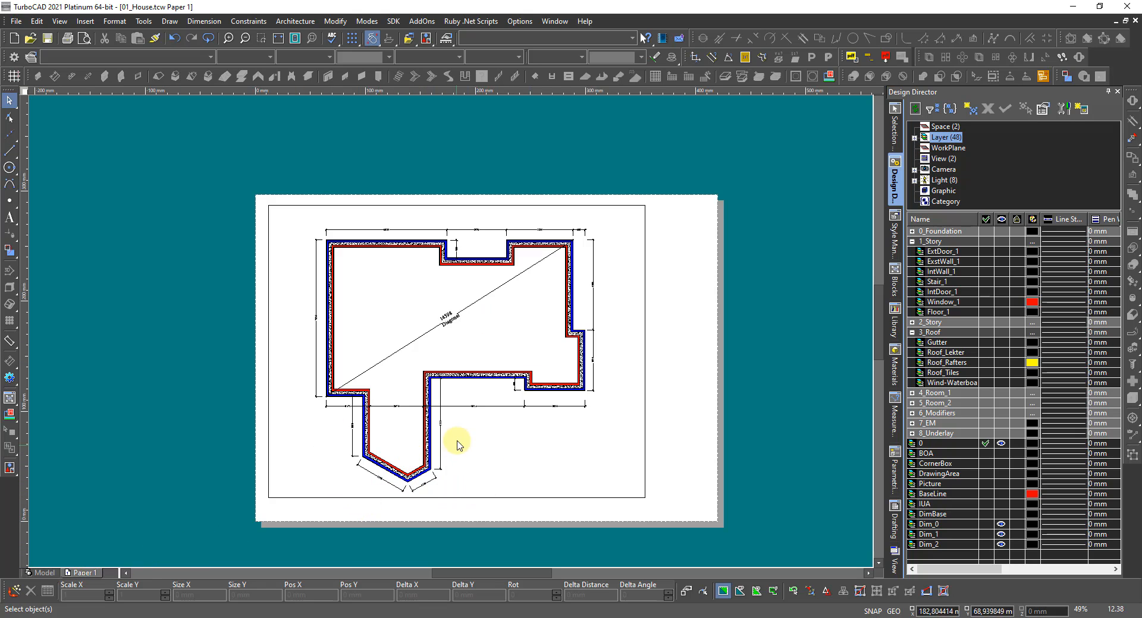
Turn off the visible box around the floor plan viewport in its properties.
left_click(643, 410)
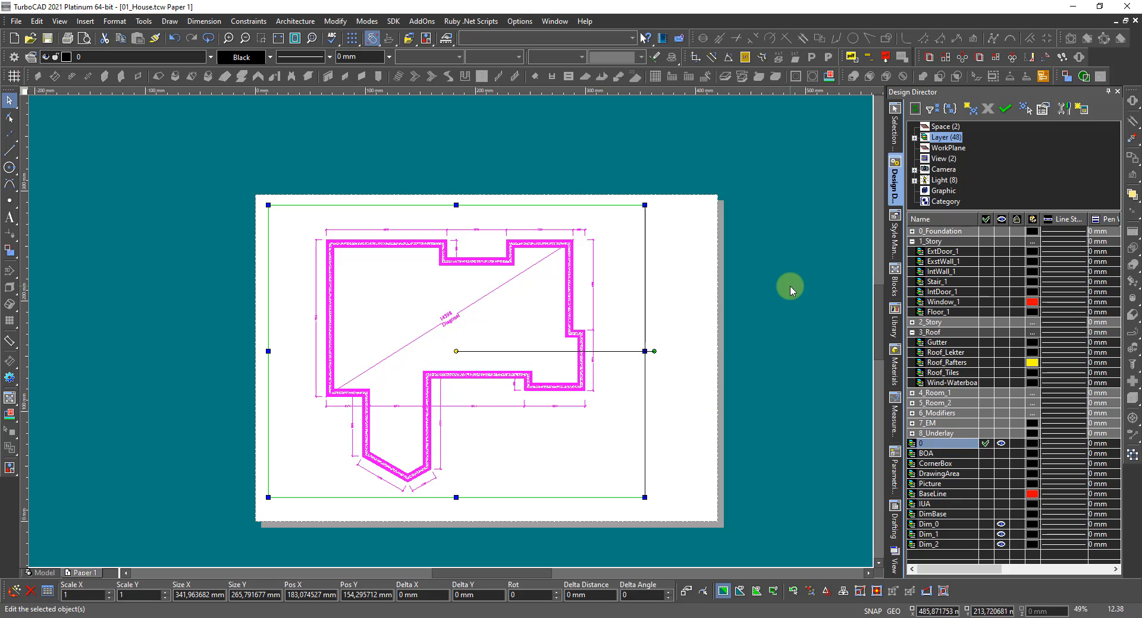
left_click(895, 128)
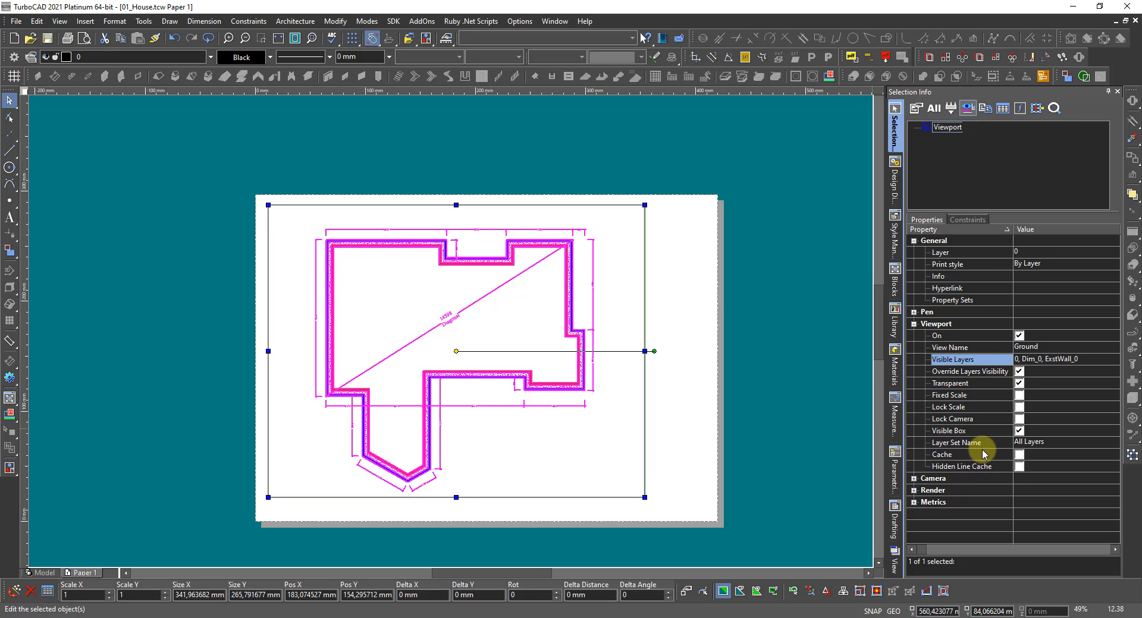
left_click(1018, 432)
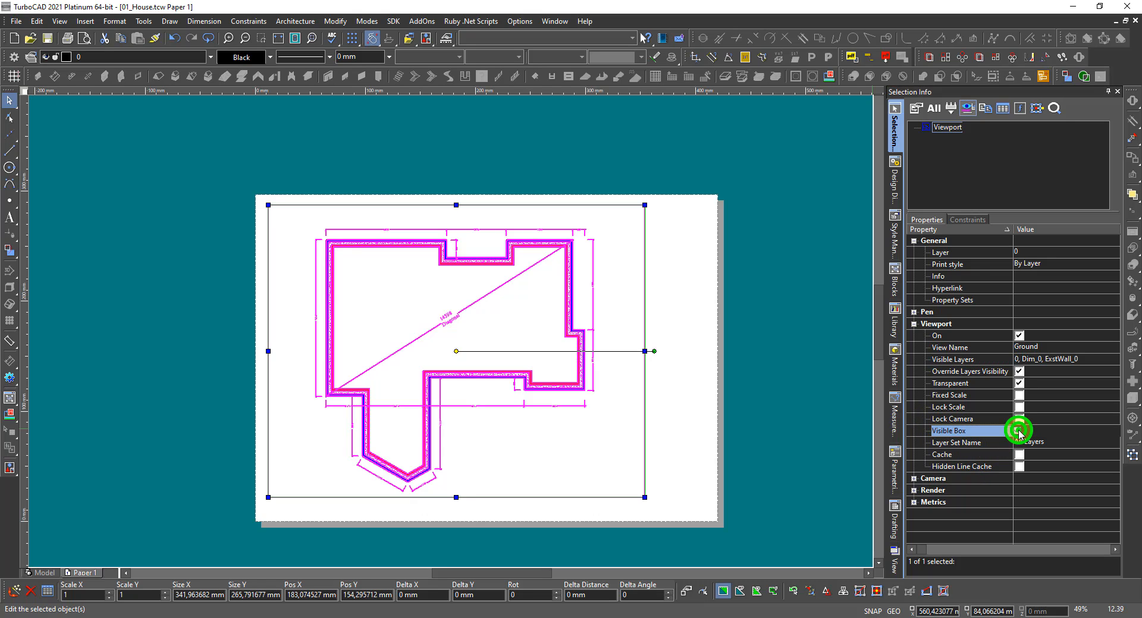
Give the viewport a fixed scale of 1 : 50.
left_click(1019, 395)
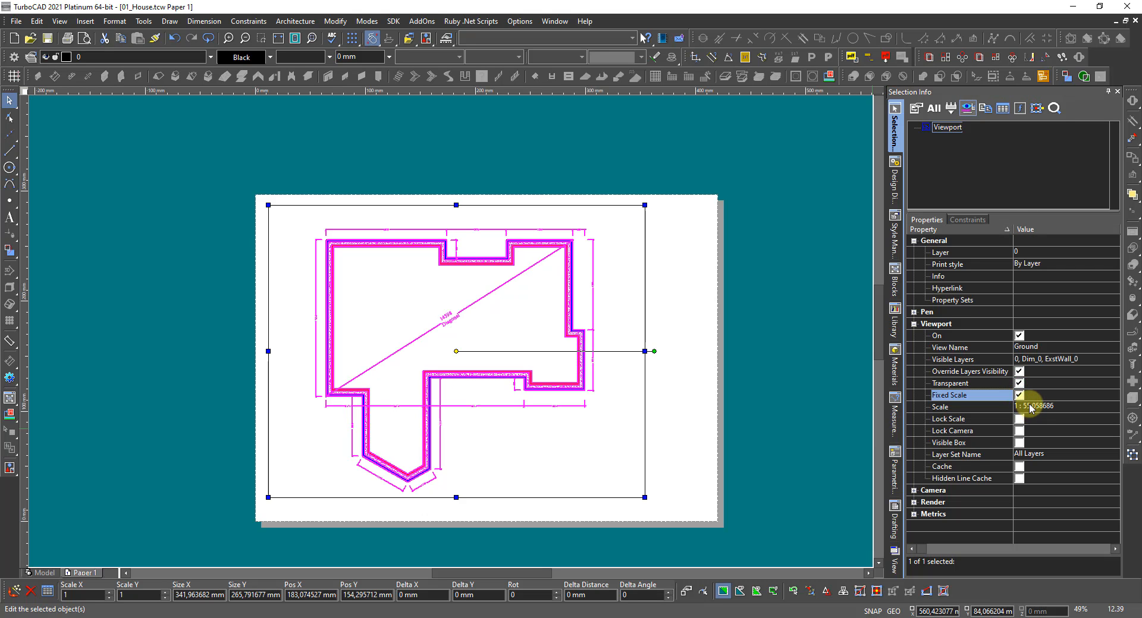
left_click(1030, 408)
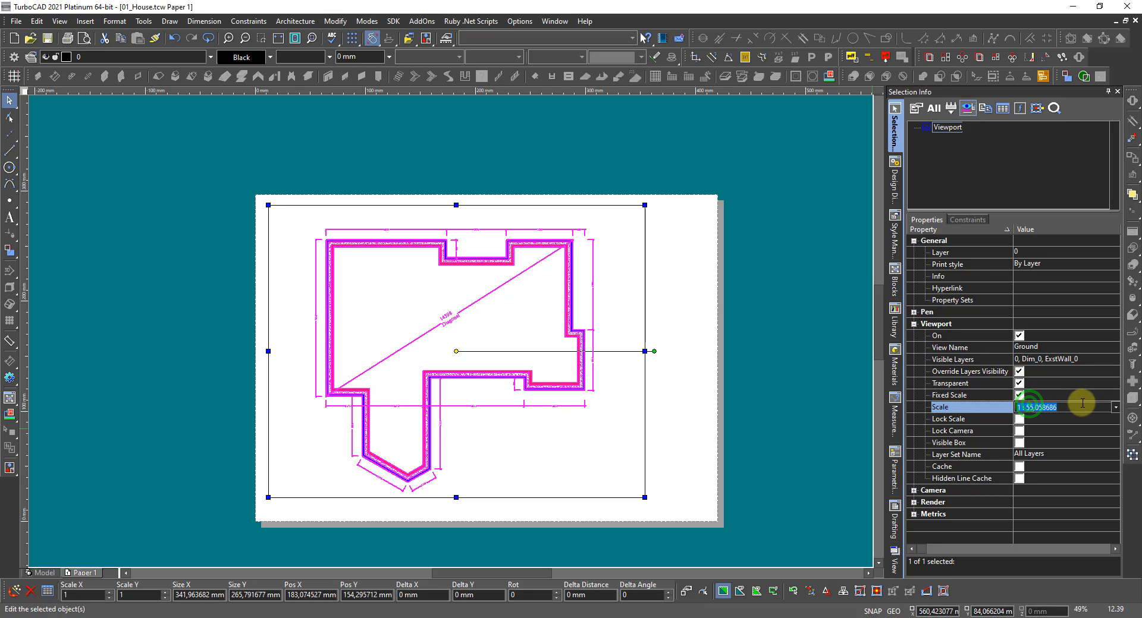
left_click(1115, 408)
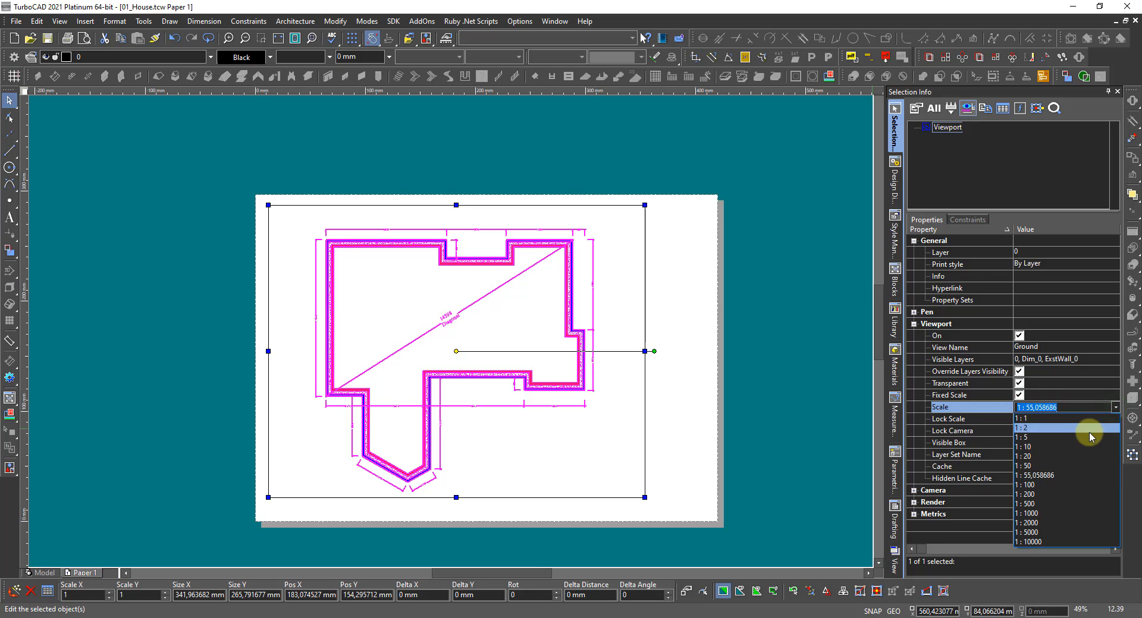
left_click(1028, 467)
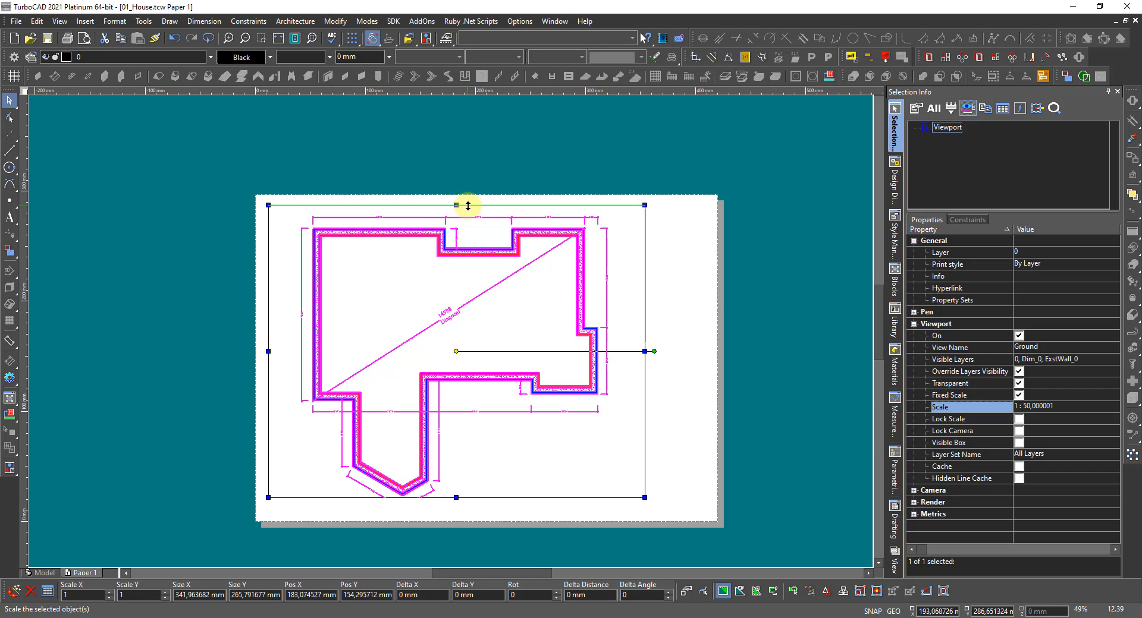
Lower the viewport's upper edge to just above the top dimension line, making the viewport about 258 mm high.
scroll(464, 202, "up", 4)
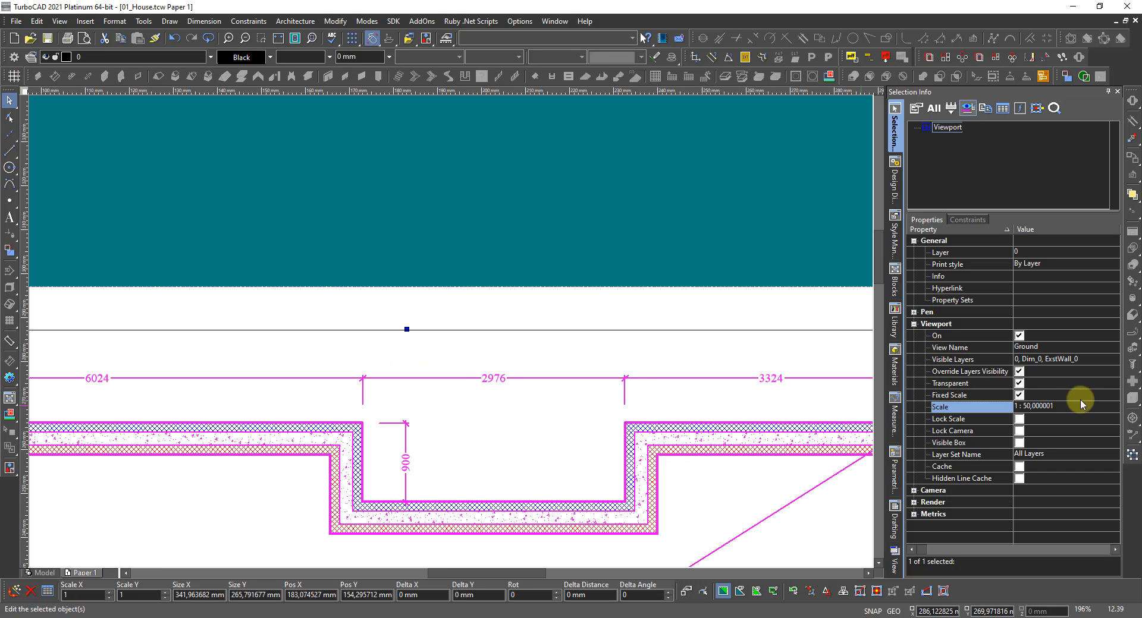
left_click(487, 330)
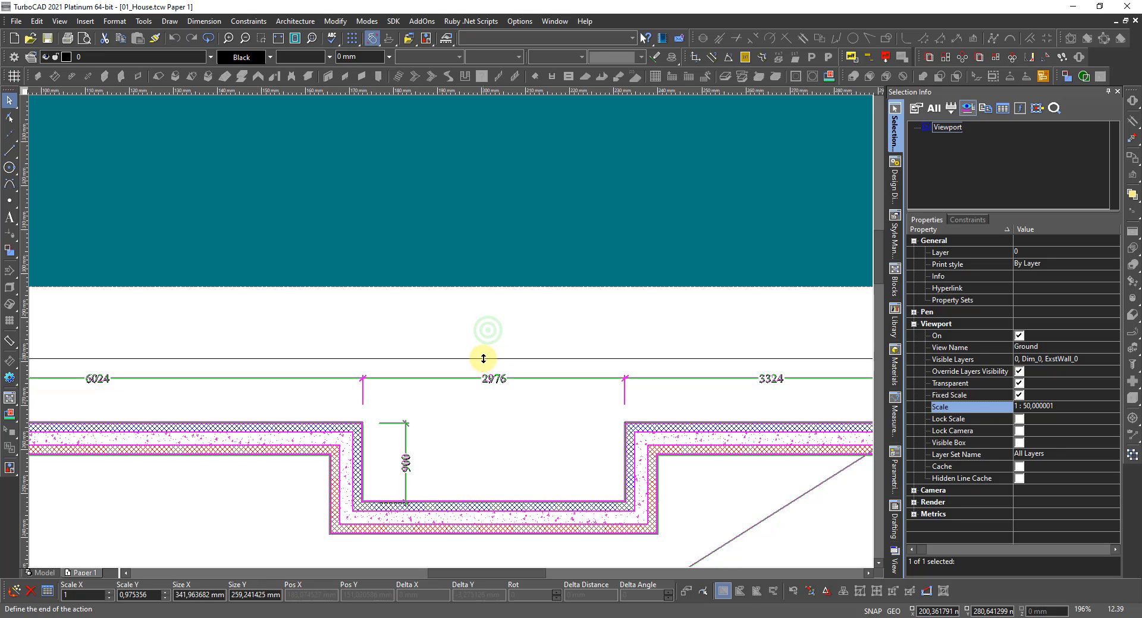
left_click(483, 363)
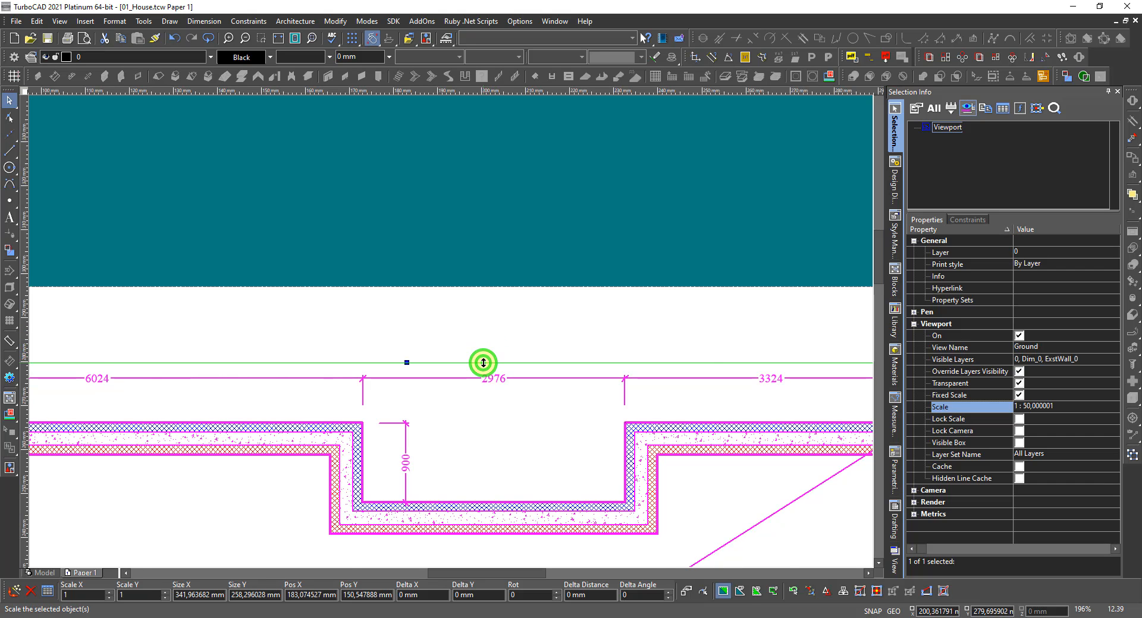
scroll(479, 359, "down", 8)
scroll(437, 389, "up", 5)
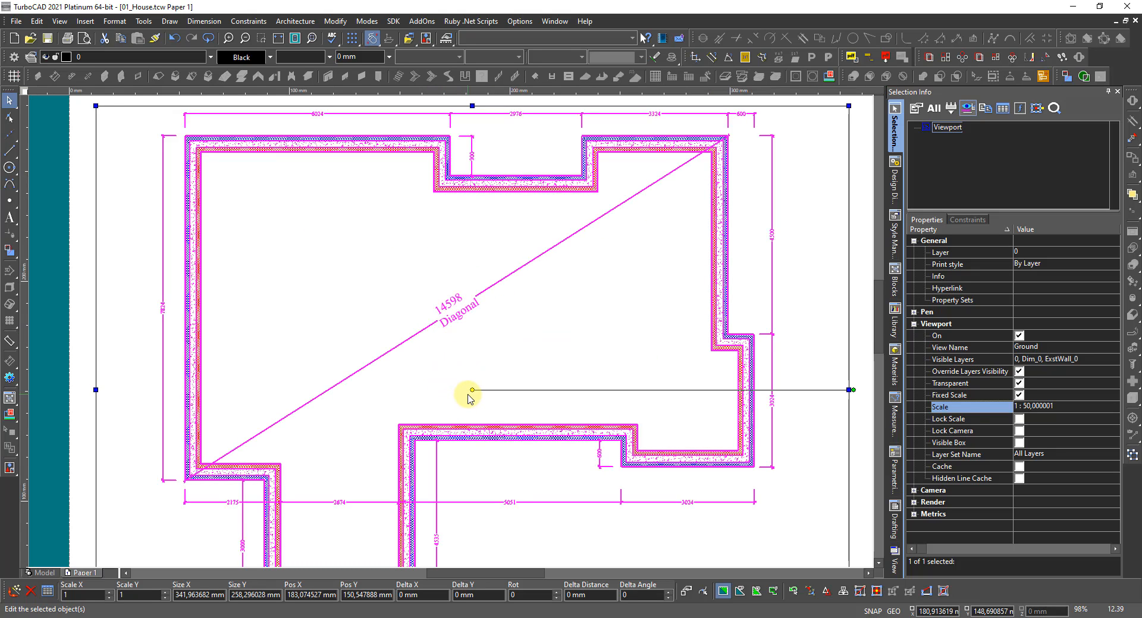
scroll(472, 388, "down", 3)
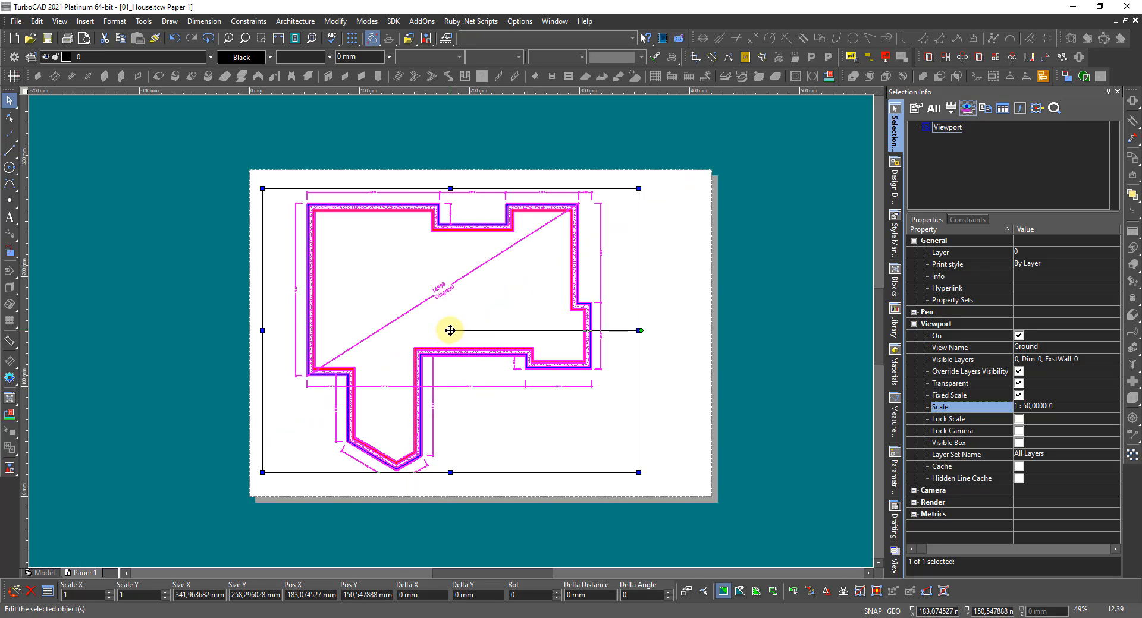
Move the floor plan viewport up about 12 mm and extend its lower edge, making it about 275 mm high.
left_click(452, 328)
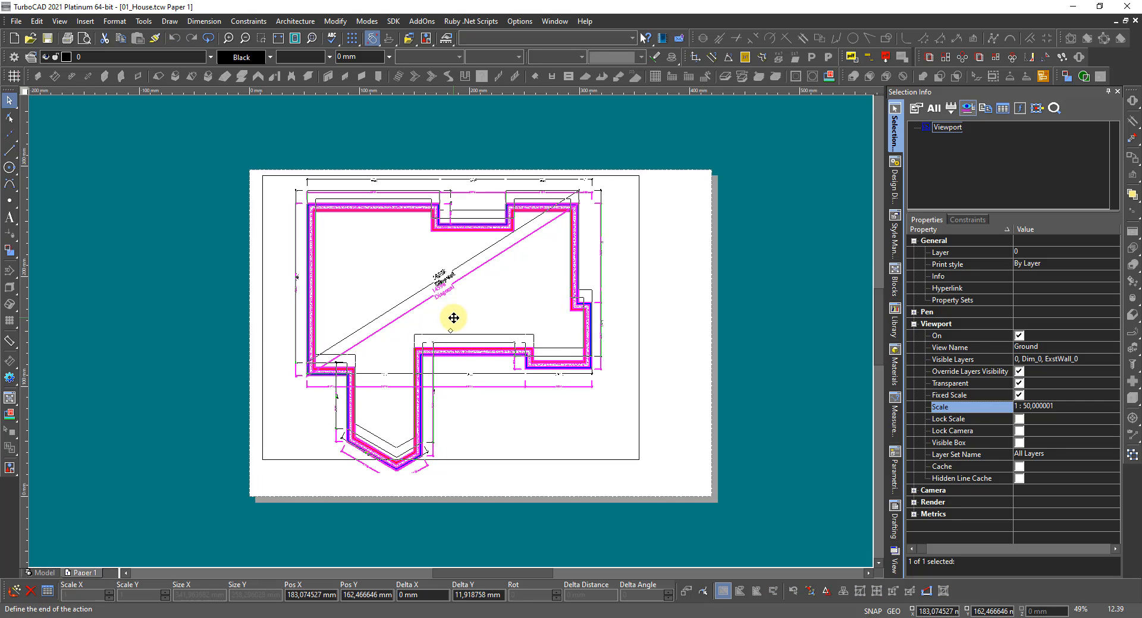
left_click(453, 318)
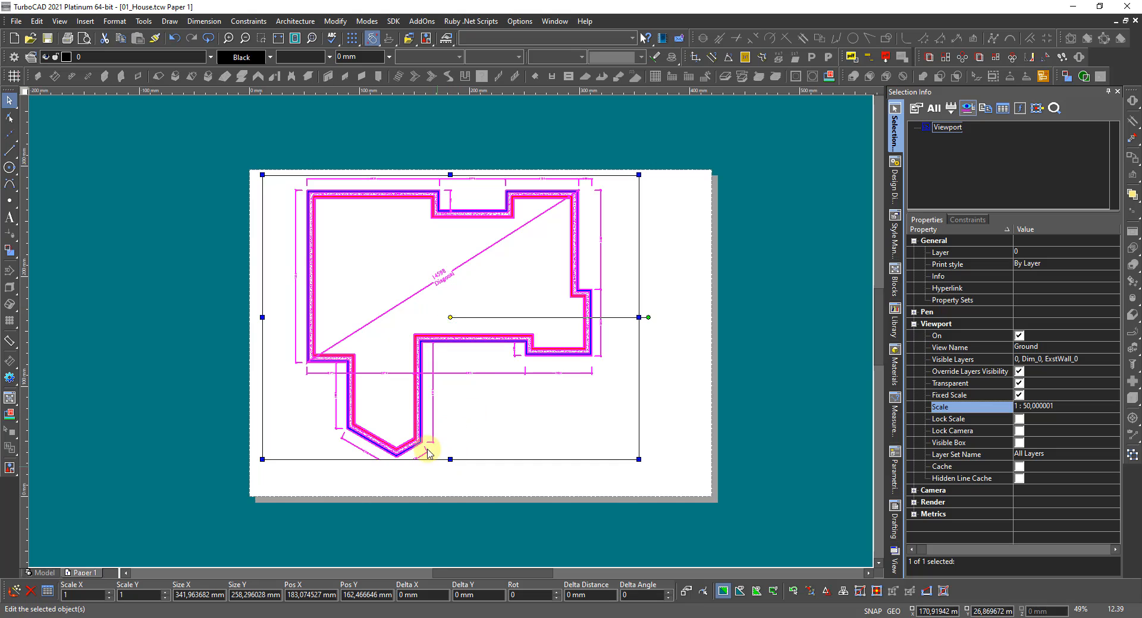
left_click(464, 458)
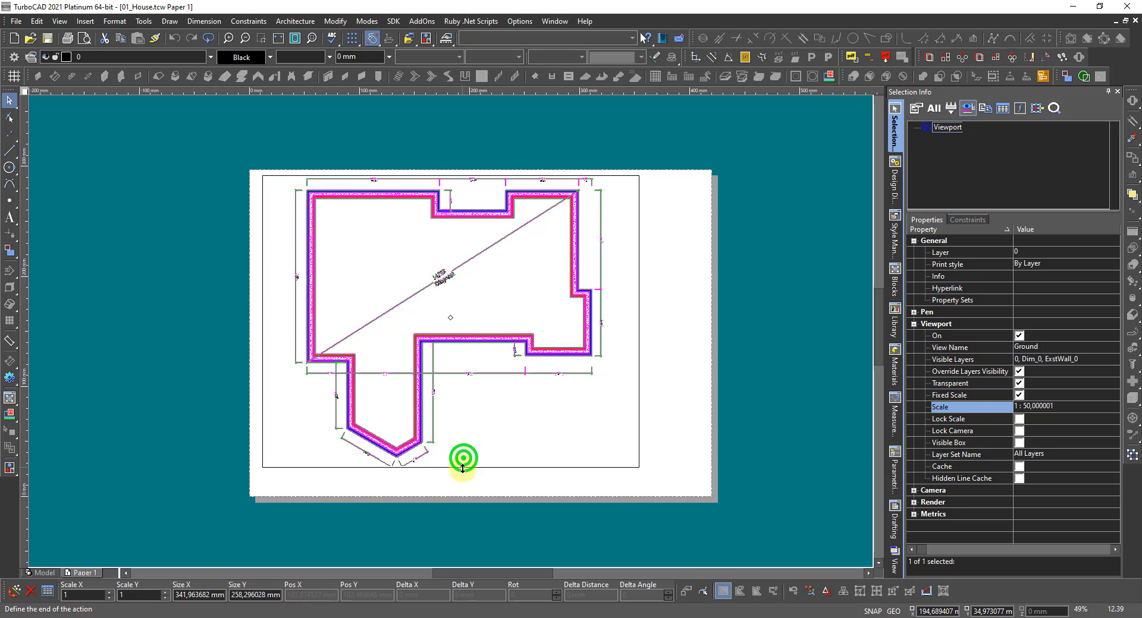
left_click(462, 478)
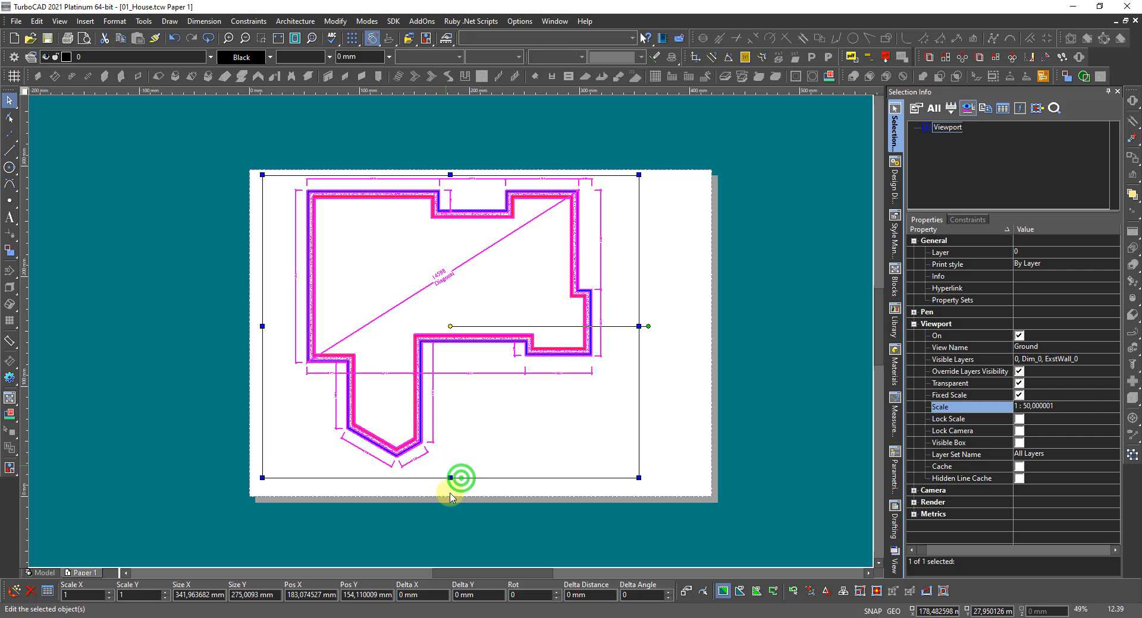
Pull the viewport's right and left edges in toward the floor plan, making it about 306 mm wide.
left_click(639, 380)
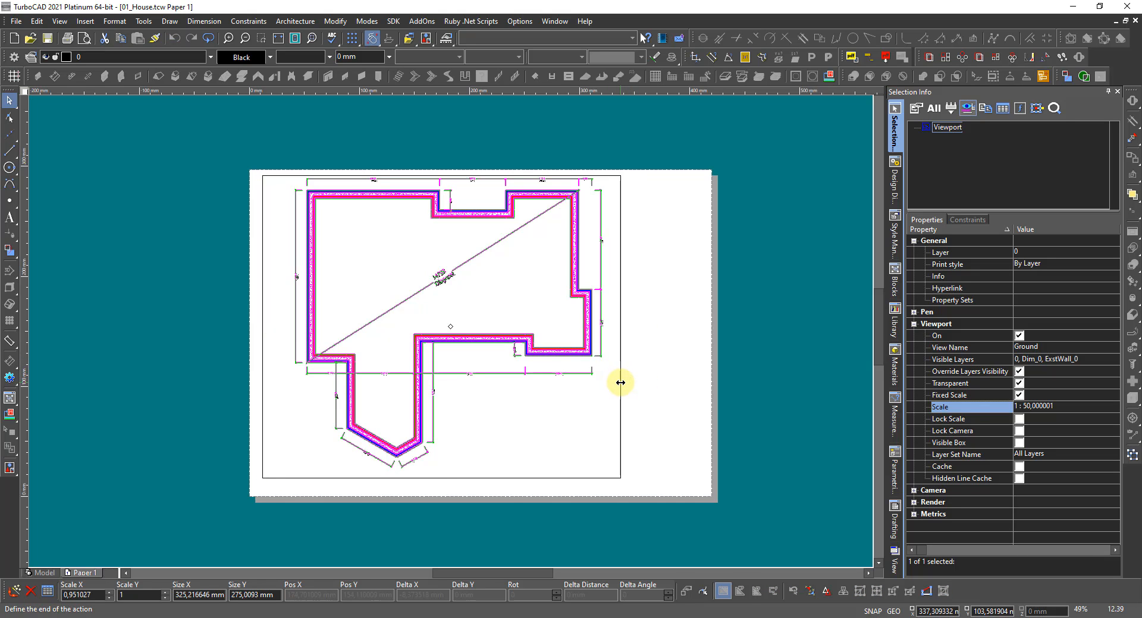
left_click(616, 382)
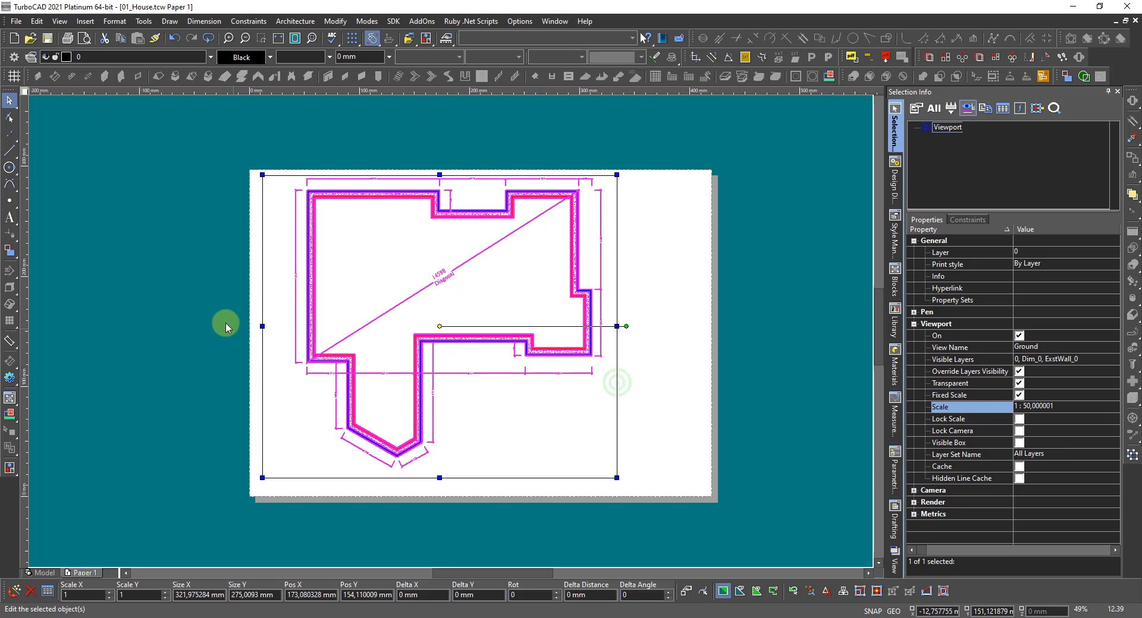
left_click(263, 279)
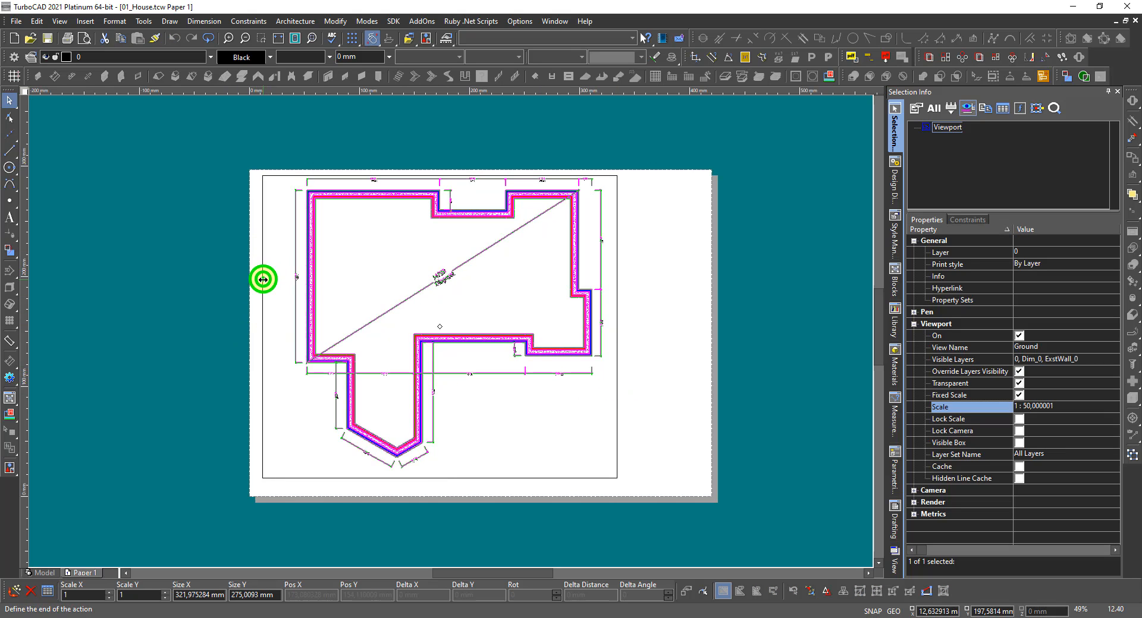
left_click(279, 279)
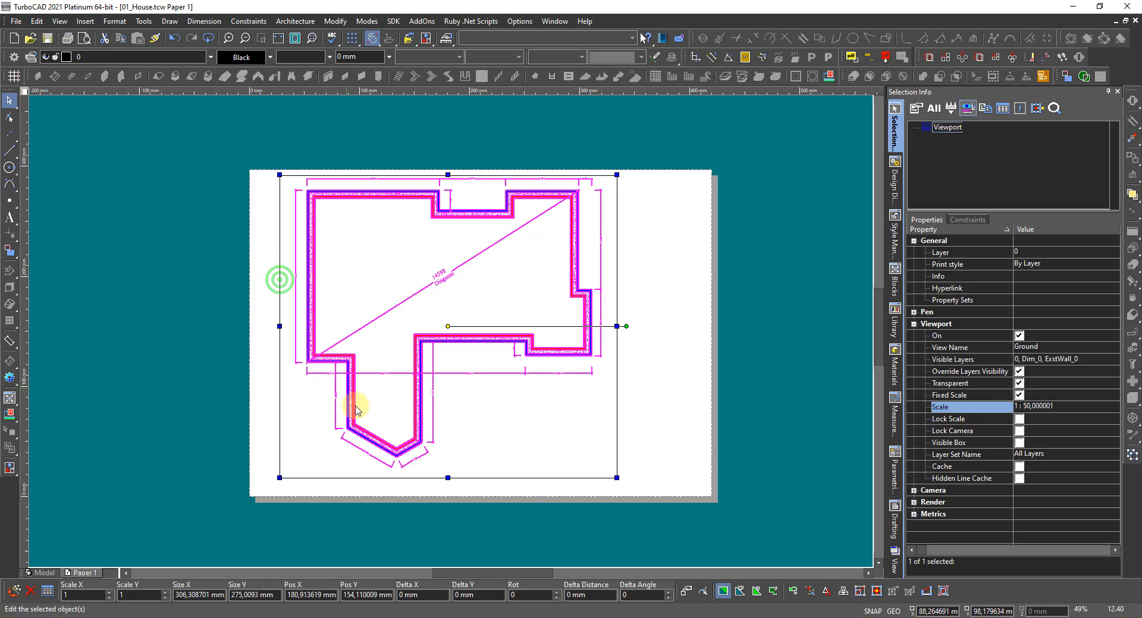
Extend the viewport's lower edge further, making it about 281 mm high, and clear the selection.
left_click(430, 477)
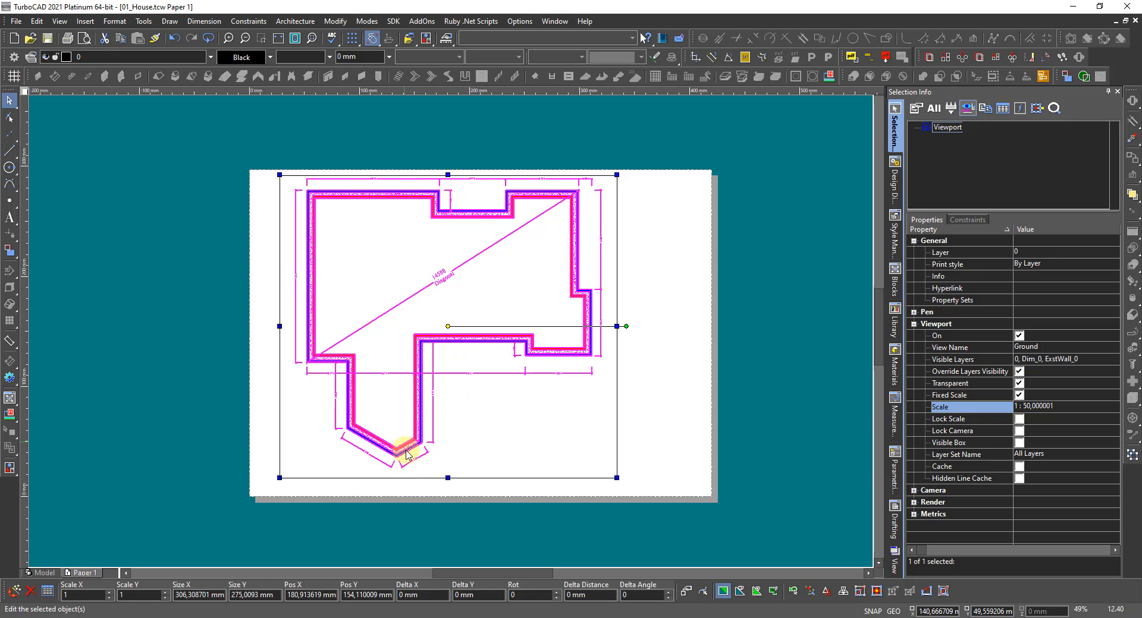
left_click(416, 481)
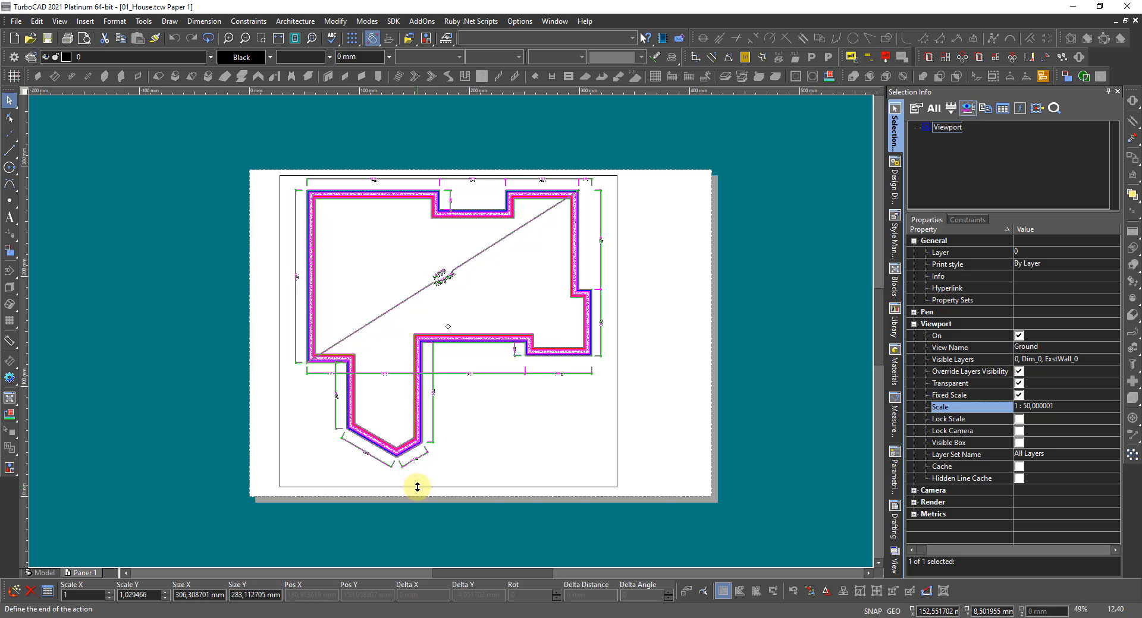
left_click(416, 485)
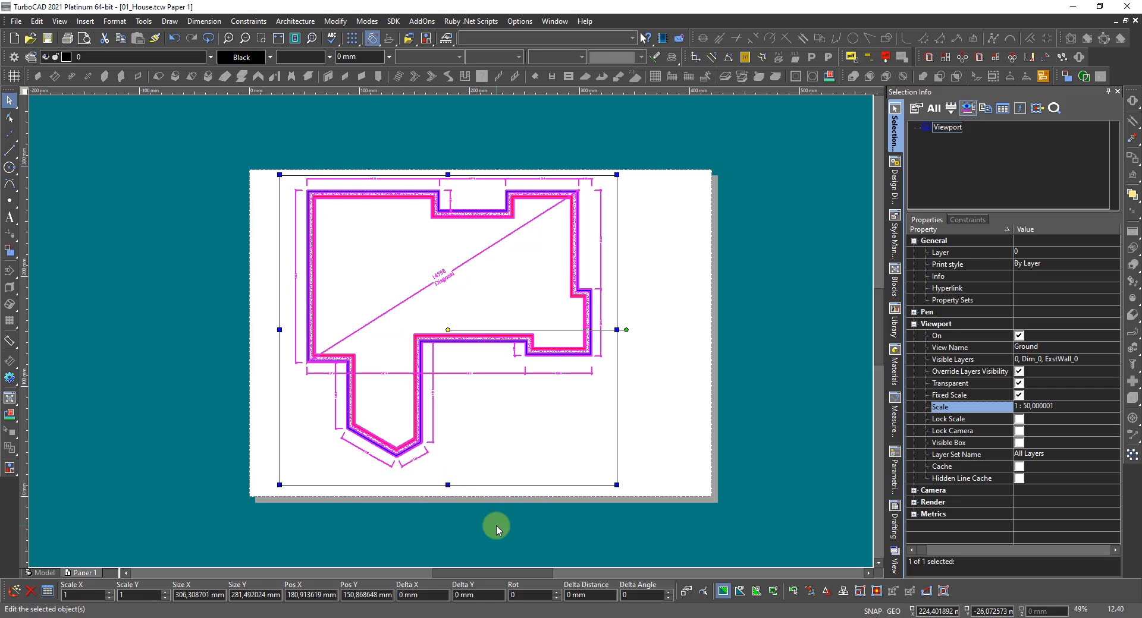
left_click(456, 538)
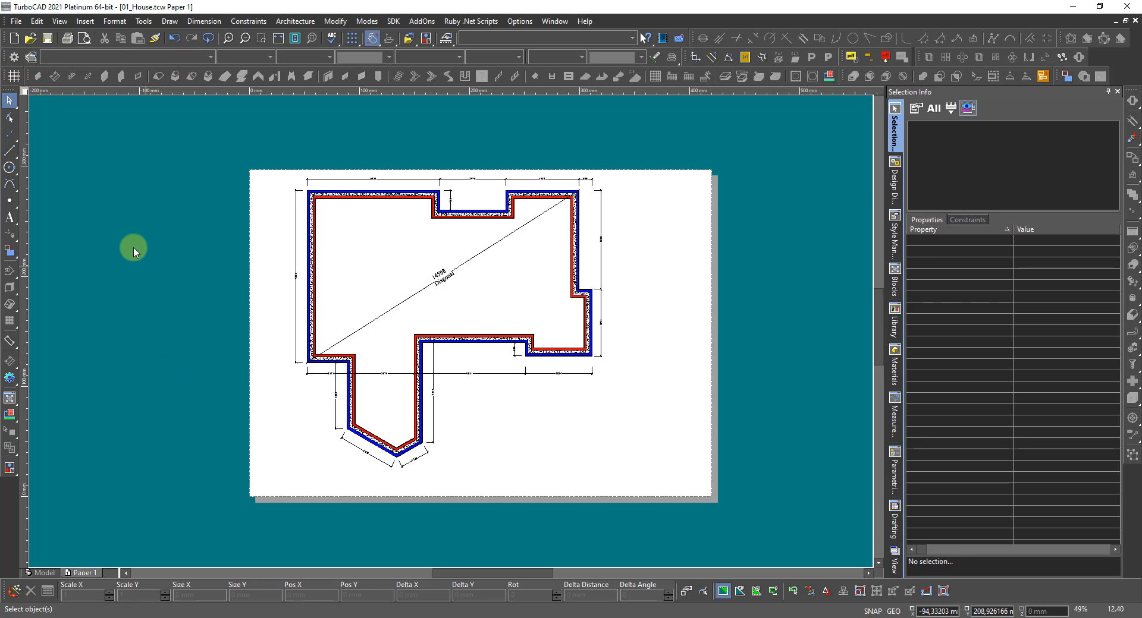
Draw a 420 by 297 mm rectangle starting from the paper's upper-left corner.
left_click(10, 152)
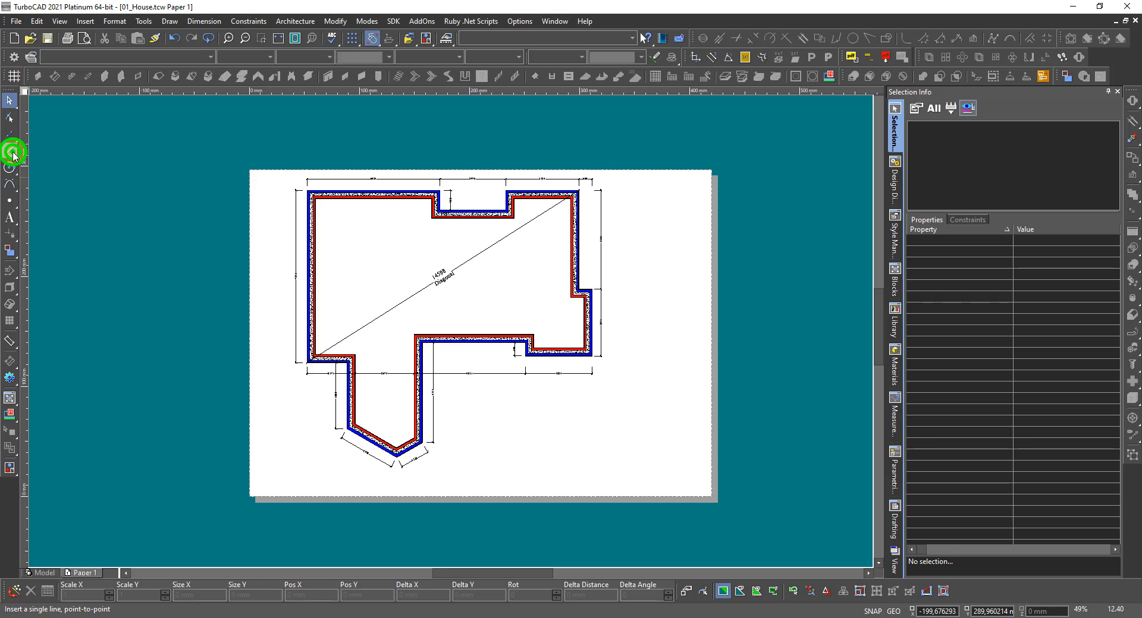
left_click(57, 293)
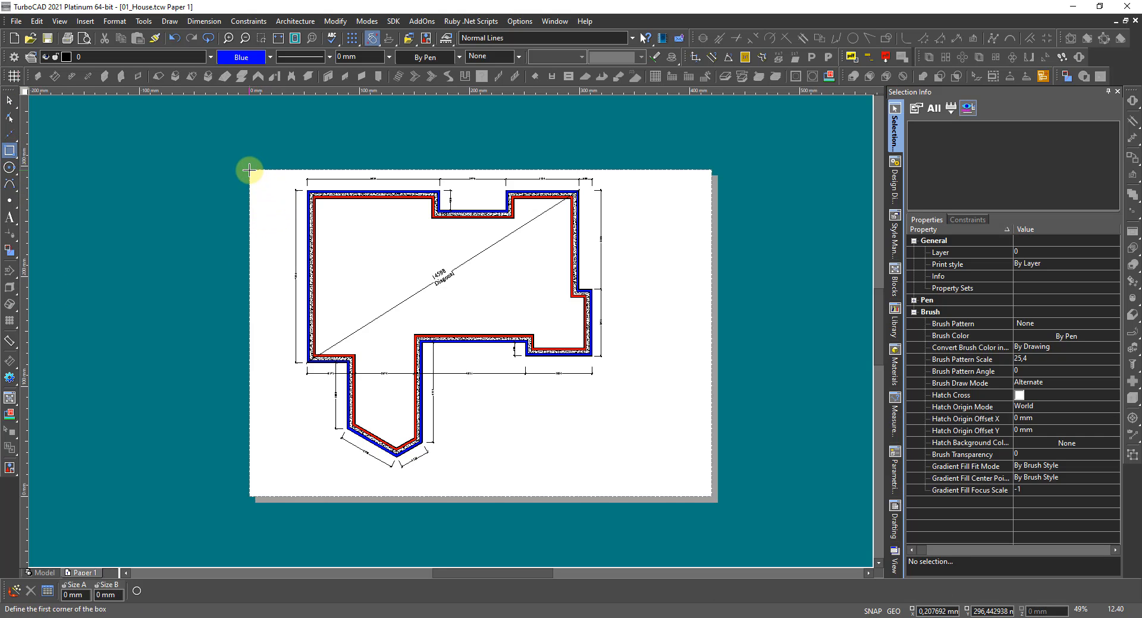
left_click(249, 171)
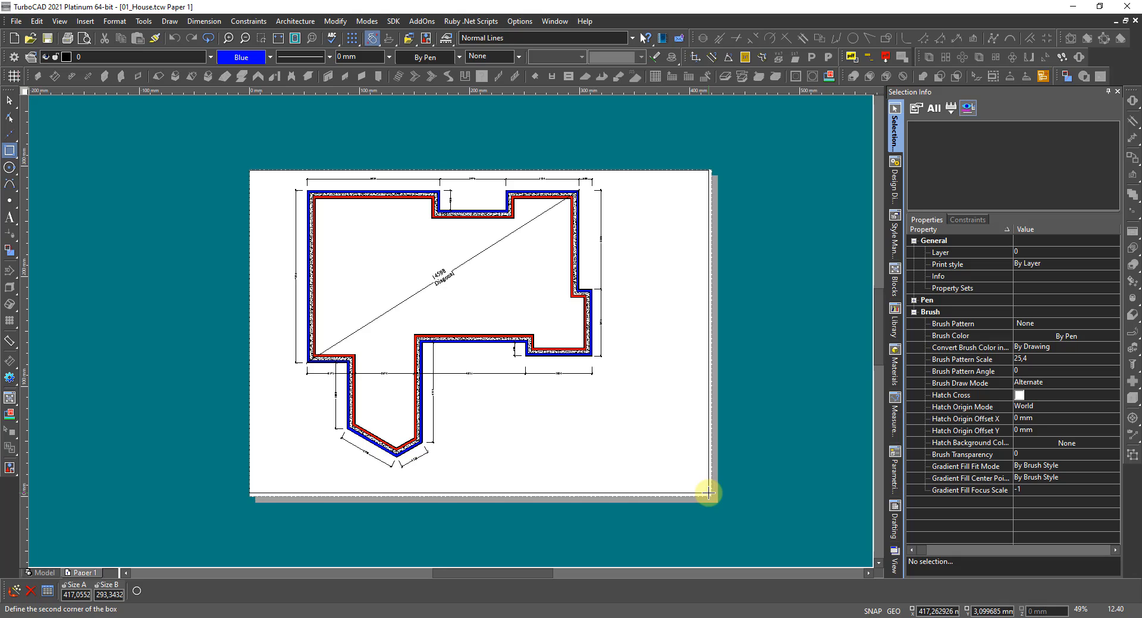
left_click(708, 492)
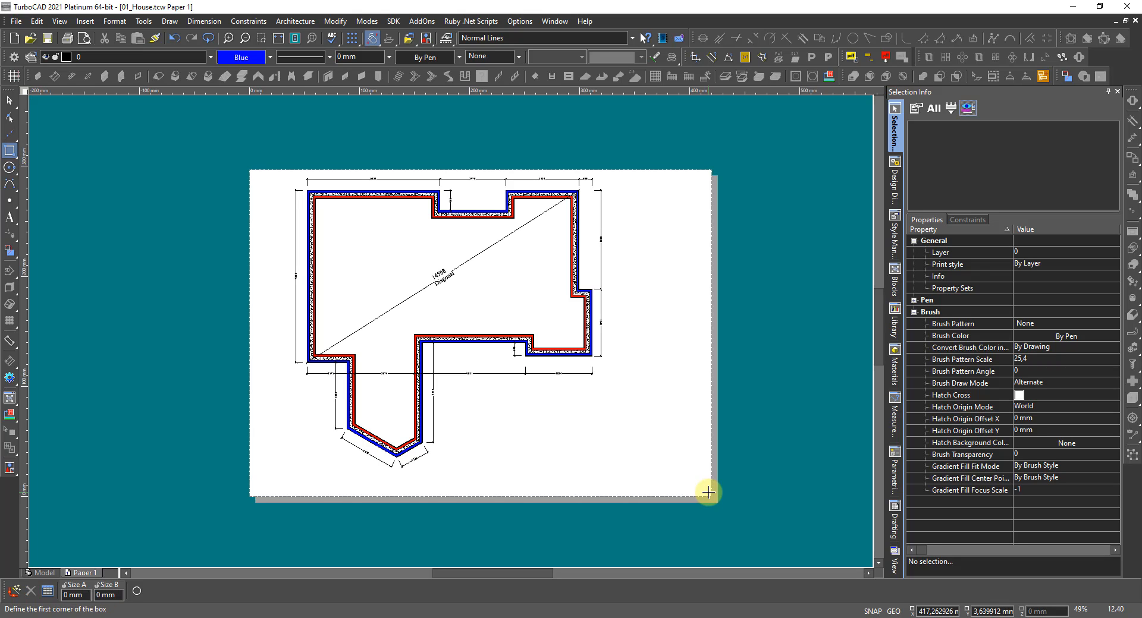
scroll(708, 492, "up", 1)
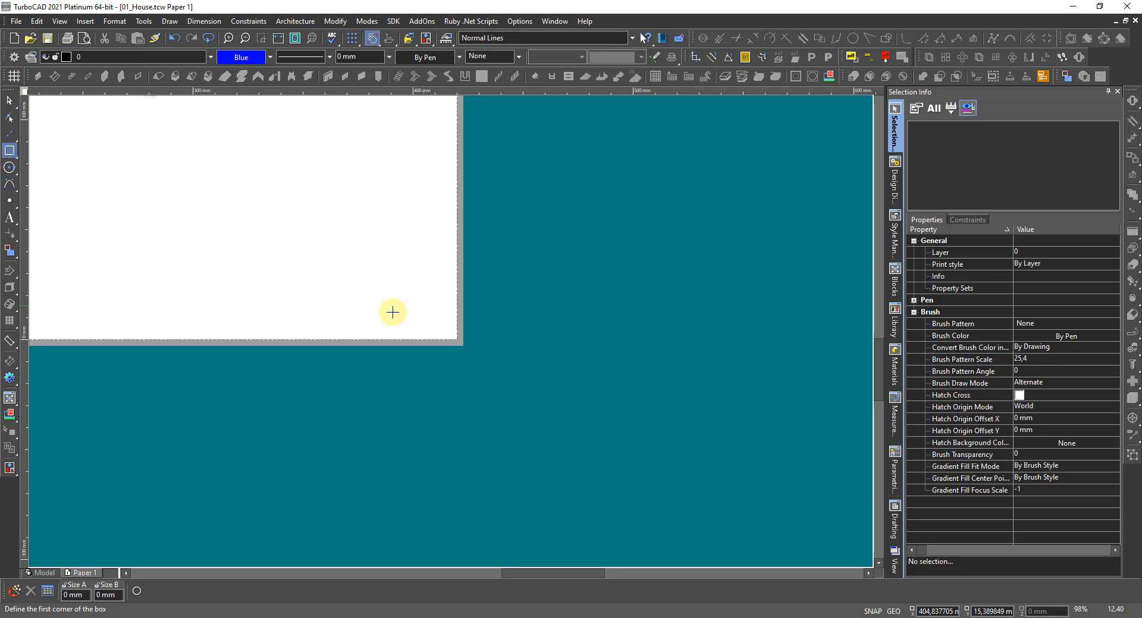
scroll(393, 312, "down", 2)
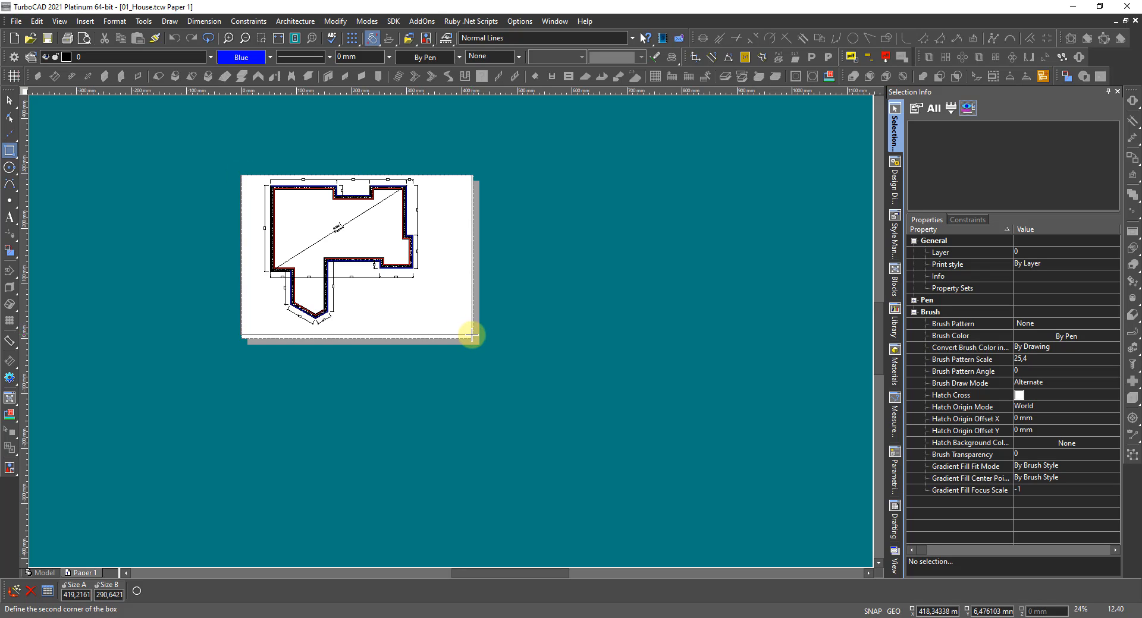
type("420")
type("297")
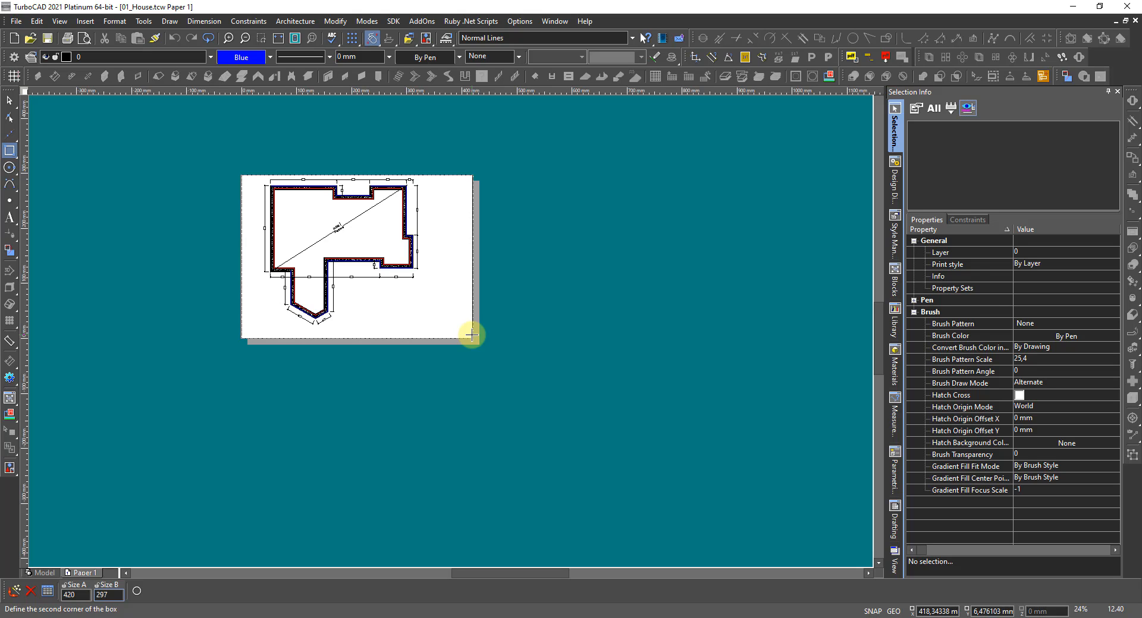
key("Return")
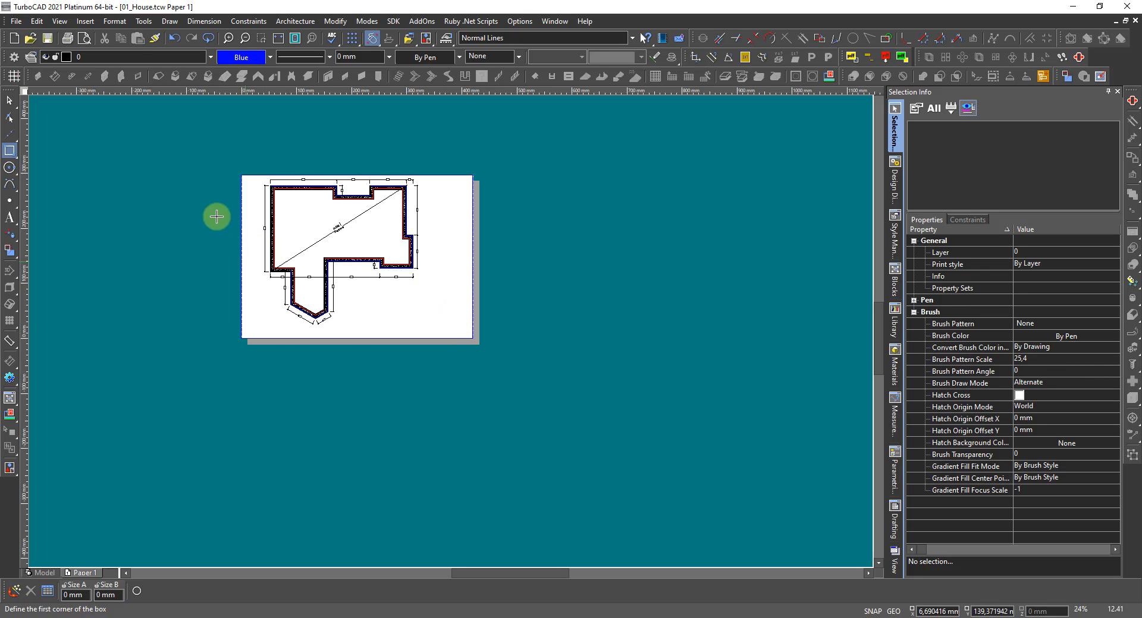
Set the rectangle tool's pen colour to Black and end the rectangle command.
left_click(234, 57)
left_click(235, 99)
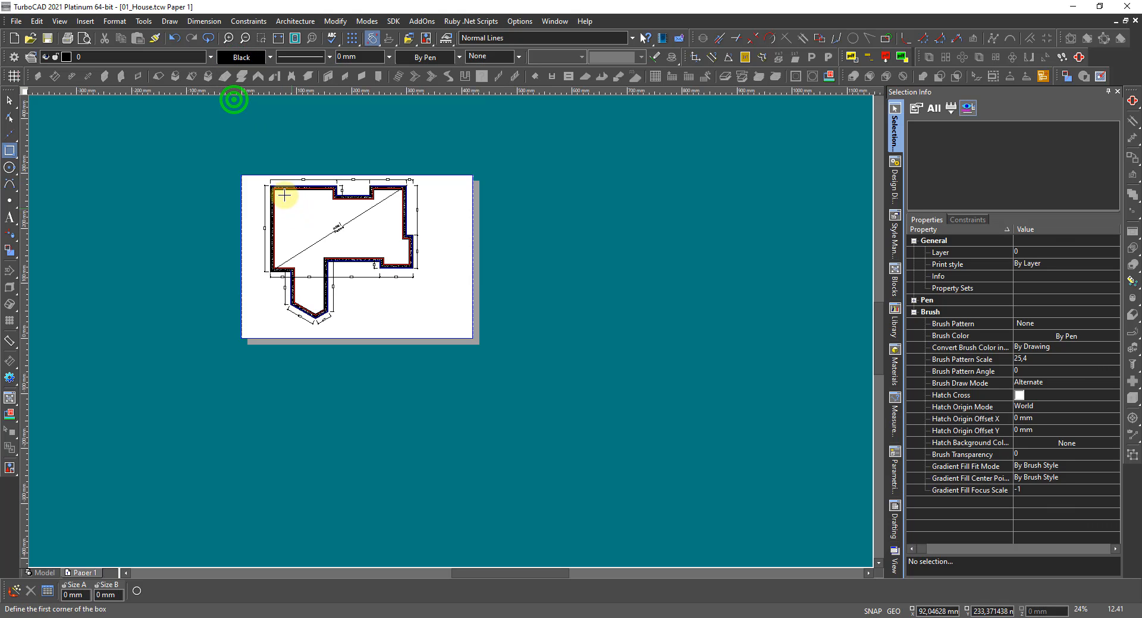
scroll(285, 182, "up", 5)
key("Escape")
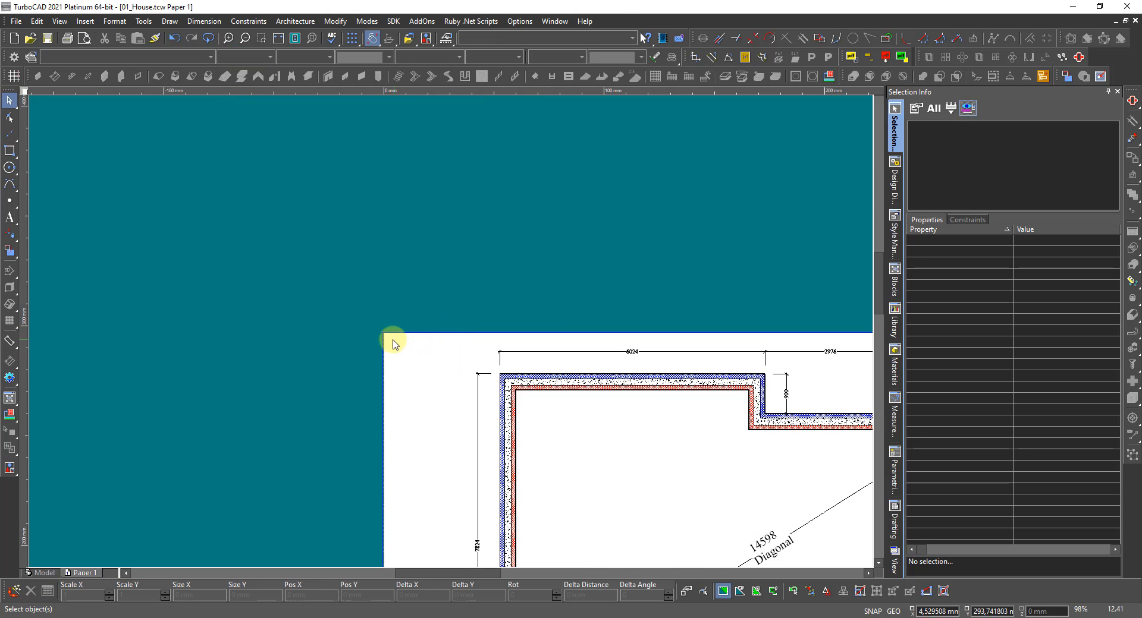
Select the 420 by 297 mm rectangle and move it by its upper-left corner onto the paper's upper-left corner.
scroll(392, 339, "up", 10)
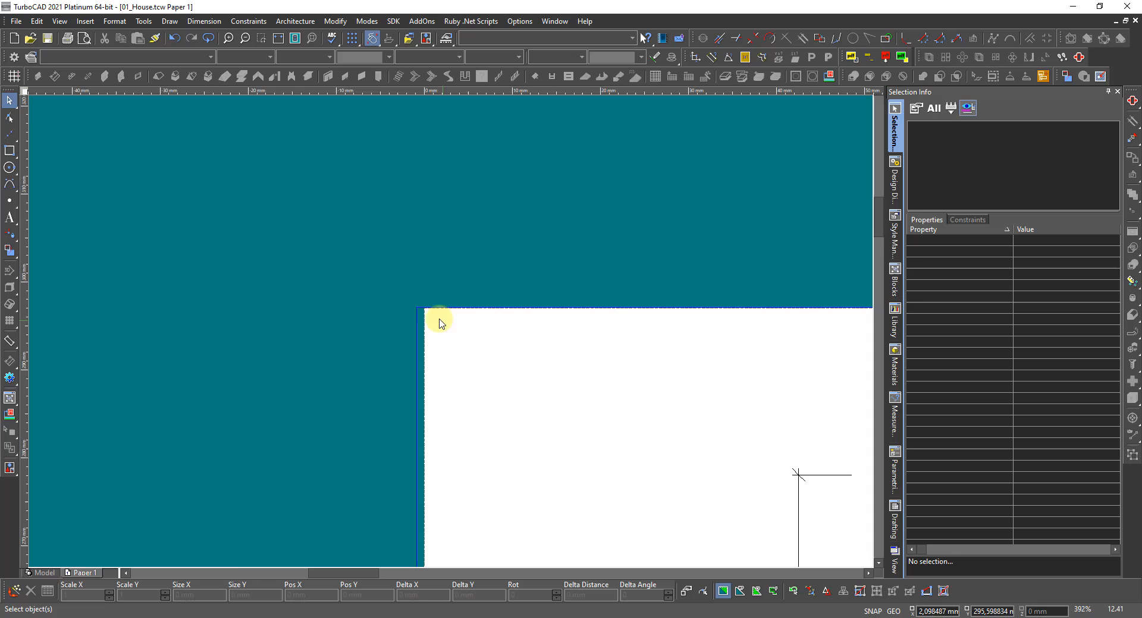
left_click(376, 298)
left_click_drag(379, 316, 377, 301)
scroll(377, 301, "up", 5)
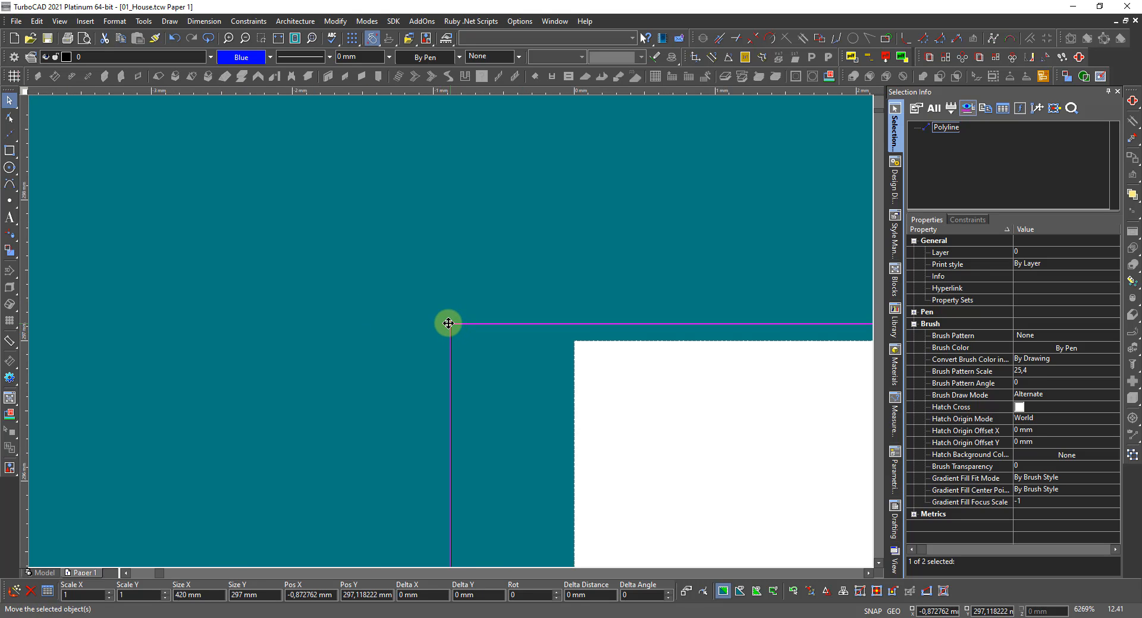
left_click_drag(448, 323, 573, 342)
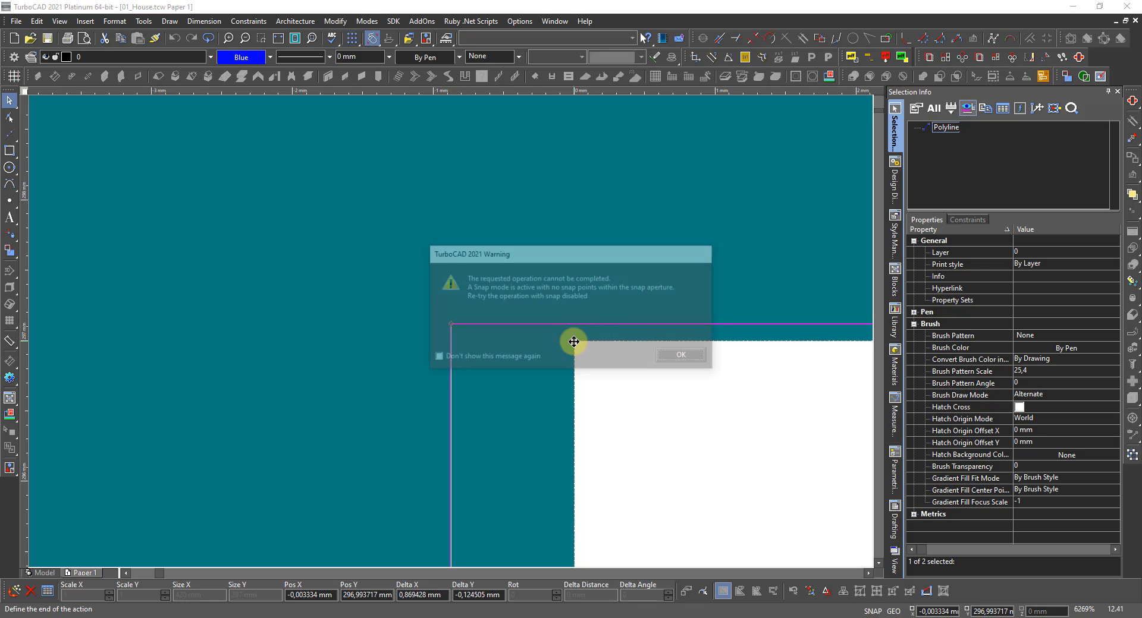
left_click(680, 359)
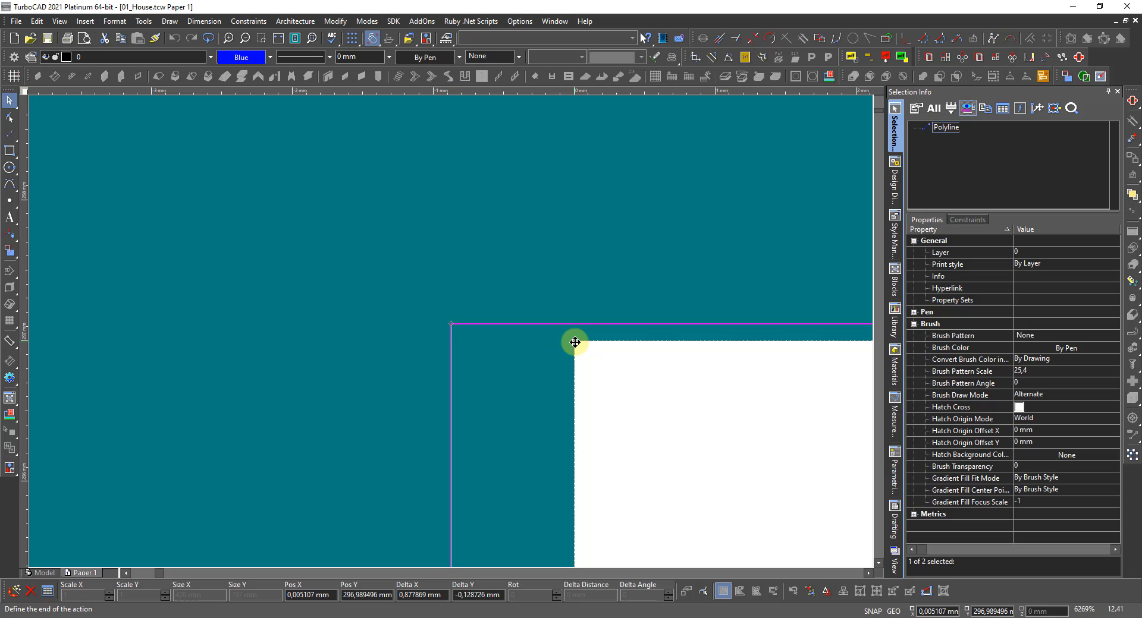
left_click(574, 342)
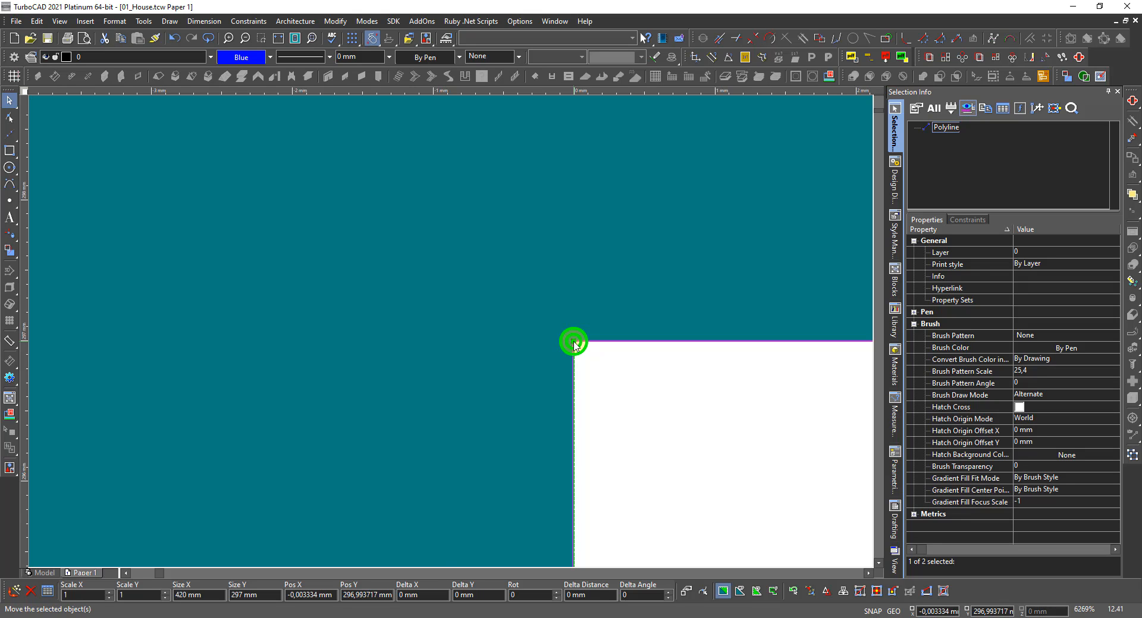
Shift the rectangle closer to the paper corner, placing its upper-left corner at about X 0.001 mm, Y 297 mm.
scroll(569, 339, "up", 5)
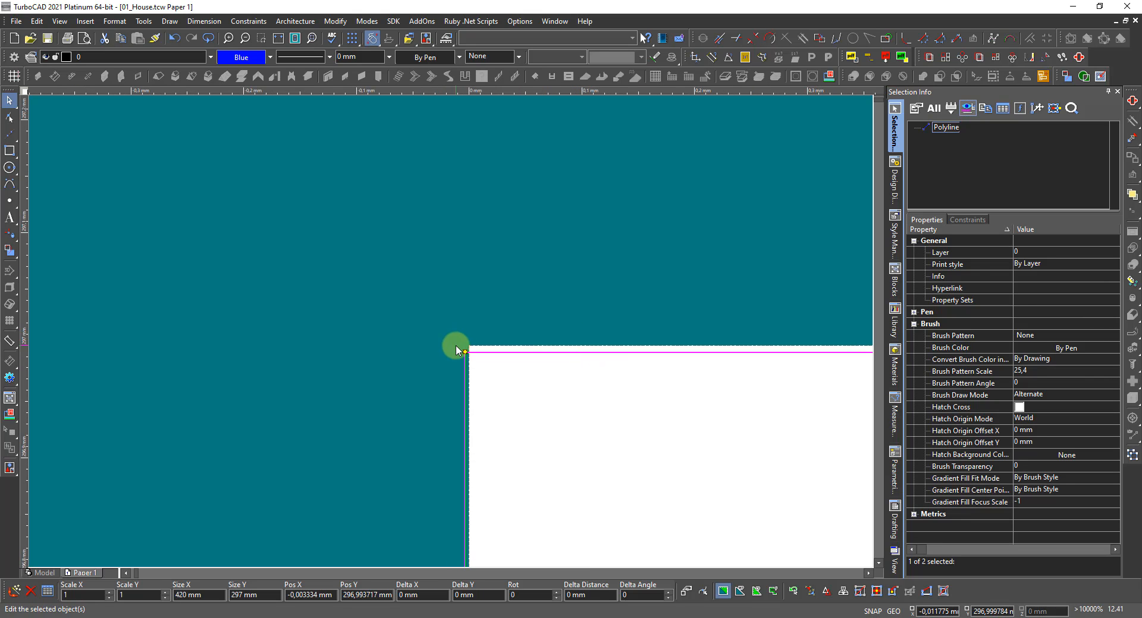
scroll(453, 347, "up", 2)
left_click(471, 343)
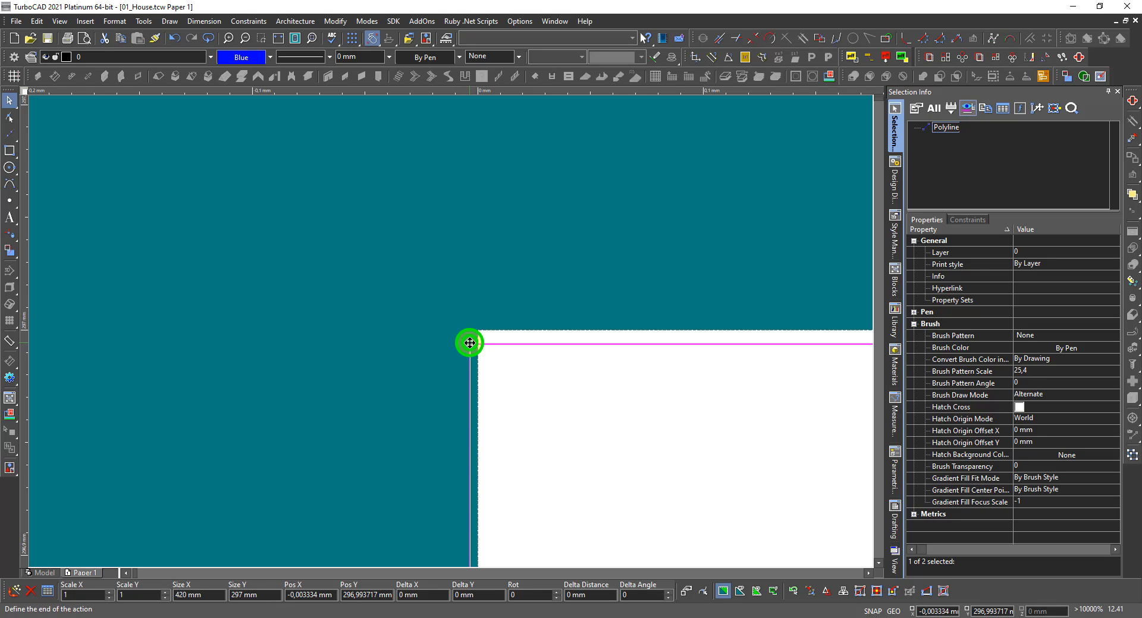
left_click(480, 329)
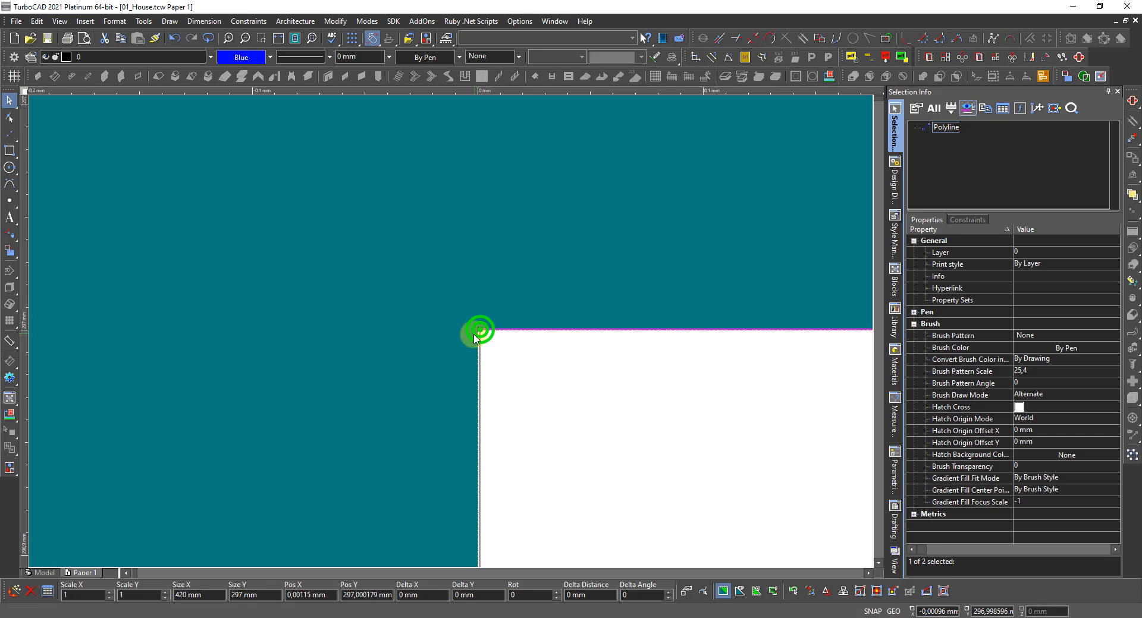
Refine the rectangle's alignment with the paper corner, moving its upper-left corner to about X 0.00003 mm, Y 296.99999 mm.
scroll(475, 339, "up", 5)
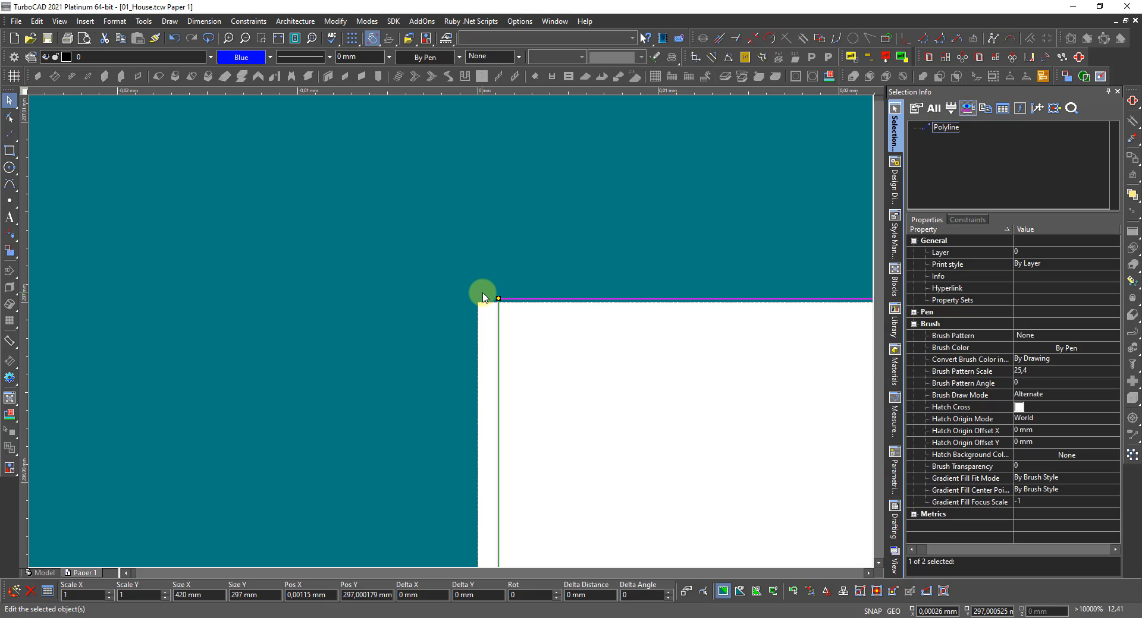
left_click(515, 357)
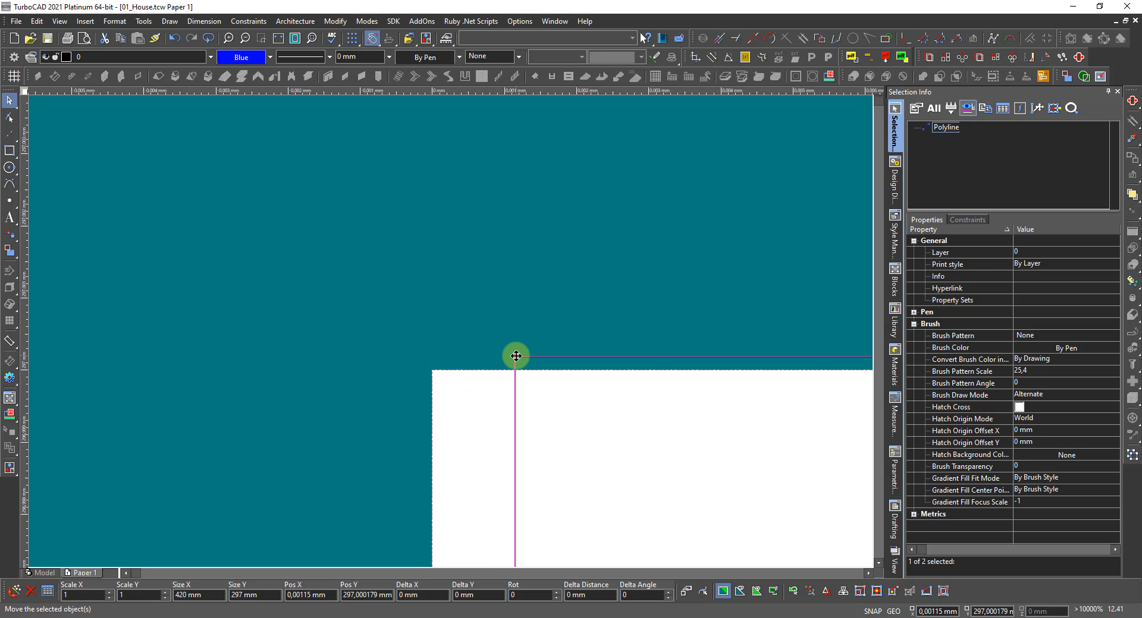
left_click(516, 356)
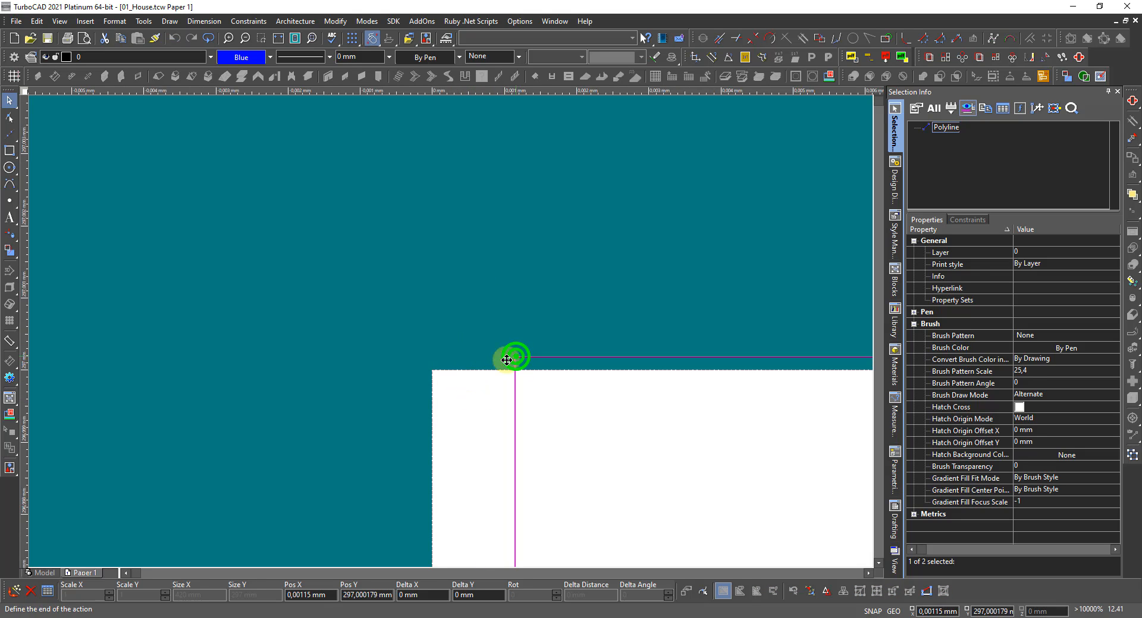
left_click(435, 371)
scroll(464, 373, "up", 3)
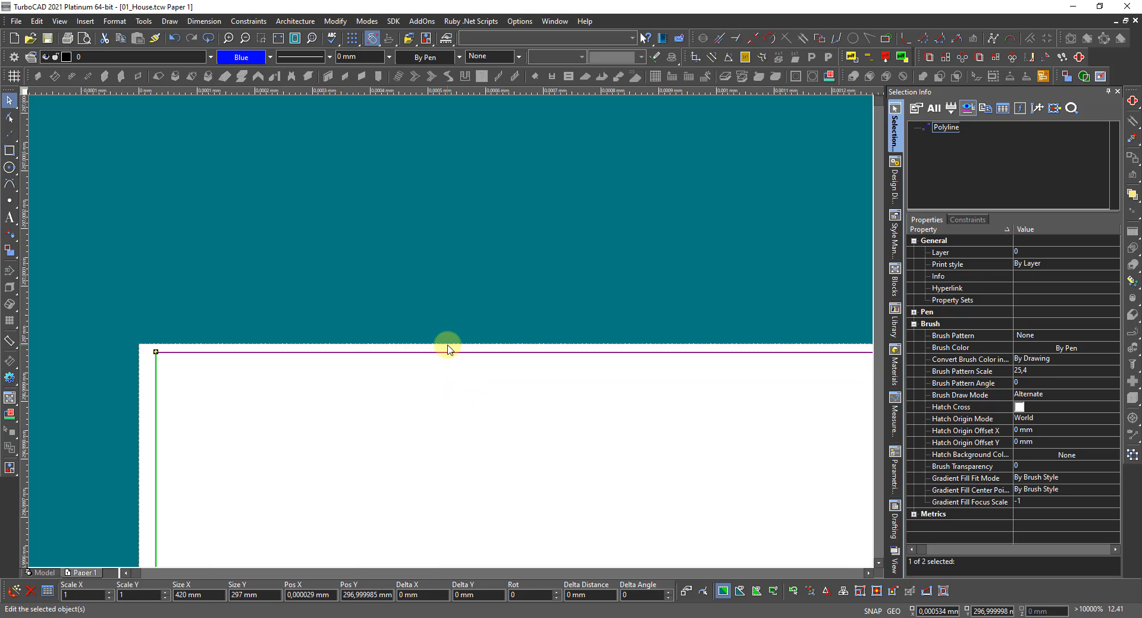
middle_click_drag(109, 356, 468, 328)
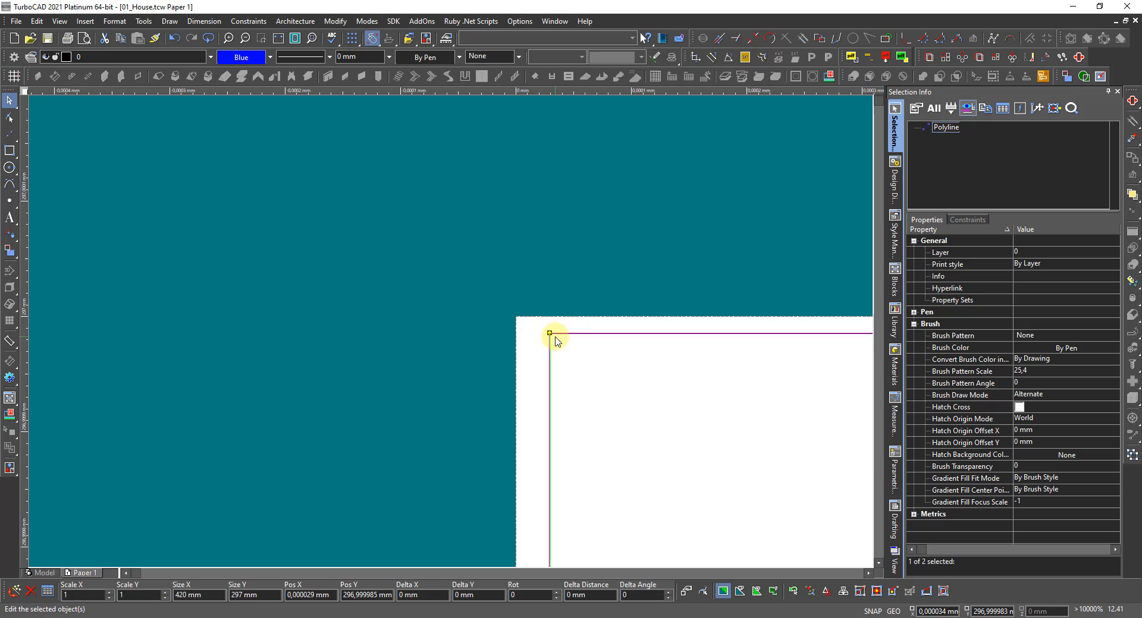
Move the 420 by 297 mm rectangle's upper-left corner onto the paper corner at about X 0 mm, Y 297 mm, and deselect it.
left_click(549, 334)
scroll(528, 324, "up", 2)
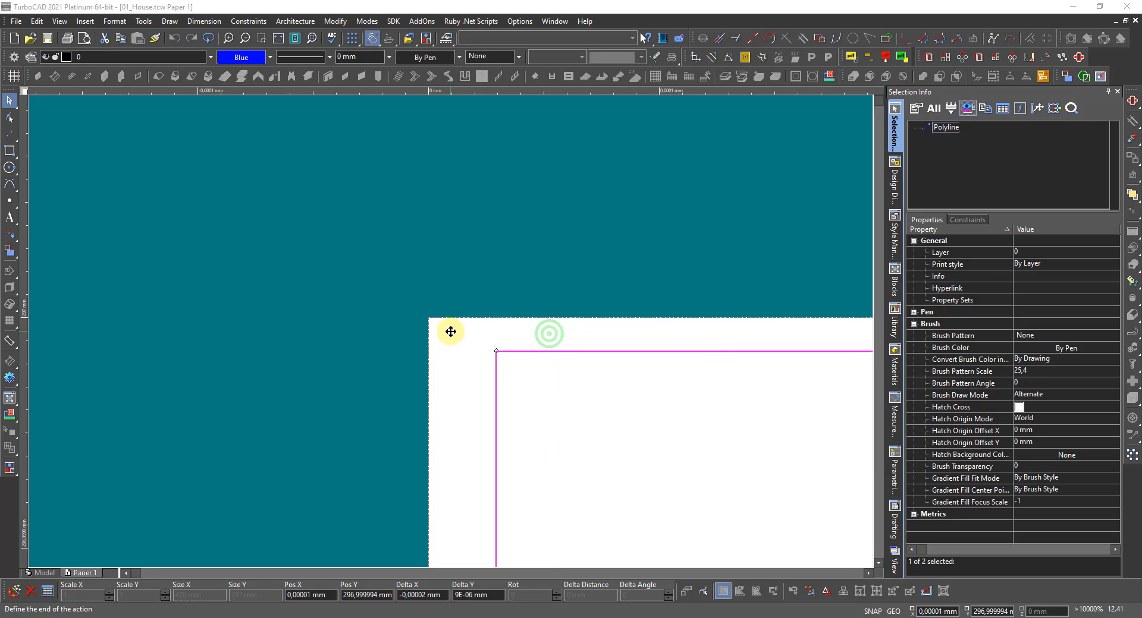
left_click(678, 357)
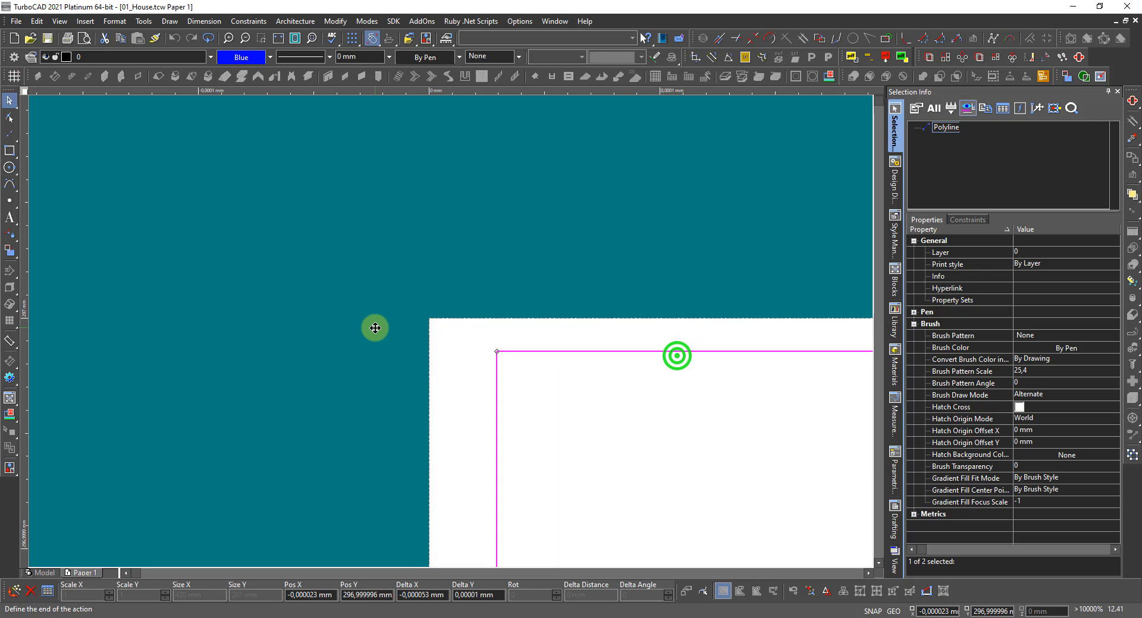
left_click(428, 318)
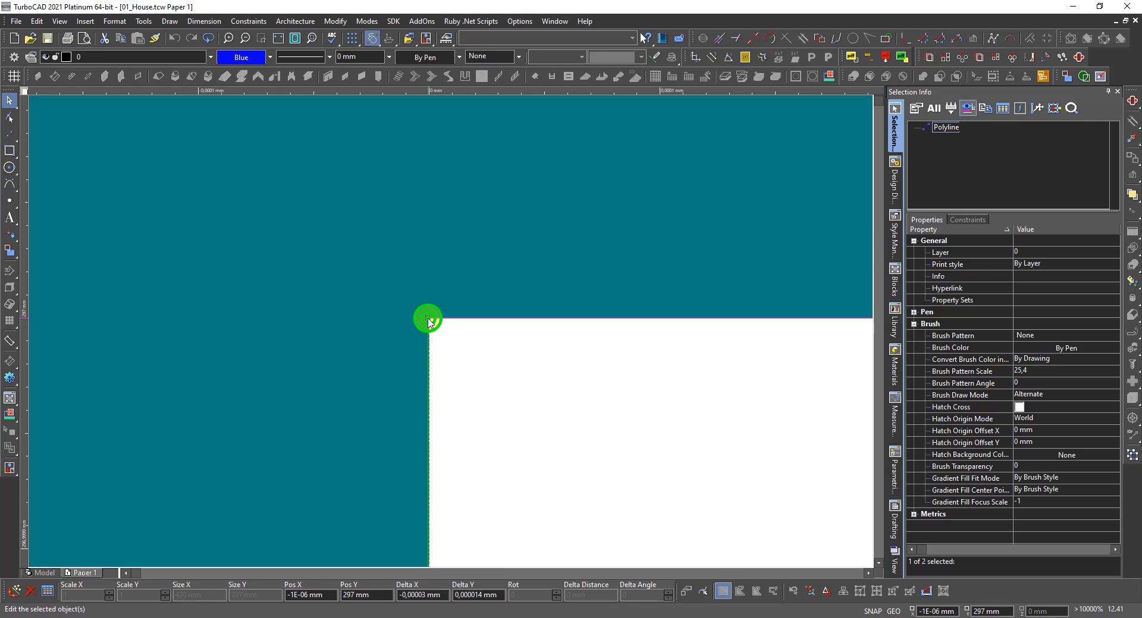
scroll(451, 332, "down", 17)
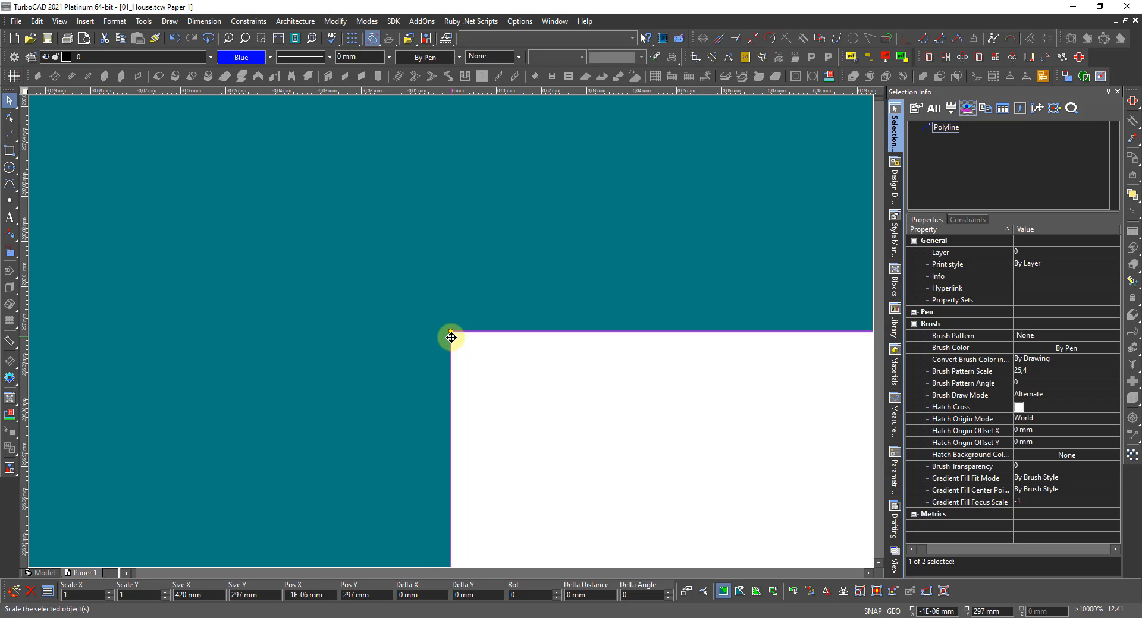
scroll(449, 332, "down", 15)
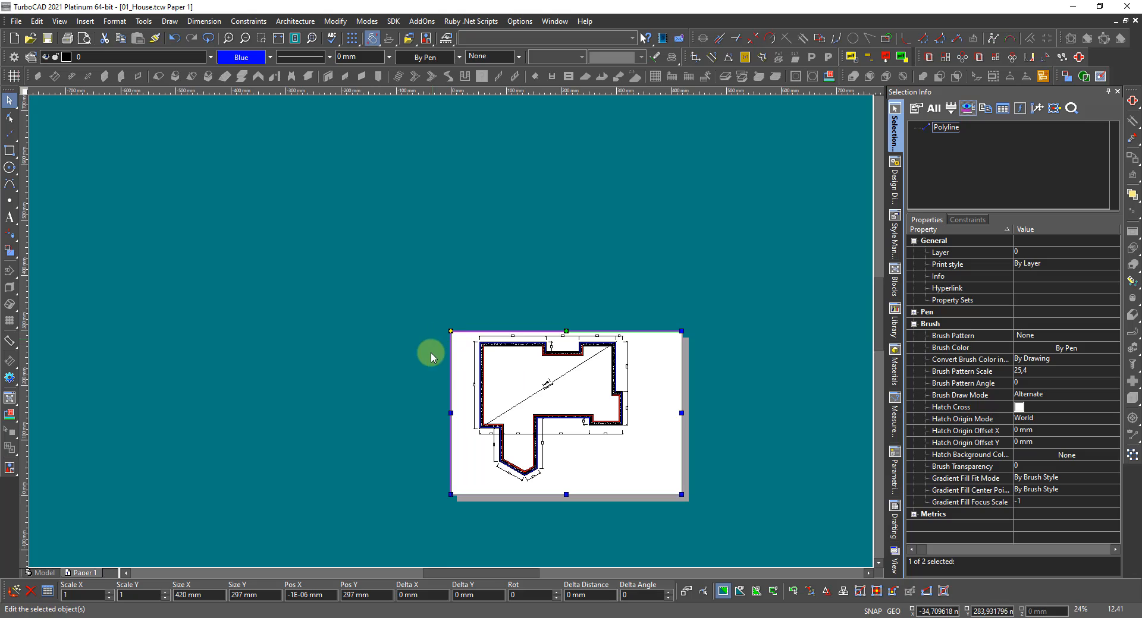
scroll(657, 480, "up", 6)
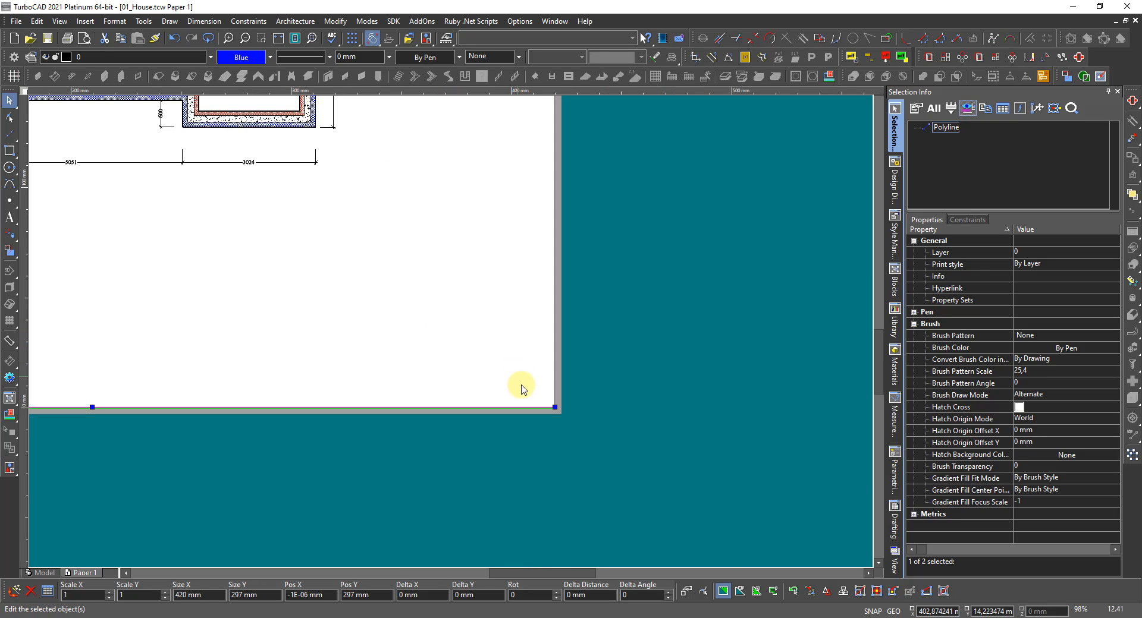
scroll(520, 387, "up", 9)
left_click(756, 331)
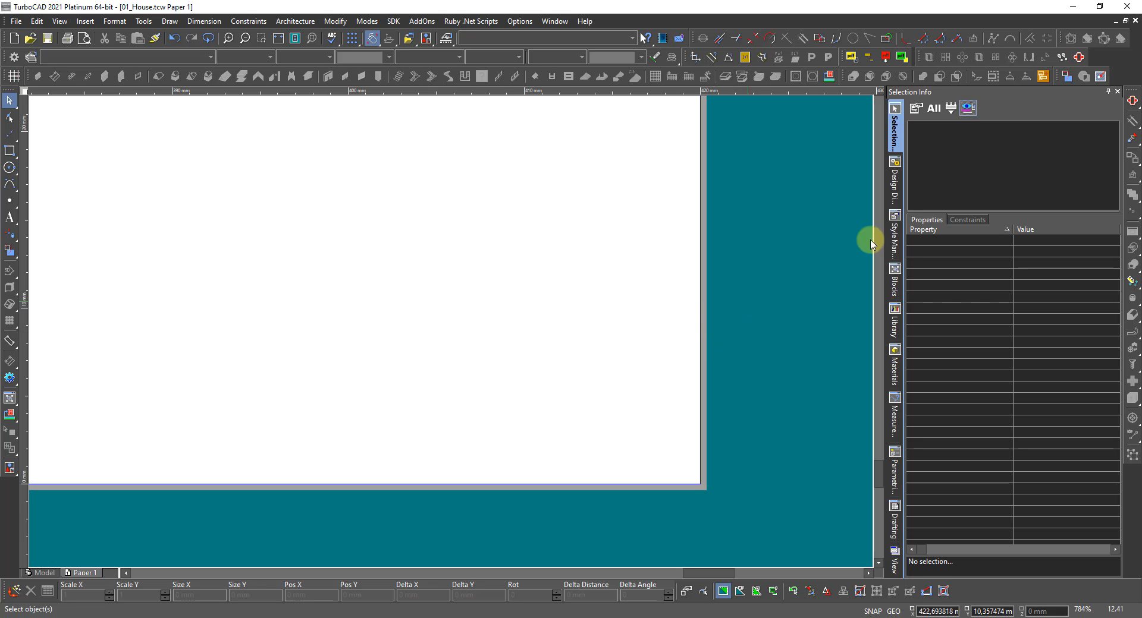
Offset the border rectangle 7 mm inward from the paper edge and end the offset command.
left_click(1077, 57)
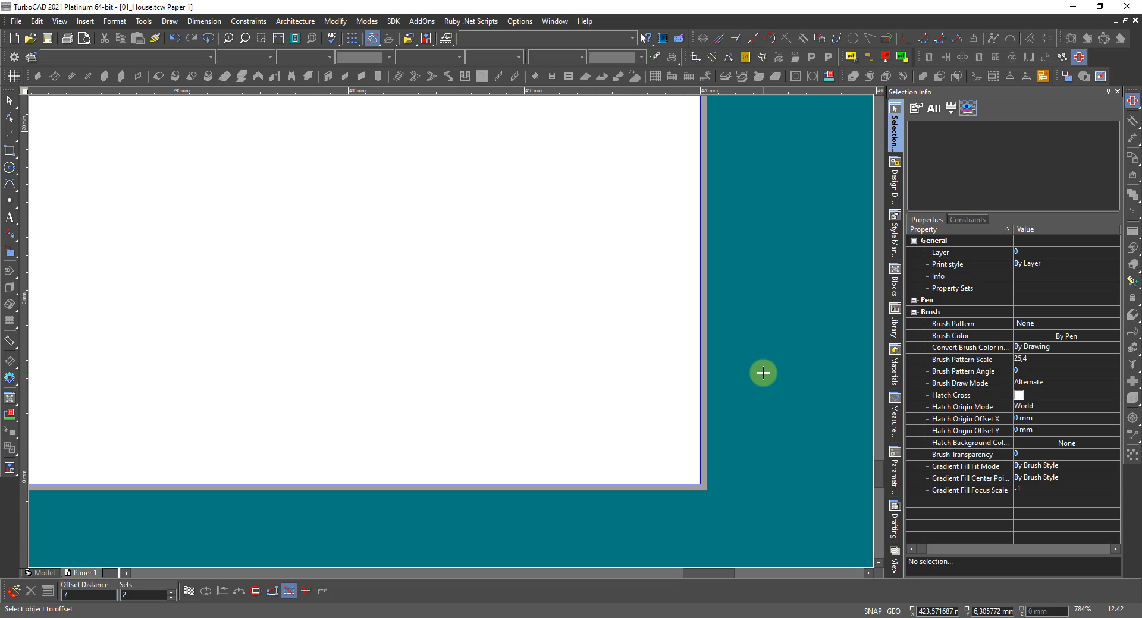
left_click(699, 396)
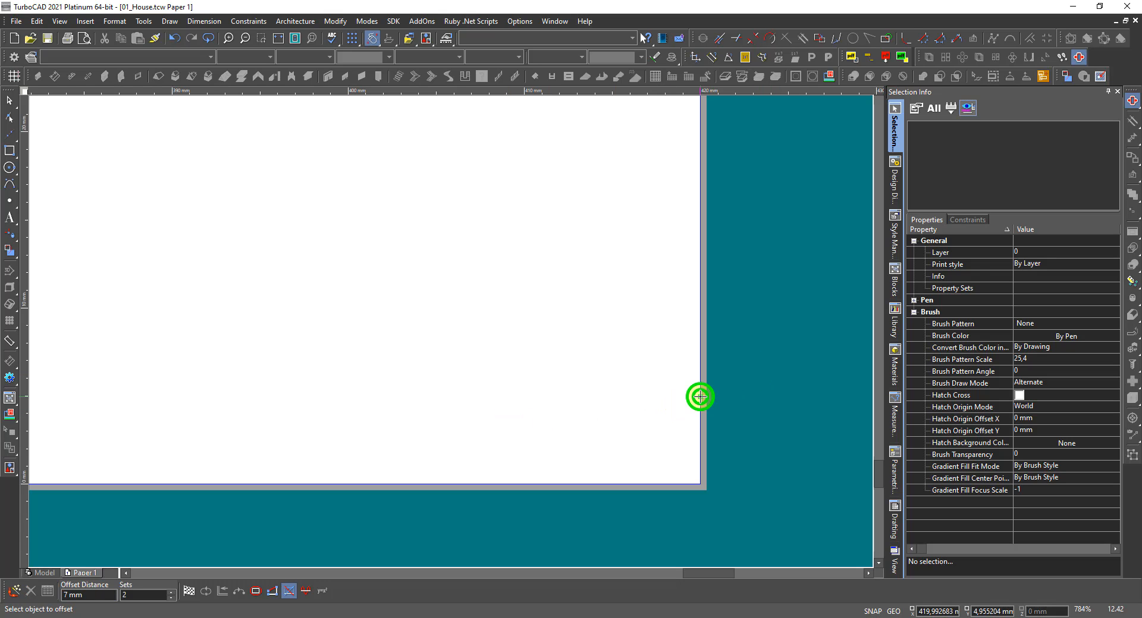
left_click(684, 403)
scroll(449, 332, "down", 10)
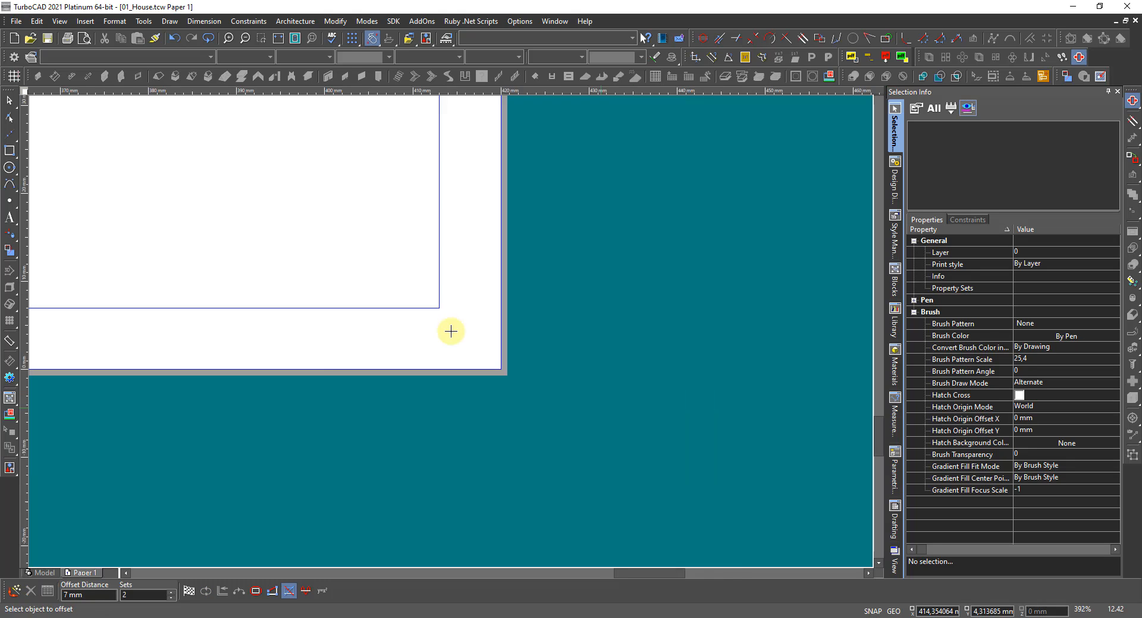
scroll(435, 323, "down", 3)
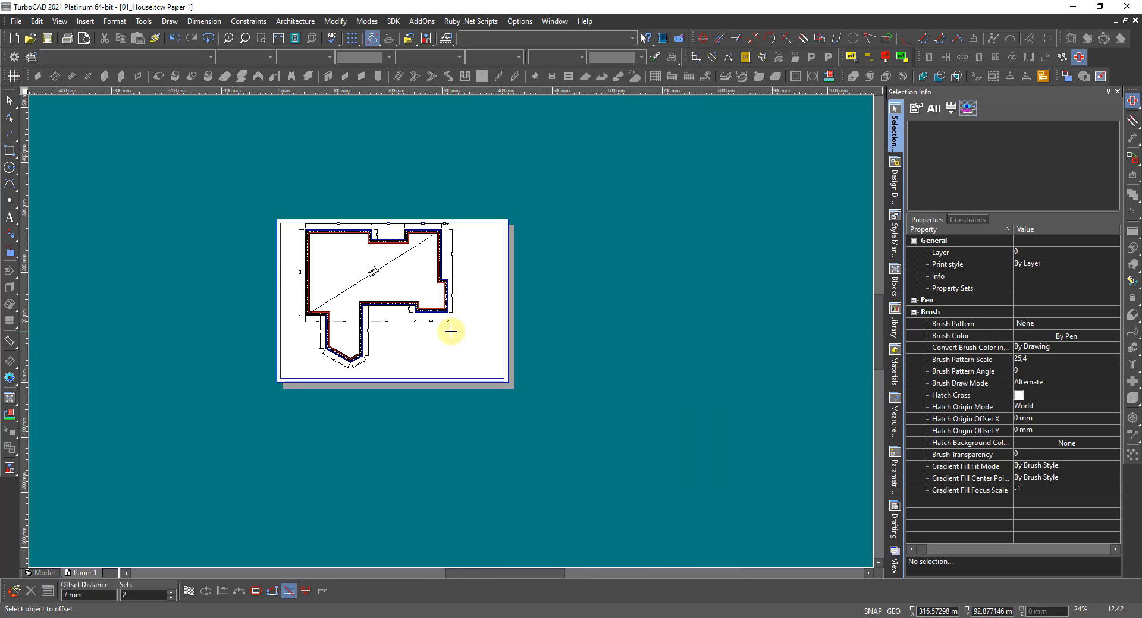
key("Escape")
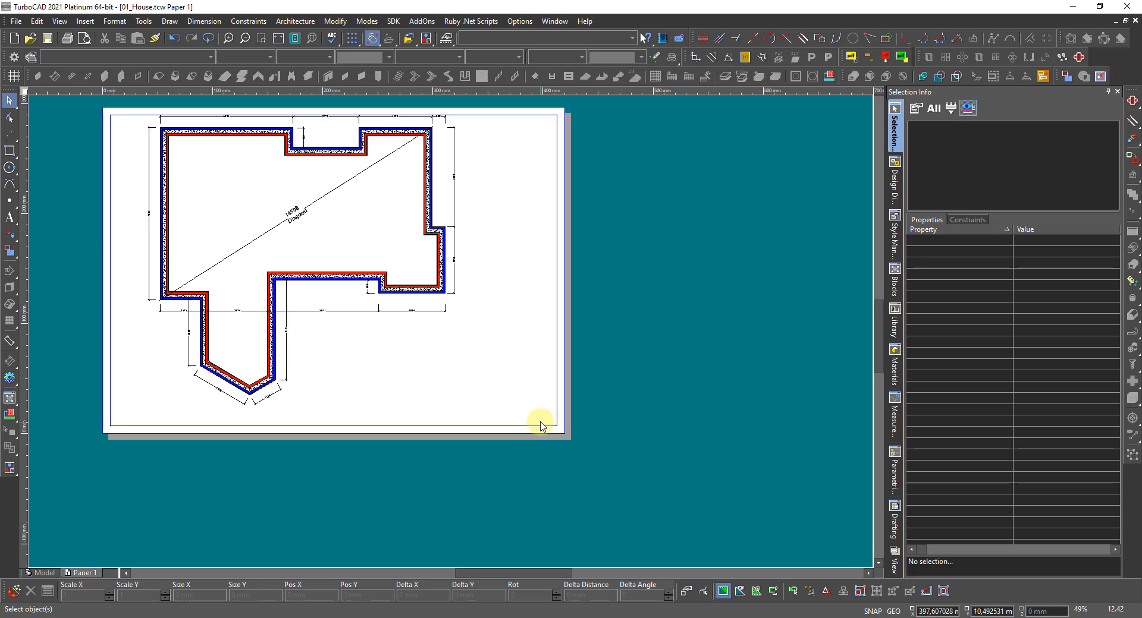
Delete the outer 420 by 297 mm polyline, keeping the inner offset rectangle.
left_click(553, 435)
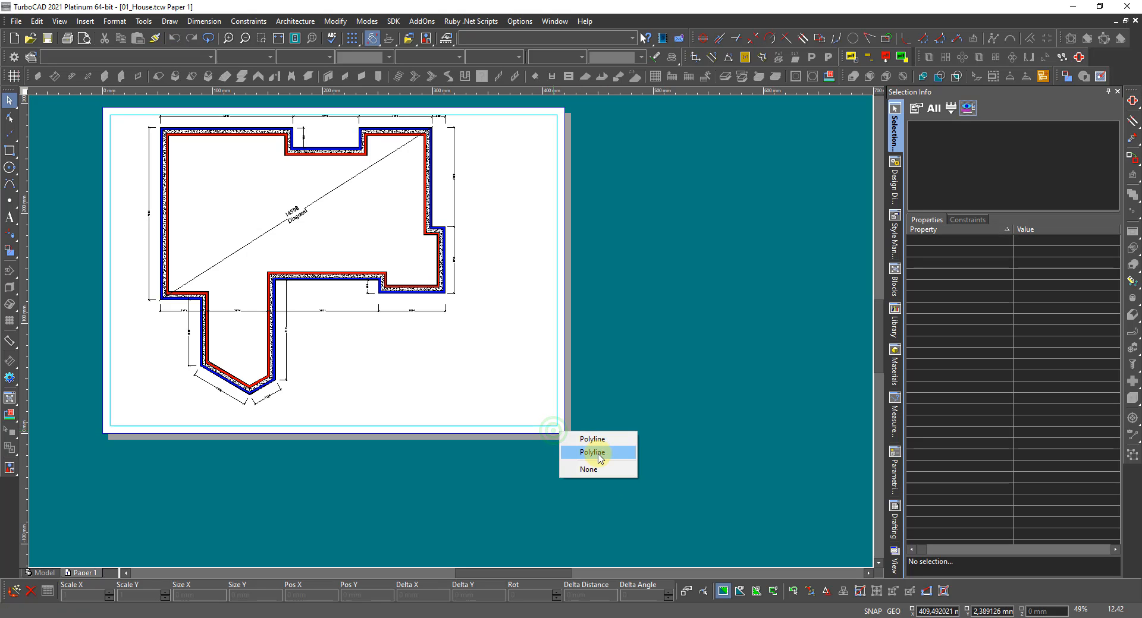
left_click(597, 441)
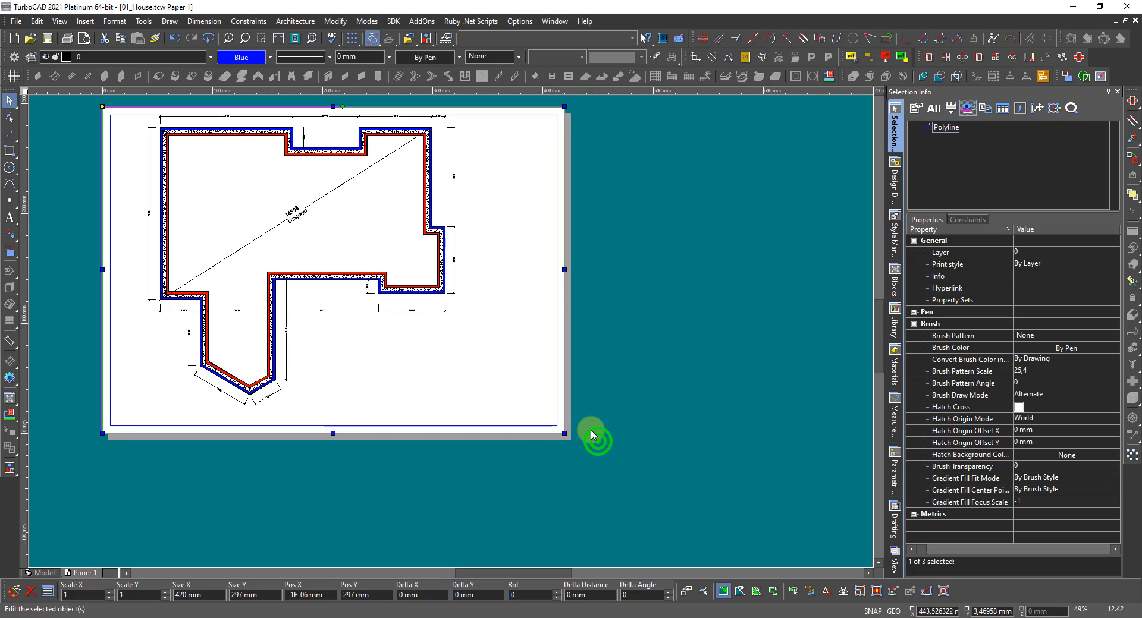
left_click(542, 459)
scroll(364, 265, "down", 2)
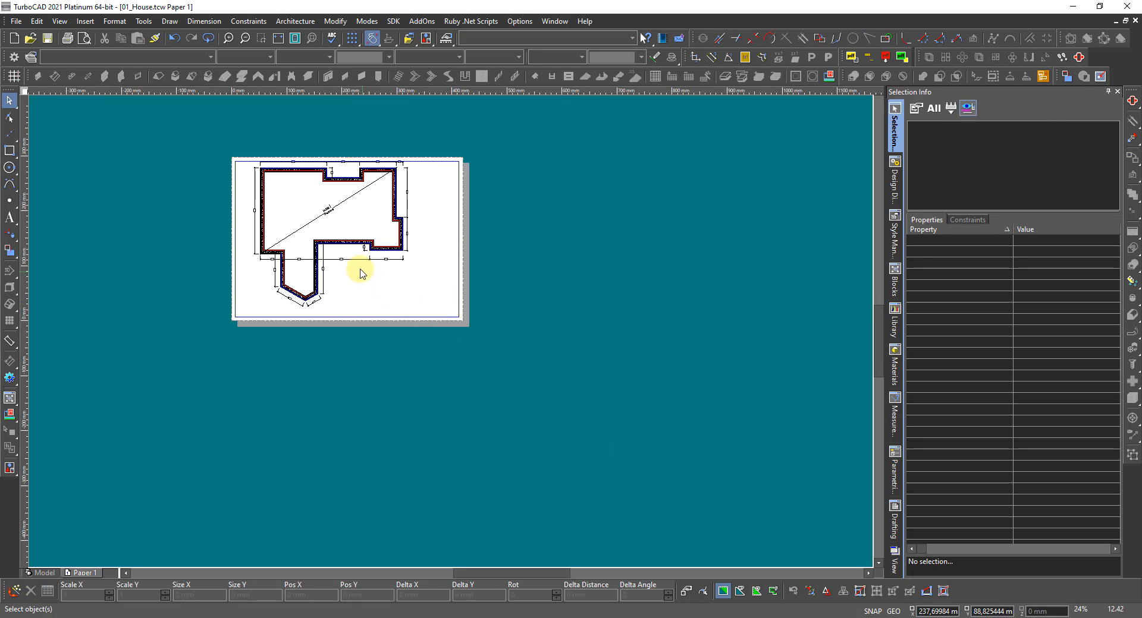
Set the inner border rectangle's pen colour to black and deselect it.
left_click(449, 317)
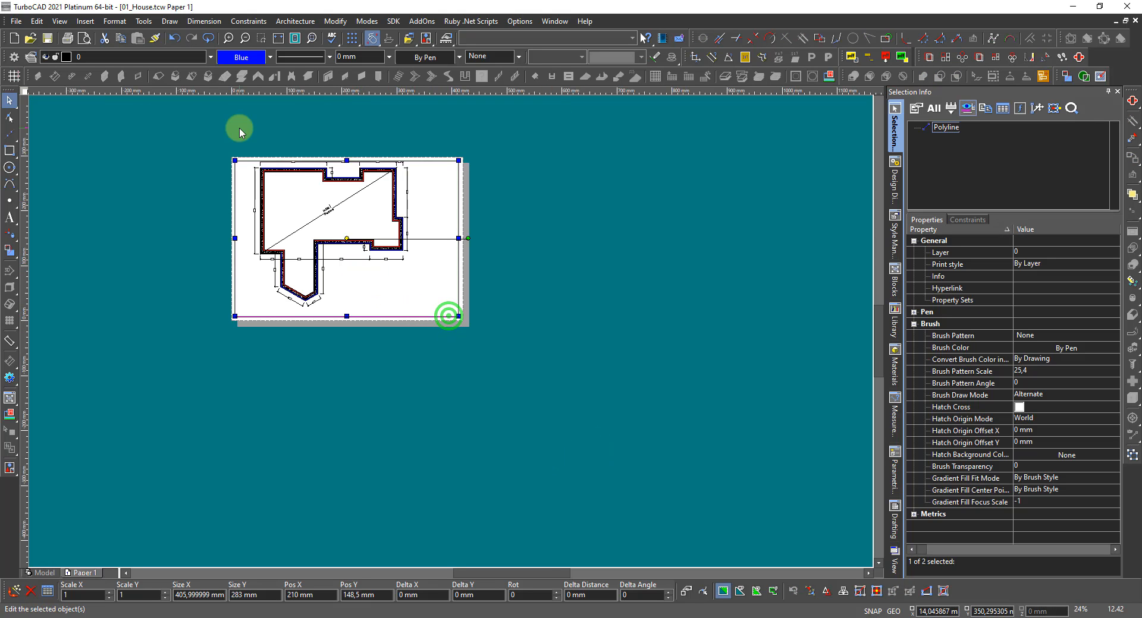
left_click(247, 58)
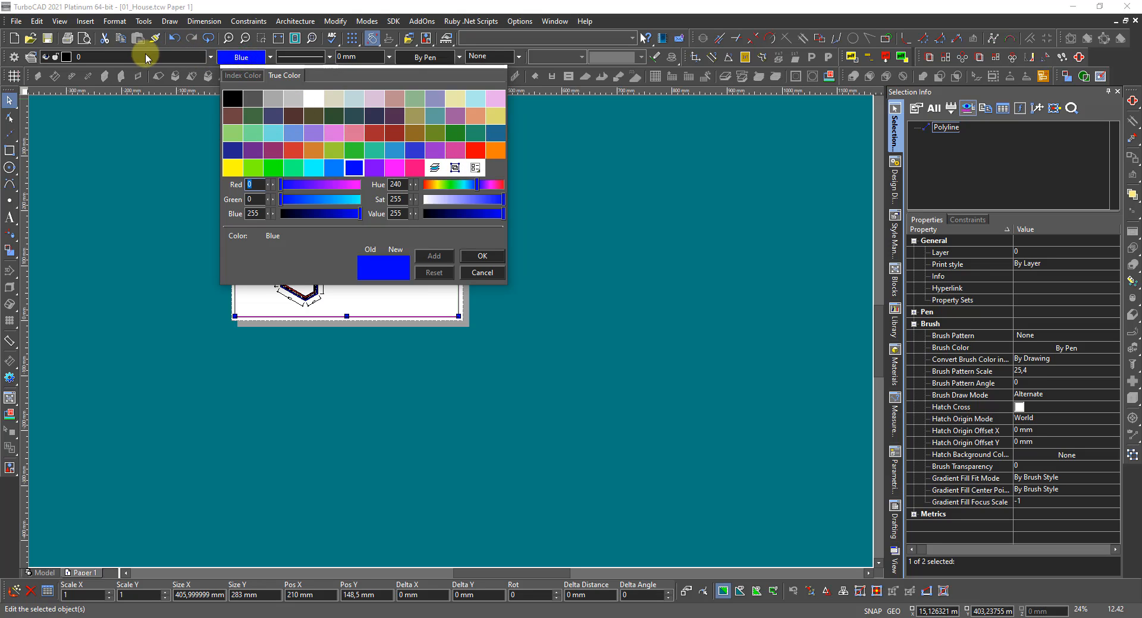
left_click(226, 94)
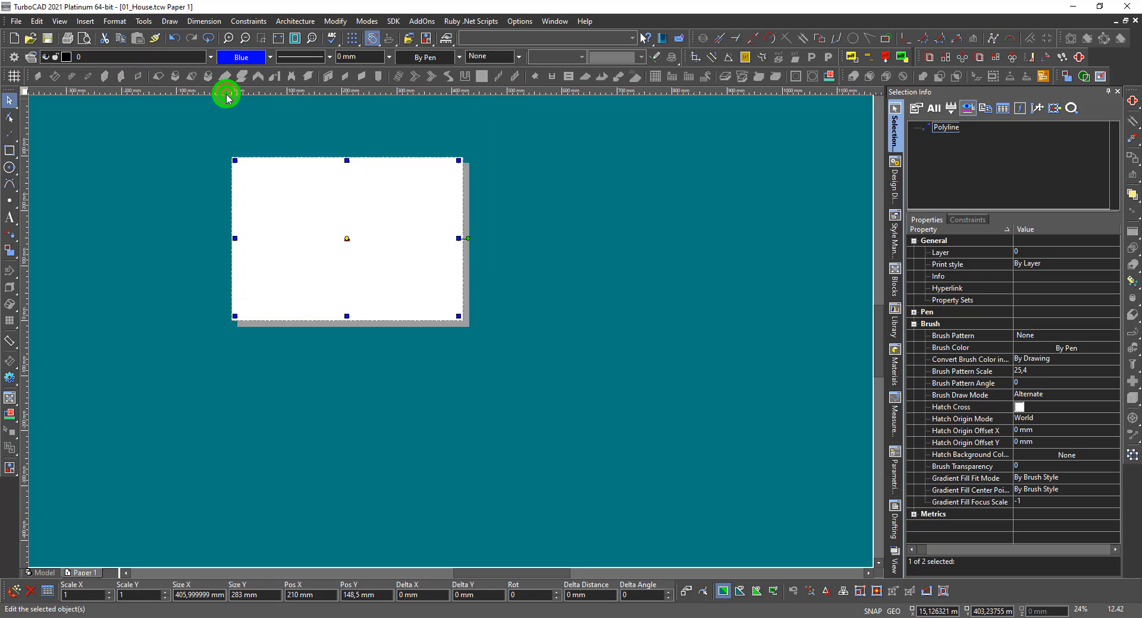
left_click(112, 244)
scroll(301, 243, "up", 2)
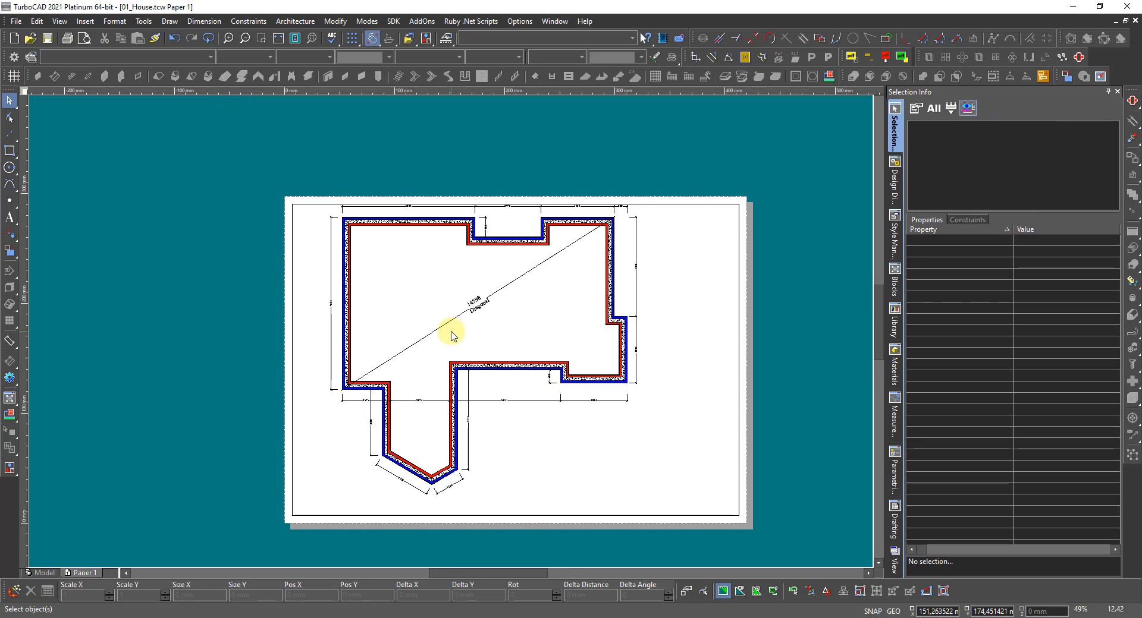
In model space, set the text height of the vertical 3000 mm dimension beside the bay to 300 mm.
scroll(531, 276, "up", 2)
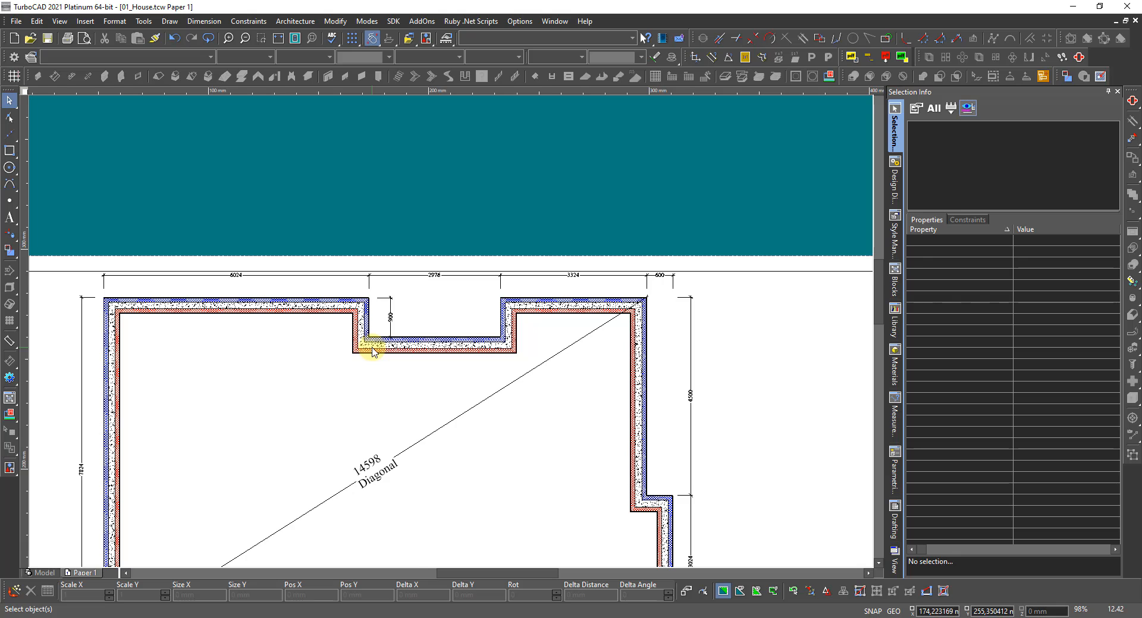
scroll(453, 356, "down", 2)
middle_click(454, 361)
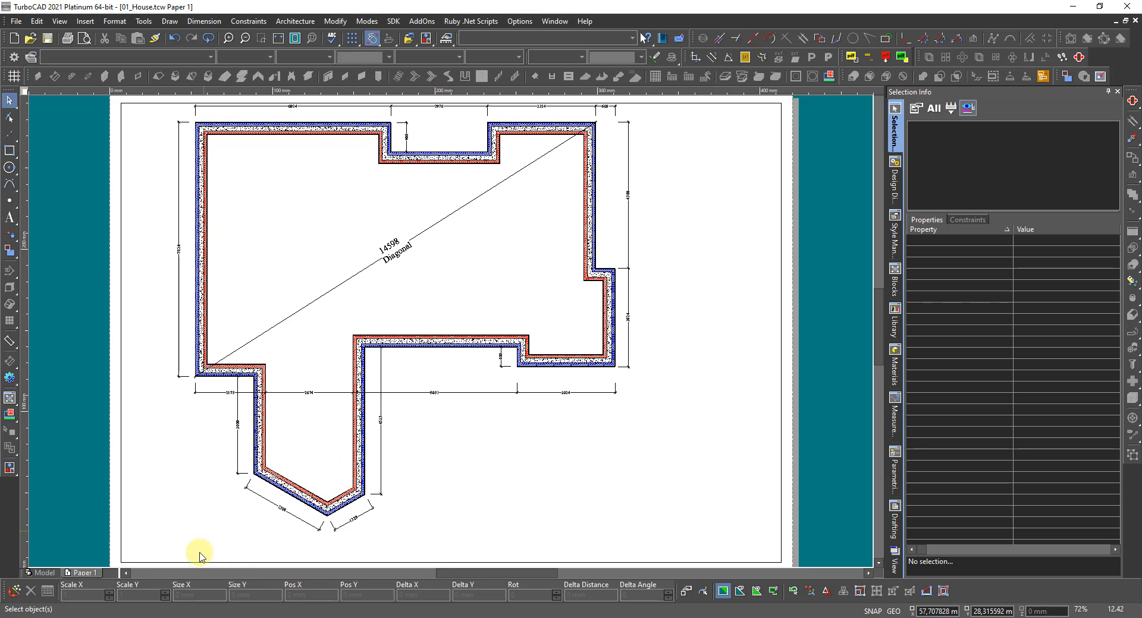
left_click(42, 571)
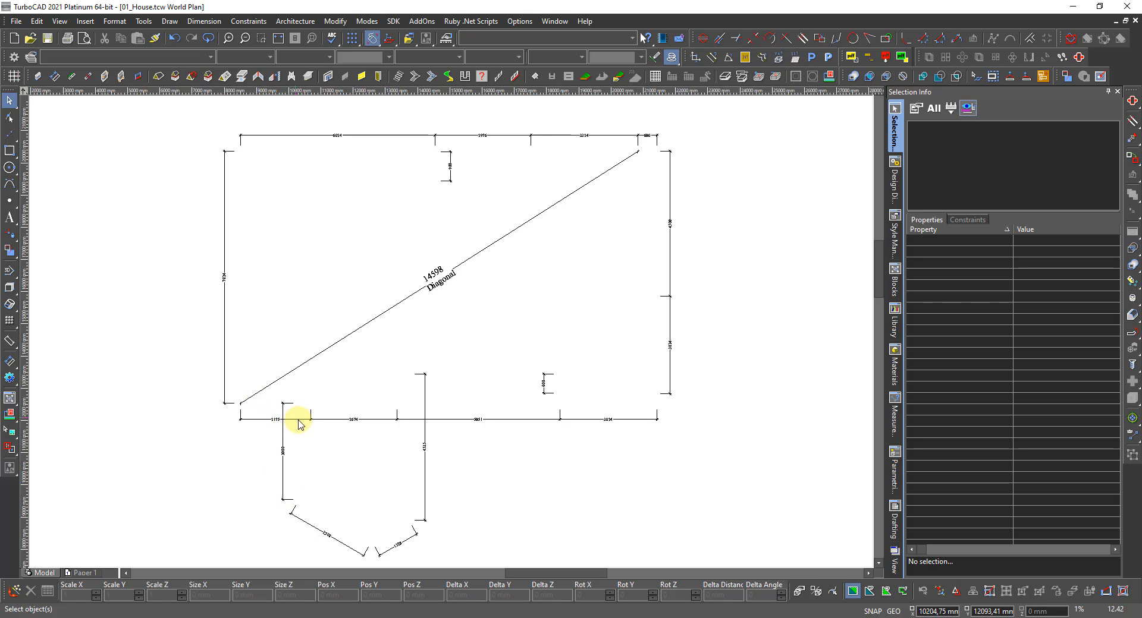
left_click(283, 452)
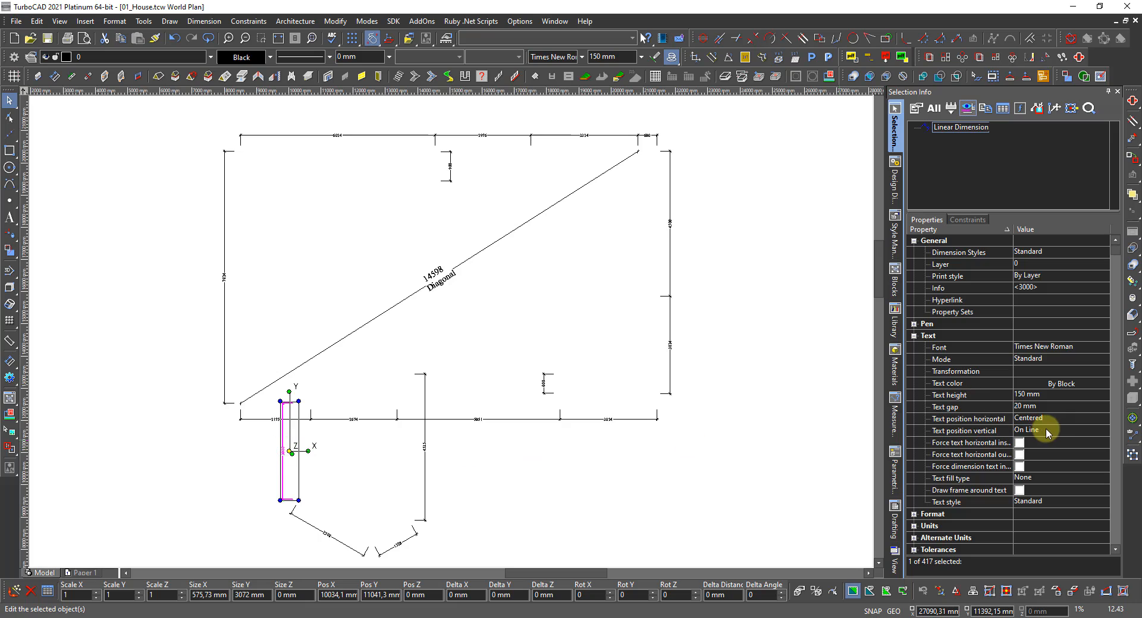
left_click(1048, 396)
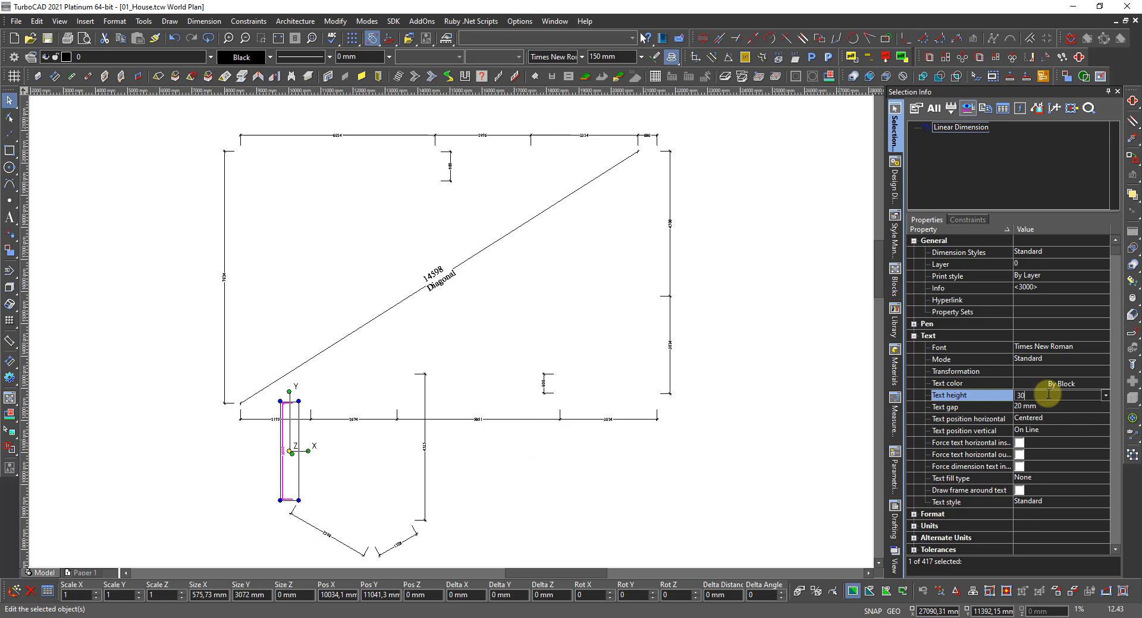
type("300")
key("Return")
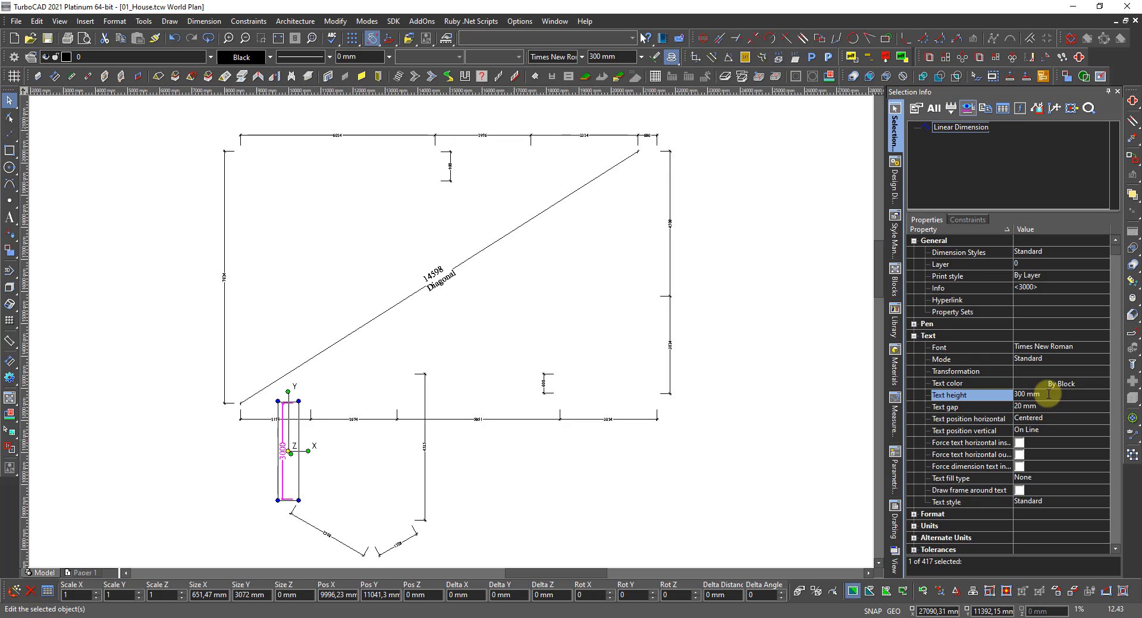
left_click(196, 472)
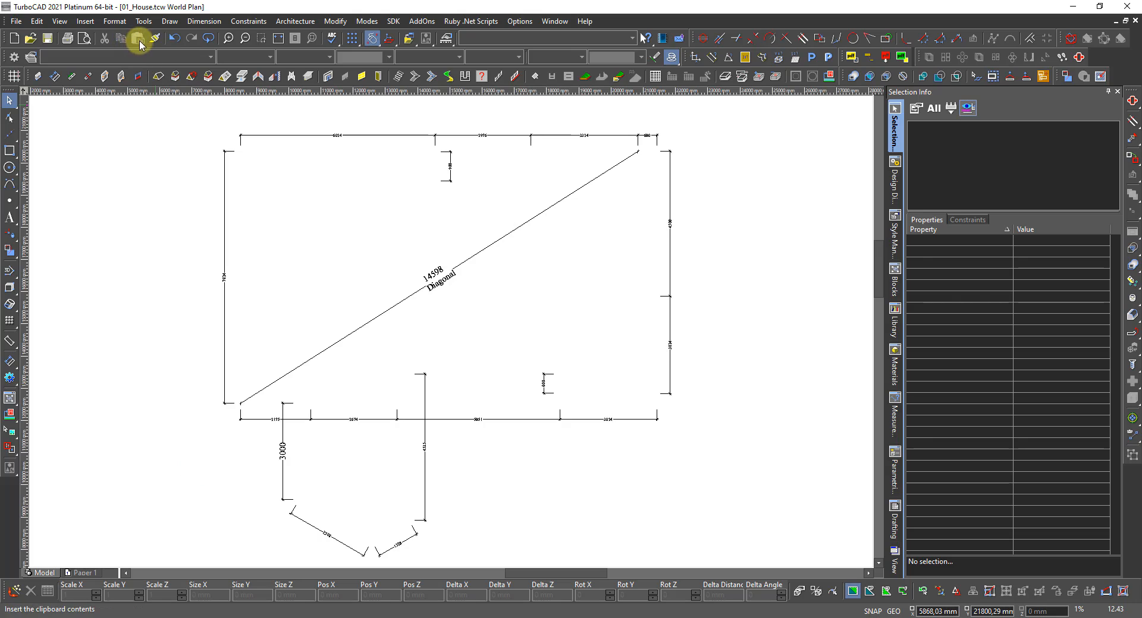
Use Format Painter to copy the 3000 mm dimension's format to the bay's two slanted dimensions and the vertical 4535 mm dimension.
left_click(154, 38)
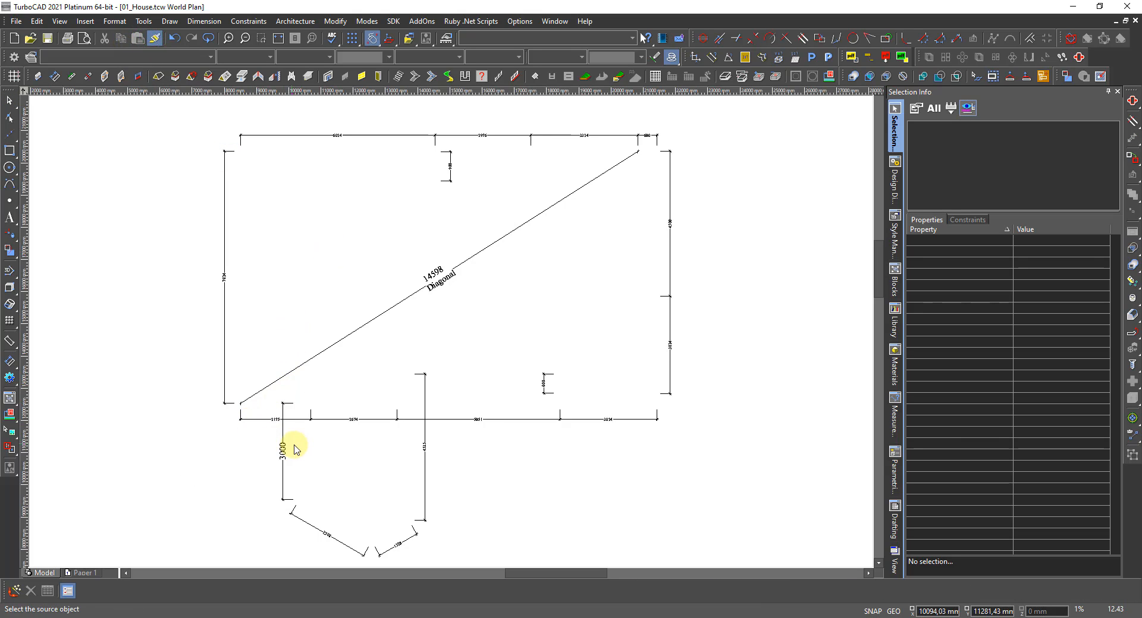
left_click(82, 573)
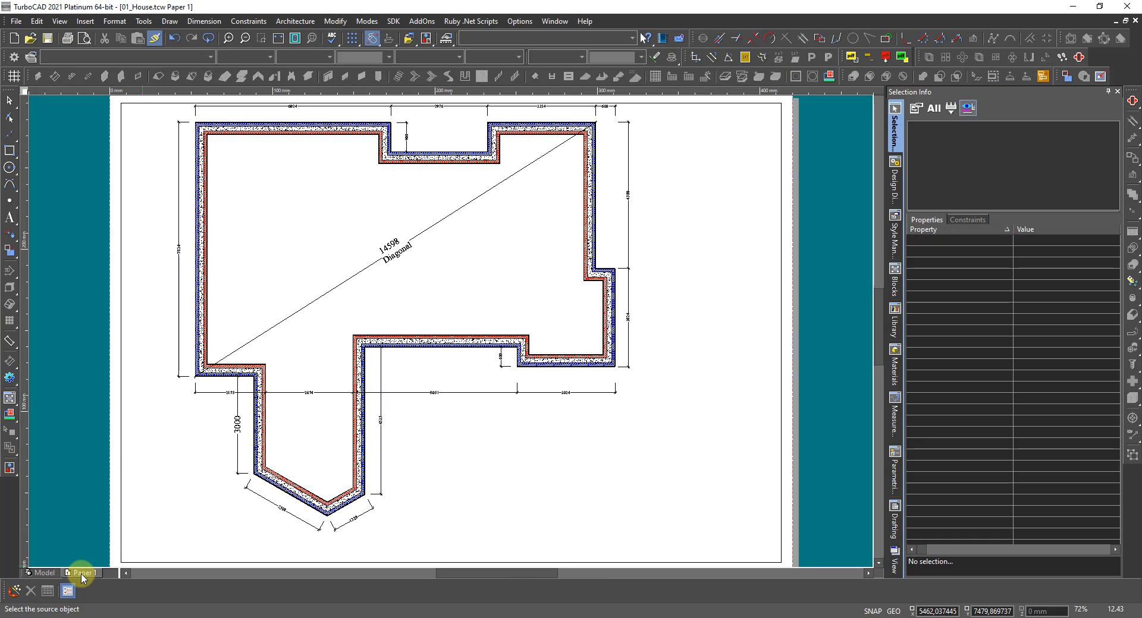
left_click(43, 575)
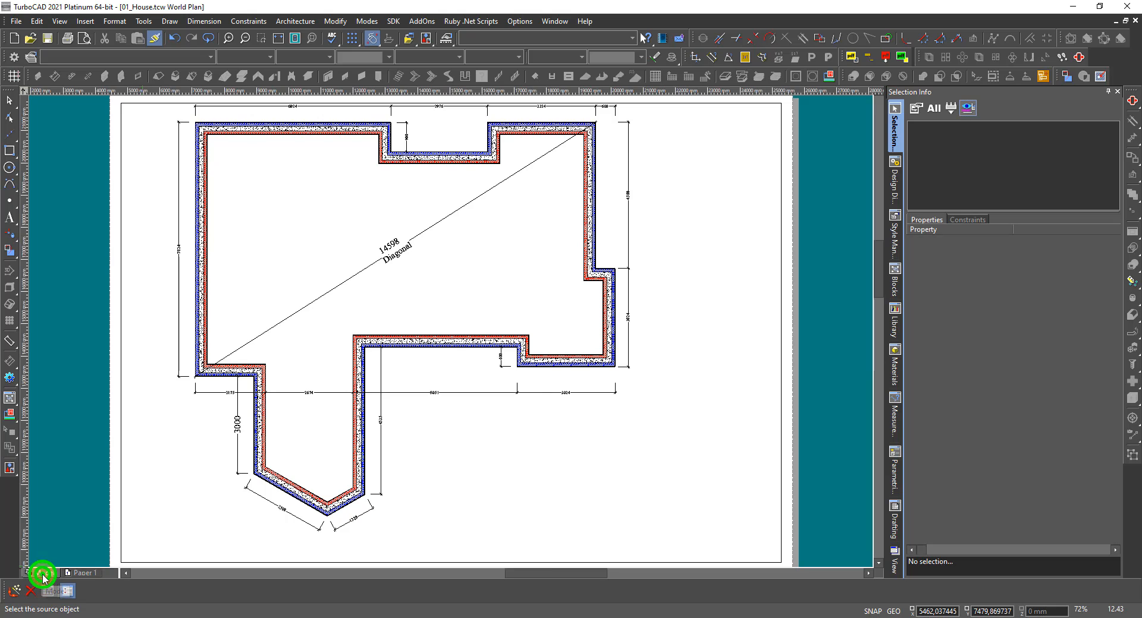
left_click(283, 458)
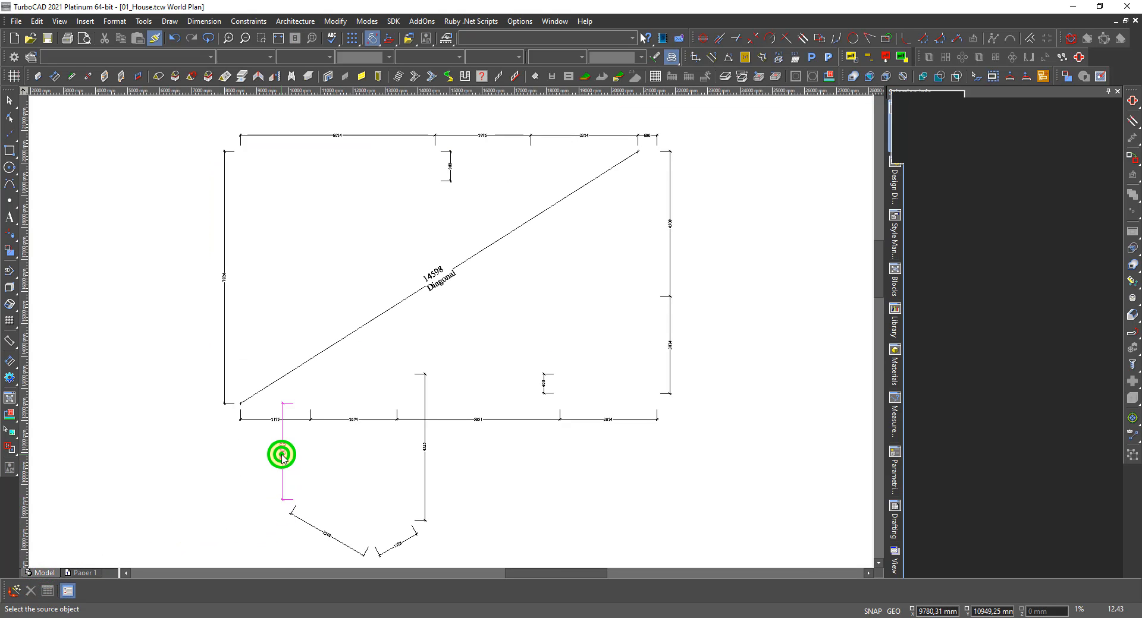
left_click(325, 535)
left_click(396, 547)
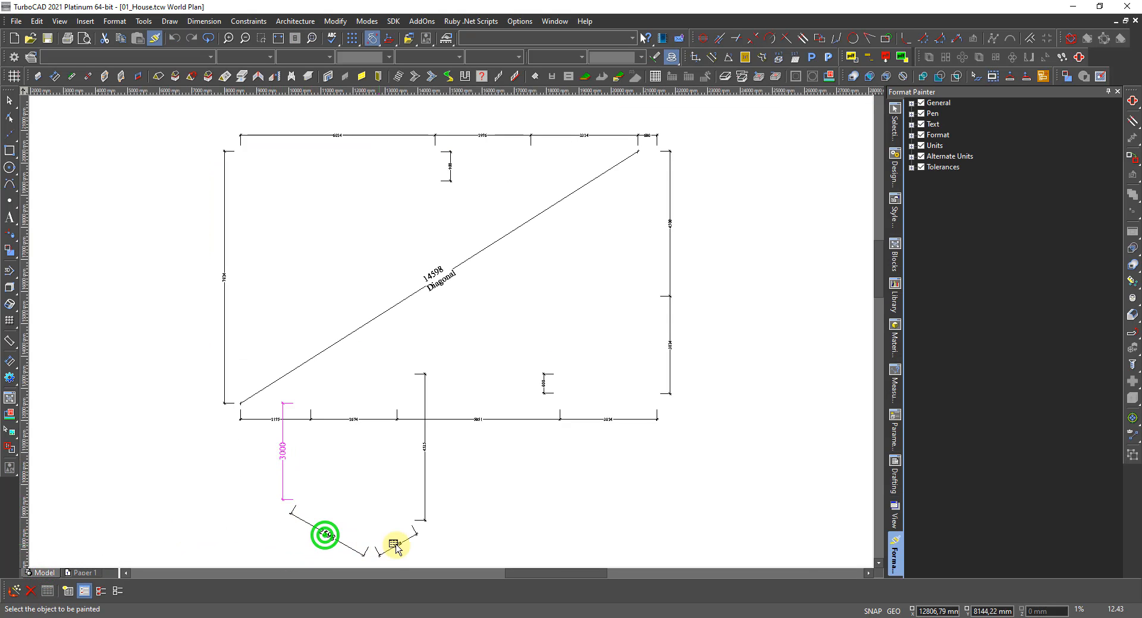
left_click(423, 506)
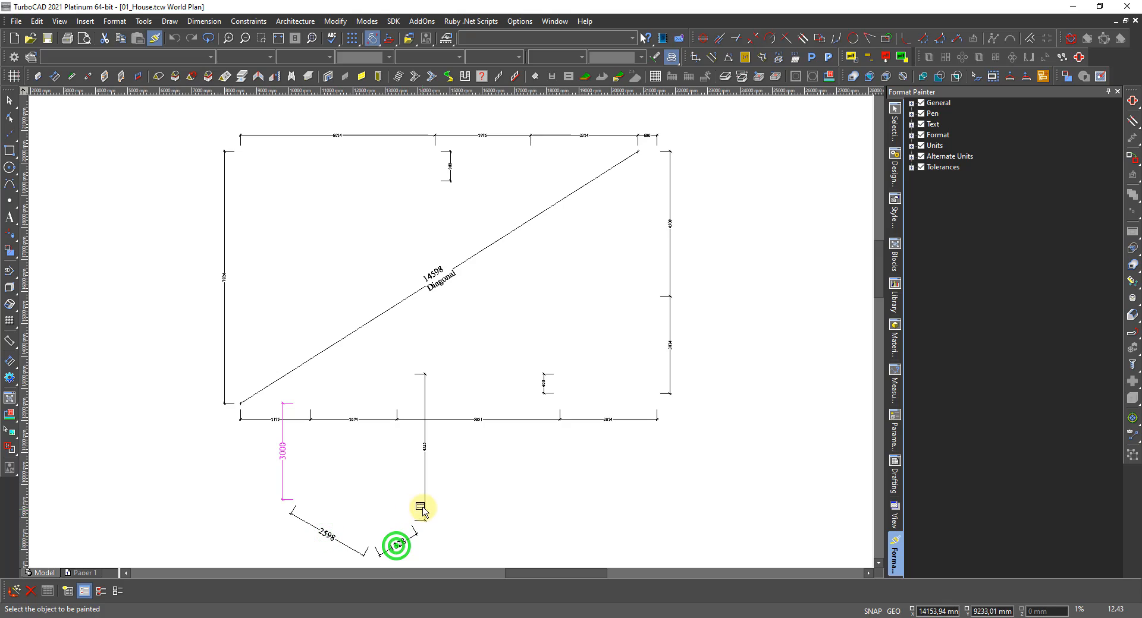
Copy the 3000 mm dimension's format to the plan's lower and right-hand chain dimensions and the short 600 mm dimension near the lower wall.
left_click(376, 421)
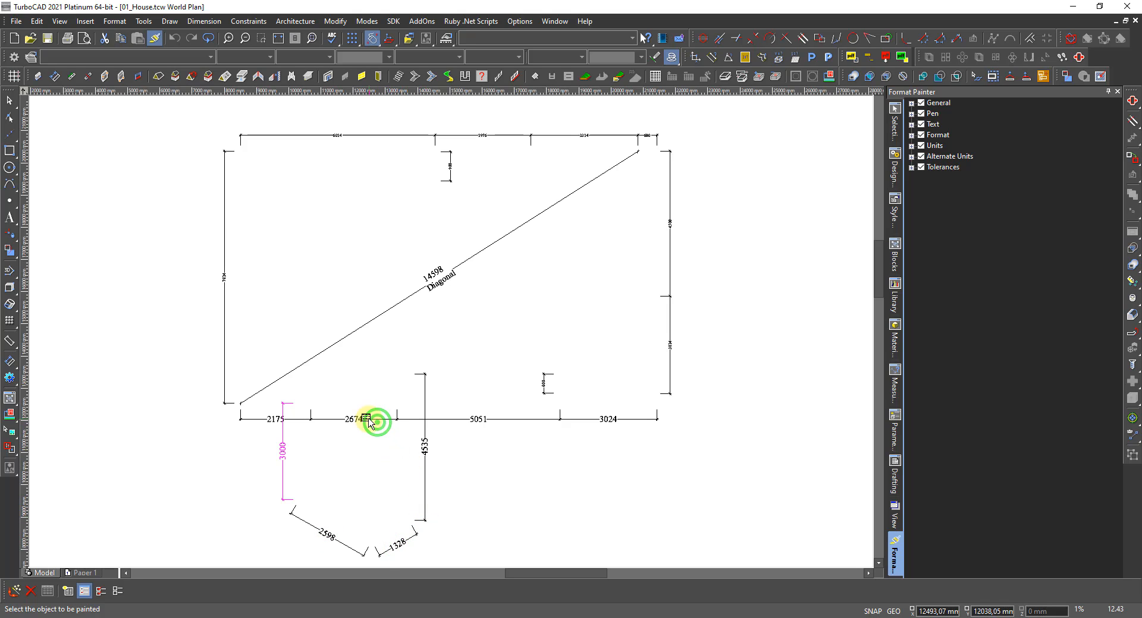
left_click(669, 355)
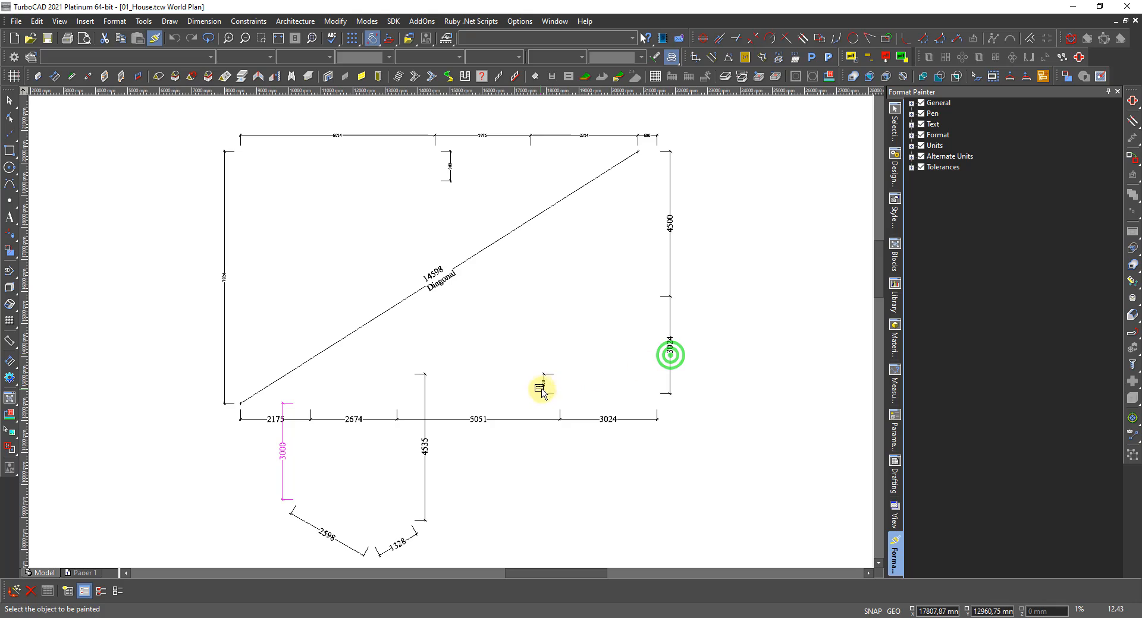
left_click(544, 386)
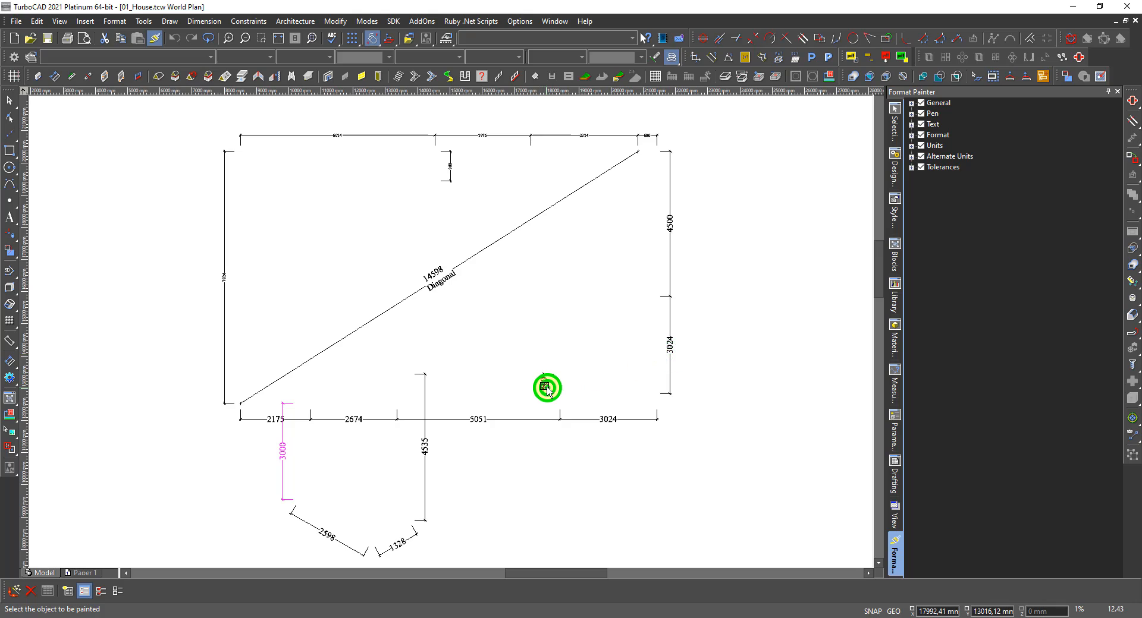
Try copying the same format to the diagonal dimension, and undo that change.
left_click(435, 277)
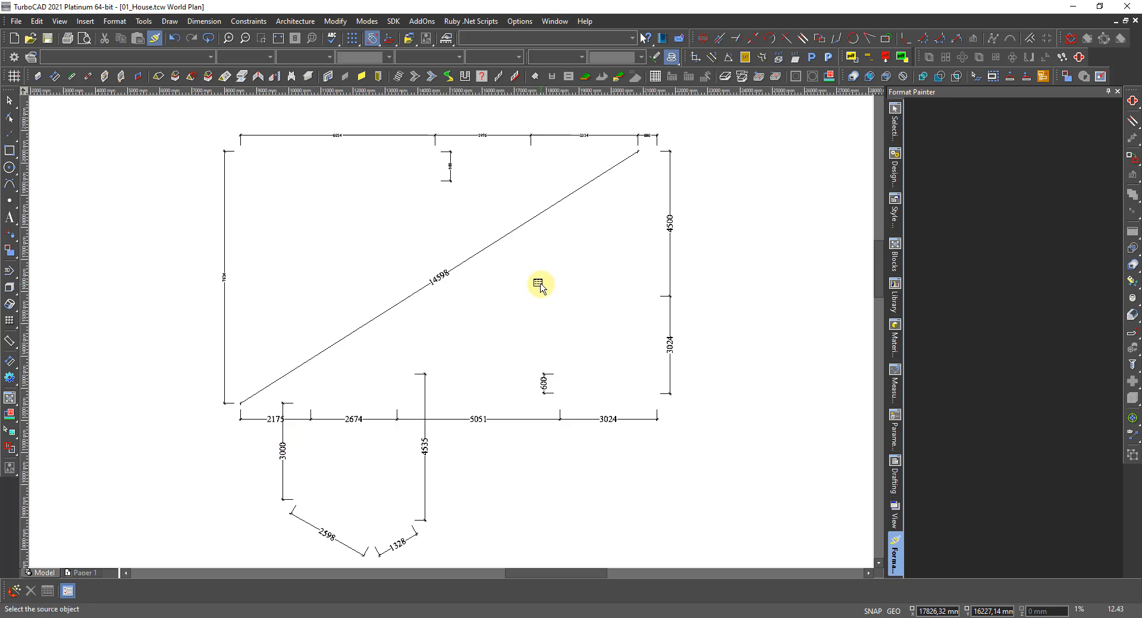
key("Escape")
left_click(440, 277)
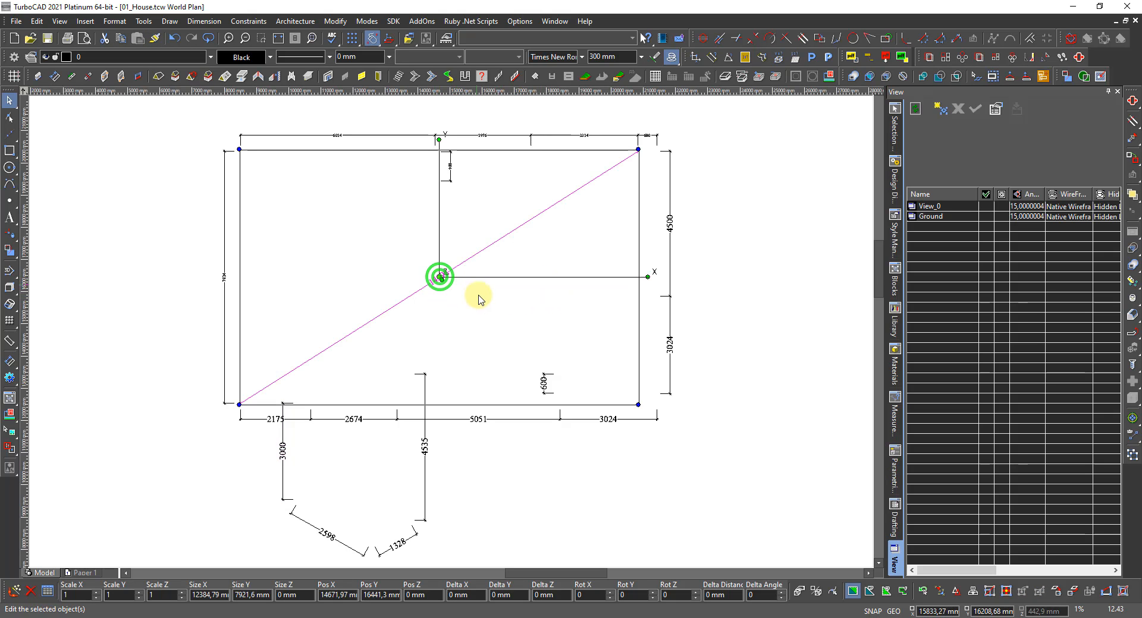
key("Escape")
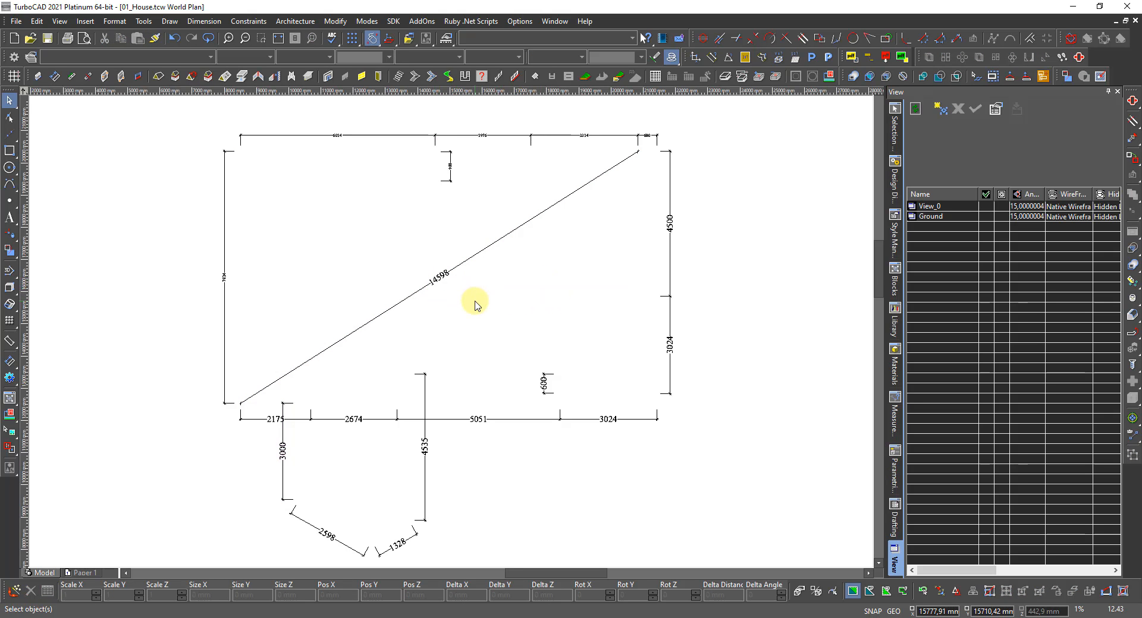
key("ctrl+z")
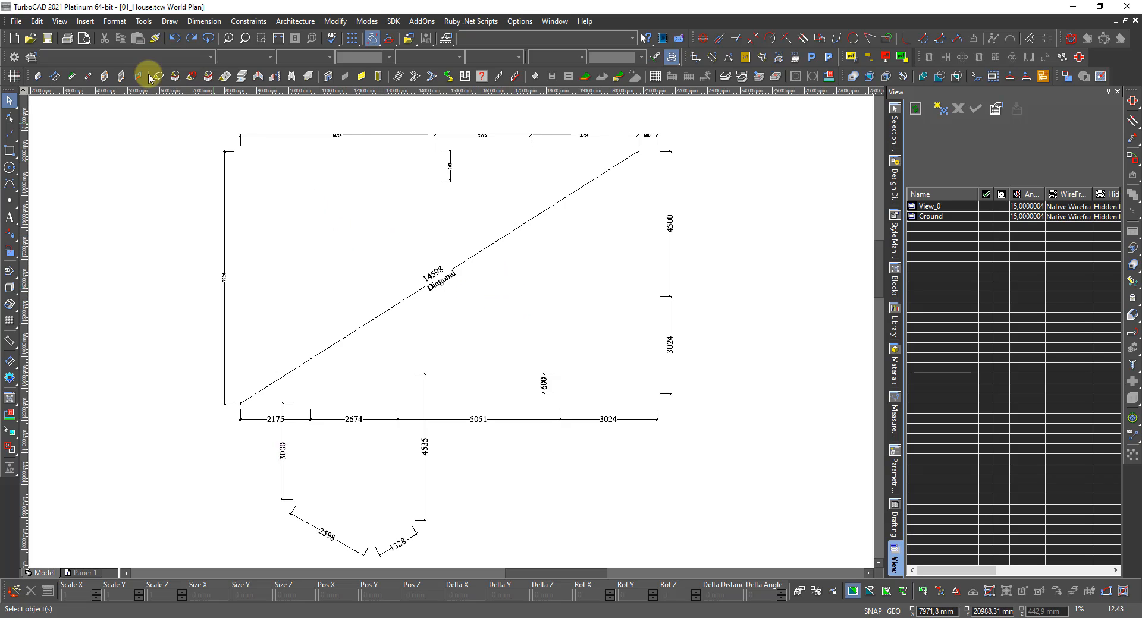
Use Format Painter to copy the 3000 mm dimension's format to the left vertical dimension, the upper chain dimensions and the short recess dimension.
left_click(154, 38)
left_click(283, 459)
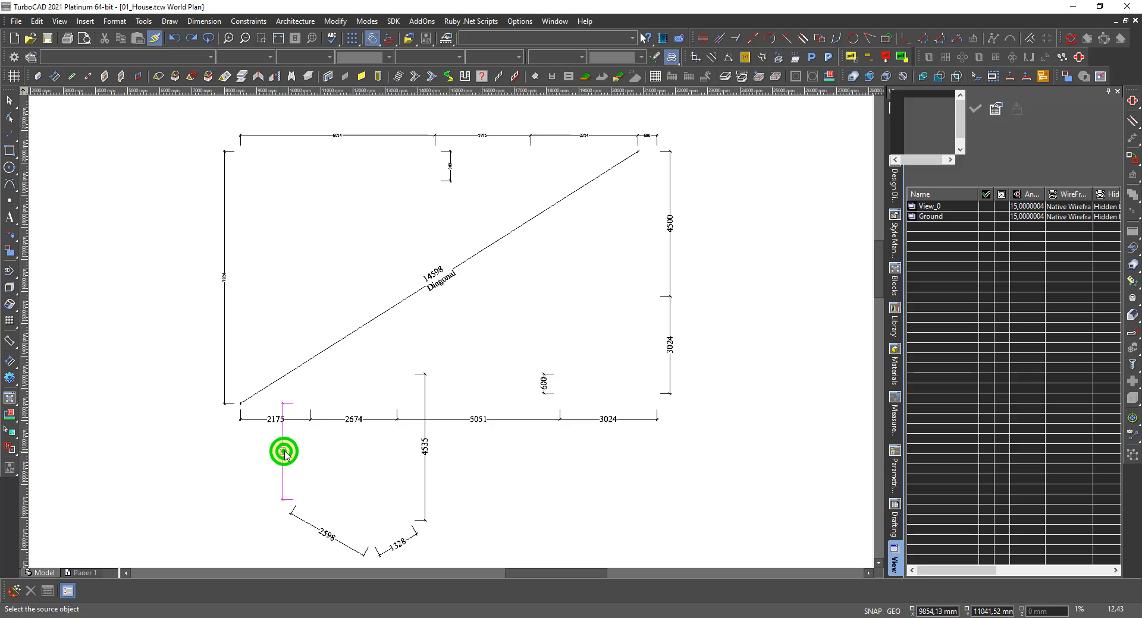
left_click(223, 274)
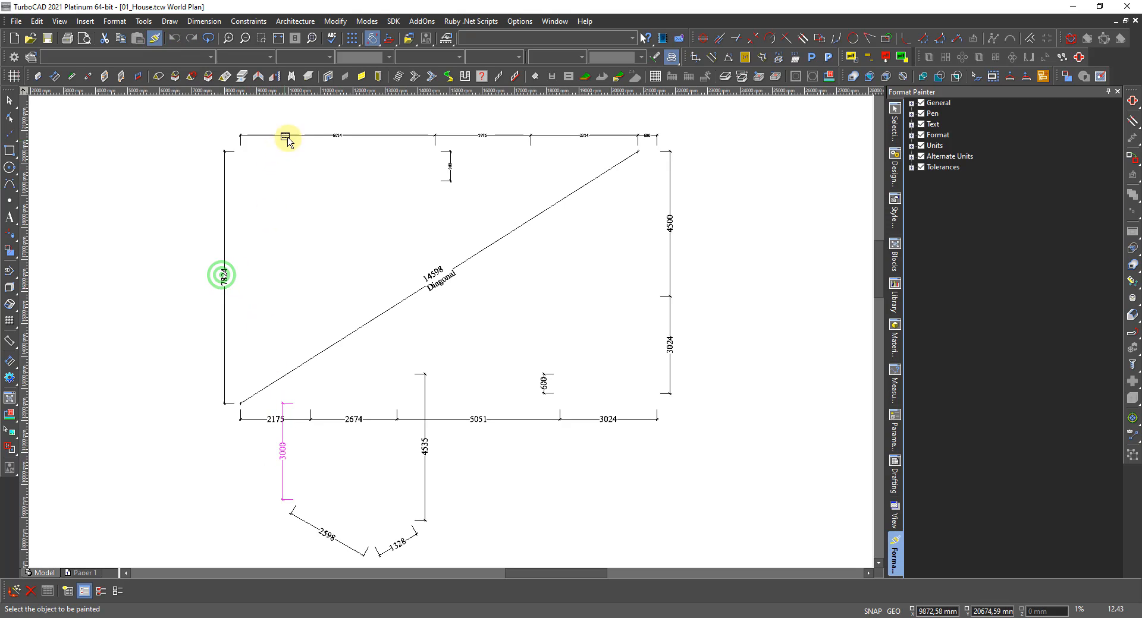
left_click(307, 136)
left_click(446, 167)
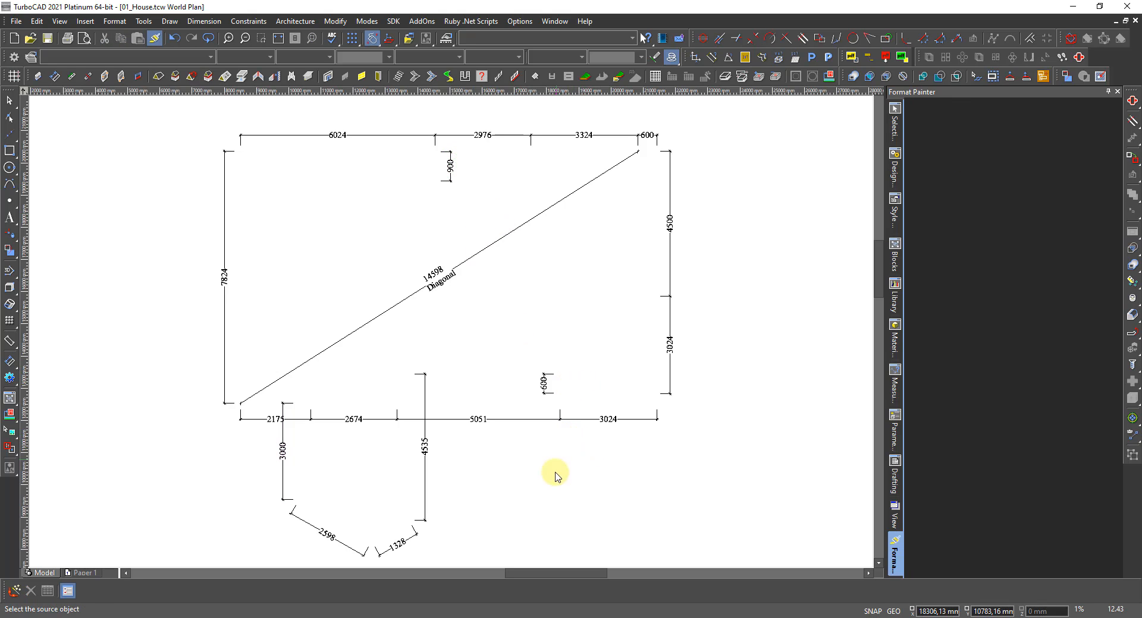
key("Escape")
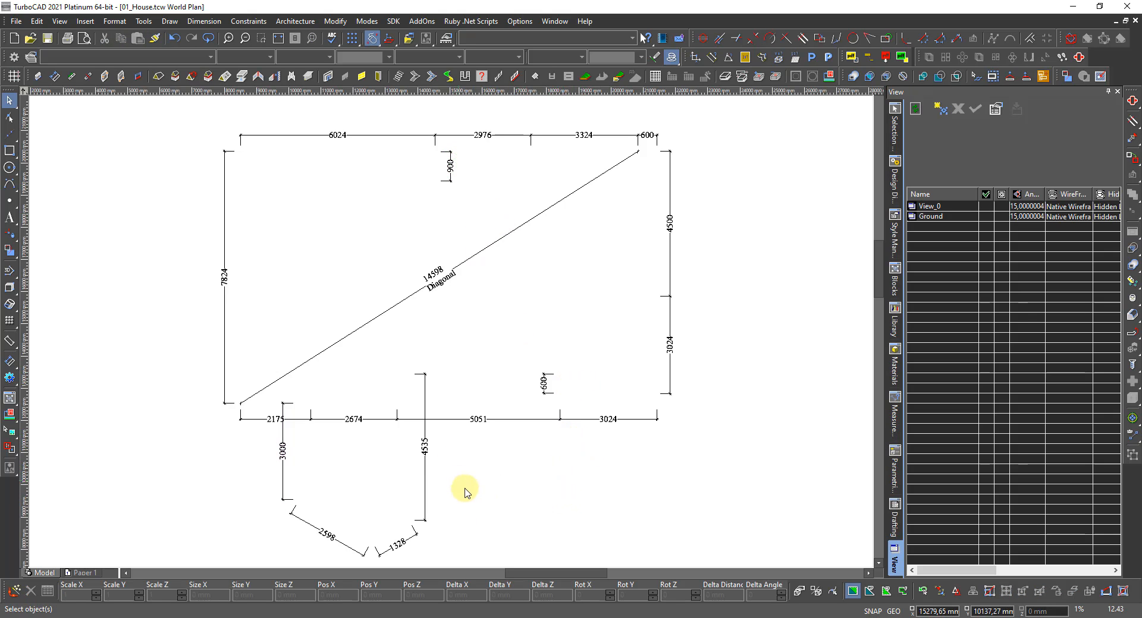
On the Paper 1 sheet, move the Ground viewport straight down about 2.1 mm within the border.
left_click(84, 573)
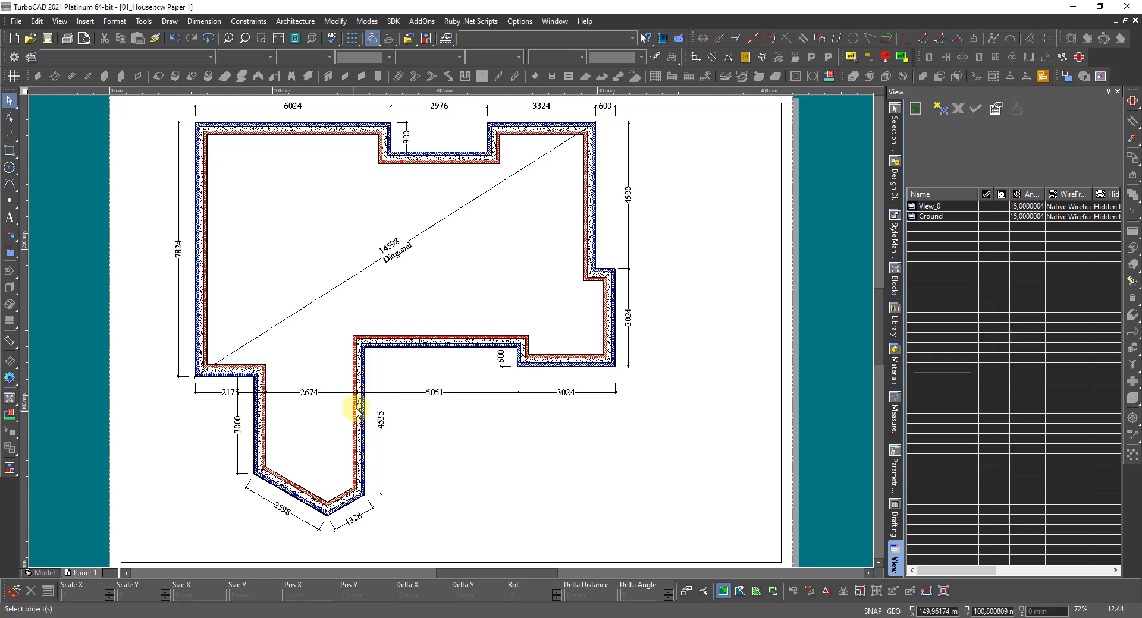
left_click(395, 337)
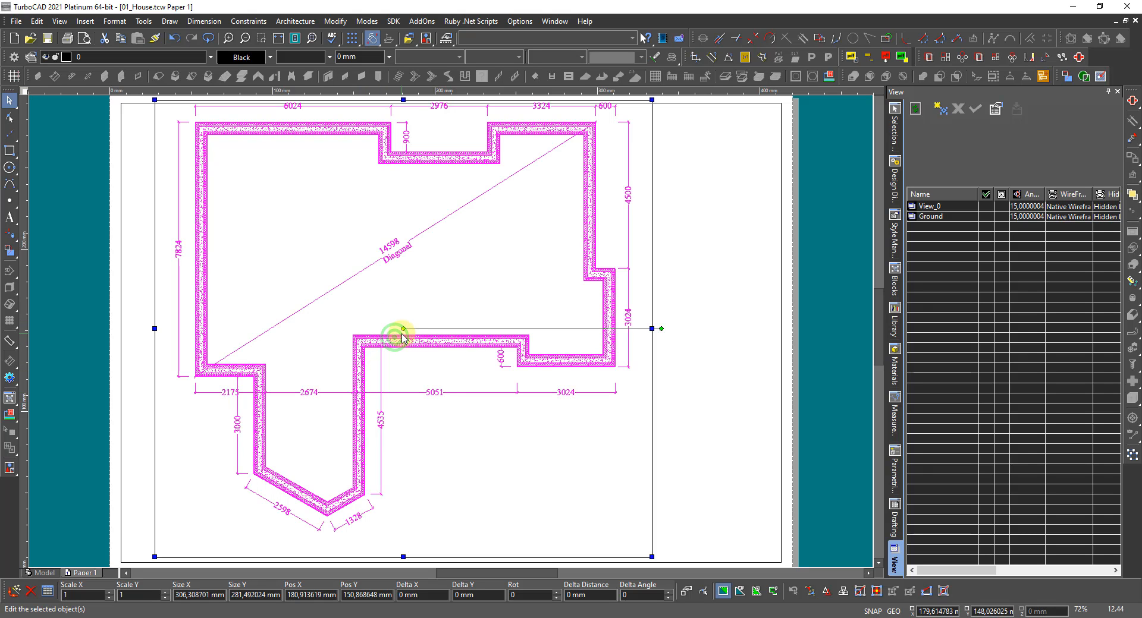
left_click(404, 329)
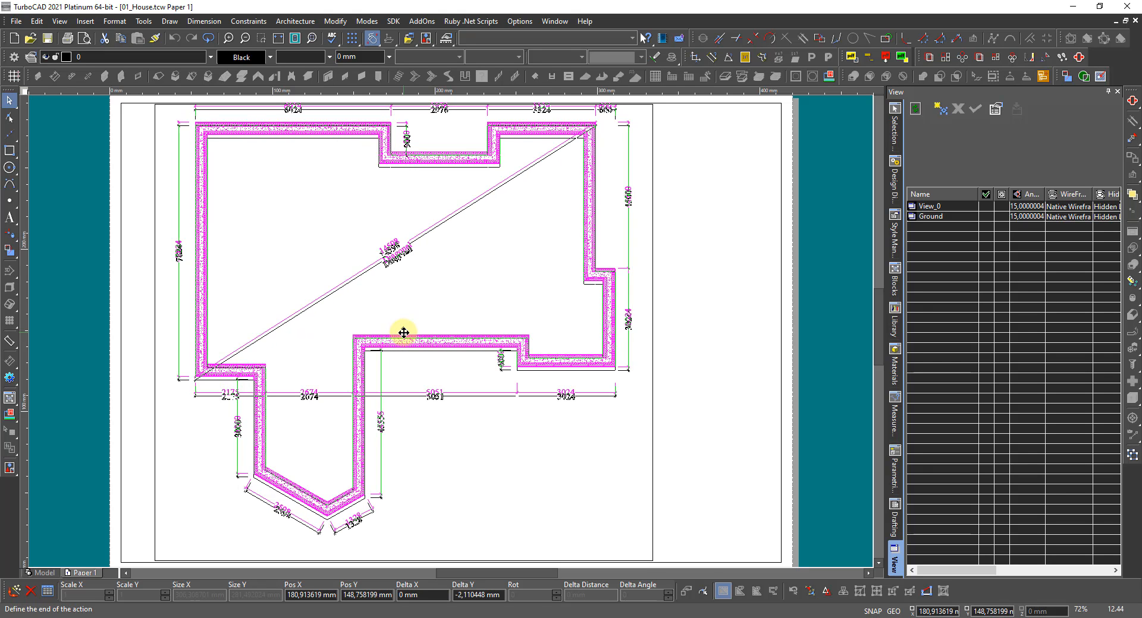
left_click(403, 333)
Inspect the viewport's clearance from the border along the lower edge and at the upper-left corner, deselect it, and review the sheet's dimensions.
scroll(451, 339, "down", 2)
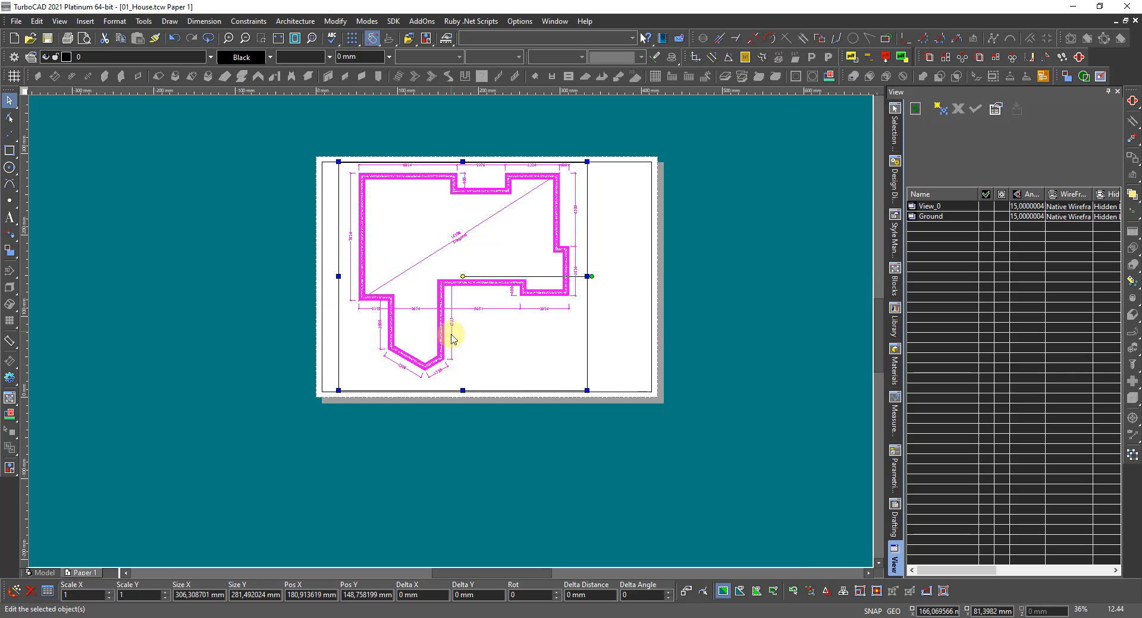
scroll(425, 390, "up", 4)
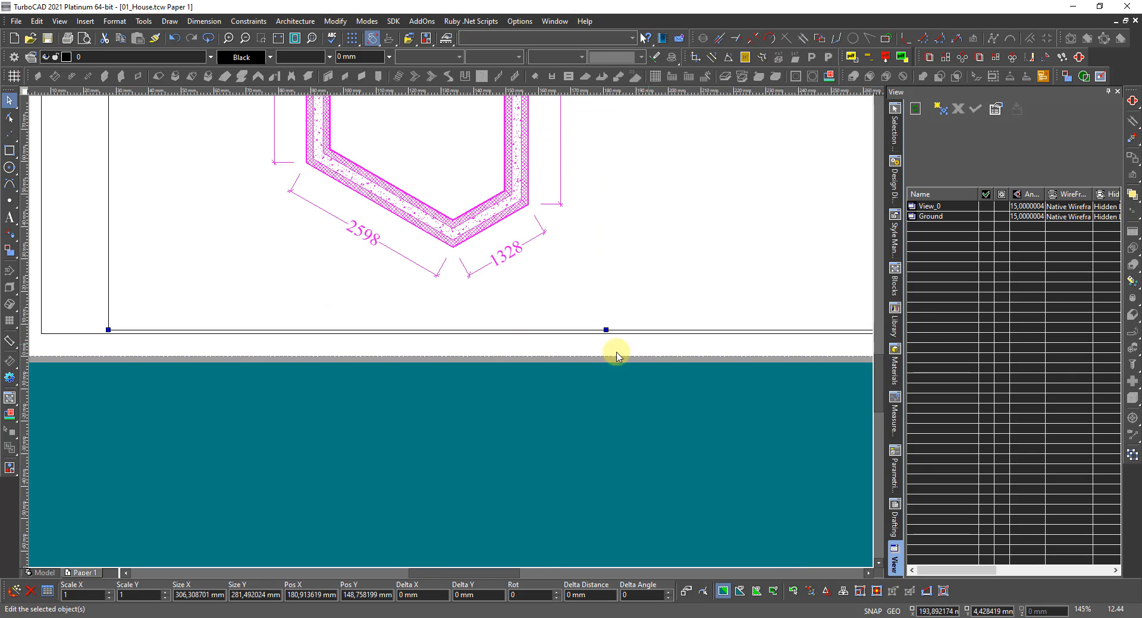
scroll(557, 352, "down", 2)
scroll(452, 324, "up", 2)
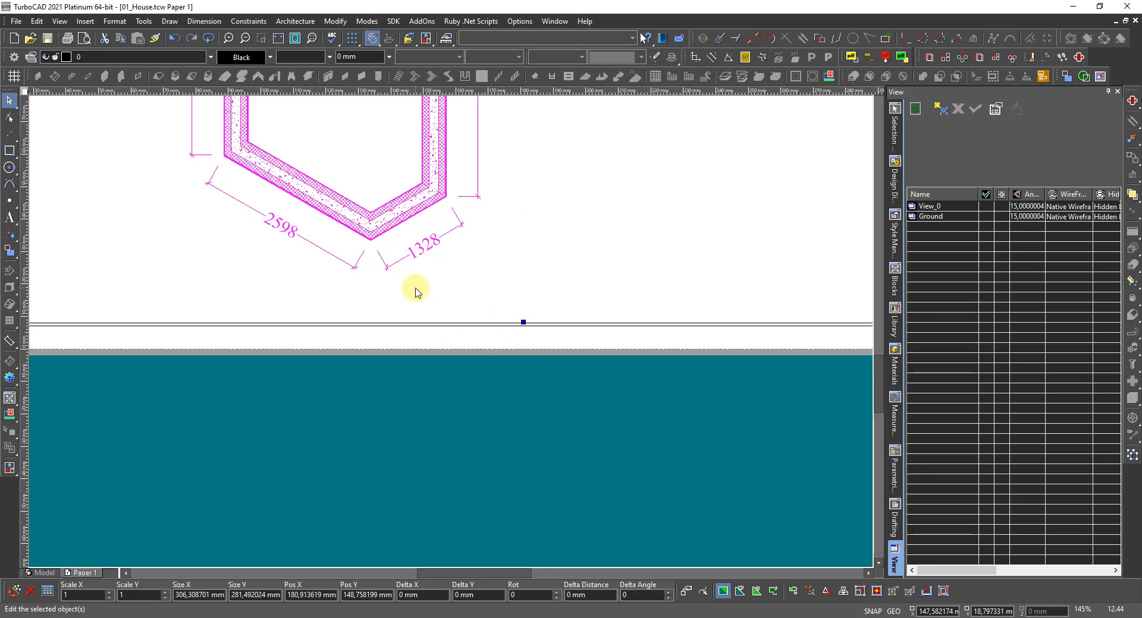
scroll(415, 291, "down", 5)
scroll(416, 326, "up", 6)
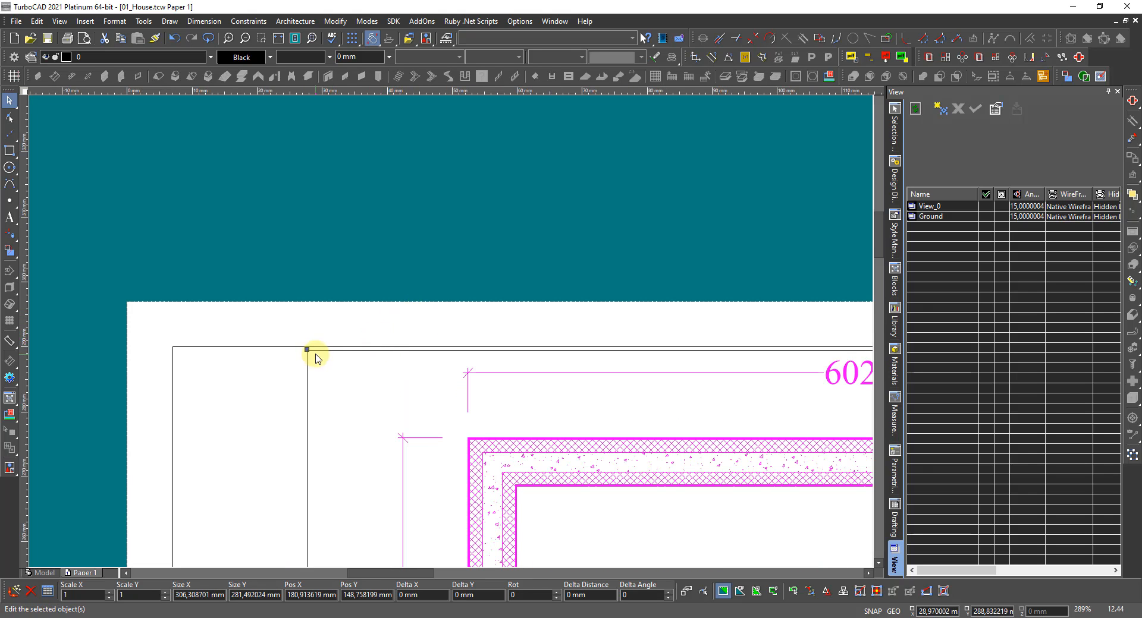
scroll(268, 352, "down", 2)
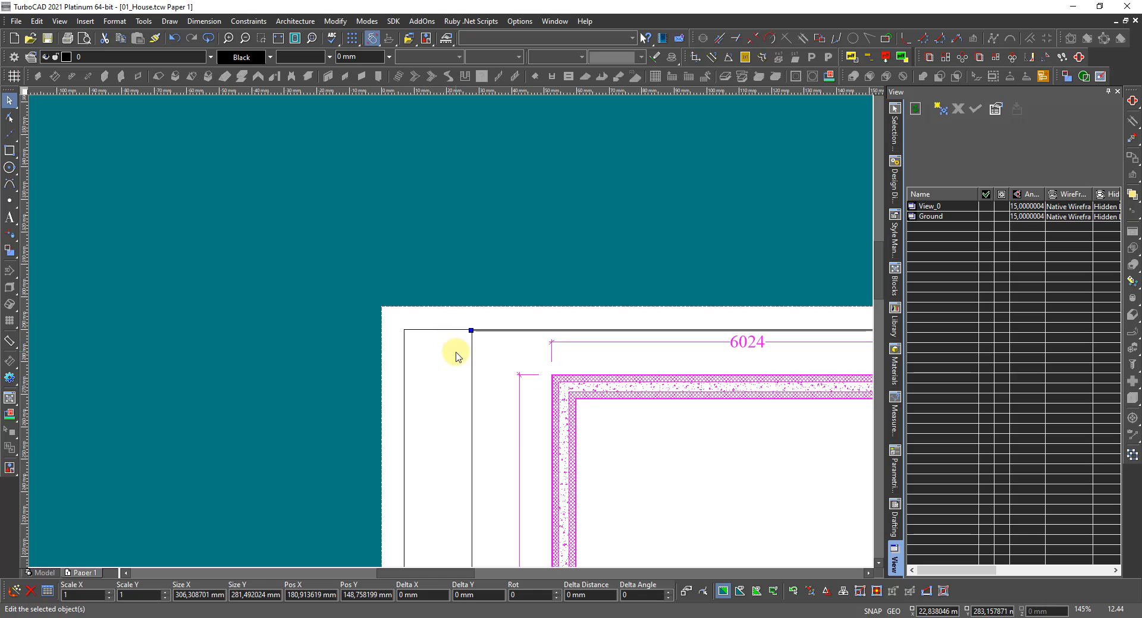
left_click(346, 335)
scroll(426, 339, "down", 4)
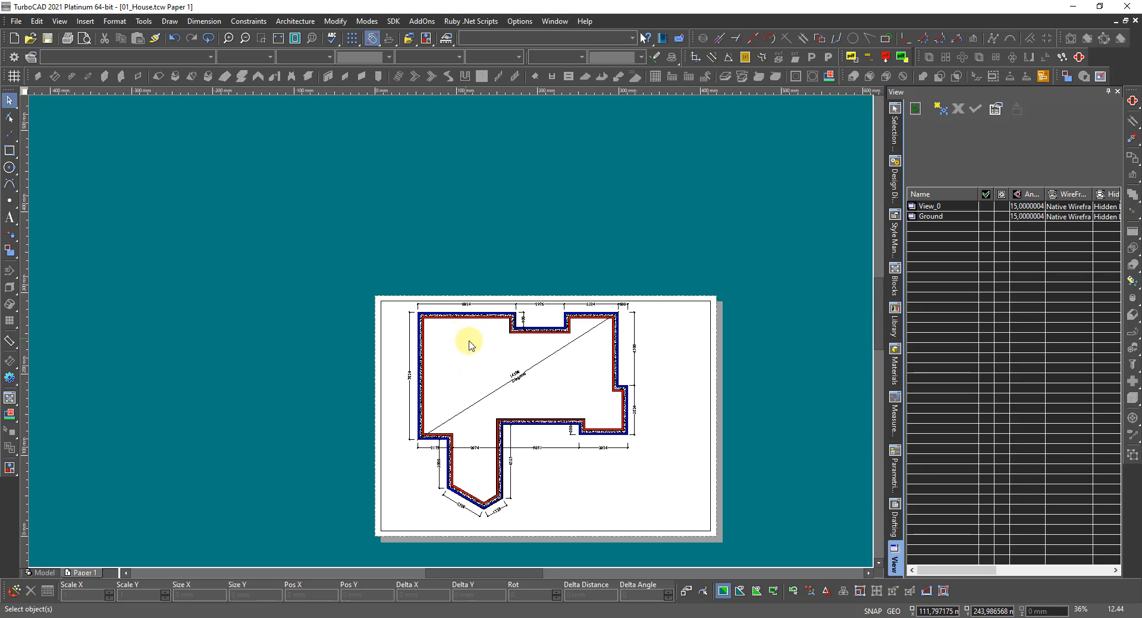
scroll(466, 339, "up", 2)
scroll(451, 336, "up", 2)
scroll(436, 320, "down", 2)
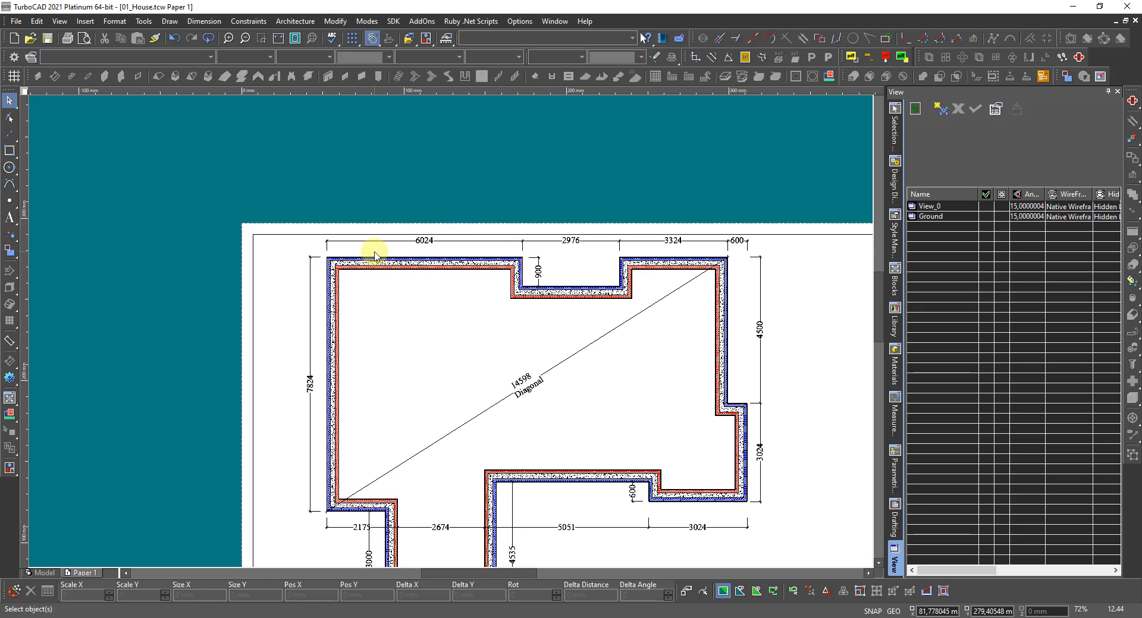
middle_click(473, 343)
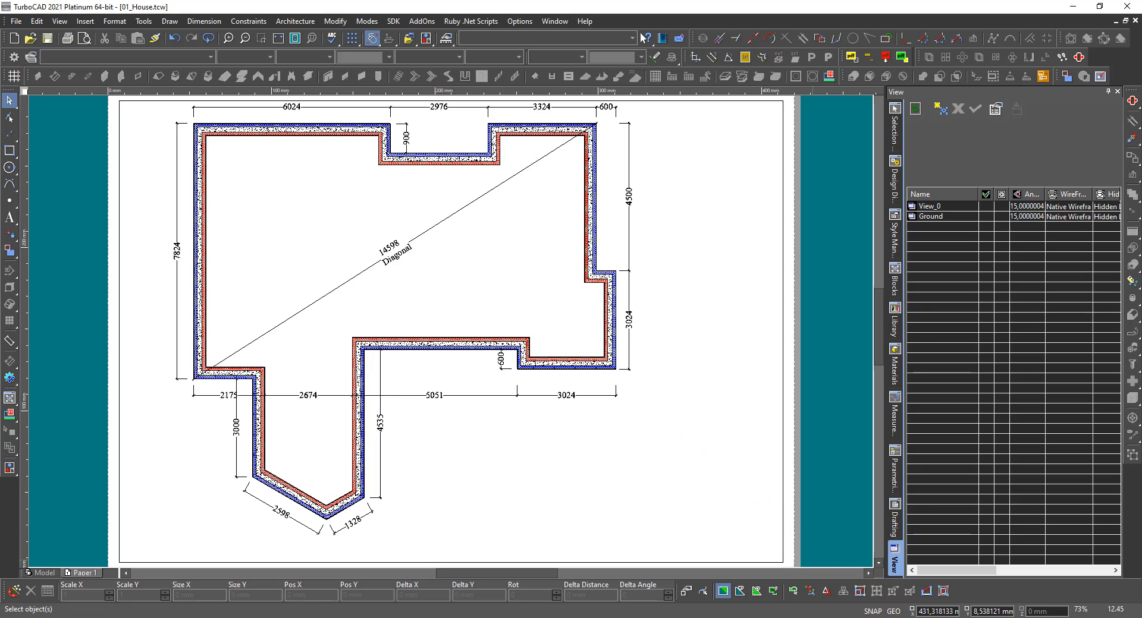
left_click(935, 617)
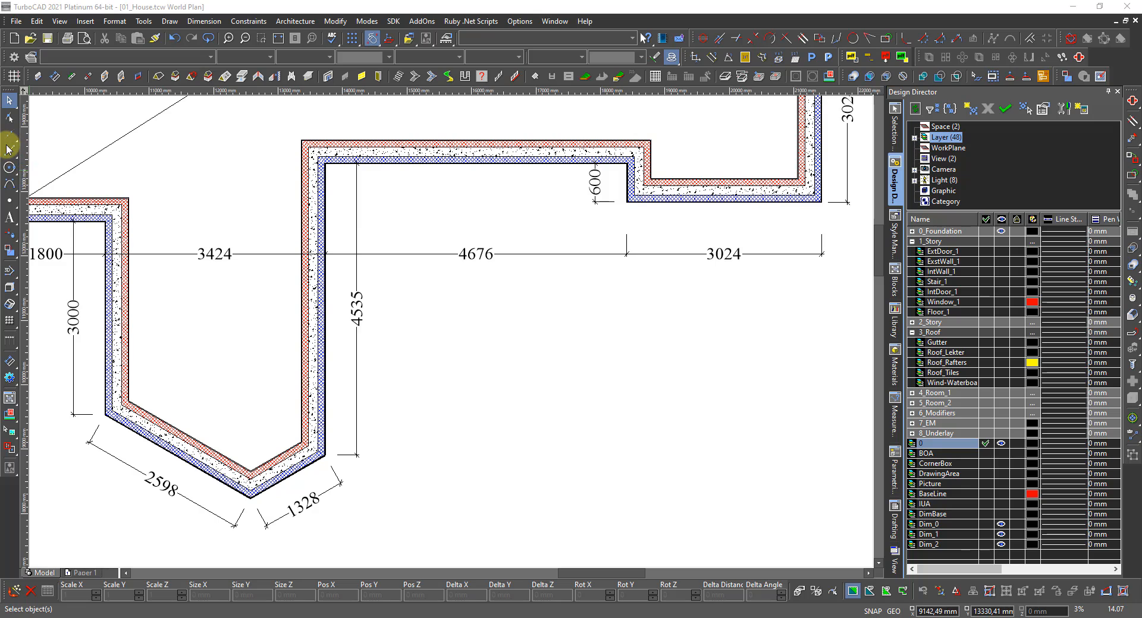
In model space, draw a rectangle about 646 by 452 mm across the bay's right-hand wall near its lower end.
left_click_drag(10, 150, 60, 302)
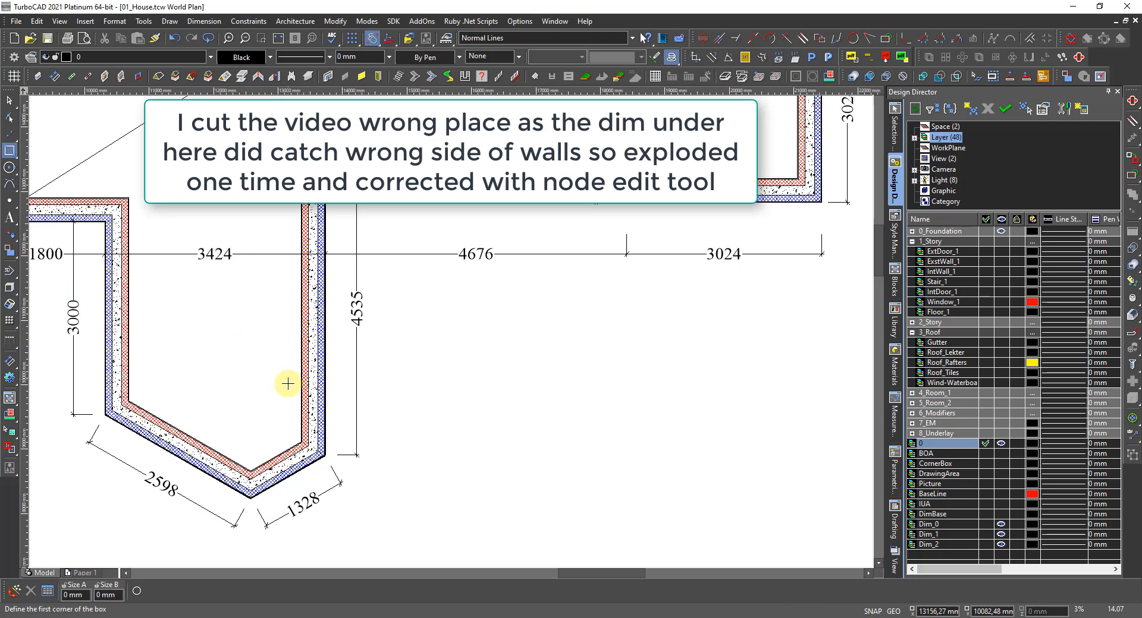
left_click(289, 382)
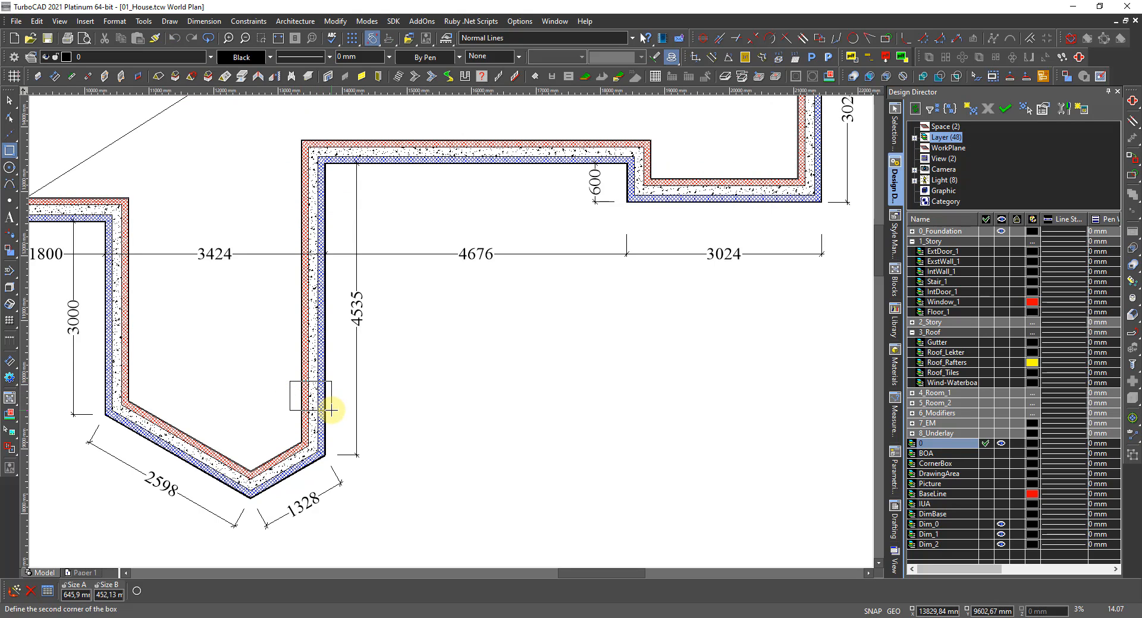
left_click(331, 410)
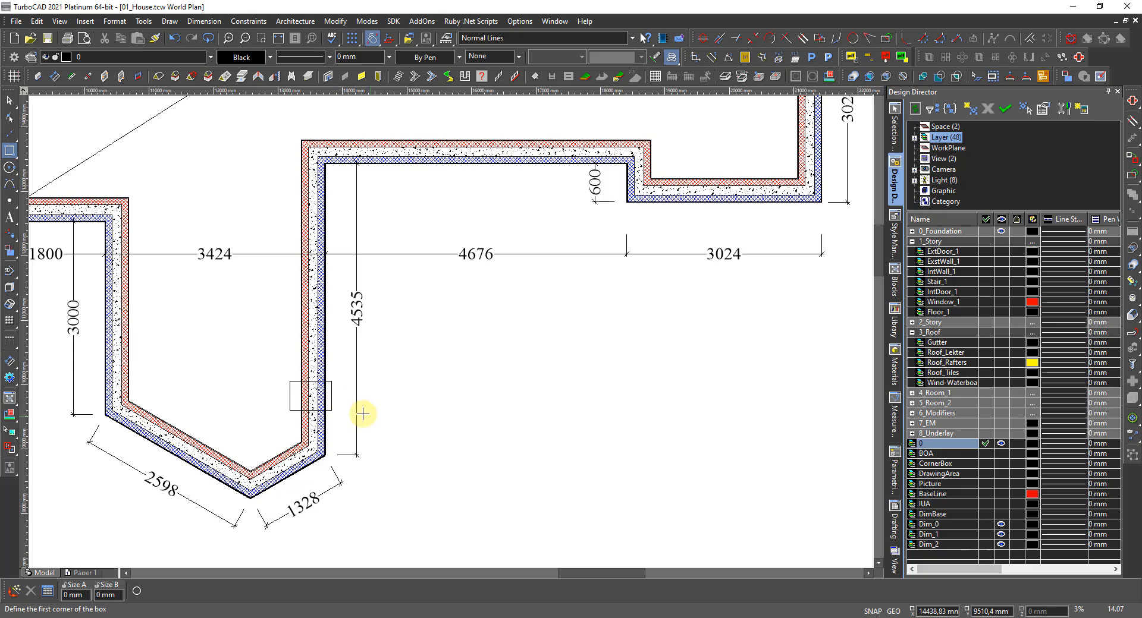
key("space")
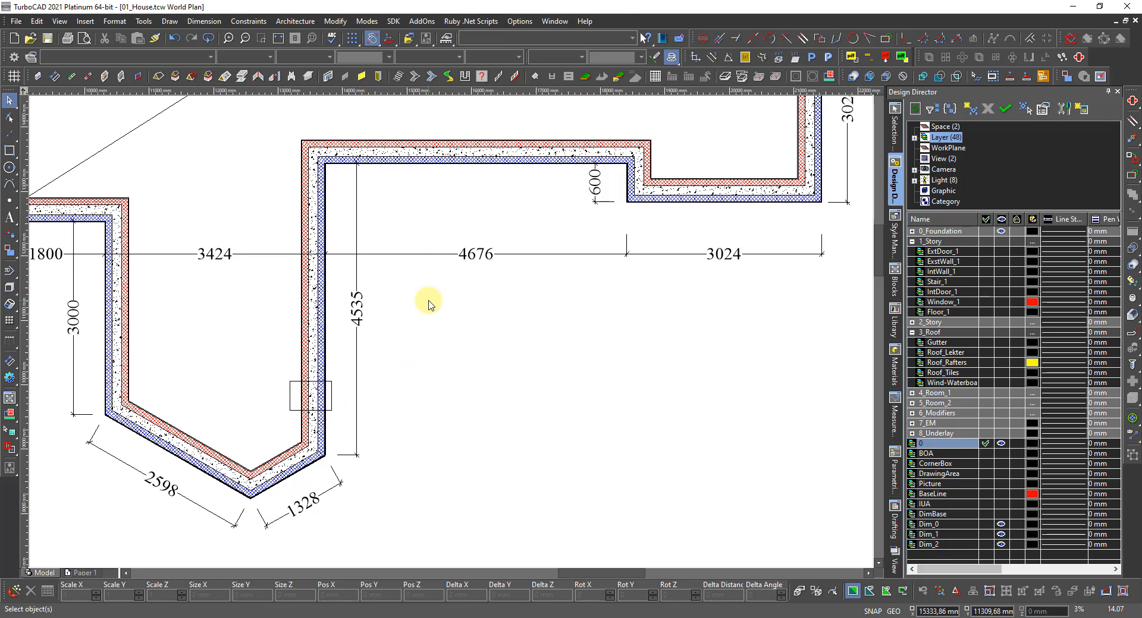
Create a detail of the wall area inside the rectangle at scale 4 and place it to the right of the bay.
left_click(334, 22)
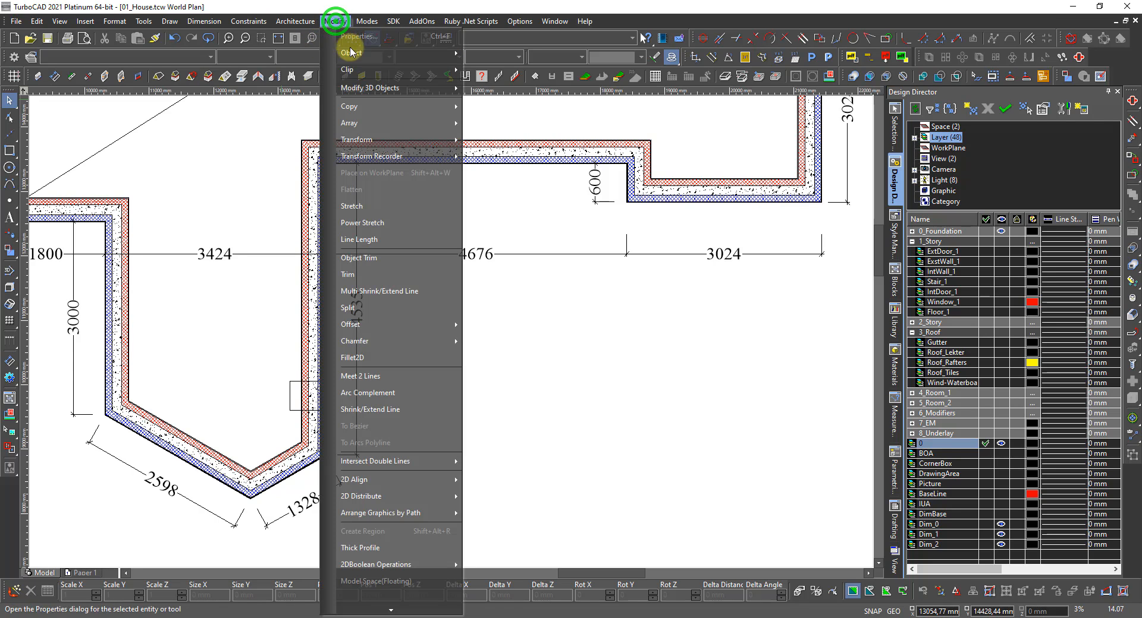
mouse_move(453, 82)
left_click(505, 103)
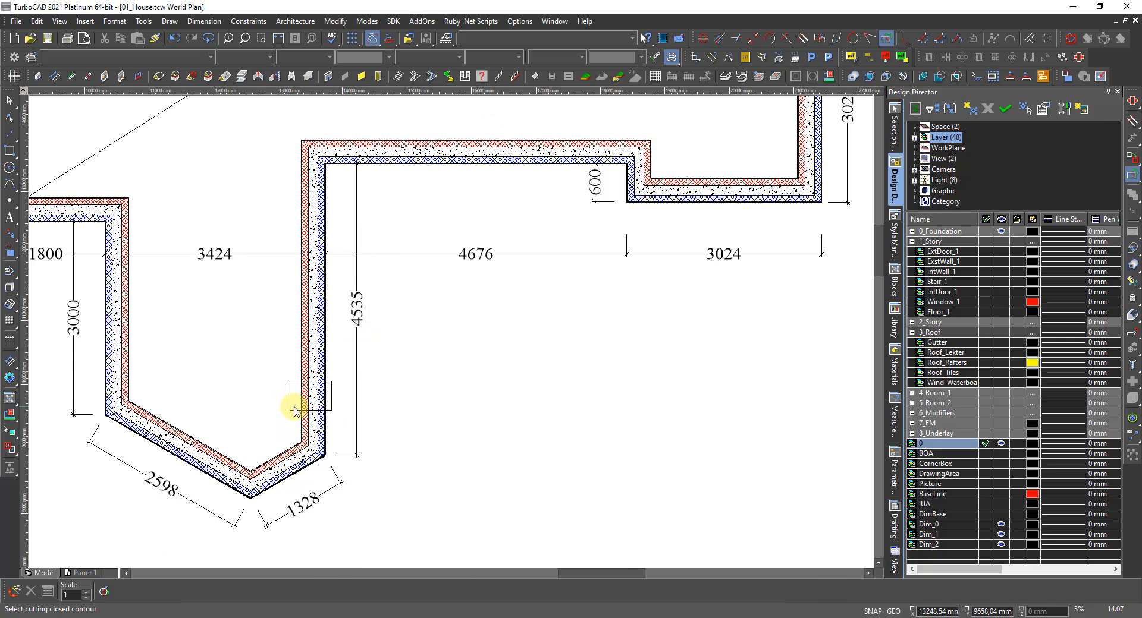
left_click(295, 410)
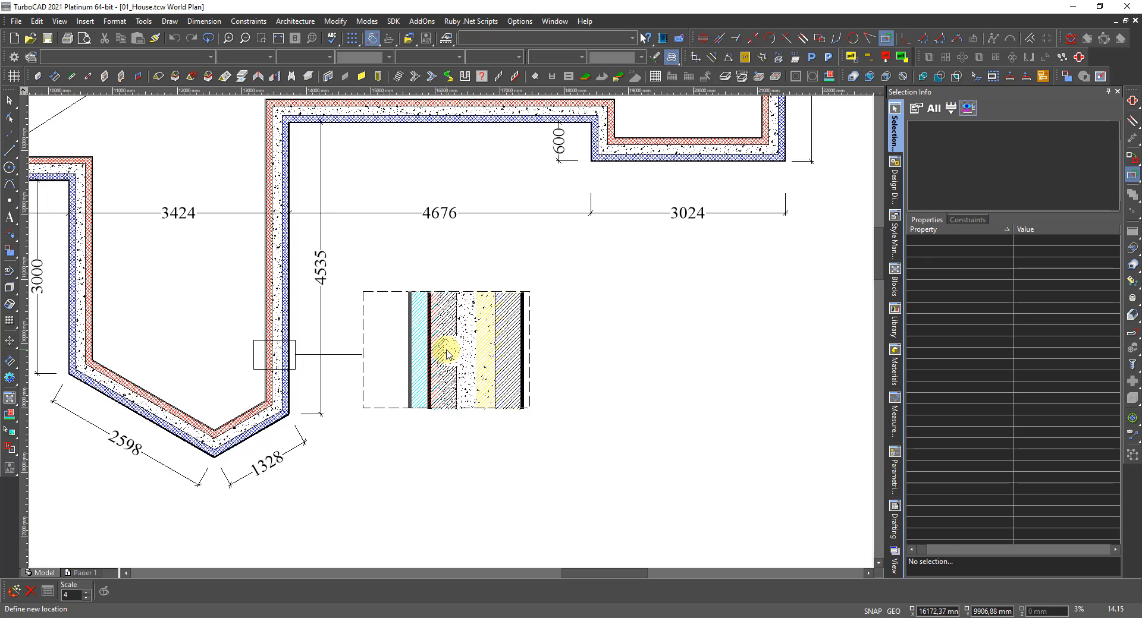
left_click(446, 353)
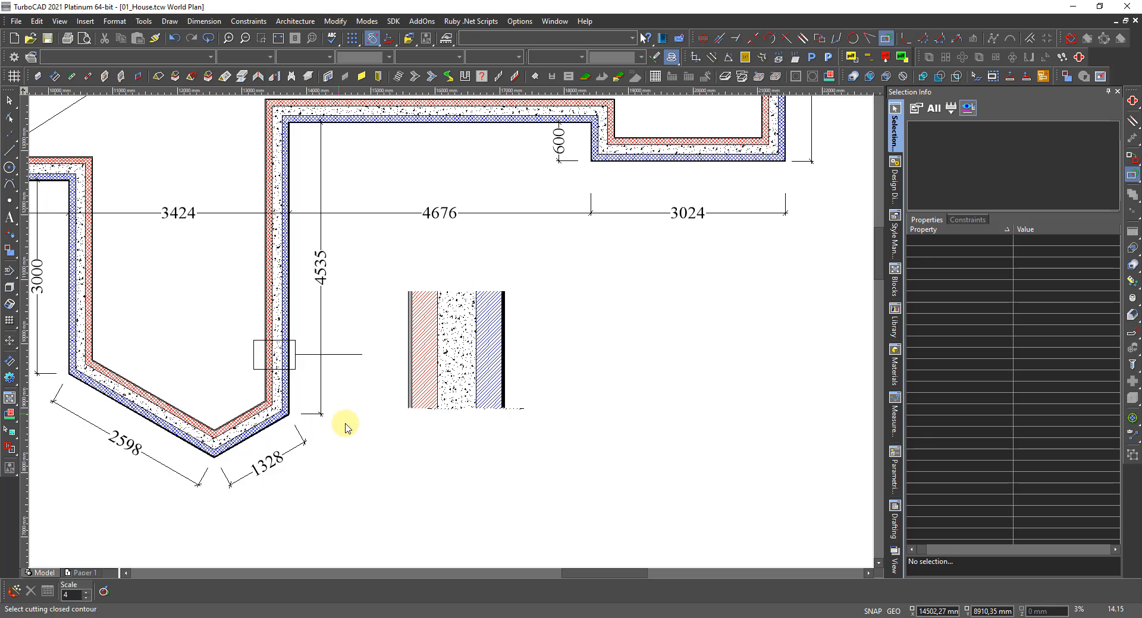
key("Escape")
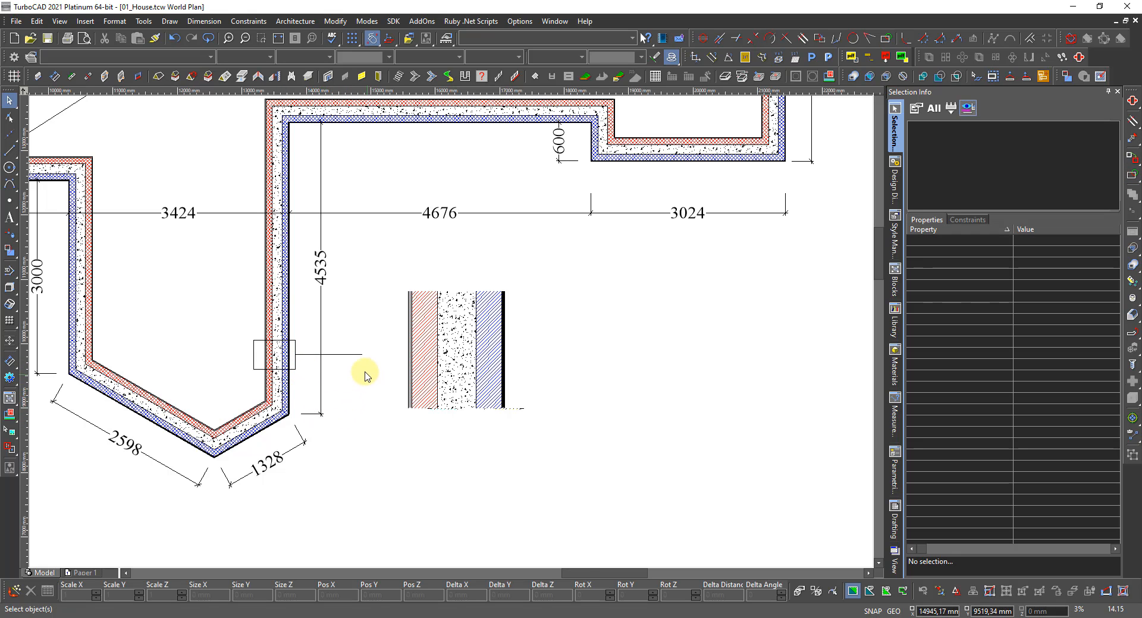
Move the outline rectangle from the bay wall's outer face to the lower outer corner of the enlarged wall detail.
left_click(291, 373)
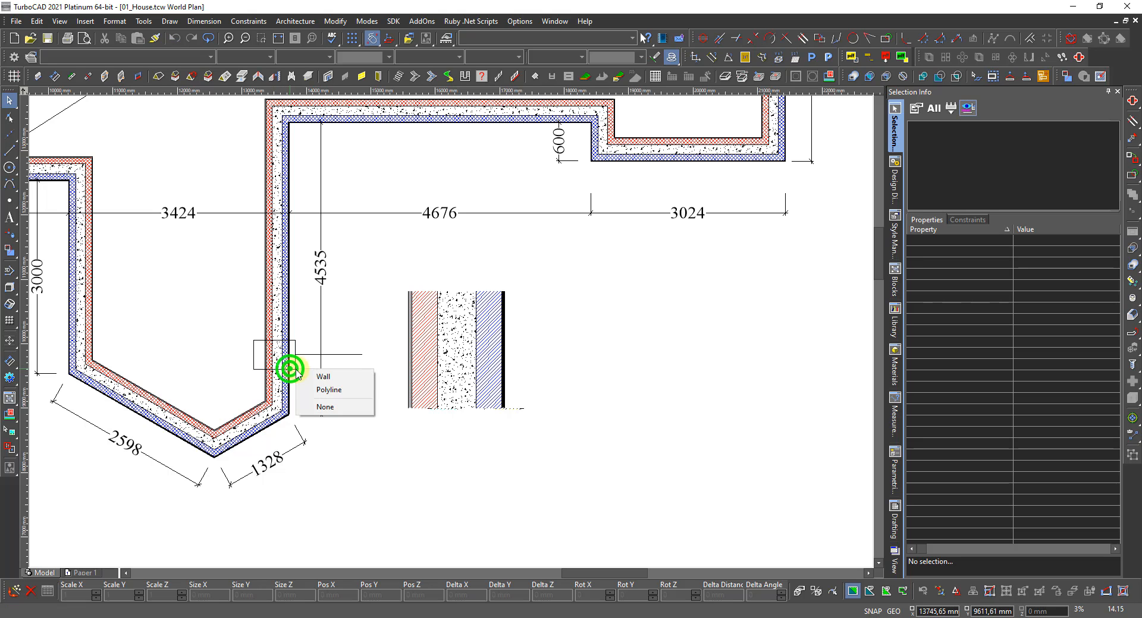
left_click(322, 388)
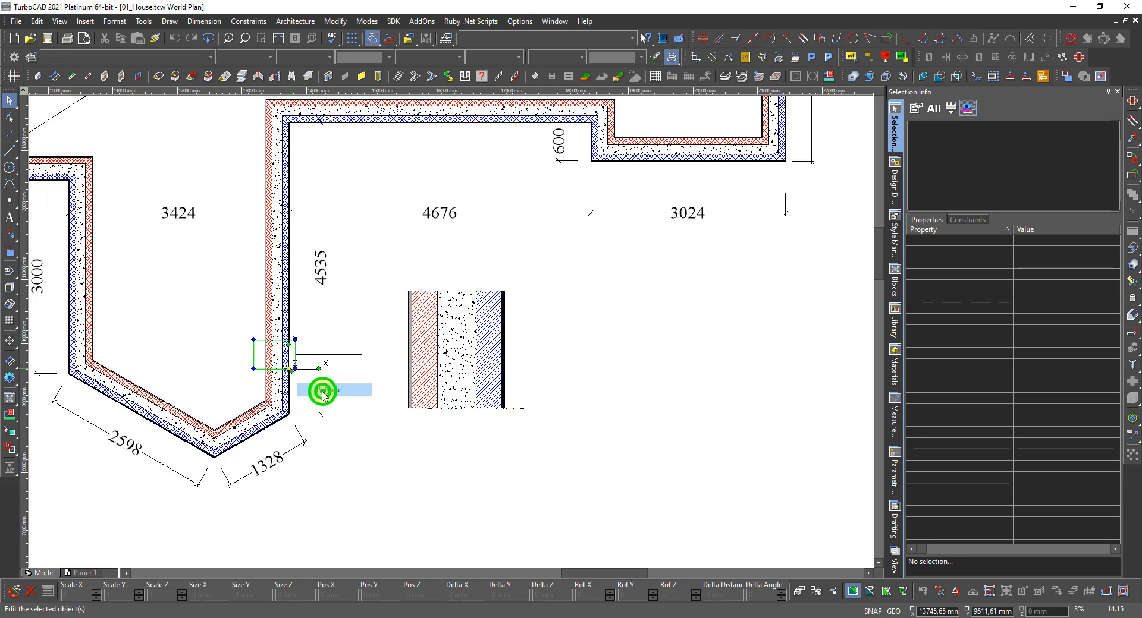
left_click(288, 365)
scroll(497, 403, "up", 5)
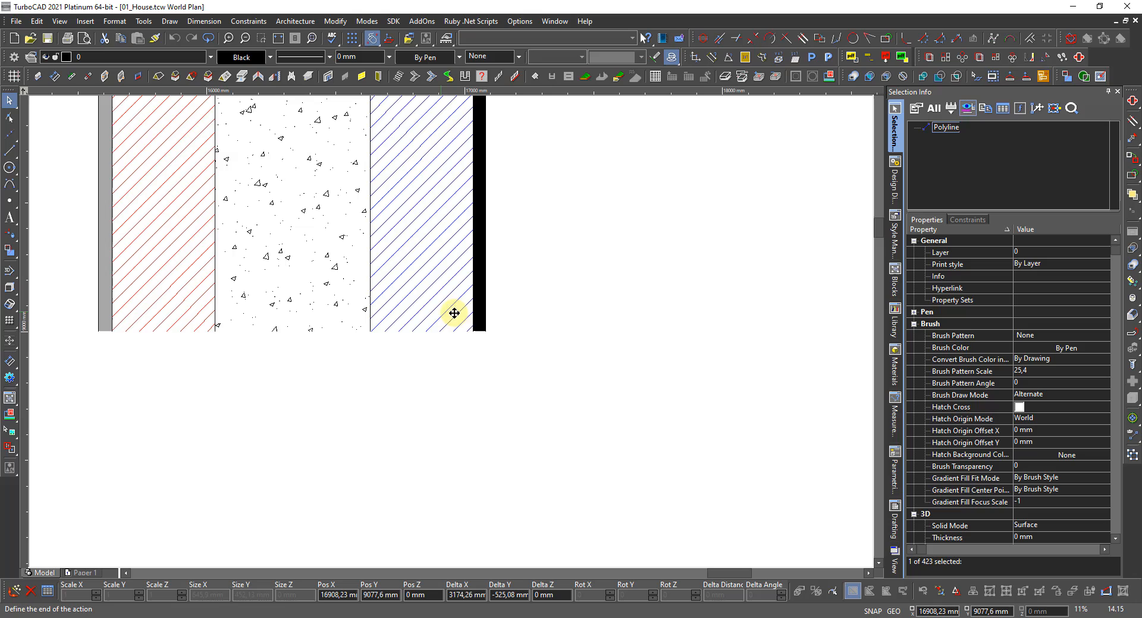
left_click(486, 330)
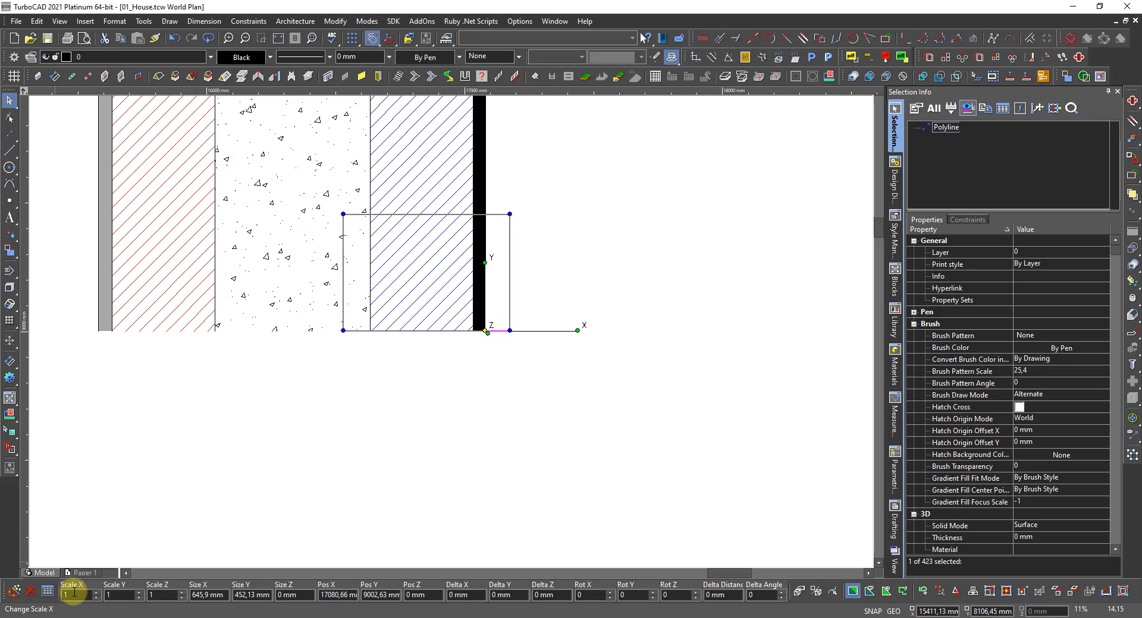
Scale the moved rectangle by 4 in X and Y, and undo both the scaling and the move.
left_click(72, 595)
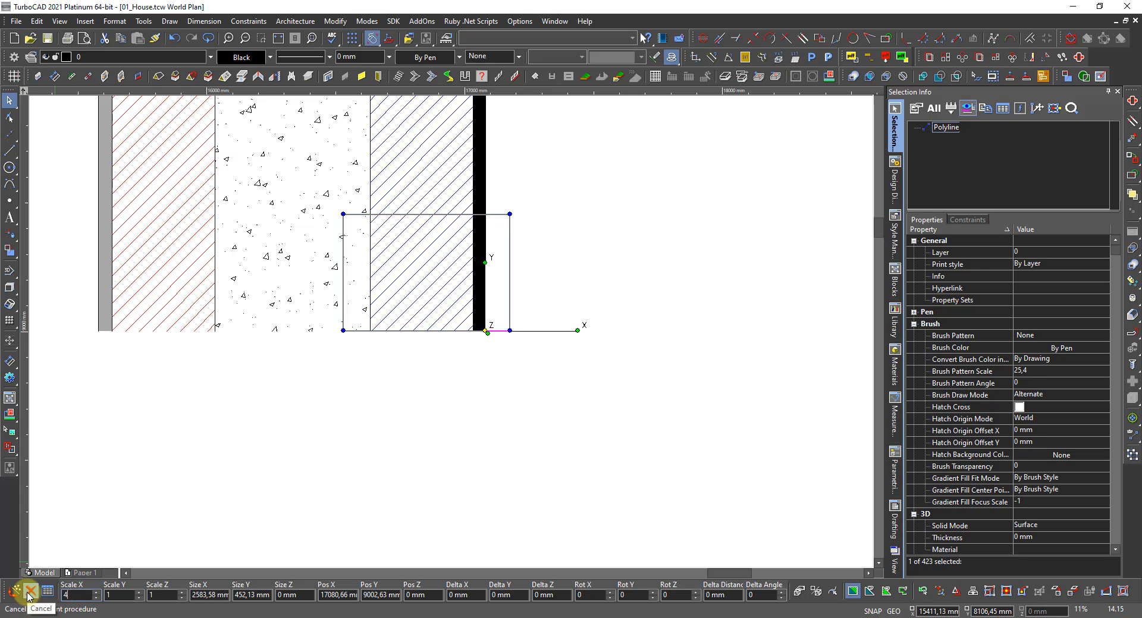
left_click(29, 595)
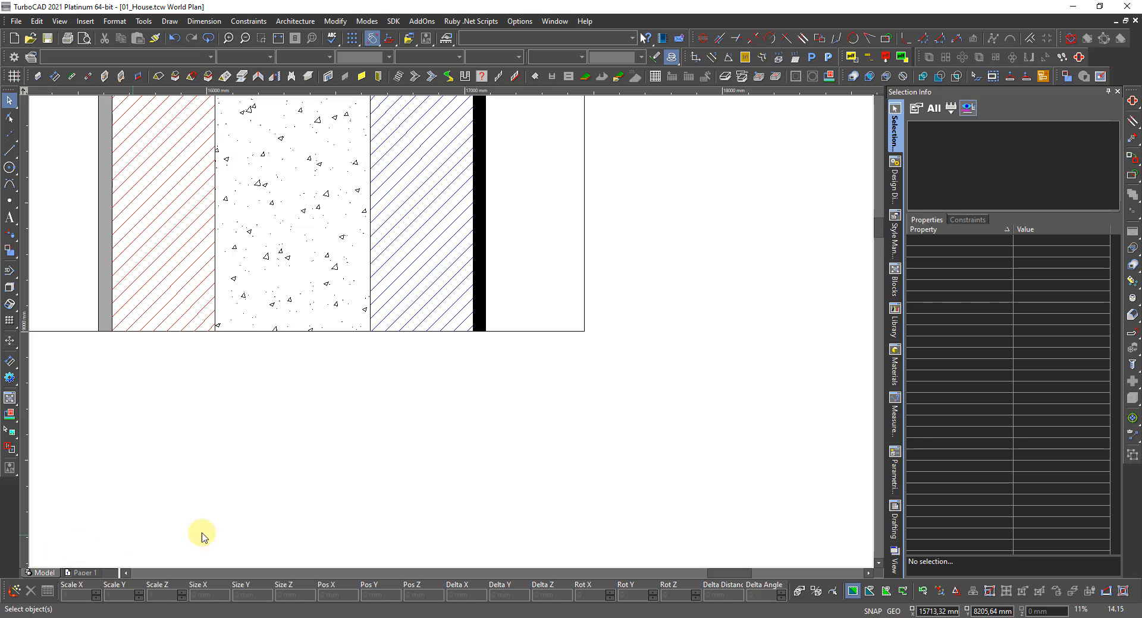
scroll(448, 338, "down", 2)
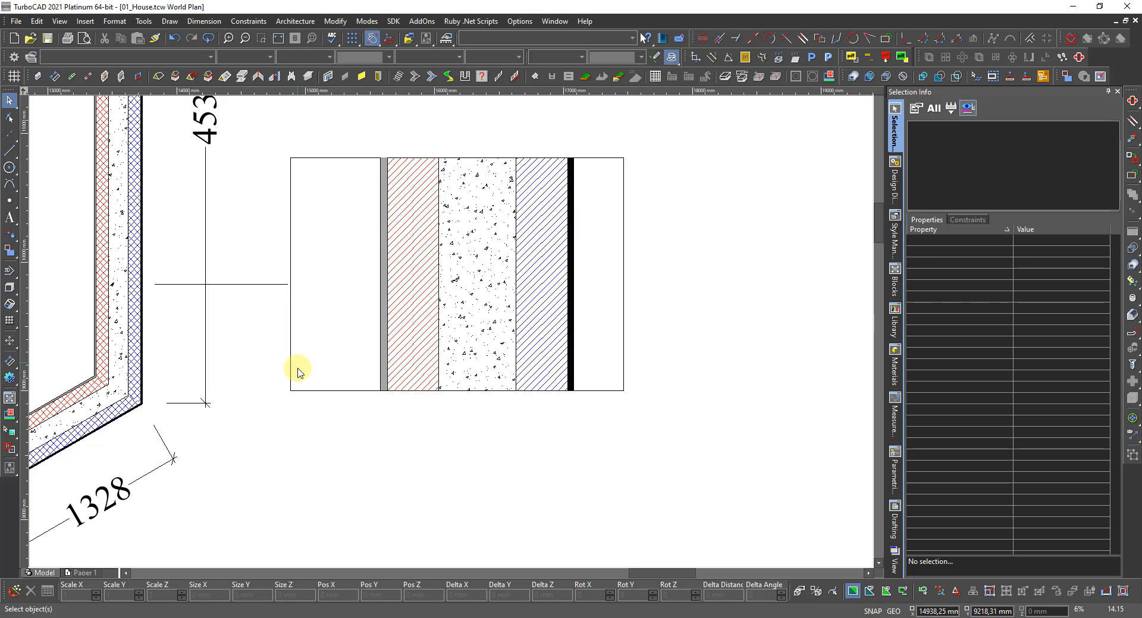
key("ctrl+z")
key("ctrl+z")
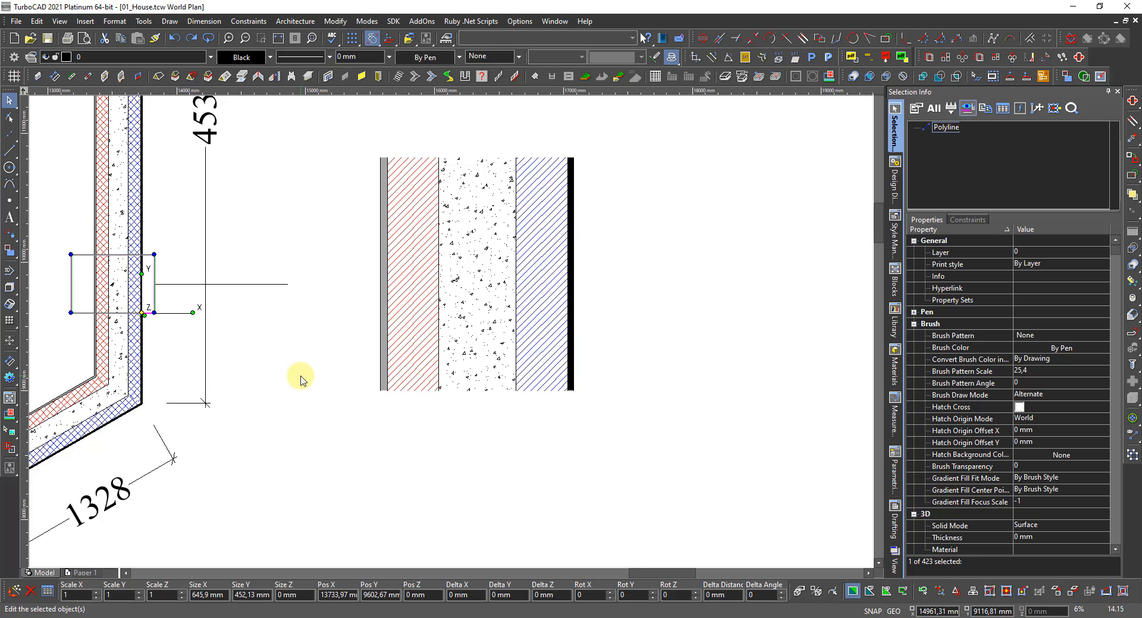
Copy the outline rectangle from the bay wall and align its reference point with the enlarged detail's lower outer corner.
left_click(143, 312)
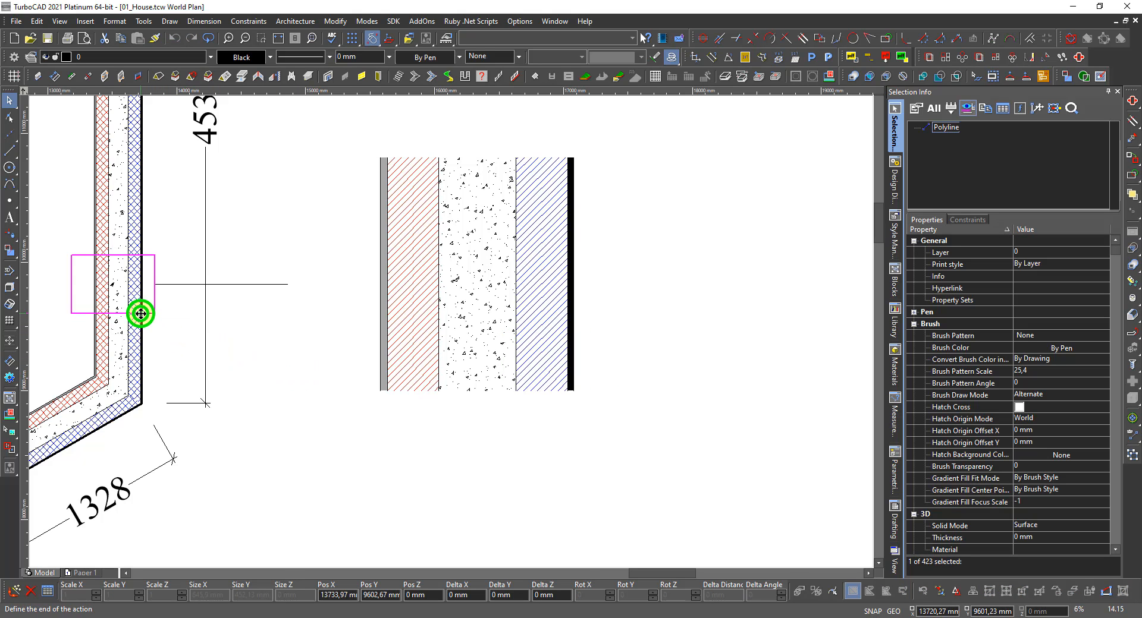
left_click(571, 420)
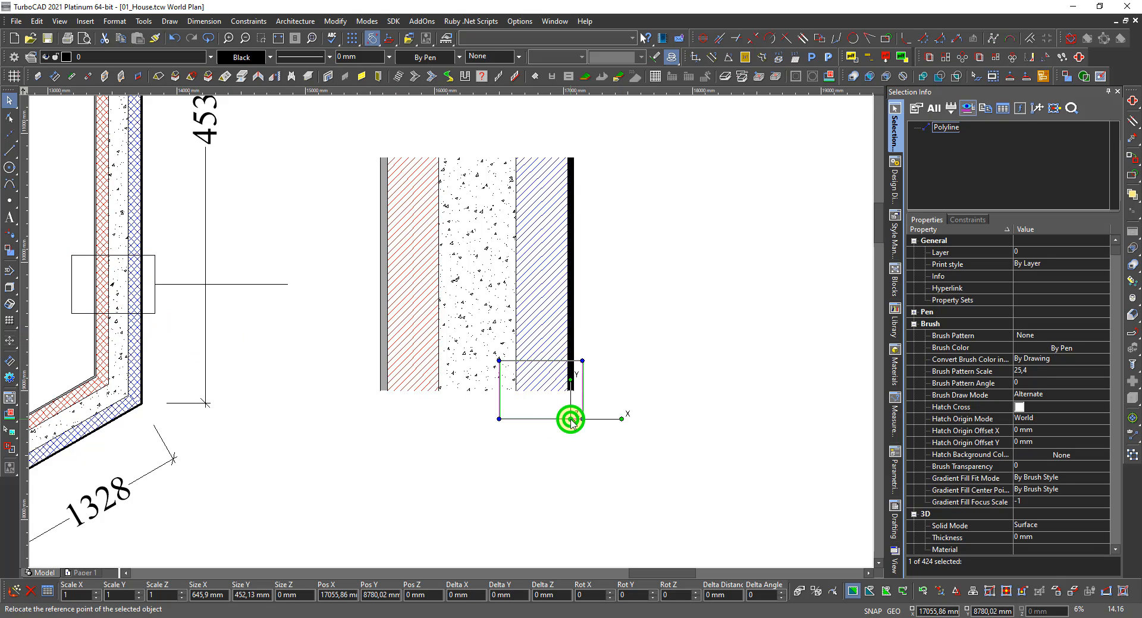
left_click(571, 419)
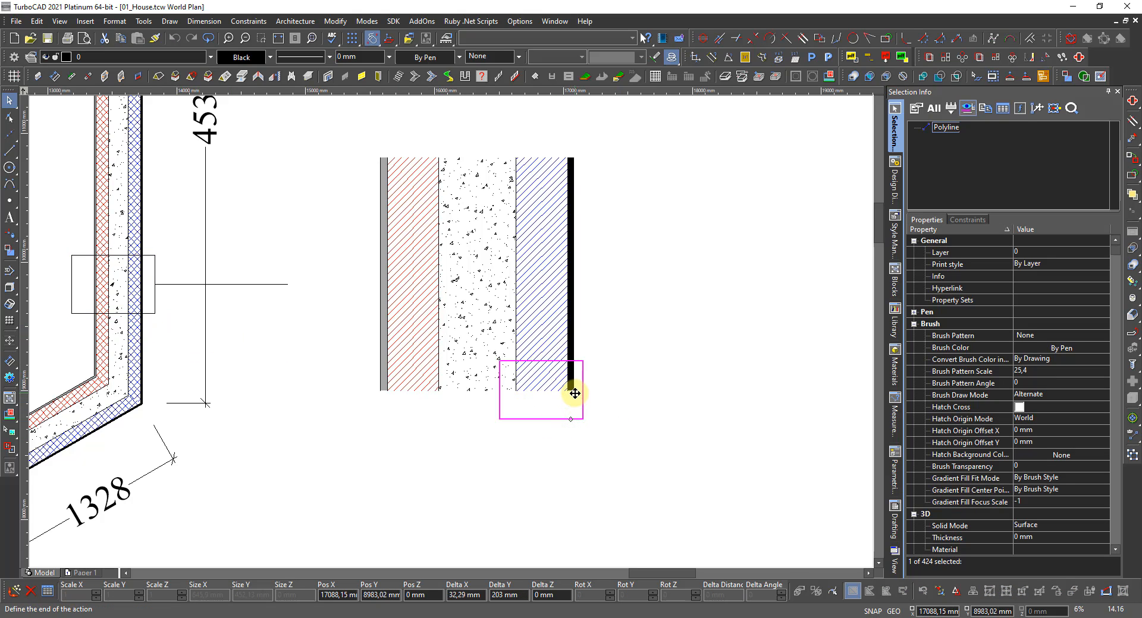
left_click(574, 392)
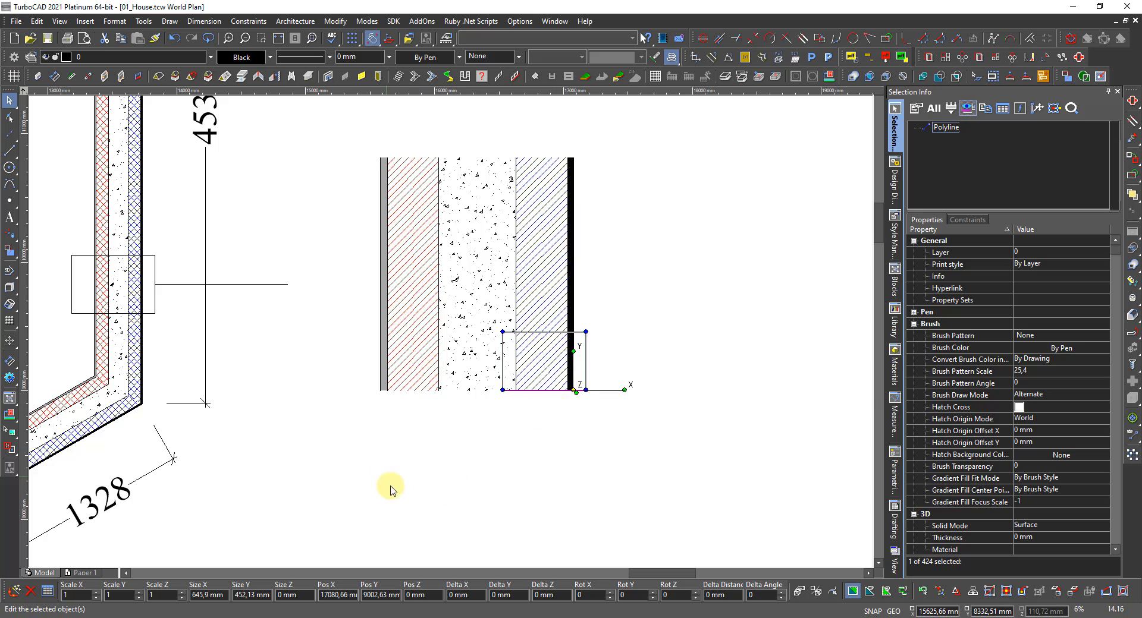
Scale the copied rectangle by 4 in X and Y to frame the enlarged wall detail, and deselect it.
left_click(88, 593)
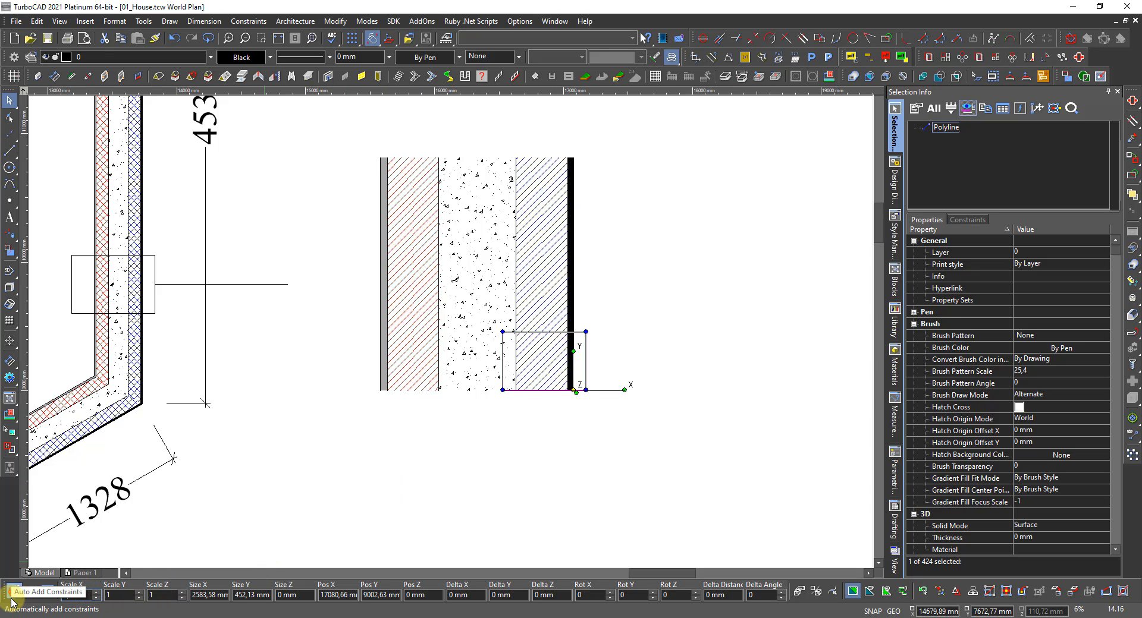
key("Return")
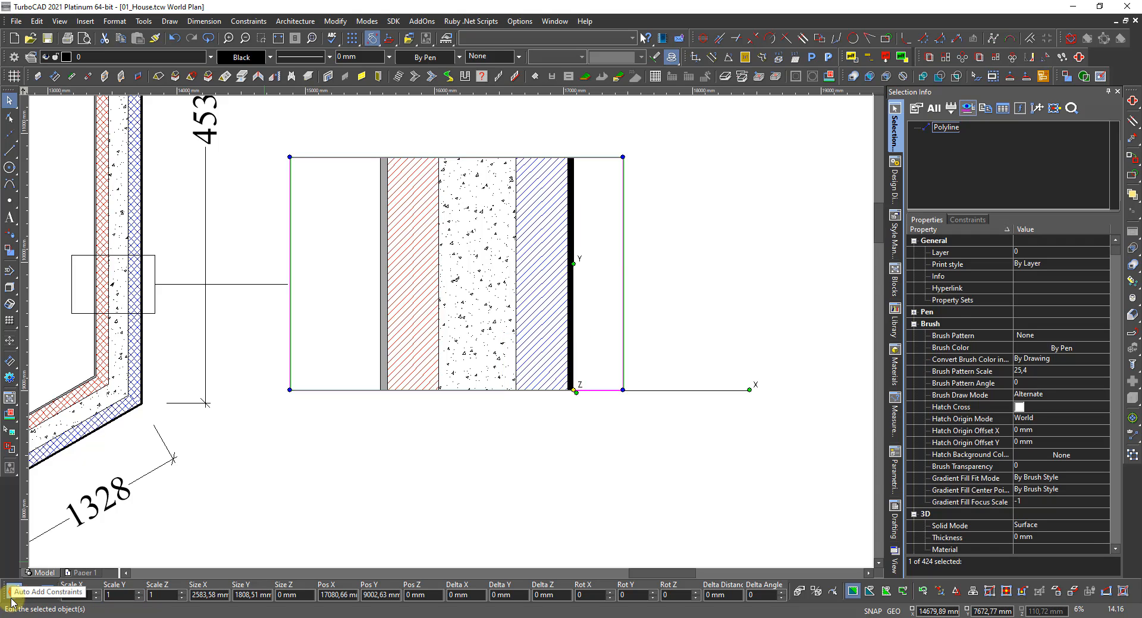
key("Escape")
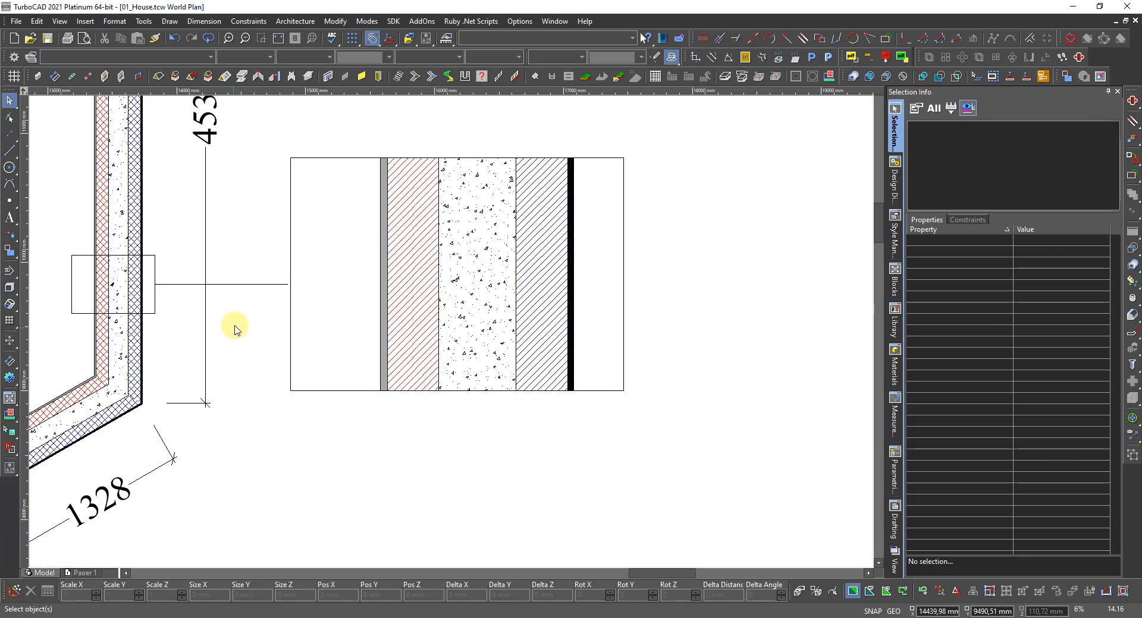
Stretch the horizontal leader line so that it meets the near edge of the enlarged detail's frame.
scroll(273, 278, "up", 2)
left_click(481, 358)
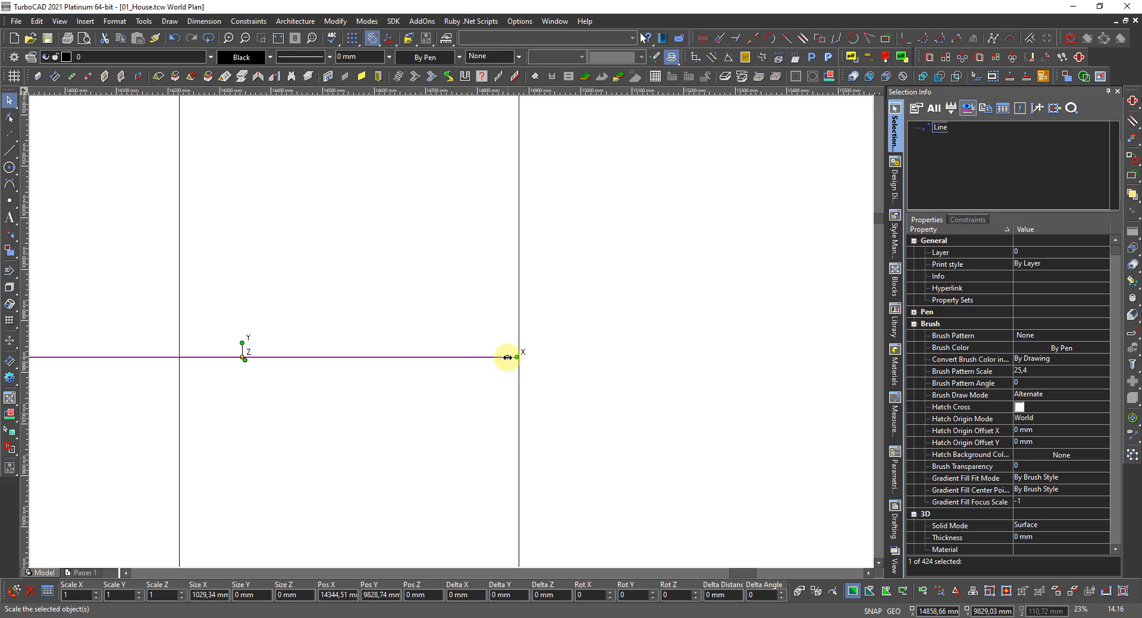
left_click_drag(507, 358, 512, 357)
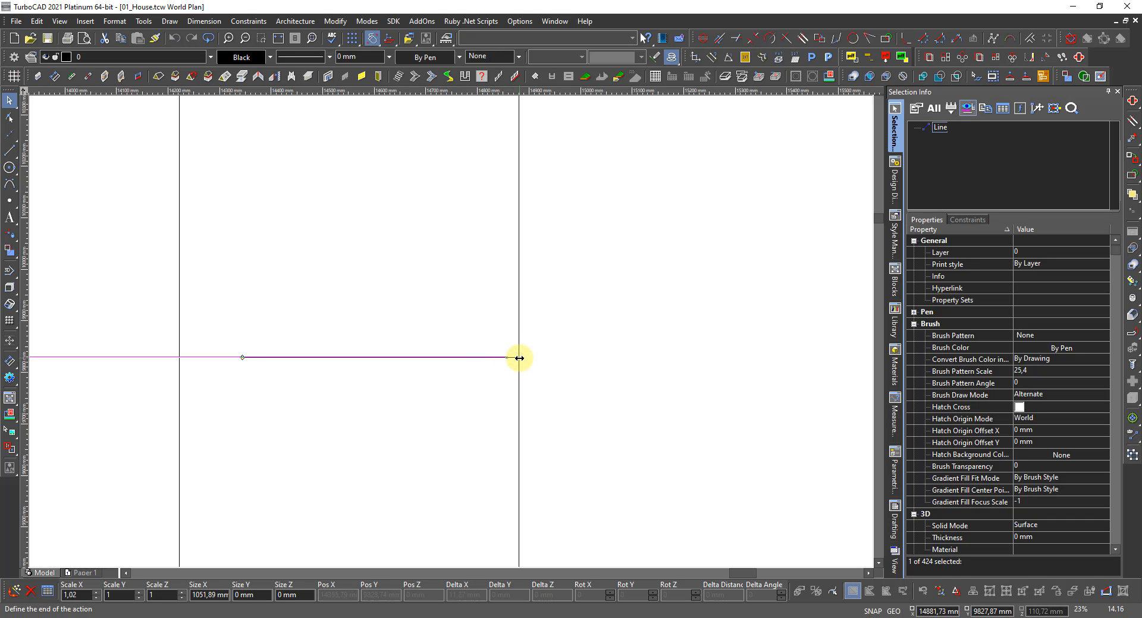
left_click(519, 358)
left_click(444, 428)
scroll(452, 332, "down", 2)
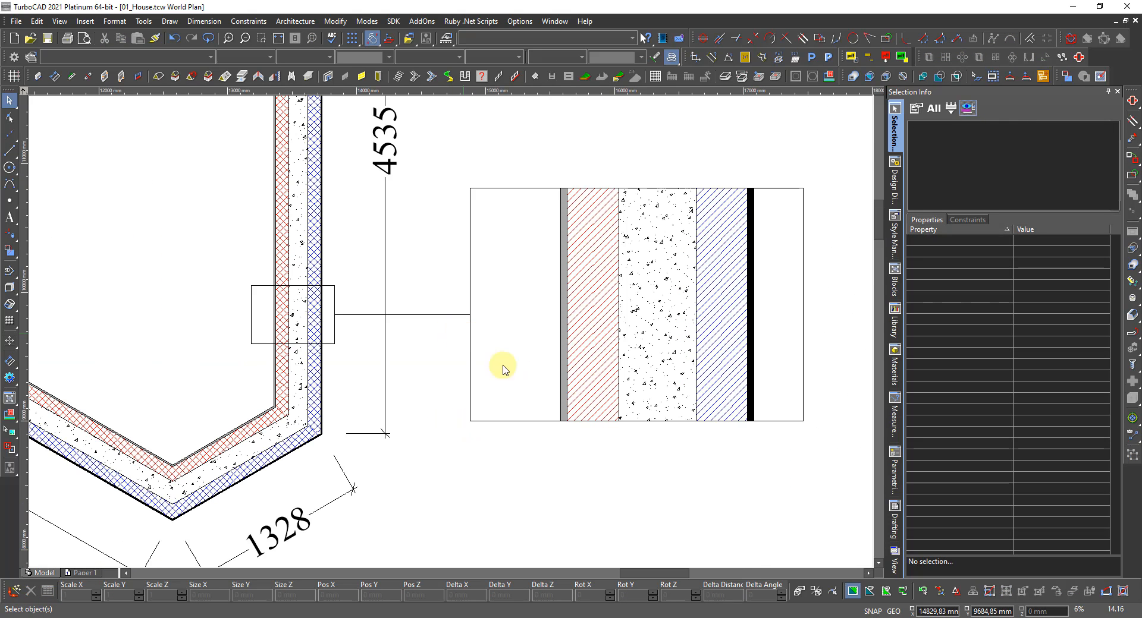
Set the orthogonal dimension tool's dimension size scale to 1 and review its units and tolerance settings.
scroll(577, 419, "up", 1)
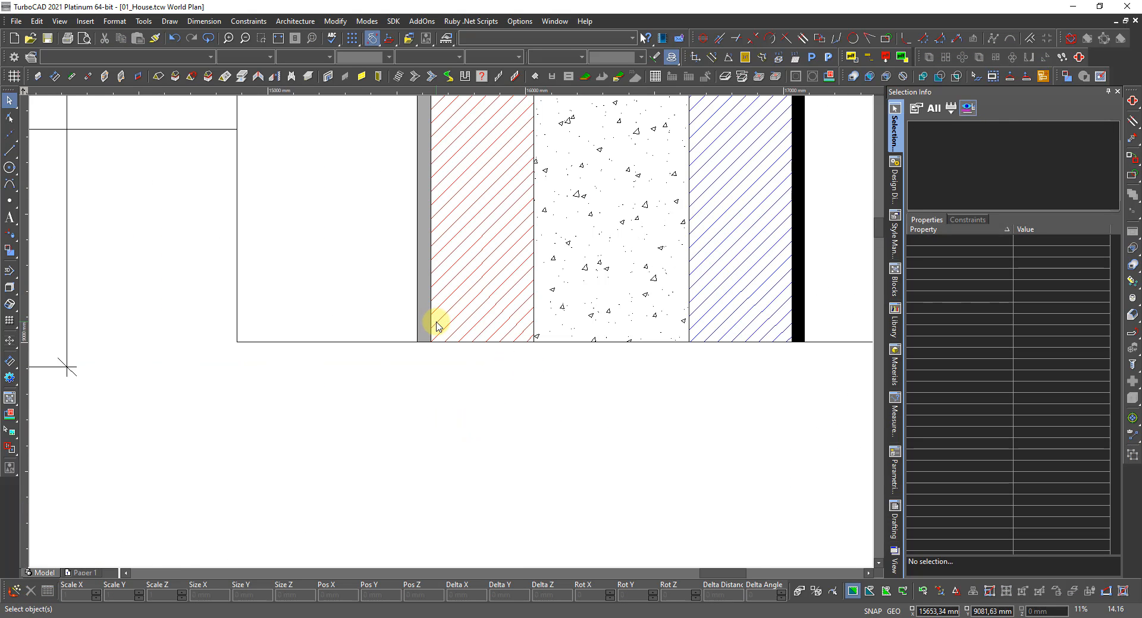
scroll(437, 326, "down", 1)
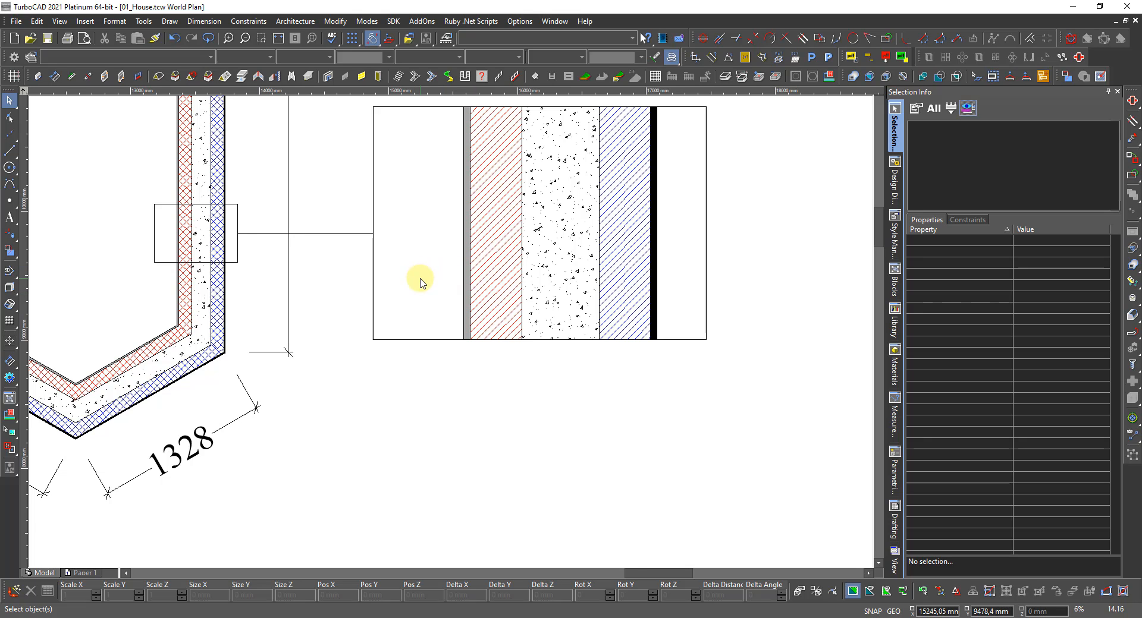
right_click(420, 304)
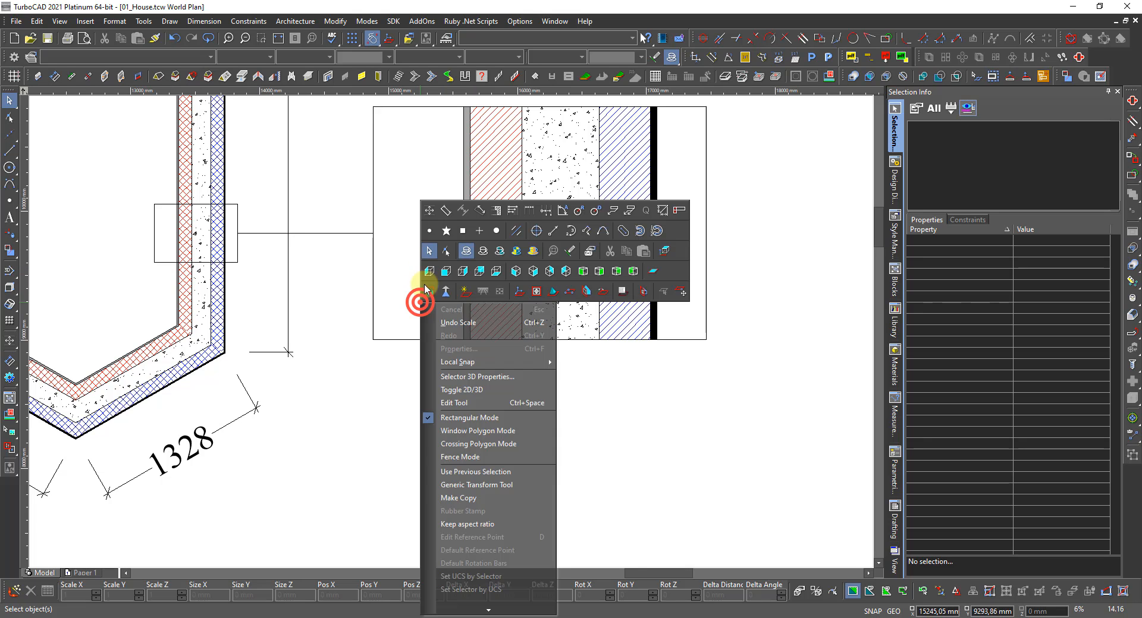
left_click(430, 211)
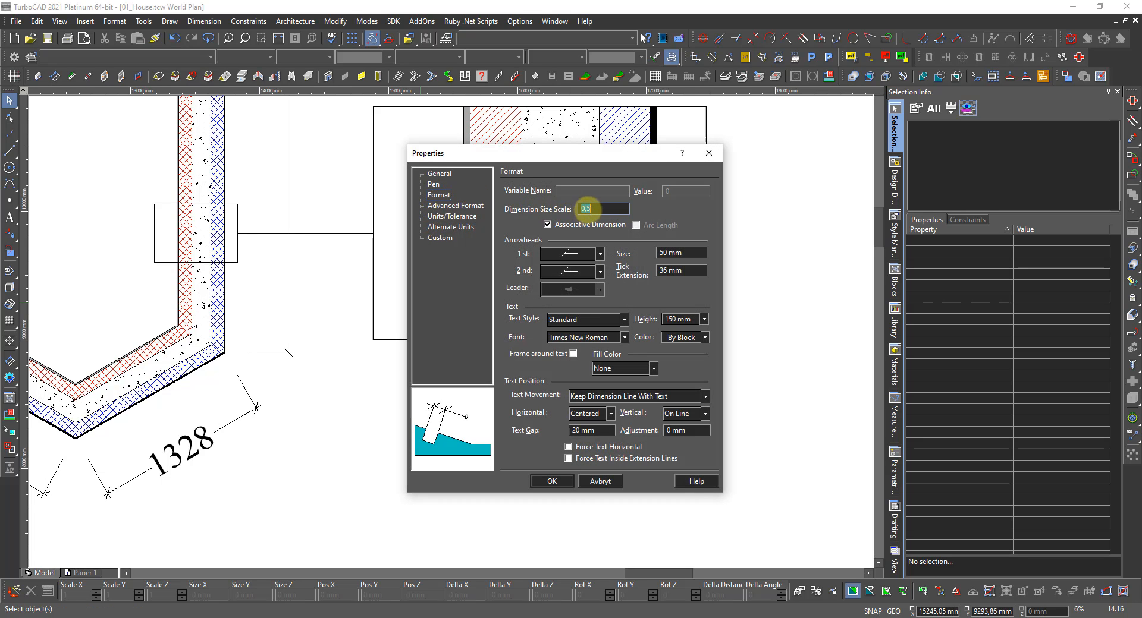
left_click_drag(598, 209, 510, 210)
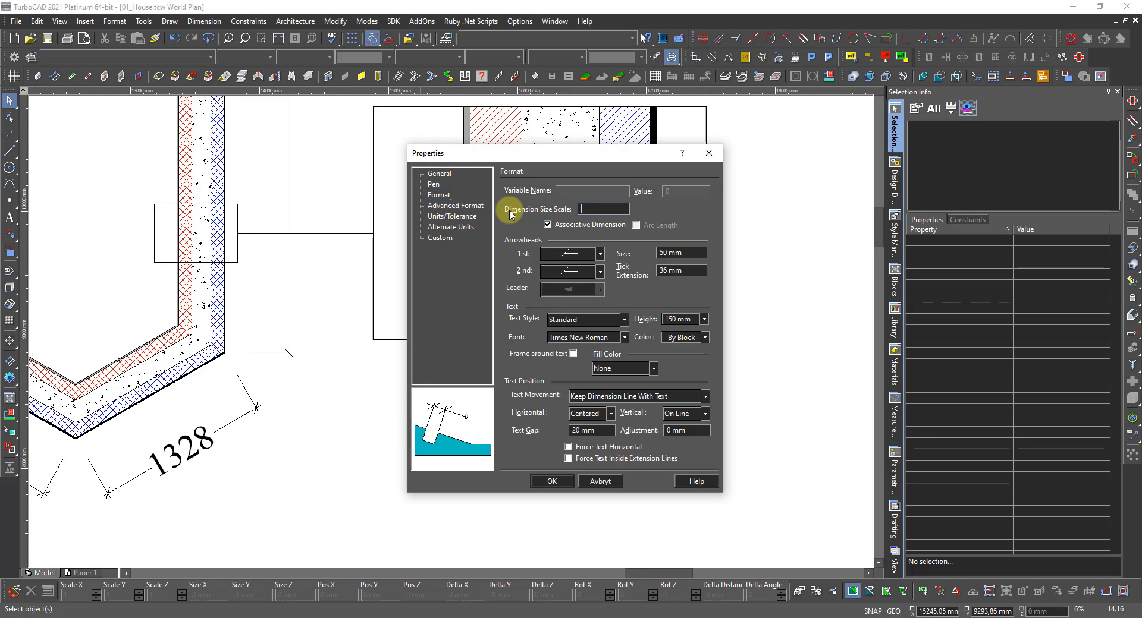
type("1")
left_click(467, 216)
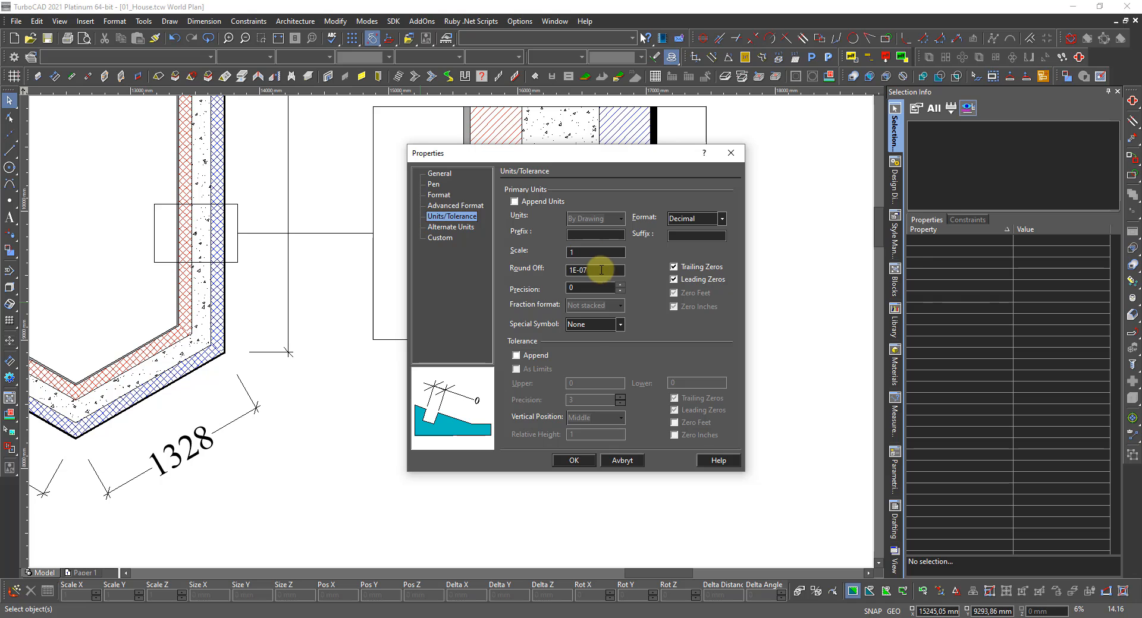
left_click(574, 461)
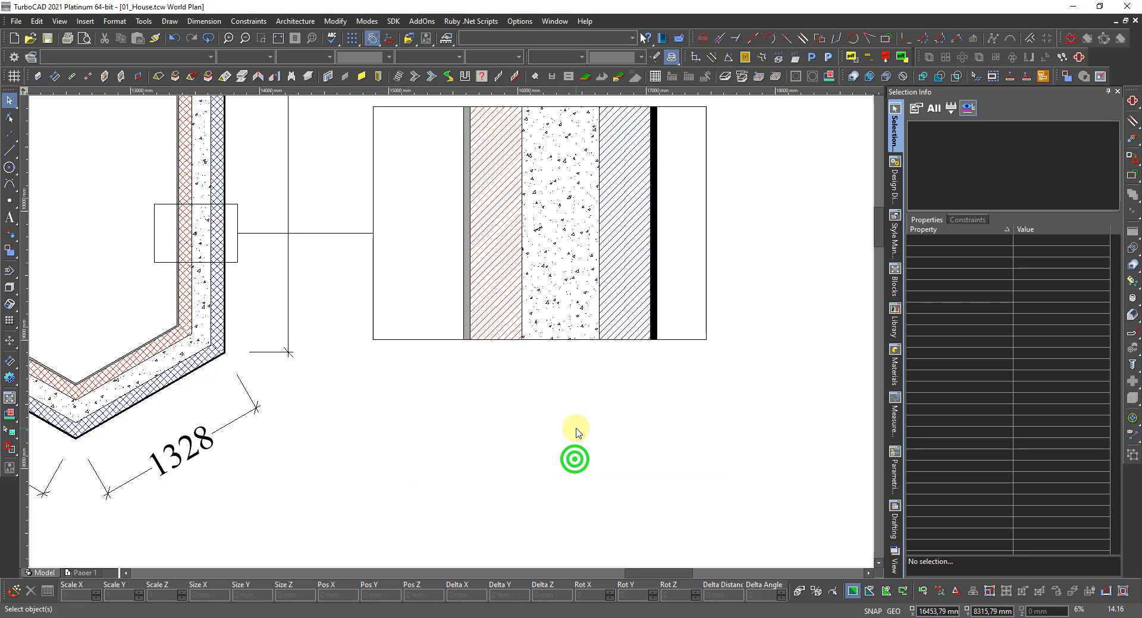
Add an orthogonal dimension across the thin grey layer of the enlarged detail, placed just below its frame.
right_click(468, 397)
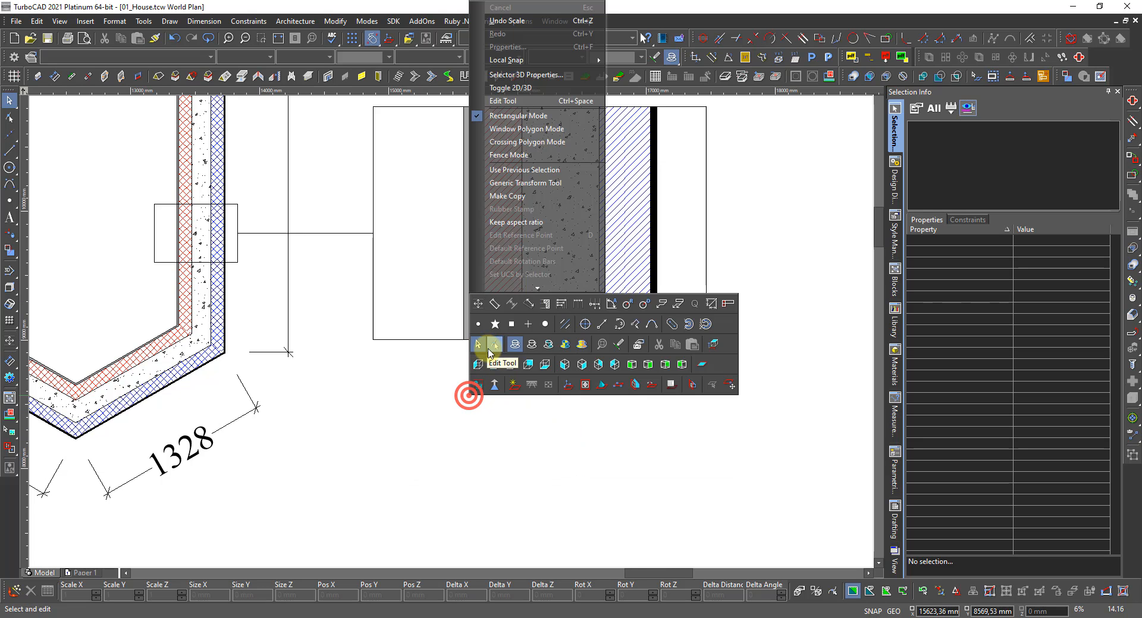
left_click(477, 302)
scroll(467, 339, "up", 4)
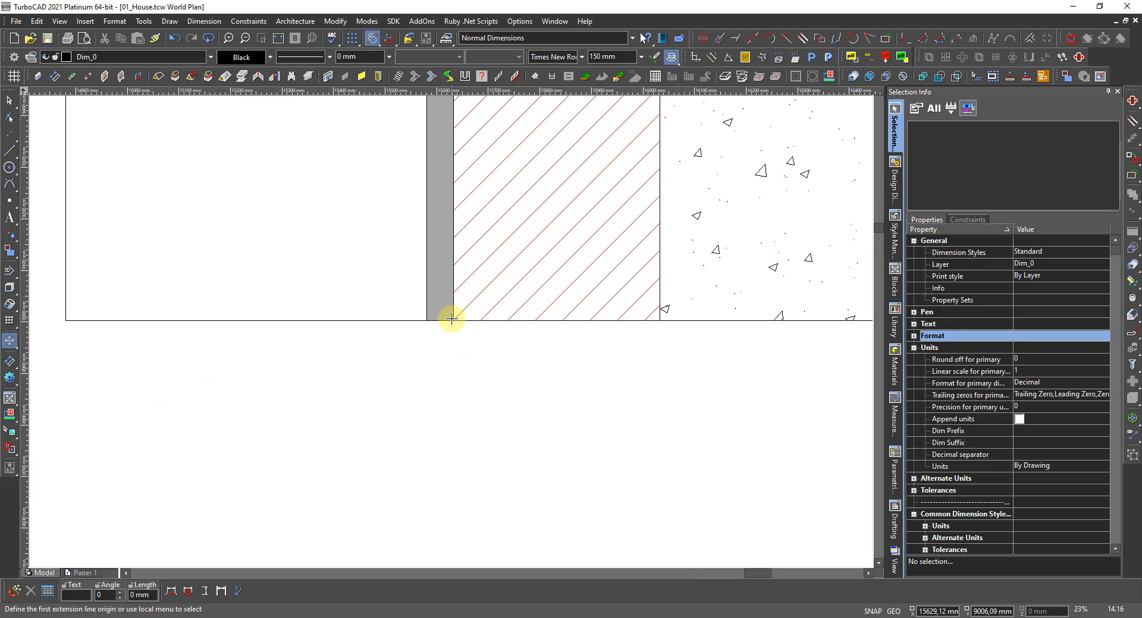
left_click(454, 321)
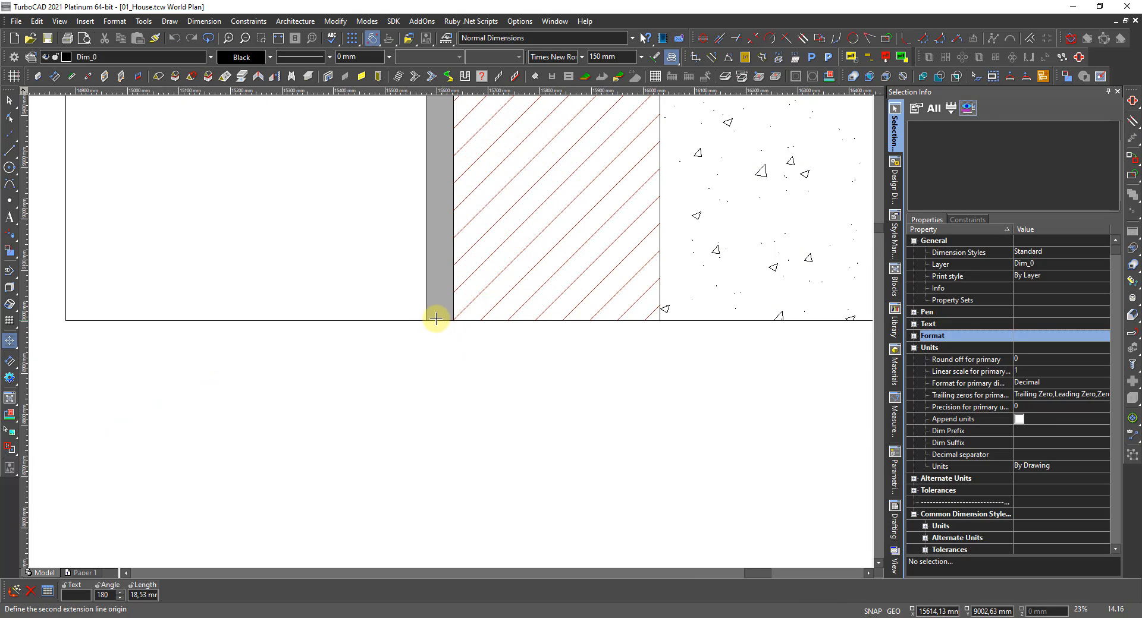
left_click(427, 322)
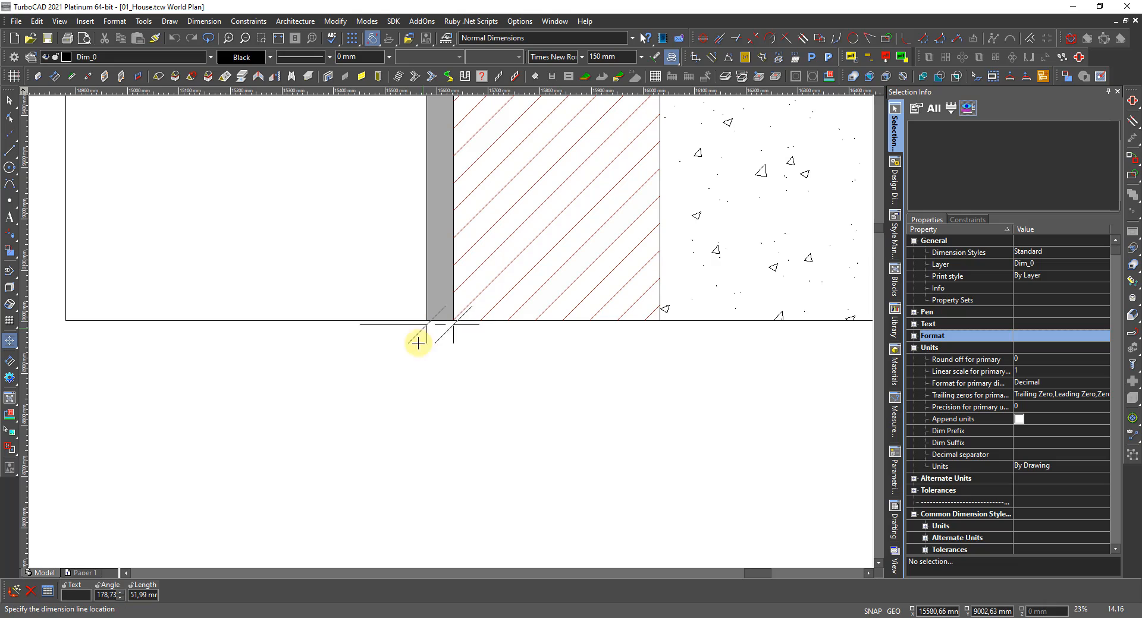
scroll(430, 326, "down", 2)
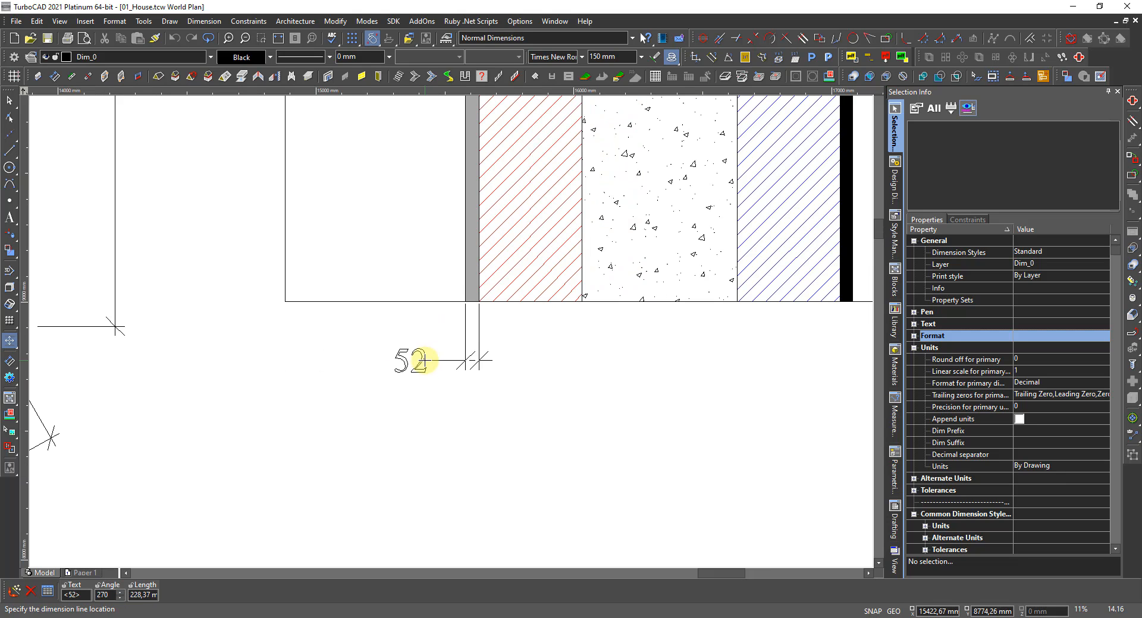
left_click(420, 355)
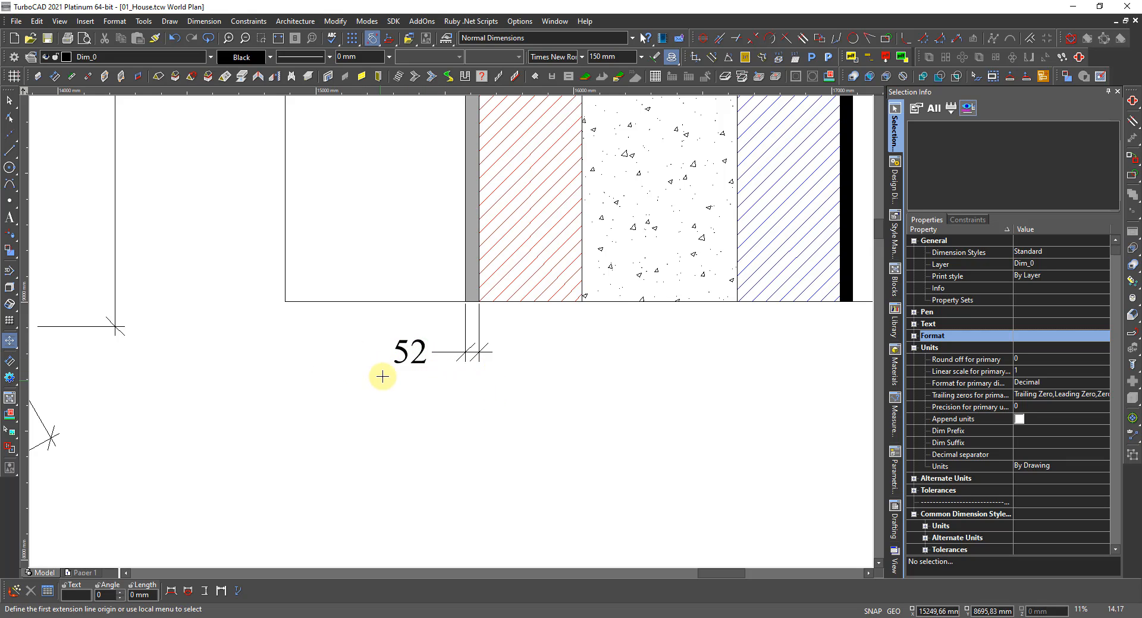
key("space")
left_click(423, 361)
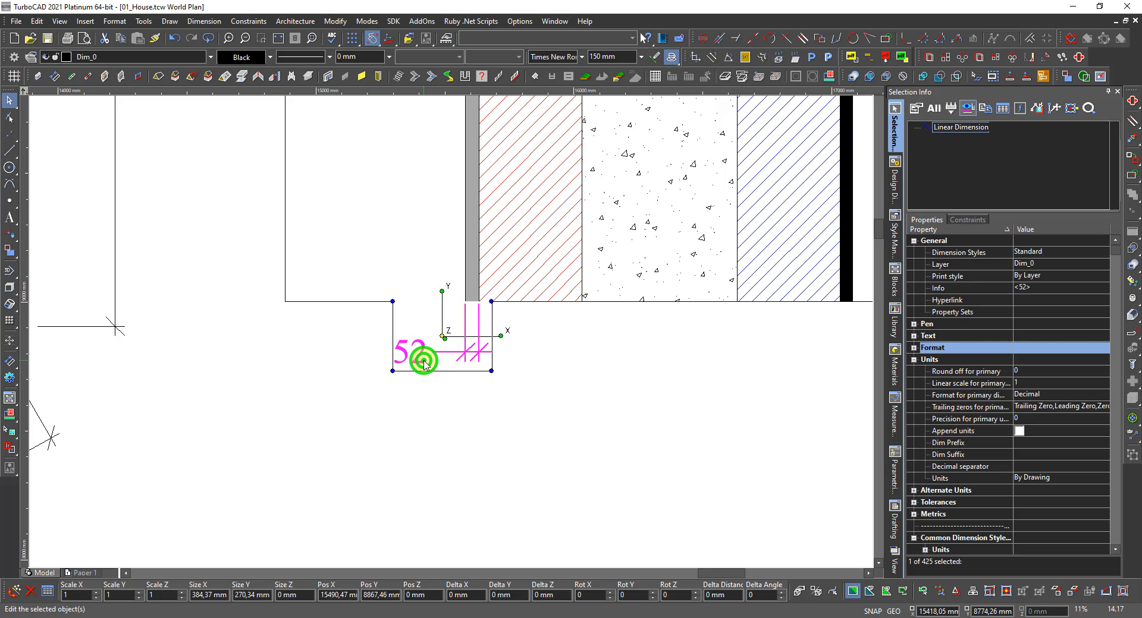
scroll(436, 394, "down", 2)
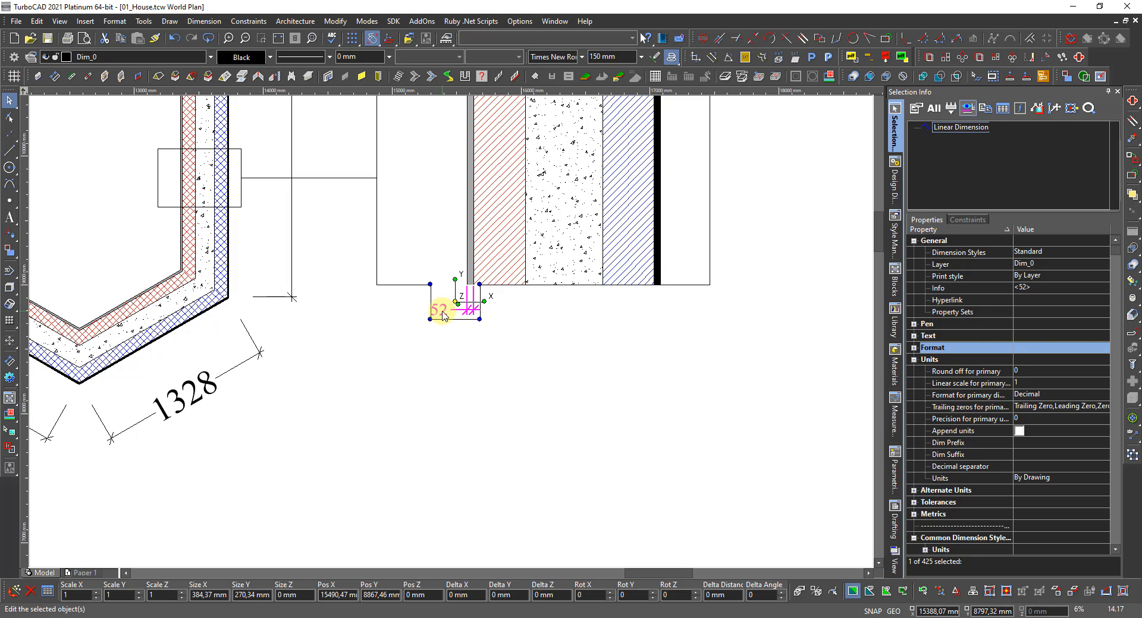
double_click(441, 311)
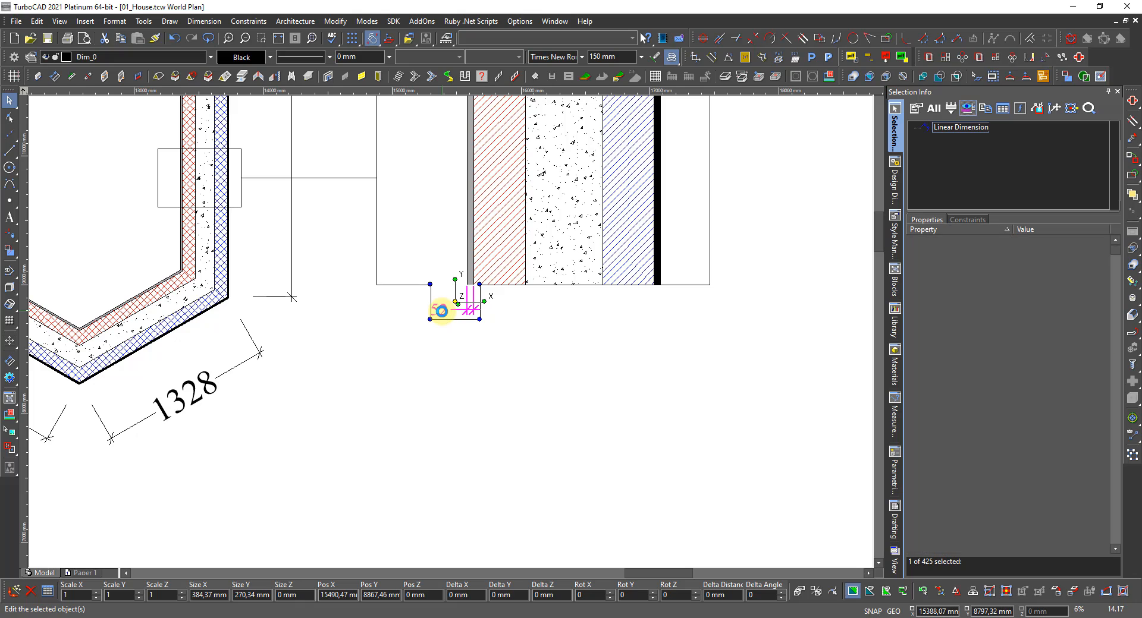
right_click(442, 312)
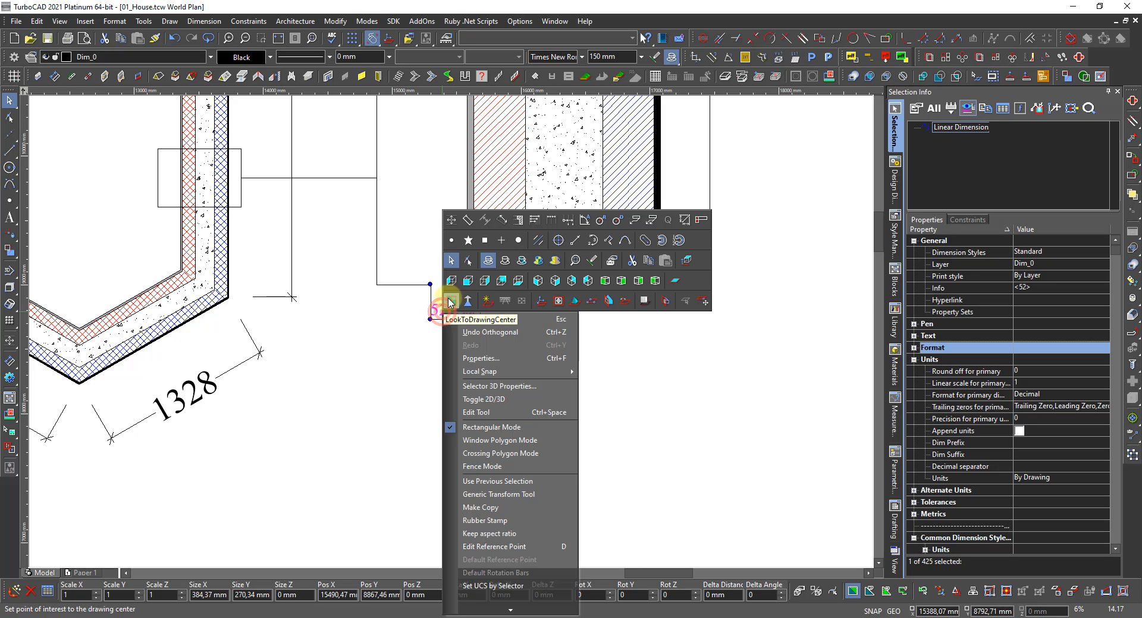
left_click(447, 221)
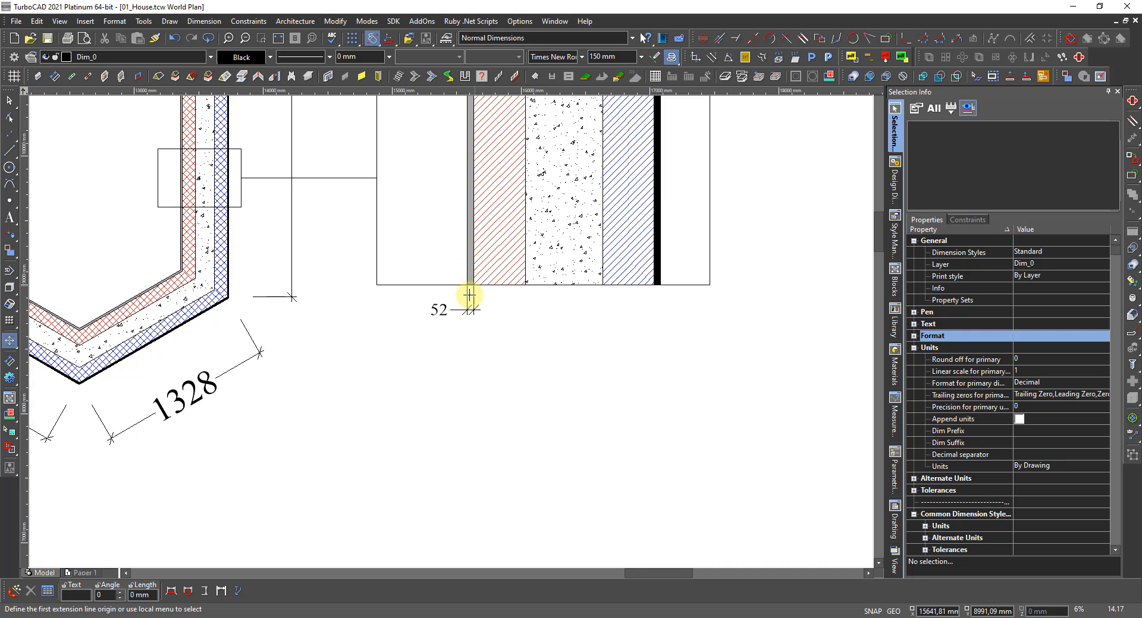
key("Escape")
Set the orthogonal dimension tool's primary units scale to 0,25 and its dimension size scale to 2.
left_click(438, 308)
right_click(443, 312)
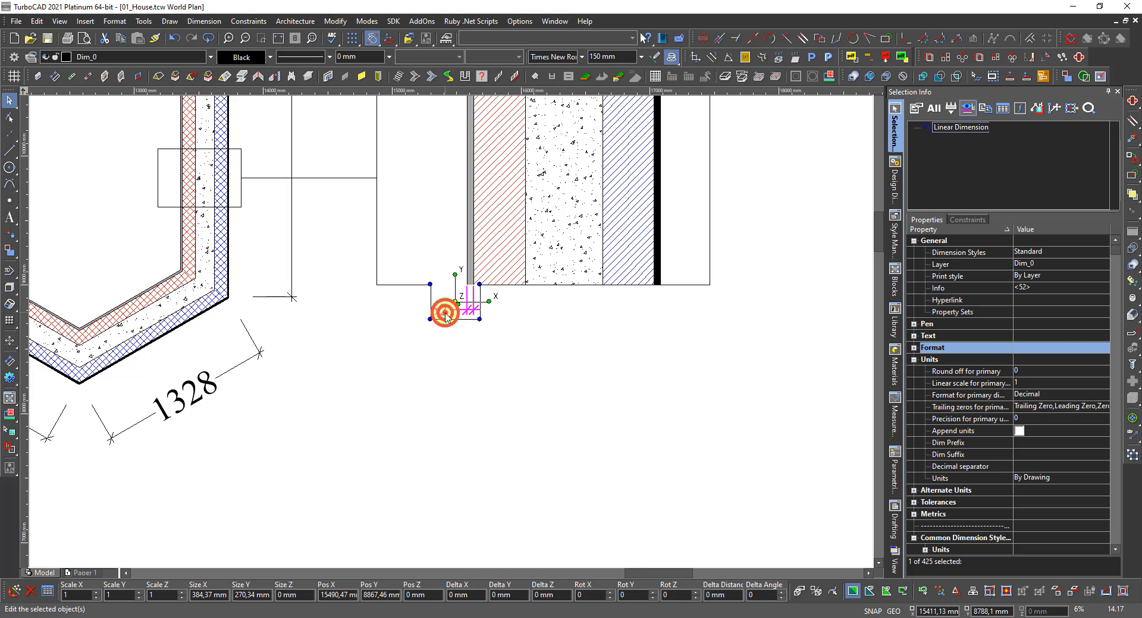
left_click(453, 221)
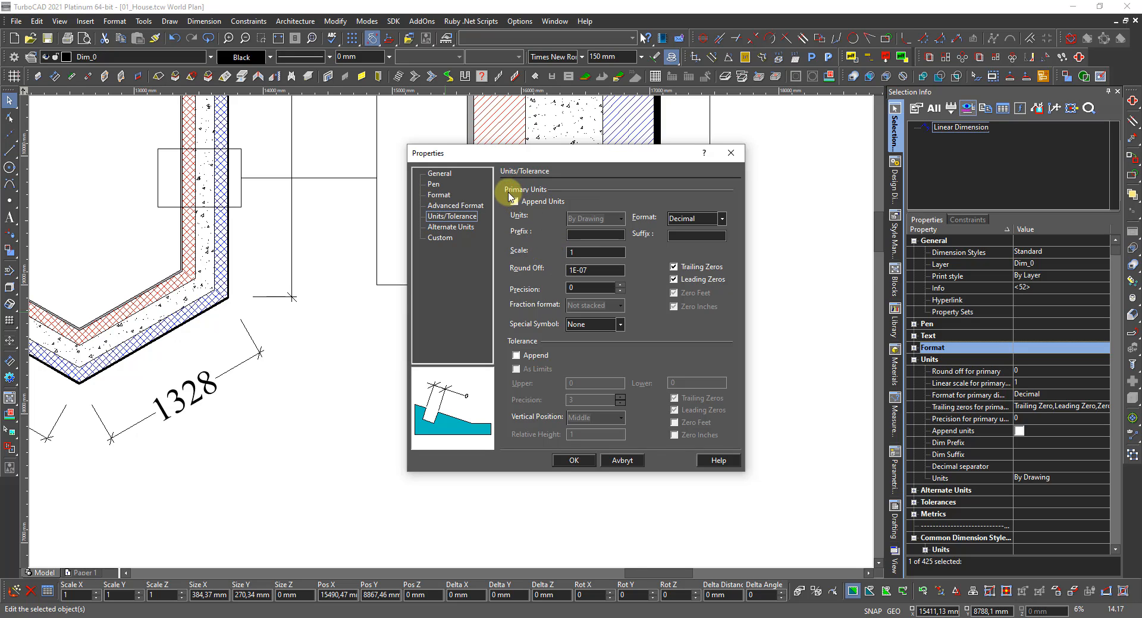
left_click(586, 253)
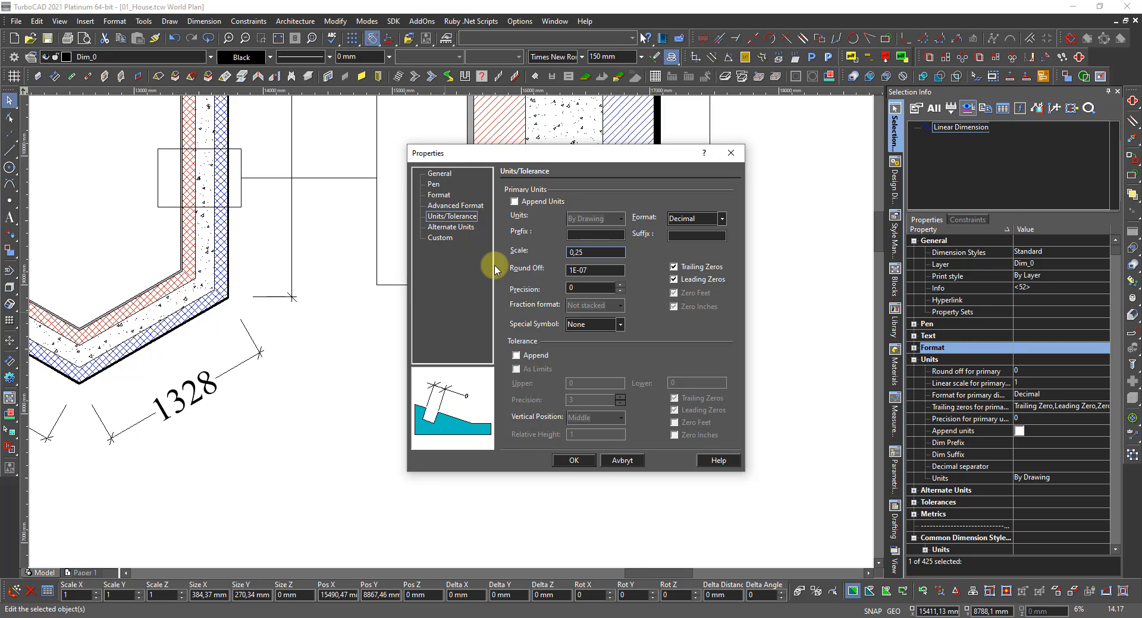
left_click(446, 195)
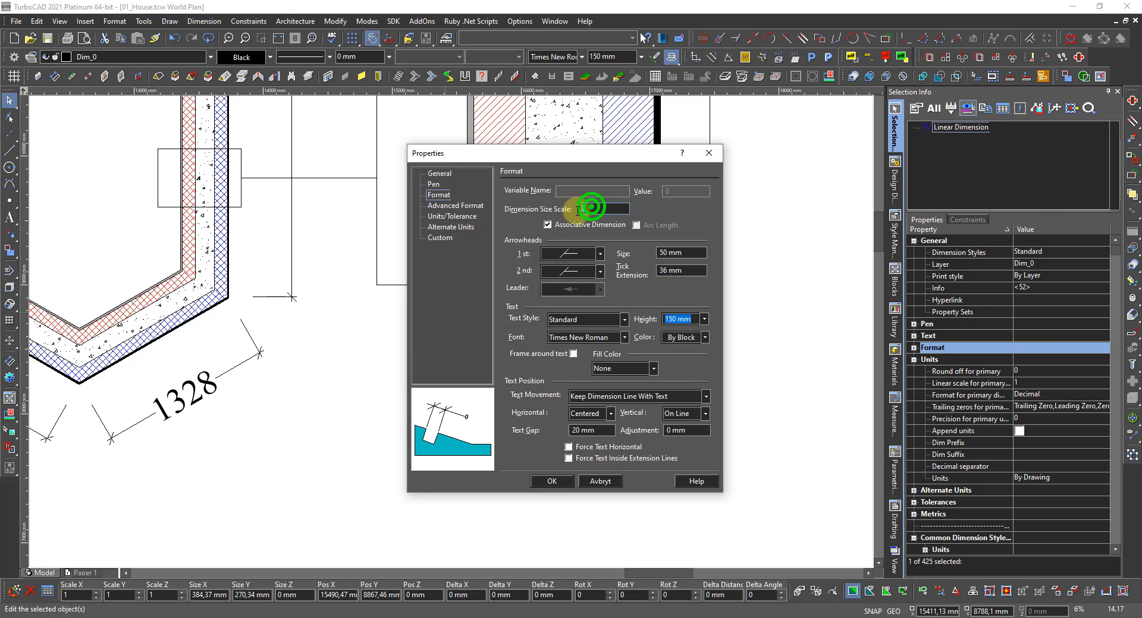
left_click(592, 207)
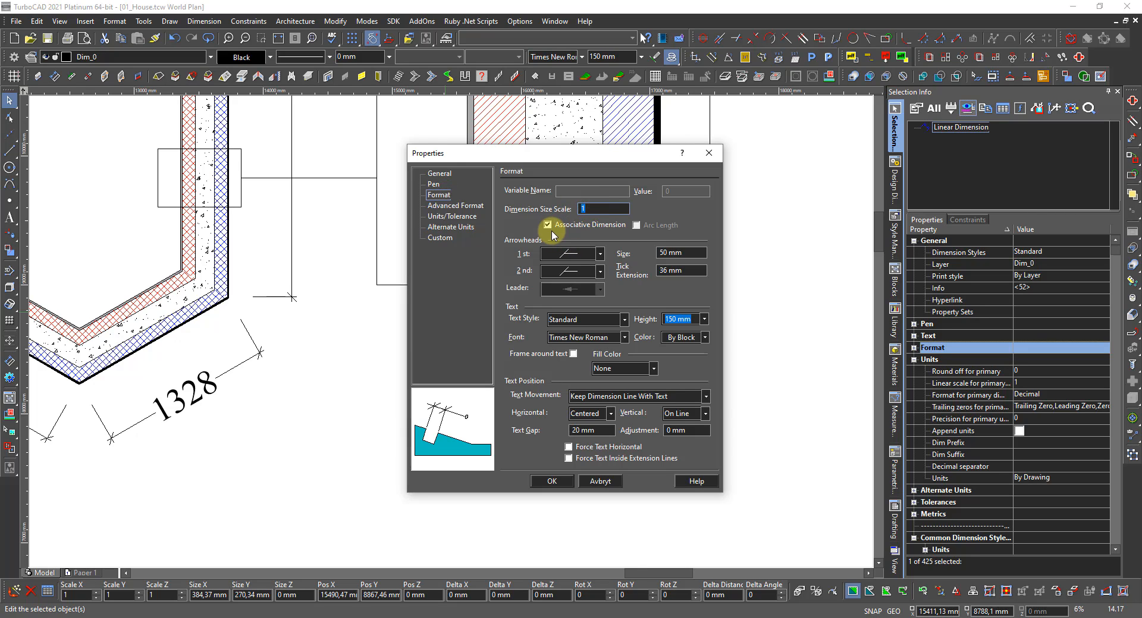
type("2")
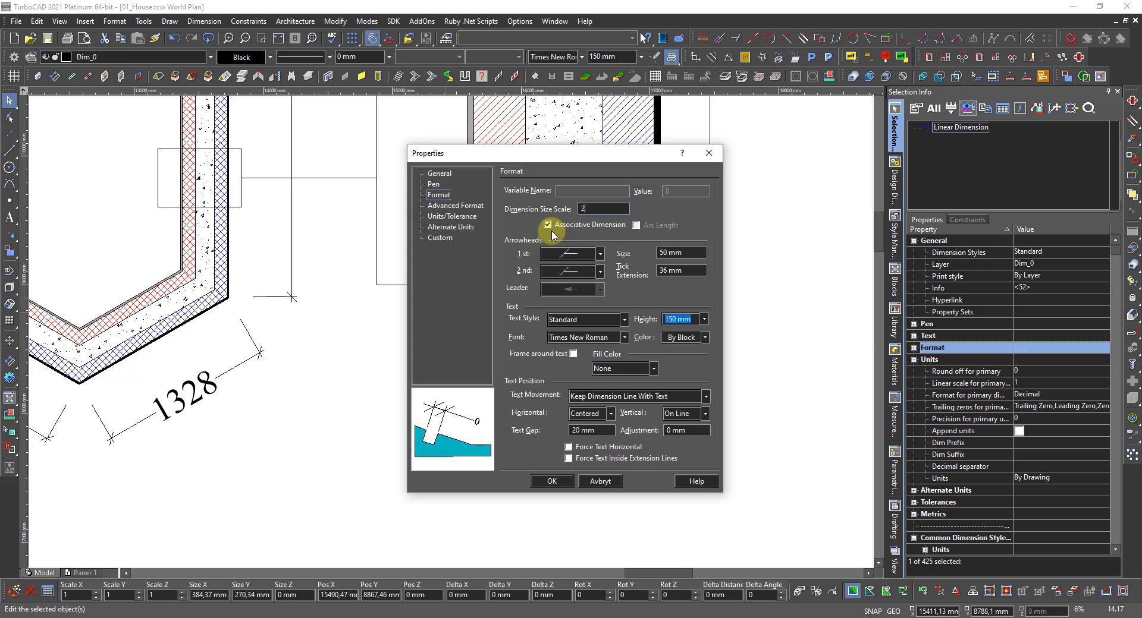
key("Return")
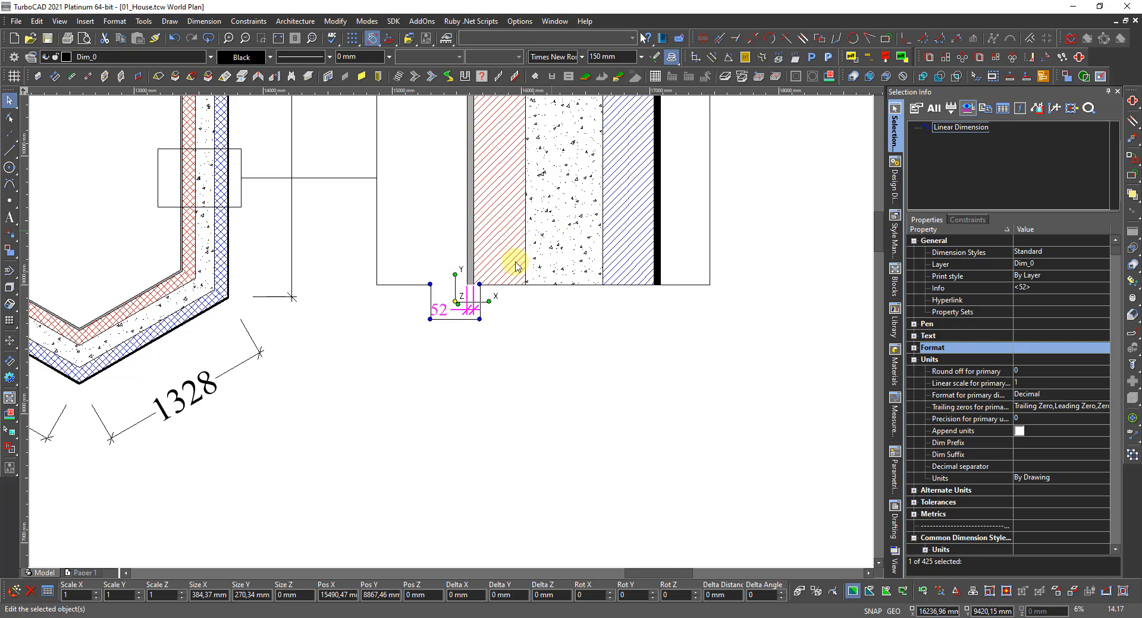
Set the linear scale for primary units of the grey layer's dimension to 0,25.
scroll(447, 322, "up", 4)
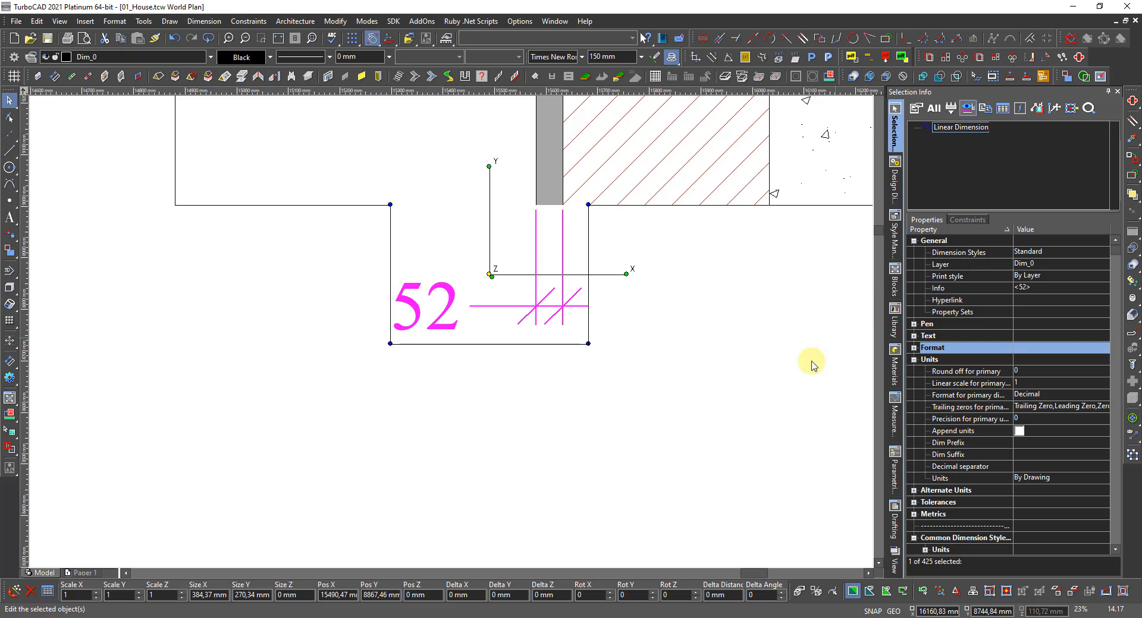
left_click(1016, 384)
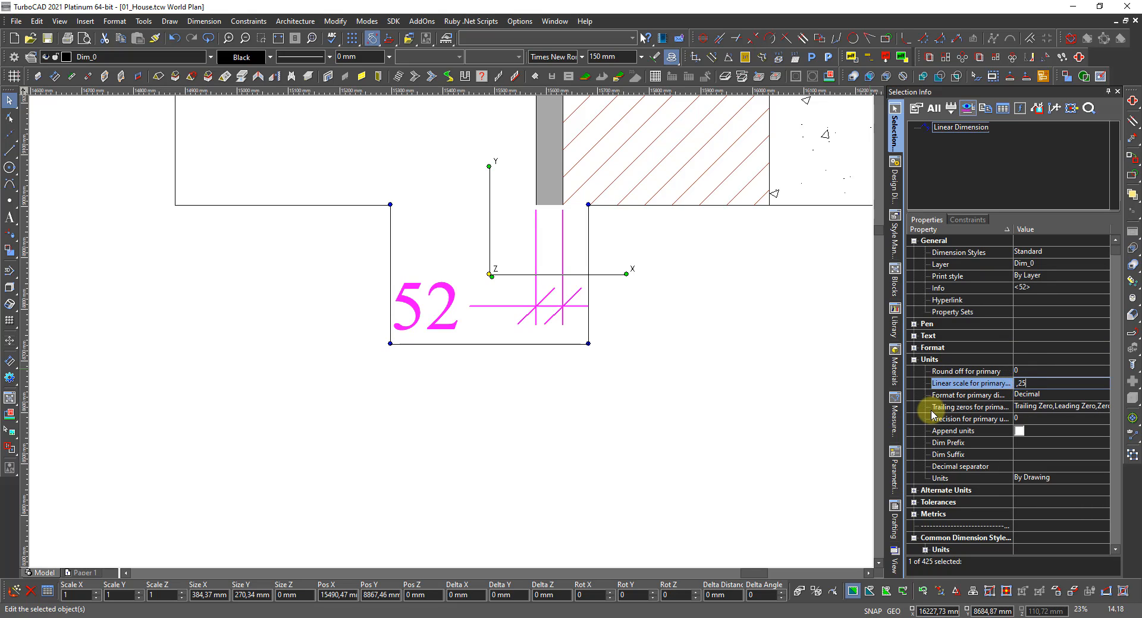
key("Return")
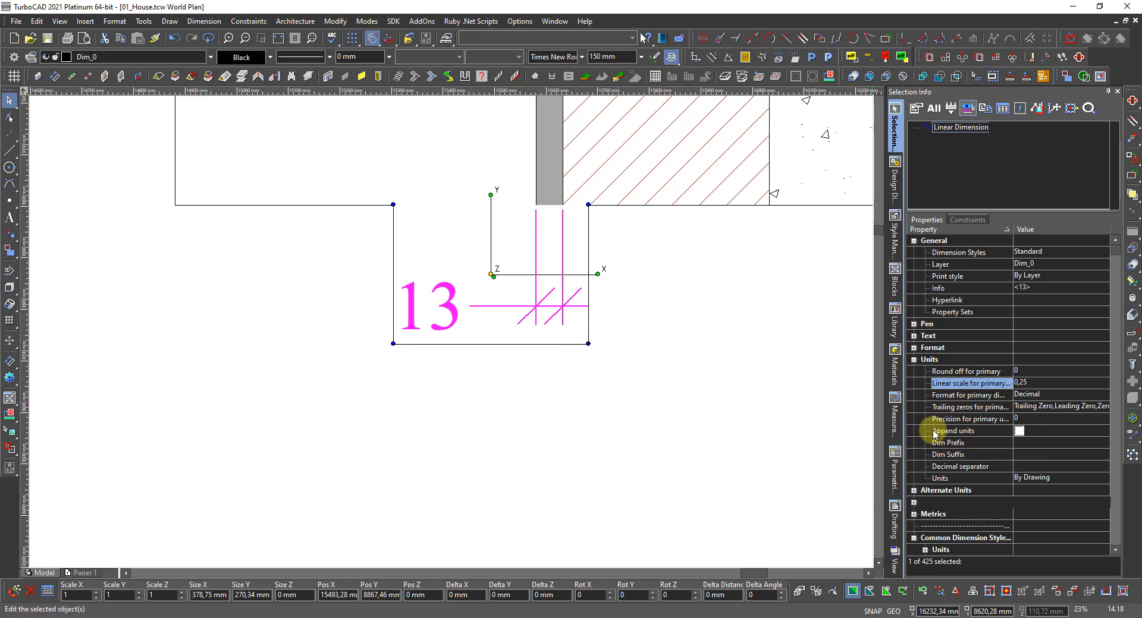
Try to double the X scale of the grey layer's dimension, undo the scaling and deselect the dimension.
left_click(914, 348)
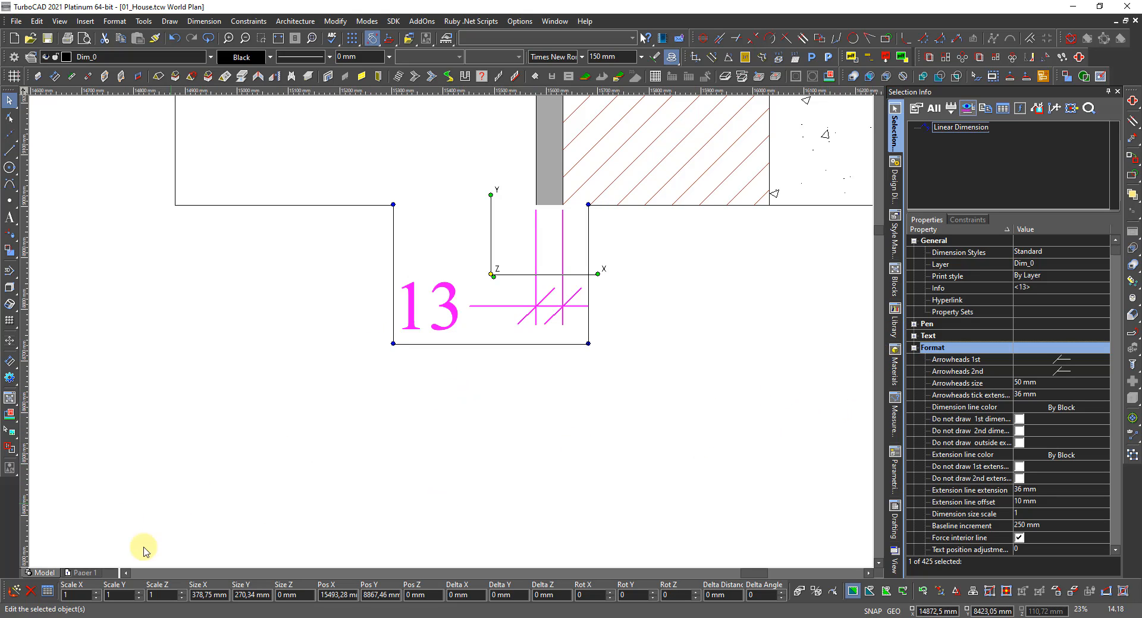
left_click(74, 596)
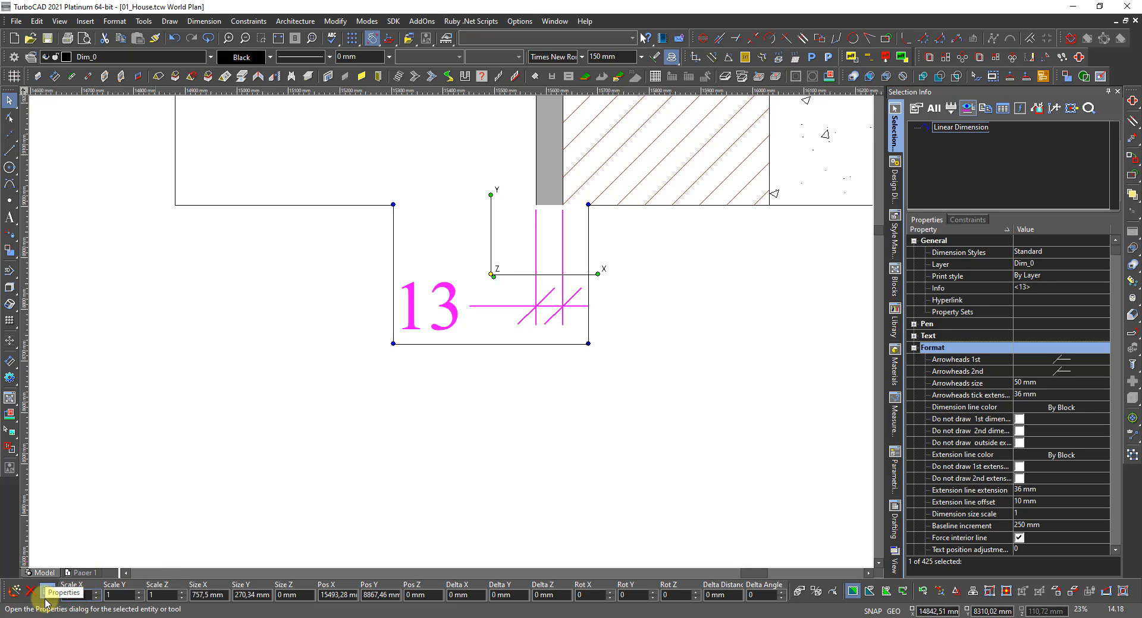
key("Return")
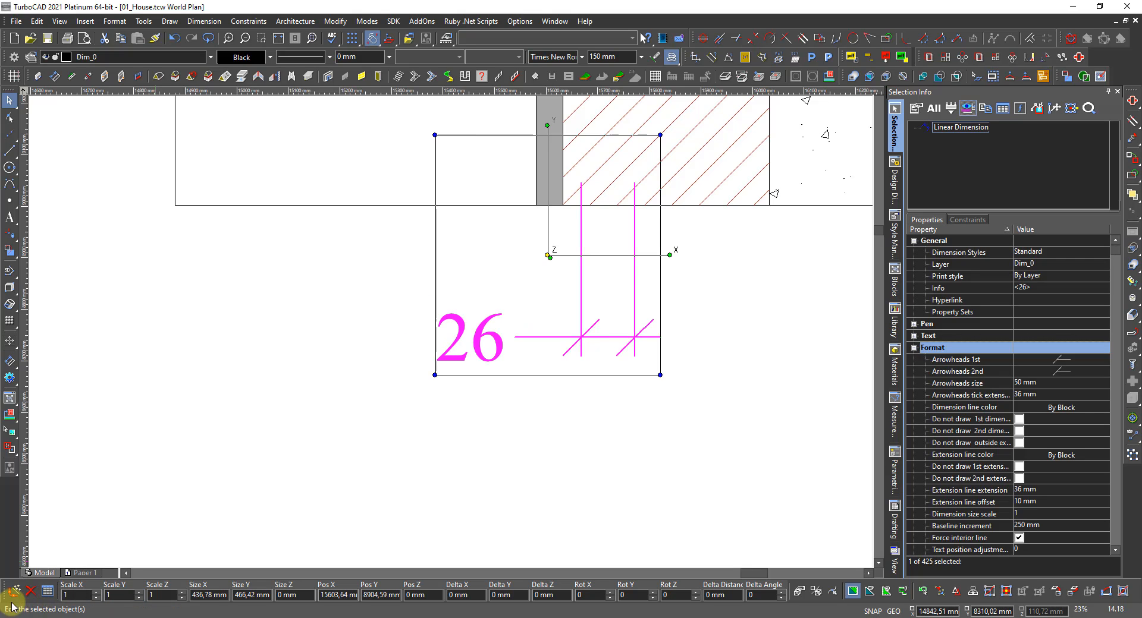
key("ctrl+z")
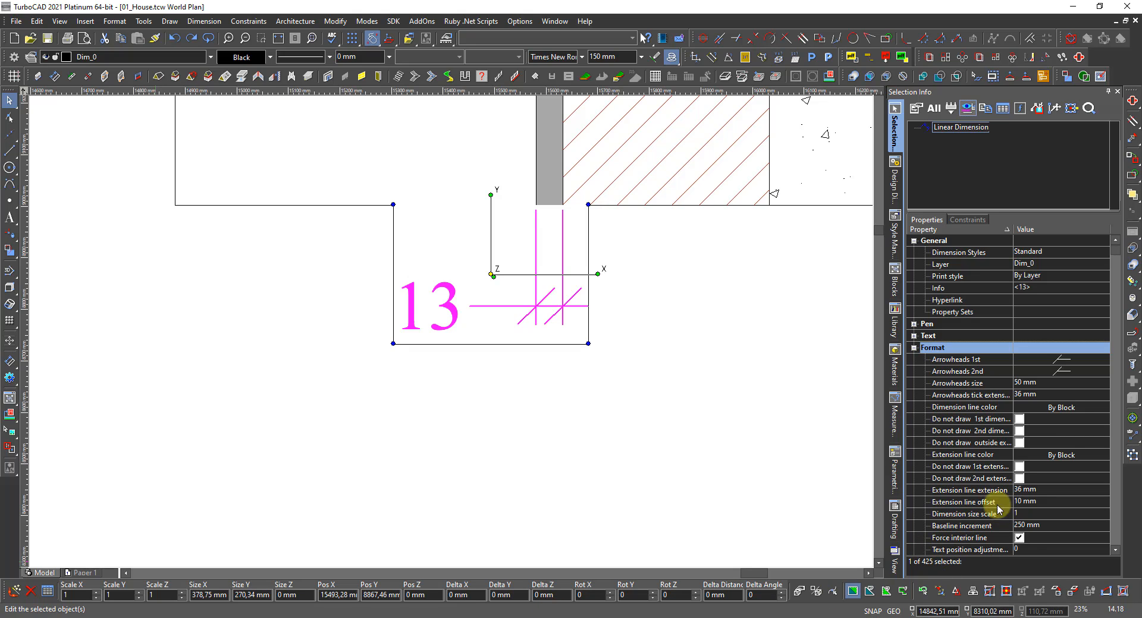
left_click(914, 337)
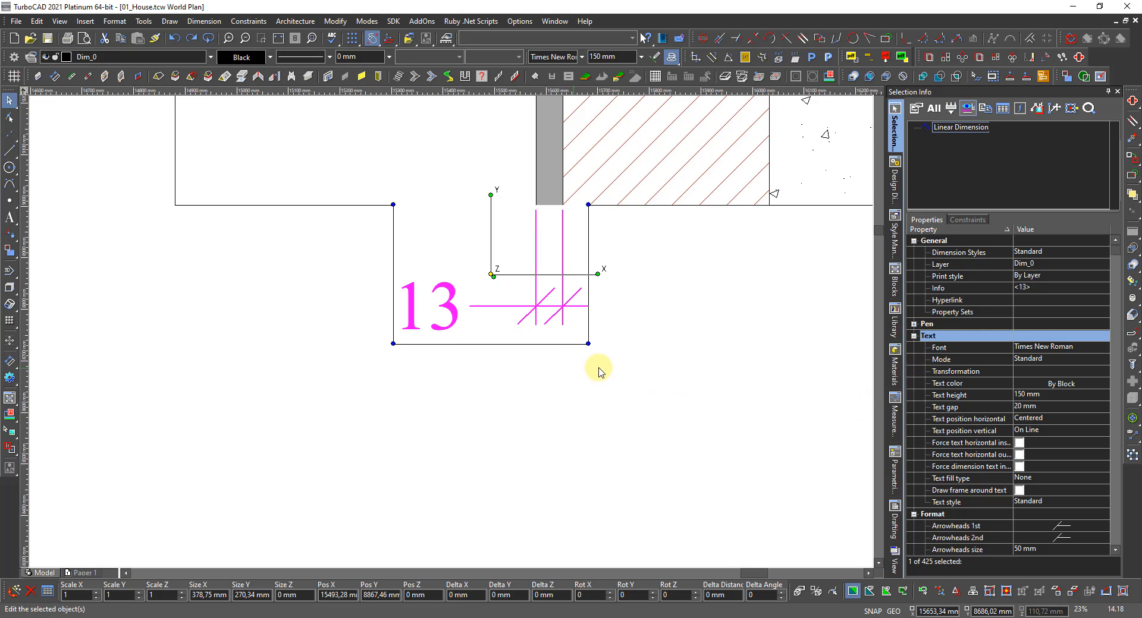
scroll(516, 376, "down", 4)
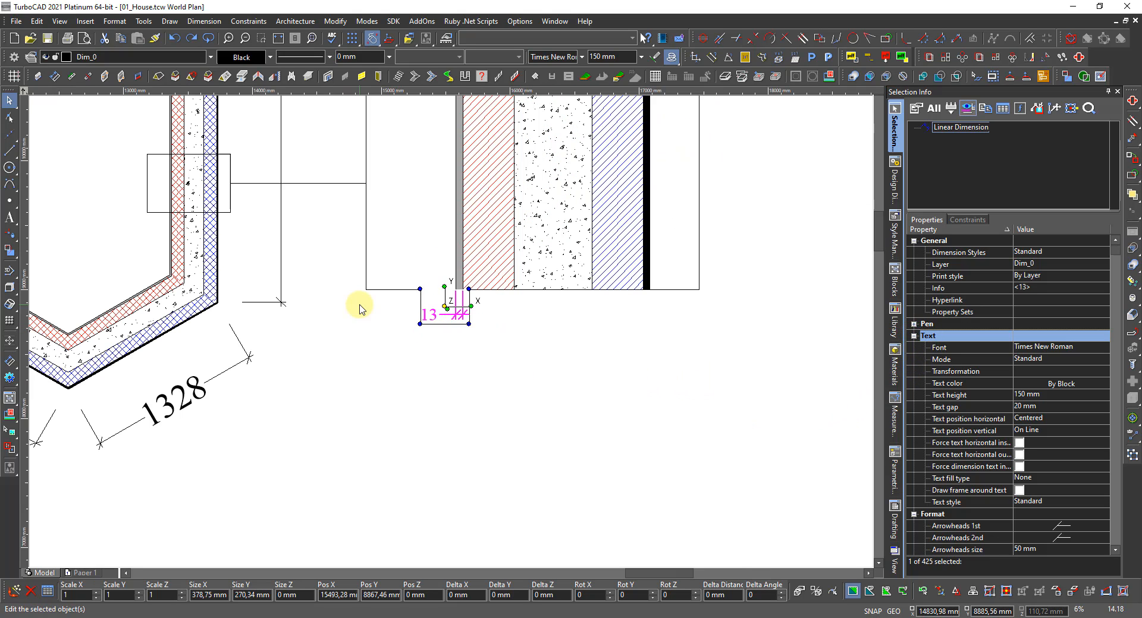
left_click(435, 351)
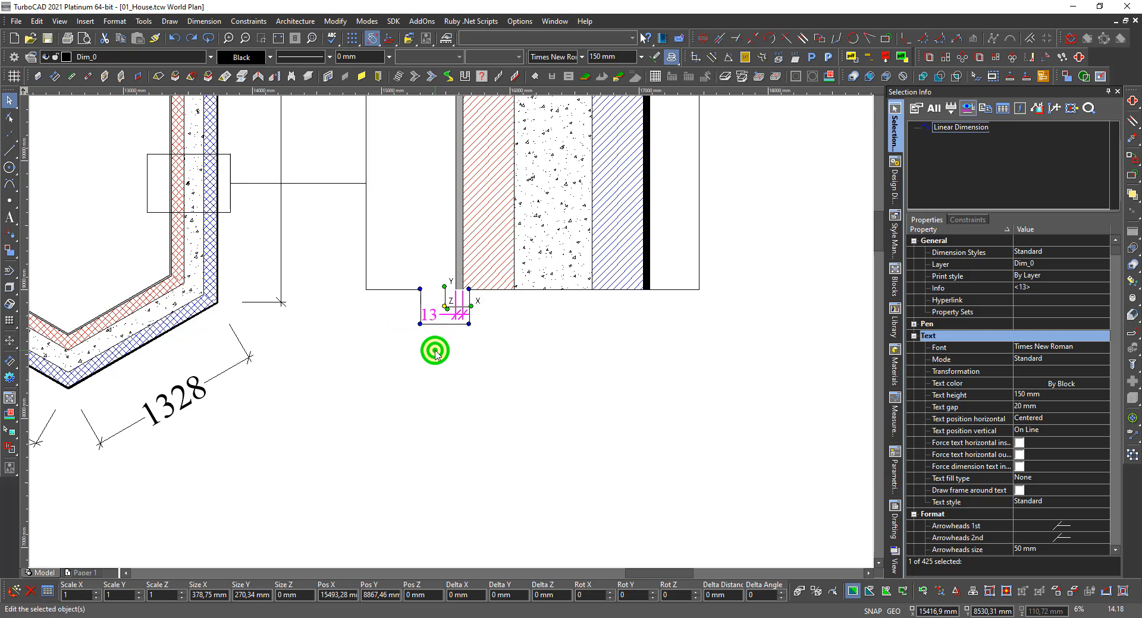
Add continuous dimensions across the red-hatched and concrete layers, based on the grey layer's dimension below the enlarged detail.
scroll(447, 318, "up", 3)
right_click(456, 304)
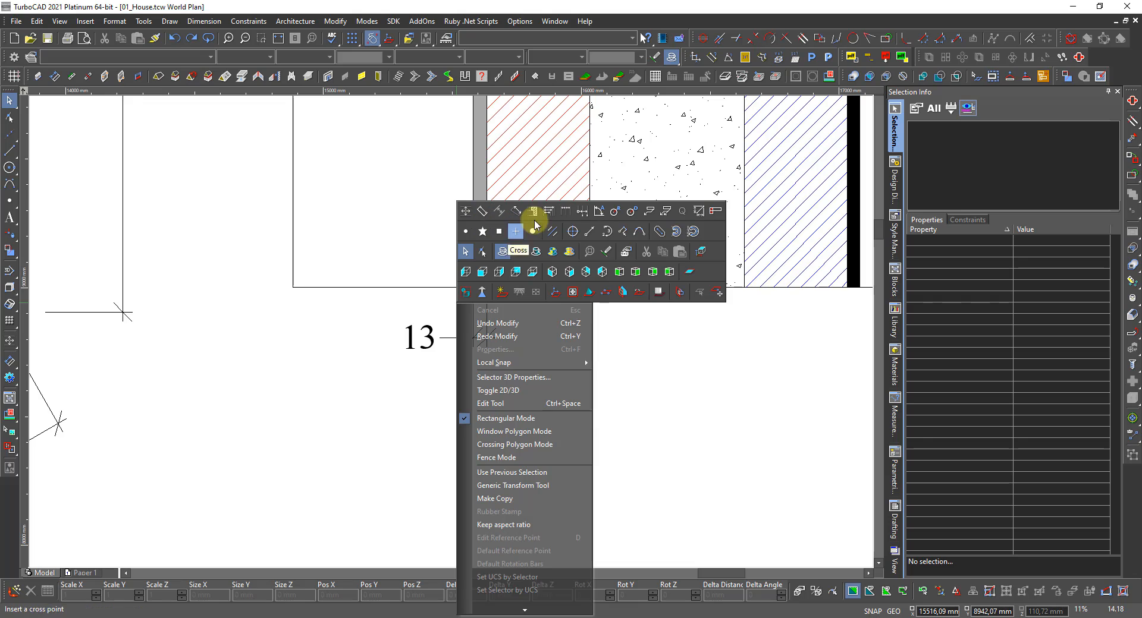
left_click(565, 212)
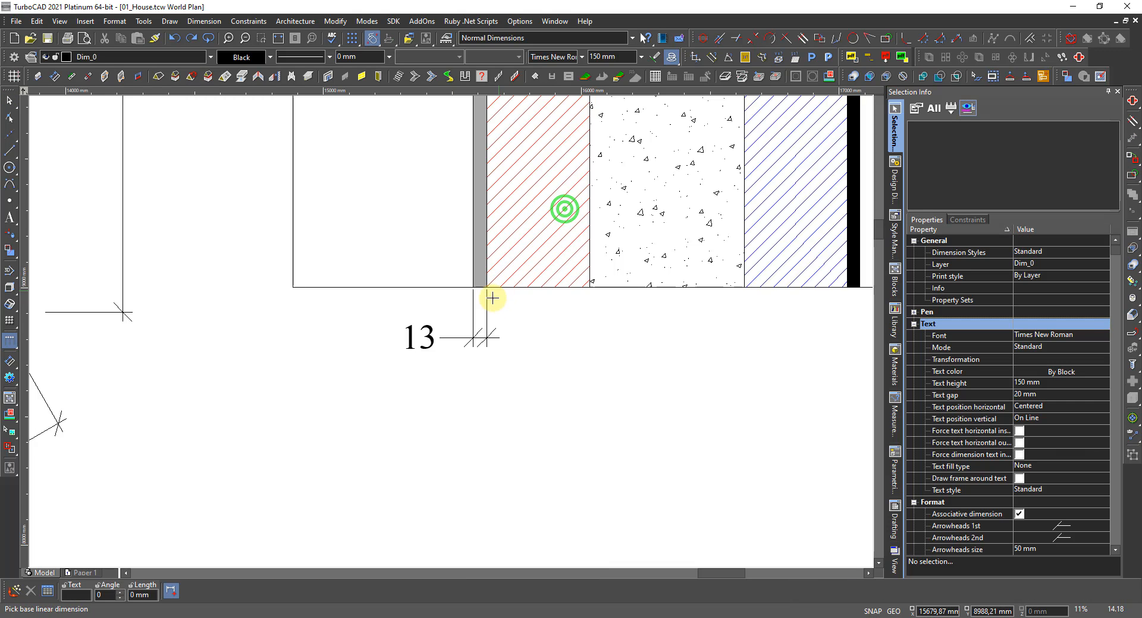
left_click(486, 305)
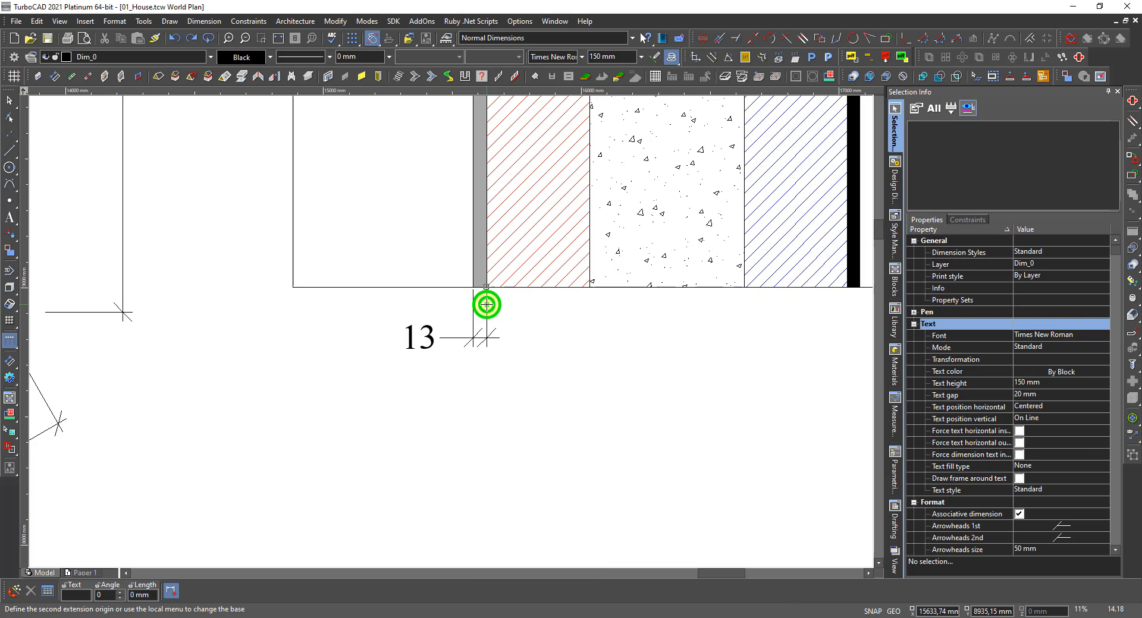
left_click(590, 288)
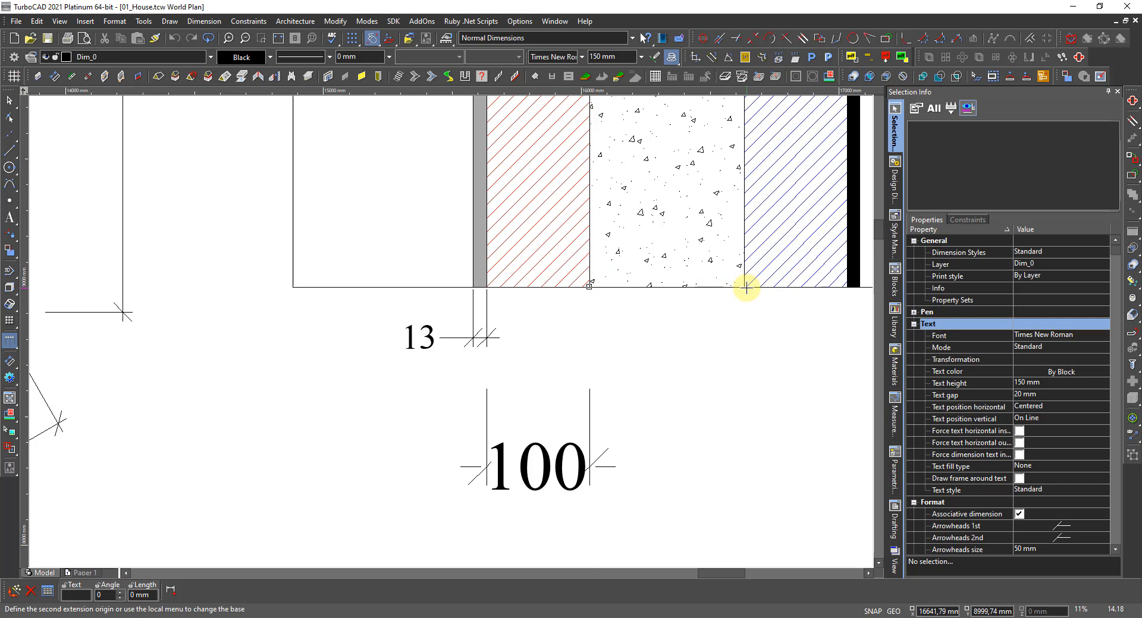
scroll(743, 290, "down", 2)
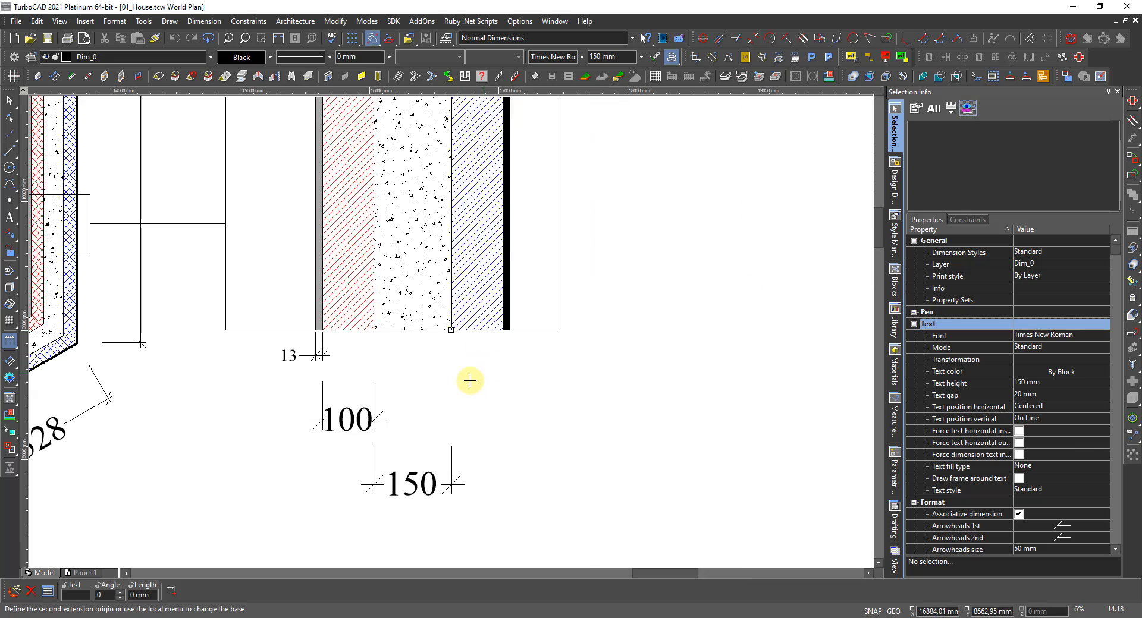
right_click(409, 375)
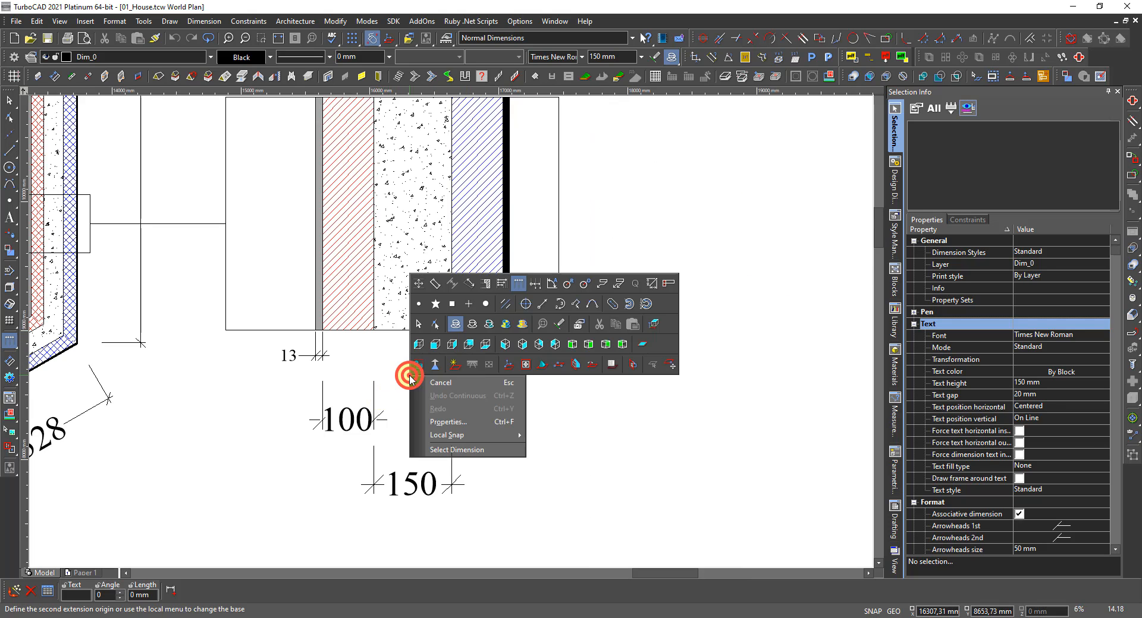
left_click(515, 285)
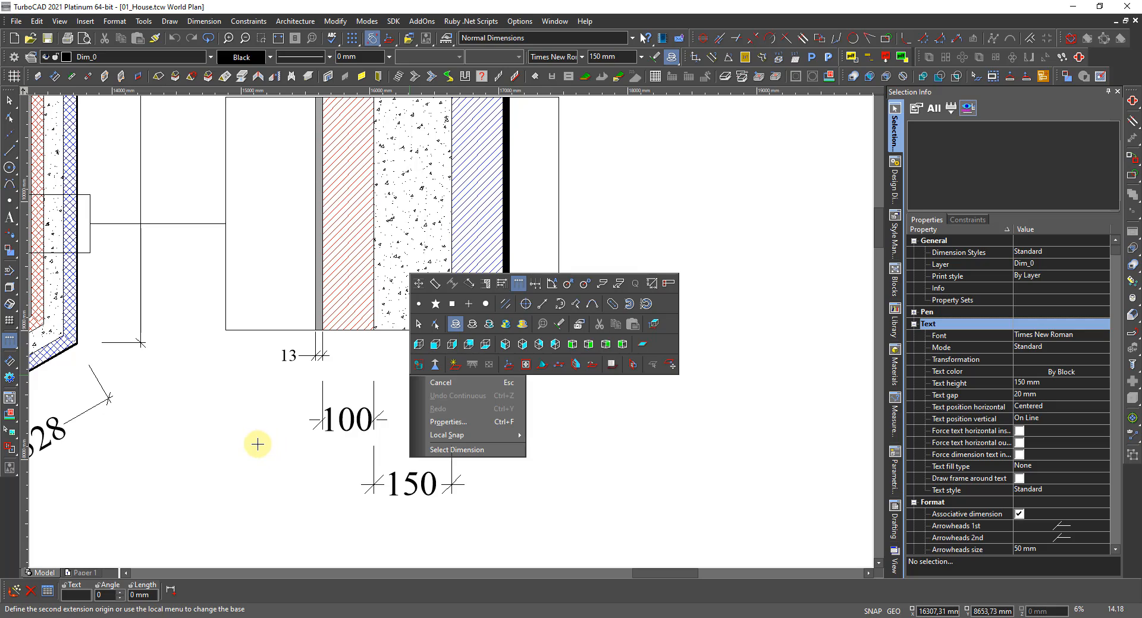
left_click(239, 435)
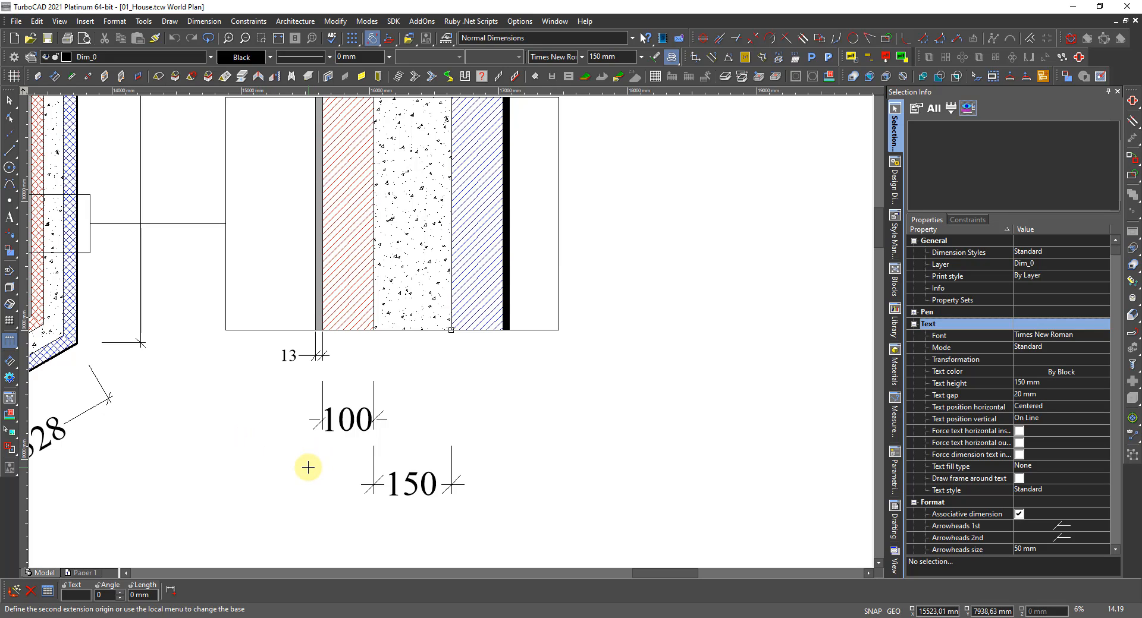
Leave the continuous dimension tool and delete the dimensions of the red-hatched and concrete layers.
key("Escape")
left_click(346, 427)
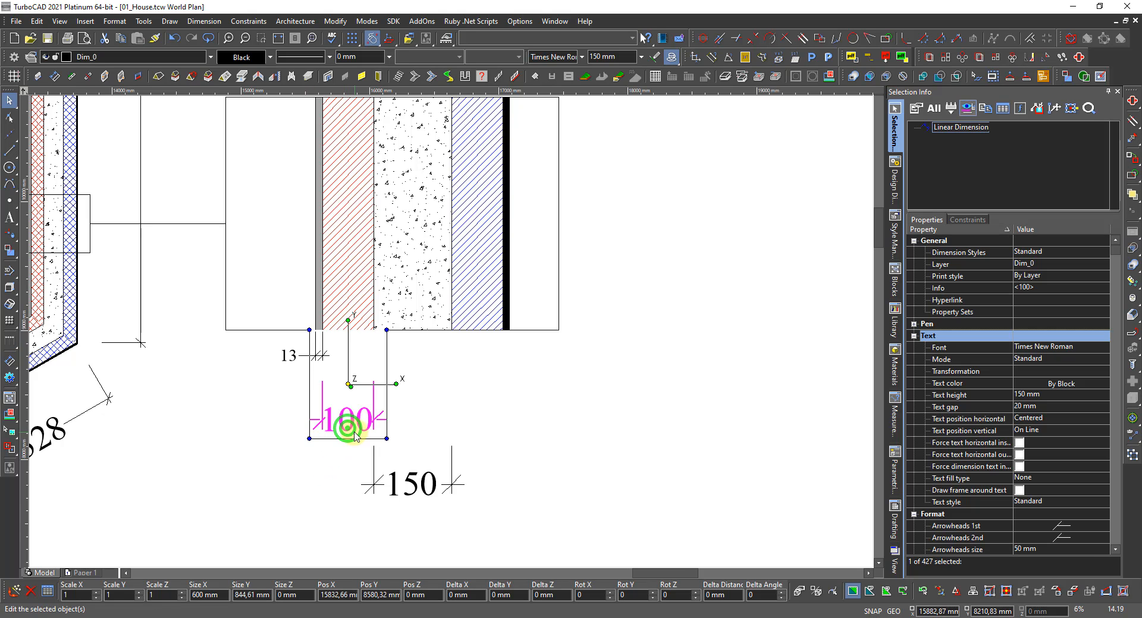
key("Delete")
left_click(410, 480)
key("Delete")
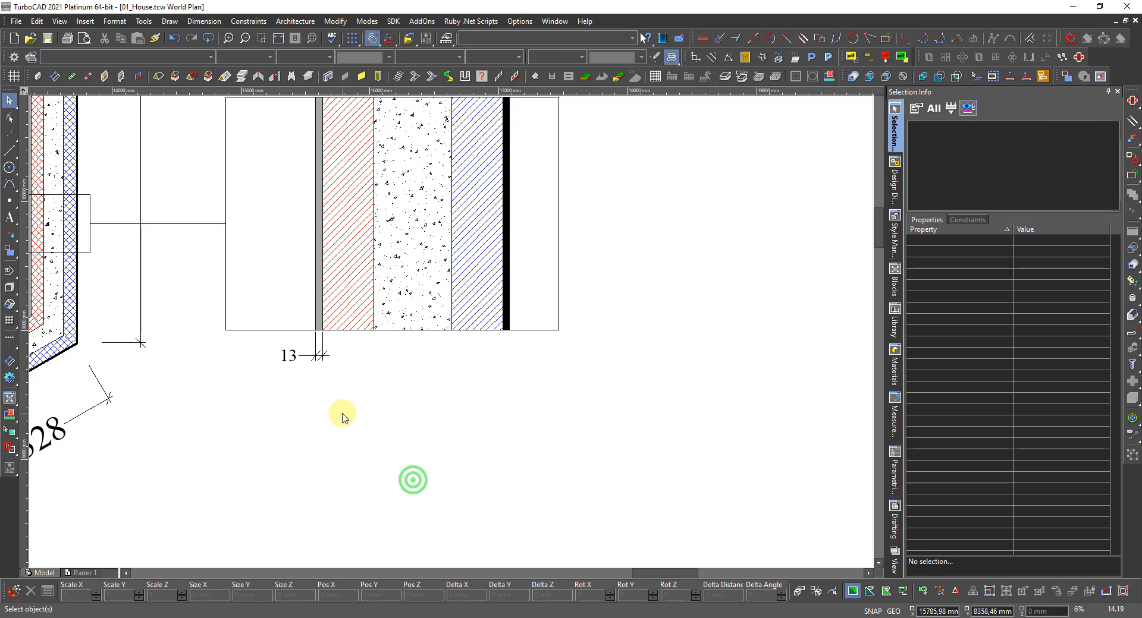
Set the baseline increment for the dimension tool's dimension lines to 0 in its Advanced Format settings.
right_click(342, 415)
left_click(351, 325)
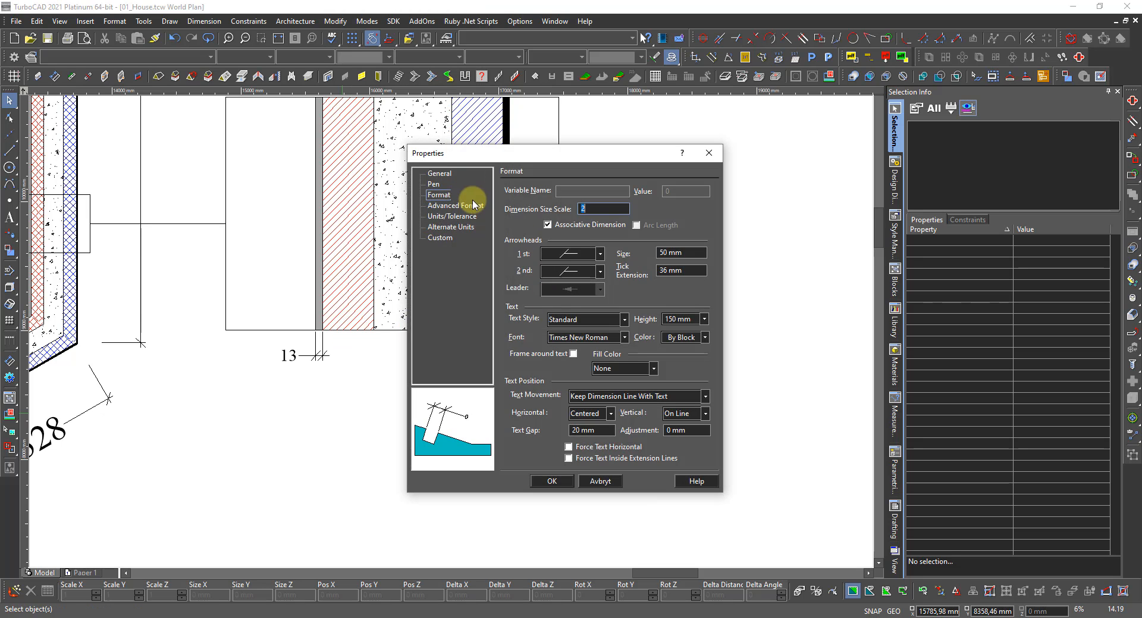
left_click(456, 218)
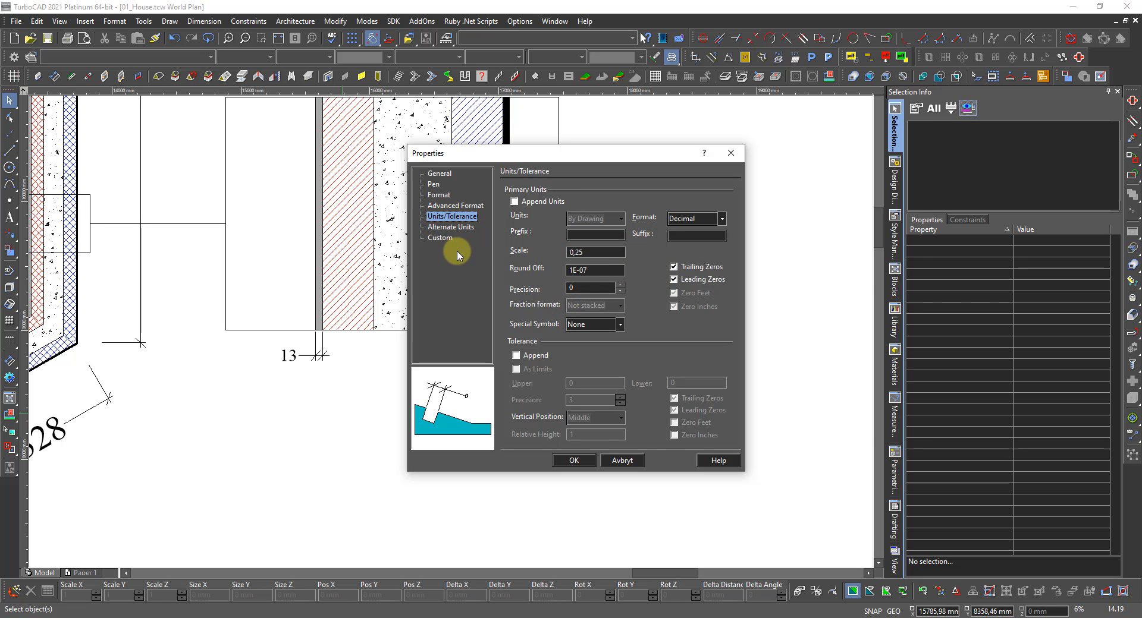
left_click(449, 206)
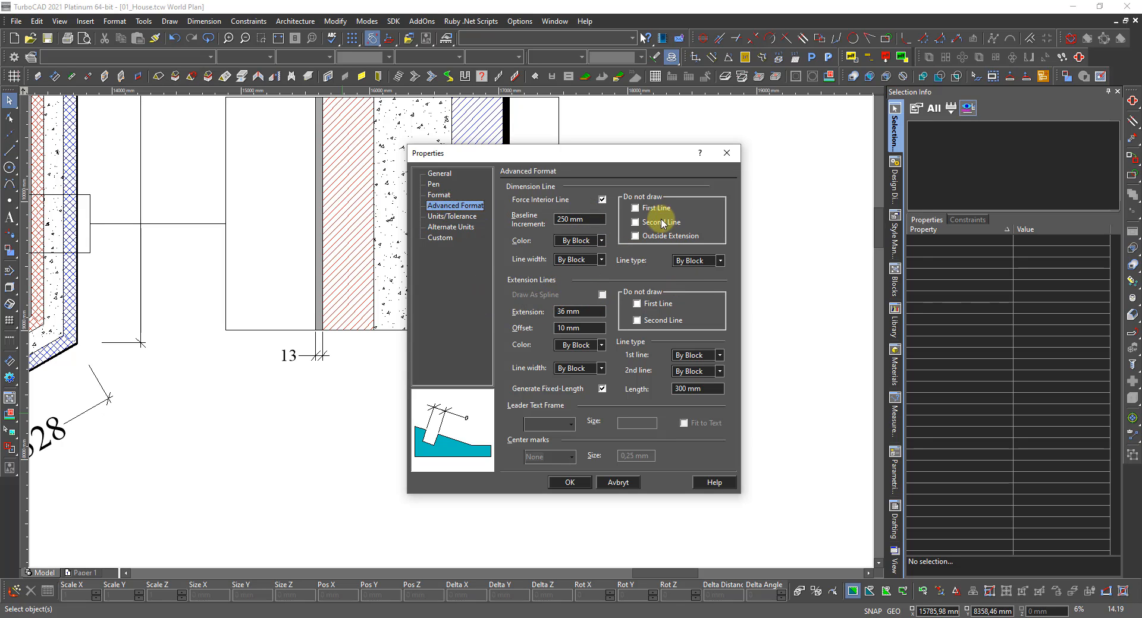
left_click(440, 196)
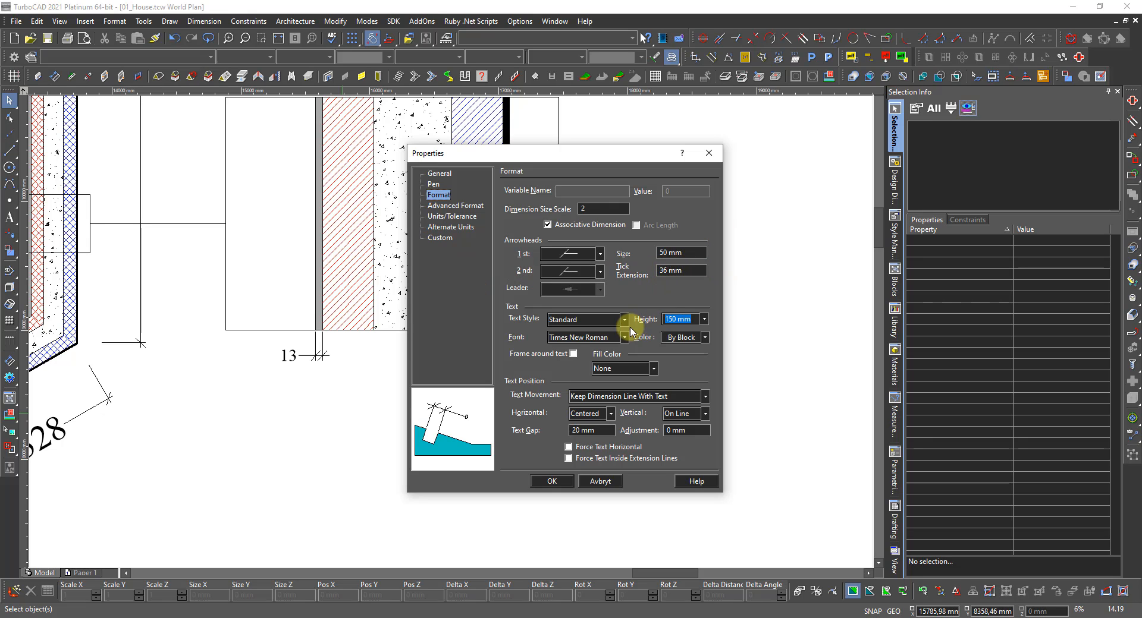
left_click(445, 208)
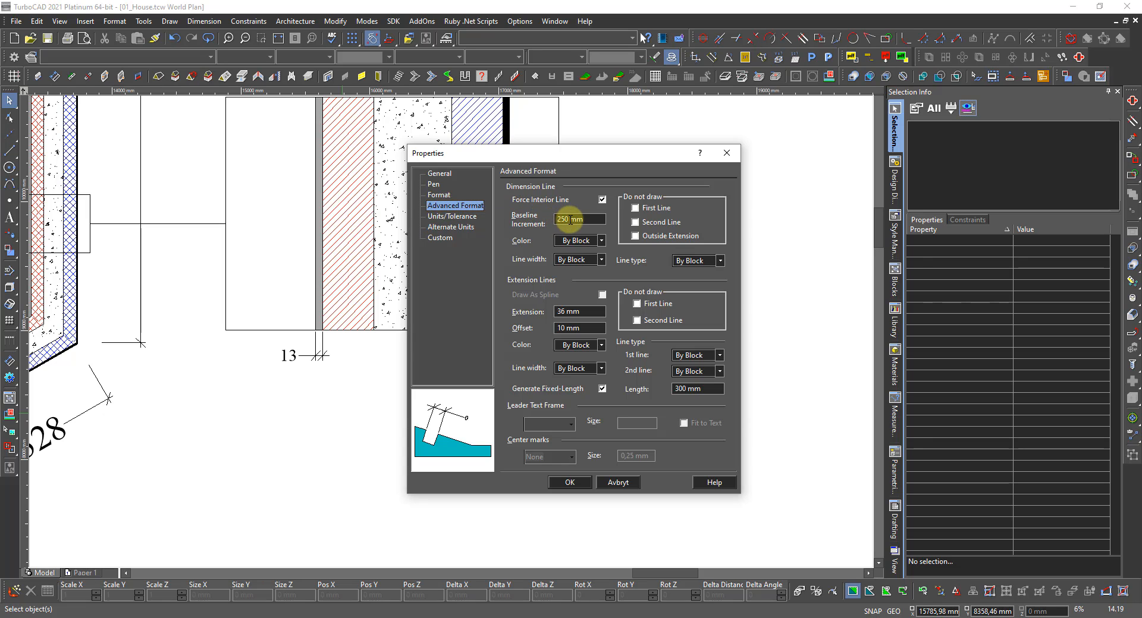
double_click(580, 220)
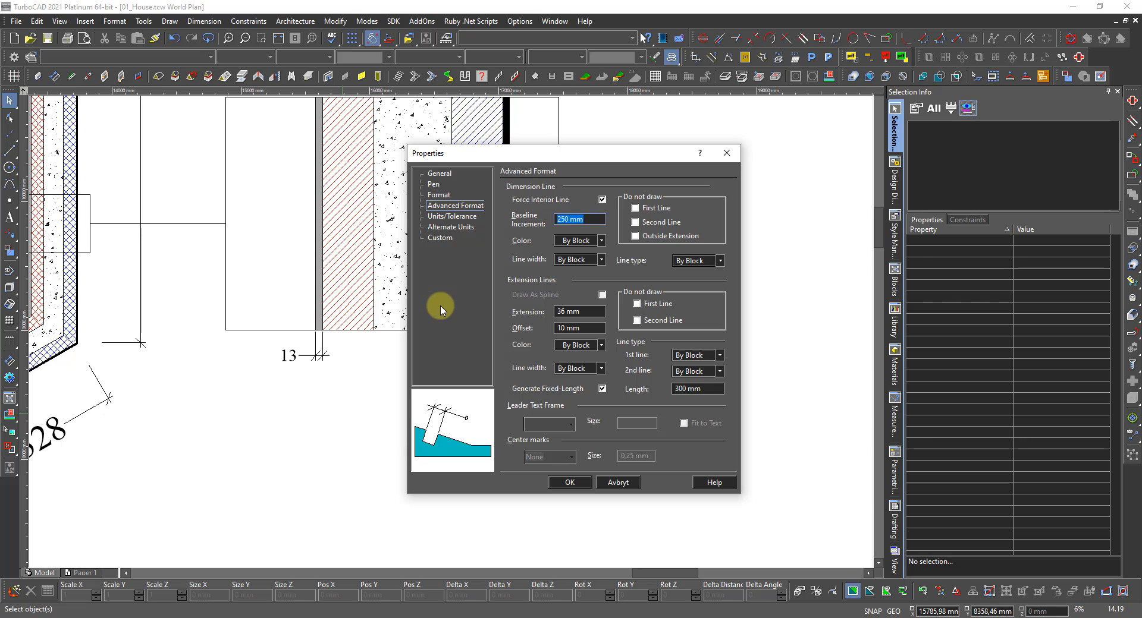
type("0")
key("Return")
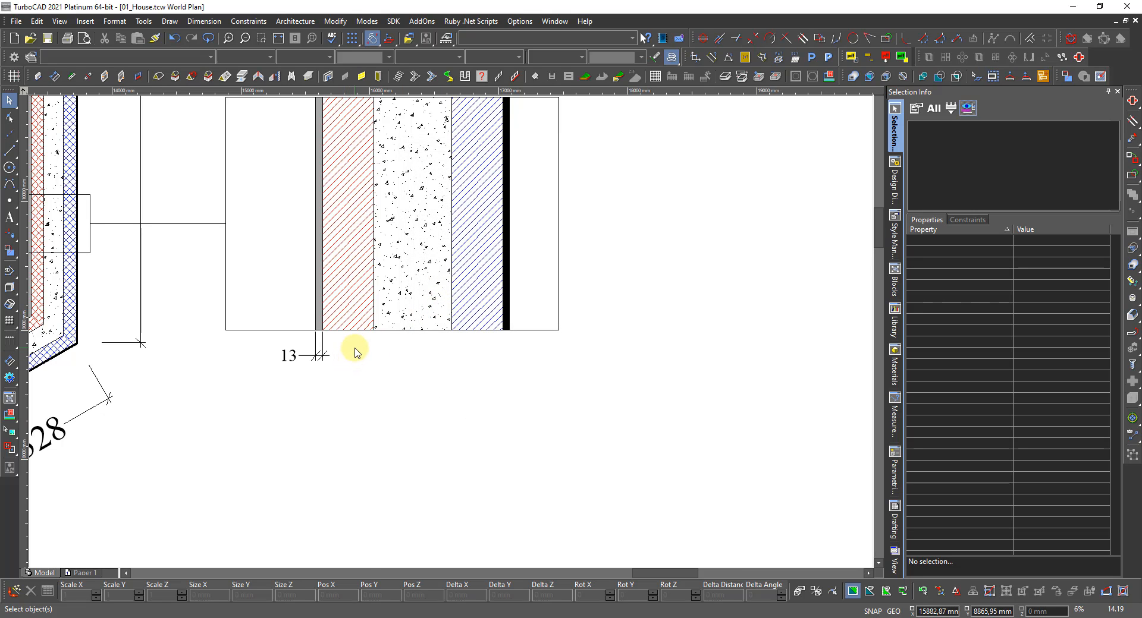
Add continuous dimensions from the grey layer's dimension across the red-hatched layer, the concrete and the blue-hatched and black layers together.
right_click(355, 352)
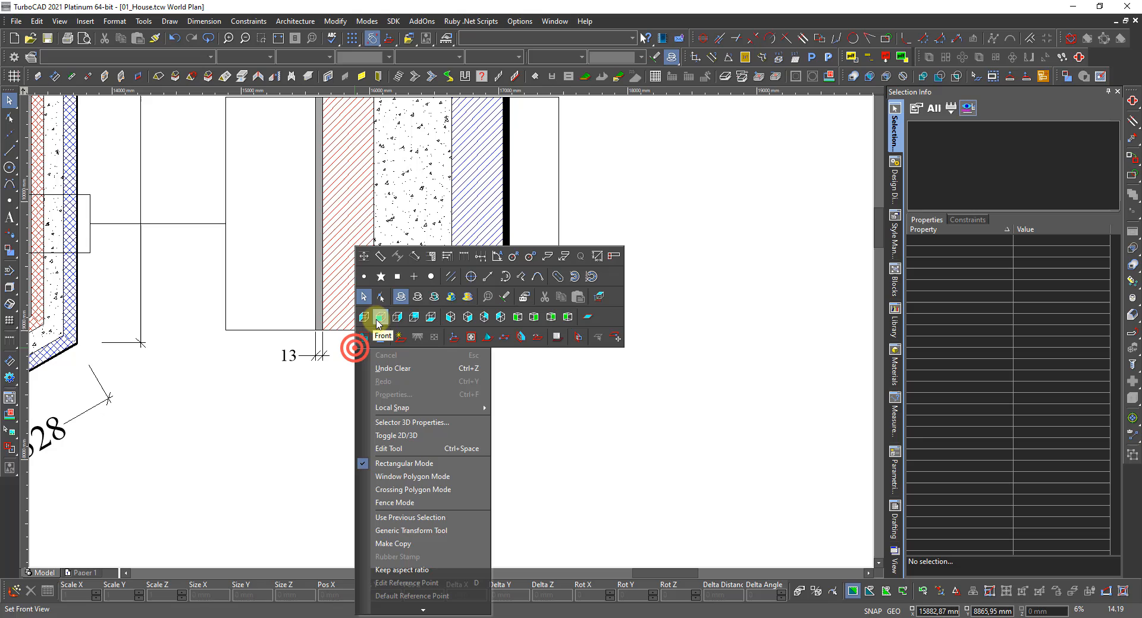
left_click(456, 262)
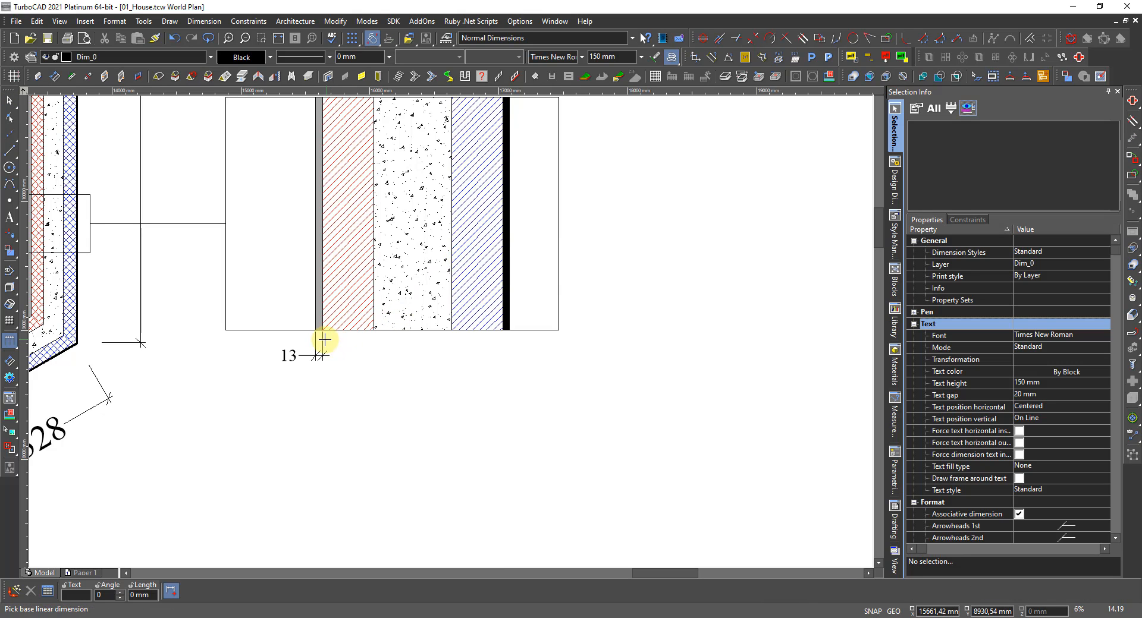
left_click(324, 339)
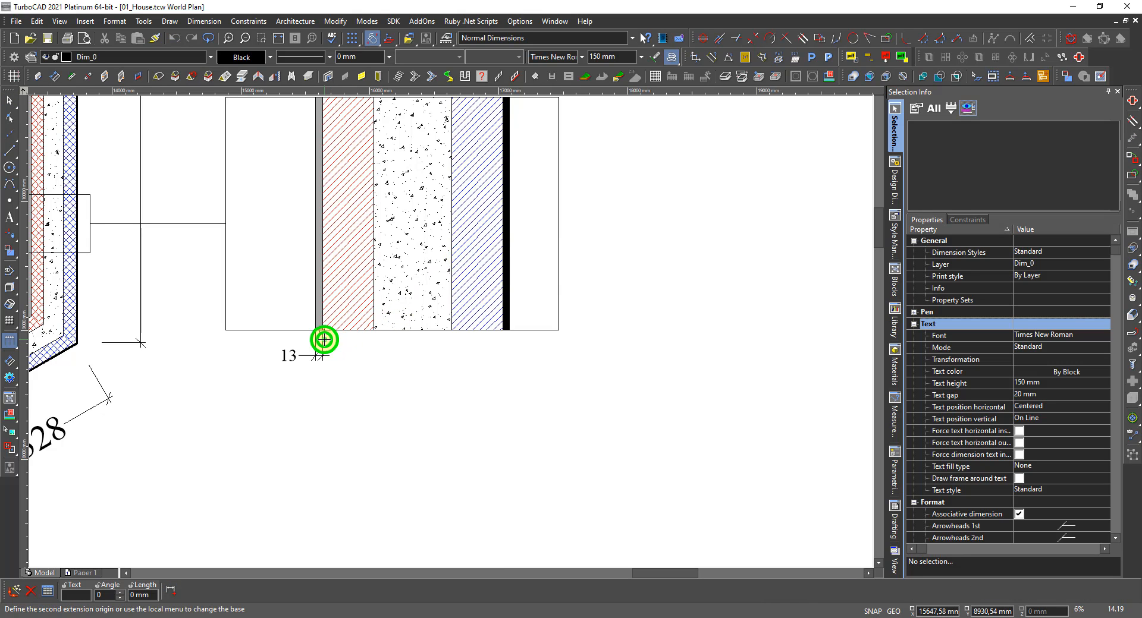
left_click(373, 331)
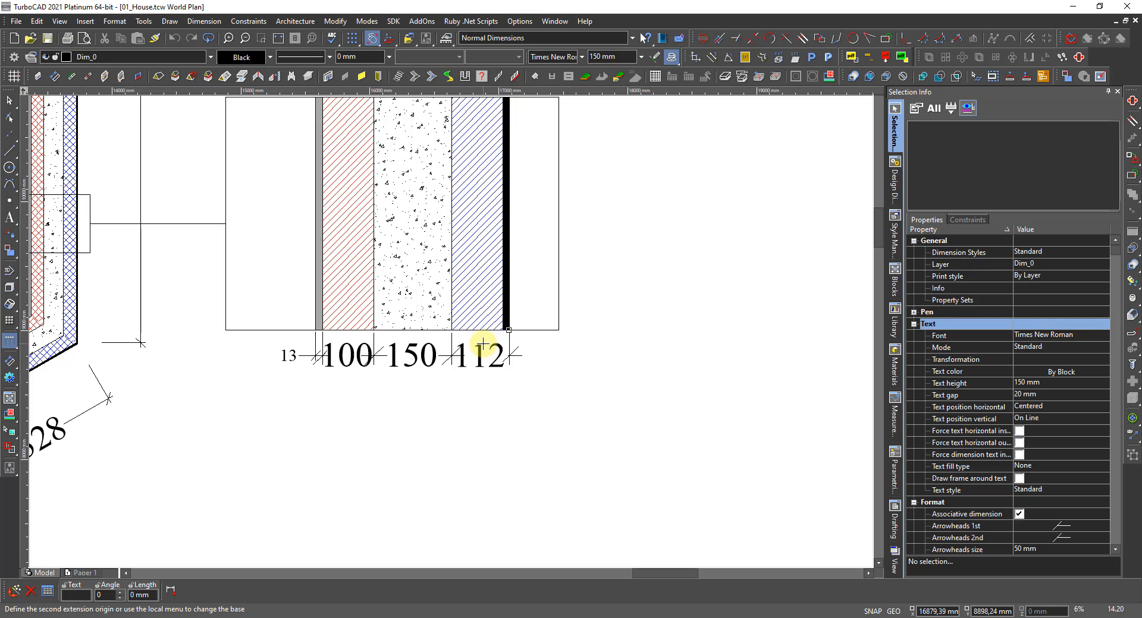
key("Escape")
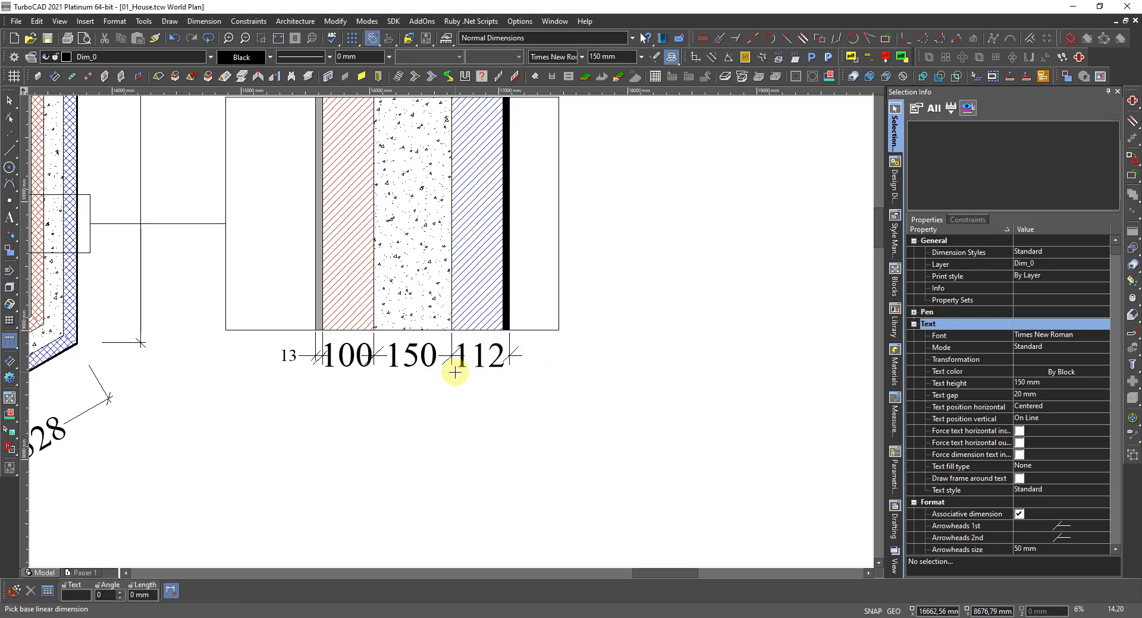
Replace the combined dimension of the blue-hatched and black layers with separate continuous dimensions for each of the two layers.
left_click(479, 353)
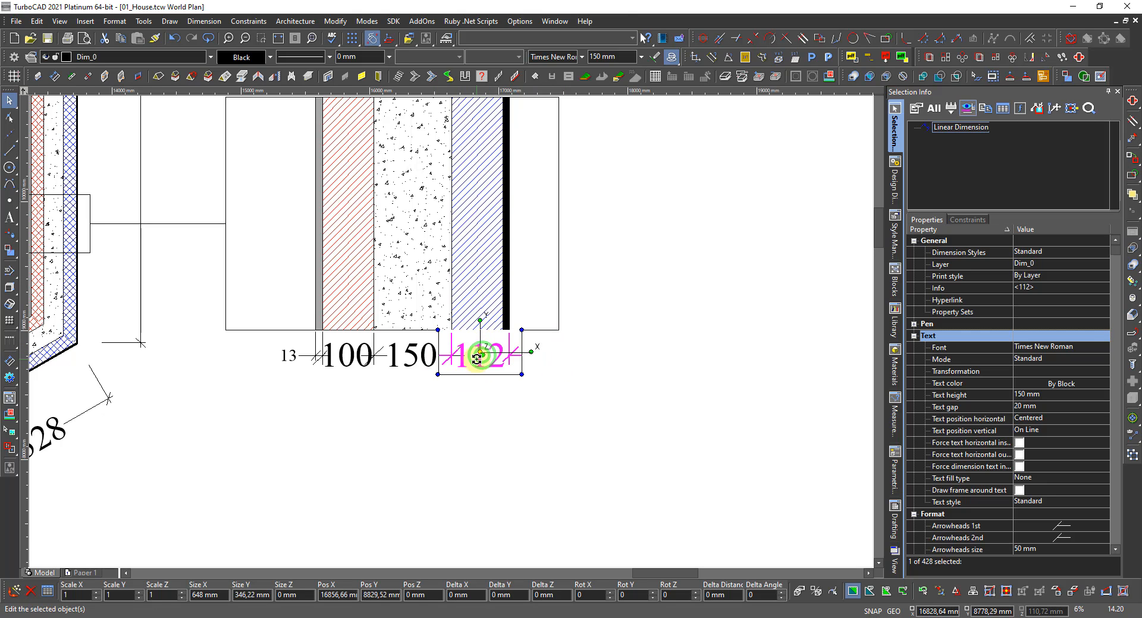
key("Delete")
right_click(466, 363)
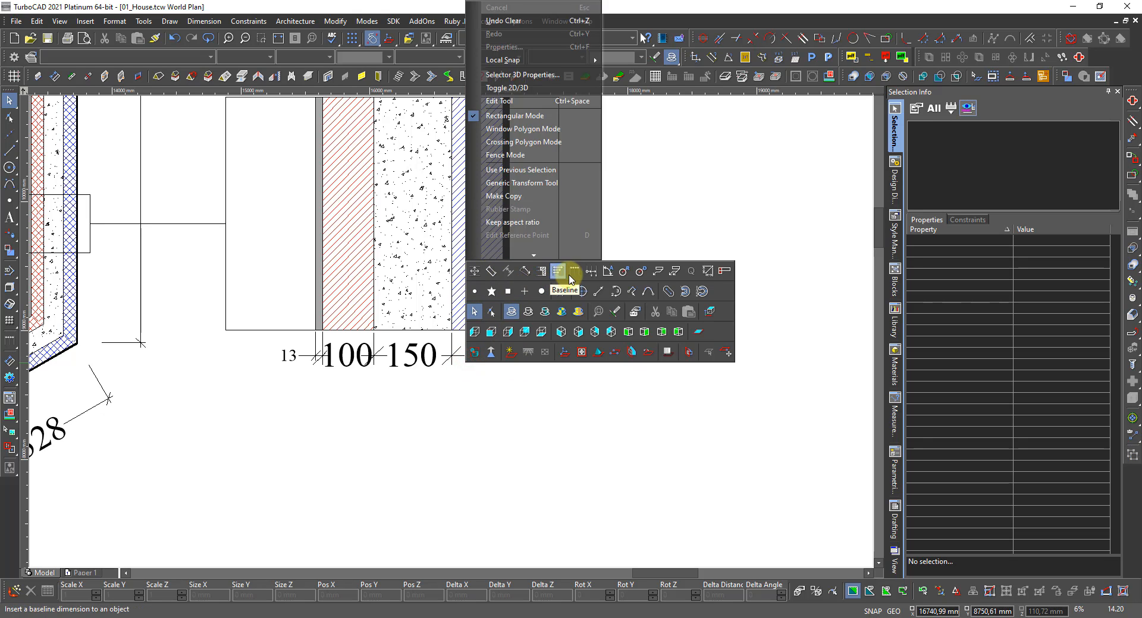
left_click(569, 279)
left_click(453, 339)
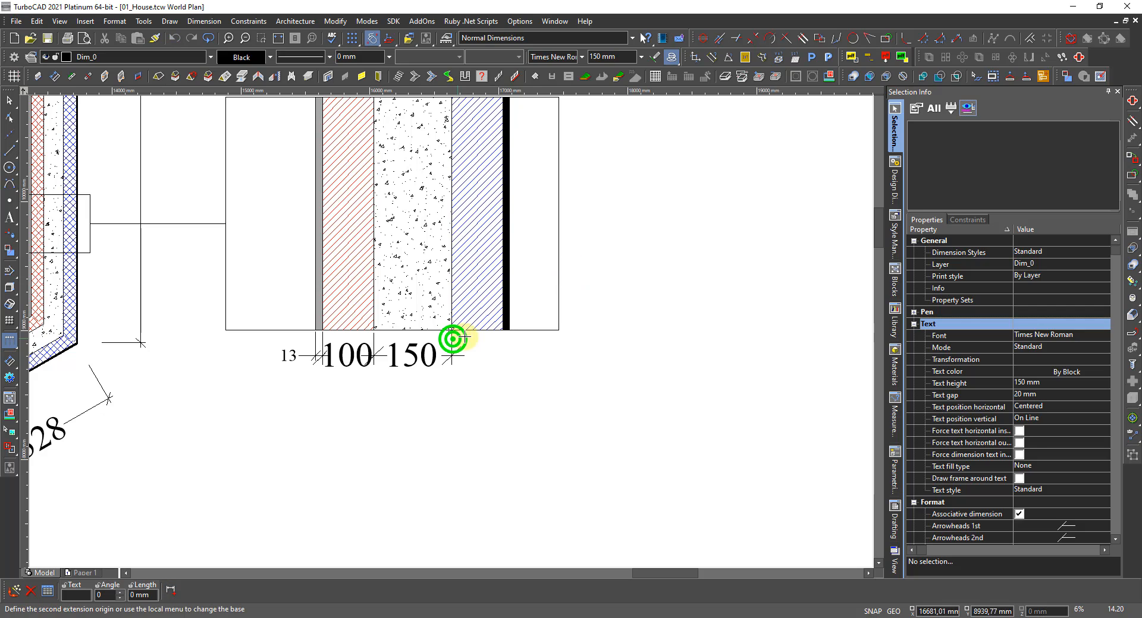
left_click(502, 330)
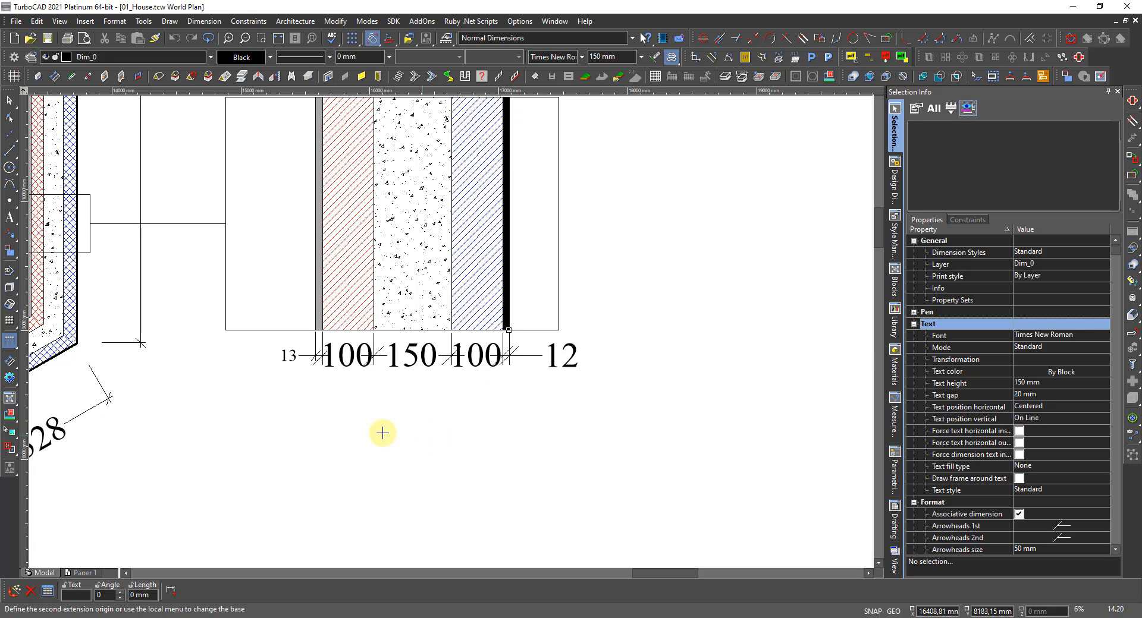
key("Escape")
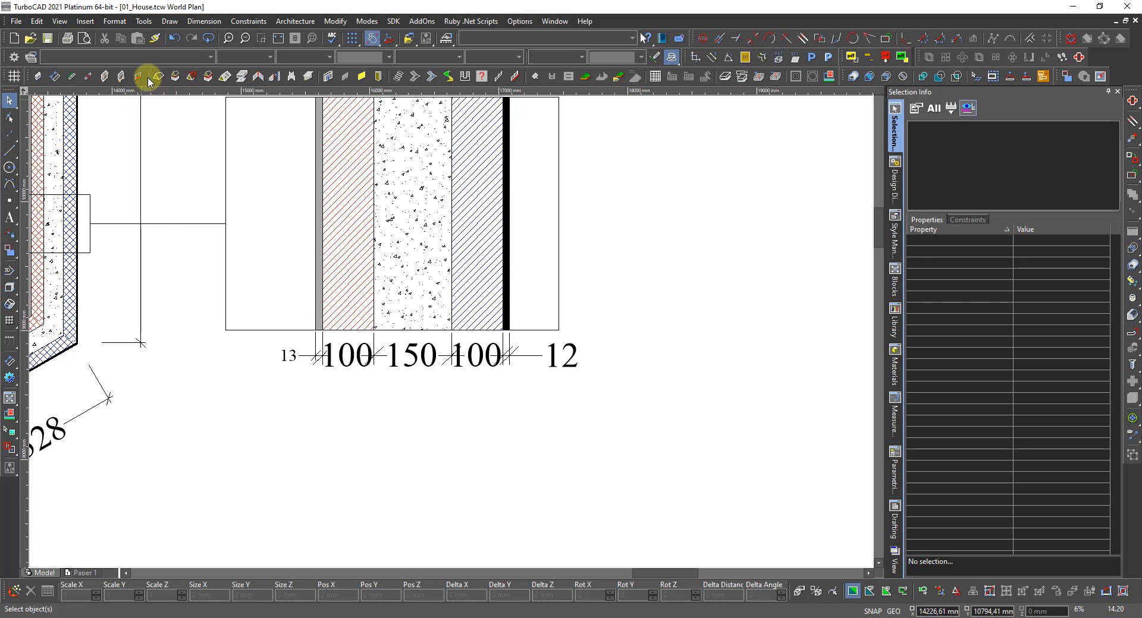
Copy the black layer's dimension format to the grey layer's dimension with the Format Painter.
left_click(154, 38)
left_click(556, 355)
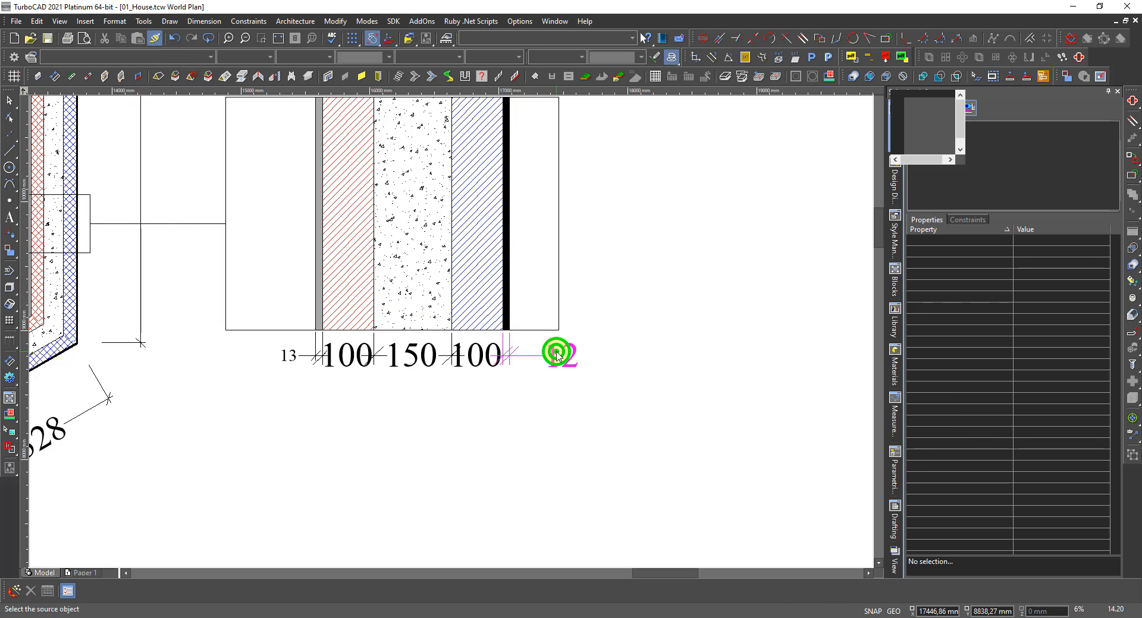
left_click(291, 357)
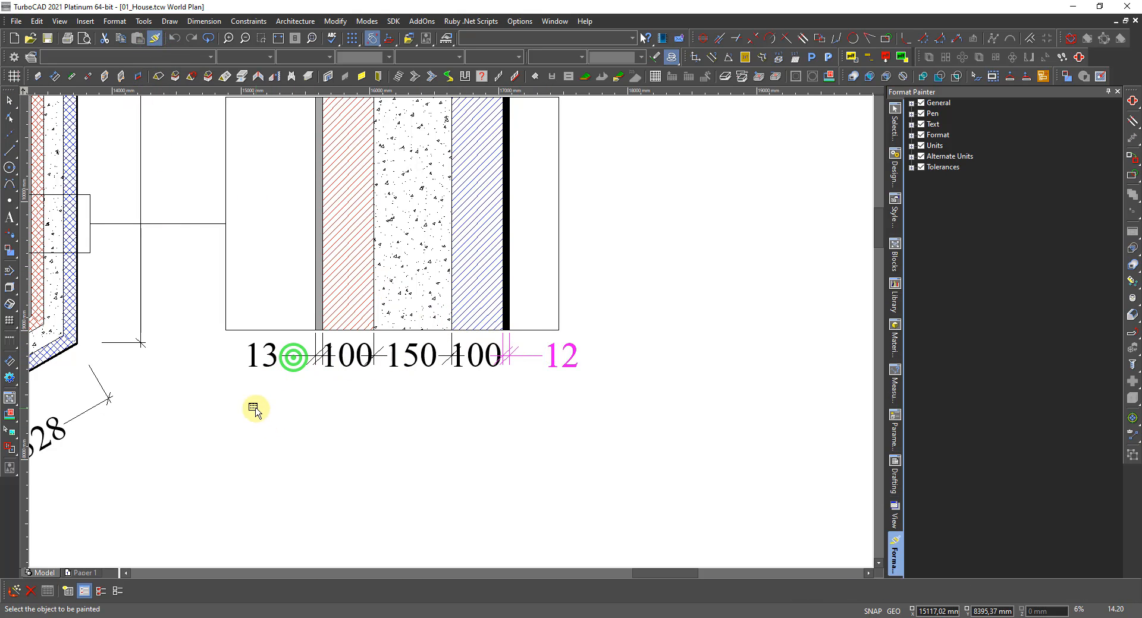
key("Escape")
Create a new layer named Detail.
scroll(356, 373, "down", 1)
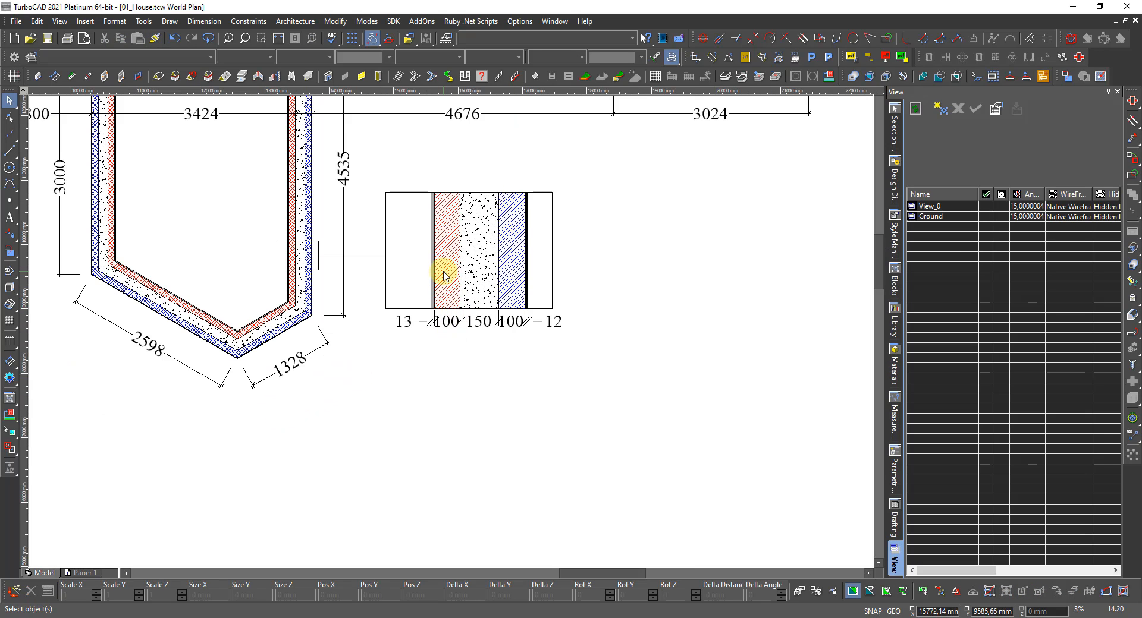
scroll(445, 275, "up", 1)
scroll(446, 326, "down", 1)
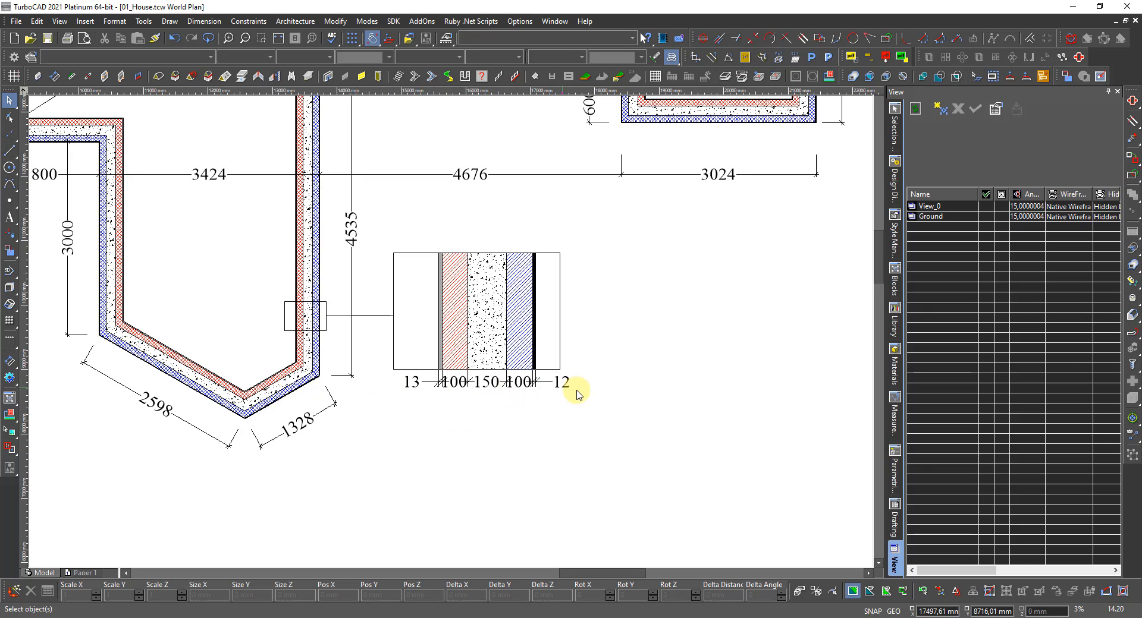
left_click(892, 183)
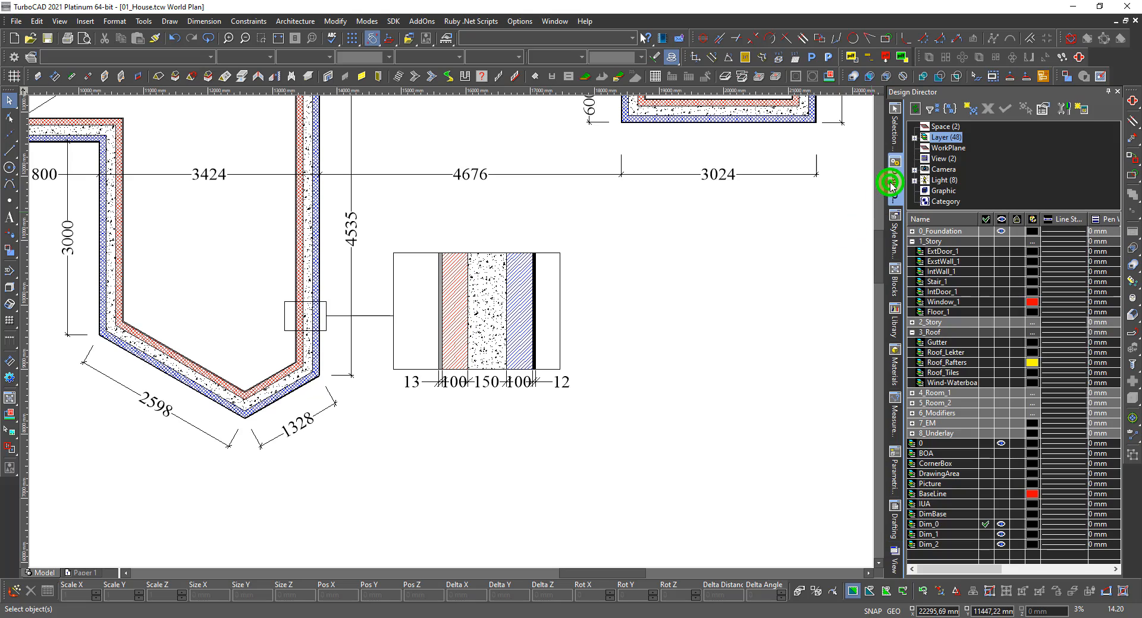
left_click(970, 109)
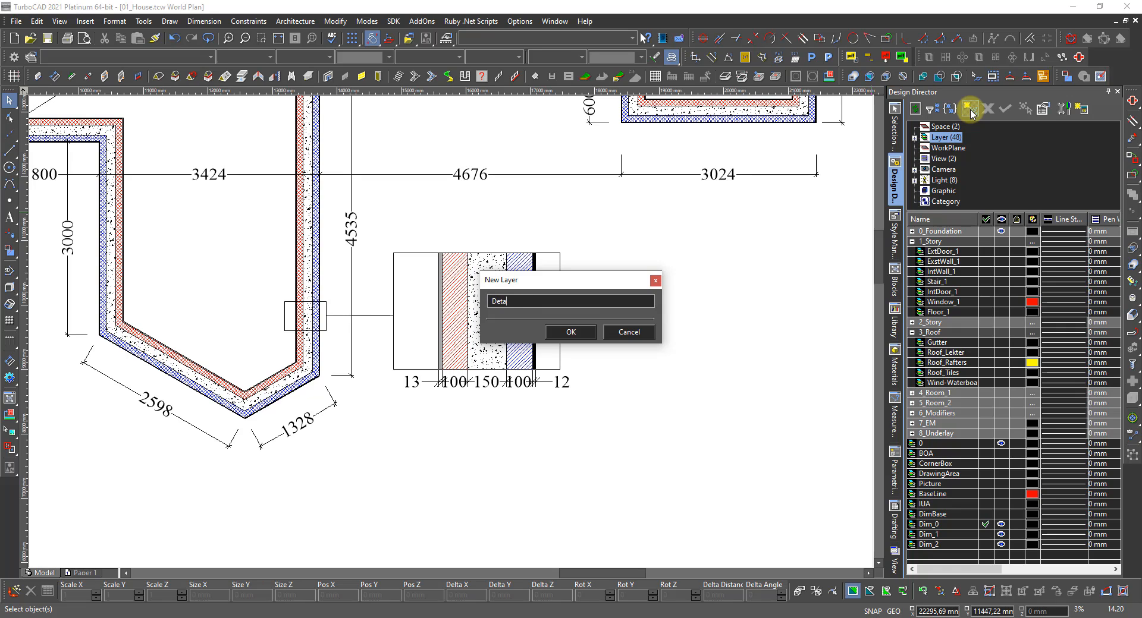
type("Detail")
key("Return")
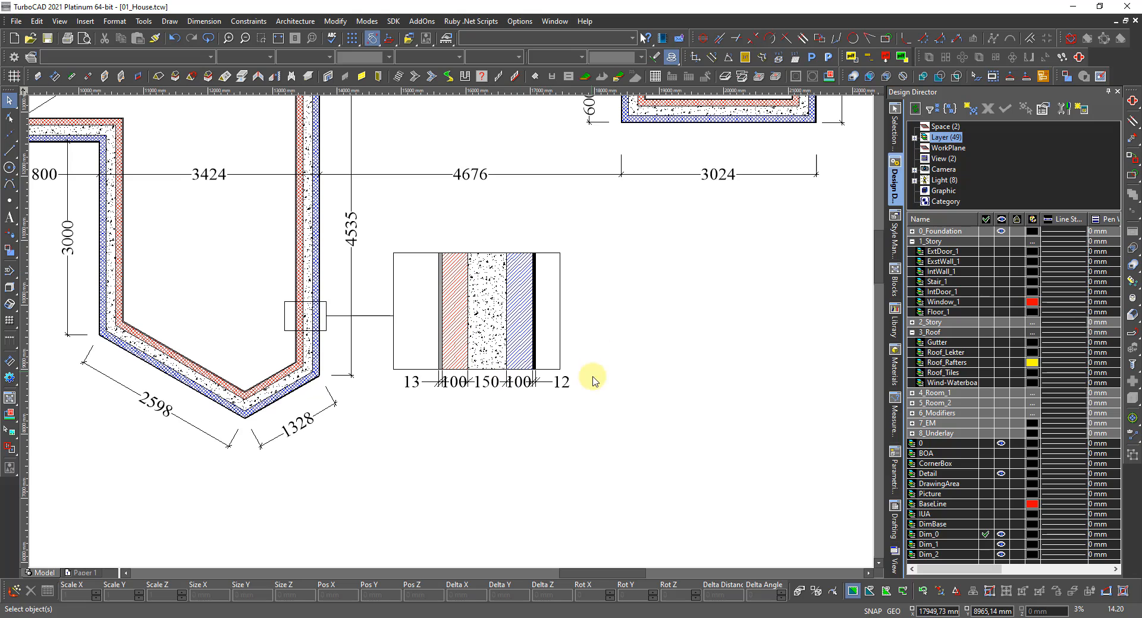
Move the enlarged wall detail, its dimensions, connecting line and the small frame on the wall to the Detail layer.
left_click(605, 402)
left_click(382, 237)
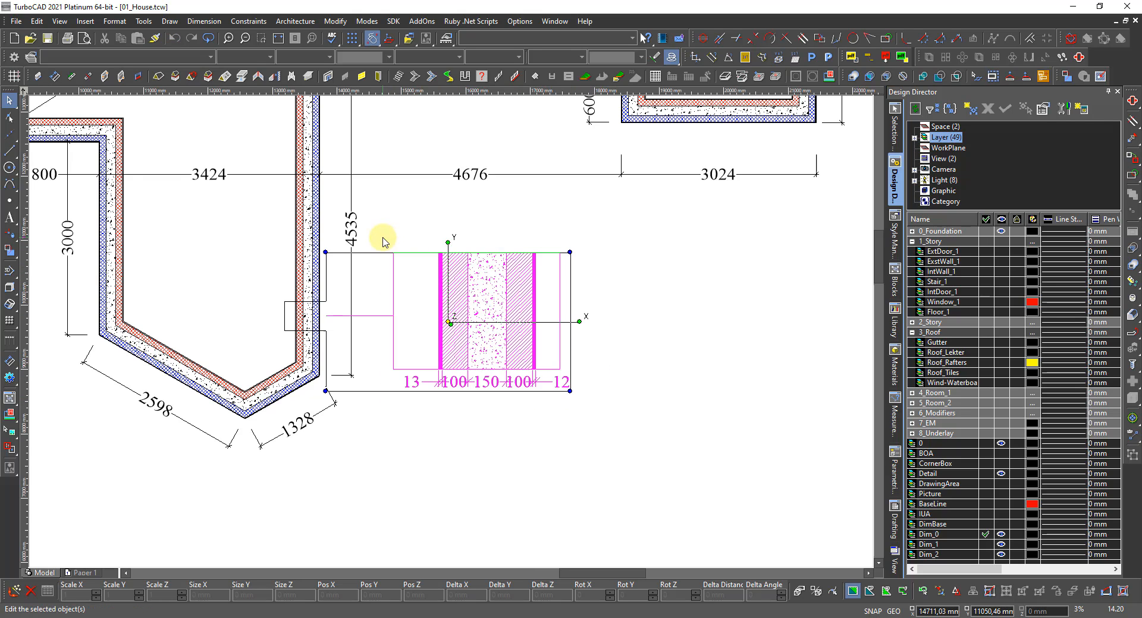
left_click(286, 316, "shift")
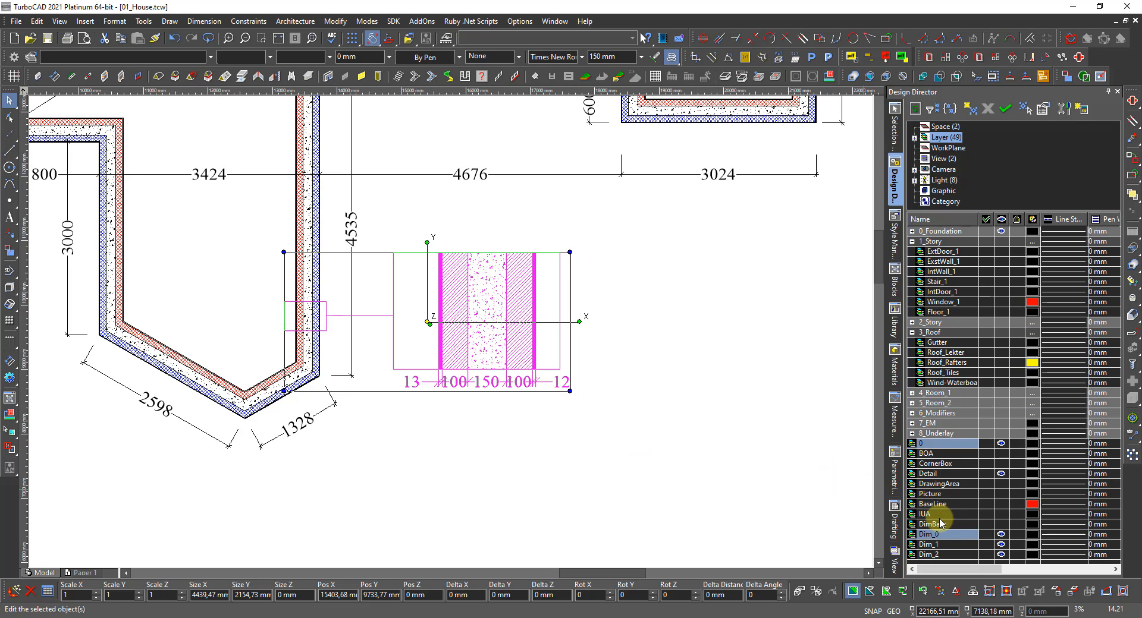
left_click(985, 474)
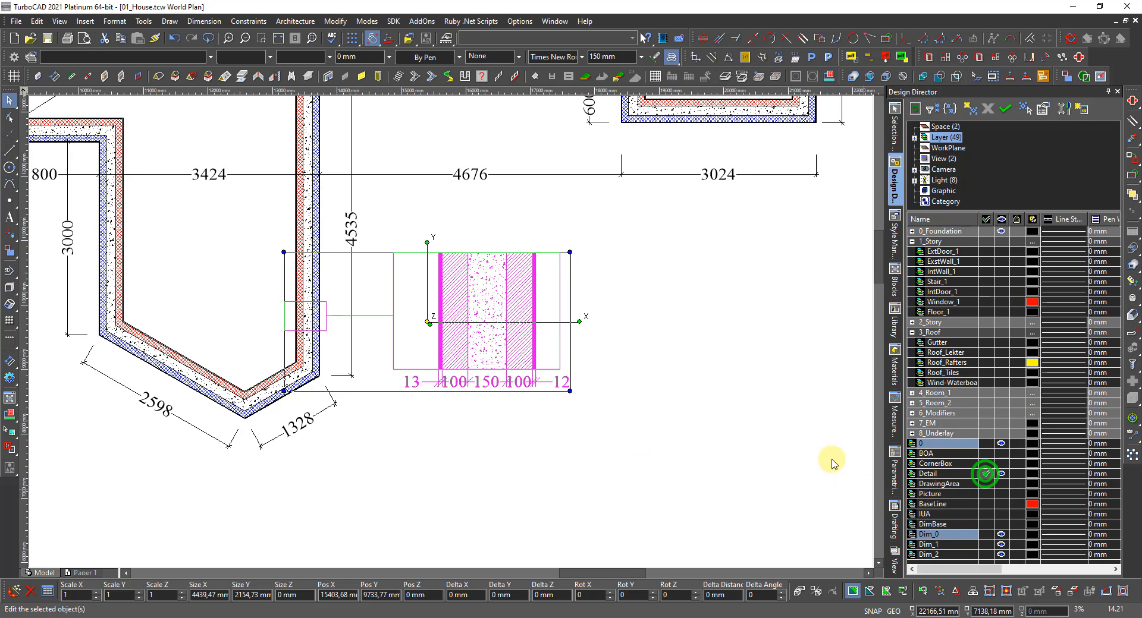
left_click(559, 478)
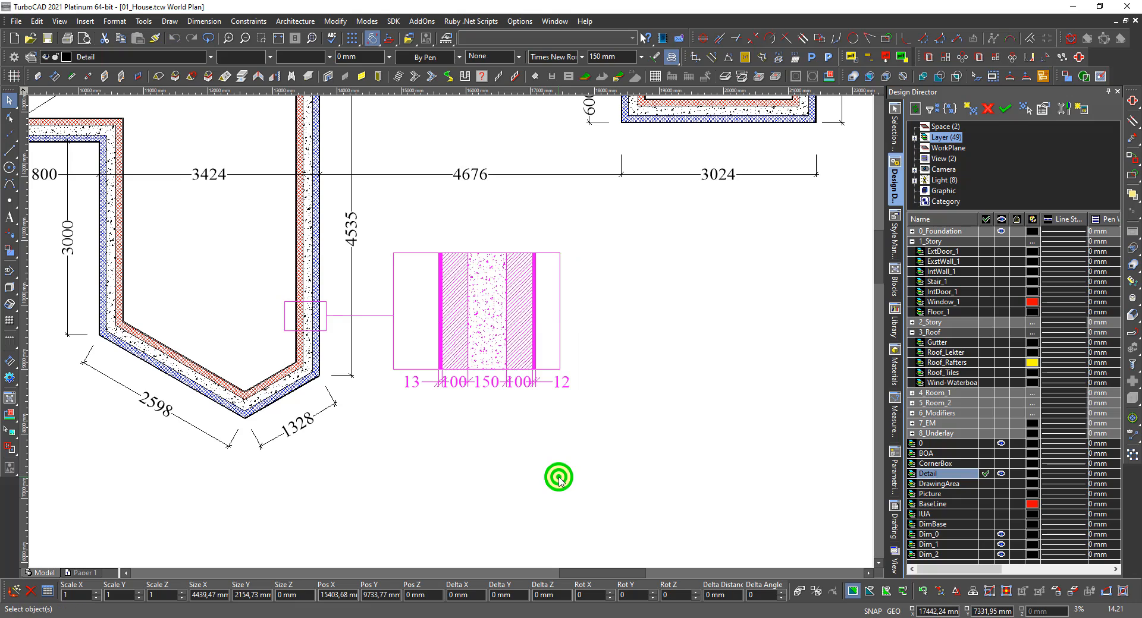
Add the Detail layer to the visible layers of the foundation plan's viewport on Paper 1 and deselect the viewport.
left_click(78, 573)
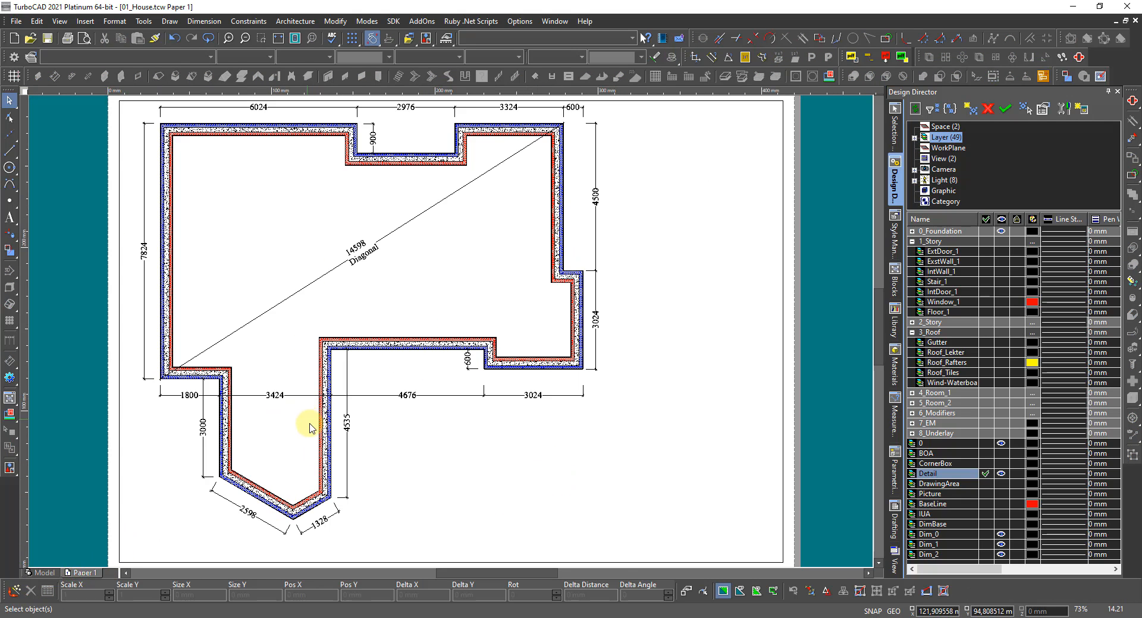
left_click(321, 423)
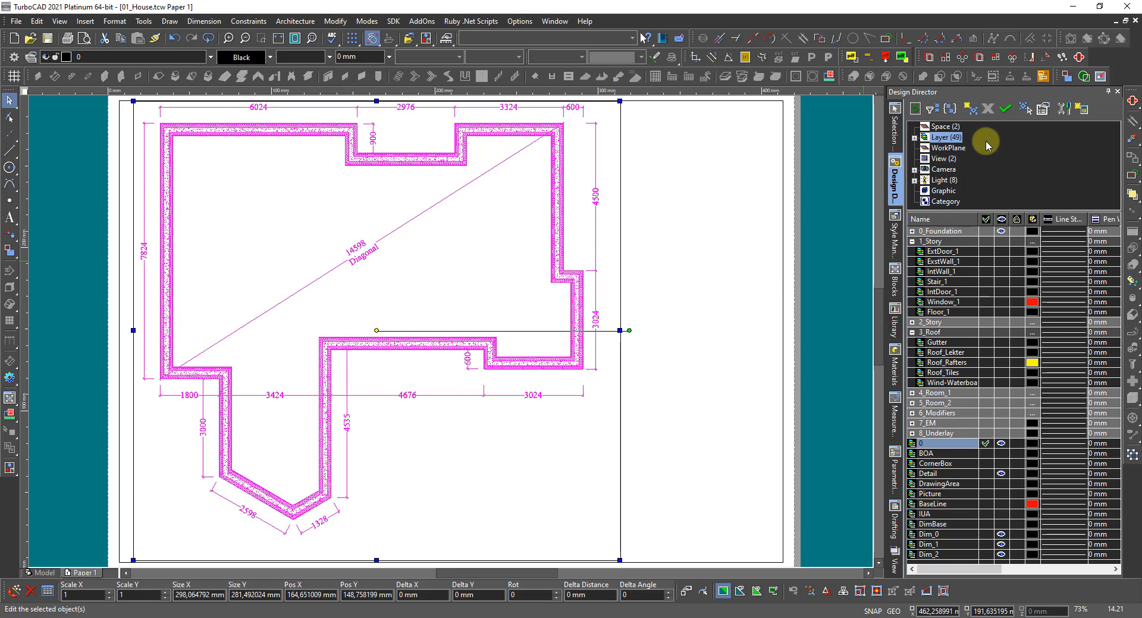
left_click(893, 126)
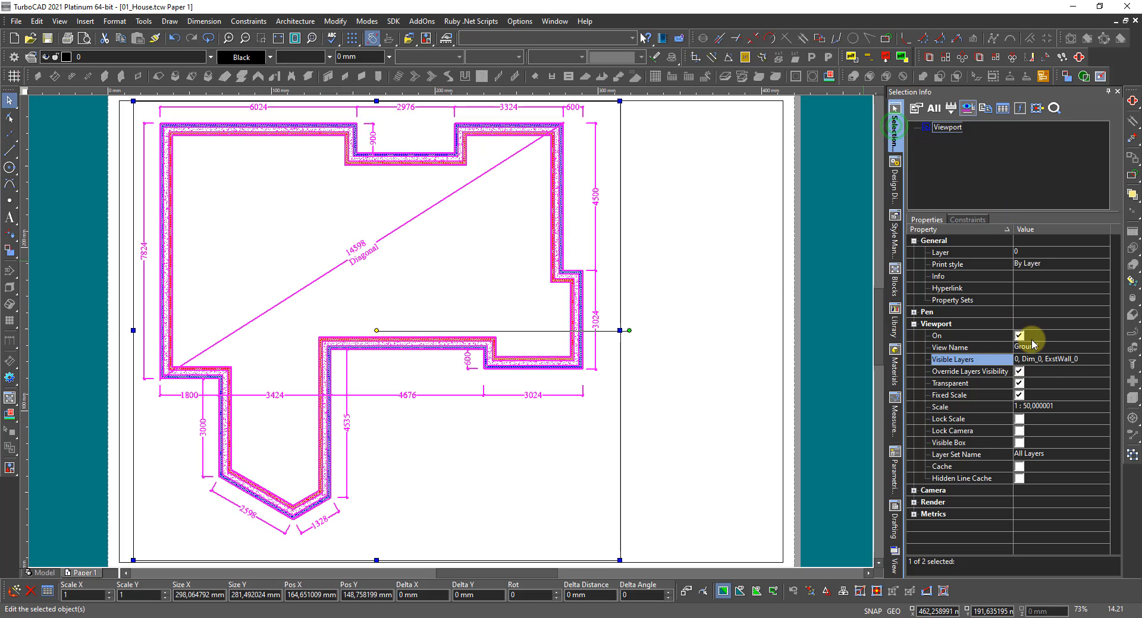
left_click(1049, 361)
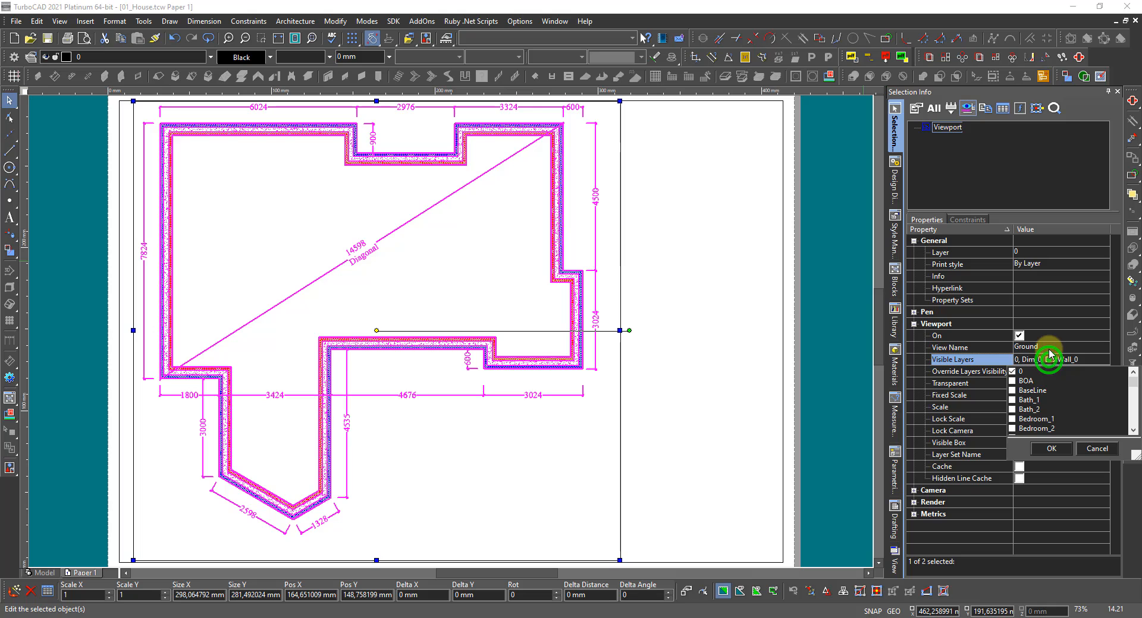
scroll(1047, 387, "down", 3)
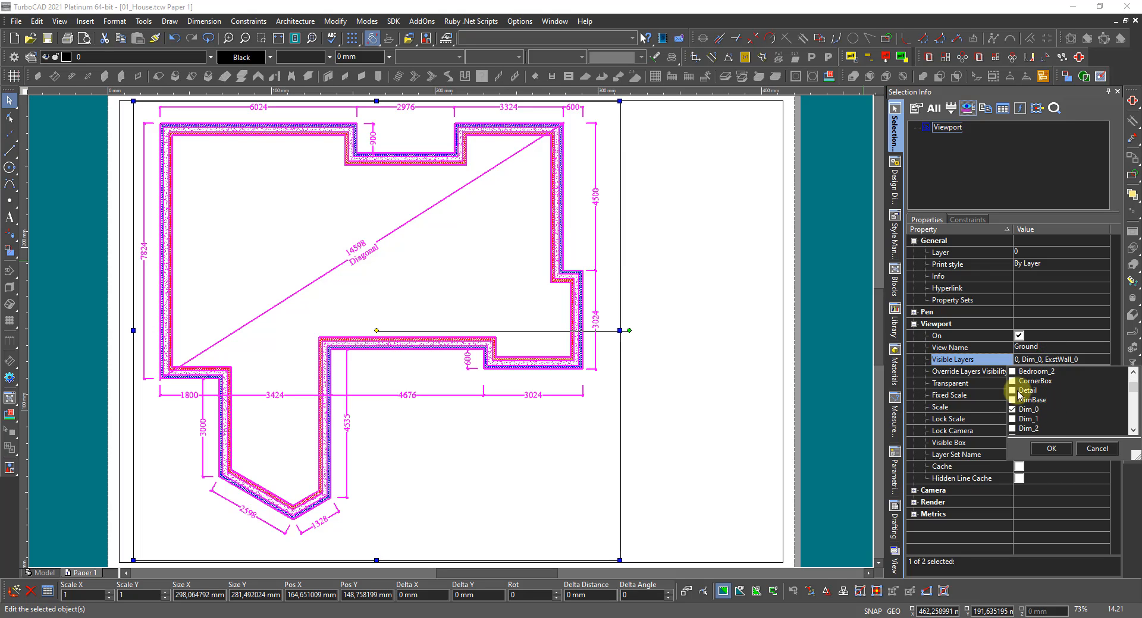
left_click(1013, 393)
left_click(1050, 449)
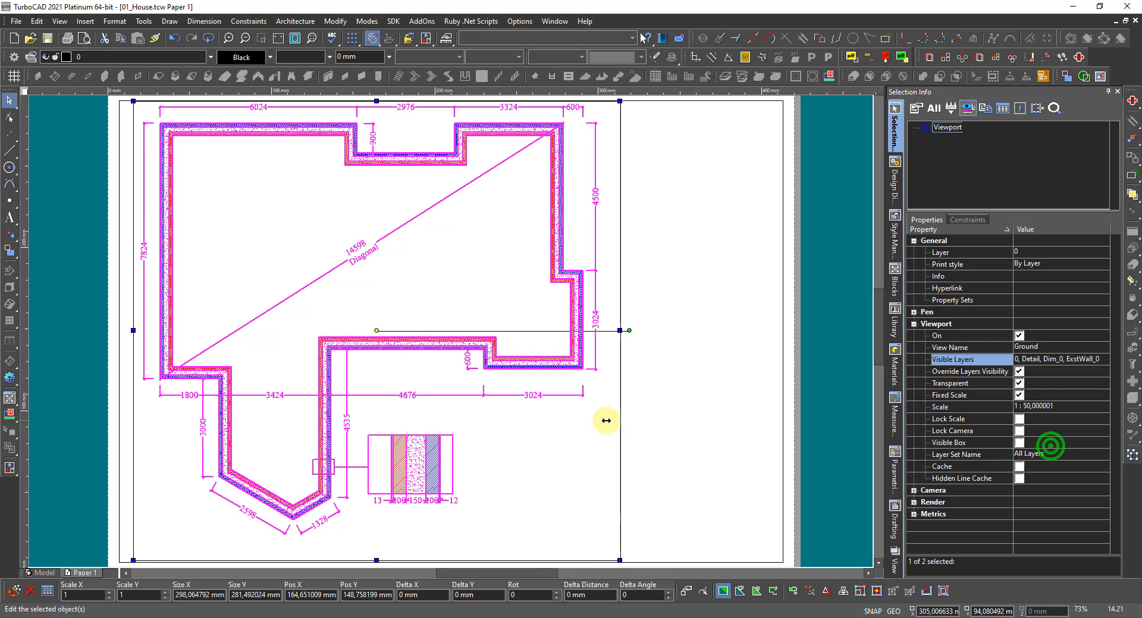
left_click(687, 426)
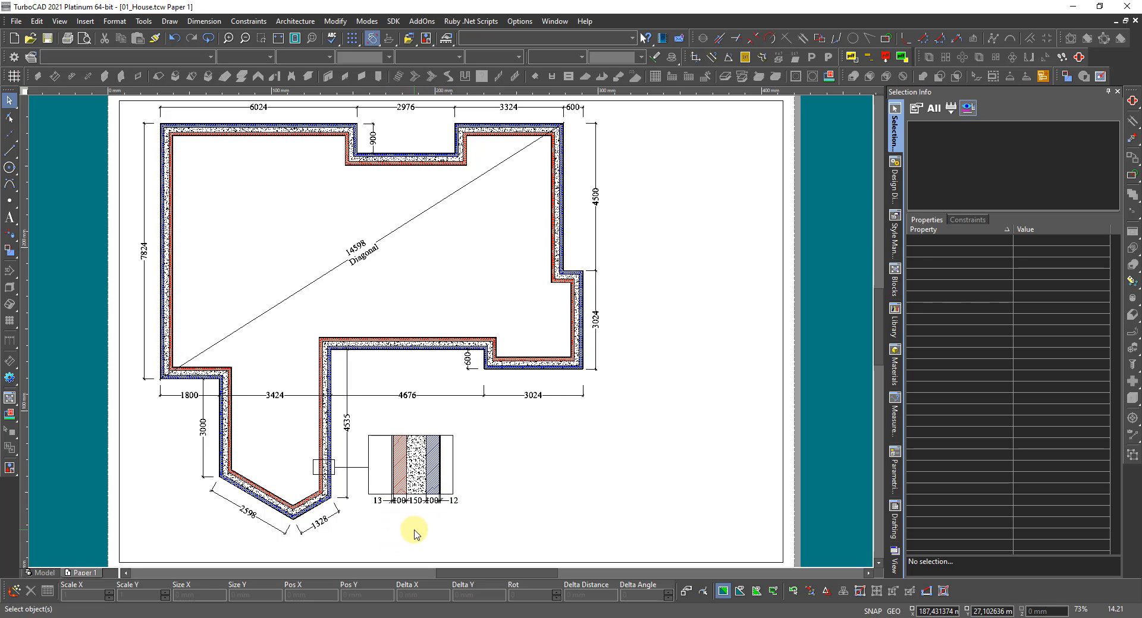
In model space, use the Edit Tool to move the wall detail's two 100 mm dimensions together onto a lower line beneath the other detail dimensions.
left_click(45, 573)
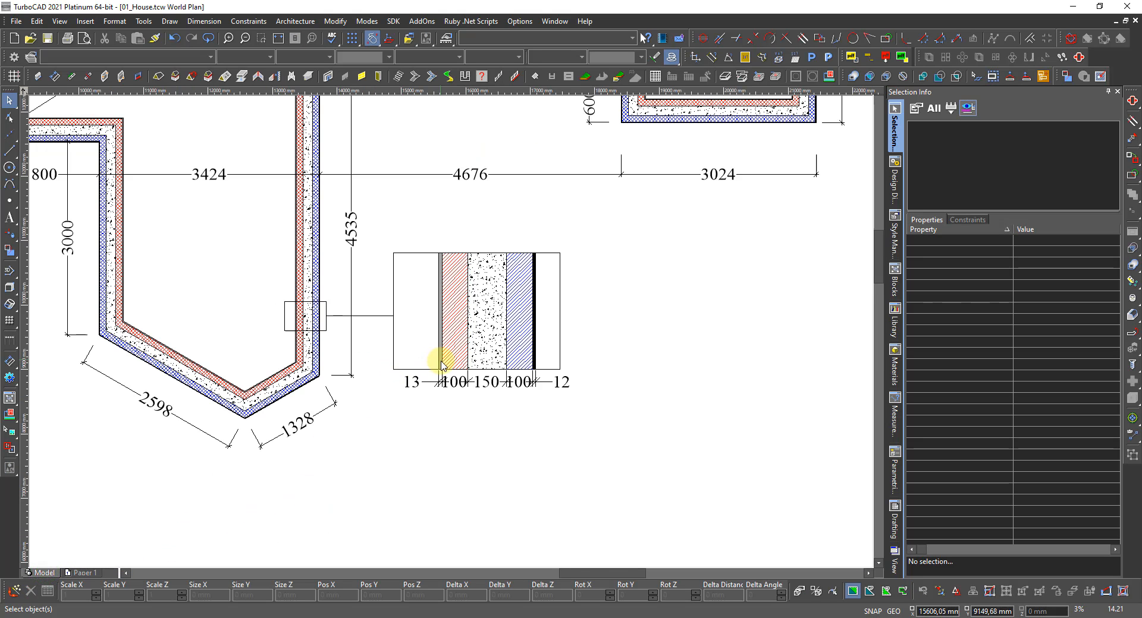
scroll(441, 363, "up", 2)
right_click(468, 375)
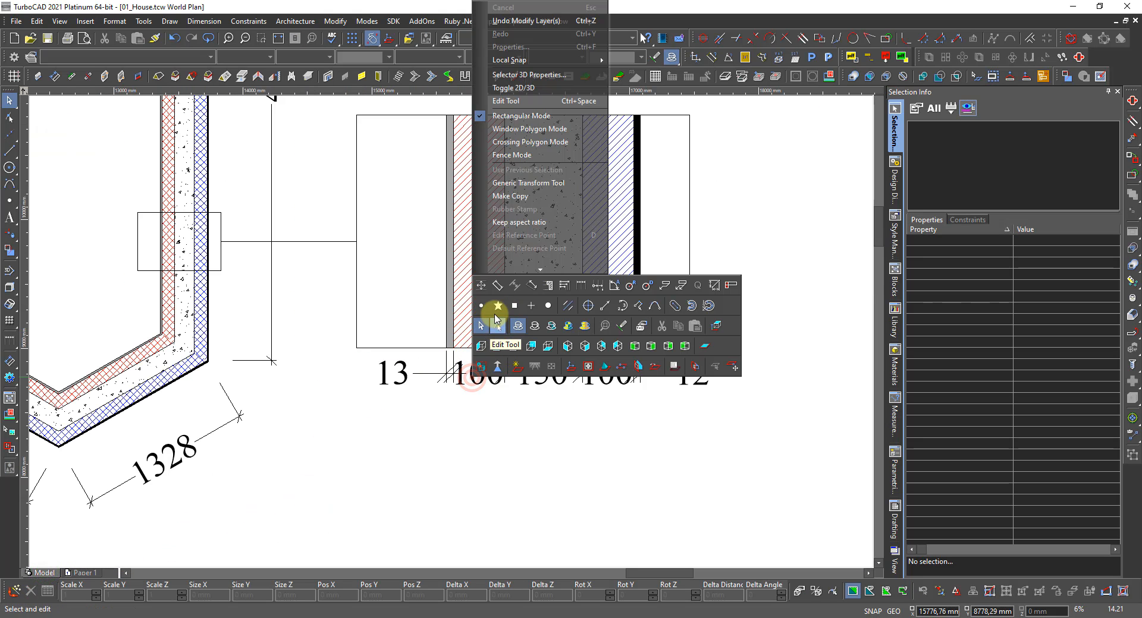
left_click(496, 324)
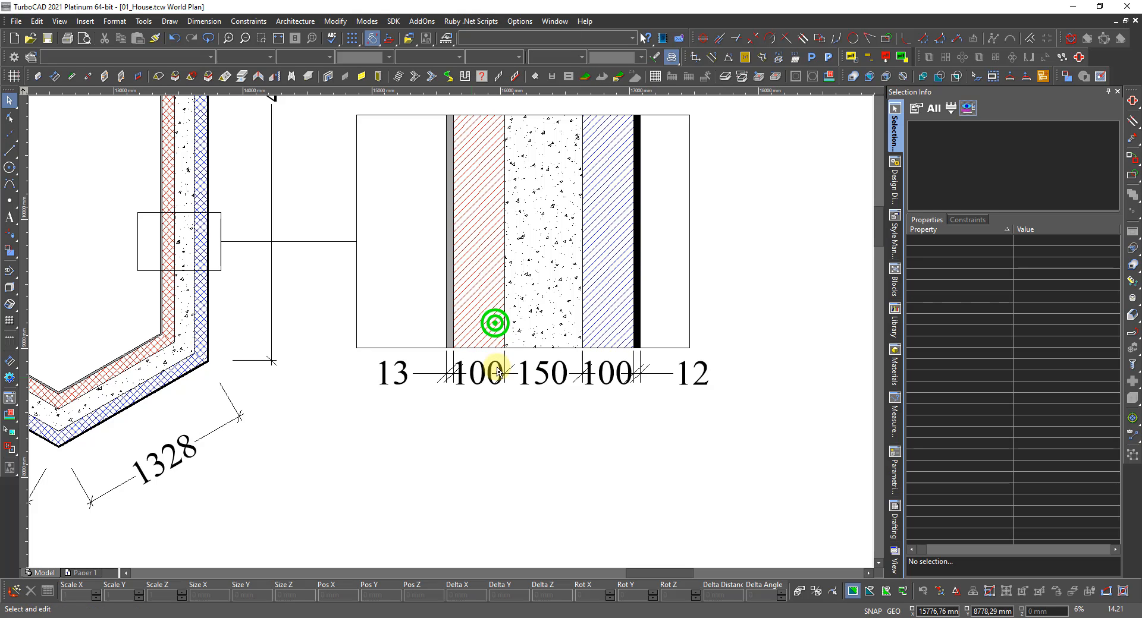
left_click(492, 384)
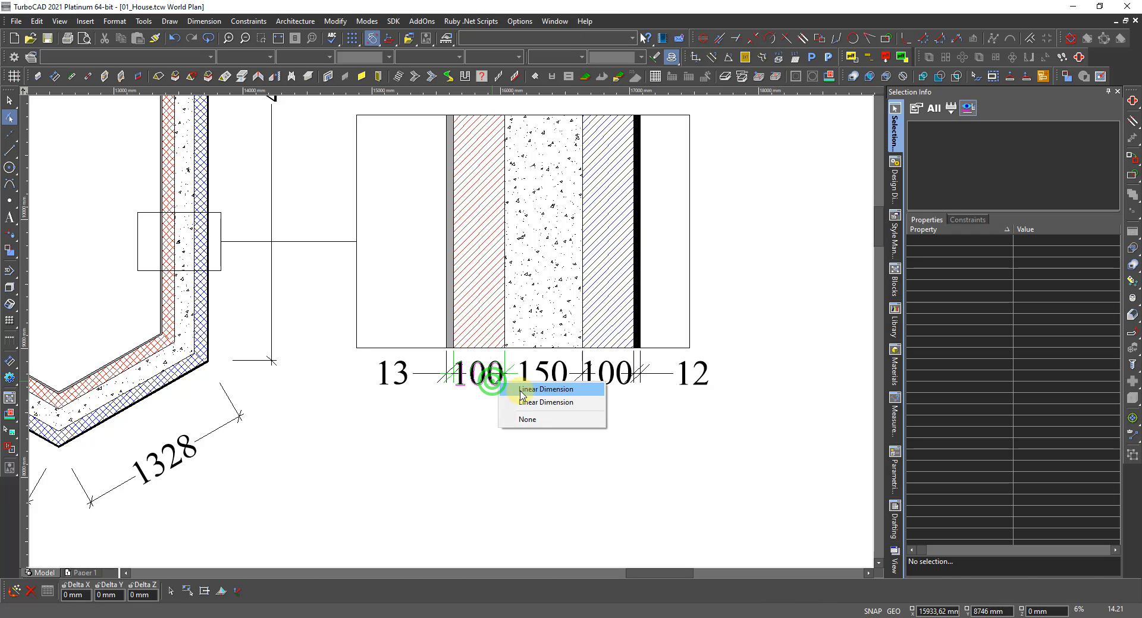
left_click(521, 395)
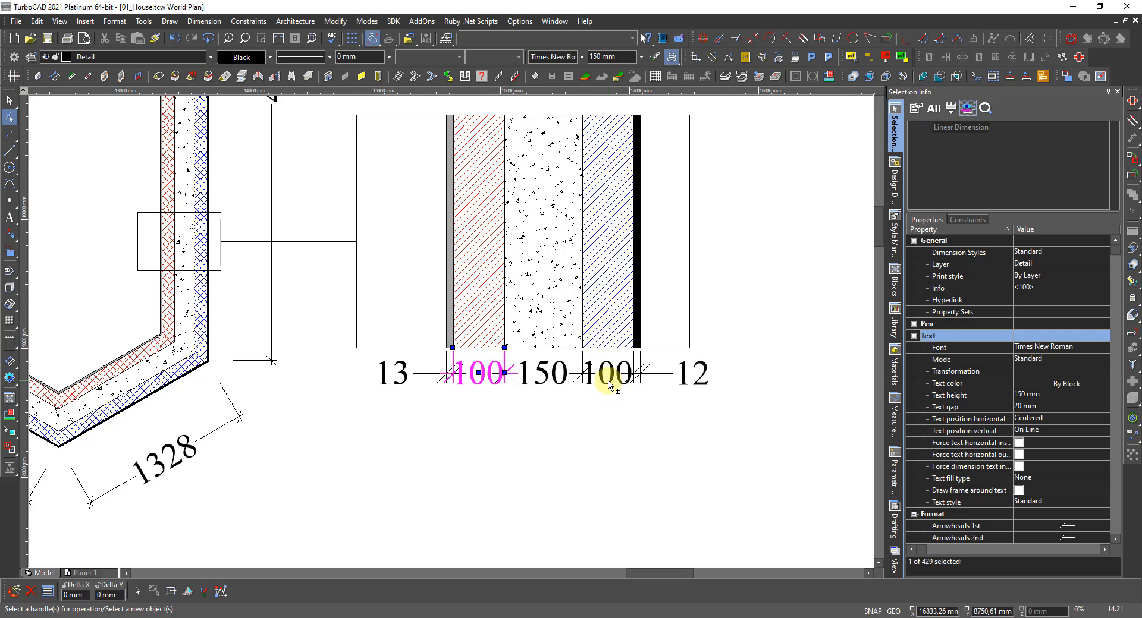
left_click(608, 382, "shift")
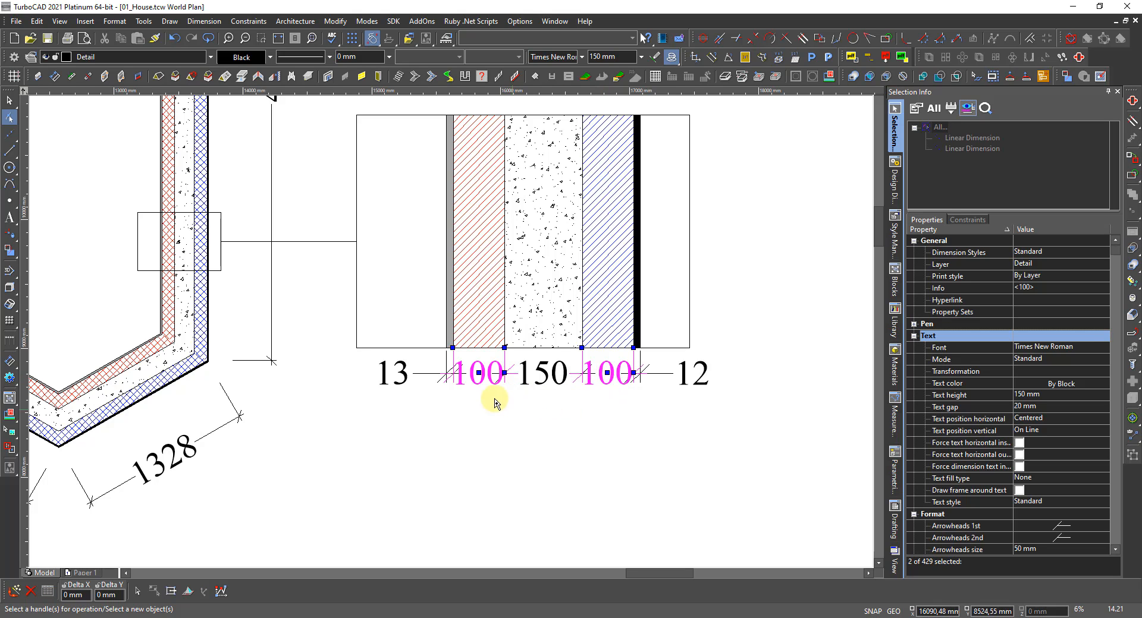
left_click_drag(424, 409, 641, 366)
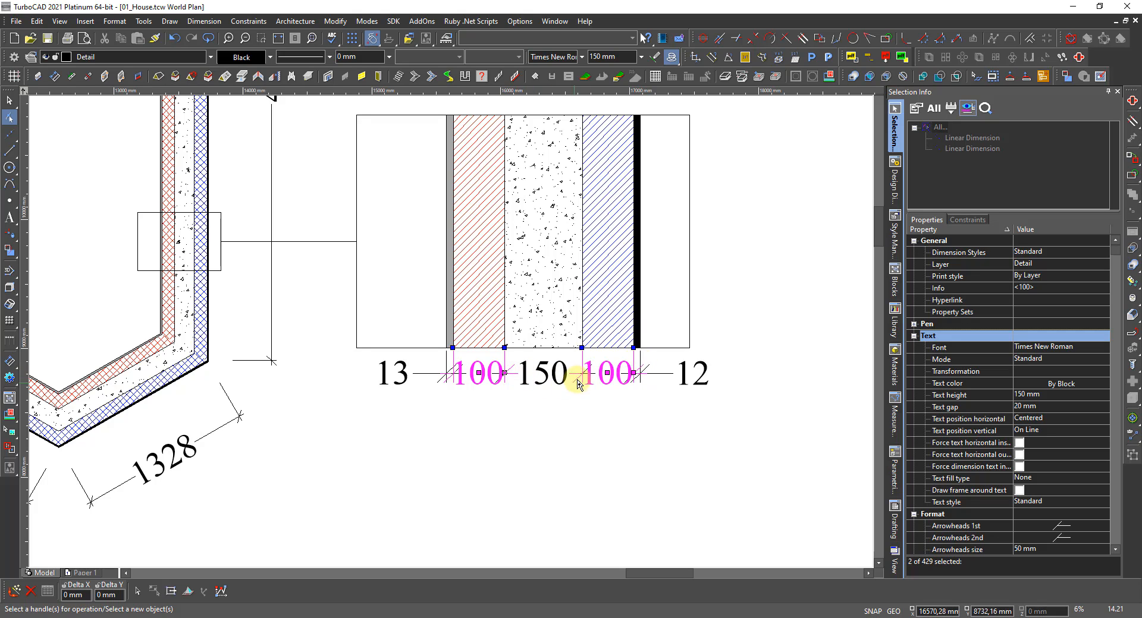
left_click(608, 375)
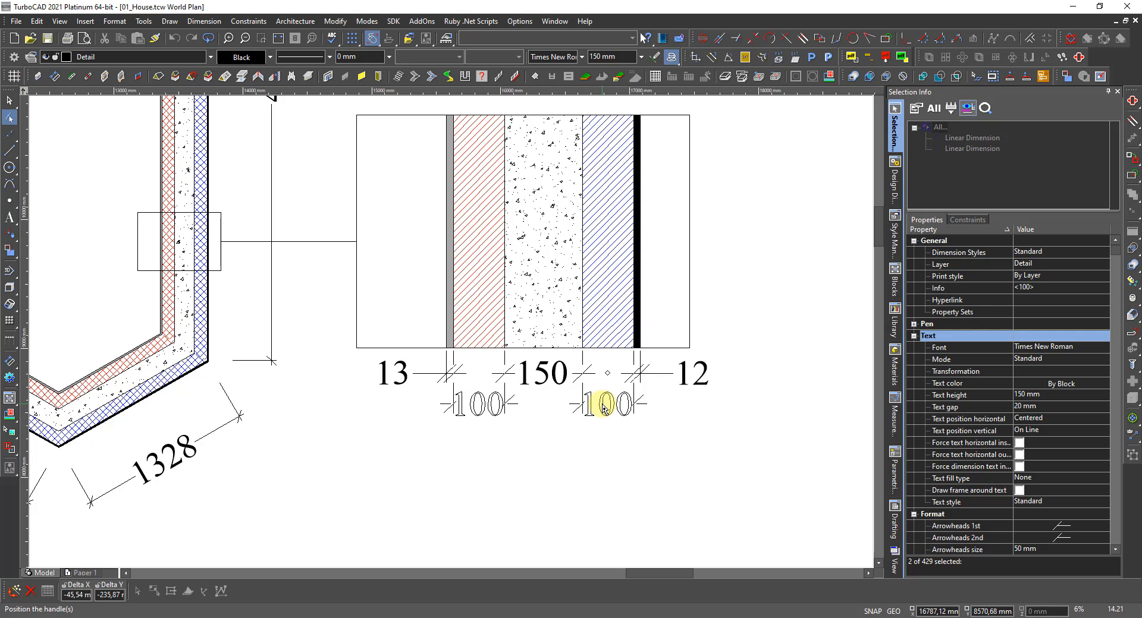
left_click(603, 406)
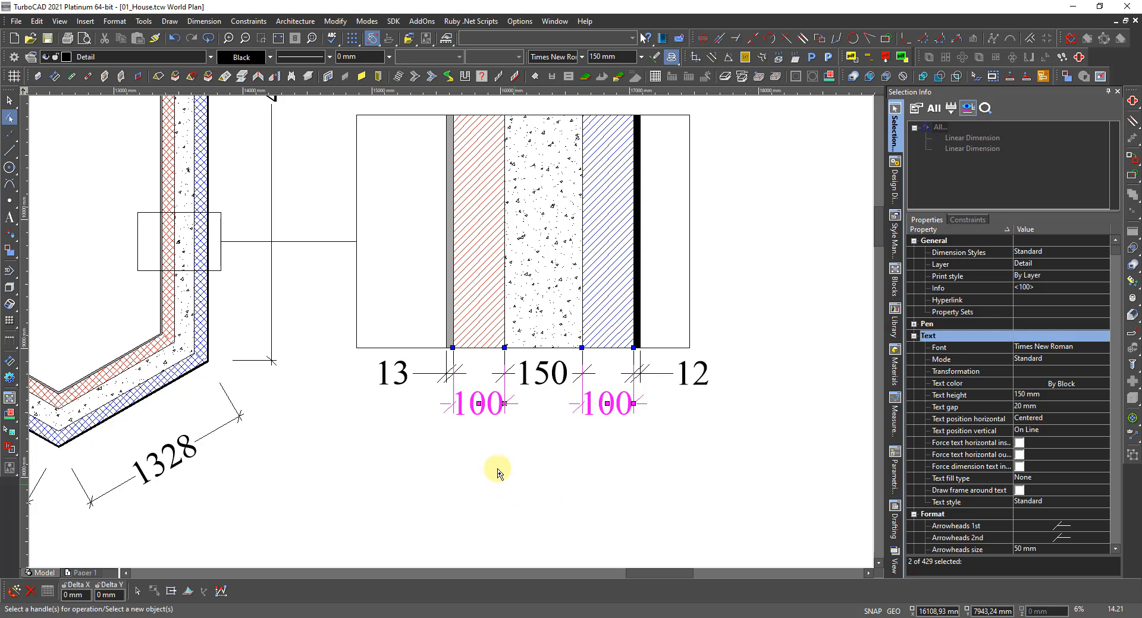
key("Escape")
scroll(487, 474, "down", 2)
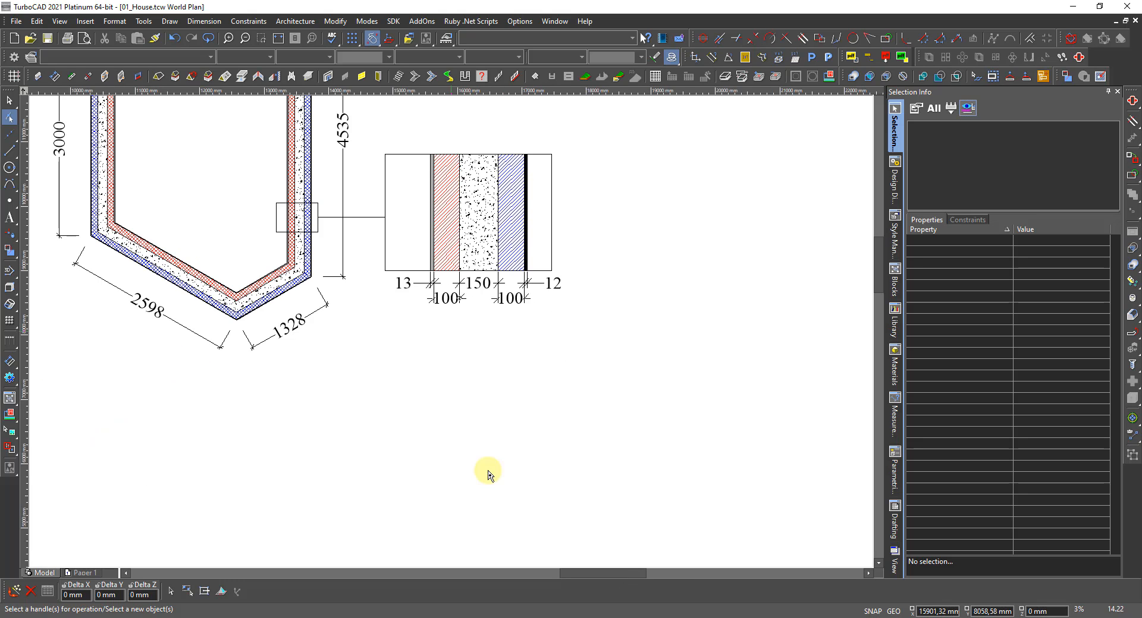
Check the staggered wall detail dimensions on the Paper 1 sheet and save the drawing.
left_click(82, 572)
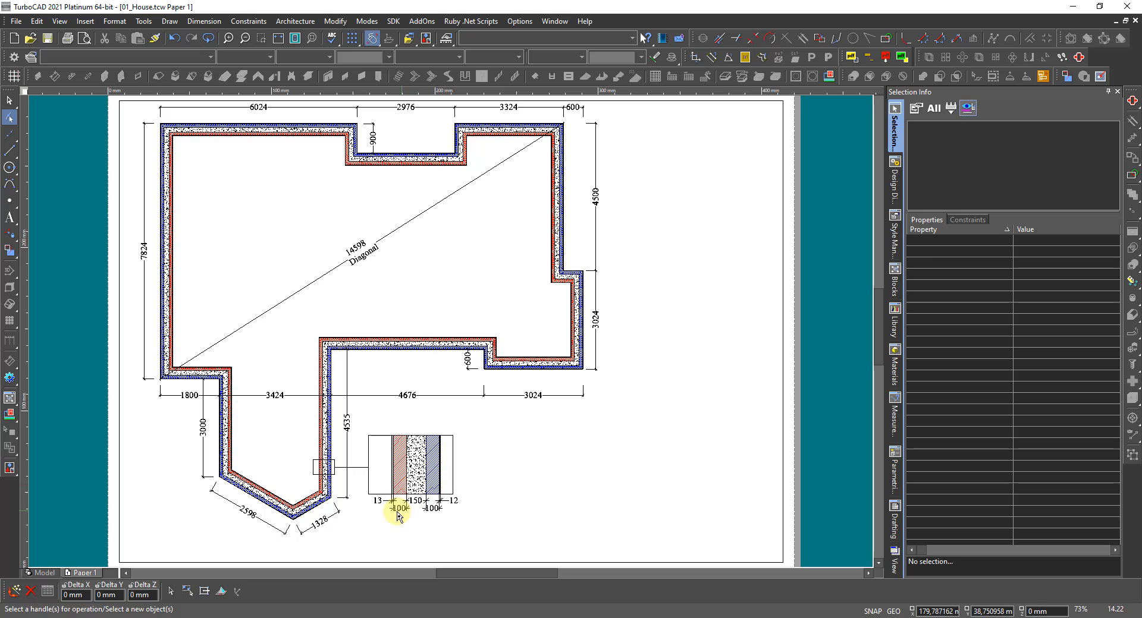
scroll(407, 521, "up", 5)
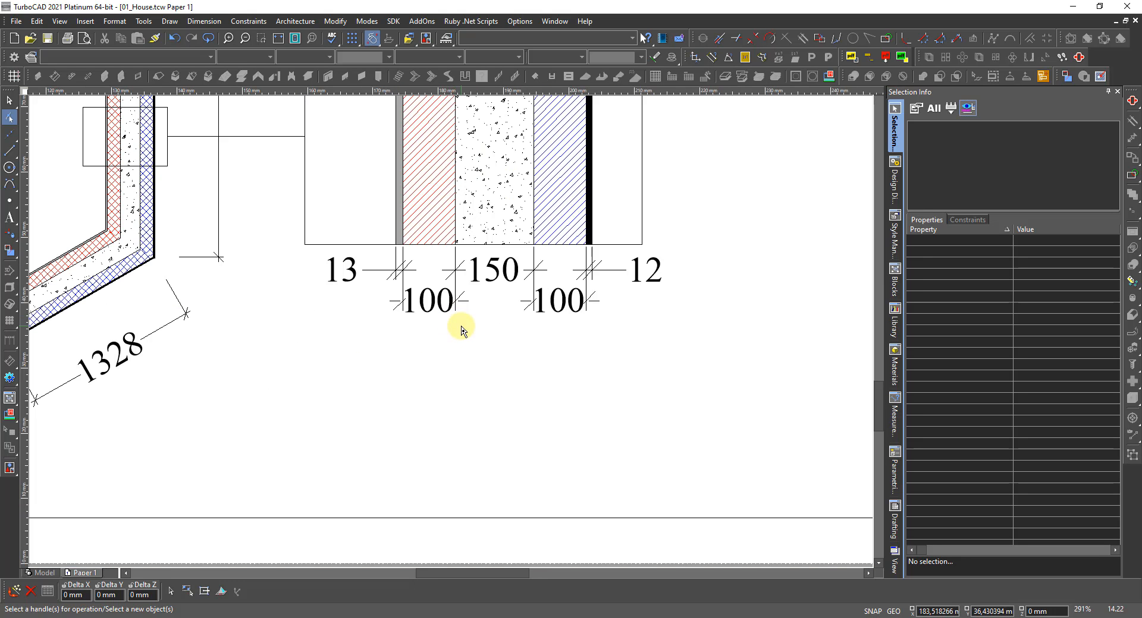
middle_click(461, 327)
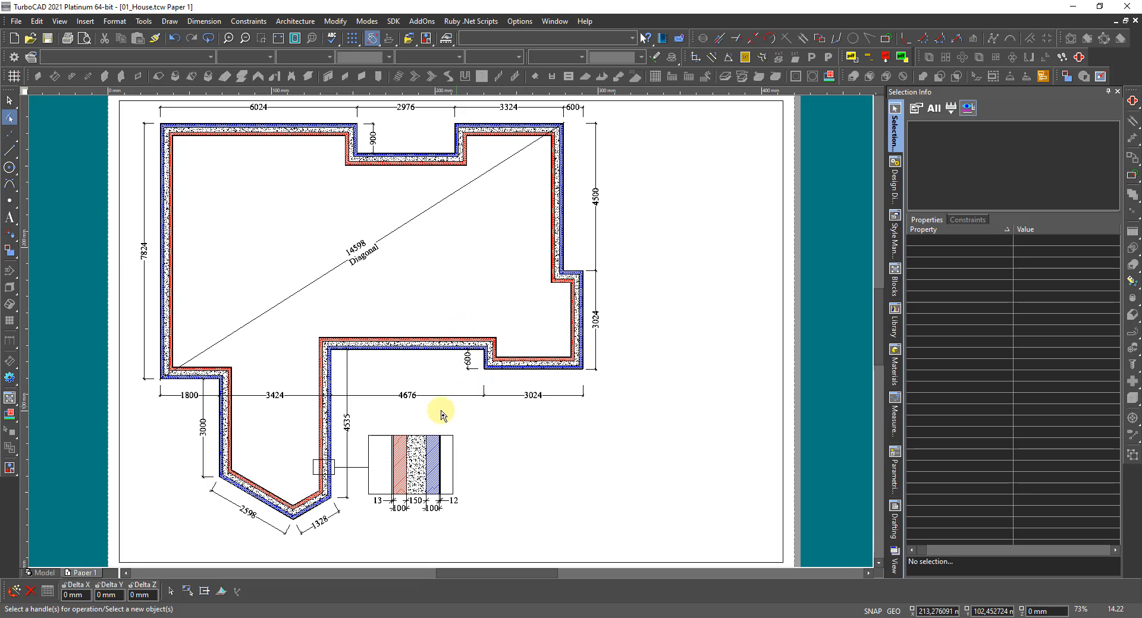
left_click(49, 40)
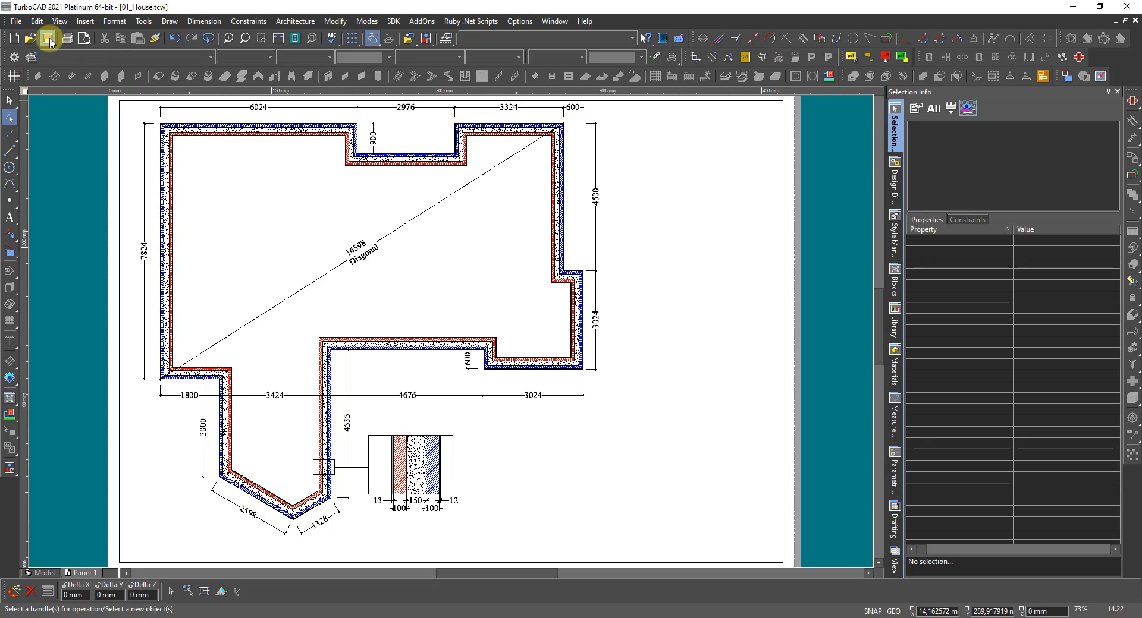